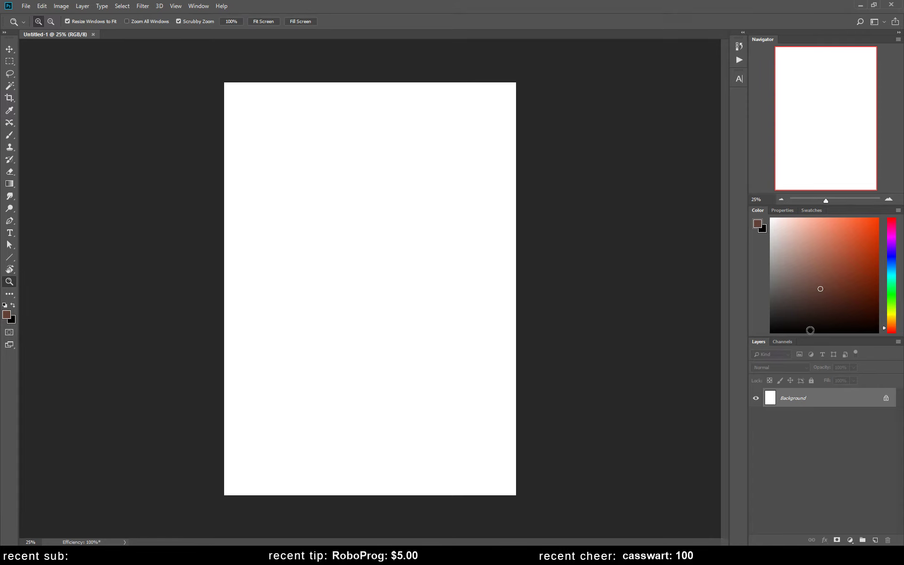
Step: Fill the Background with a darker grey and add empty Layer 1 above it
{"action": "left_click_drag", "start_coordinate": [802, 297], "coordinate": [745, 293]}
{"action": "key", "text": "alt+BackSpace"}
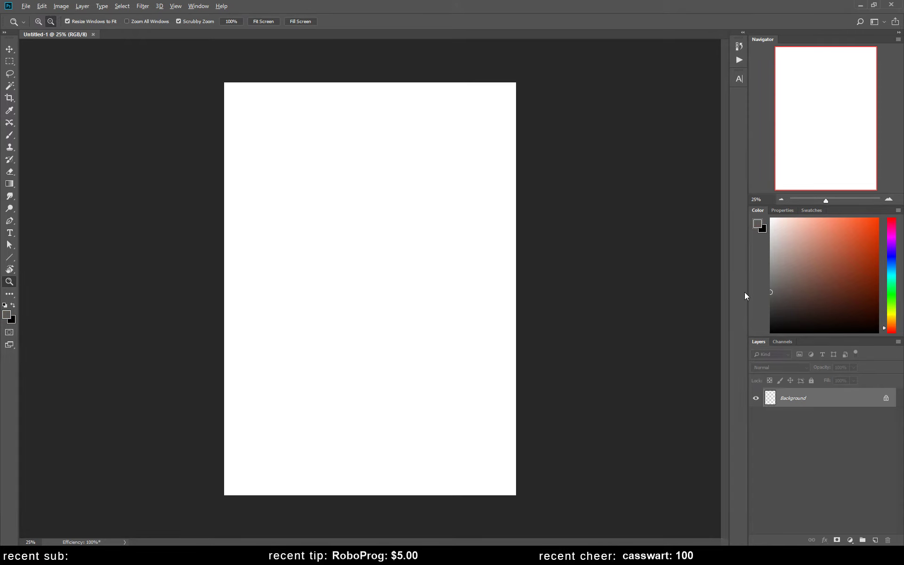
{"action": "left_click", "coordinate": [777, 317]}
{"action": "left_click_drag", "start_coordinate": [777, 316], "coordinate": [720, 307]}
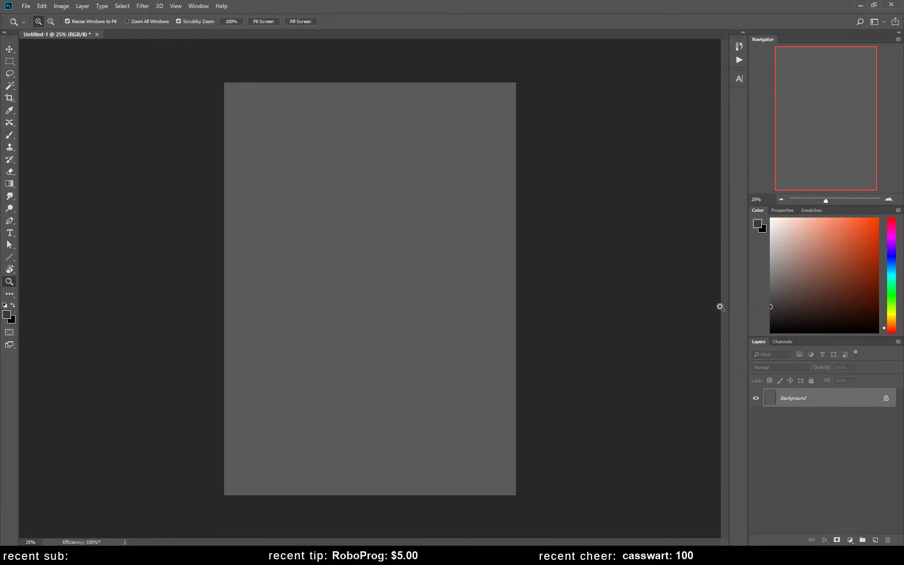
{"action": "key", "text": "alt+BackSpace"}
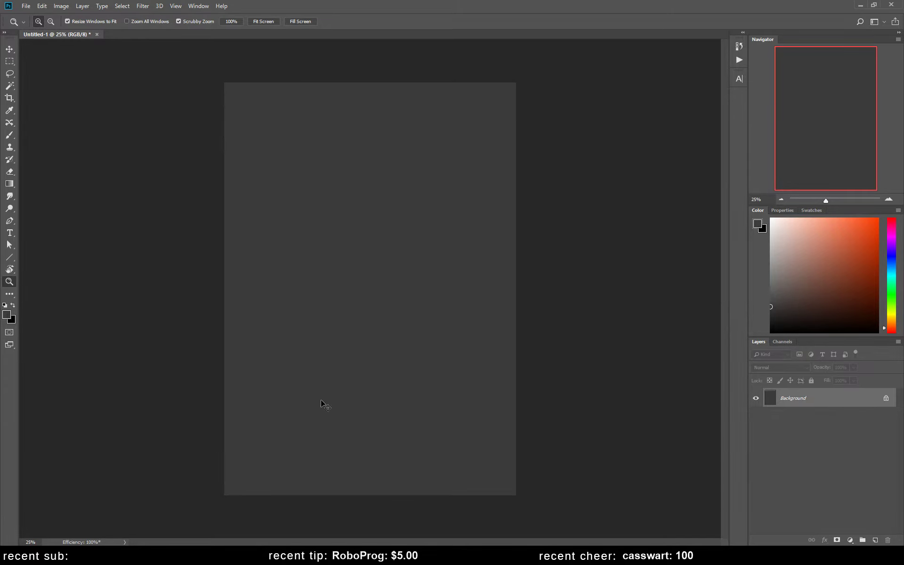
{"action": "key", "text": "ctrl+shift+n"}
{"action": "key", "text": "Return"}
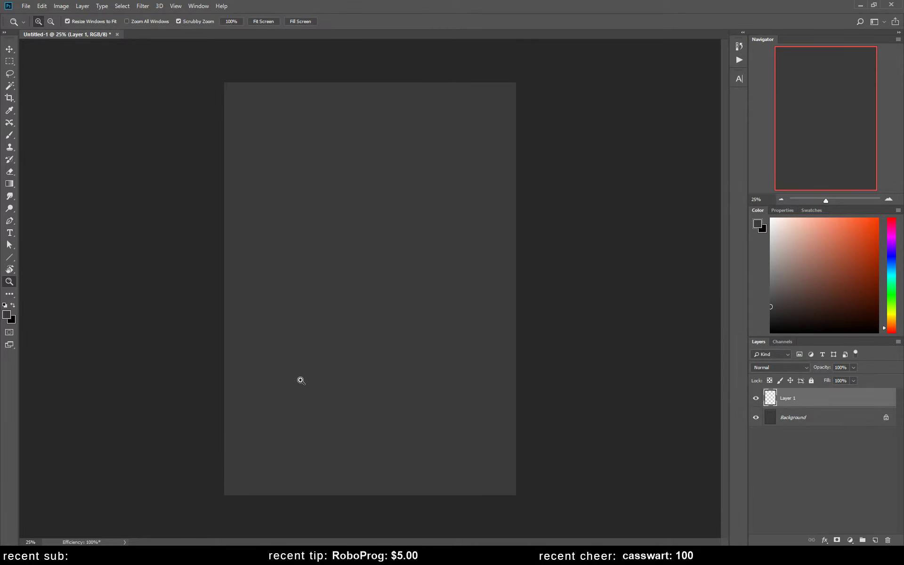
Step: Paint a rough orange-brown head and a long body down the canvas centre
{"action": "key", "text": "b"}
{"action": "left_click", "coordinate": [798, 241]}
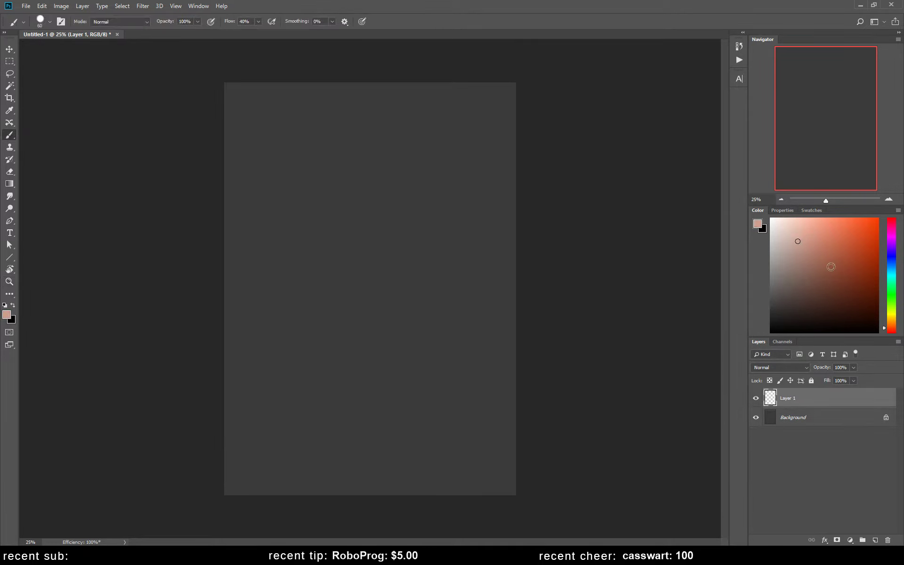
{"action": "left_click", "coordinate": [890, 324]}
{"action": "left_click", "coordinate": [852, 258]}
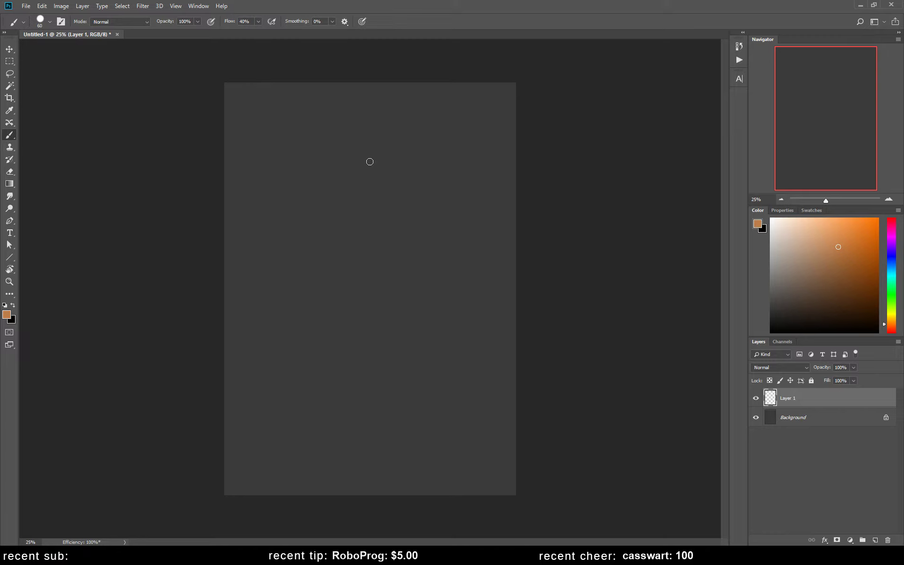
{"action": "mouse_move", "coordinate": [369, 161]}
{"action": "left_mouse_down"}
{"action": "mouse_move", "coordinate": [362, 185]}
{"action": "mouse_move", "coordinate": [381, 178]}
{"action": "left_mouse_up"}
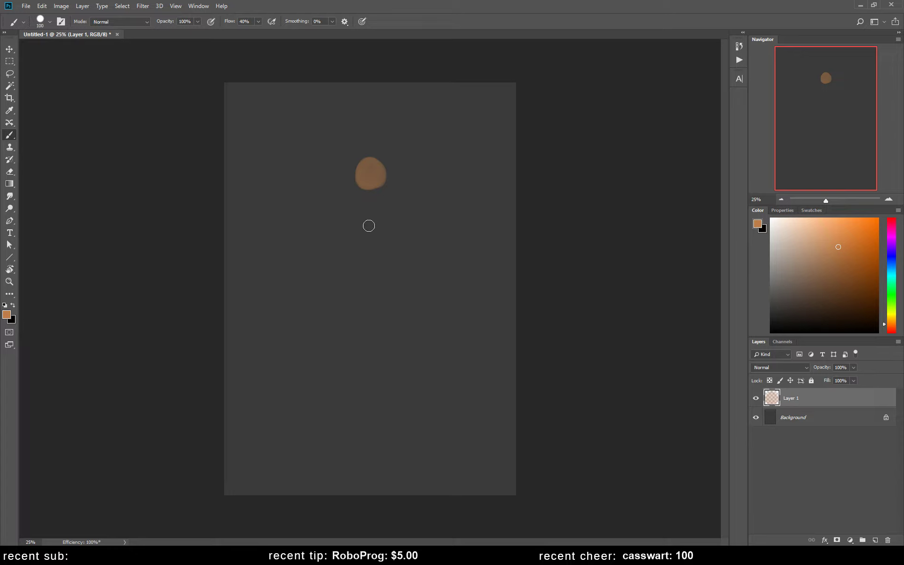
{"action": "key", "text": "bracketright"}
{"action": "key", "text": "bracketright"}
{"action": "key", "text": "bracketright"}
{"action": "mouse_move", "coordinate": [369, 205]}
{"action": "left_mouse_down"}
{"action": "mouse_move", "coordinate": [370, 236]}
{"action": "mouse_move", "coordinate": [371, 226]}
{"action": "left_mouse_up"}
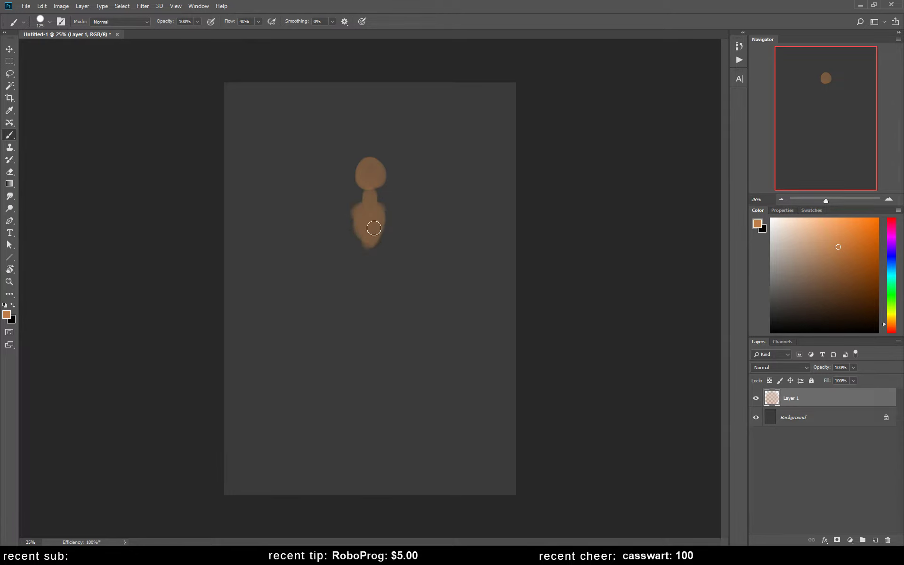
{"action": "mouse_move", "coordinate": [381, 165]}
{"action": "left_mouse_down"}
{"action": "mouse_move", "coordinate": [364, 160]}
{"action": "mouse_move", "coordinate": [379, 159]}
{"action": "left_mouse_up"}
{"action": "mouse_move", "coordinate": [372, 193]}
{"action": "left_mouse_down"}
{"action": "mouse_move", "coordinate": [370, 205]}
{"action": "mouse_move", "coordinate": [383, 210]}
{"action": "mouse_move", "coordinate": [375, 244]}
{"action": "mouse_move", "coordinate": [365, 225]}
{"action": "mouse_move", "coordinate": [390, 218]}
{"action": "mouse_move", "coordinate": [371, 303]}
{"action": "left_mouse_up"}
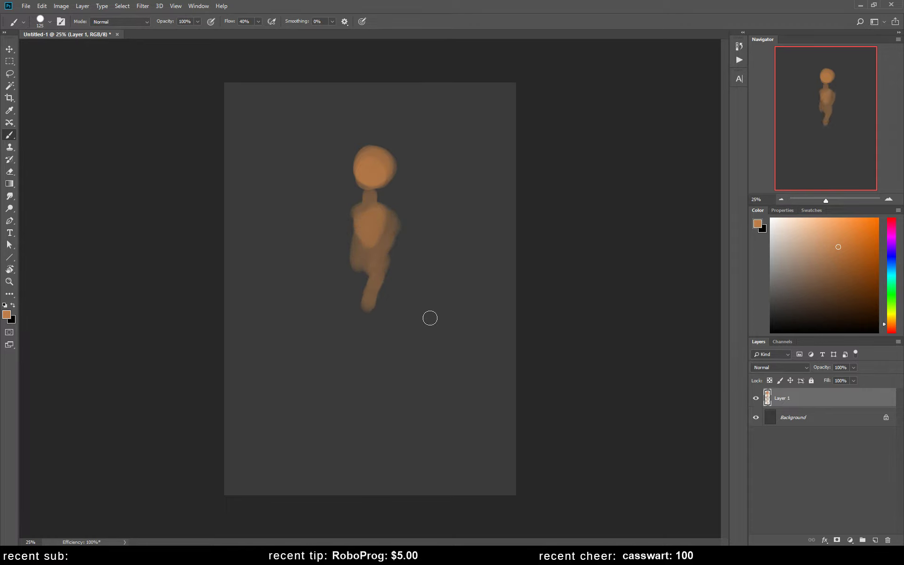
Step: Paint reddish-brown blobs around the figure's base and lasso-select them
{"action": "left_click", "coordinate": [892, 330]}
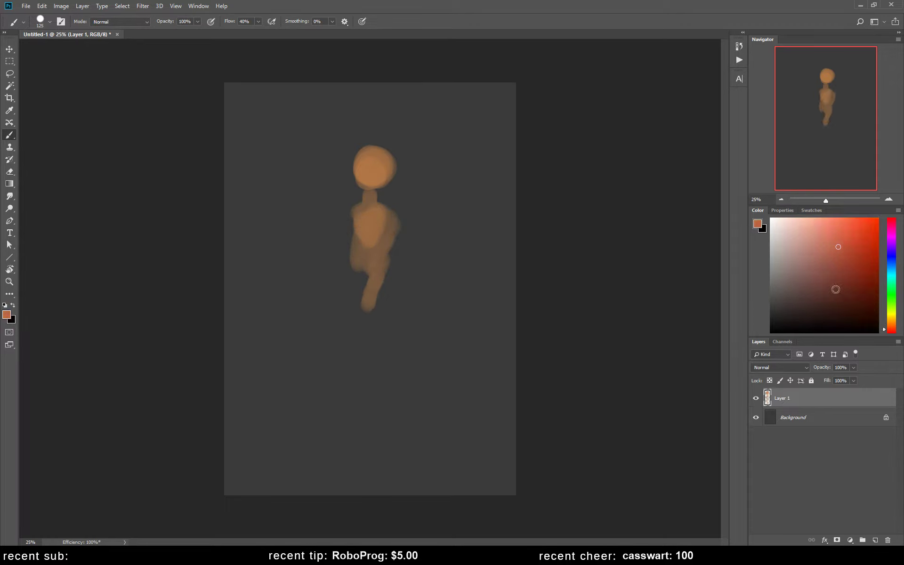
{"action": "left_click", "coordinate": [831, 265]}
{"action": "mouse_move", "coordinate": [337, 327]}
{"action": "left_mouse_down"}
{"action": "mouse_move", "coordinate": [330, 315]}
{"action": "mouse_move", "coordinate": [312, 317]}
{"action": "mouse_move", "coordinate": [339, 323]}
{"action": "left_mouse_up"}
{"action": "left_click_drag", "start_coordinate": [418, 282], "coordinate": [455, 307]}
{"action": "left_click_drag", "start_coordinate": [366, 400], "coordinate": [354, 408]}
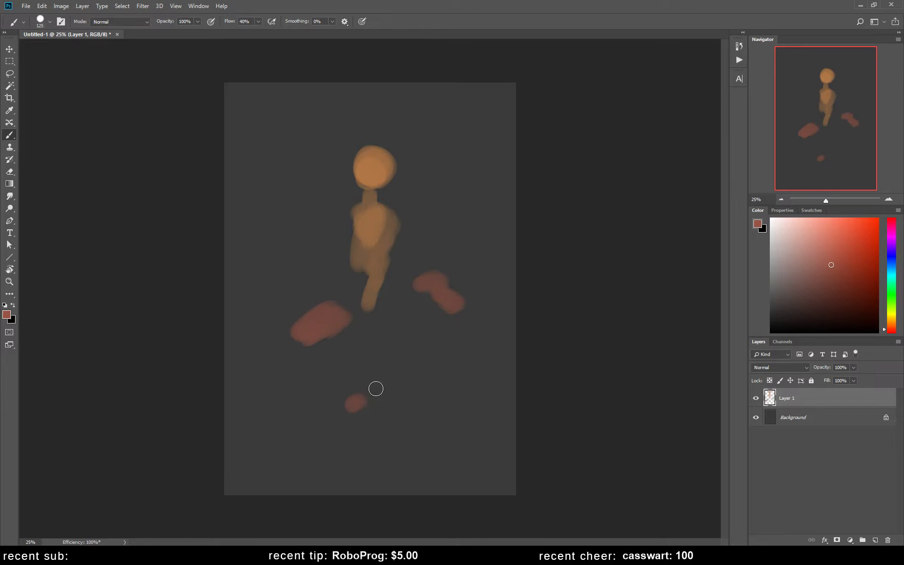
{"action": "key", "text": "l"}
{"action": "mouse_move", "coordinate": [332, 283]}
{"action": "left_mouse_down"}
{"action": "mouse_move", "coordinate": [423, 413]}
{"action": "mouse_move", "coordinate": [372, 334]}
{"action": "left_mouse_up"}
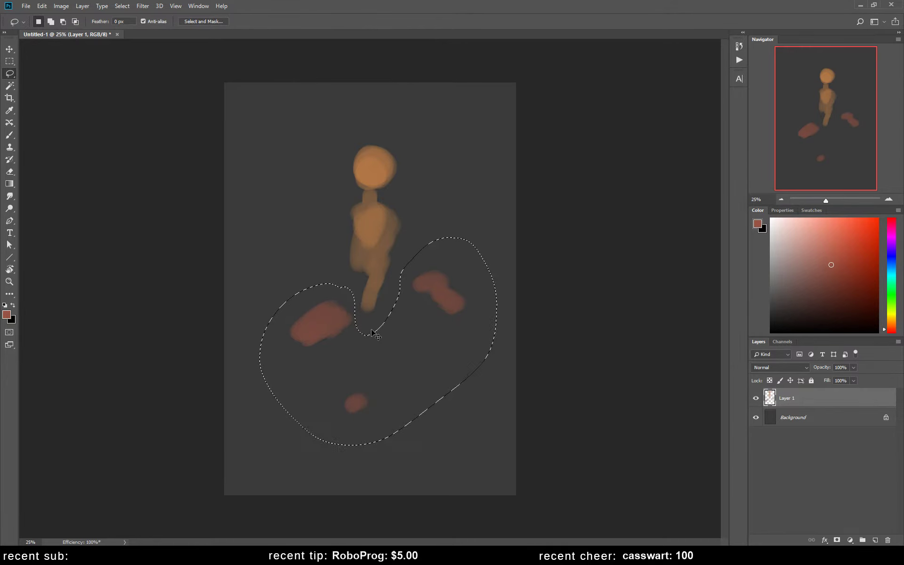
Step: Cut the red blobs onto Layer 2, move Layer 1 above it, and pick a muted tan
{"action": "key", "text": "ctrl+x"}
{"action": "key", "text": "ctrl+v"}
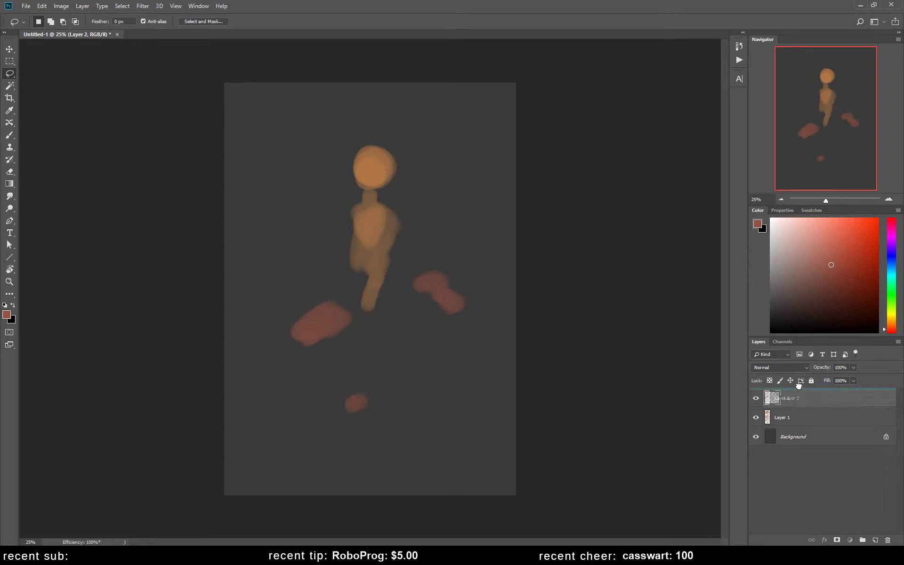
{"action": "left_click", "coordinate": [795, 418]}
{"action": "key", "text": "b"}
{"action": "left_click_drag", "start_coordinate": [794, 418], "coordinate": [790, 391]}
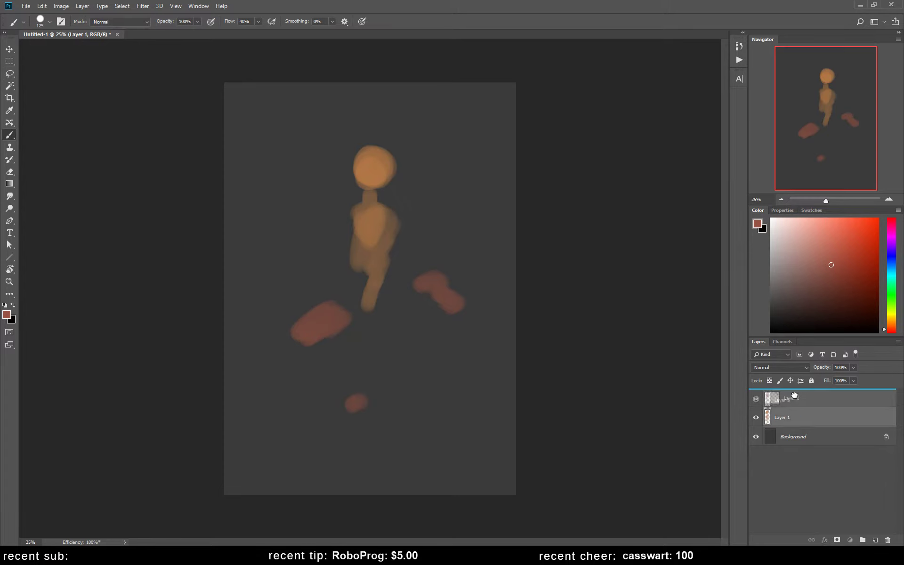
{"action": "left_click", "coordinate": [372, 158], "text": "alt"}
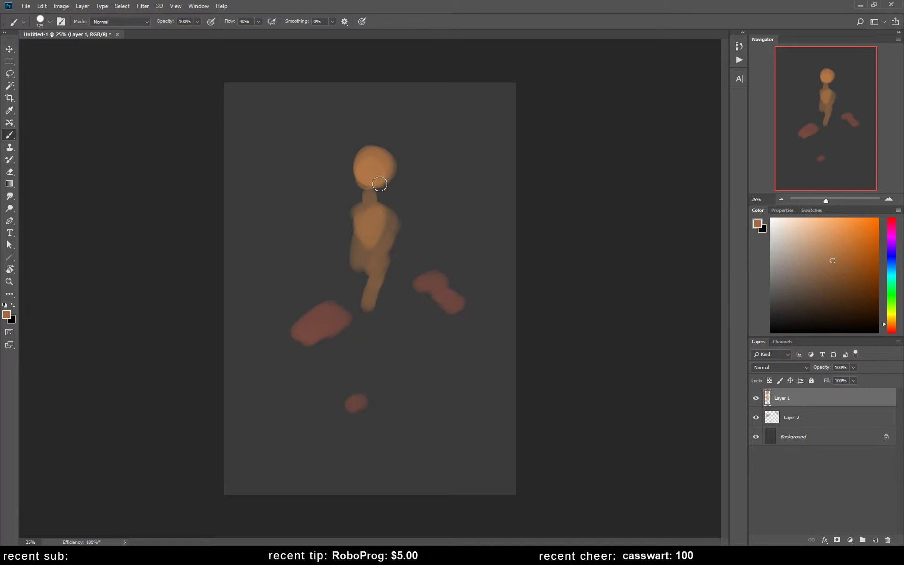
{"action": "left_click", "coordinate": [816, 250]}
Step: Shade the torso with light tan, orange and dark brown along its right edge and neck
{"action": "key", "text": "bracketright"}
{"action": "key", "text": "bracketright"}
{"action": "mouse_move", "coordinate": [366, 252]}
{"action": "left_mouse_down"}
{"action": "mouse_move", "coordinate": [368, 239]}
{"action": "mouse_move", "coordinate": [365, 272]}
{"action": "left_mouse_up"}
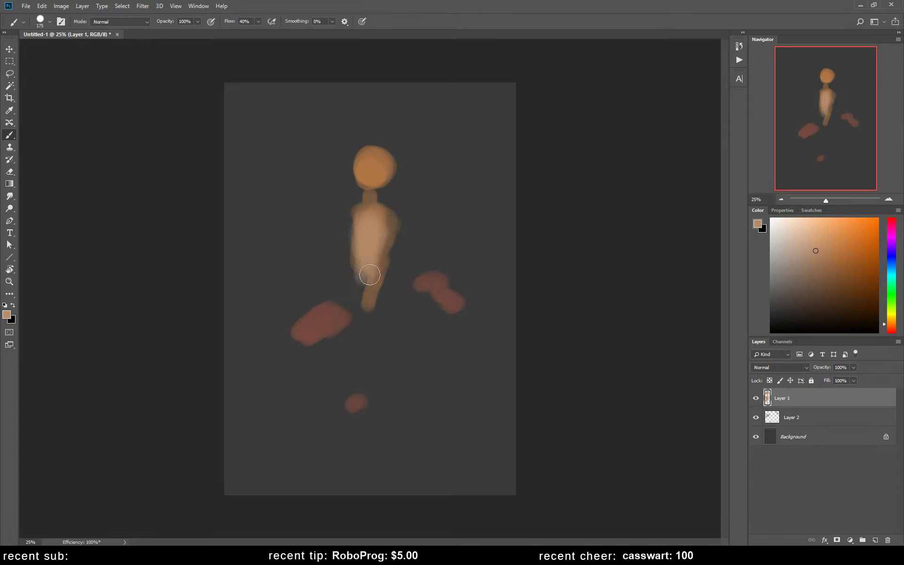
{"action": "left_click", "coordinate": [848, 243]}
{"action": "key", "text": "bracketleft"}
{"action": "key", "text": "bracketleft"}
{"action": "key", "text": "bracketleft"}
{"action": "left_click_drag", "start_coordinate": [389, 246], "coordinate": [381, 262]}
{"action": "left_click", "coordinate": [833, 277]}
{"action": "mouse_move", "coordinate": [390, 244]}
{"action": "left_mouse_down"}
{"action": "mouse_move", "coordinate": [379, 266]}
{"action": "mouse_move", "coordinate": [355, 245]}
{"action": "mouse_move", "coordinate": [348, 290]}
{"action": "mouse_move", "coordinate": [355, 250]}
{"action": "left_mouse_up"}
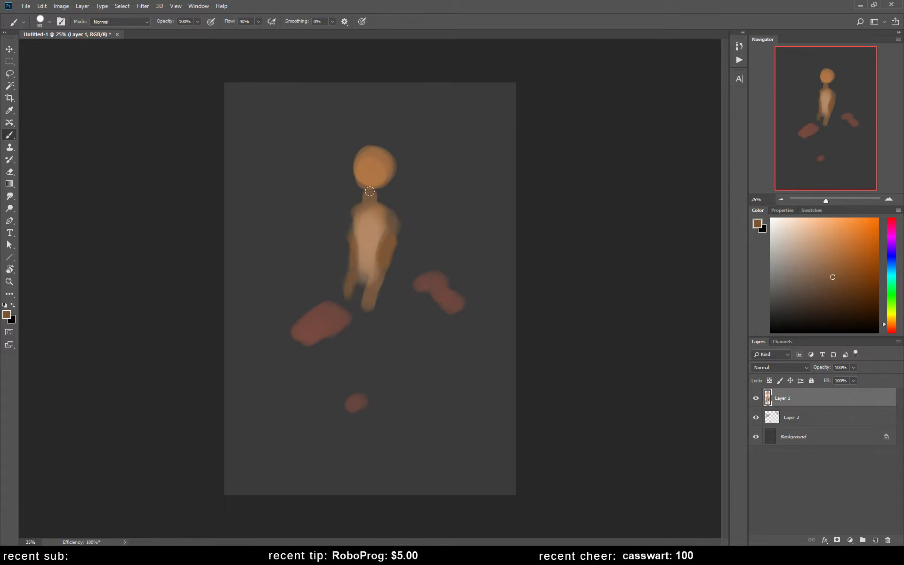
{"action": "left_click_drag", "start_coordinate": [373, 204], "coordinate": [370, 198]}
Step: Brighten the upper torso with light tan and blend lighter tones into the face
{"action": "left_click_drag", "start_coordinate": [828, 261], "coordinate": [819, 239]}
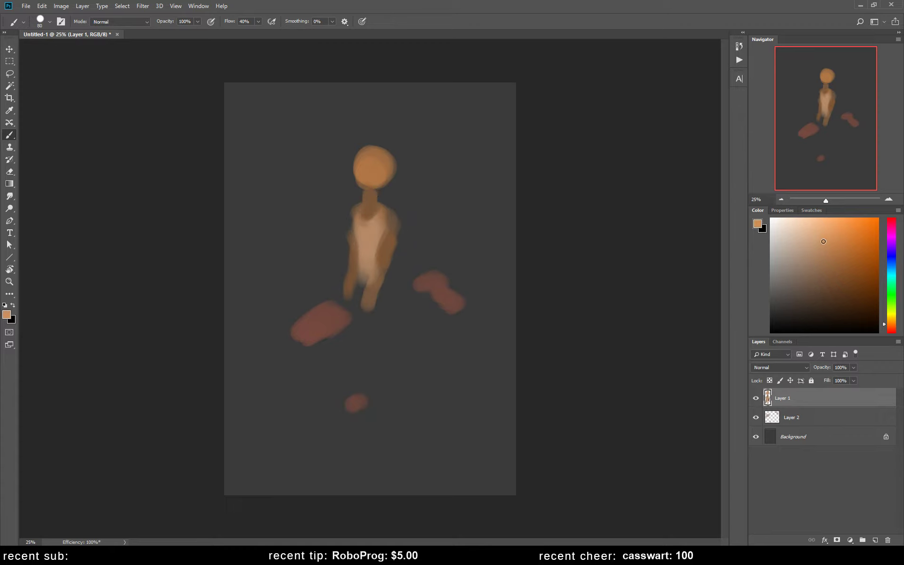
{"action": "left_click_drag", "start_coordinate": [372, 226], "coordinate": [373, 236]}
{"action": "left_click", "coordinate": [372, 237], "text": "alt"}
{"action": "left_click_drag", "start_coordinate": [365, 178], "coordinate": [373, 177]}
{"action": "left_click_drag", "start_coordinate": [364, 162], "coordinate": [369, 188]}
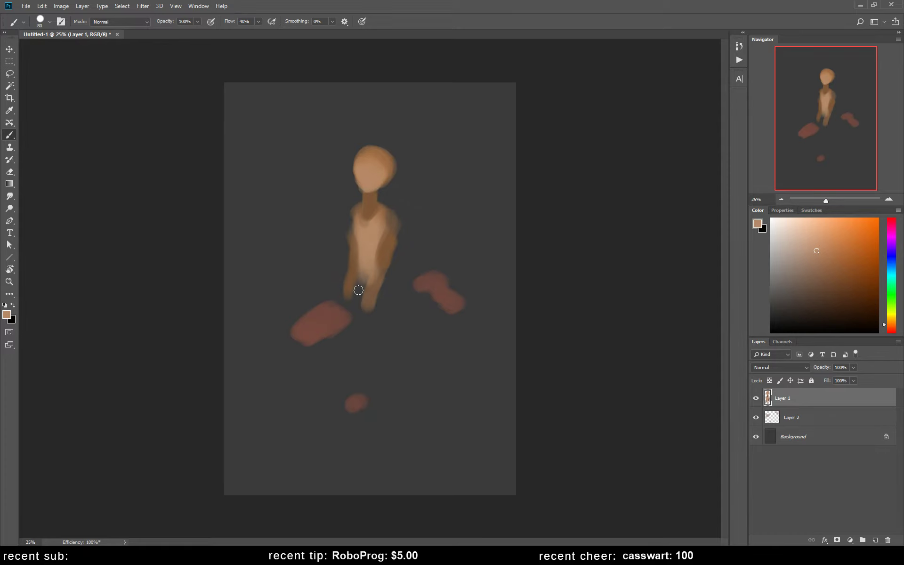
Step: Paint a pale hand left of the torso and shade the right shoulder dark brown
{"action": "mouse_move", "coordinate": [347, 284]}
{"action": "left_mouse_down"}
{"action": "mouse_move", "coordinate": [331, 297]}
{"action": "mouse_move", "coordinate": [382, 313]}
{"action": "left_mouse_up"}
{"action": "left_click", "coordinate": [356, 270], "text": "alt"}
{"action": "left_click", "coordinate": [370, 250], "text": "alt"}
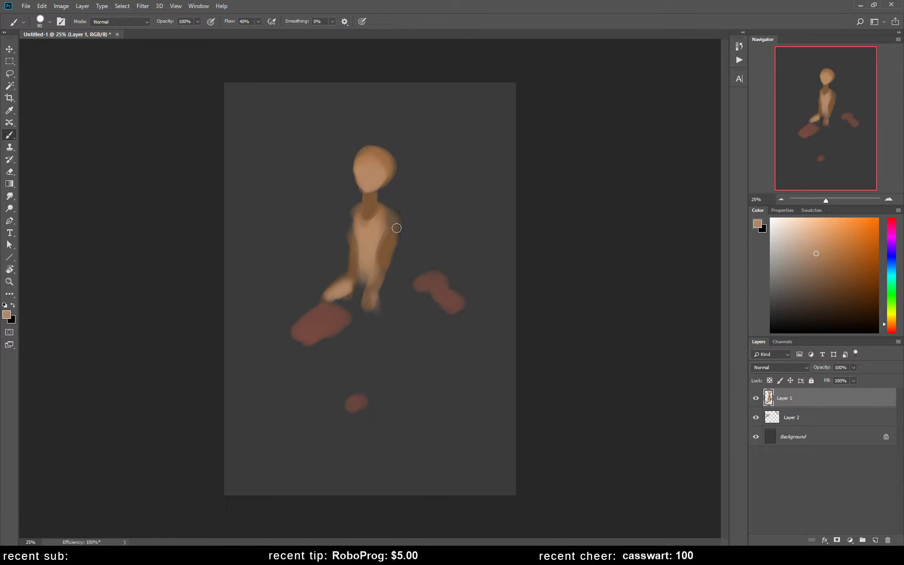
{"action": "left_click", "coordinate": [374, 203], "text": "alt"}
{"action": "mouse_move", "coordinate": [396, 228]}
{"action": "left_mouse_down"}
{"action": "mouse_move", "coordinate": [395, 212]}
{"action": "mouse_move", "coordinate": [394, 243]}
{"action": "left_mouse_up"}
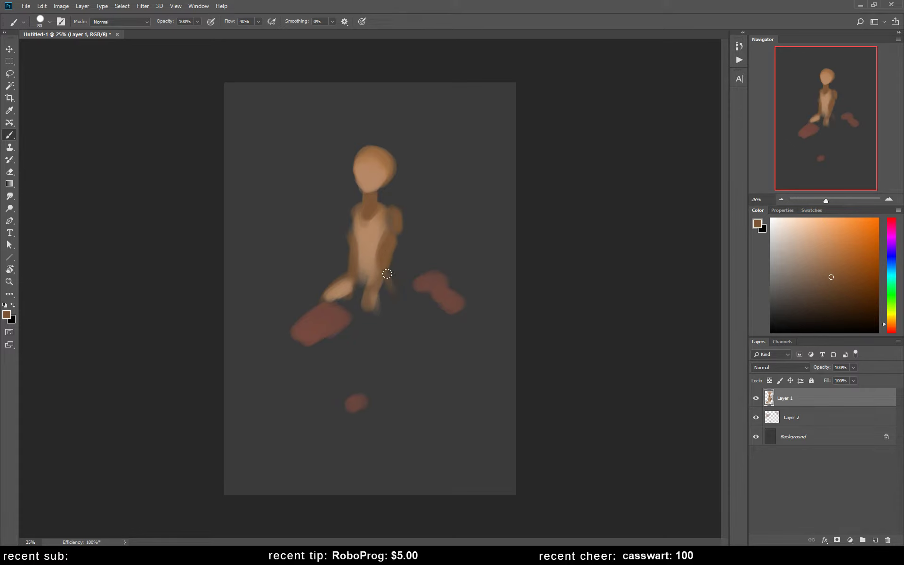
Step: Paint a bent right leg and lighten it with lighter brown highlights
{"action": "left_click_drag", "start_coordinate": [384, 268], "coordinate": [406, 313]}
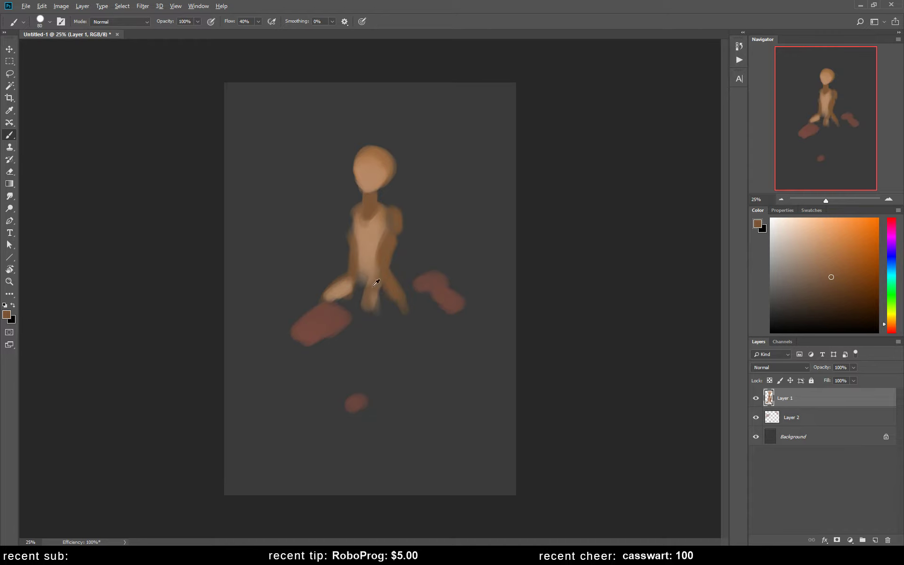
{"action": "left_click", "coordinate": [834, 258]}
{"action": "left_click_drag", "start_coordinate": [389, 280], "coordinate": [401, 298]}
{"action": "left_click", "coordinate": [830, 244]}
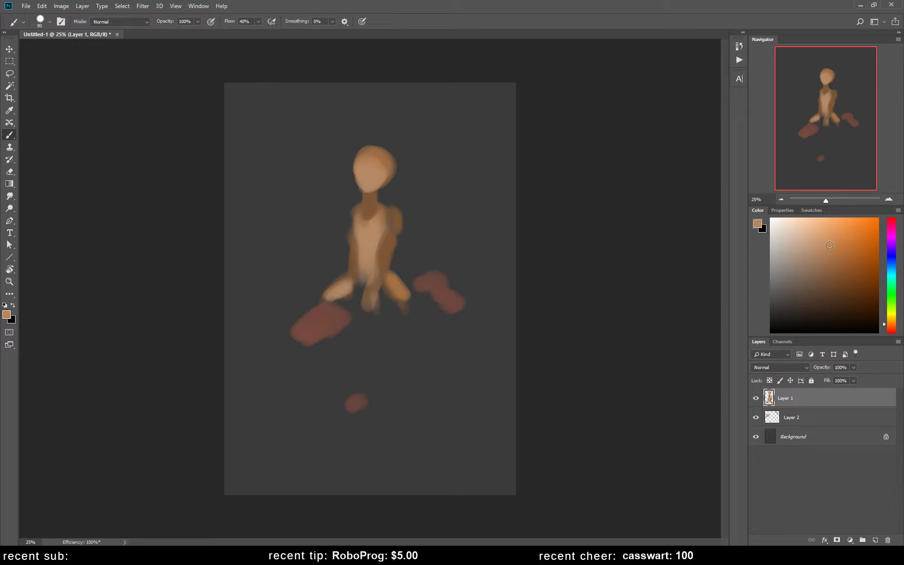
{"action": "left_click_drag", "start_coordinate": [400, 291], "coordinate": [404, 295]}
Step: Highlight the right shoulder and shade the left side of the head darker brown
{"action": "left_click_drag", "start_coordinate": [389, 206], "coordinate": [395, 211]}
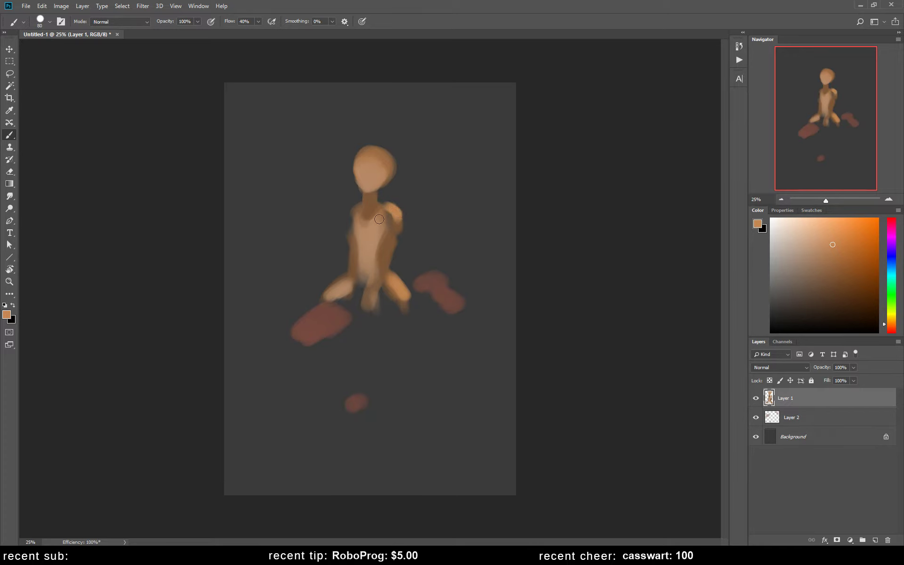
{"action": "left_click", "coordinate": [371, 199], "text": "alt"}
{"action": "mouse_move", "coordinate": [359, 170]}
{"action": "left_mouse_down"}
{"action": "mouse_move", "coordinate": [360, 181]}
{"action": "mouse_move", "coordinate": [377, 176]}
{"action": "left_mouse_up"}
Step: Flip the canvas horizontally and highlight the figure's left shoulder with lighter tan
{"action": "key", "text": "ctrl+shift+h"}
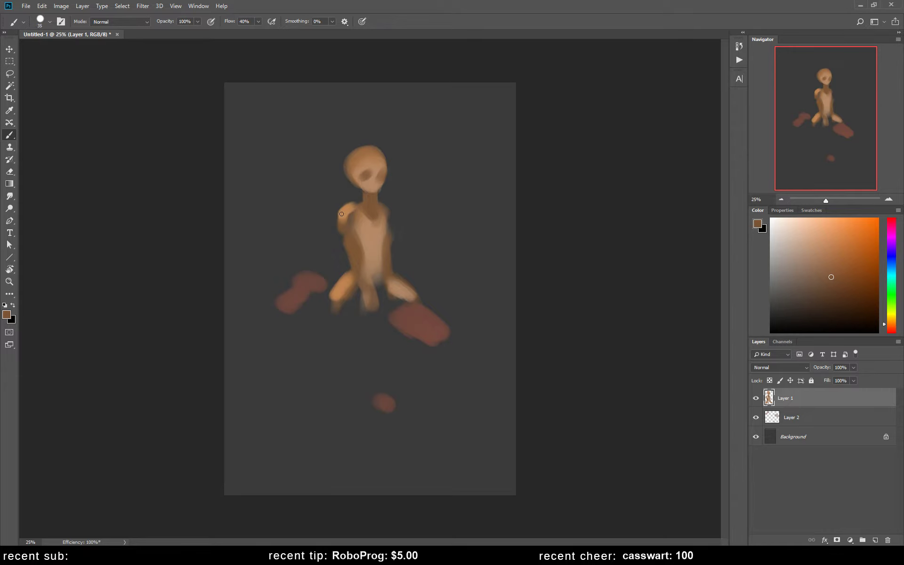
{"action": "left_click", "coordinate": [347, 211], "text": "alt"}
{"action": "left_click", "coordinate": [350, 245], "text": "alt"}
{"action": "left_click", "coordinate": [367, 235], "text": "alt"}
{"action": "left_click", "coordinate": [804, 246]}
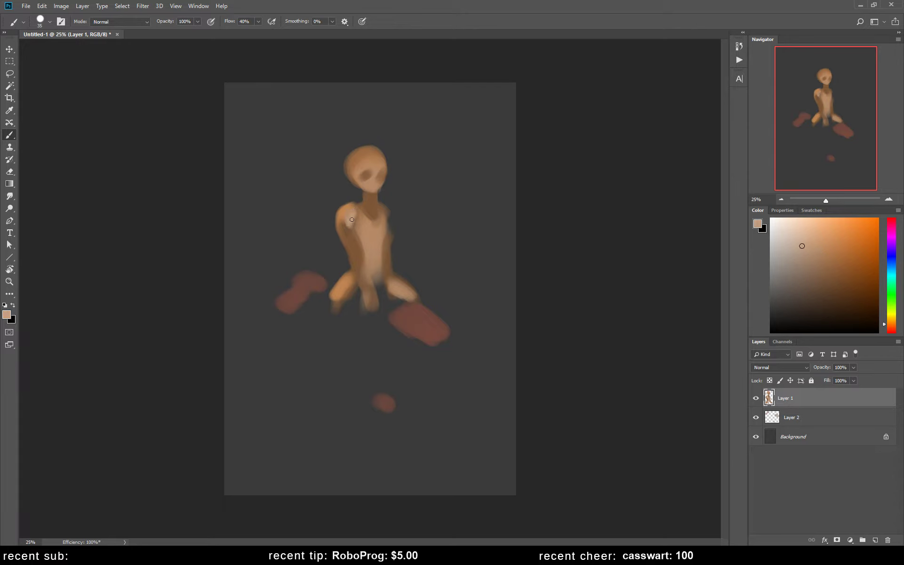
{"action": "left_click_drag", "start_coordinate": [352, 219], "coordinate": [350, 213]}
Step: Run pale highlights down the chest, then take the shoe's reddish-brown and select Layer 2
{"action": "key", "text": "bracketright"}
{"action": "left_click_drag", "start_coordinate": [370, 231], "coordinate": [364, 231]}
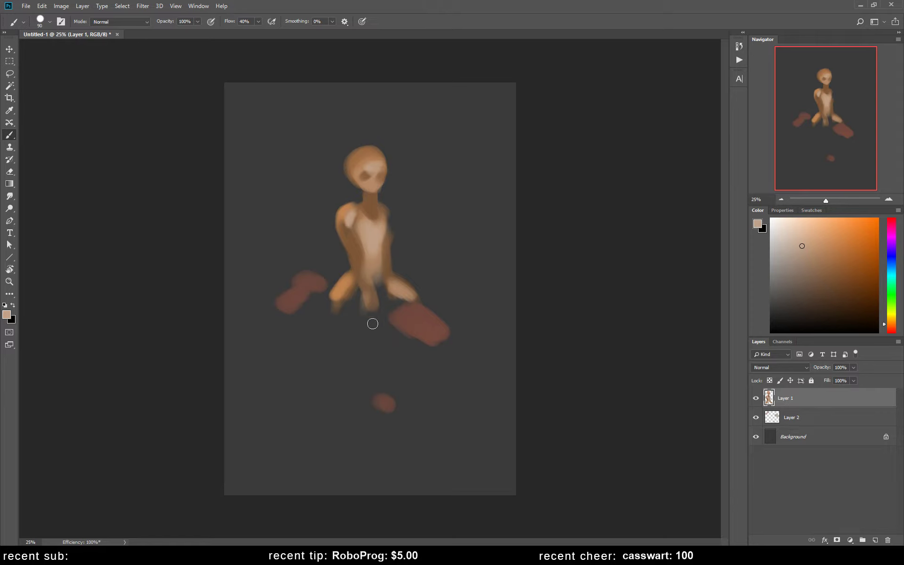
{"action": "left_click", "coordinate": [366, 241], "text": "alt"}
{"action": "left_click_drag", "start_coordinate": [379, 232], "coordinate": [375, 277]}
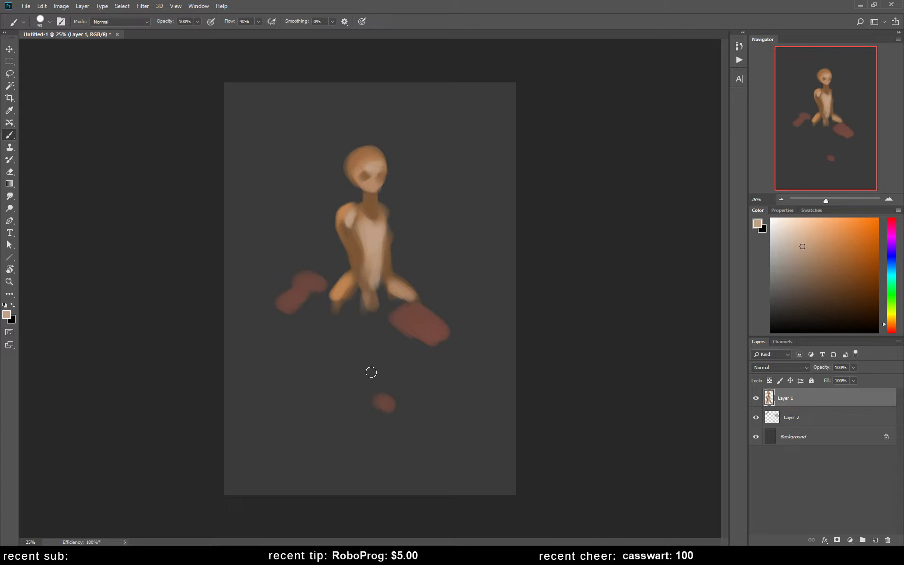
{"action": "left_click", "coordinate": [419, 322], "text": "alt"}
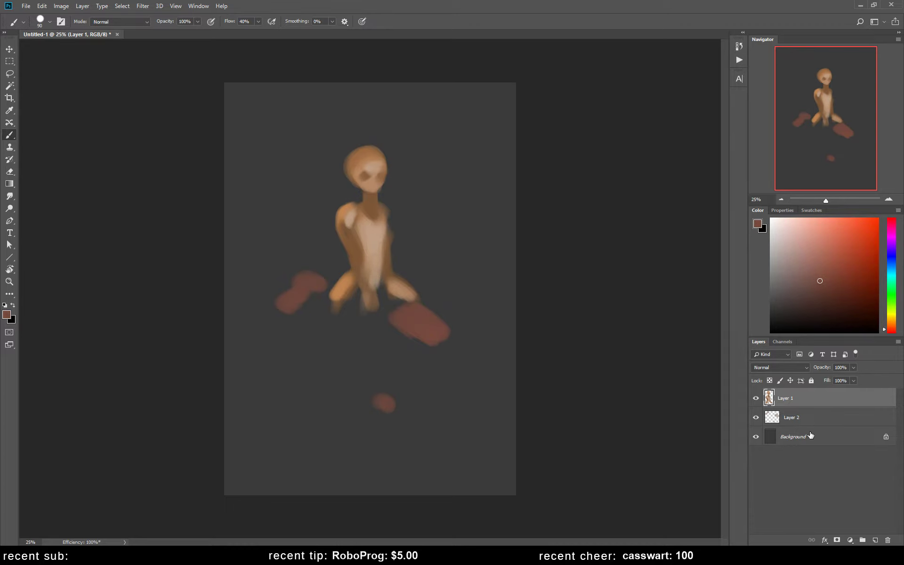
{"action": "left_click", "coordinate": [810, 417]}
Step: On Layer 2, paint a broad orange-brown mass joining the blobs, darkened brown along its bottom
{"action": "left_click", "coordinate": [892, 326]}
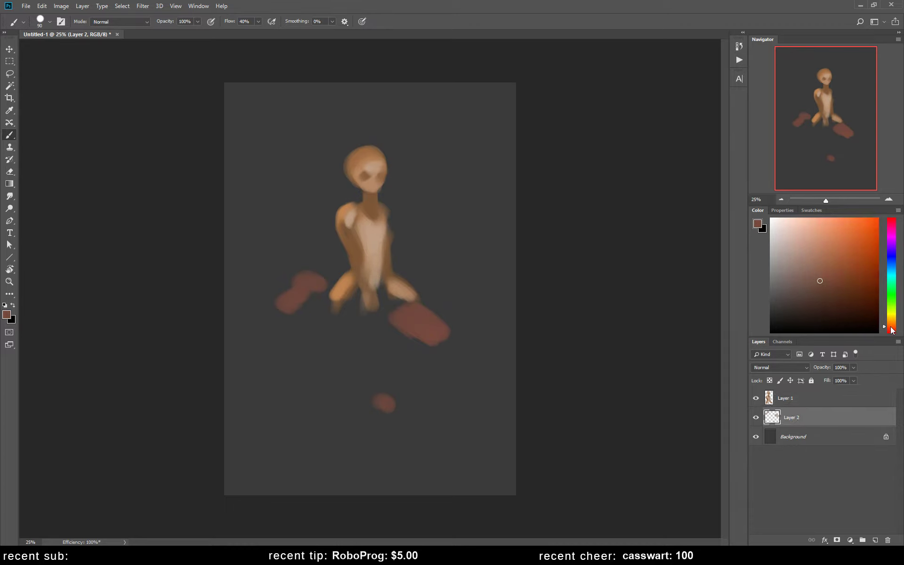
{"action": "left_click", "coordinate": [845, 260]}
{"action": "key", "text": "bracketright"}
{"action": "key", "text": "bracketright"}
{"action": "key", "text": "bracketright"}
{"action": "mouse_move", "coordinate": [424, 322]}
{"action": "left_mouse_down"}
{"action": "mouse_move", "coordinate": [428, 339]}
{"action": "mouse_move", "coordinate": [391, 301]}
{"action": "mouse_move", "coordinate": [414, 355]}
{"action": "mouse_move", "coordinate": [405, 354]}
{"action": "mouse_move", "coordinate": [458, 337]}
{"action": "mouse_move", "coordinate": [428, 370]}
{"action": "left_mouse_up"}
{"action": "mouse_move", "coordinate": [321, 305]}
{"action": "left_mouse_down"}
{"action": "mouse_move", "coordinate": [306, 301]}
{"action": "mouse_move", "coordinate": [348, 292]}
{"action": "mouse_move", "coordinate": [329, 307]}
{"action": "mouse_move", "coordinate": [361, 315]}
{"action": "mouse_move", "coordinate": [318, 295]}
{"action": "mouse_move", "coordinate": [302, 325]}
{"action": "mouse_move", "coordinate": [344, 307]}
{"action": "left_mouse_up"}
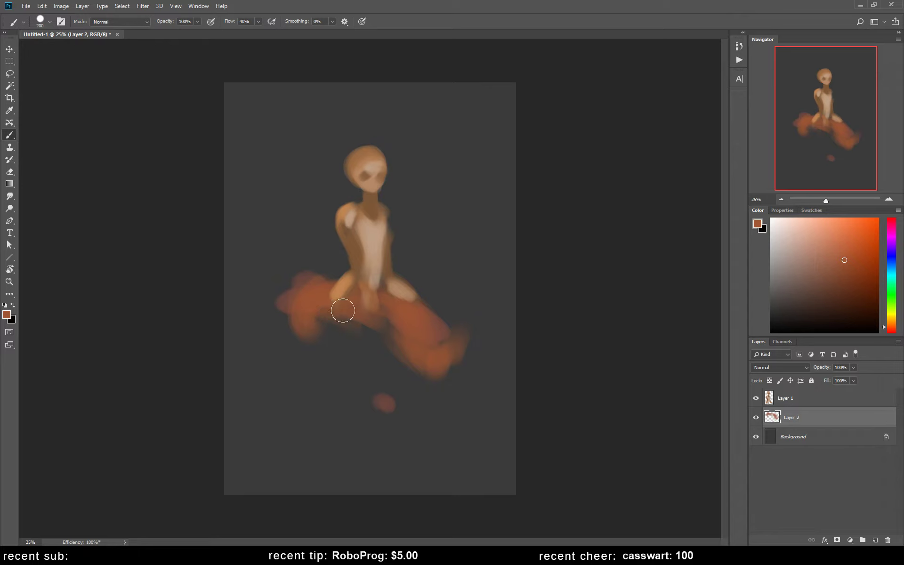
{"action": "left_click", "coordinate": [844, 295]}
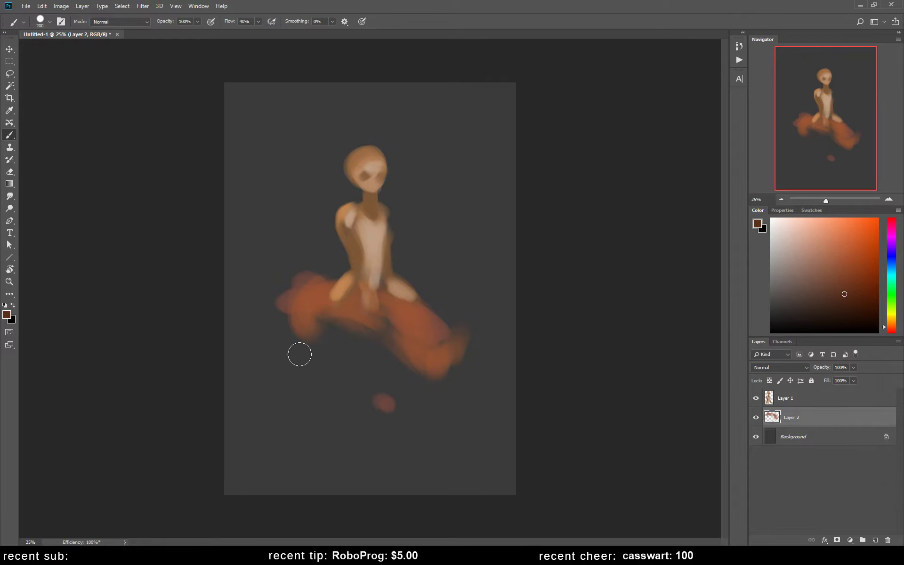
{"action": "mouse_move", "coordinate": [299, 355]}
{"action": "left_mouse_down"}
{"action": "mouse_move", "coordinate": [394, 385]}
{"action": "mouse_move", "coordinate": [337, 355]}
{"action": "mouse_move", "coordinate": [327, 336]}
{"action": "mouse_move", "coordinate": [414, 361]}
{"action": "left_mouse_up"}
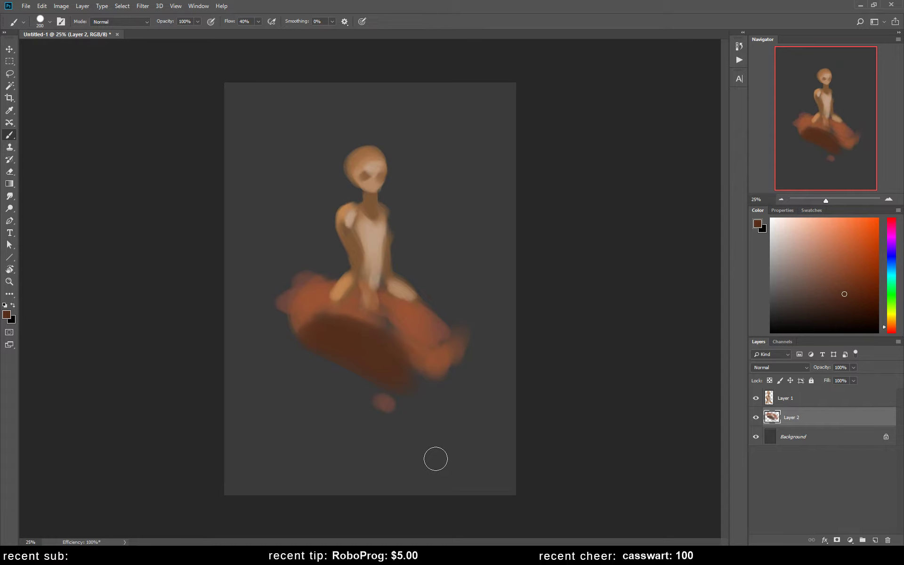
Step: Move Layer 1 and Layer 2 together higher up the canvas
{"action": "key", "text": "v"}
{"action": "left_click", "coordinate": [785, 400], "text": "ctrl"}
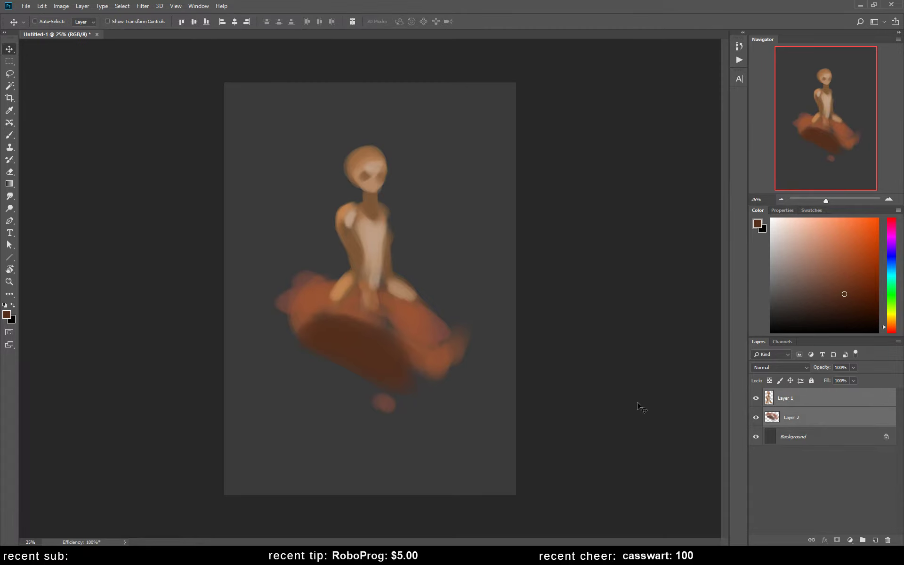
{"action": "left_click_drag", "start_coordinate": [520, 404], "coordinate": [514, 382]}
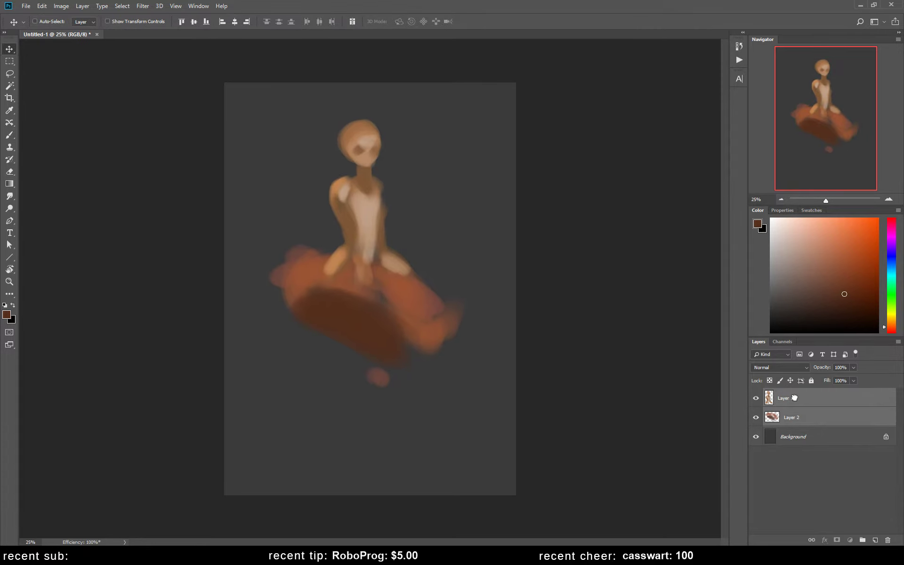
Step: On Layer 1, paint a pale olive-yellow hat on the head with a tan stroke on top
{"action": "key", "text": "b"}
{"action": "left_click", "coordinate": [800, 398]}
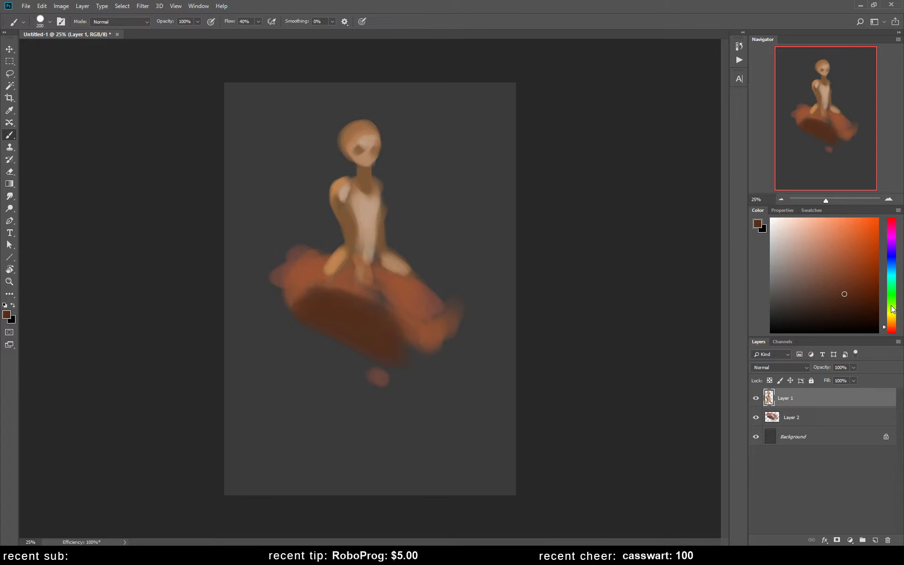
{"action": "left_click", "coordinate": [891, 305]}
{"action": "left_click", "coordinate": [831, 304]}
{"action": "key", "text": "bracketleft"}
{"action": "key", "text": "bracketleft"}
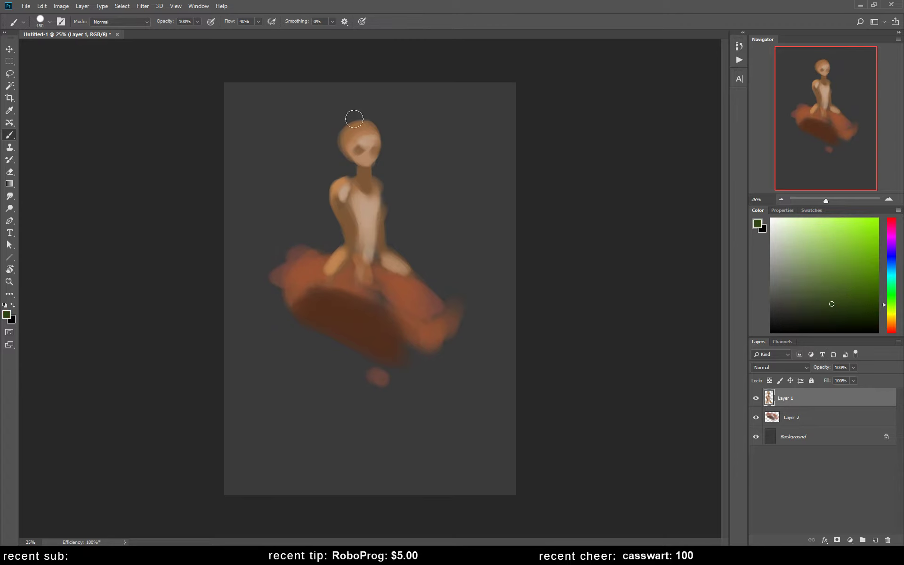
{"action": "key", "text": "bracketleft"}
{"action": "key", "text": "bracketleft"}
{"action": "key", "text": "bracketleft"}
{"action": "left_click", "coordinate": [820, 251]}
{"action": "left_click", "coordinate": [891, 313]}
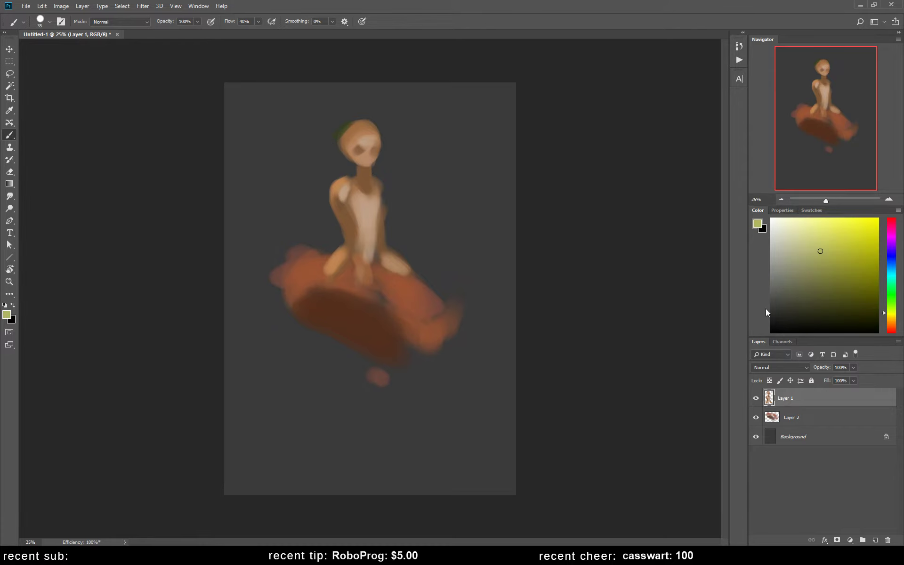
{"action": "mouse_move", "coordinate": [346, 135]}
{"action": "left_mouse_down"}
{"action": "mouse_move", "coordinate": [341, 127]}
{"action": "mouse_move", "coordinate": [368, 125]}
{"action": "left_mouse_up"}
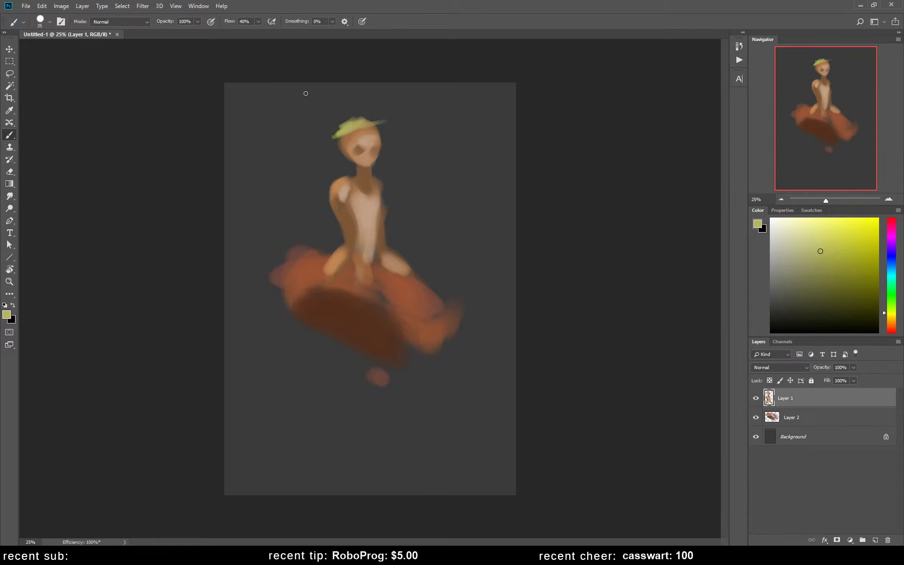
{"action": "left_click", "coordinate": [891, 322]}
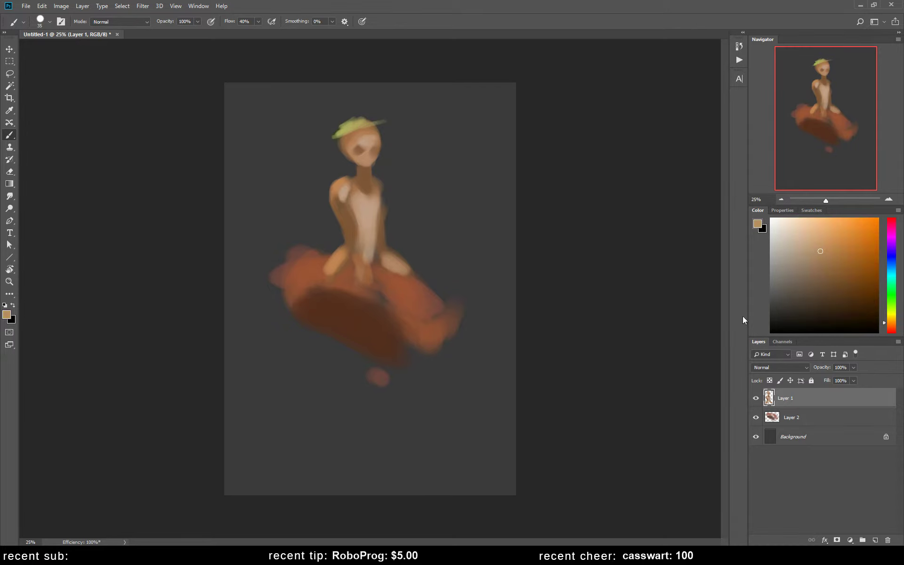
{"action": "left_click_drag", "start_coordinate": [346, 121], "coordinate": [359, 120]}
Step: Paint dark red-brown hair around the left side of the head under the hat
{"action": "left_click", "coordinate": [863, 305]}
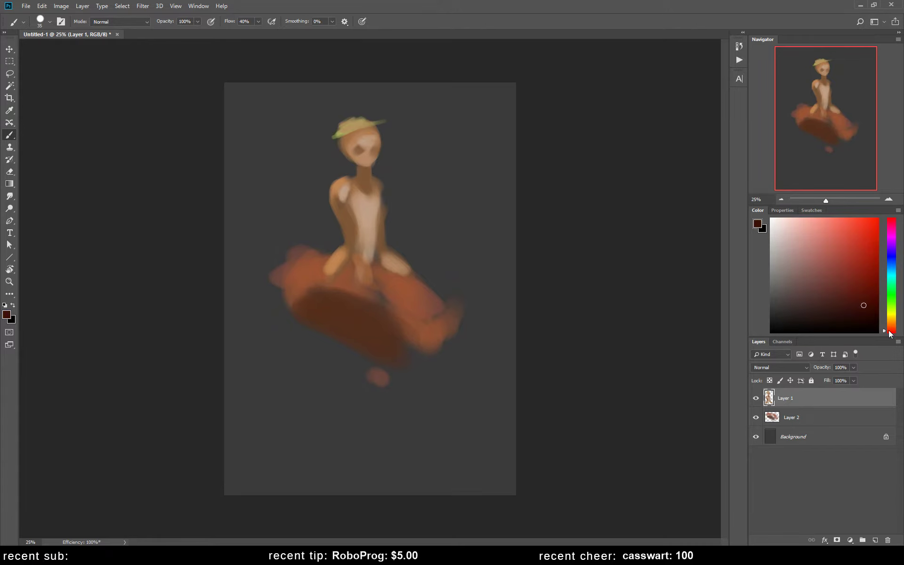
{"action": "left_click", "coordinate": [843, 303]}
{"action": "left_click_drag", "start_coordinate": [338, 137], "coordinate": [378, 142]}
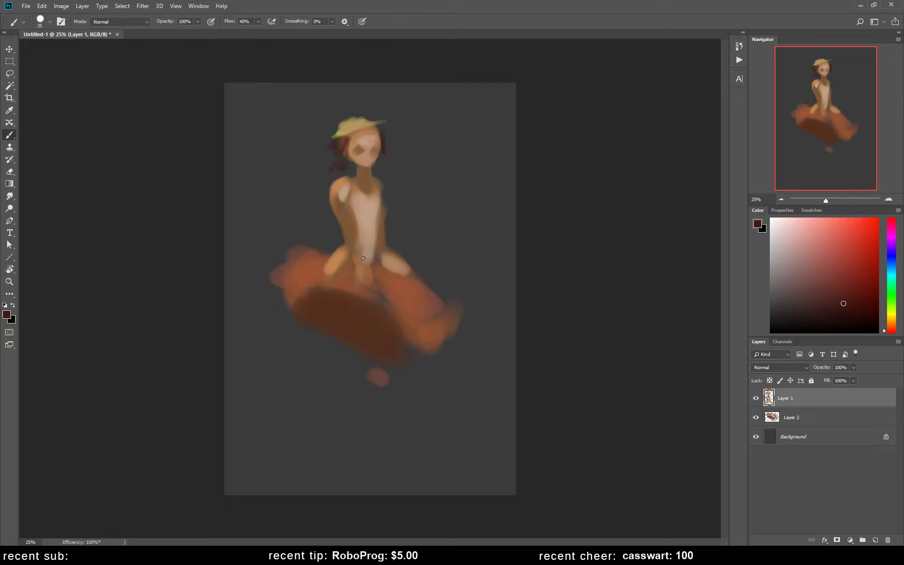
Step: Sample several skin tones from the figure and settle on a warmer orange-brown
{"action": "left_click", "coordinate": [364, 202], "text": "alt"}
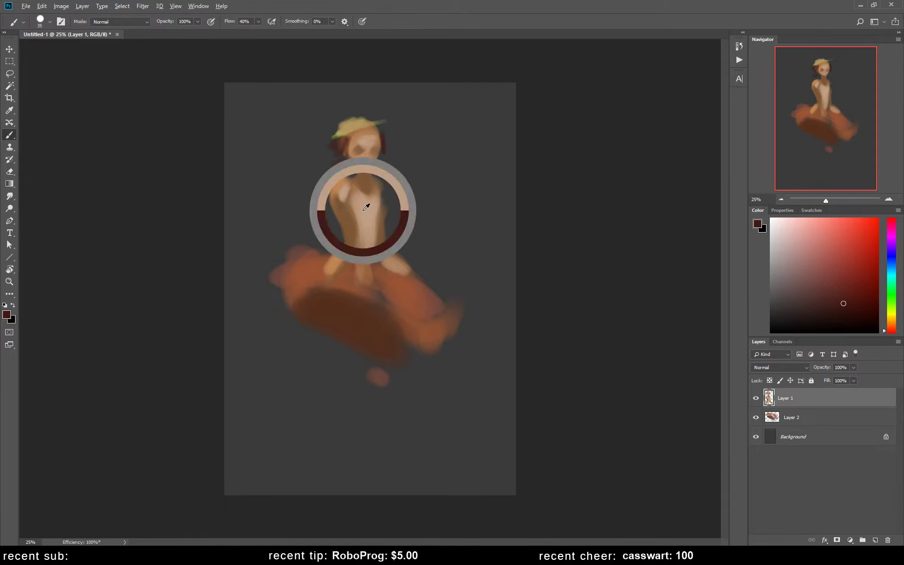
{"action": "left_click", "coordinate": [802, 267]}
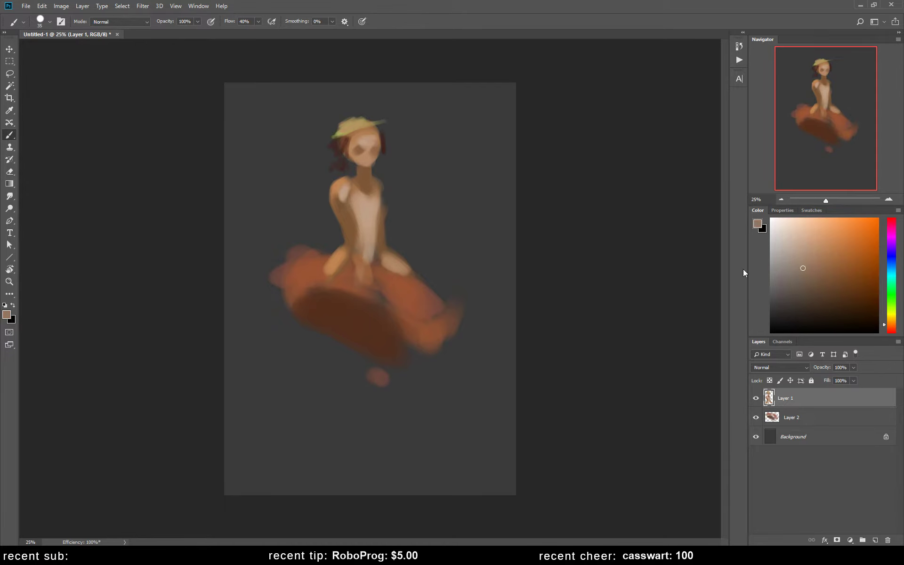
{"action": "left_click", "coordinate": [358, 213], "text": "alt"}
{"action": "left_click", "coordinate": [361, 219], "text": "alt"}
{"action": "left_click", "coordinate": [830, 260]}
{"action": "key", "text": "e"}
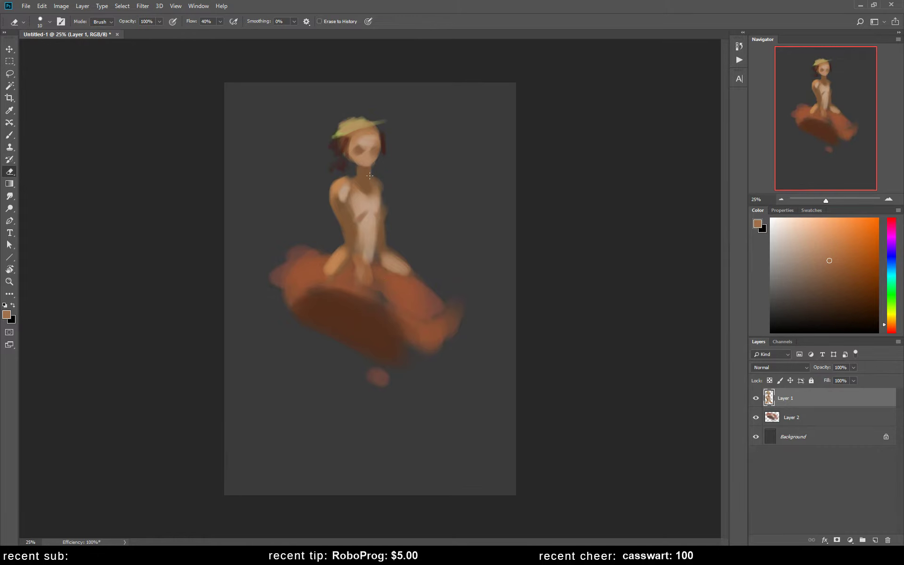
Step: Sample face tones, mirror the canvas horizontally, and add a small lighter stroke on the chest
{"action": "key", "text": "b"}
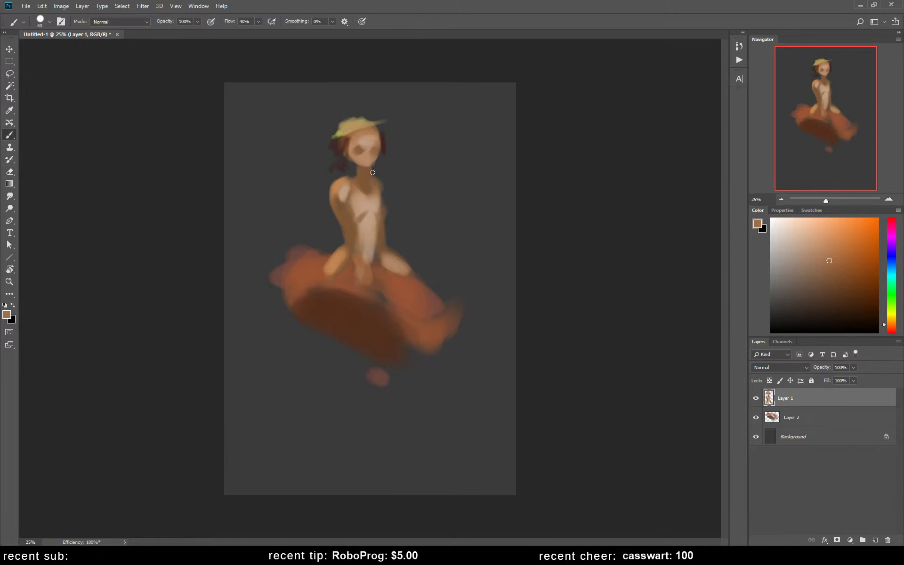
{"action": "left_click", "coordinate": [367, 160], "text": "alt"}
{"action": "left_click", "coordinate": [358, 149], "text": "alt"}
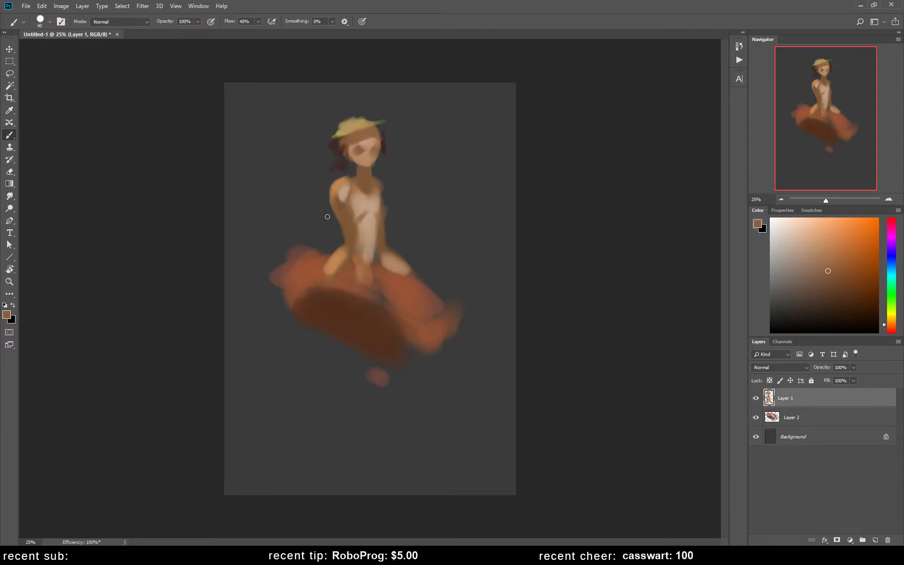
{"action": "key", "text": "h"}
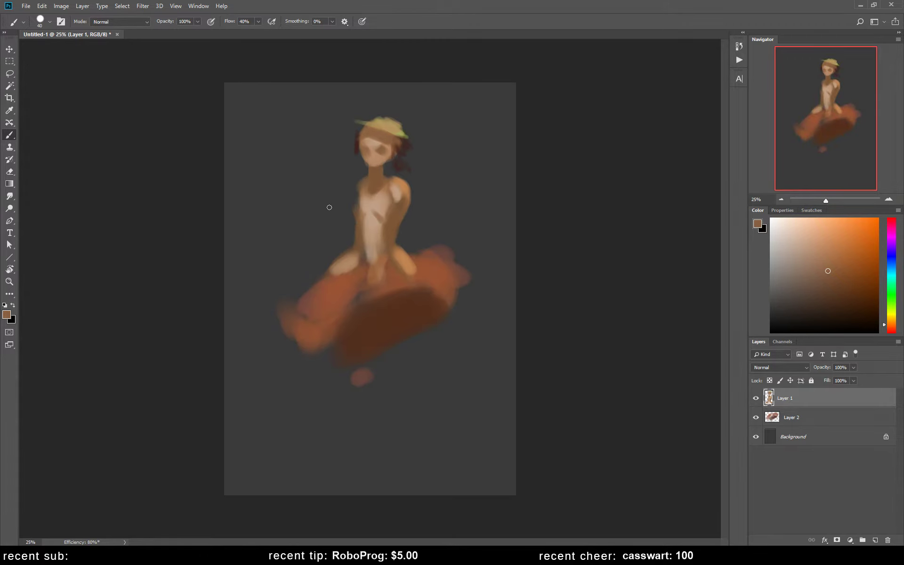
{"action": "left_click", "coordinate": [381, 180], "text": "alt"}
{"action": "left_click", "coordinate": [363, 202], "text": "alt"}
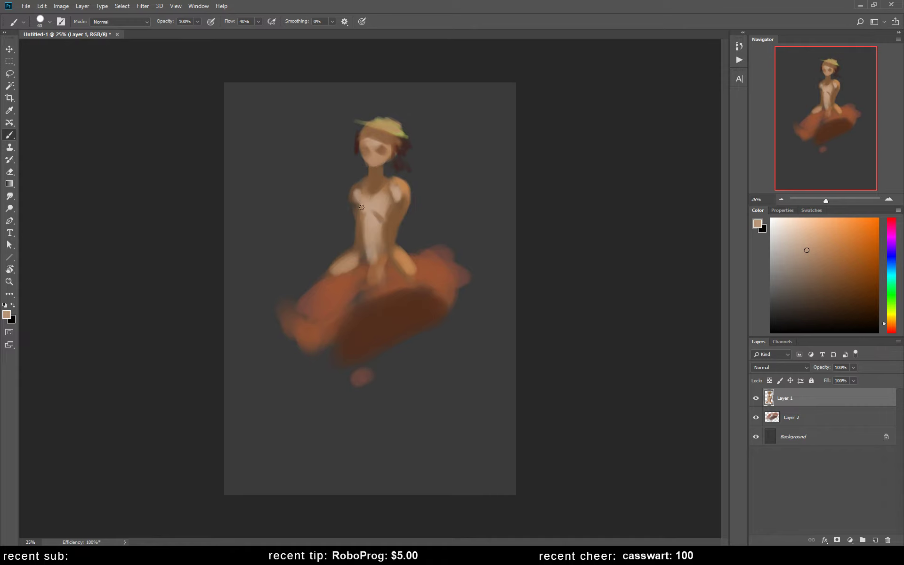
{"action": "left_click_drag", "start_coordinate": [364, 211], "coordinate": [359, 206]}
Step: Add a light highlight on the chest and sample darker browns from the torso
{"action": "left_click", "coordinate": [384, 231], "text": "alt"}
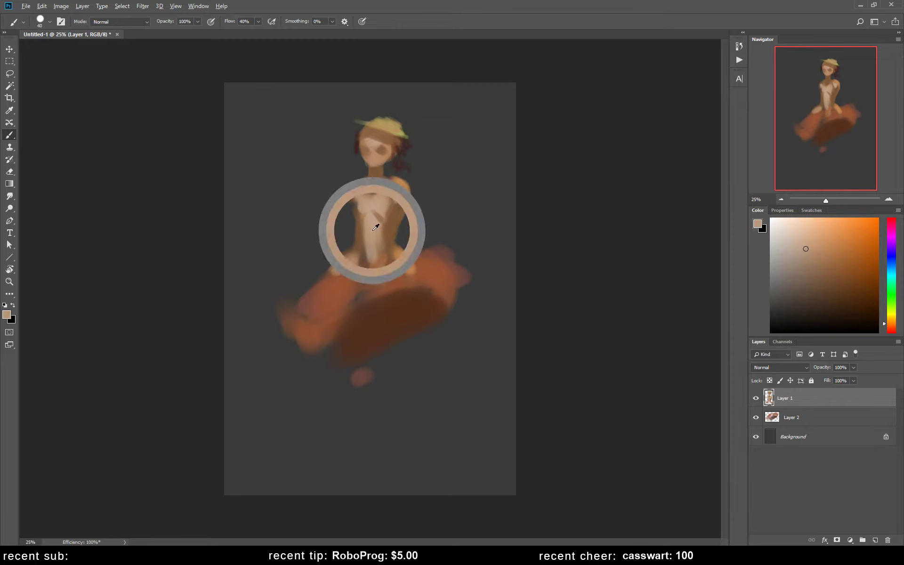
{"action": "left_click", "coordinate": [818, 260]}
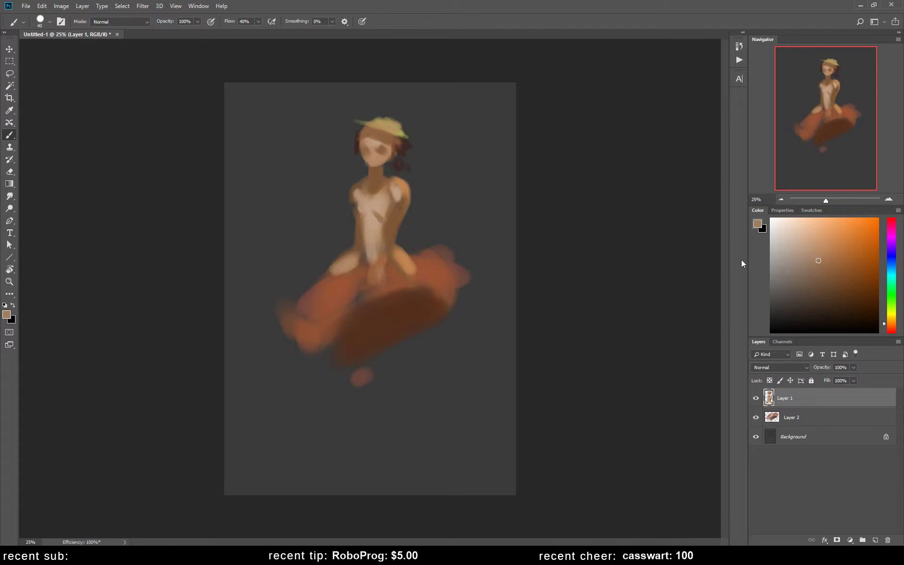
{"action": "left_click_drag", "start_coordinate": [371, 225], "coordinate": [375, 219]}
{"action": "left_click", "coordinate": [371, 225], "text": "alt"}
{"action": "left_click", "coordinate": [377, 223], "text": "alt"}
{"action": "left_click", "coordinate": [393, 257], "text": "alt"}
Step: Paint a lighter tan lower leg hanging below the knee with an enlarged brush
{"action": "left_click", "coordinate": [406, 262], "text": "alt"}
{"action": "key", "text": "bracketright"}
{"action": "key", "text": "bracketright"}
{"action": "key", "text": "bracketright"}
{"action": "key", "text": "bracketright"}
{"action": "left_click_drag", "start_coordinate": [397, 276], "coordinate": [407, 337]}
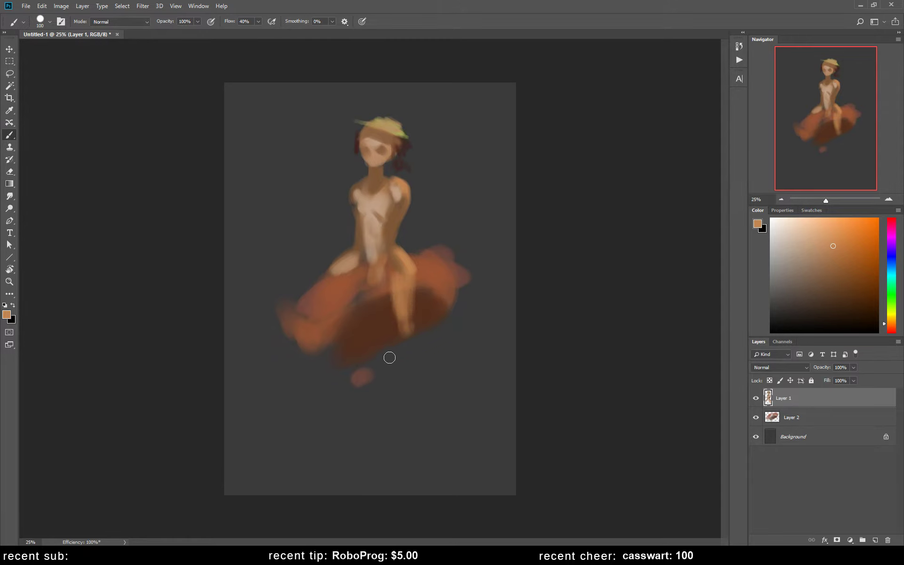
{"action": "left_click", "coordinate": [360, 333], "text": "alt"}
Step: On Layer 2, paint light-brown strokes below the base and an orange arc at the right edge
{"action": "left_click", "coordinate": [786, 418]}
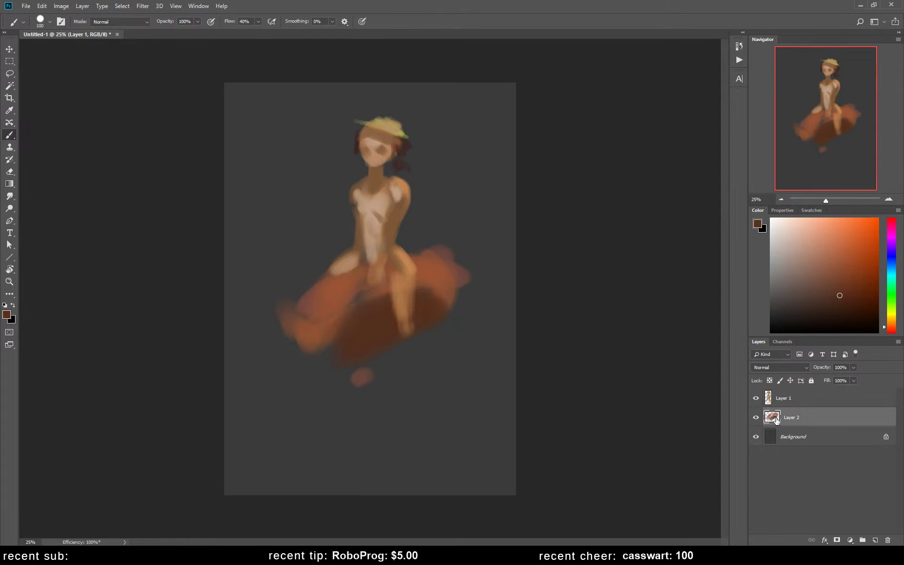
{"action": "left_click", "coordinate": [310, 333], "text": "alt"}
{"action": "mouse_move", "coordinate": [283, 347]}
{"action": "left_mouse_down"}
{"action": "mouse_move", "coordinate": [261, 366]}
{"action": "mouse_move", "coordinate": [292, 389]}
{"action": "mouse_move", "coordinate": [319, 366]}
{"action": "mouse_move", "coordinate": [281, 359]}
{"action": "mouse_move", "coordinate": [293, 375]}
{"action": "left_mouse_up"}
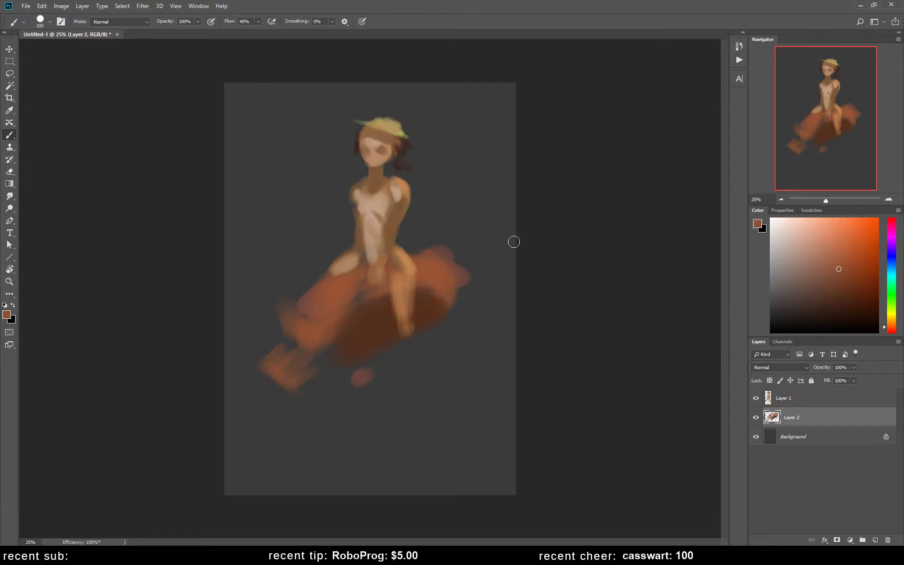
{"action": "mouse_move", "coordinate": [518, 225]}
{"action": "left_mouse_down"}
{"action": "mouse_move", "coordinate": [487, 195]}
{"action": "mouse_move", "coordinate": [513, 244]}
{"action": "mouse_move", "coordinate": [504, 196]}
{"action": "mouse_move", "coordinate": [484, 189]}
{"action": "left_mouse_up"}
Step: Darken the top of the right-edge shape and the fox tail with dark brown, then return to Layer 1
{"action": "left_click", "coordinate": [825, 223]}
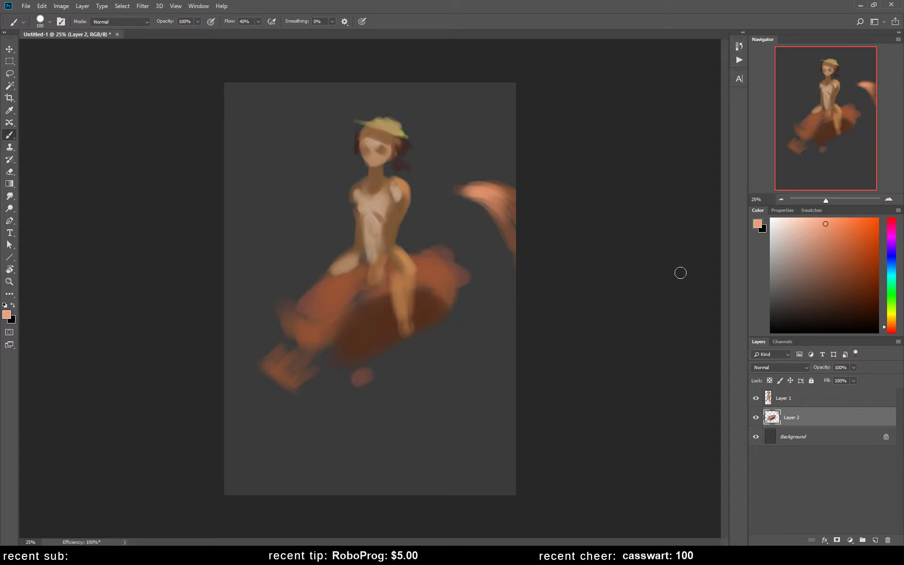
{"action": "left_click", "coordinate": [838, 270]}
{"action": "left_click_drag", "start_coordinate": [467, 193], "coordinate": [499, 207]}
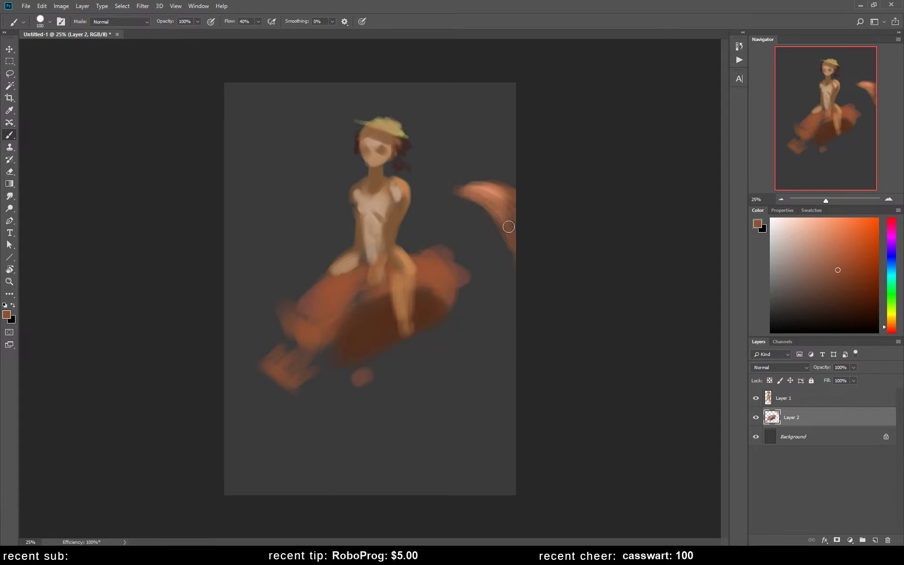
{"action": "left_click", "coordinate": [428, 295], "text": "alt"}
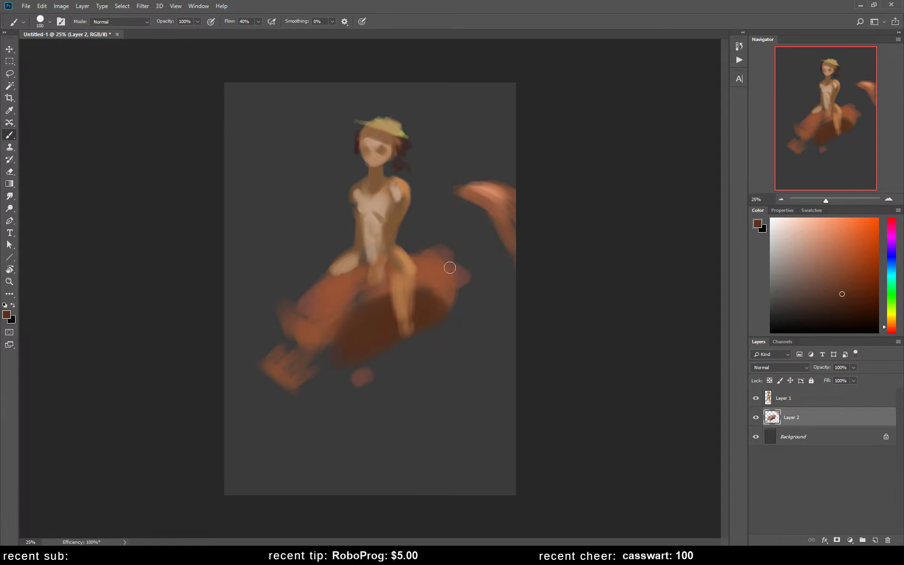
{"action": "left_click_drag", "start_coordinate": [485, 202], "coordinate": [513, 229]}
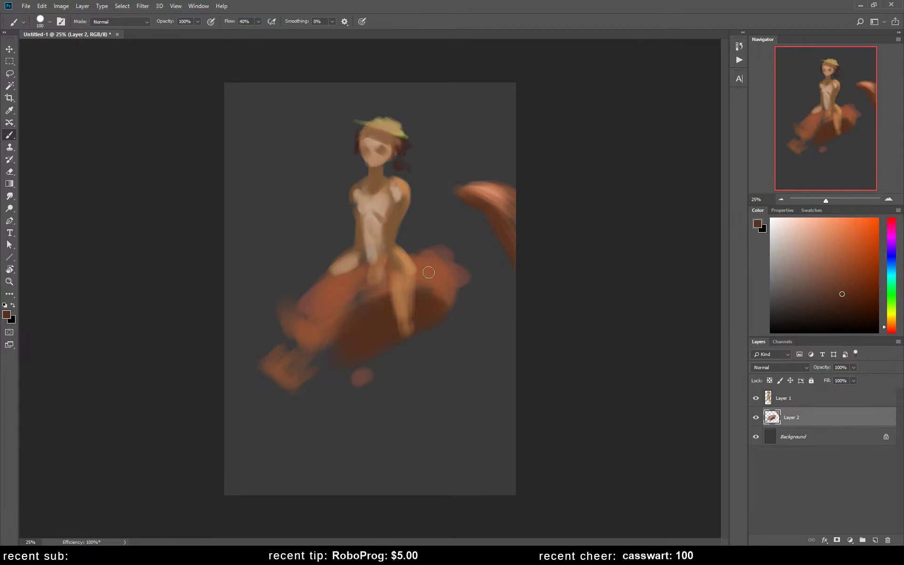
{"action": "left_click", "coordinate": [797, 400]}
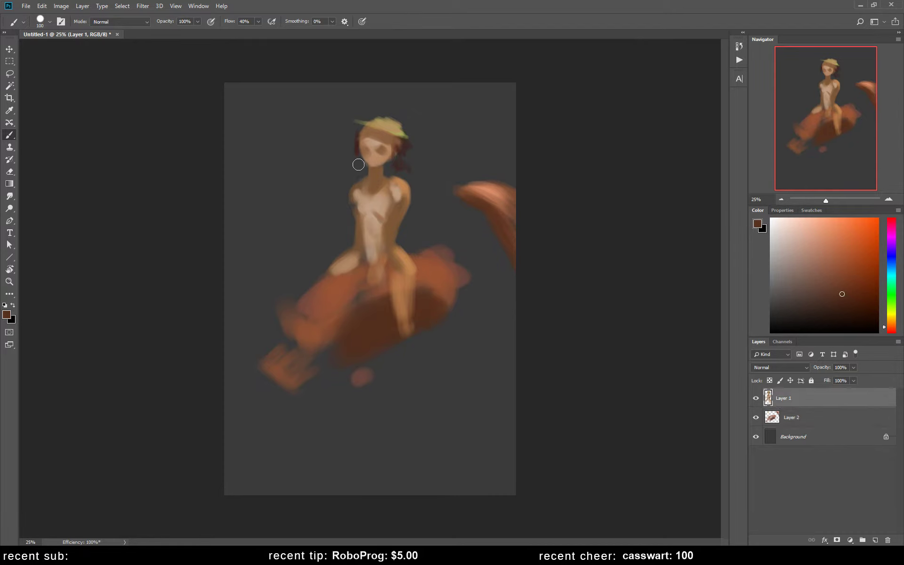
Step: Zoom in on the face and add a short medium-brown stroke with a smaller brush
{"action": "key", "text": "z"}
{"action": "left_click_drag", "start_coordinate": [374, 139], "coordinate": [424, 125]}
{"action": "key", "text": "b"}
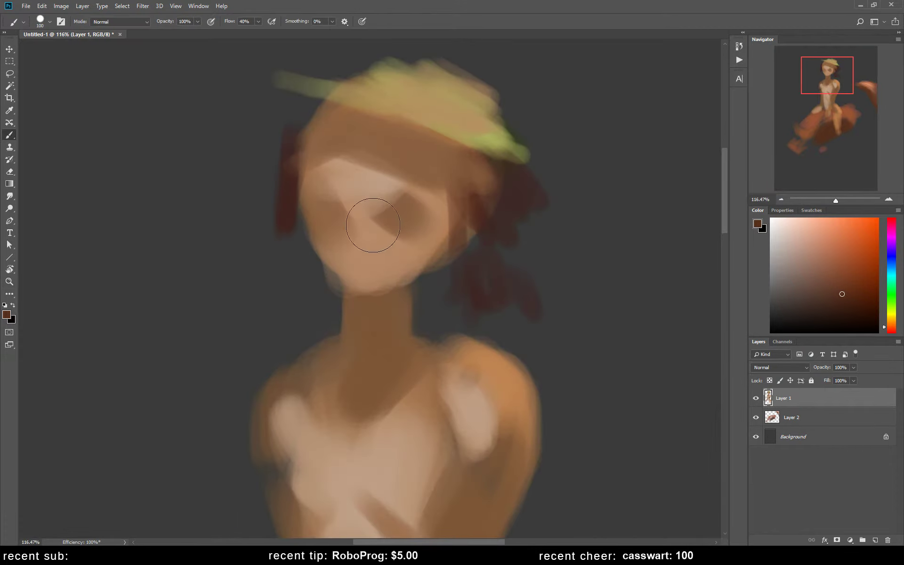
{"action": "key", "text": "bracketleft"}
{"action": "key", "text": "bracketleft"}
{"action": "key", "text": "bracketleft"}
{"action": "left_click", "coordinate": [403, 207], "text": "alt"}
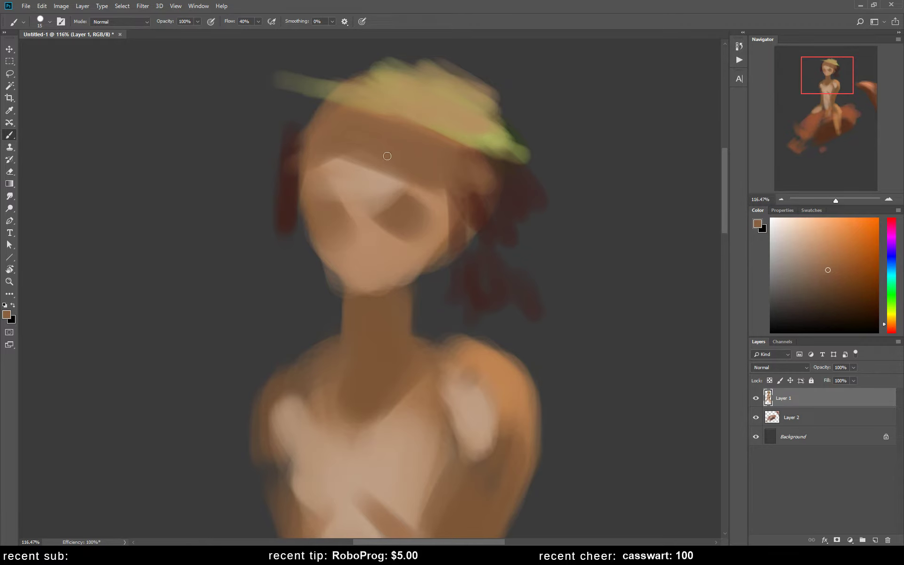
{"action": "left_click_drag", "start_coordinate": [353, 166], "coordinate": [354, 189]}
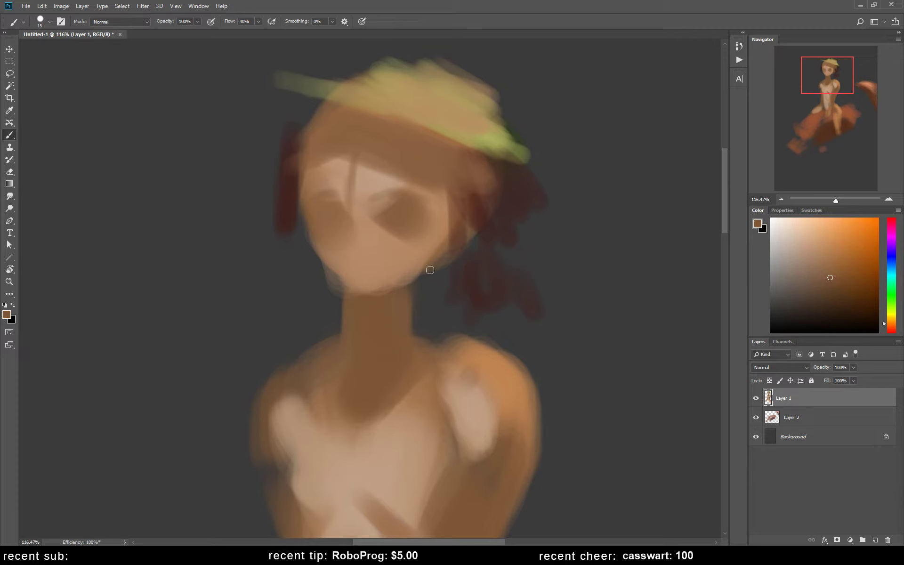
Step: Repaint the neck's right edge in brown, covering the thin light line
{"action": "left_click", "coordinate": [406, 296], "text": "alt"}
{"action": "mouse_move", "coordinate": [418, 295]}
{"action": "left_mouse_down"}
{"action": "mouse_move", "coordinate": [421, 283]}
{"action": "mouse_move", "coordinate": [444, 341]}
{"action": "left_mouse_up"}
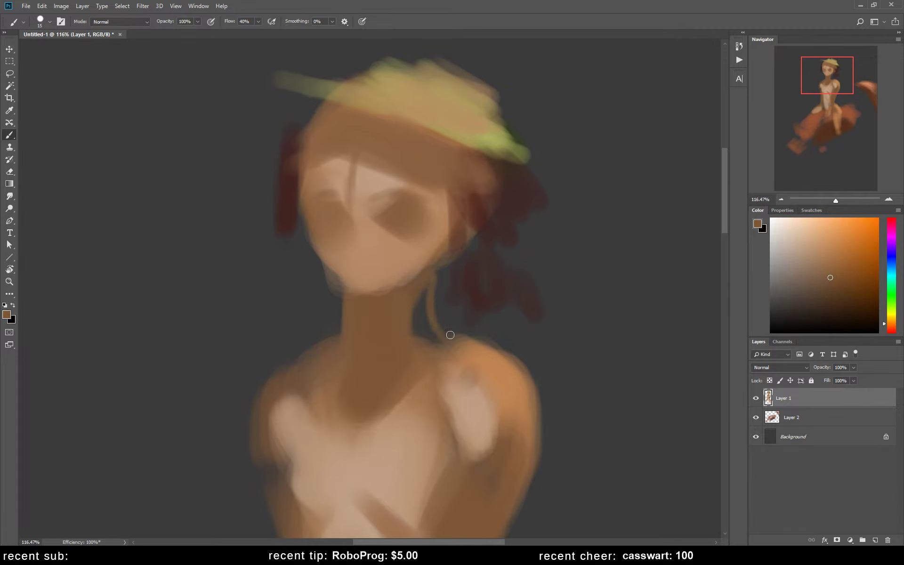
{"action": "mouse_move", "coordinate": [430, 284]}
{"action": "left_mouse_down"}
{"action": "mouse_move", "coordinate": [423, 337]}
{"action": "mouse_move", "coordinate": [418, 300]}
{"action": "left_mouse_up"}
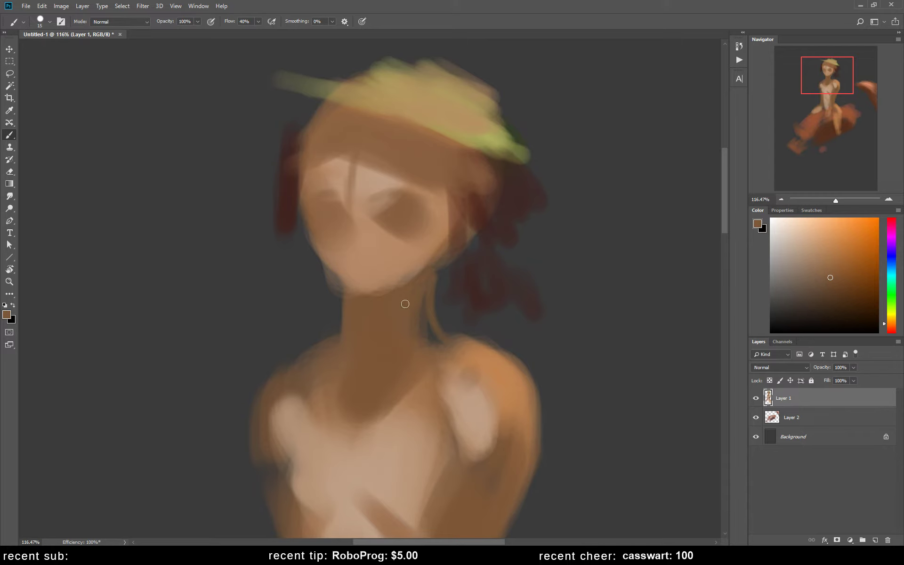
{"action": "left_click_drag", "start_coordinate": [426, 284], "coordinate": [429, 327]}
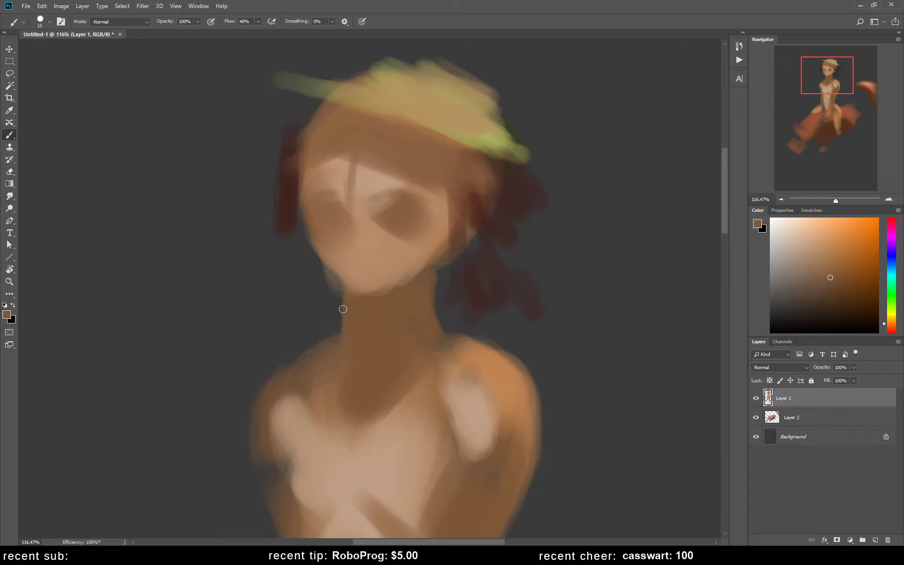
{"action": "key", "text": "e"}
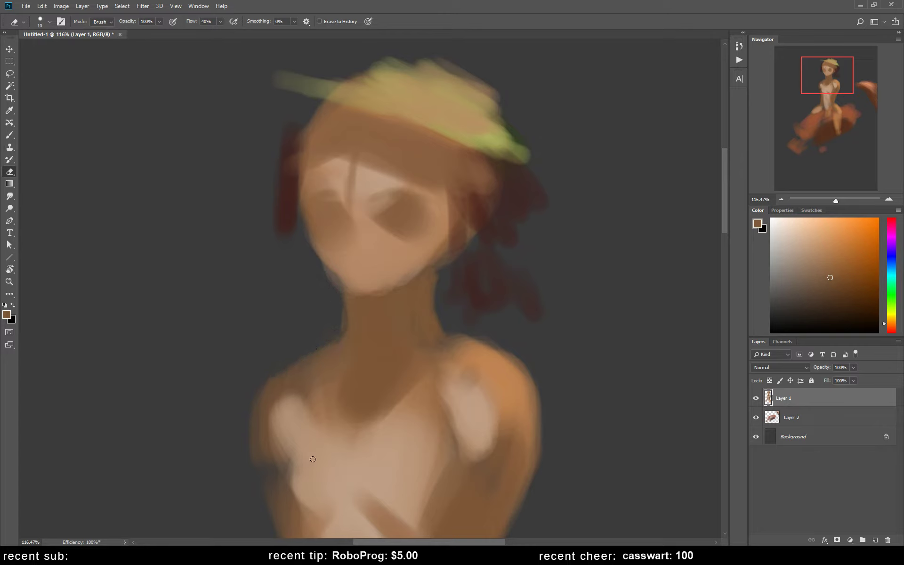
{"action": "key", "text": "b"}
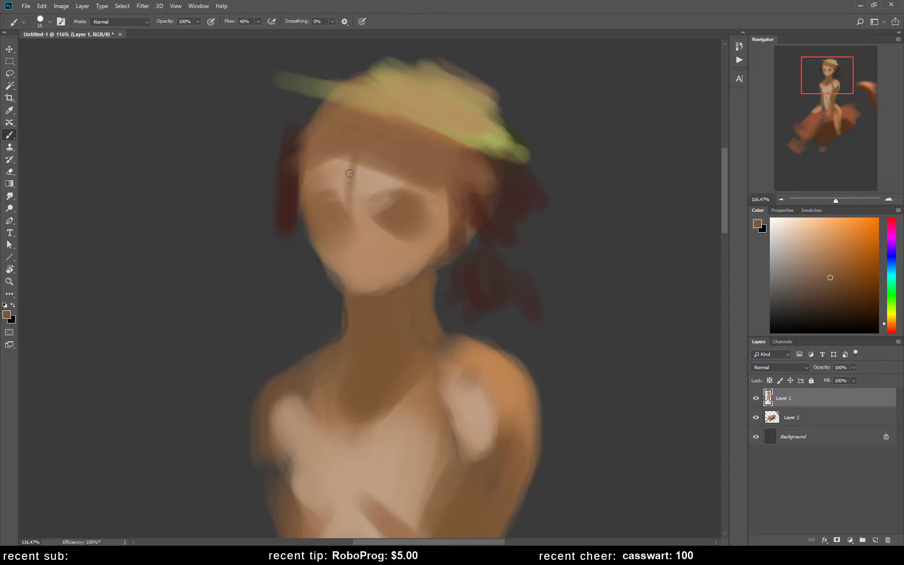
Step: Lighten the eye area with sampled skin tones, blending it with a larger brush
{"action": "left_click", "coordinate": [327, 208], "text": "alt"}
{"action": "left_click_drag", "start_coordinate": [316, 180], "coordinate": [318, 181]}
{"action": "left_click", "coordinate": [389, 187], "text": "alt"}
{"action": "mouse_move", "coordinate": [417, 210]}
{"action": "left_mouse_down"}
{"action": "mouse_move", "coordinate": [391, 223]}
{"action": "mouse_move", "coordinate": [421, 216]}
{"action": "mouse_move", "coordinate": [405, 237]}
{"action": "left_mouse_up"}
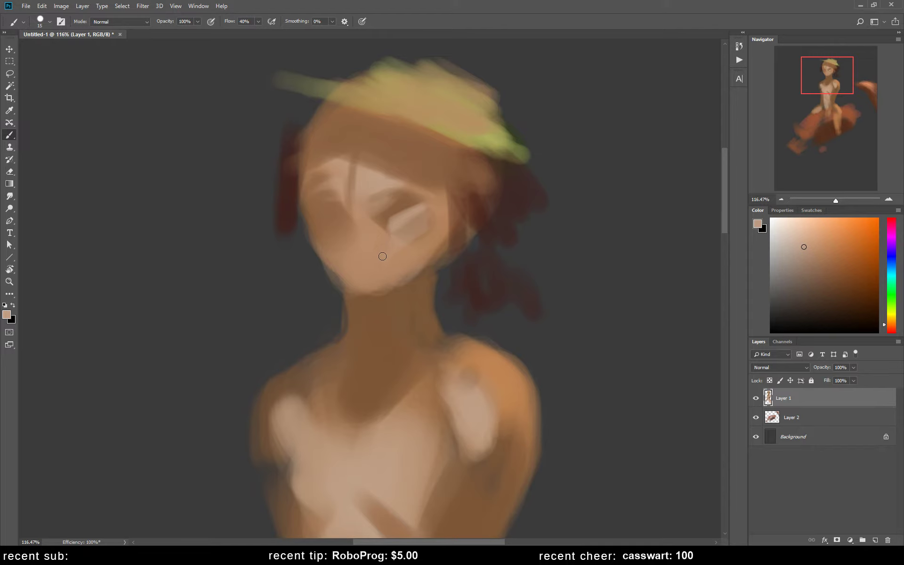
{"action": "key", "text": "bracketright"}
{"action": "key", "text": "bracketright"}
{"action": "key", "text": "bracketright"}
{"action": "mouse_move", "coordinate": [377, 221]}
{"action": "left_mouse_down"}
{"action": "mouse_move", "coordinate": [393, 243]}
{"action": "mouse_move", "coordinate": [403, 222]}
{"action": "mouse_move", "coordinate": [388, 259]}
{"action": "mouse_move", "coordinate": [323, 202]}
{"action": "mouse_move", "coordinate": [346, 229]}
{"action": "mouse_move", "coordinate": [359, 208]}
{"action": "mouse_move", "coordinate": [394, 236]}
{"action": "mouse_move", "coordinate": [396, 262]}
{"action": "mouse_move", "coordinate": [383, 257]}
{"action": "left_mouse_up"}
{"action": "scroll", "coordinate": [410, 214], "scroll_direction": "up", "scroll_amount": 5}
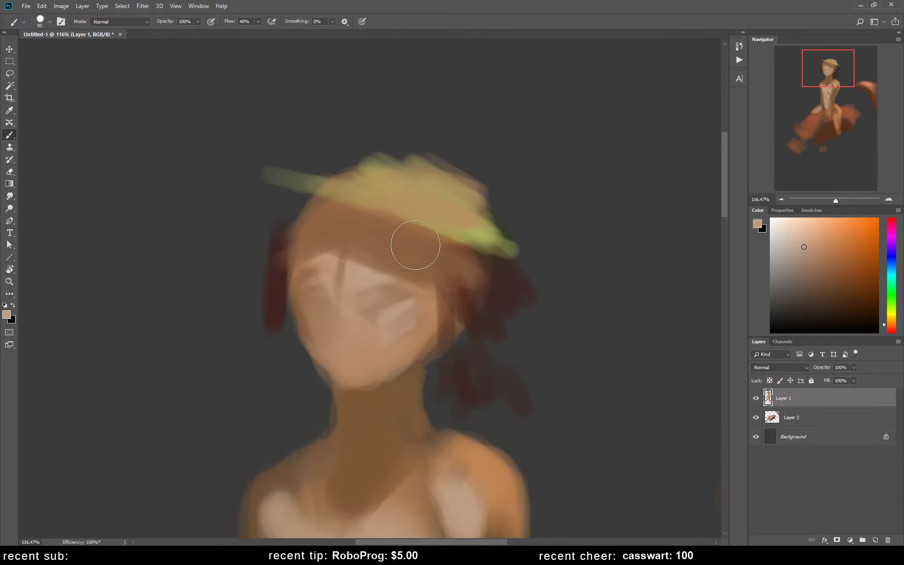
Step: Paint the hair's left side in dark olive, then cover it with dark red
{"action": "left_click", "coordinate": [344, 178], "text": "alt"}
{"action": "left_click_drag", "start_coordinate": [886, 317], "coordinate": [886, 311]}
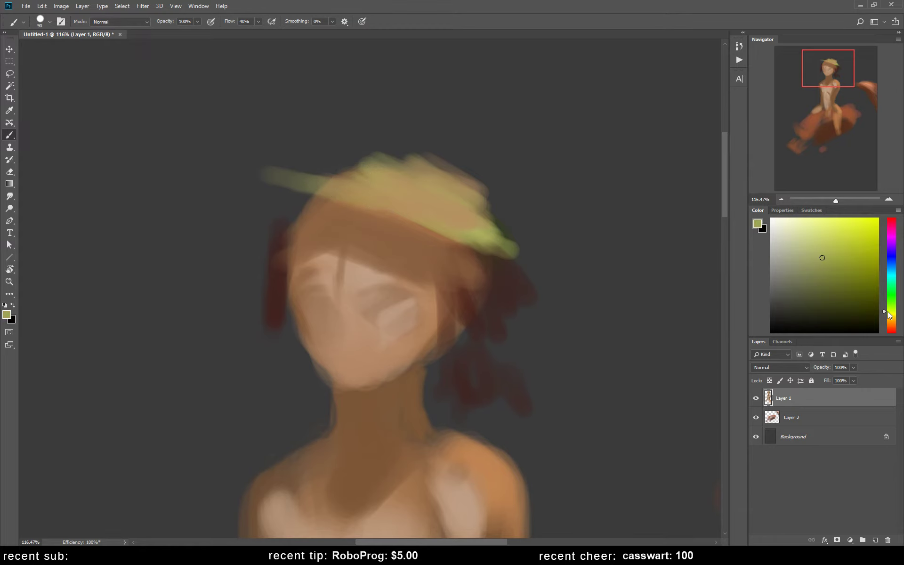
{"action": "left_click", "coordinate": [861, 309]}
{"action": "key", "text": "bracketleft"}
{"action": "key", "text": "bracketleft"}
{"action": "key", "text": "bracketleft"}
{"action": "left_click_drag", "start_coordinate": [295, 205], "coordinate": [281, 214]}
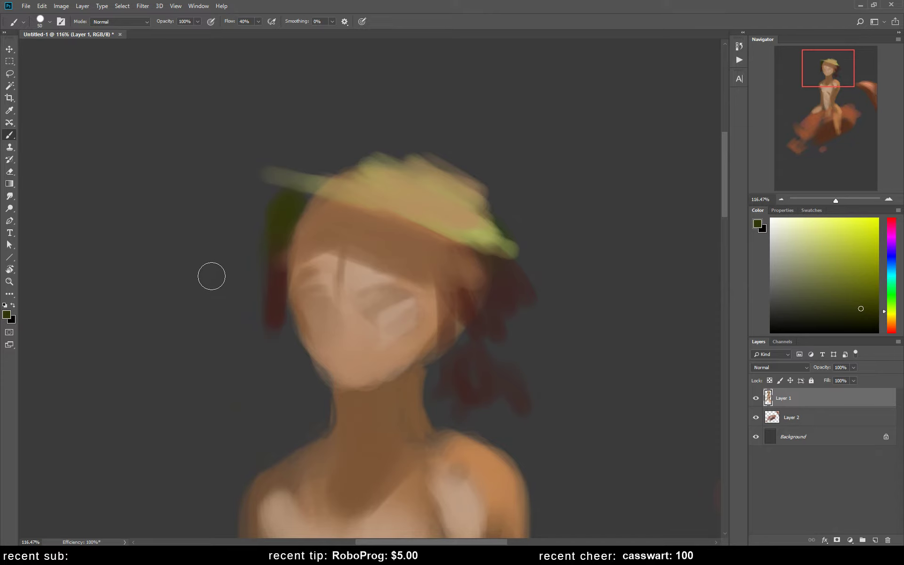
{"action": "left_click", "coordinate": [890, 333]}
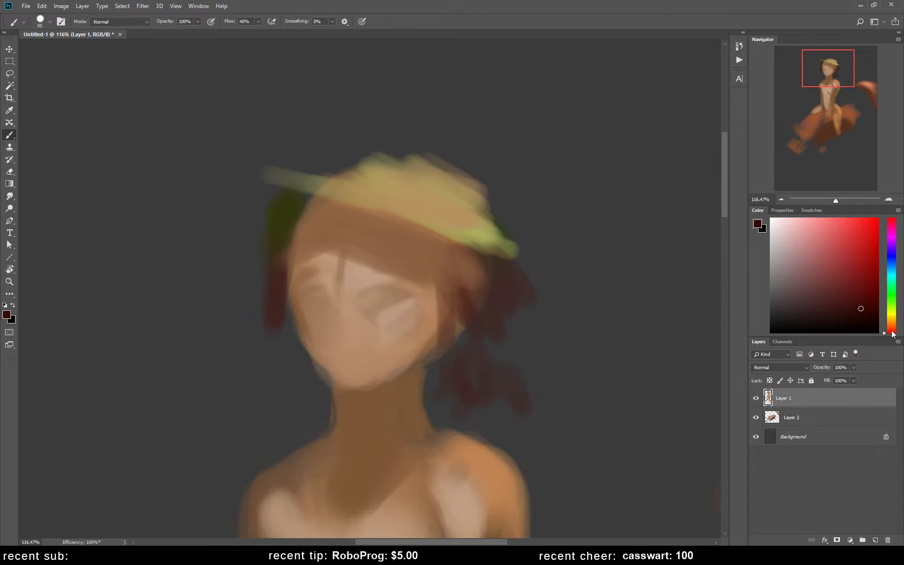
{"action": "left_click", "coordinate": [855, 280]}
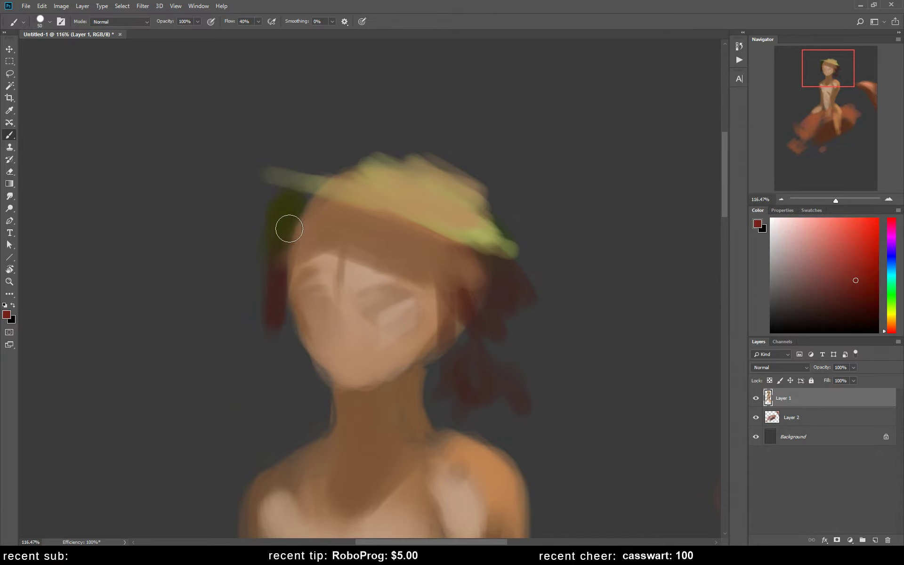
{"action": "mouse_move", "coordinate": [289, 229]}
{"action": "left_mouse_down"}
{"action": "mouse_move", "coordinate": [273, 270]}
{"action": "mouse_move", "coordinate": [277, 324]}
{"action": "mouse_move", "coordinate": [257, 296]}
{"action": "mouse_move", "coordinate": [254, 309]}
{"action": "mouse_move", "coordinate": [277, 365]}
{"action": "left_mouse_up"}
Step: Deepen the hair edge beside the face and extend the left strands downward in darker reds
{"action": "left_click", "coordinate": [252, 306], "text": "alt"}
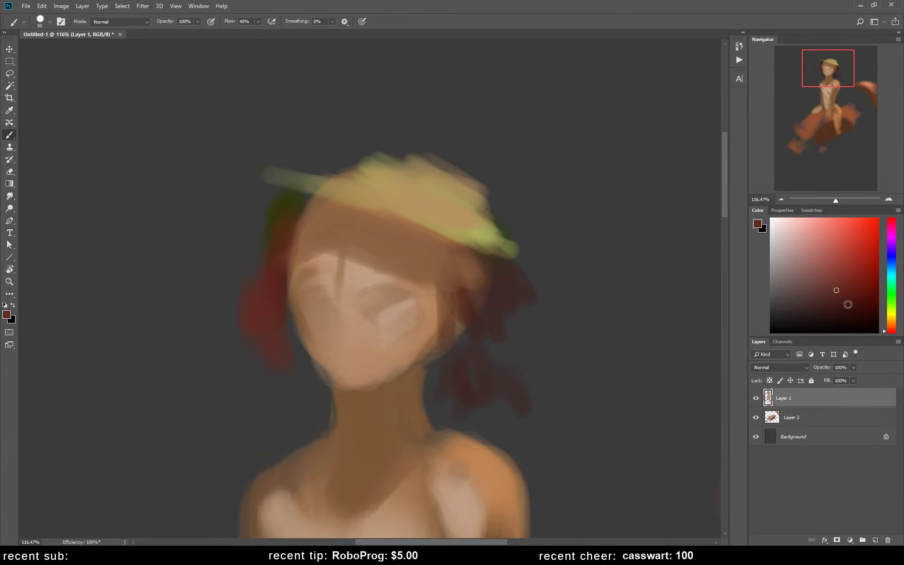
{"action": "left_click", "coordinate": [851, 319]}
{"action": "mouse_move", "coordinate": [277, 287]}
{"action": "left_mouse_down"}
{"action": "mouse_move", "coordinate": [279, 339]}
{"action": "mouse_move", "coordinate": [287, 335]}
{"action": "mouse_move", "coordinate": [302, 377]}
{"action": "left_mouse_up"}
{"action": "left_click", "coordinate": [268, 309], "text": "alt"}
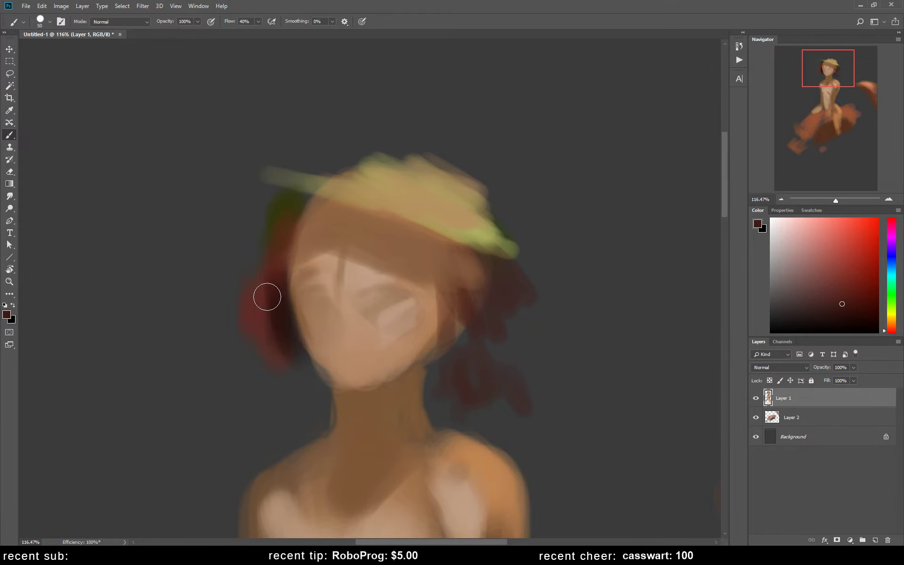
{"action": "left_click_drag", "start_coordinate": [267, 298], "coordinate": [268, 333]}
{"action": "left_click", "coordinate": [269, 283], "text": "alt"}
{"action": "mouse_move", "coordinate": [268, 283]}
{"action": "left_mouse_down"}
{"action": "mouse_move", "coordinate": [268, 333]}
{"action": "mouse_move", "coordinate": [281, 356]}
{"action": "left_mouse_up"}
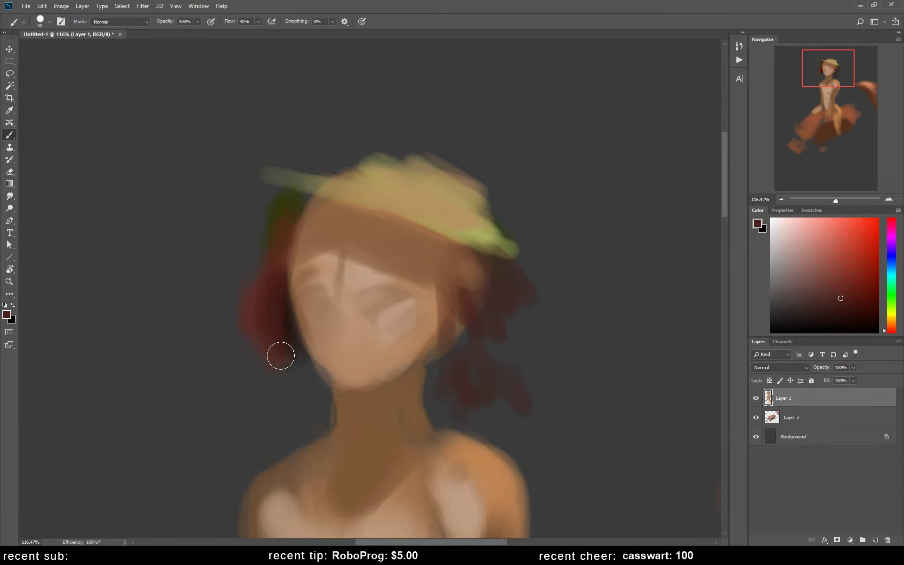
Step: Darken the hair right of the face with deep brown and near-black red strokes
{"action": "left_click", "coordinate": [283, 328], "text": "alt"}
{"action": "left_click", "coordinate": [869, 322]}
{"action": "left_click", "coordinate": [891, 334]}
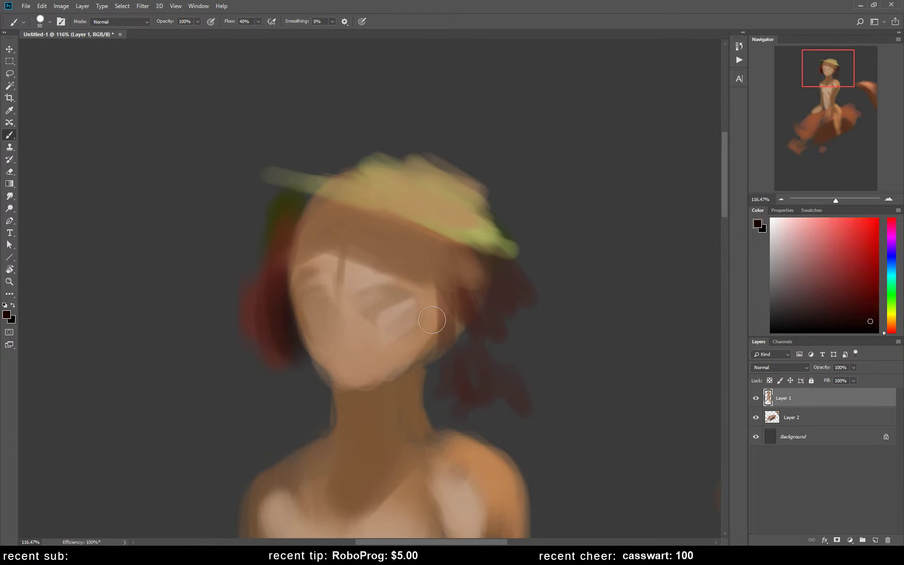
{"action": "mouse_move", "coordinate": [458, 281]}
{"action": "left_mouse_down"}
{"action": "mouse_move", "coordinate": [452, 334]}
{"action": "mouse_move", "coordinate": [448, 295]}
{"action": "mouse_move", "coordinate": [460, 331]}
{"action": "mouse_move", "coordinate": [466, 306]}
{"action": "mouse_move", "coordinate": [466, 359]}
{"action": "mouse_move", "coordinate": [491, 323]}
{"action": "mouse_move", "coordinate": [518, 311]}
{"action": "mouse_move", "coordinate": [496, 343]}
{"action": "mouse_move", "coordinate": [466, 340]}
{"action": "left_mouse_up"}
{"action": "left_click", "coordinate": [862, 286]}
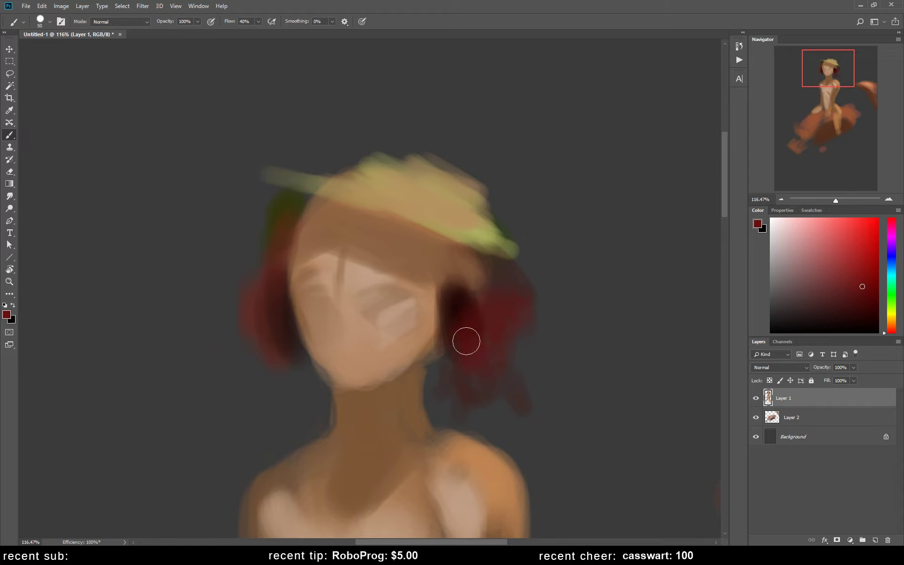
{"action": "left_click", "coordinate": [870, 317]}
{"action": "mouse_move", "coordinate": [460, 267]}
{"action": "left_mouse_down"}
{"action": "mouse_move", "coordinate": [452, 263]}
{"action": "mouse_move", "coordinate": [475, 290]}
{"action": "mouse_move", "coordinate": [484, 272]}
{"action": "mouse_move", "coordinate": [460, 268]}
{"action": "mouse_move", "coordinate": [475, 267]}
{"action": "mouse_move", "coordinate": [456, 252]}
{"action": "mouse_move", "coordinate": [499, 270]}
{"action": "left_mouse_up"}
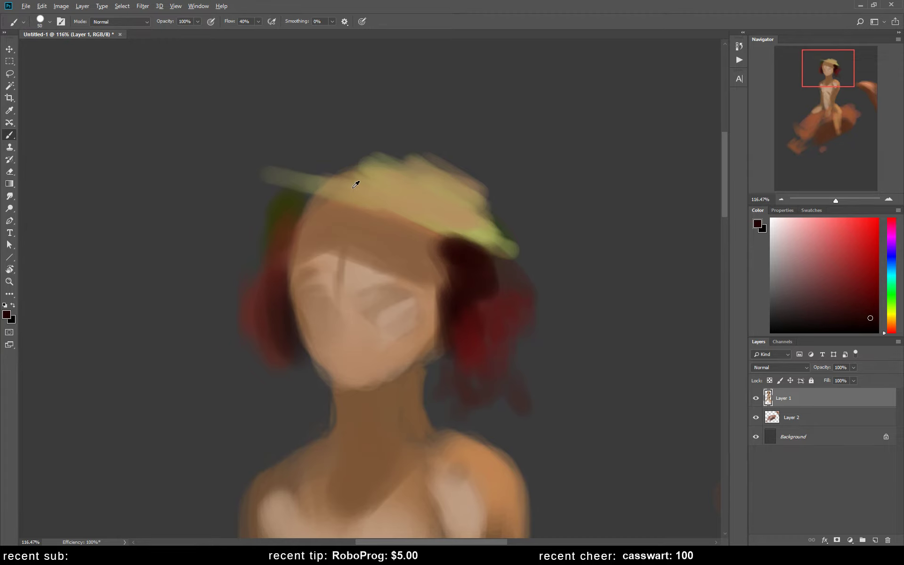
Step: Smooth the top of the hat with sampled tan strokes
{"action": "left_click", "coordinate": [390, 187], "text": "alt"}
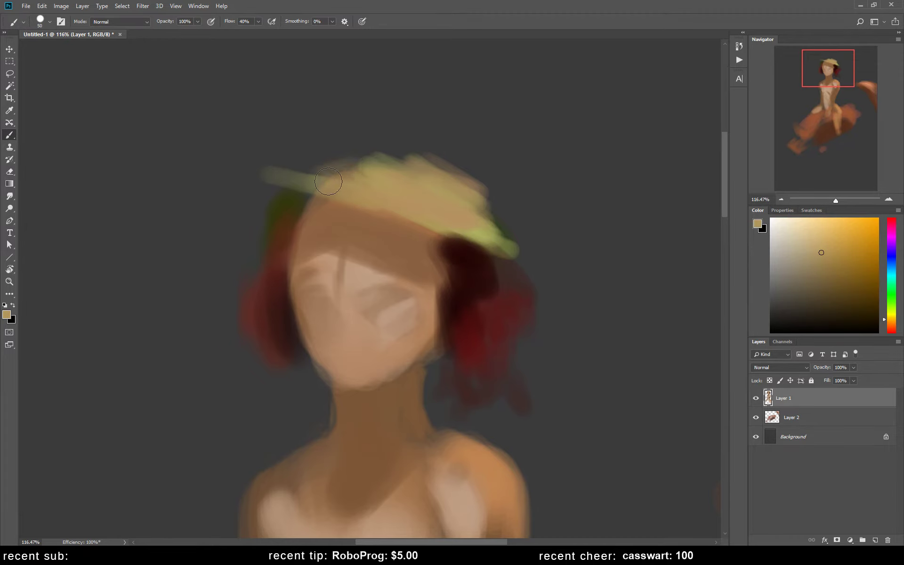
{"action": "mouse_move", "coordinate": [328, 181]}
{"action": "left_mouse_down"}
{"action": "mouse_move", "coordinate": [377, 174]}
{"action": "mouse_move", "coordinate": [408, 193]}
{"action": "left_mouse_up"}
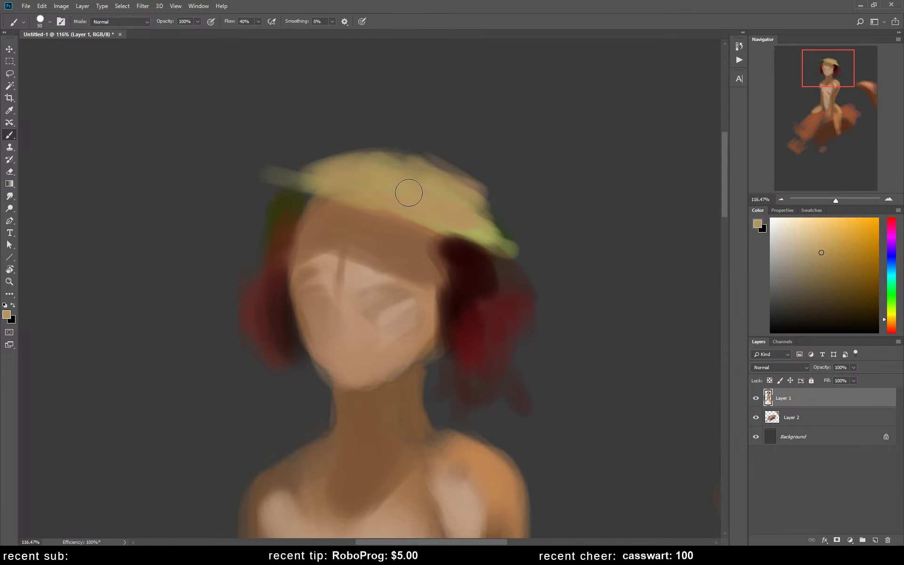
{"action": "left_click_drag", "start_coordinate": [297, 180], "coordinate": [420, 196]}
{"action": "left_click_drag", "start_coordinate": [339, 170], "coordinate": [457, 187]}
{"action": "left_click_drag", "start_coordinate": [383, 168], "coordinate": [467, 204]}
{"action": "left_click_drag", "start_coordinate": [412, 168], "coordinate": [454, 243]}
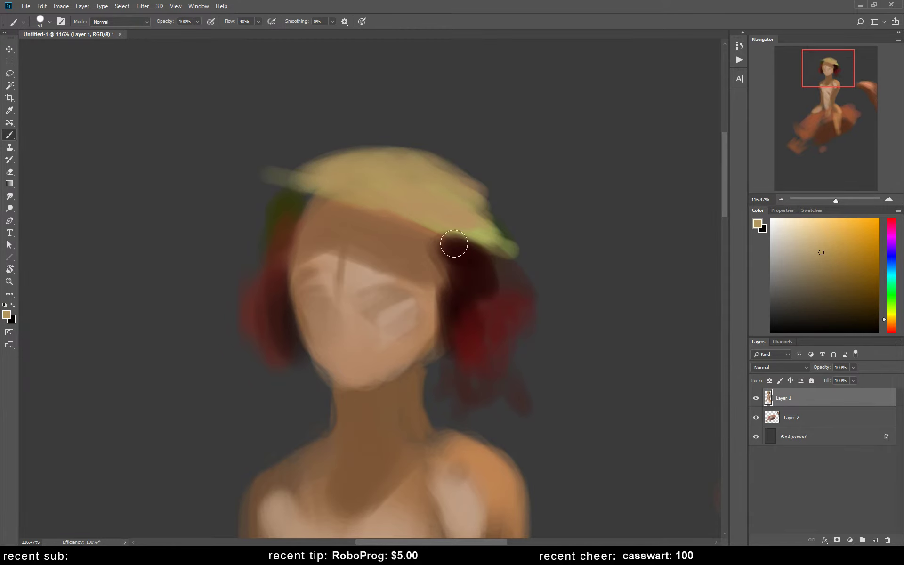
Step: Zoom out and mirror the view horizontally to check the whole figure
{"action": "key", "text": "z"}
{"action": "left_click_drag", "start_coordinate": [424, 299], "coordinate": [358, 342]}
{"action": "key", "text": "ctrl+shift+h"}
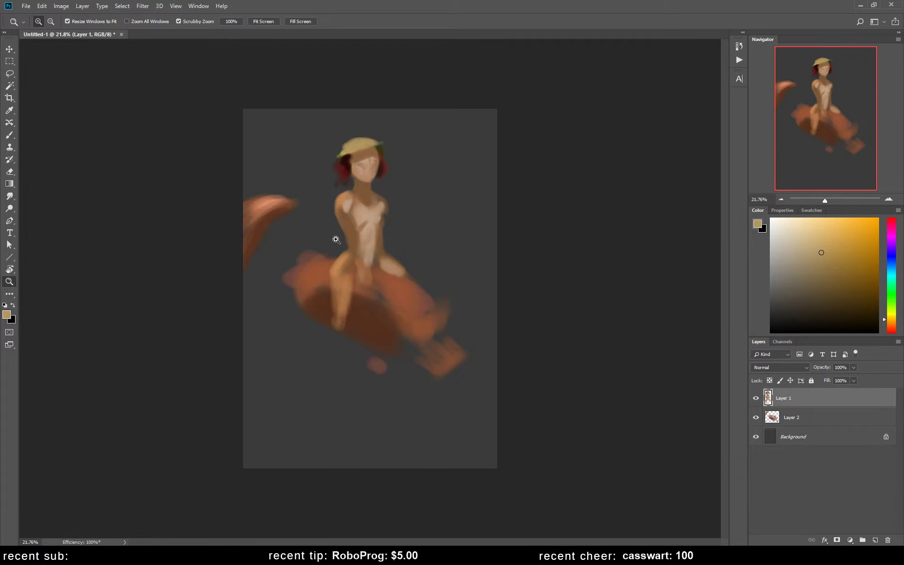
{"action": "key", "text": "b"}
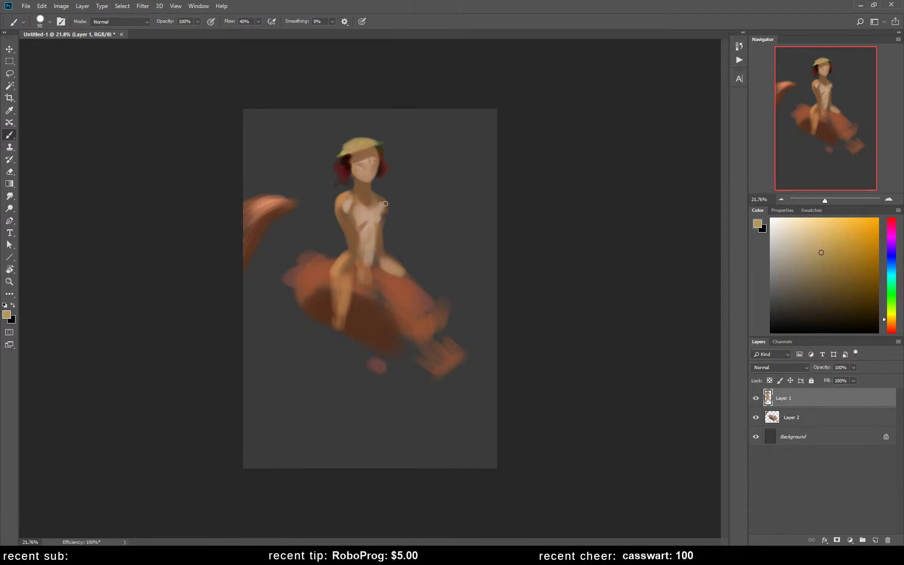
Step: Sample the fox's orange-brown and make Layer 2 the active layer
{"action": "key", "text": "z"}
{"action": "left_click", "coordinate": [402, 156]}
{"action": "key", "text": "b"}
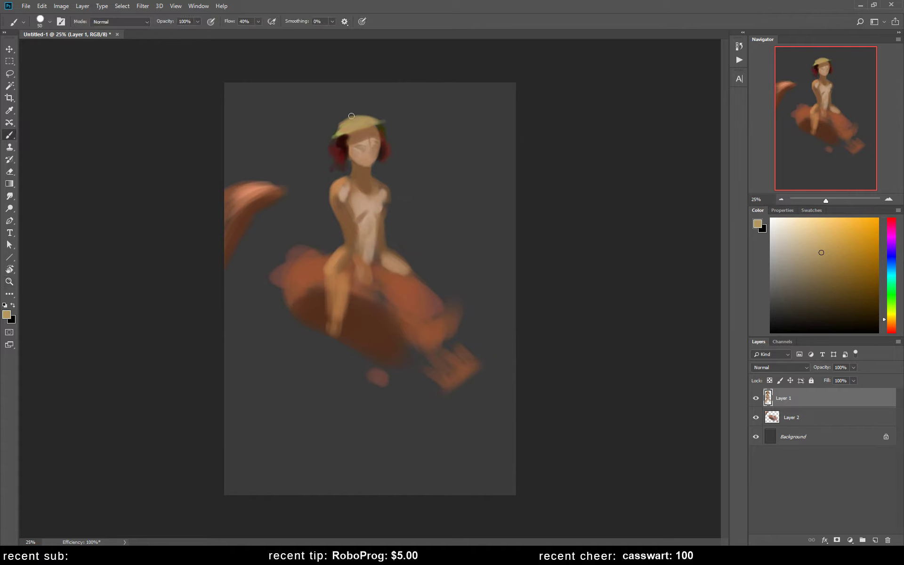
{"action": "left_click", "coordinate": [296, 280], "text": "alt"}
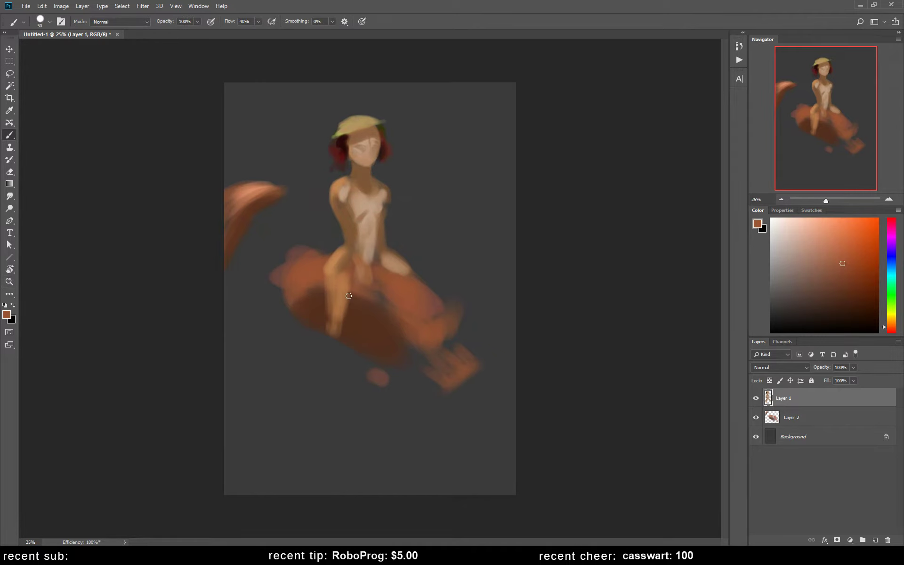
{"action": "left_click", "coordinate": [813, 418]}
Step: With a larger brush, brighten the fox in orange and shade its lower left dark brown
{"action": "key", "text": "bracketright"}
{"action": "key", "text": "bracketright"}
{"action": "key", "text": "bracketright"}
{"action": "mouse_move", "coordinate": [286, 289]}
{"action": "left_mouse_down"}
{"action": "mouse_move", "coordinate": [276, 279]}
{"action": "mouse_move", "coordinate": [322, 277]}
{"action": "left_mouse_up"}
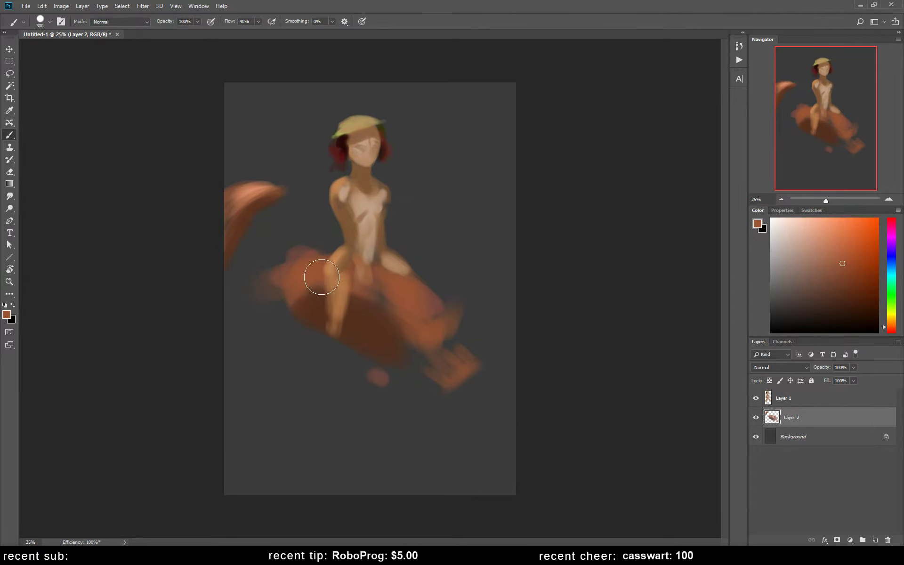
{"action": "left_click", "coordinate": [851, 241]}
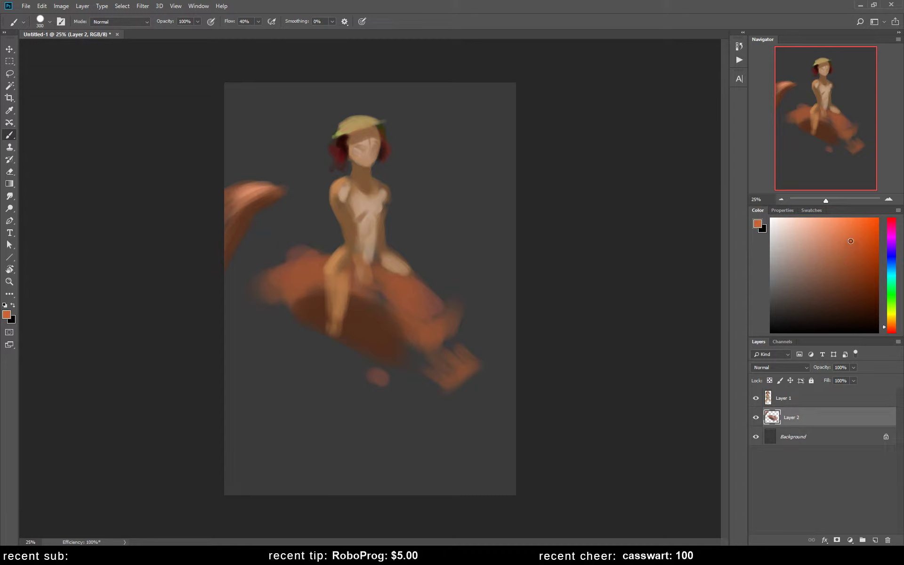
{"action": "mouse_move", "coordinate": [282, 278]}
{"action": "left_mouse_down"}
{"action": "mouse_move", "coordinate": [347, 276]}
{"action": "mouse_move", "coordinate": [430, 311]}
{"action": "mouse_move", "coordinate": [430, 327]}
{"action": "mouse_move", "coordinate": [418, 335]}
{"action": "mouse_move", "coordinate": [466, 368]}
{"action": "left_mouse_up"}
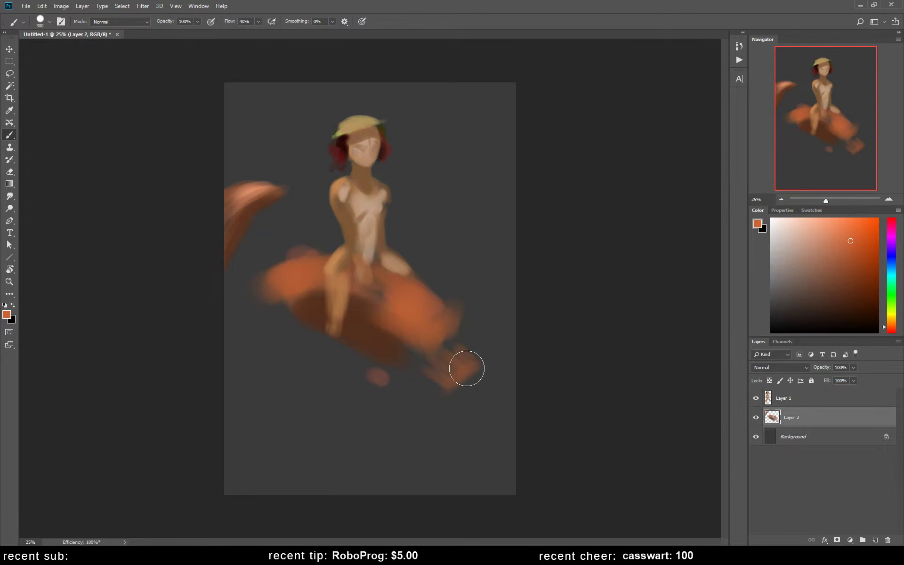
{"action": "left_click", "coordinate": [849, 306]}
{"action": "mouse_move", "coordinate": [307, 315]}
{"action": "left_mouse_down"}
{"action": "mouse_move", "coordinate": [357, 346]}
{"action": "mouse_move", "coordinate": [293, 330]}
{"action": "mouse_move", "coordinate": [401, 388]}
{"action": "mouse_move", "coordinate": [435, 426]}
{"action": "mouse_move", "coordinate": [414, 360]}
{"action": "mouse_move", "coordinate": [379, 368]}
{"action": "mouse_move", "coordinate": [384, 384]}
{"action": "mouse_move", "coordinate": [272, 343]}
{"action": "mouse_move", "coordinate": [264, 333]}
{"action": "mouse_move", "coordinate": [287, 329]}
{"action": "mouse_move", "coordinate": [279, 295]}
{"action": "mouse_move", "coordinate": [287, 291]}
{"action": "mouse_move", "coordinate": [252, 309]}
{"action": "mouse_move", "coordinate": [275, 317]}
{"action": "mouse_move", "coordinate": [283, 333]}
{"action": "mouse_move", "coordinate": [269, 319]}
{"action": "left_mouse_up"}
Step: Paint an orange paw at the fox's lower right, then extend the girl's leg on Layer 1
{"action": "left_click", "coordinate": [286, 291], "text": "alt"}
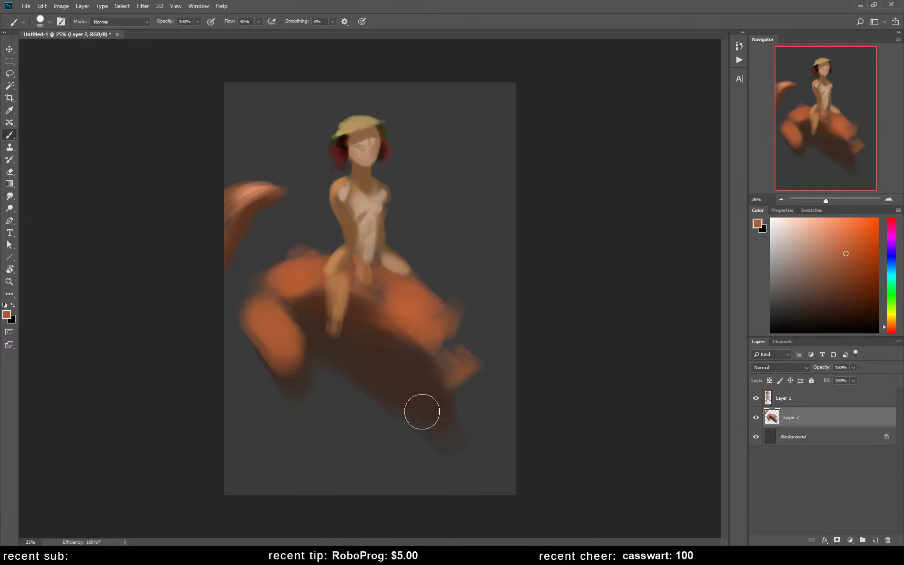
{"action": "mouse_move", "coordinate": [415, 382]}
{"action": "left_mouse_down"}
{"action": "mouse_move", "coordinate": [450, 385]}
{"action": "mouse_move", "coordinate": [439, 414]}
{"action": "mouse_move", "coordinate": [422, 379]}
{"action": "mouse_move", "coordinate": [474, 455]}
{"action": "mouse_move", "coordinate": [418, 408]}
{"action": "left_mouse_up"}
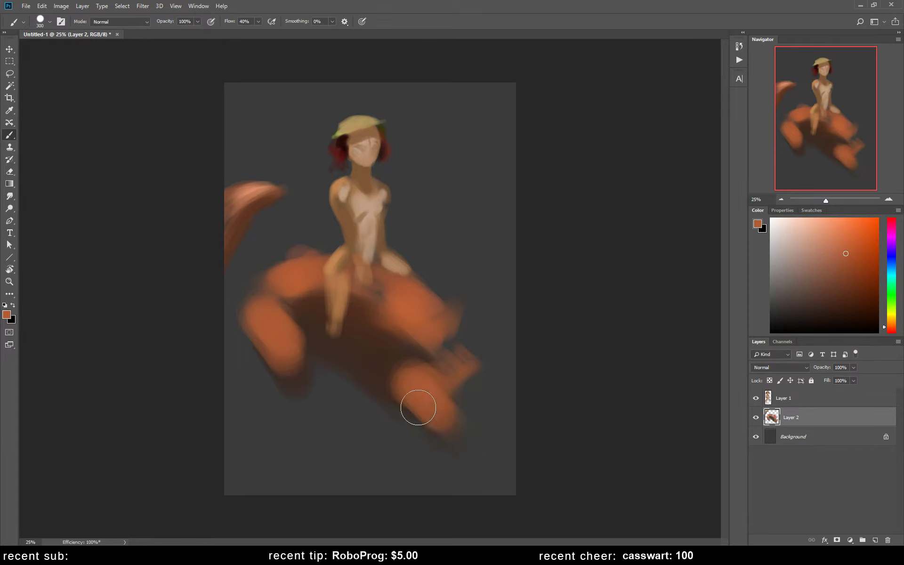
{"action": "left_click", "coordinate": [354, 205], "text": "alt"}
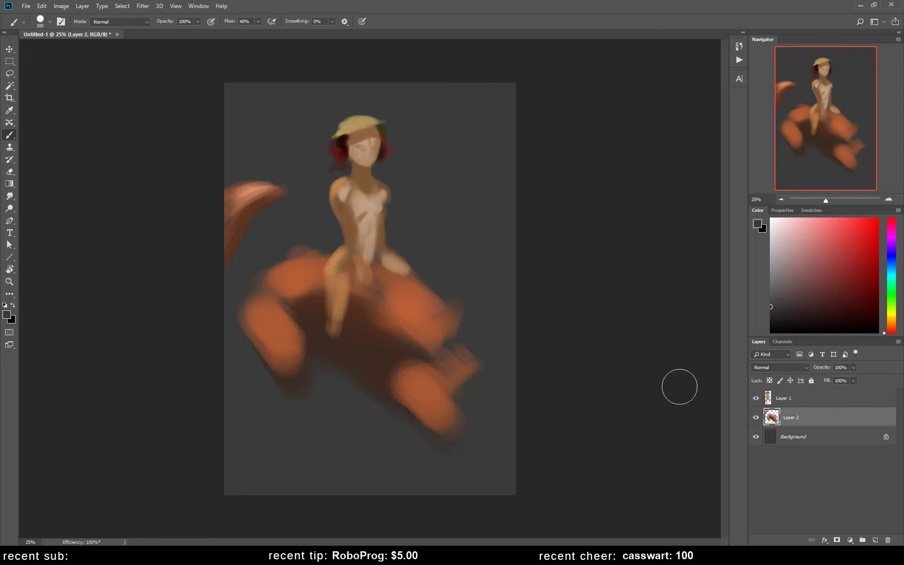
{"action": "left_click", "coordinate": [773, 404]}
{"action": "key", "text": "bracketleft"}
{"action": "key", "text": "bracketleft"}
{"action": "key", "text": "bracketleft"}
{"action": "left_click_drag", "start_coordinate": [329, 331], "coordinate": [323, 366]}
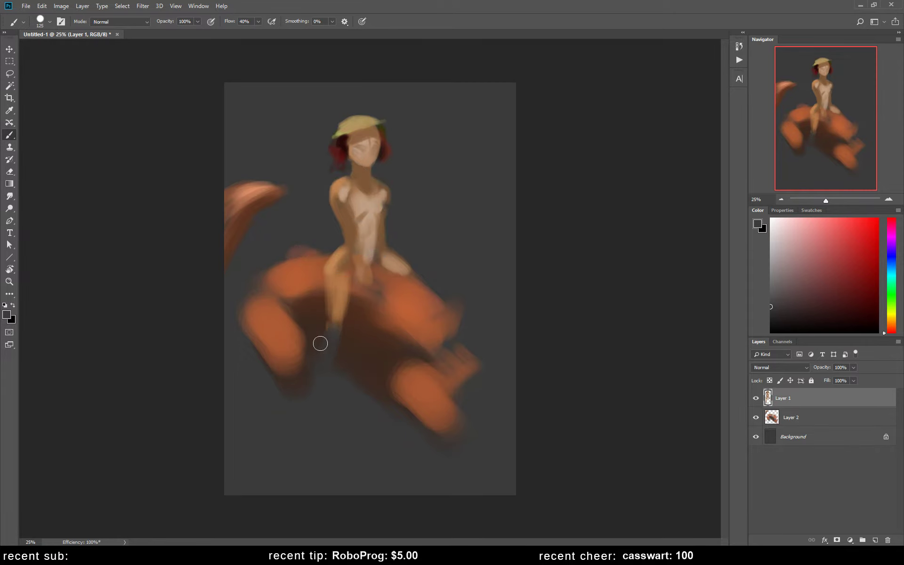
Step: Lengthen the lower leg in skin tone, lighten the thigh, and mirror the canvas to check
{"action": "left_click", "coordinate": [340, 224], "text": "alt"}
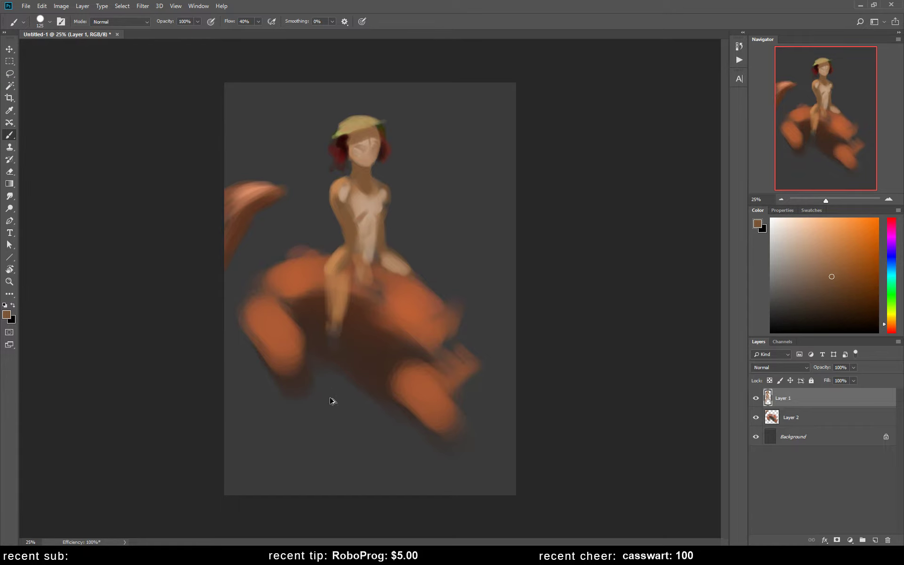
{"action": "mouse_move", "coordinate": [333, 325]}
{"action": "left_mouse_down"}
{"action": "mouse_move", "coordinate": [326, 374]}
{"action": "mouse_move", "coordinate": [330, 339]}
{"action": "left_mouse_up"}
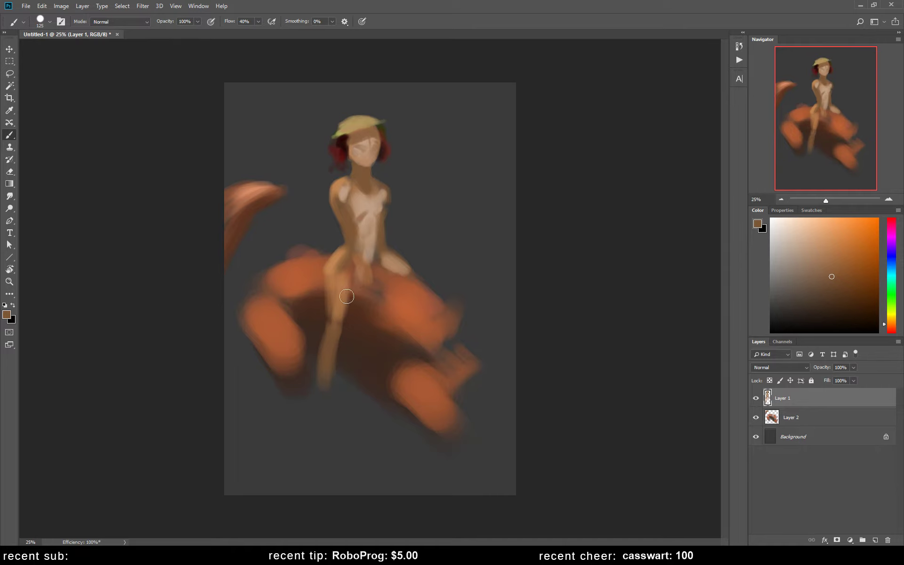
{"action": "left_click", "coordinate": [366, 222], "text": "alt"}
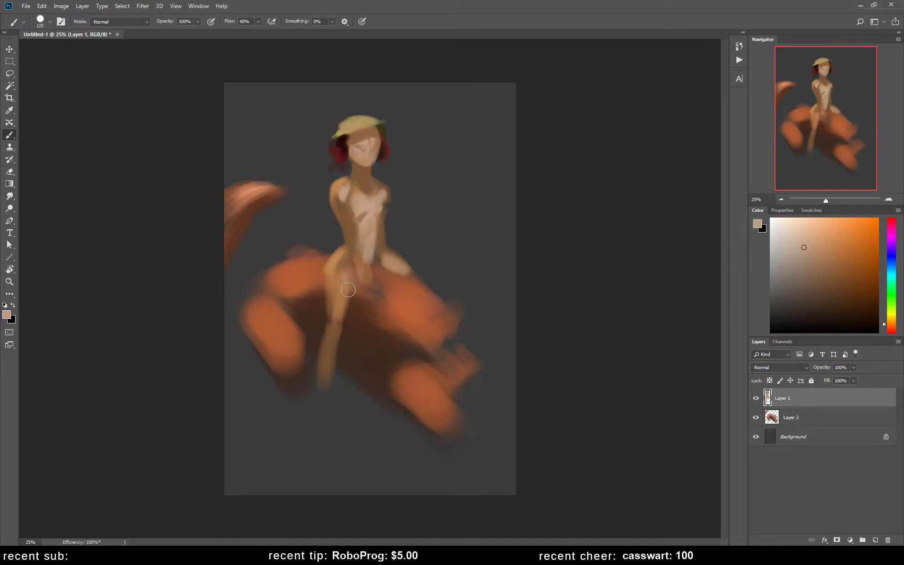
{"action": "left_click_drag", "start_coordinate": [348, 290], "coordinate": [347, 271]}
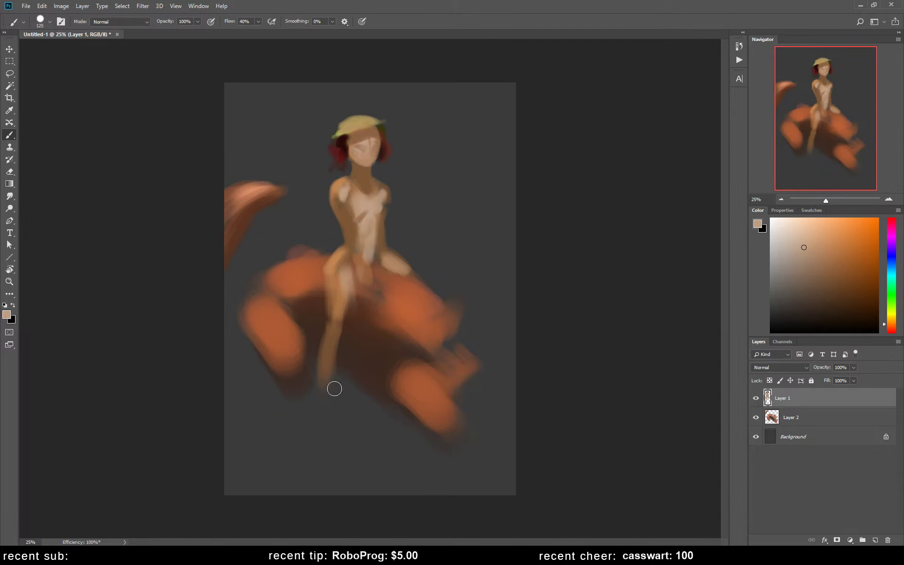
{"action": "key", "text": "ctrl+shift+h"}
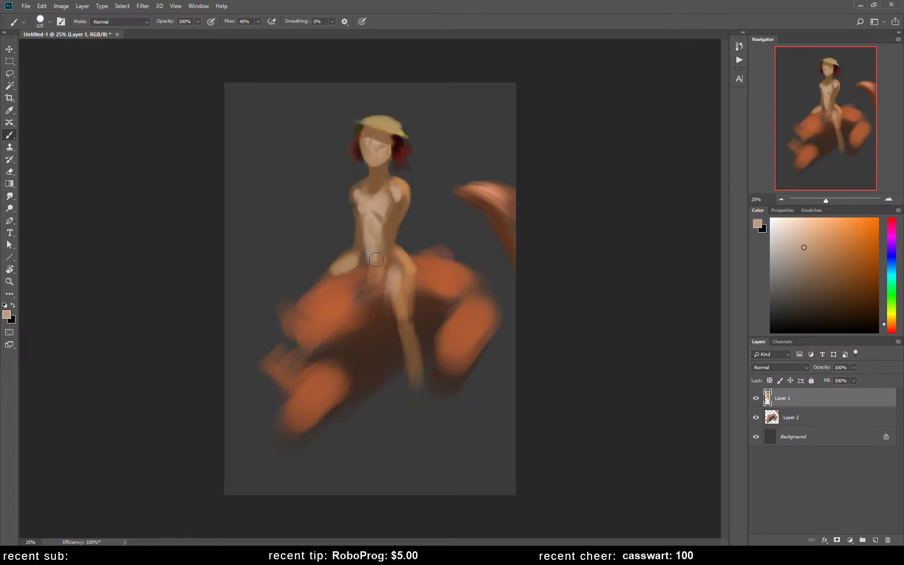
Step: Warm the knee, thigh and hip with orange-brown strokes
{"action": "left_click", "coordinate": [380, 176], "text": "alt"}
{"action": "left_click", "coordinate": [844, 292]}
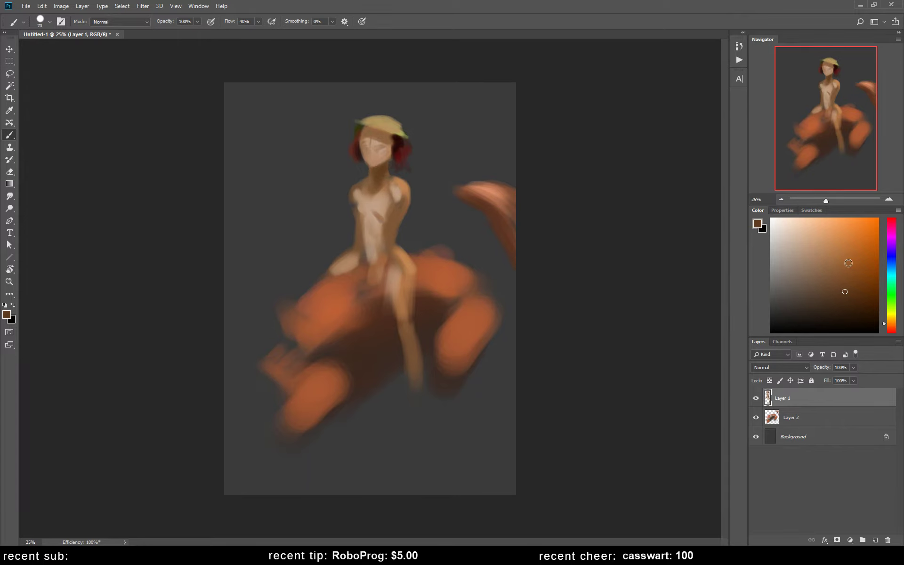
{"action": "left_click", "coordinate": [848, 263]}
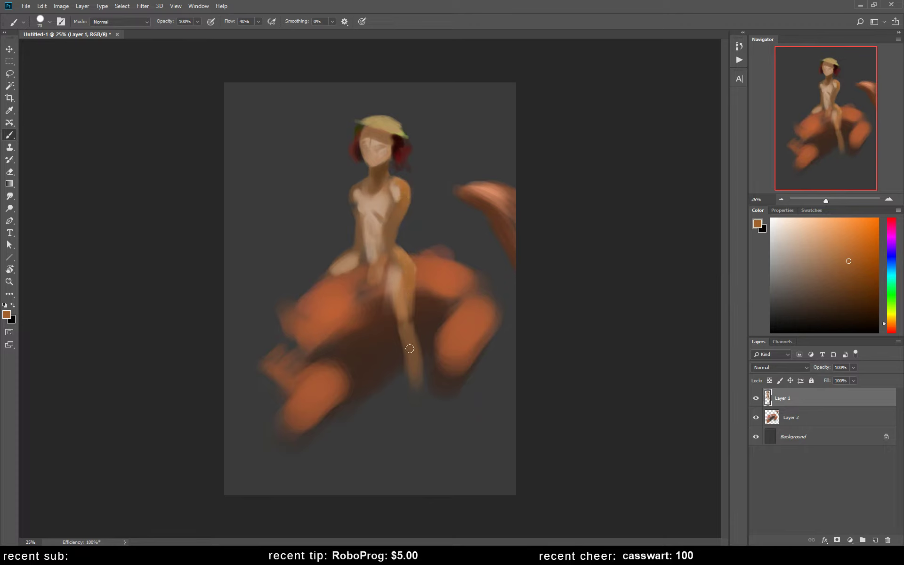
{"action": "left_click_drag", "start_coordinate": [329, 275], "coordinate": [348, 254]}
{"action": "left_click_drag", "start_coordinate": [353, 230], "coordinate": [354, 271]}
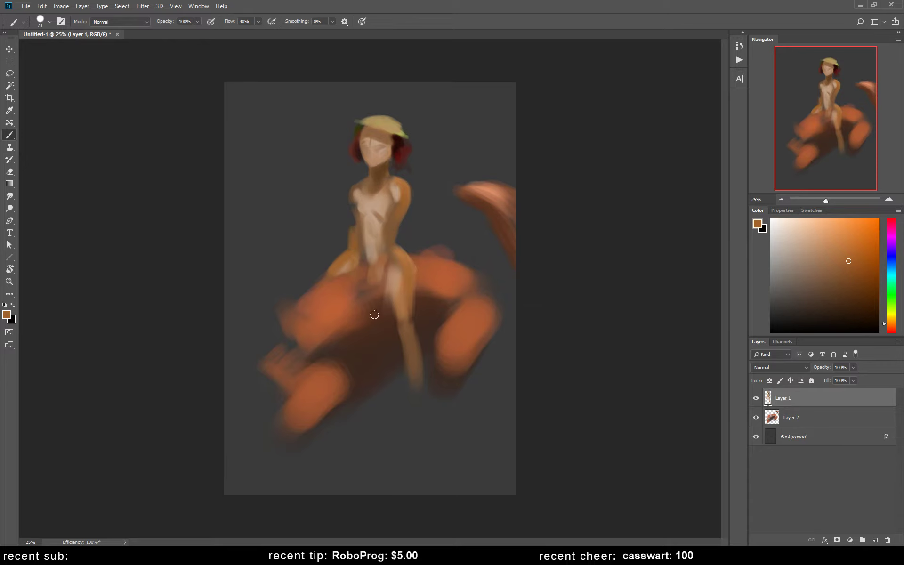
{"action": "left_click", "coordinate": [431, 259], "text": "alt"}
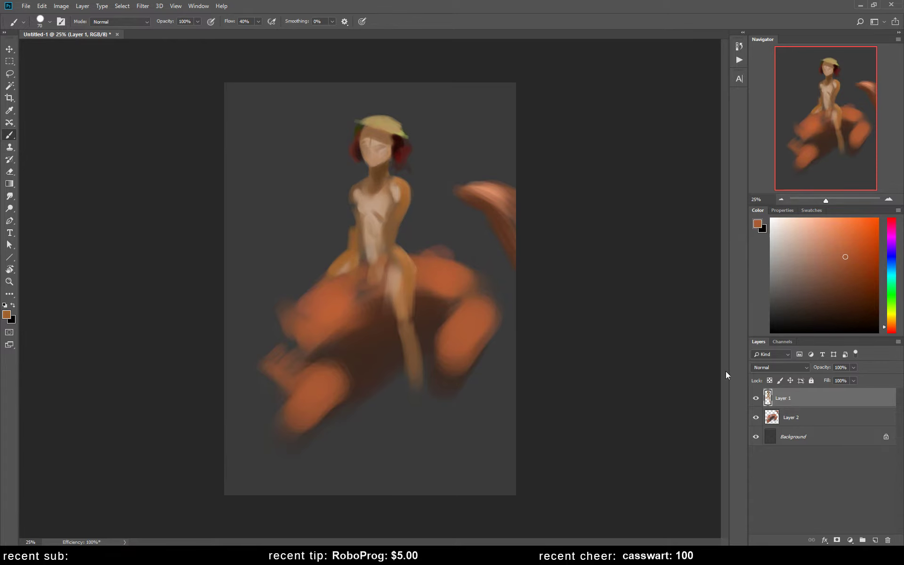
{"action": "left_click", "coordinate": [821, 423]}
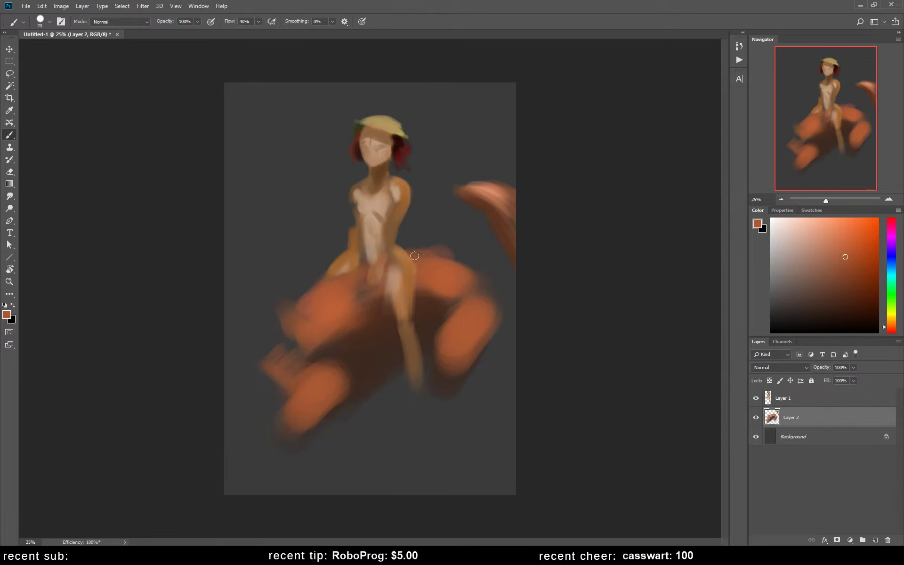
{"action": "key", "text": "e"}
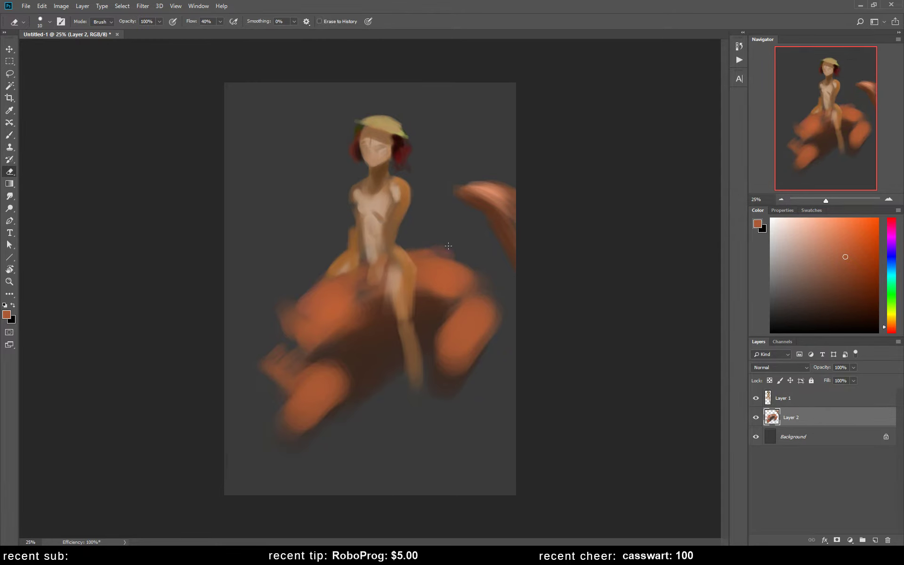
{"action": "key", "text": "bracketright"}
{"action": "key", "text": "bracketright"}
{"action": "key", "text": "bracketright"}
{"action": "key", "text": "b"}
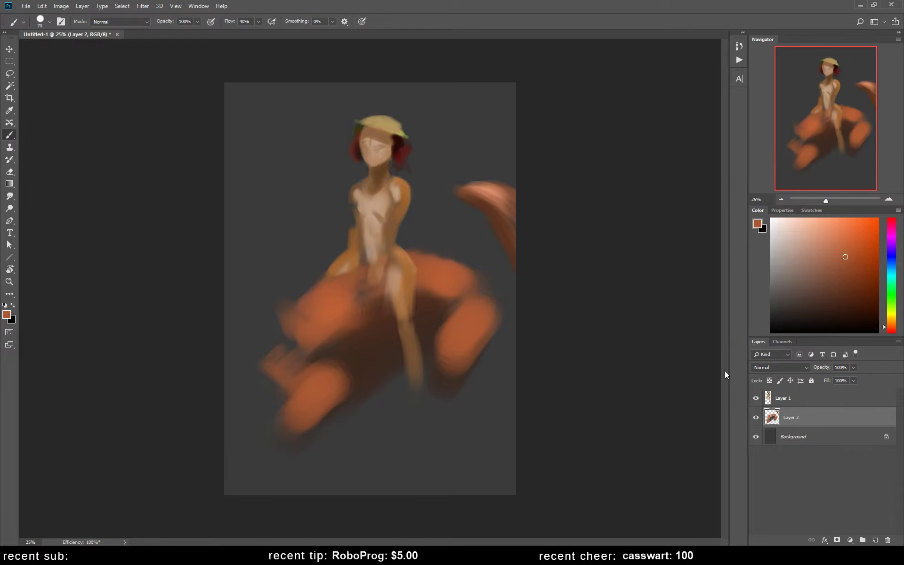
{"action": "key", "text": "alt+bracketright"}
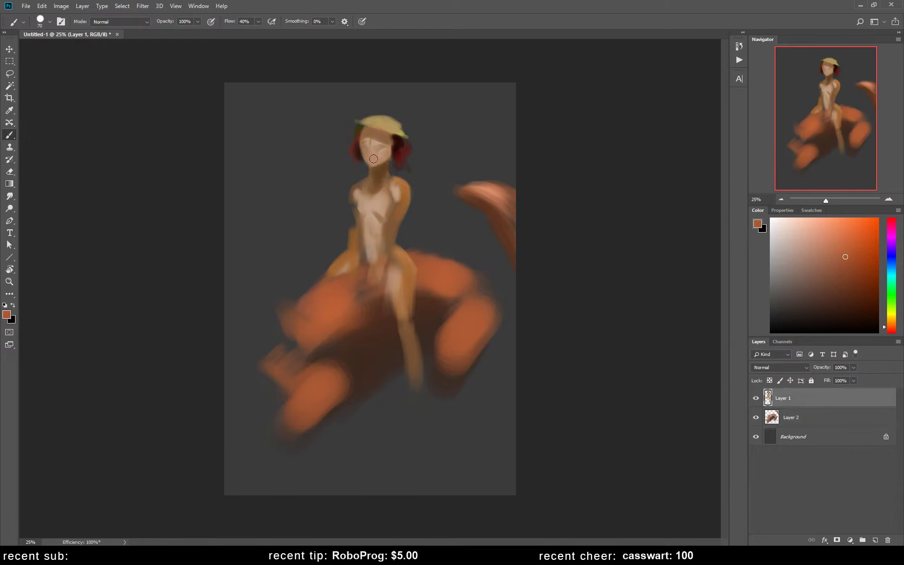
Step: Mark the girl's eyes in dark brown with a small brush and touch up the hat brim
{"action": "left_click", "coordinate": [376, 147], "text": "alt"}
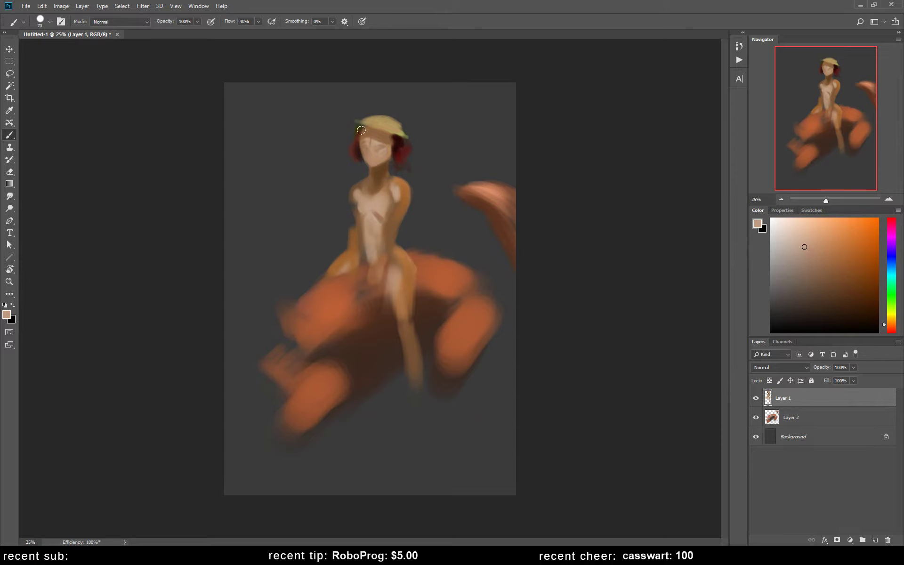
{"action": "left_click", "coordinate": [382, 174], "text": "alt"}
{"action": "key", "text": "bracketleft"}
{"action": "key", "text": "bracketleft"}
{"action": "key", "text": "bracketleft"}
{"action": "left_click_drag", "start_coordinate": [363, 145], "coordinate": [361, 147]}
{"action": "left_click", "coordinate": [402, 131], "text": "alt"}
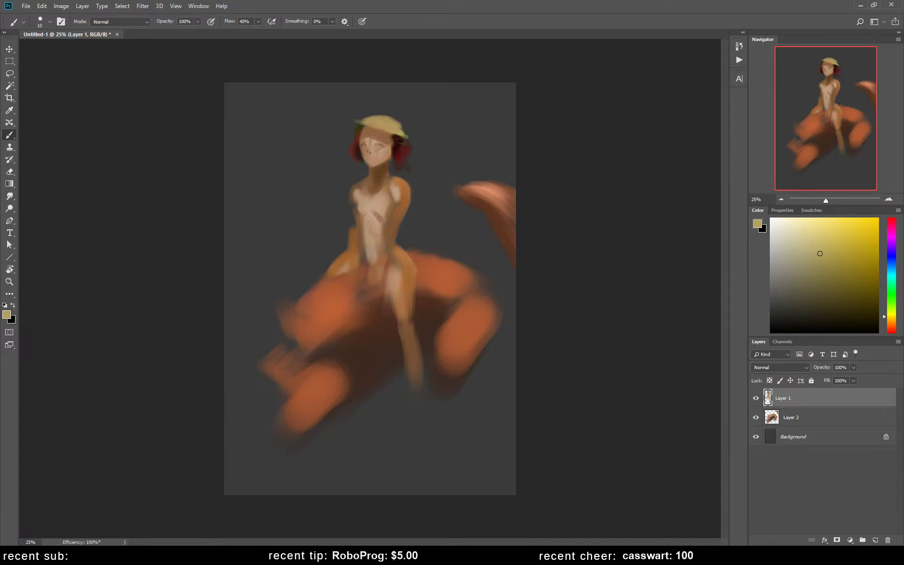
{"action": "left_click_drag", "start_coordinate": [394, 137], "coordinate": [391, 149]}
Step: Add dark red hair under the hat and a stray strand, then mirror the canvas back
{"action": "left_click", "coordinate": [403, 149], "text": "alt"}
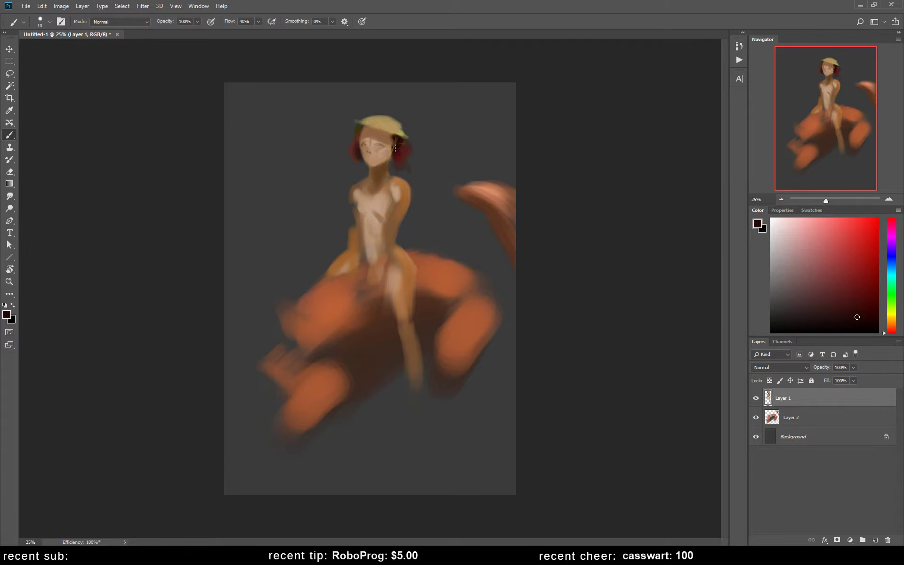
{"action": "key", "text": "bracketright"}
{"action": "key", "text": "bracketright"}
{"action": "left_click_drag", "start_coordinate": [378, 131], "coordinate": [391, 145]}
{"action": "left_click_drag", "start_coordinate": [414, 162], "coordinate": [420, 155]}
{"action": "left_click", "coordinate": [368, 133], "text": "alt"}
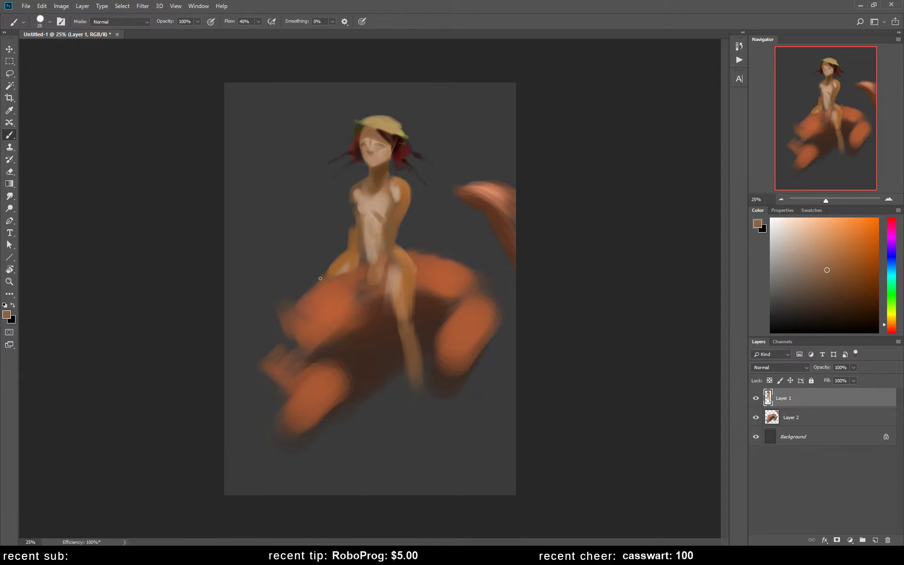
{"action": "key", "text": "ctrl+shift+h"}
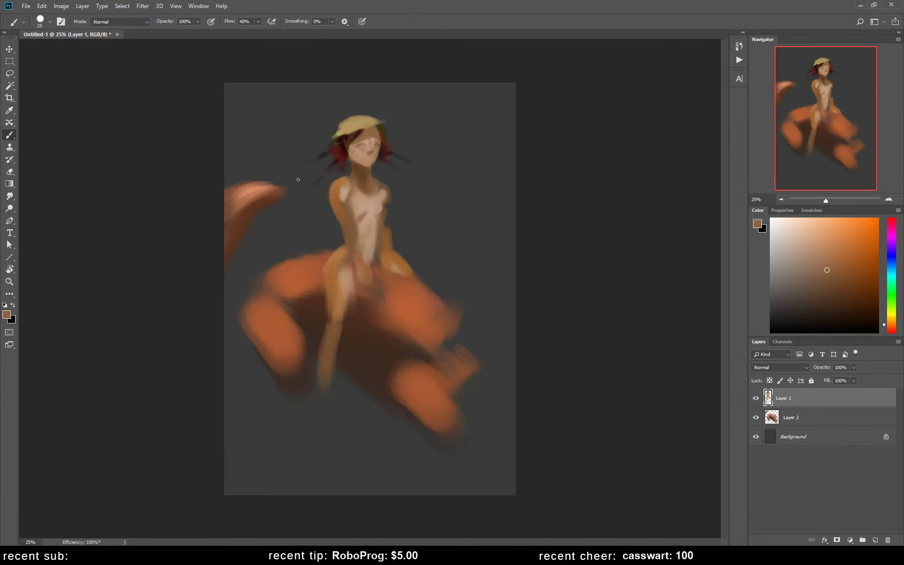
Step: Sample a light beige skin tone from the girl's chest
{"action": "left_click", "coordinate": [367, 204], "text": "alt"}
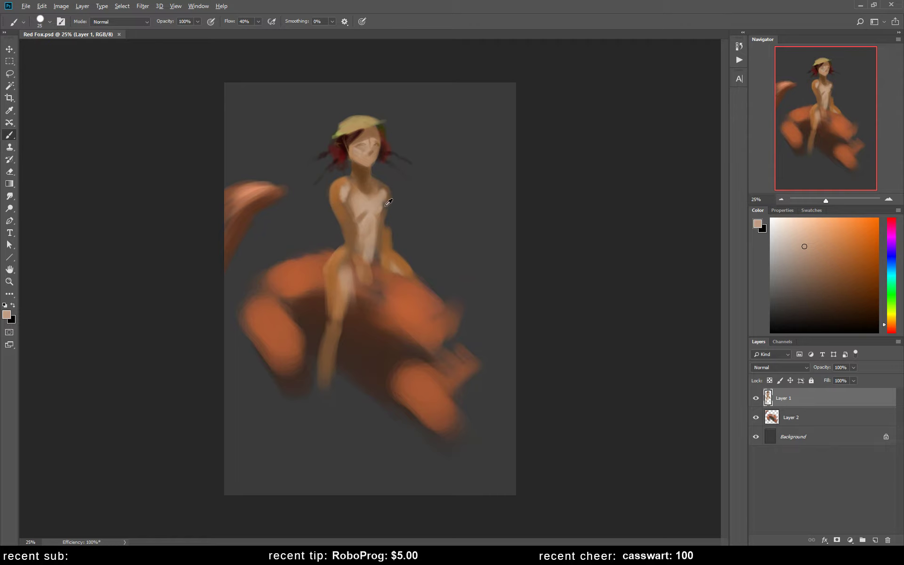
Step: Lighten the girl's chest with a larger brush and cover the dark neck line with beige
{"action": "left_click", "coordinate": [345, 194], "text": "alt"}
{"action": "key", "text": "bracketright"}
{"action": "key", "text": "bracketright"}
{"action": "key", "text": "bracketright"}
{"action": "left_click_drag", "start_coordinate": [351, 195], "coordinate": [356, 203]}
{"action": "mouse_move", "coordinate": [348, 198]}
{"action": "left_mouse_down"}
{"action": "mouse_move", "coordinate": [349, 191]}
{"action": "mouse_move", "coordinate": [366, 198]}
{"action": "left_mouse_up"}
{"action": "left_click", "coordinate": [368, 173], "text": "alt"}
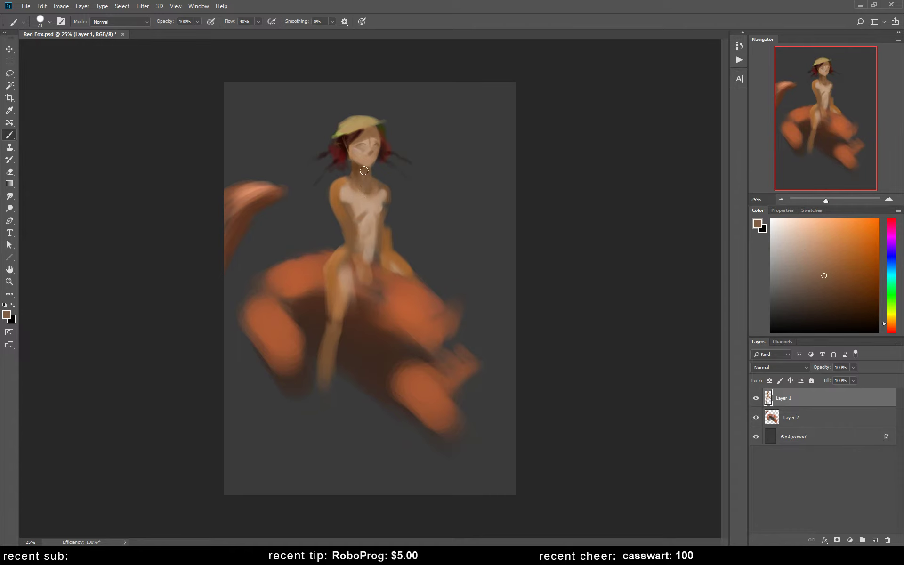
{"action": "left_click", "coordinate": [373, 196], "text": "alt"}
{"action": "left_click_drag", "start_coordinate": [373, 196], "coordinate": [353, 187]}
Step: Add darker brown shading to the torso, then paint peach skin tone over the chest
{"action": "left_click", "coordinate": [832, 281]}
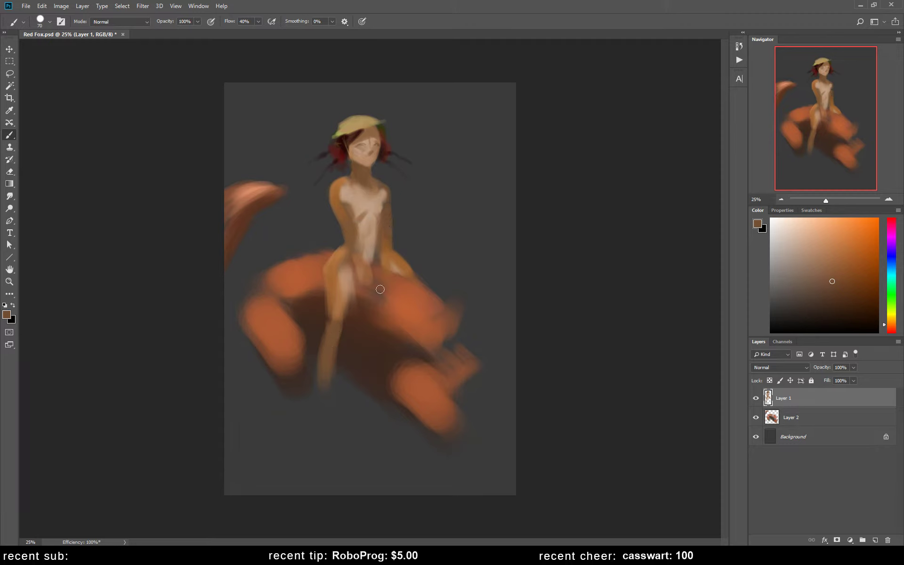
{"action": "left_click", "coordinate": [367, 224]}
{"action": "left_click_drag", "start_coordinate": [359, 221], "coordinate": [367, 212]}
{"action": "left_click", "coordinate": [375, 195], "text": "alt"}
{"action": "left_click", "coordinate": [795, 220]}
{"action": "key", "text": "bracketleft"}
{"action": "key", "text": "bracketleft"}
{"action": "key", "text": "bracketleft"}
{"action": "mouse_move", "coordinate": [352, 190]}
{"action": "left_mouse_down"}
{"action": "mouse_move", "coordinate": [361, 198]}
{"action": "mouse_move", "coordinate": [350, 191]}
{"action": "left_mouse_up"}
Step: Sample greyer beige and orange-brown tones from the chest and body
{"action": "left_click", "coordinate": [360, 197], "text": "alt"}
{"action": "left_click", "coordinate": [357, 198], "text": "alt"}
{"action": "left_click", "coordinate": [387, 192], "text": "alt"}
{"action": "left_click", "coordinate": [363, 195], "text": "alt"}
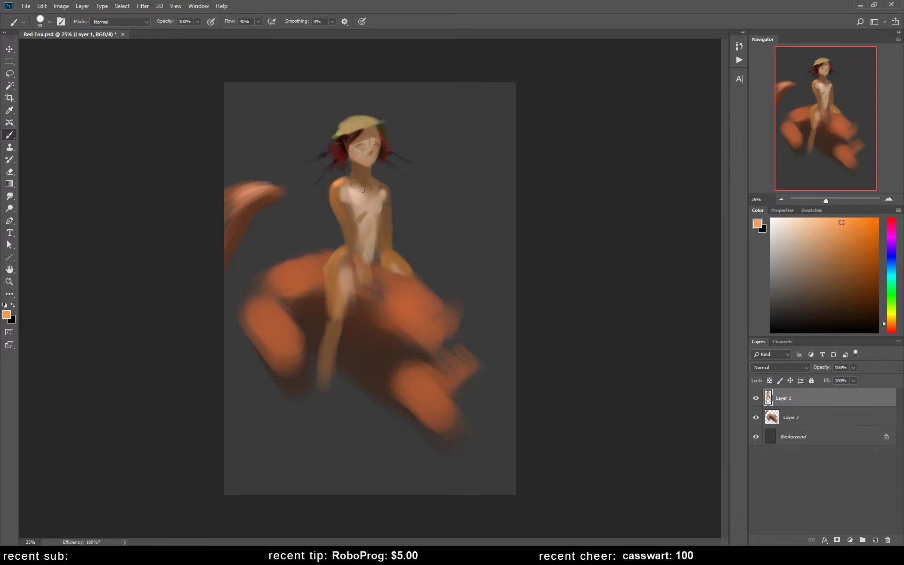
{"action": "left_click", "coordinate": [333, 183], "text": "alt"}
Step: Compare several light tan skin tones from the chest, then flip the canvas horizontally
{"action": "left_click", "coordinate": [356, 218], "text": "alt"}
{"action": "left_click", "coordinate": [369, 207], "text": "alt"}
{"action": "left_click", "coordinate": [379, 212], "text": "alt"}
{"action": "left_click", "coordinate": [360, 197], "text": "alt"}
{"action": "left_click", "coordinate": [382, 203], "text": "alt"}
{"action": "left_click", "coordinate": [356, 191], "text": "alt"}
{"action": "left_click", "coordinate": [357, 207], "text": "alt"}
{"action": "left_click", "coordinate": [364, 203], "text": "alt"}
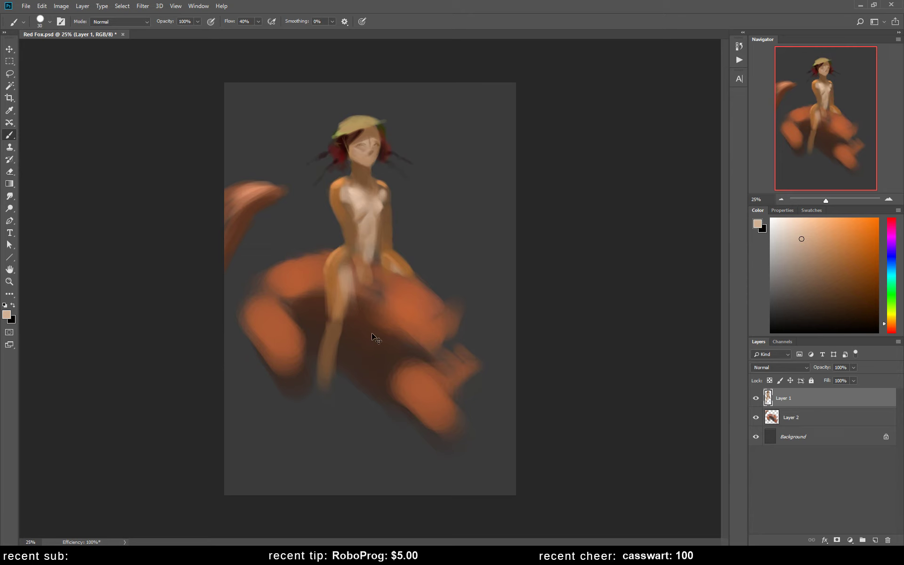
{"action": "key", "text": "ctrl+shift+h"}
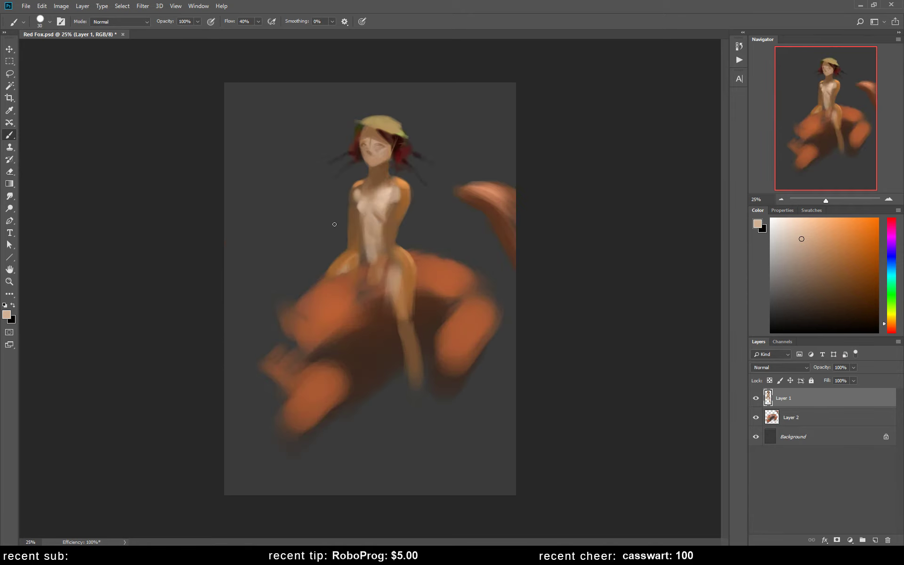
Step: Darken the hair just under the hat brim with a sampled dark red-brown
{"action": "left_click", "coordinate": [384, 194], "text": "alt"}
{"action": "left_click", "coordinate": [371, 150], "text": "alt"}
{"action": "left_click", "coordinate": [358, 151], "text": "alt"}
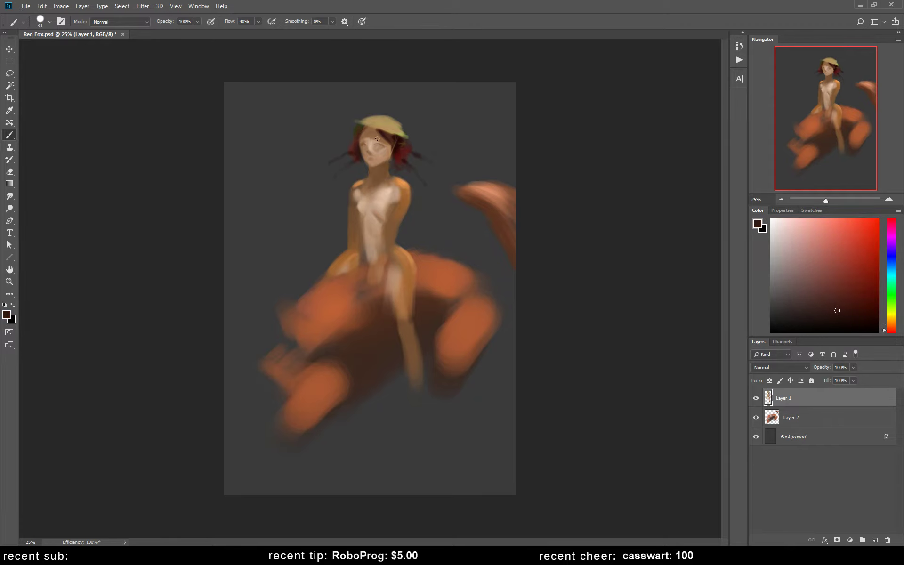
{"action": "left_click_drag", "start_coordinate": [380, 135], "coordinate": [385, 137]}
Step: Sample skin tones and tans for the face and adjust the brush size for finer strokes
{"action": "left_click", "coordinate": [373, 147], "text": "alt"}
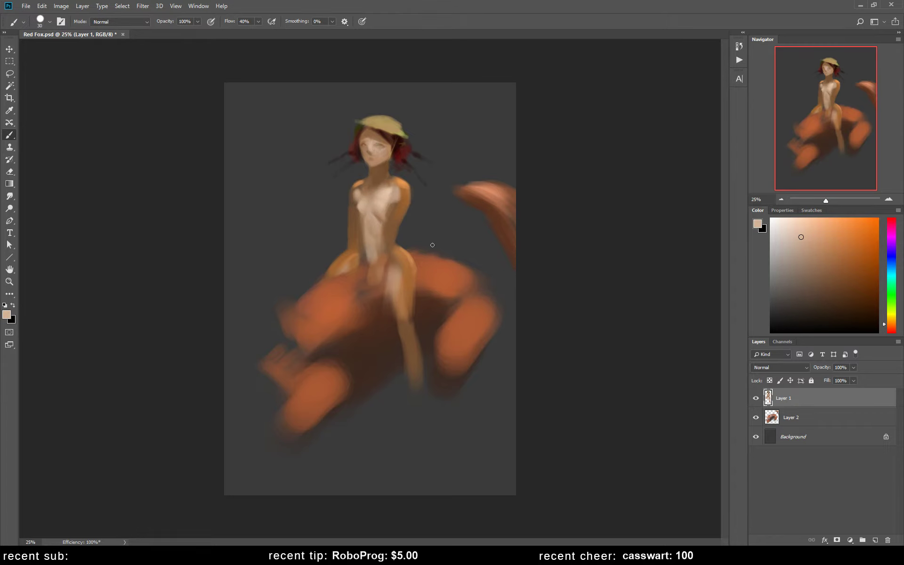
{"action": "left_click", "coordinate": [827, 257]}
{"action": "key", "text": "bracketleft"}
{"action": "key", "text": "bracketleft"}
{"action": "key", "text": "bracketright"}
{"action": "left_click", "coordinate": [818, 273]}
{"action": "left_click", "coordinate": [371, 145], "text": "alt"}
{"action": "left_click", "coordinate": [362, 151], "text": "alt"}
Step: Flip the canvas horizontally back to its original orientation and resample face tones
{"action": "key", "text": "ctrl+shift+h"}
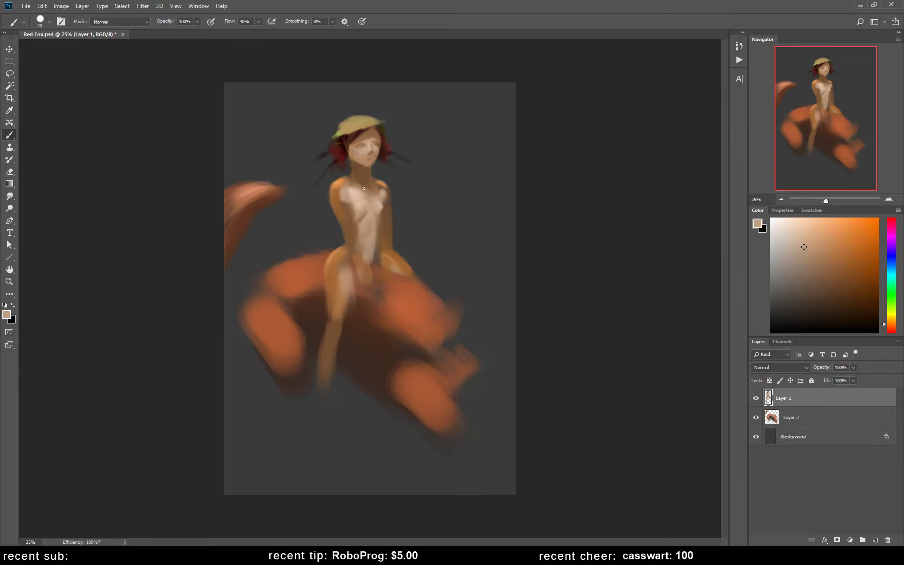
{"action": "left_click", "coordinate": [365, 138], "text": "alt"}
{"action": "left_click", "coordinate": [361, 147], "text": "alt"}
Step: Zoom in on the girl's face and darken the left upper eyelid with a smaller brush
{"action": "left_click", "coordinate": [366, 160], "text": "alt"}
{"action": "left_click_drag", "start_coordinate": [372, 135], "coordinate": [409, 135]}
{"action": "left_click", "coordinate": [384, 241], "text": "alt"}
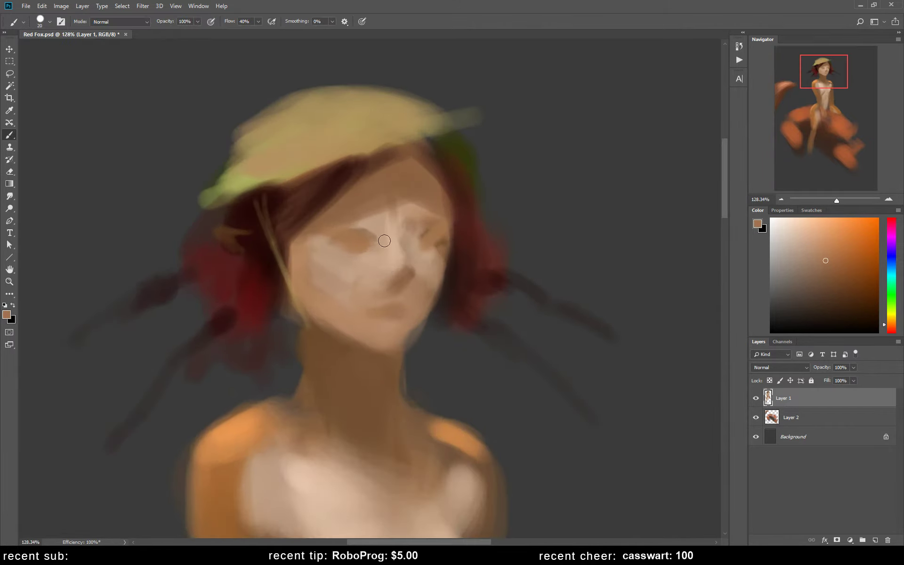
{"action": "left_click_drag", "start_coordinate": [833, 272], "coordinate": [834, 279]}
{"action": "key", "text": "bracketleft"}
{"action": "left_click_drag", "start_coordinate": [332, 238], "coordinate": [371, 236]}
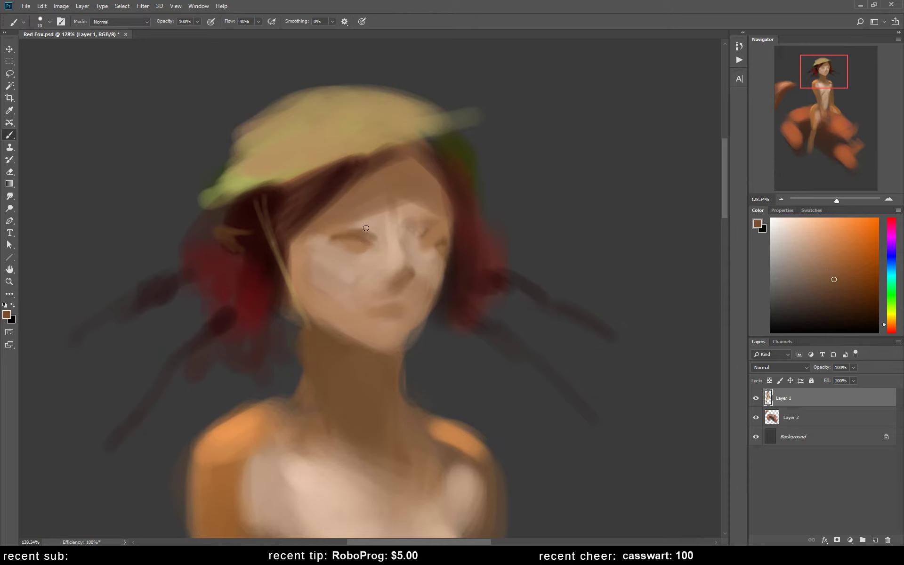
Step: Define the lower lip and sharpen the right cheek and left jaw edges
{"action": "left_click", "coordinate": [393, 279], "text": "alt"}
{"action": "left_click", "coordinate": [395, 287], "text": "alt"}
{"action": "left_click_drag", "start_coordinate": [391, 309], "coordinate": [400, 312]}
{"action": "left_click", "coordinate": [450, 265], "text": "alt"}
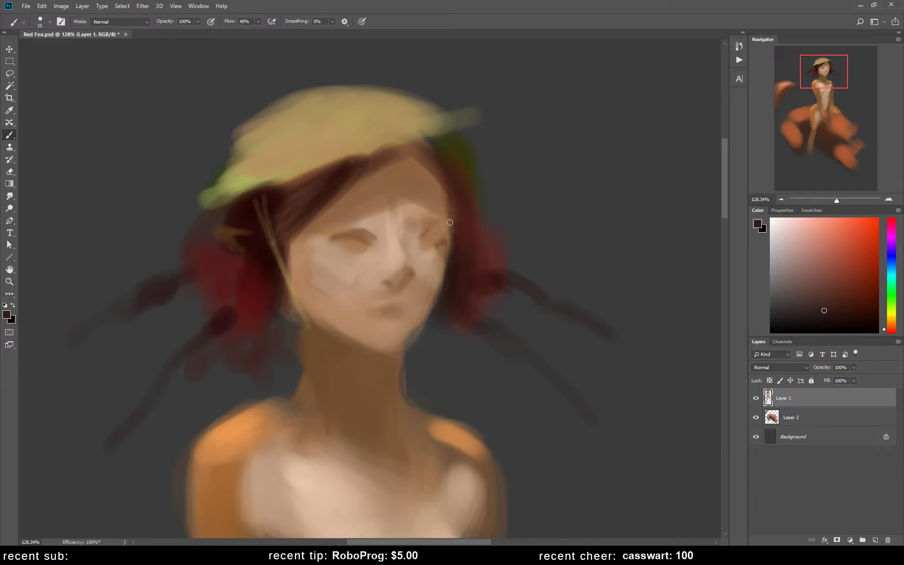
{"action": "left_click_drag", "start_coordinate": [447, 247], "coordinate": [434, 306]}
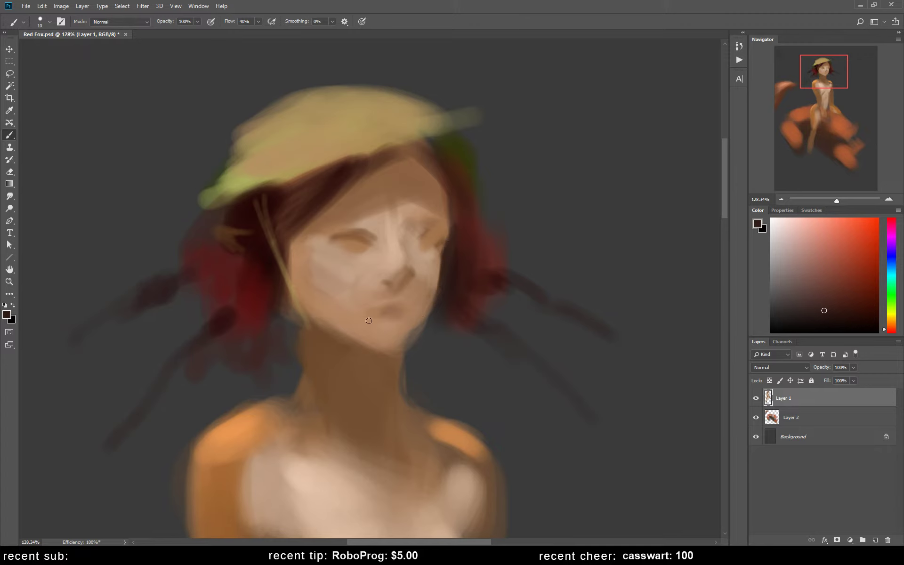
{"action": "mouse_move", "coordinate": [286, 277]}
{"action": "left_mouse_down"}
{"action": "mouse_move", "coordinate": [306, 313]}
{"action": "mouse_move", "coordinate": [300, 305]}
{"action": "left_mouse_up"}
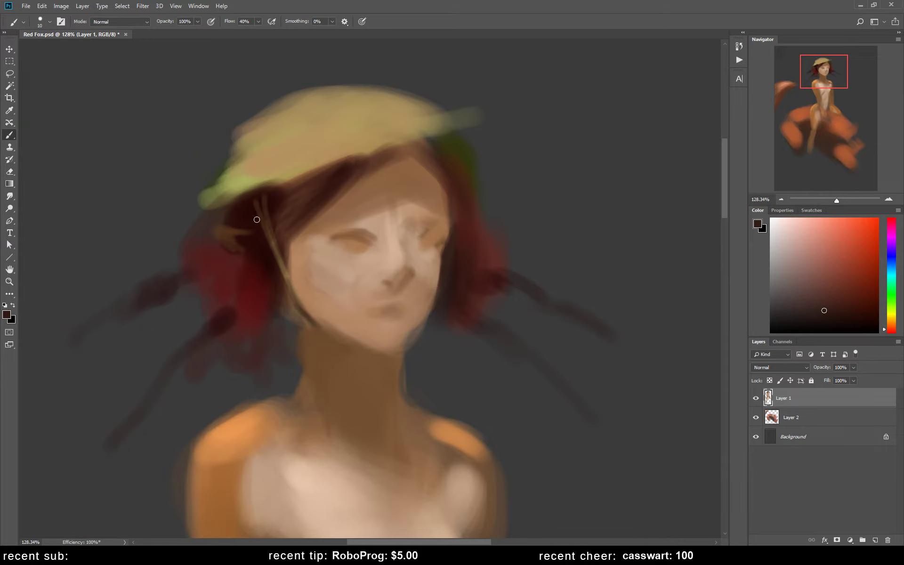
Step: Paint a light hair strand at the hat edge and a pointed elf ear beside the hair
{"action": "left_click", "coordinate": [251, 196], "text": "alt"}
{"action": "left_click", "coordinate": [307, 239], "text": "alt"}
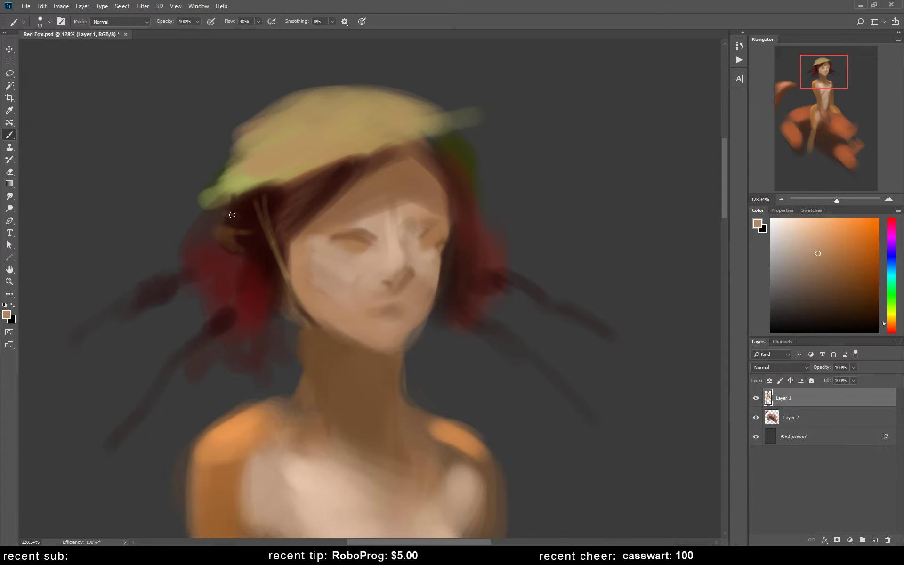
{"action": "left_click_drag", "start_coordinate": [231, 214], "coordinate": [266, 233]}
{"action": "left_click_drag", "start_coordinate": [216, 212], "coordinate": [252, 257]}
{"action": "left_click", "coordinate": [360, 186], "text": "alt"}
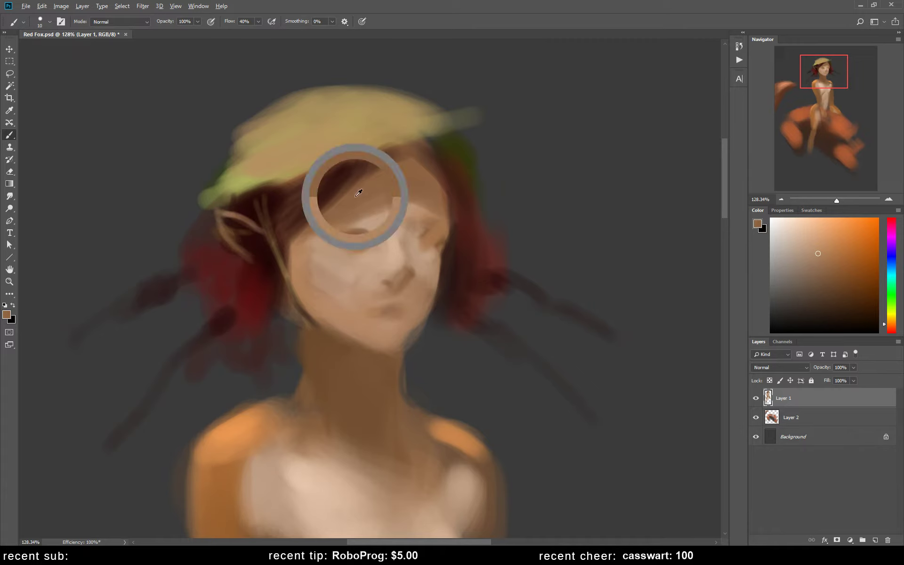
{"action": "mouse_move", "coordinate": [224, 219]}
{"action": "left_mouse_down"}
{"action": "mouse_move", "coordinate": [247, 245]}
{"action": "mouse_move", "coordinate": [224, 221]}
{"action": "mouse_move", "coordinate": [242, 226]}
{"action": "mouse_move", "coordinate": [216, 212]}
{"action": "mouse_move", "coordinate": [246, 223]}
{"action": "left_mouse_up"}
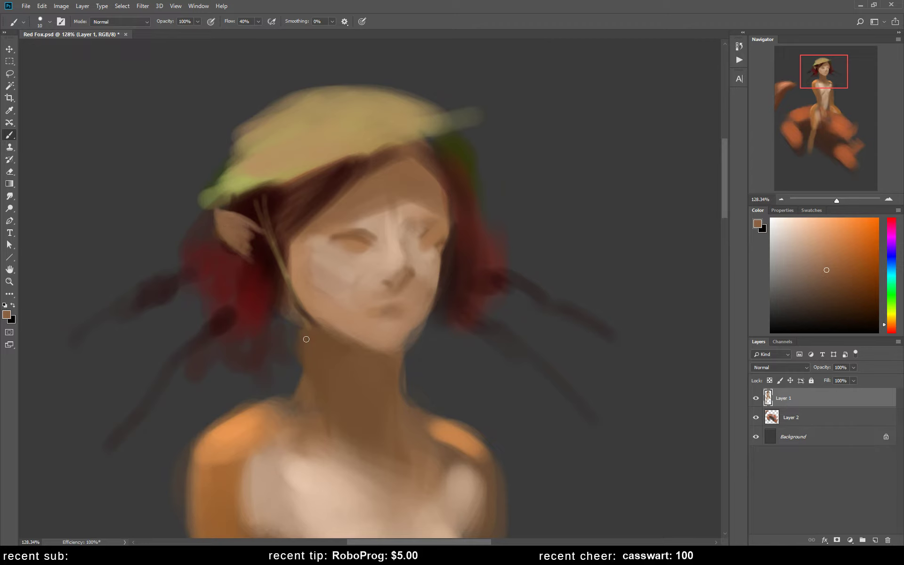
Step: Soften the jaw shading and darken both eye sockets
{"action": "left_click", "coordinate": [414, 323], "text": "alt"}
{"action": "left_click_drag", "start_coordinate": [402, 341], "coordinate": [381, 355]}
{"action": "left_click", "coordinate": [357, 240], "text": "alt"}
{"action": "left_click_drag", "start_coordinate": [330, 237], "coordinate": [350, 248]}
{"action": "left_click", "coordinate": [326, 230], "text": "alt"}
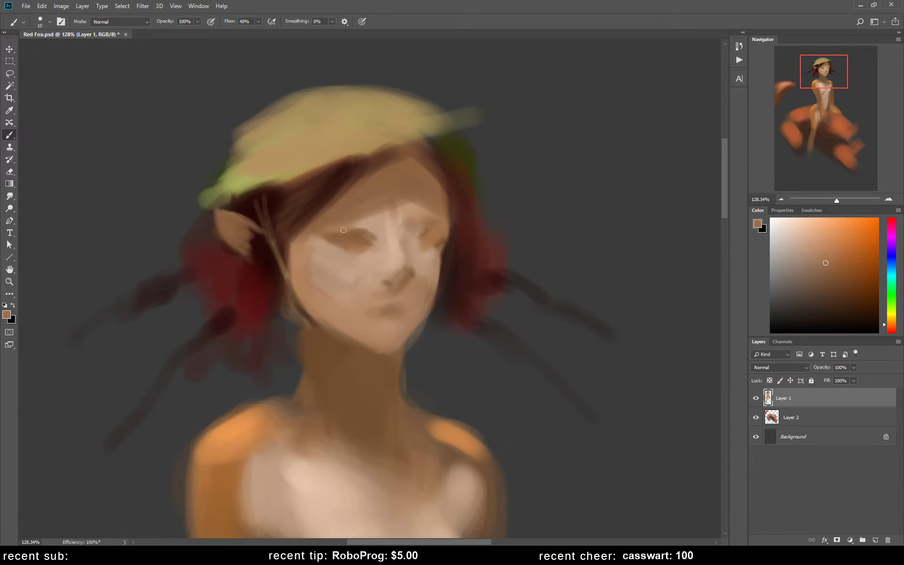
{"action": "left_click", "coordinate": [437, 248], "text": "alt"}
{"action": "mouse_move", "coordinate": [425, 246]}
{"action": "left_mouse_down"}
{"action": "mouse_move", "coordinate": [413, 242]}
{"action": "mouse_move", "coordinate": [436, 239]}
{"action": "left_mouse_up"}
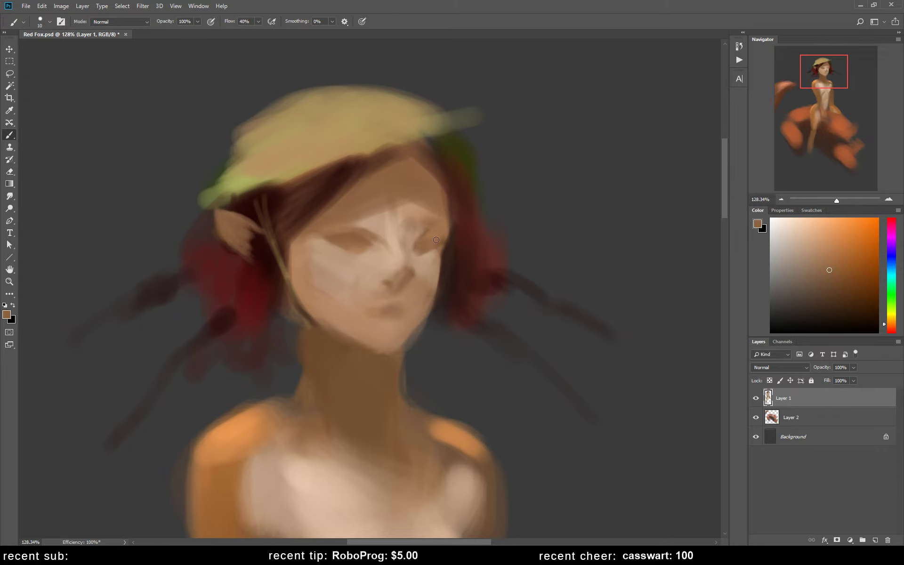
Step: Lighten the area above the right eye and add light tan strokes around the nose
{"action": "left_click", "coordinate": [414, 236], "text": "alt"}
{"action": "left_click_drag", "start_coordinate": [422, 232], "coordinate": [439, 229]}
{"action": "left_click", "coordinate": [432, 238], "text": "alt"}
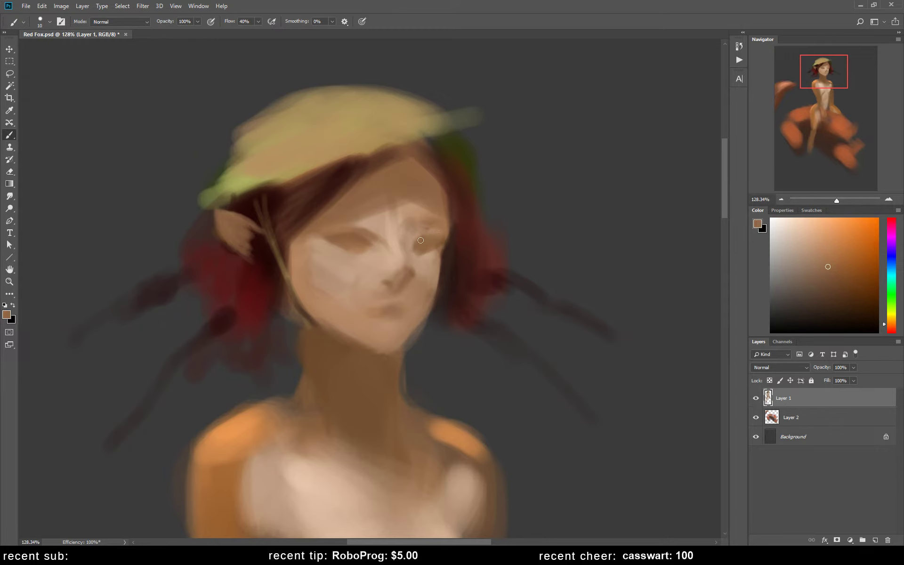
{"action": "left_click", "coordinate": [398, 259], "text": "alt"}
{"action": "left_click_drag", "start_coordinate": [388, 279], "coordinate": [407, 272]}
Step: Mirror the painting horizontally and zoom out to 66.7% to show more of the figure
{"action": "key", "text": "ctrl+shift+h"}
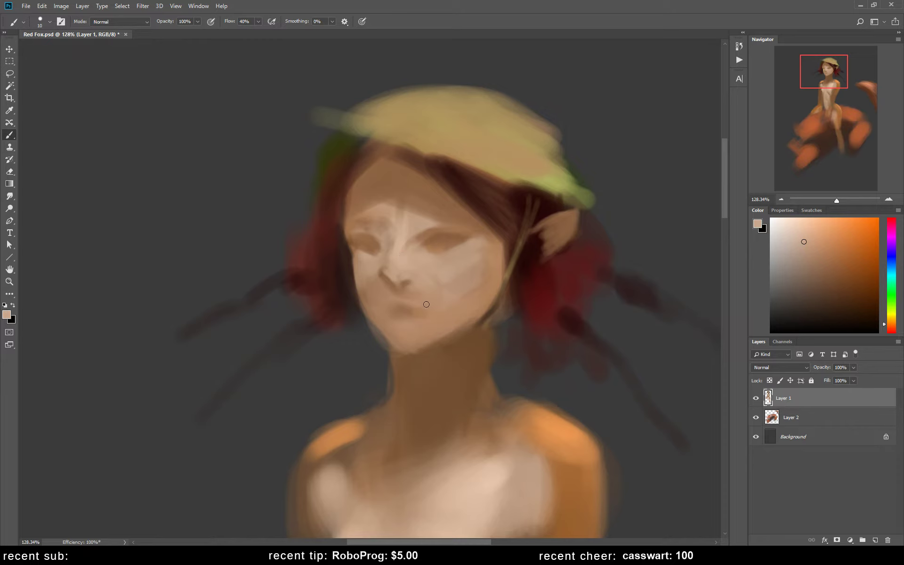
{"action": "left_click", "coordinate": [364, 240], "text": "alt"}
{"action": "left_click", "coordinate": [346, 245], "text": "alt"}
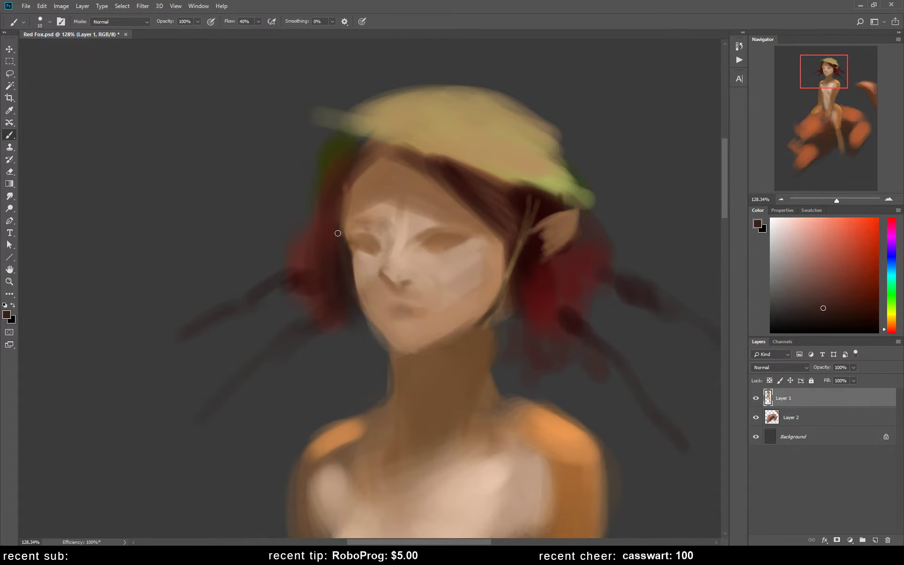
{"action": "left_click", "coordinate": [778, 199]}
{"action": "left_click", "coordinate": [780, 201]}
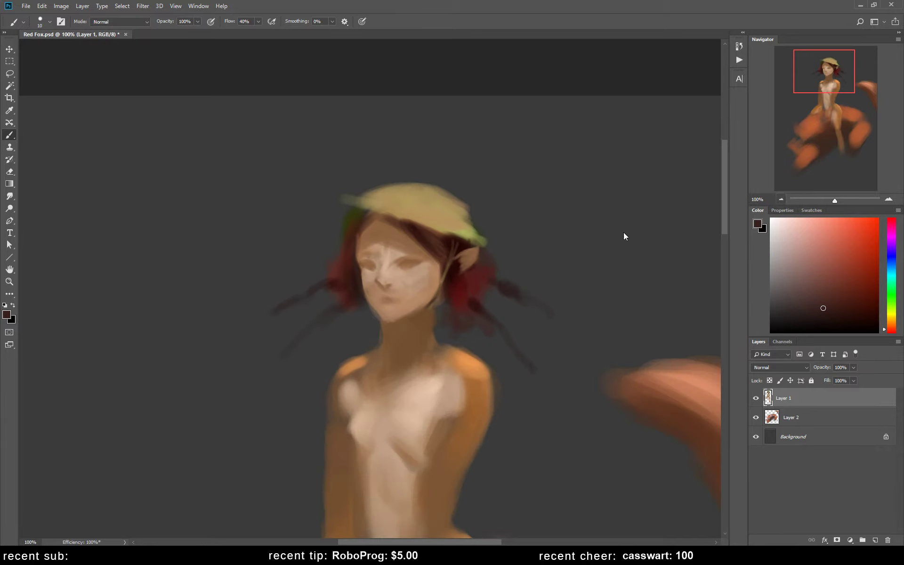
Step: Dab a light tan highlight on the nose and darken the right upper eyelid line
{"action": "left_click", "coordinate": [354, 263], "text": "alt"}
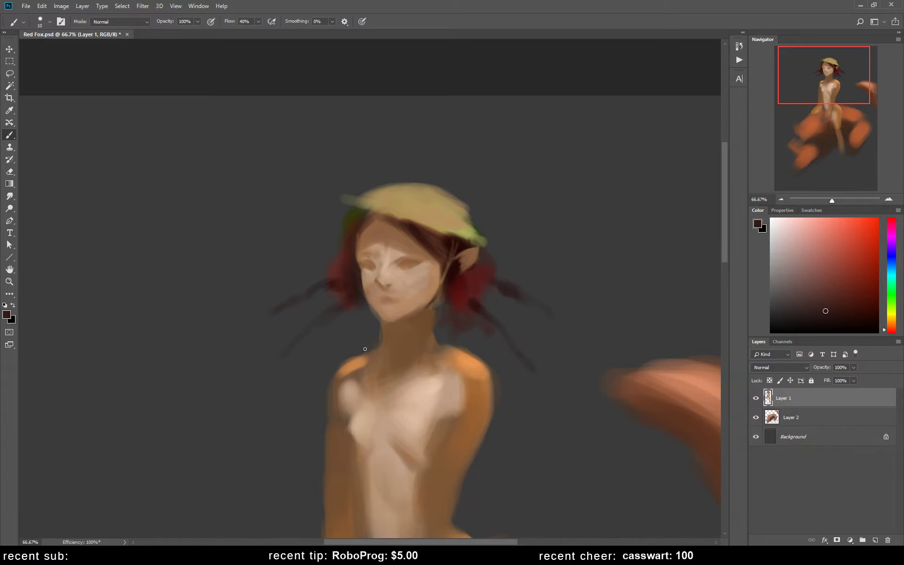
{"action": "left_click", "coordinate": [372, 248], "text": "alt"}
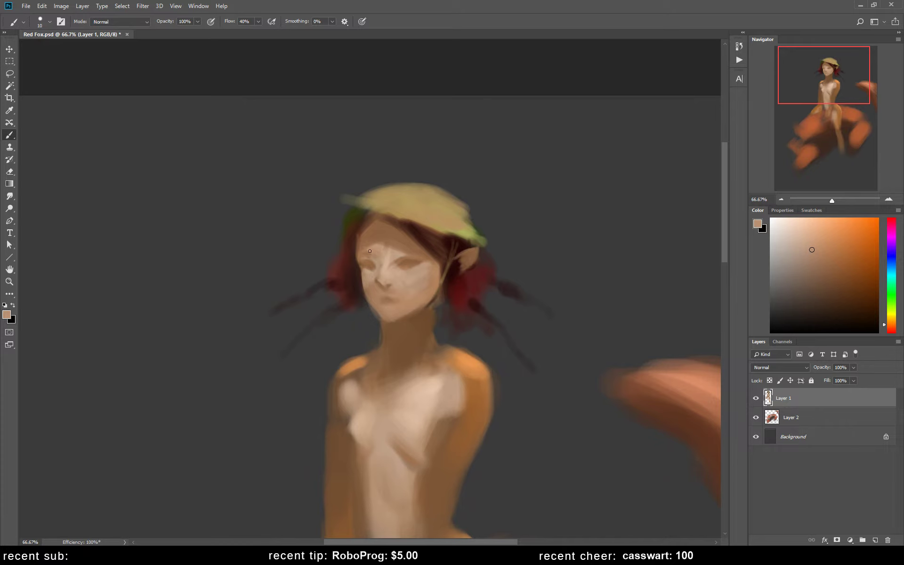
{"action": "left_click", "coordinate": [357, 256], "text": "alt"}
{"action": "left_click", "coordinate": [427, 261], "text": "alt"}
{"action": "left_click", "coordinate": [379, 278], "text": "alt"}
{"action": "left_click", "coordinate": [382, 283]}
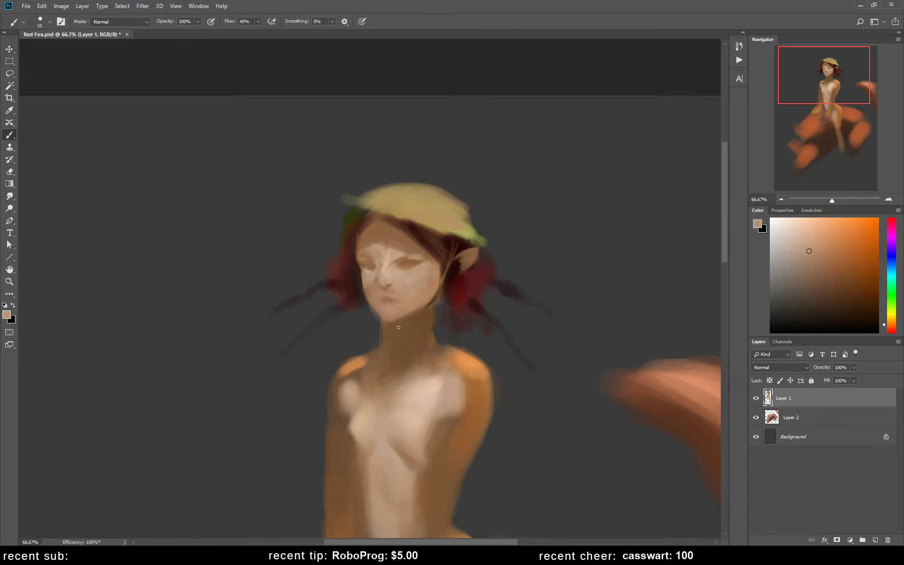
{"action": "left_click", "coordinate": [453, 275], "text": "alt"}
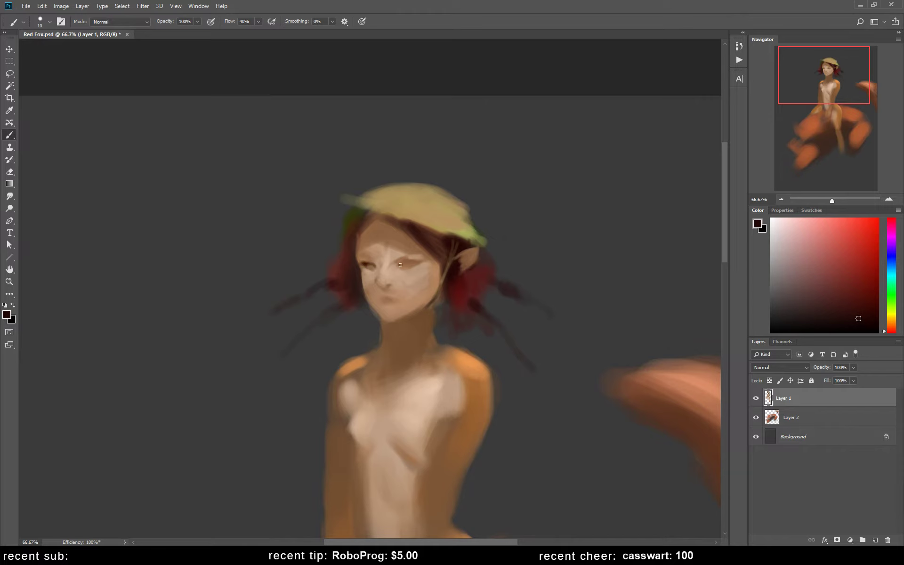
{"action": "mouse_move", "coordinate": [416, 263]}
{"action": "left_mouse_down"}
{"action": "mouse_move", "coordinate": [399, 268]}
{"action": "mouse_move", "coordinate": [412, 263]}
{"action": "left_mouse_up"}
Step: Flip the canvas back and draw faint dark lines at the mouth
{"action": "key", "text": "ctrl+shift+h"}
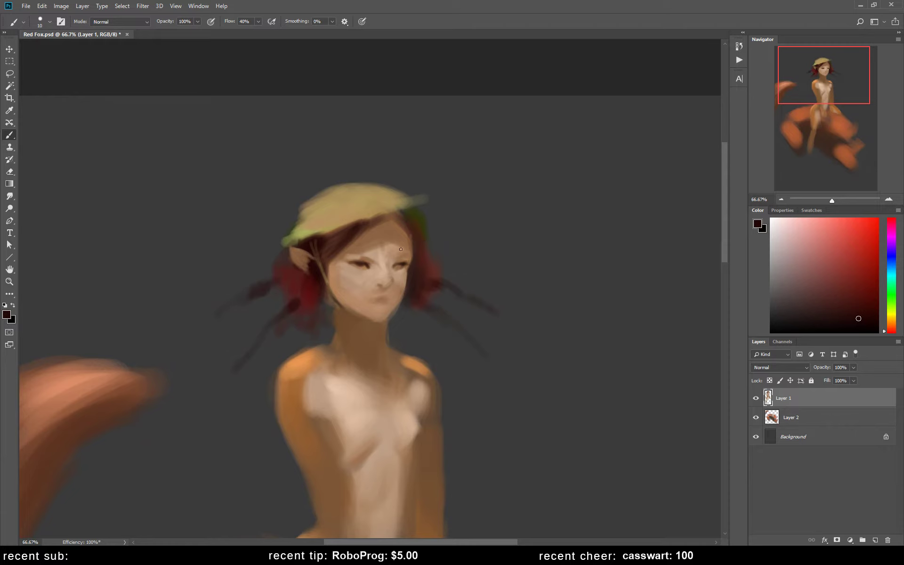
{"action": "mouse_move", "coordinate": [384, 301]}
{"action": "left_mouse_down"}
{"action": "mouse_move", "coordinate": [371, 303]}
{"action": "mouse_move", "coordinate": [379, 299]}
{"action": "left_mouse_up"}
{"action": "left_click", "coordinate": [406, 265], "text": "alt"}
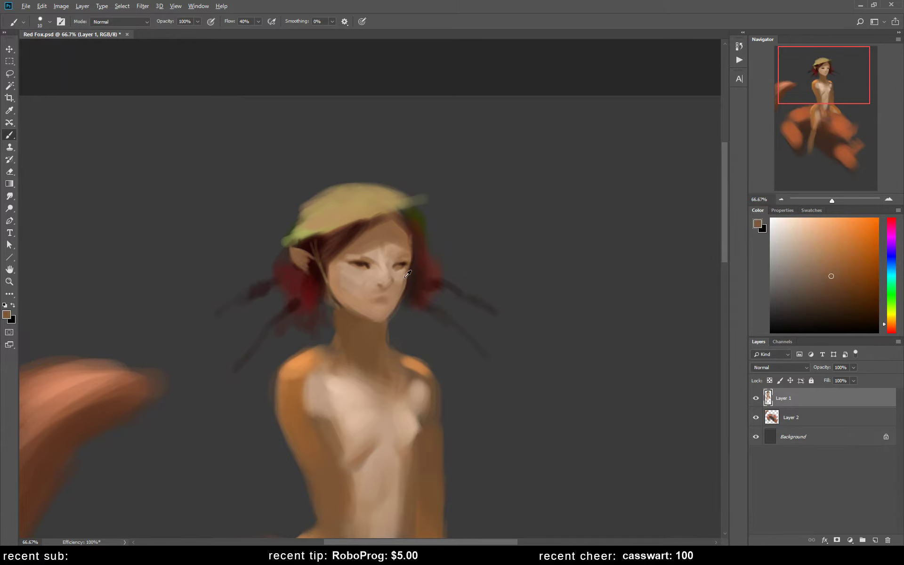
{"action": "left_click", "coordinate": [407, 274], "text": "alt"}
{"action": "left_click_drag", "start_coordinate": [408, 273], "coordinate": [403, 275]}
{"action": "left_click", "coordinate": [364, 260], "text": "alt"}
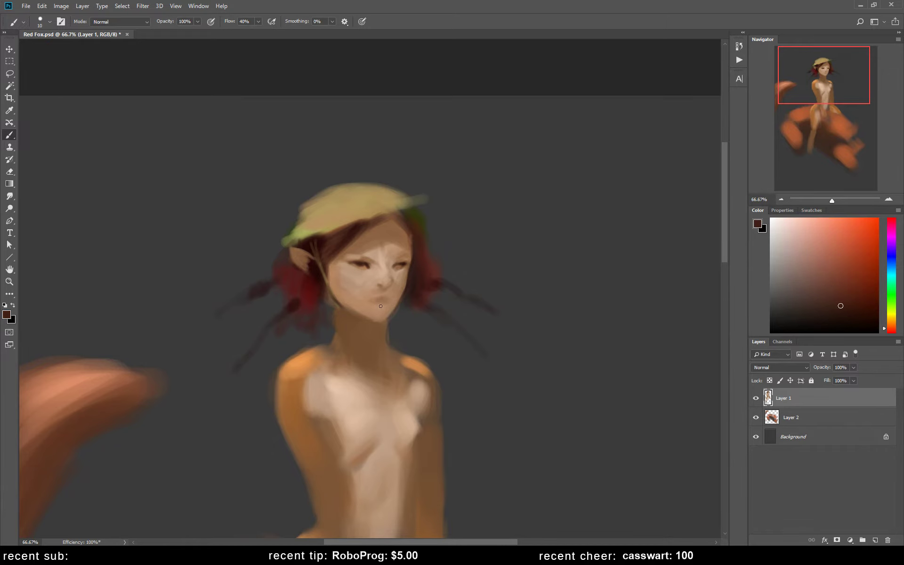
{"action": "left_click_drag", "start_coordinate": [372, 302], "coordinate": [380, 302]}
Step: Paint the lower lip dark red and add a faint dark stroke above the left eye
{"action": "left_click", "coordinate": [377, 300], "text": "alt"}
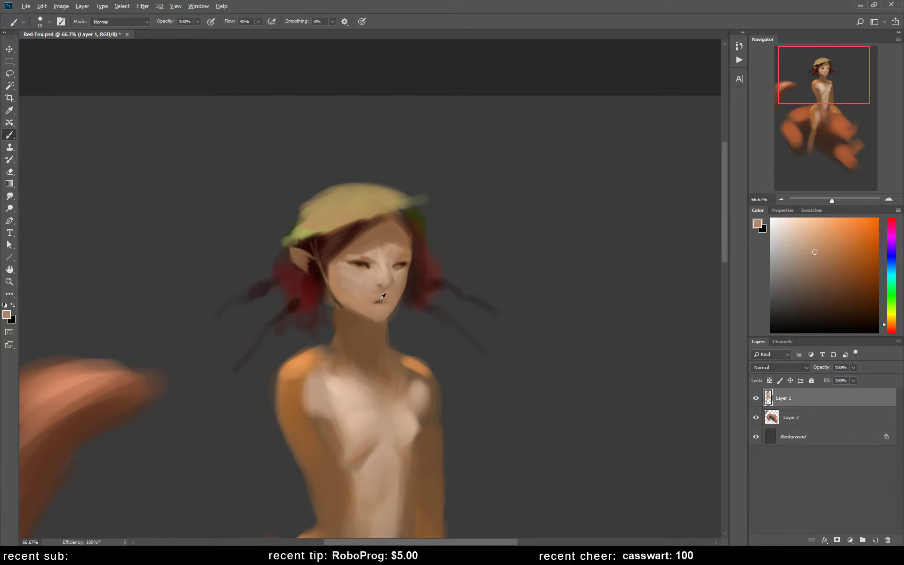
{"action": "left_click", "coordinate": [382, 298], "text": "alt"}
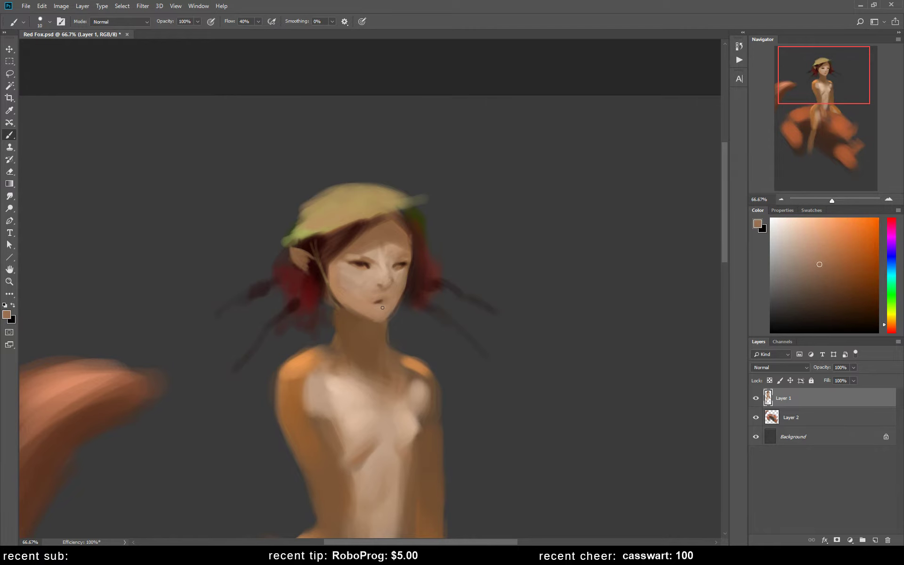
{"action": "left_click", "coordinate": [313, 294], "text": "alt"}
{"action": "left_click_drag", "start_coordinate": [376, 307], "coordinate": [384, 307]}
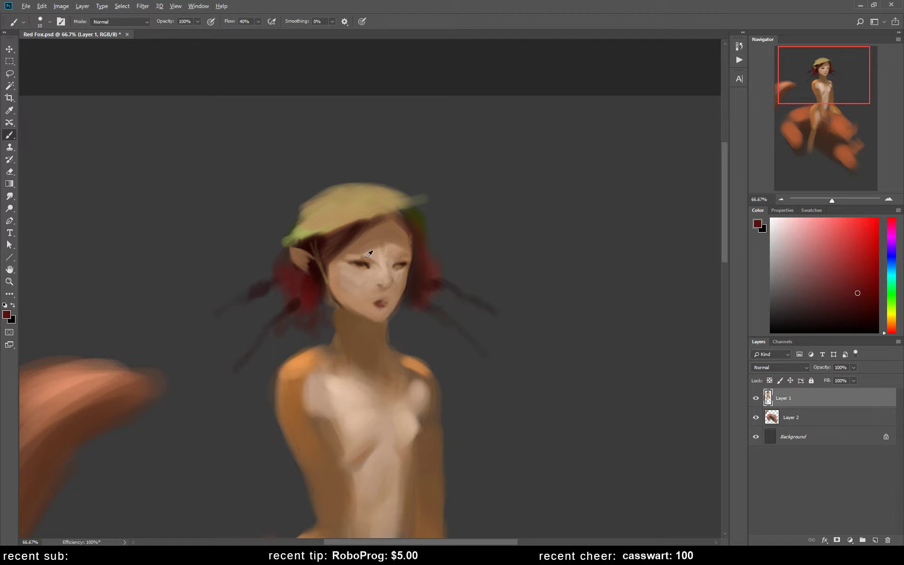
{"action": "left_click", "coordinate": [339, 246], "text": "alt"}
{"action": "mouse_move", "coordinate": [347, 257]}
{"action": "left_mouse_down"}
{"action": "mouse_move", "coordinate": [372, 259]}
{"action": "mouse_move", "coordinate": [353, 259]}
{"action": "left_mouse_up"}
Step: Sample eye and skin tones and paint a small dark stroke over the eye
{"action": "left_click", "coordinate": [371, 254], "text": "alt"}
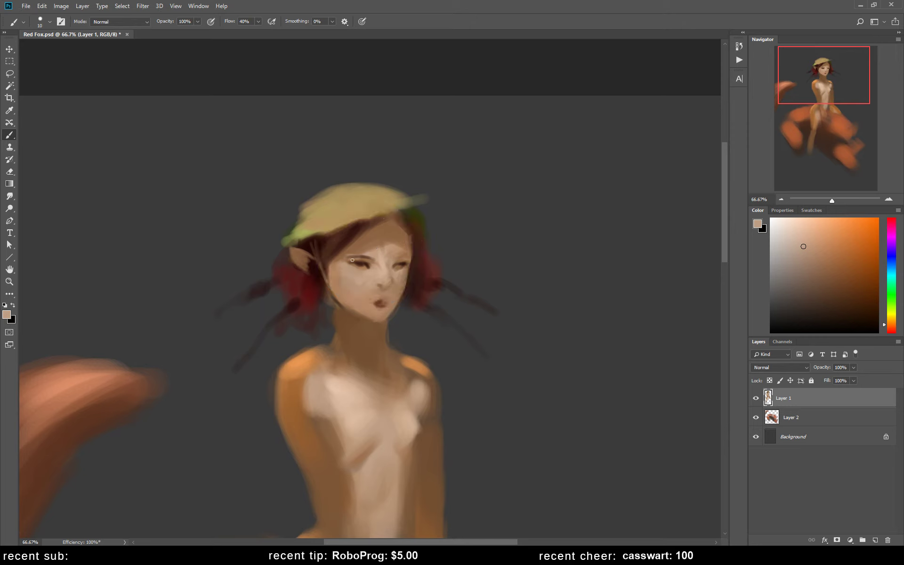
{"action": "left_click", "coordinate": [361, 259], "text": "alt"}
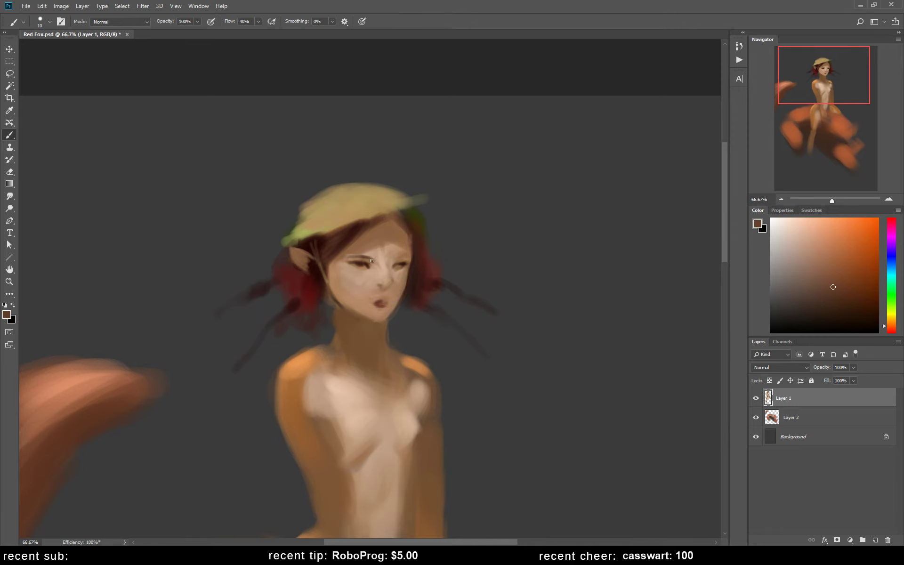
{"action": "left_click", "coordinate": [363, 258], "text": "alt"}
{"action": "left_click", "coordinate": [348, 257], "text": "alt"}
{"action": "left_click", "coordinate": [381, 289], "text": "alt"}
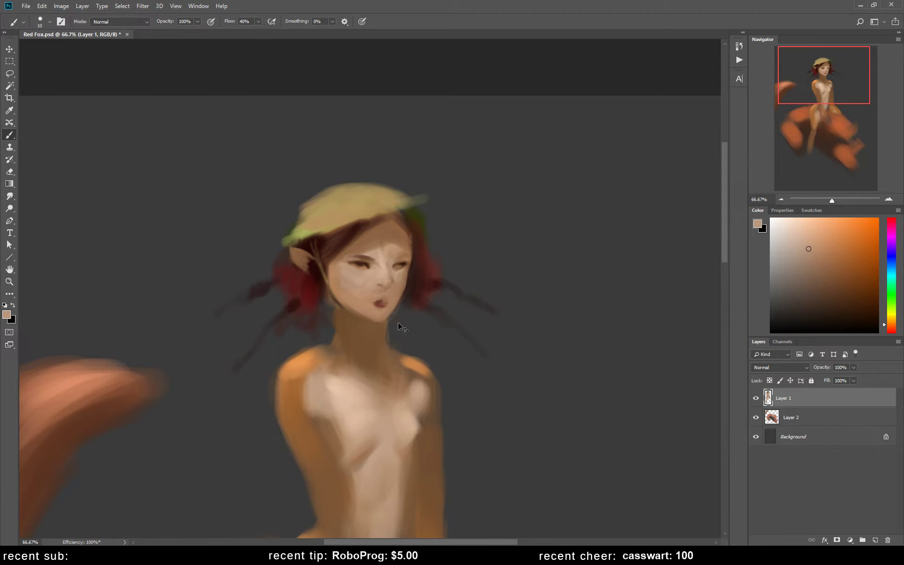
{"action": "left_click", "coordinate": [395, 262], "text": "alt"}
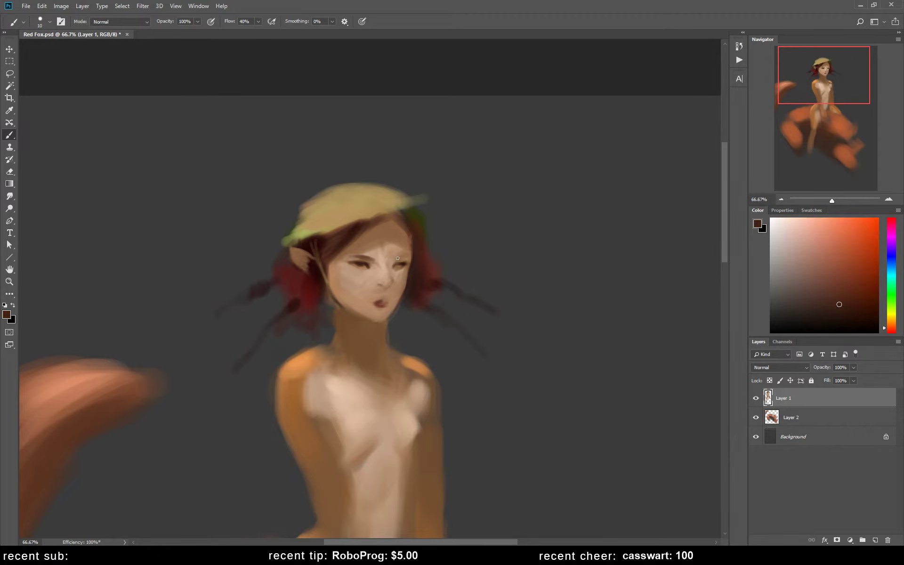
{"action": "left_click_drag", "start_coordinate": [392, 262], "coordinate": [399, 258]}
Step: Mirror the canvas, dab dark paint on the left eye, and sample eye and lip tones
{"action": "key", "text": "h"}
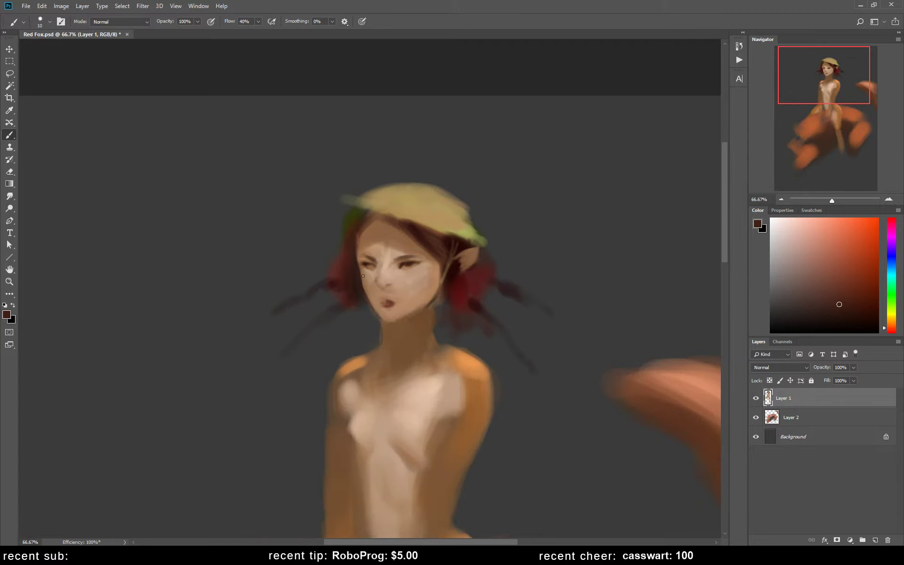
{"action": "left_click", "coordinate": [367, 267]}
{"action": "left_click", "coordinate": [404, 266], "text": "alt"}
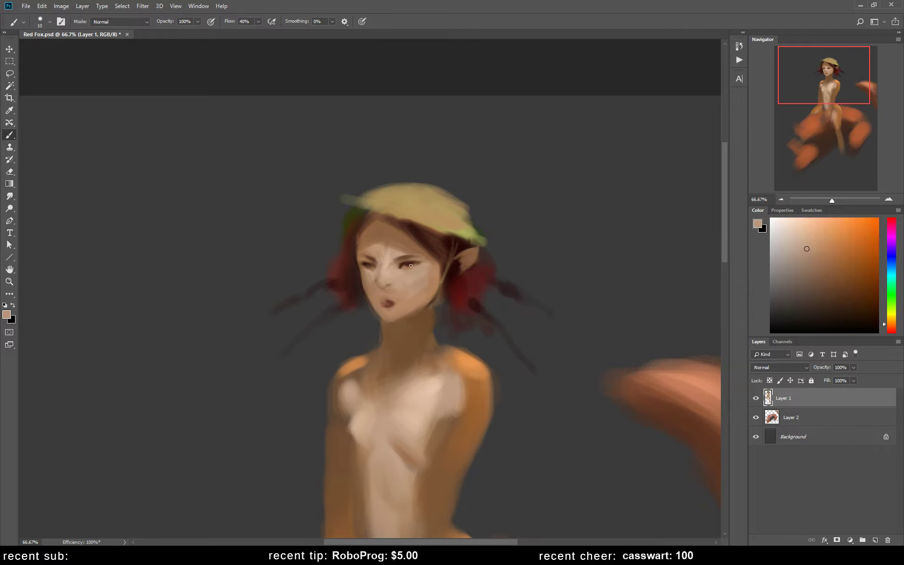
{"action": "left_click", "coordinate": [409, 264], "text": "alt"}
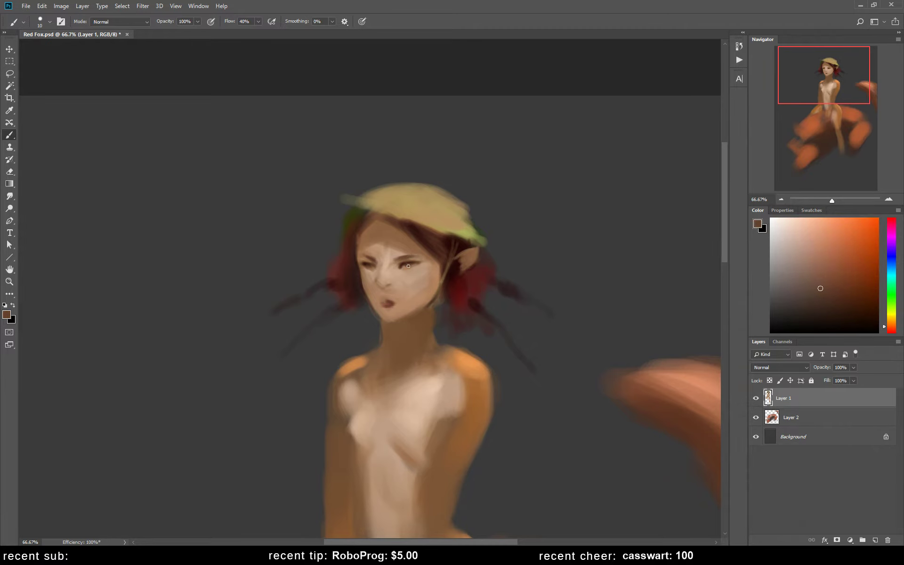
{"action": "left_click", "coordinate": [360, 262], "text": "alt"}
{"action": "left_click", "coordinate": [364, 268], "text": "alt"}
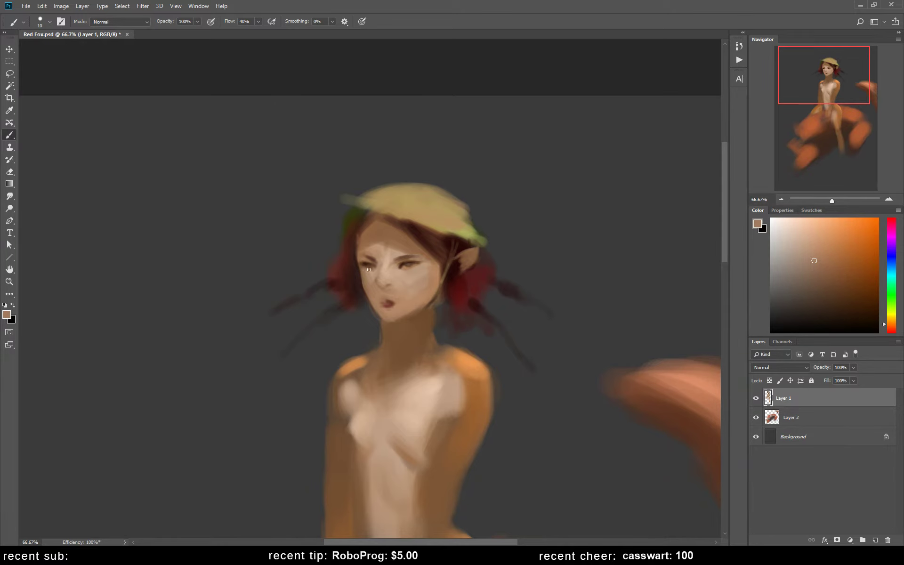
{"action": "left_click", "coordinate": [371, 271], "text": "alt"}
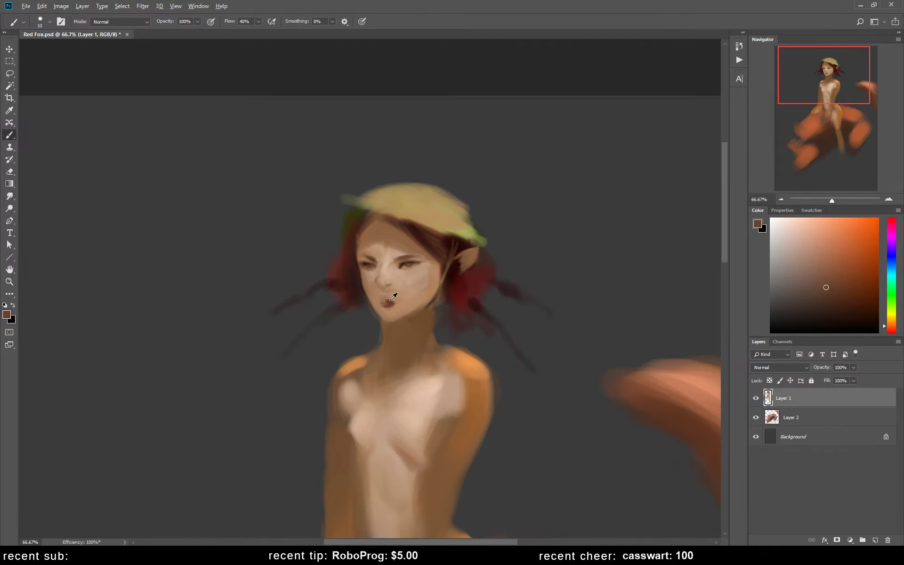
{"action": "left_click", "coordinate": [390, 300], "text": "alt"}
{"action": "left_click", "coordinate": [386, 301], "text": "alt"}
{"action": "left_click", "coordinate": [379, 270], "text": "alt"}
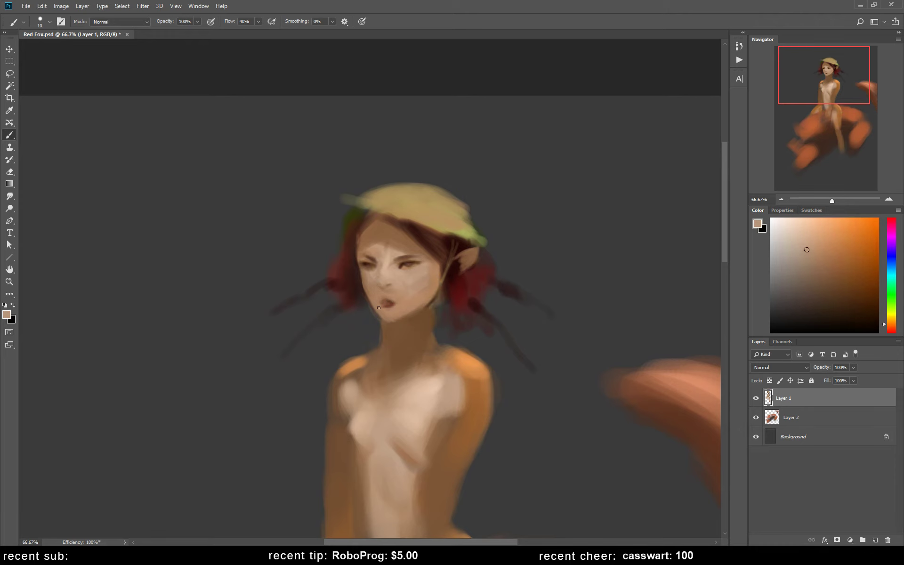
{"action": "left_click", "coordinate": [369, 309], "text": "alt"}
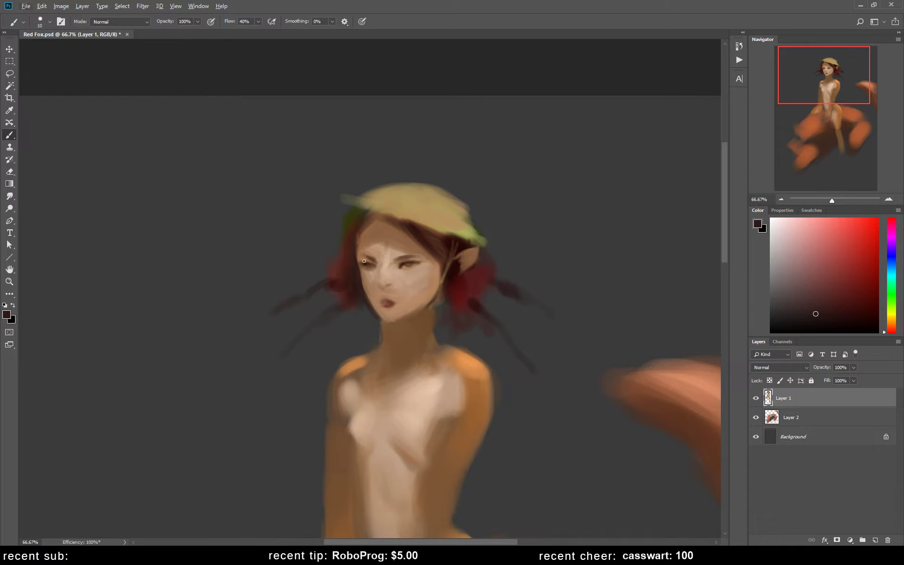
Step: Paint a dark hair strand across the forehead and warm the neck into the shoulder with orange
{"action": "left_click", "coordinate": [373, 245], "text": "alt"}
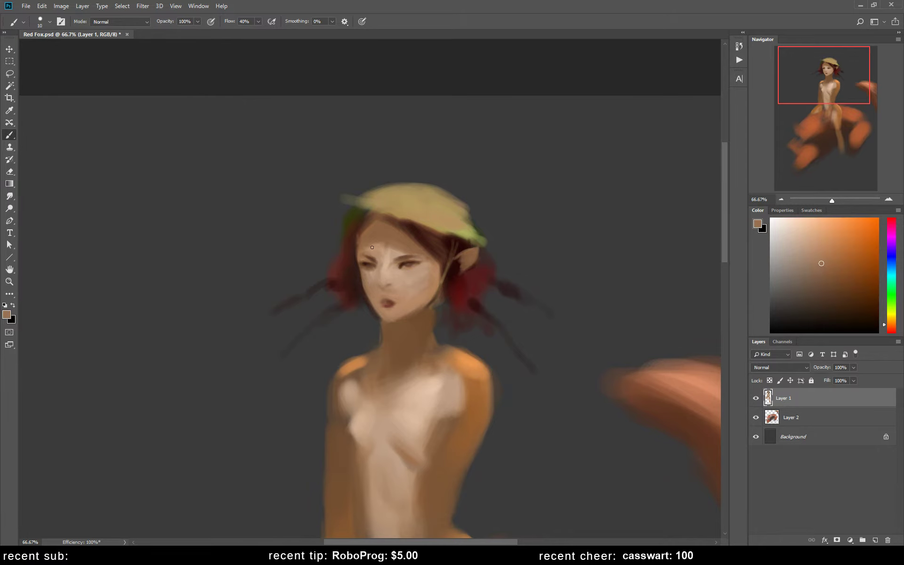
{"action": "left_click", "coordinate": [418, 227], "text": "alt"}
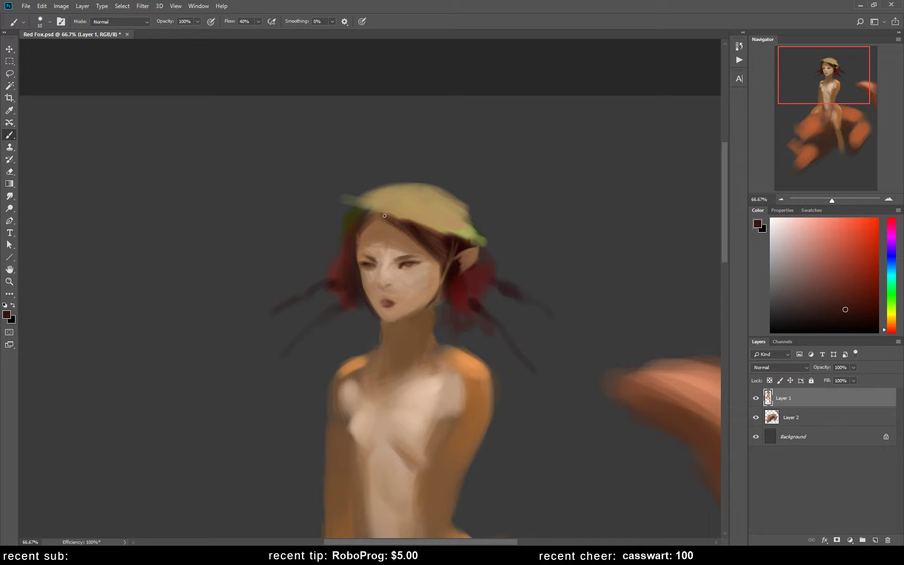
{"action": "left_click_drag", "start_coordinate": [384, 218], "coordinate": [416, 239]}
{"action": "left_click", "coordinate": [461, 355], "text": "alt"}
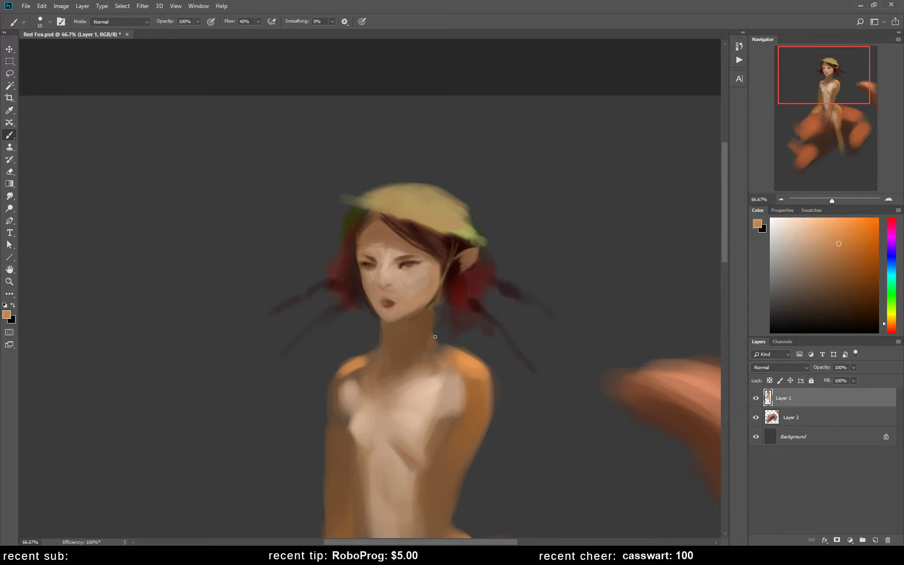
{"action": "left_click_drag", "start_coordinate": [453, 351], "coordinate": [457, 351]}
Step: Flip the canvas back and shade the jaw line under the chin in dark reddish brown
{"action": "key", "text": "ctrl+shift+h"}
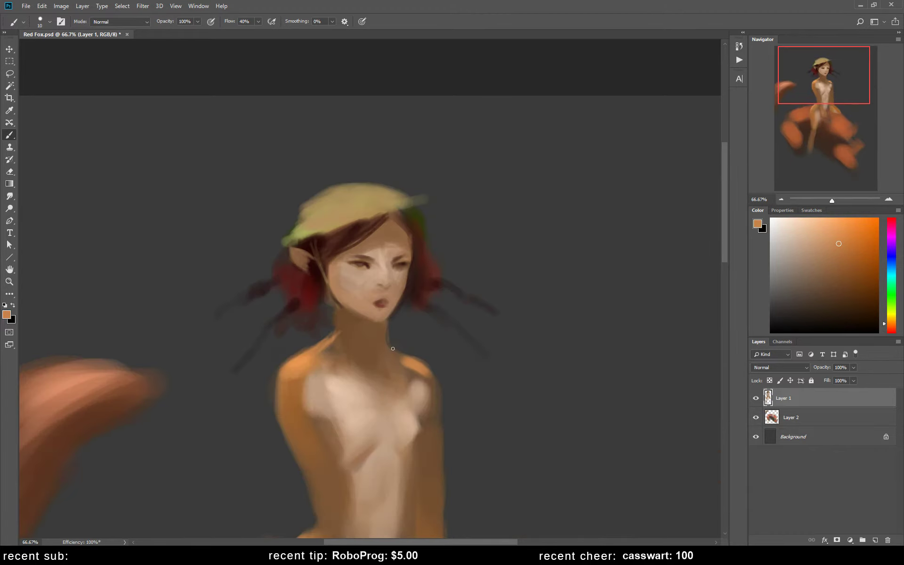
{"action": "left_click", "coordinate": [358, 379], "text": "alt"}
{"action": "left_click", "coordinate": [416, 279], "text": "alt"}
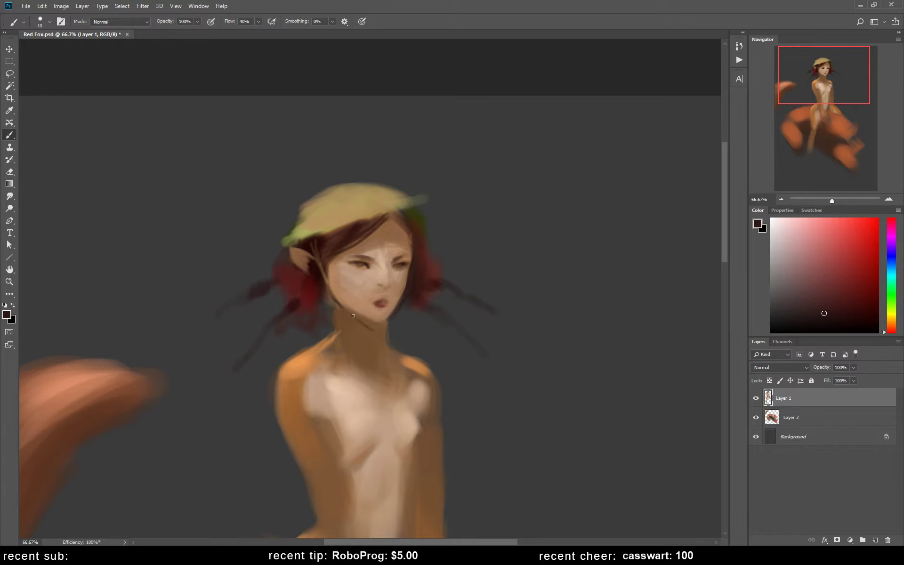
{"action": "left_click_drag", "start_coordinate": [354, 317], "coordinate": [369, 323]}
Step: Sample and fine-tune tan and brown skin tones, then enlarge the brush for broader strokes
{"action": "left_click", "coordinate": [374, 240], "text": "alt"}
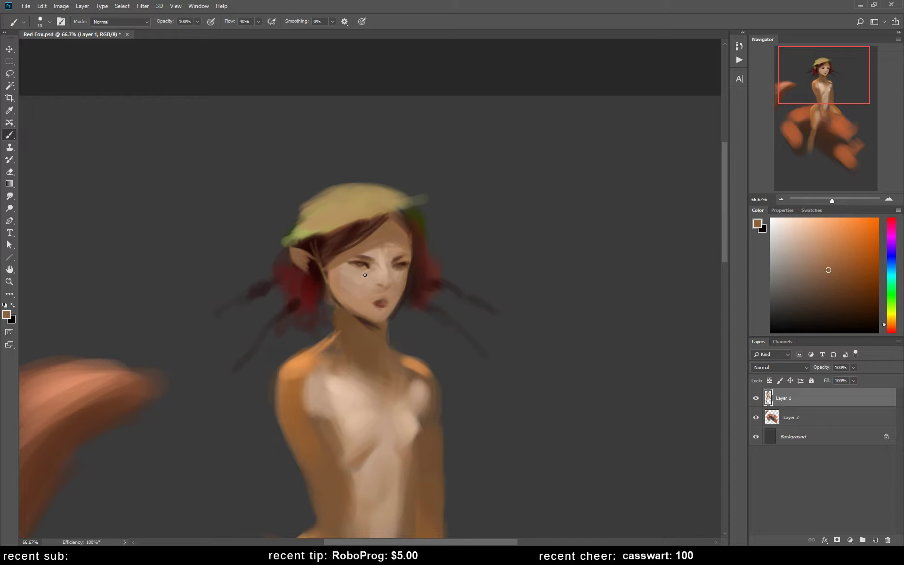
{"action": "left_click", "coordinate": [365, 272], "text": "alt"}
{"action": "left_click_drag", "start_coordinate": [365, 272], "coordinate": [362, 277]}
{"action": "left_click", "coordinate": [370, 261], "text": "alt"}
{"action": "left_click_drag", "start_coordinate": [370, 261], "coordinate": [367, 266]}
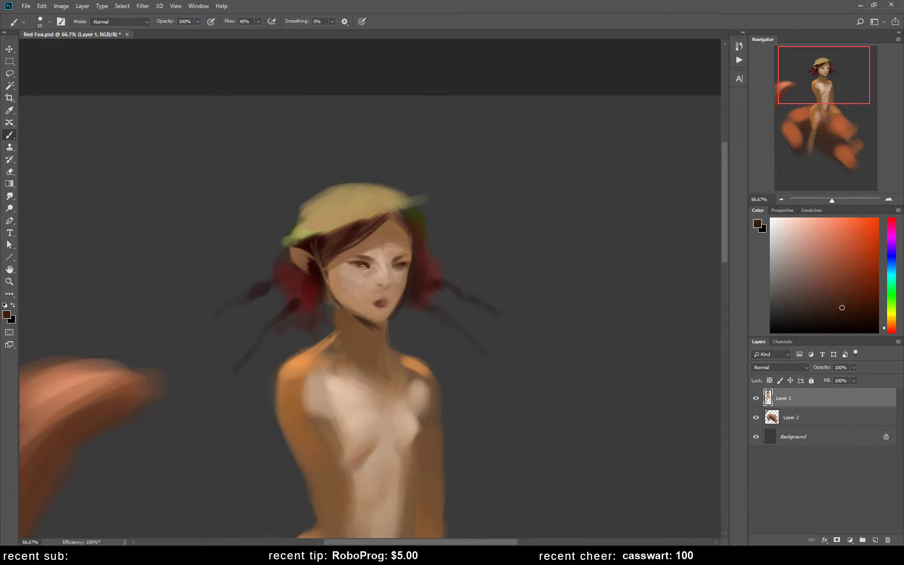
{"action": "left_click", "coordinate": [364, 264], "text": "alt"}
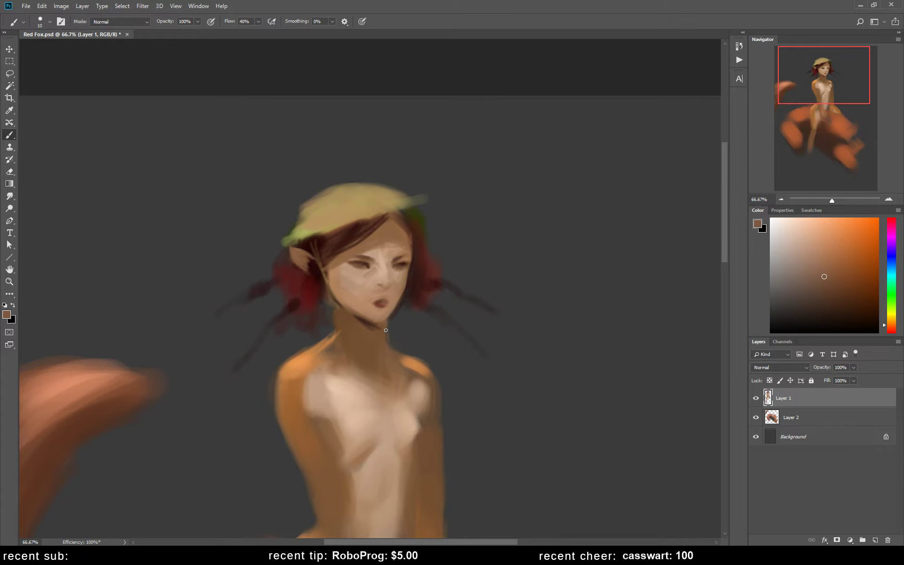
{"action": "left_click", "coordinate": [379, 258], "text": "alt"}
{"action": "left_click", "coordinate": [368, 256], "text": "alt"}
{"action": "key", "text": "bracketright"}
{"action": "key", "text": "bracketright"}
{"action": "key", "text": "bracketright"}
Step: Blend lighter skin and orange-brown tones on the cheek, then zoom out to the whole painting
{"action": "left_click", "coordinate": [385, 262], "text": "alt"}
{"action": "left_click", "coordinate": [381, 250], "text": "alt"}
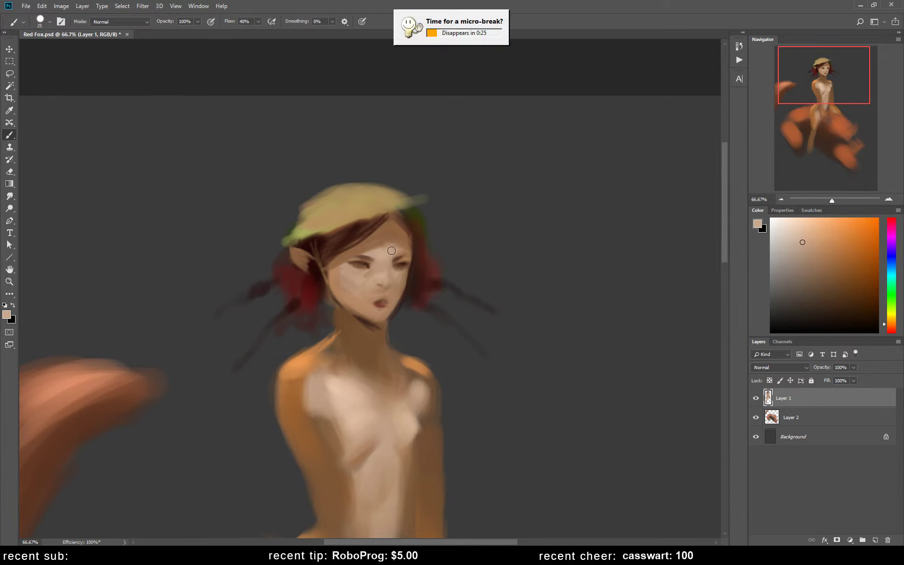
{"action": "left_click", "coordinate": [383, 241], "text": "alt"}
{"action": "left_click", "coordinate": [356, 273], "text": "alt"}
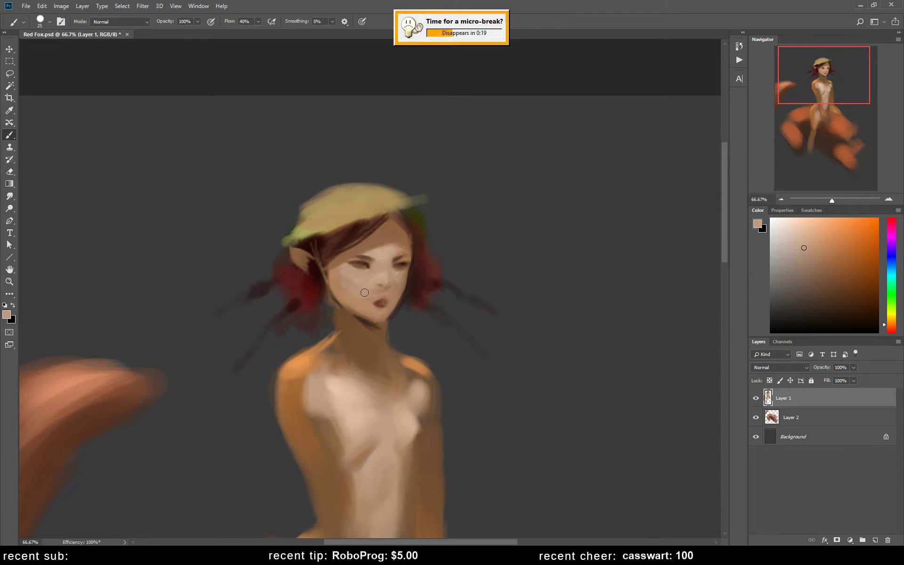
{"action": "left_click", "coordinate": [287, 395], "text": "alt"}
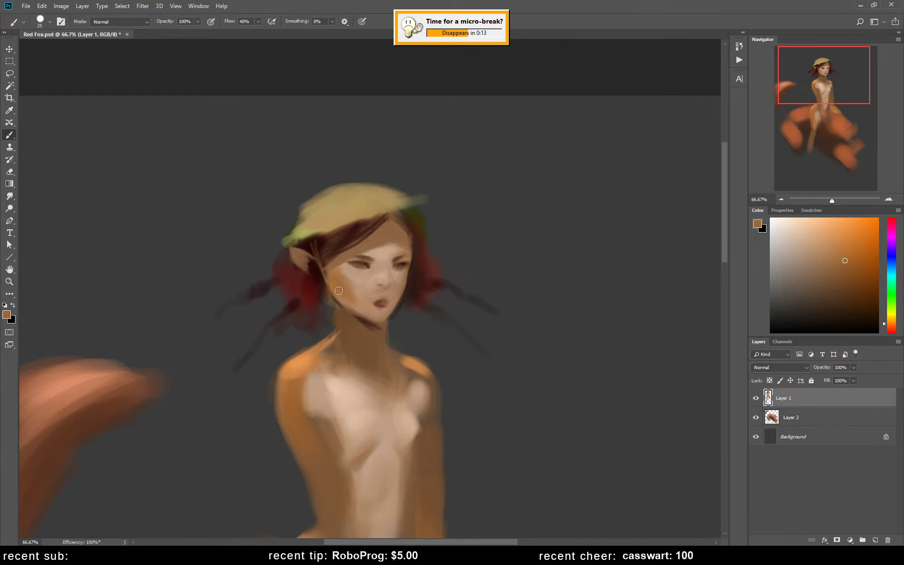
{"action": "key", "text": "z"}
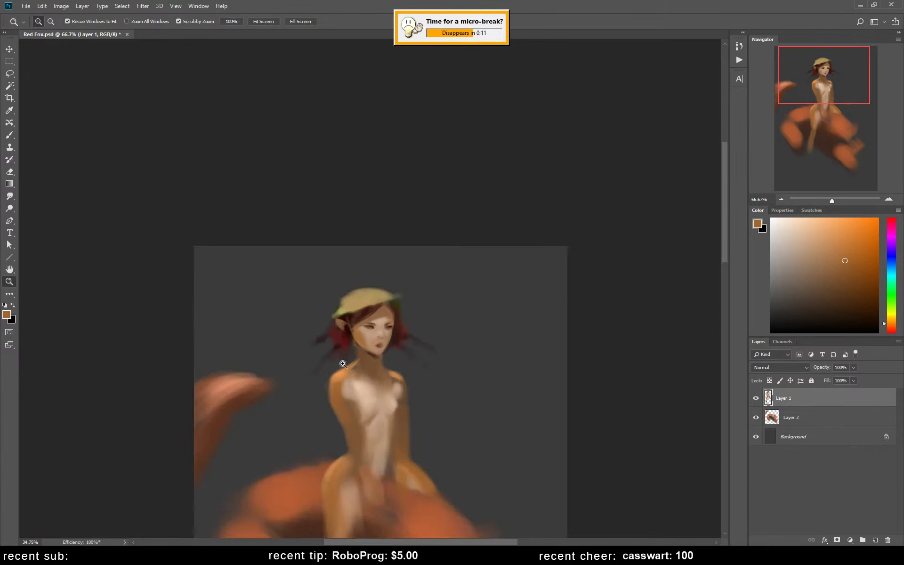
{"action": "left_click_drag", "start_coordinate": [376, 332], "coordinate": [349, 377]}
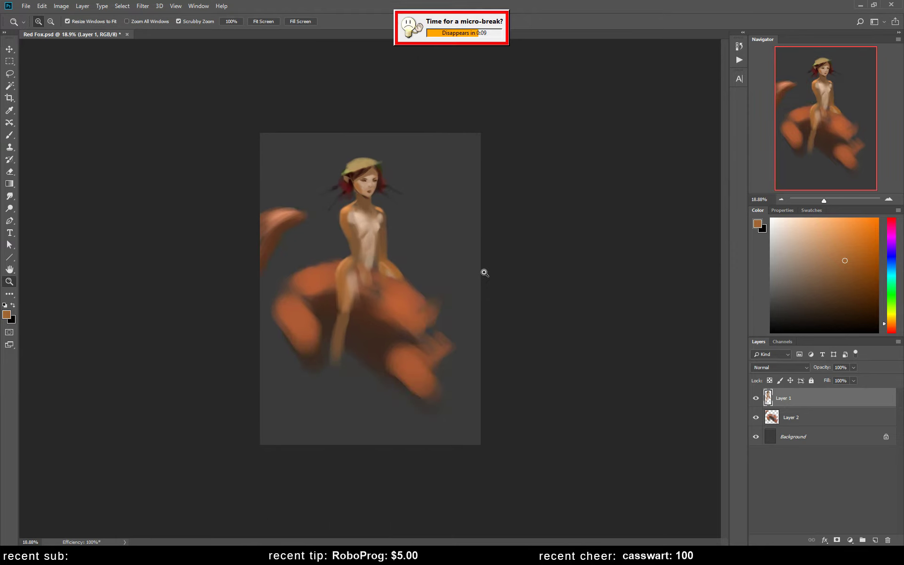
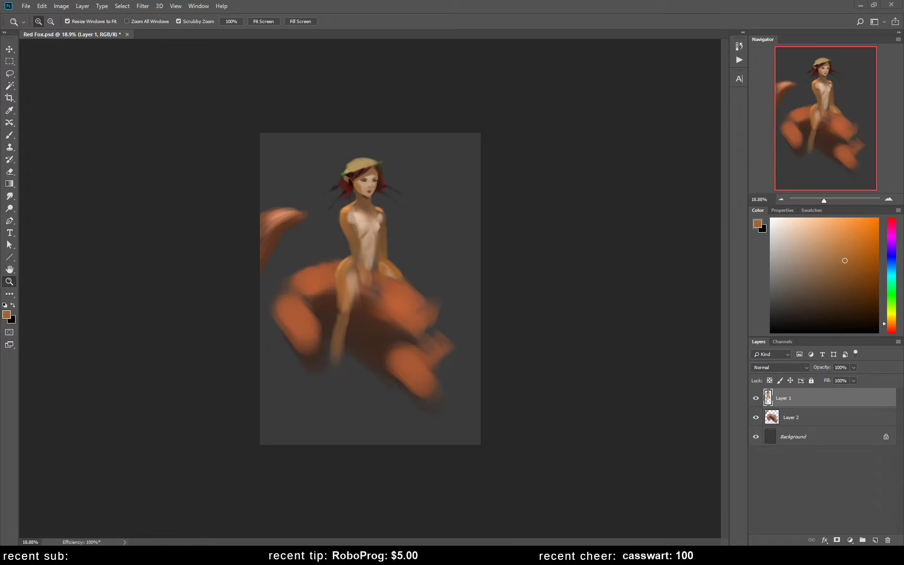
Step: Zoom in on the girl's face and darken and reshape her left eye in sampled dark brown
{"action": "left_click", "coordinate": [377, 155]}
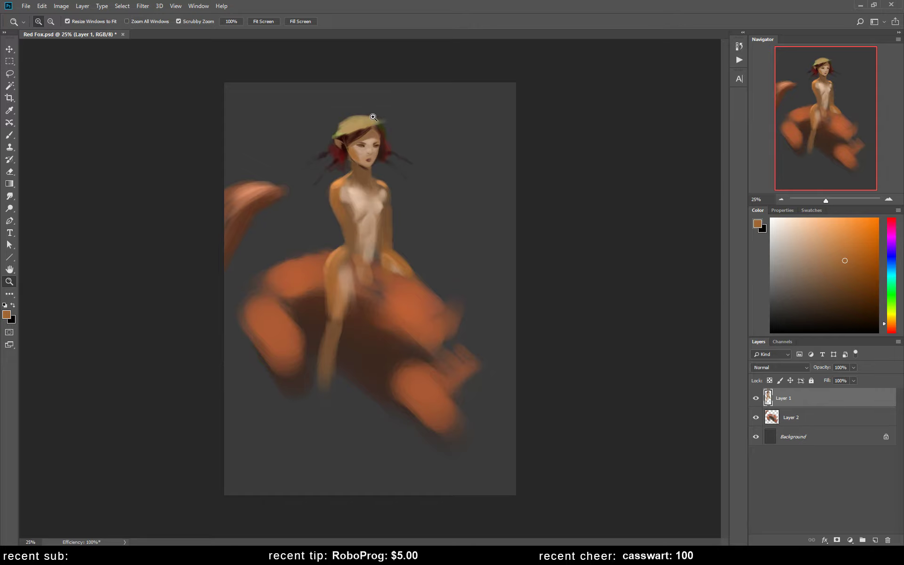
{"action": "left_click_drag", "start_coordinate": [374, 117], "coordinate": [422, 126]}
{"action": "left_click_drag", "start_coordinate": [400, 246], "coordinate": [409, 263]}
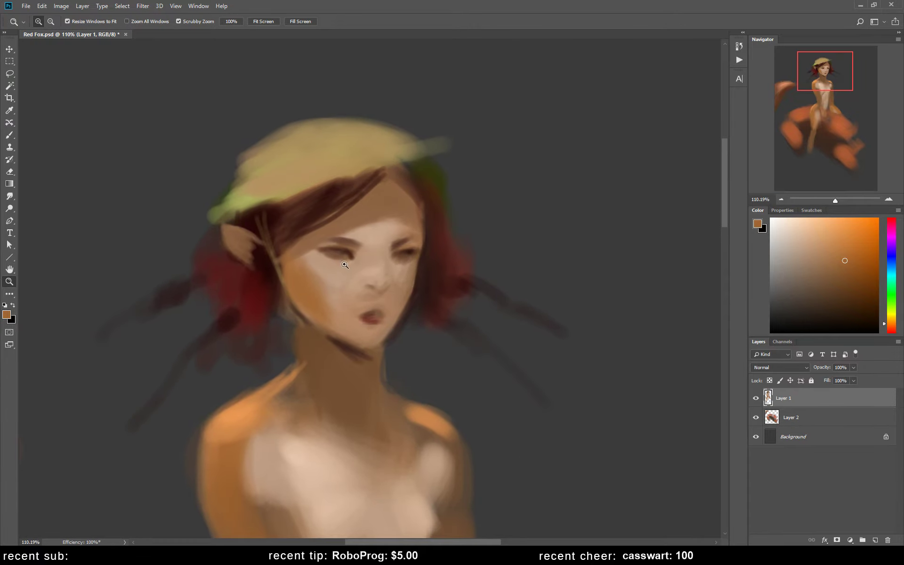
{"action": "key", "text": "b"}
{"action": "left_click", "coordinate": [337, 247], "text": "alt"}
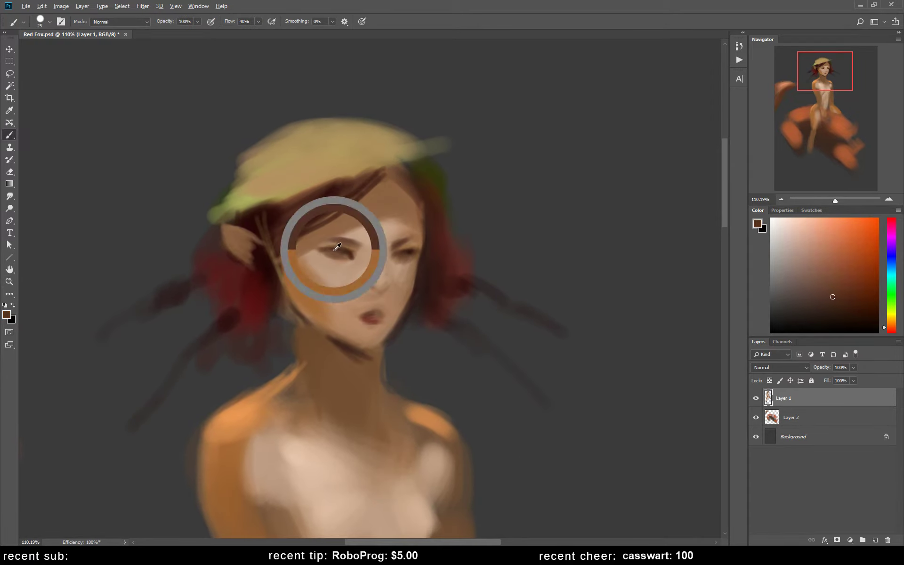
{"action": "mouse_move", "coordinate": [325, 257]}
{"action": "left_mouse_down"}
{"action": "mouse_move", "coordinate": [341, 269]}
{"action": "mouse_move", "coordinate": [320, 252]}
{"action": "mouse_move", "coordinate": [349, 260]}
{"action": "mouse_move", "coordinate": [313, 254]}
{"action": "mouse_move", "coordinate": [346, 267]}
{"action": "left_mouse_up"}
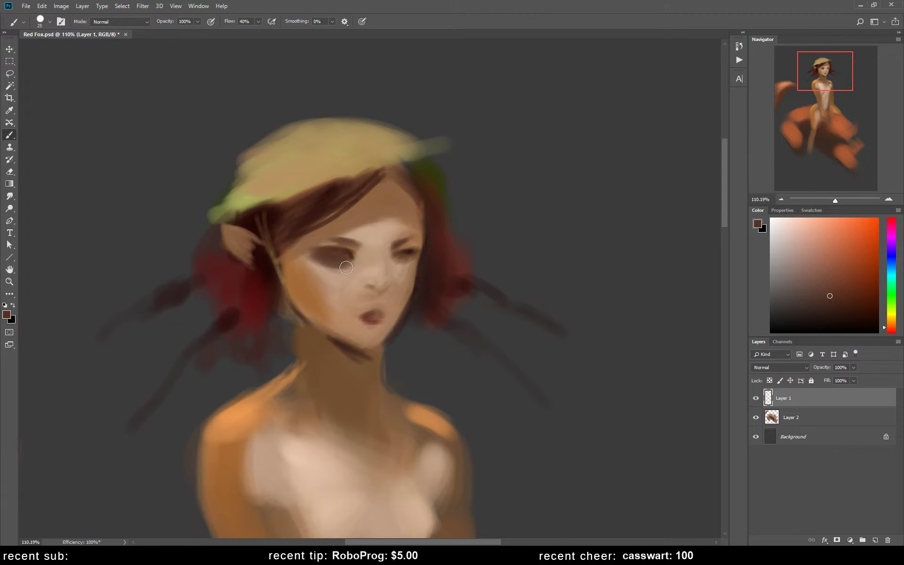
Step: Repaint the jaw beside the mouth and smooth the left cheek edge with sampled tan skin tones
{"action": "left_click", "coordinate": [406, 281], "text": "alt"}
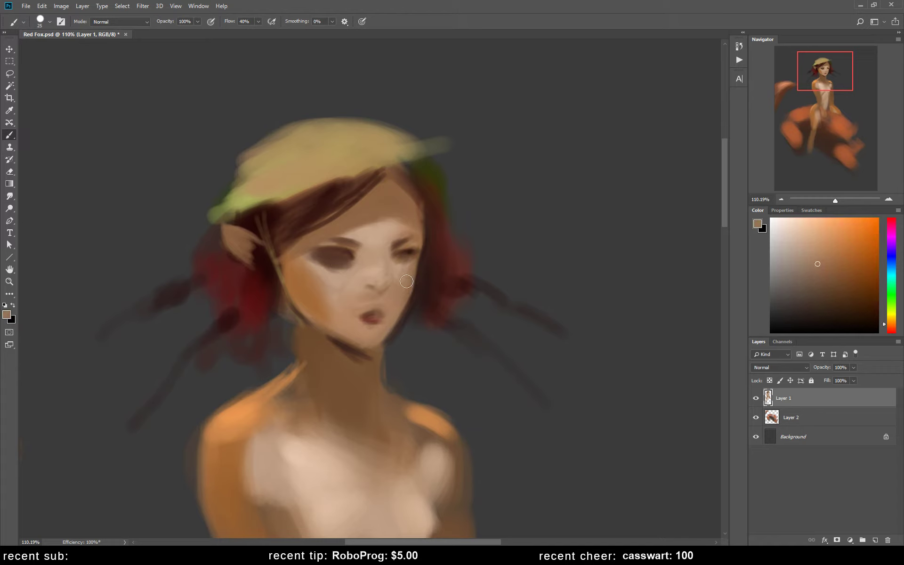
{"action": "left_click_drag", "start_coordinate": [400, 296], "coordinate": [394, 315]}
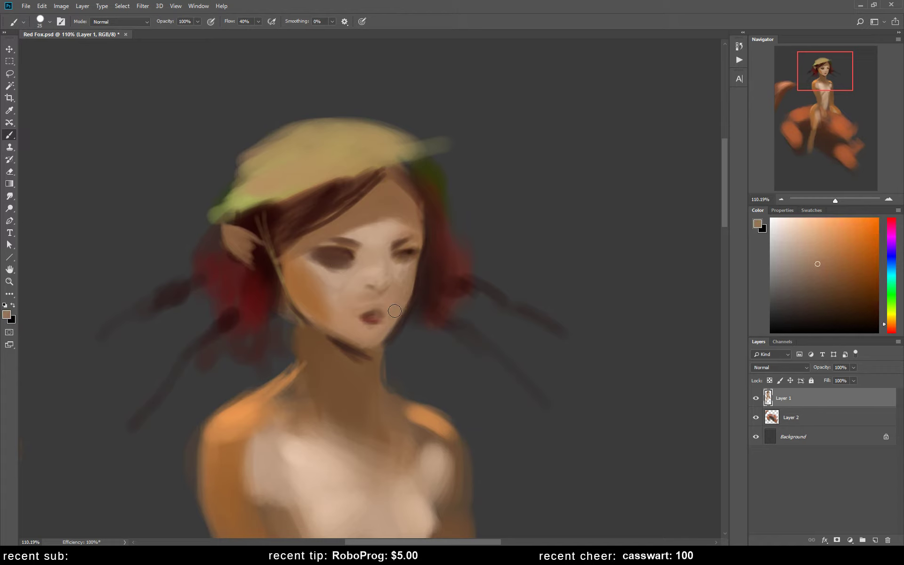
{"action": "left_click", "coordinate": [402, 279], "text": "alt"}
{"action": "left_click", "coordinate": [420, 271], "text": "alt"}
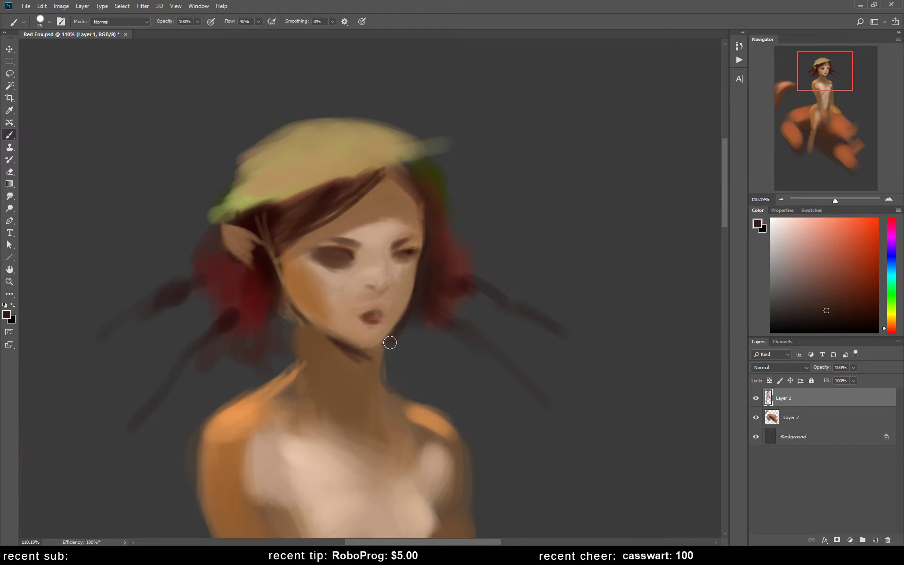
{"action": "left_click", "coordinate": [418, 204], "text": "alt"}
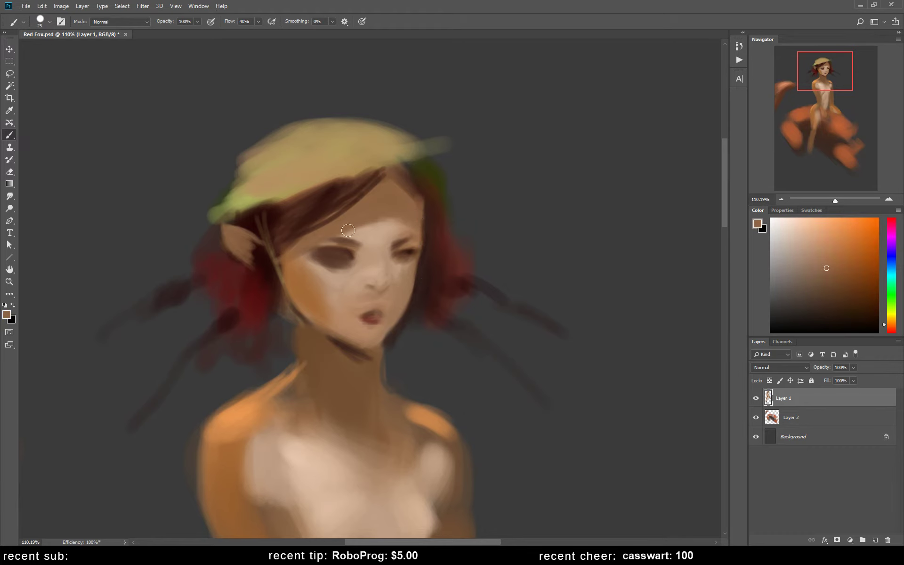
{"action": "left_click", "coordinate": [285, 266], "text": "alt"}
{"action": "left_click_drag", "start_coordinate": [278, 254], "coordinate": [290, 281]}
{"action": "left_click", "coordinate": [349, 347], "text": "alt"}
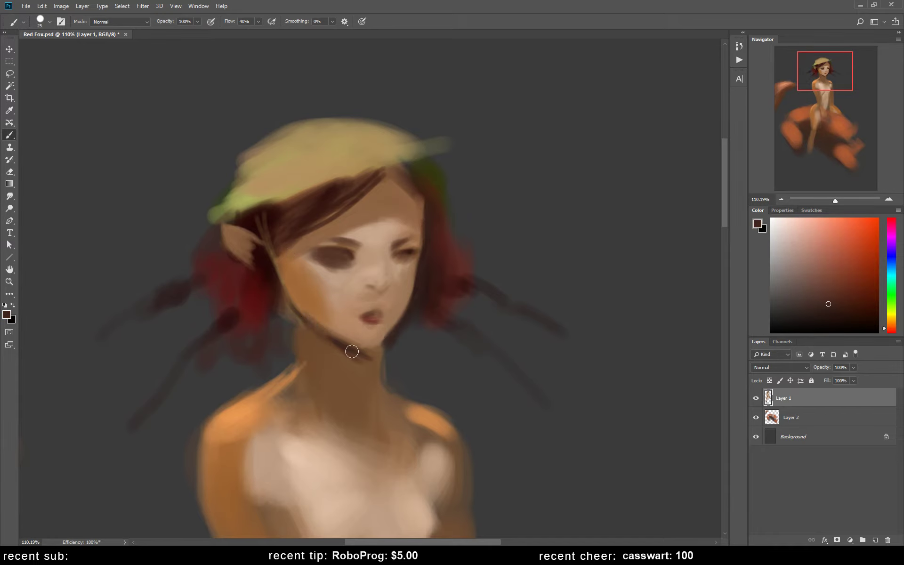
{"action": "left_click", "coordinate": [313, 332], "text": "alt"}
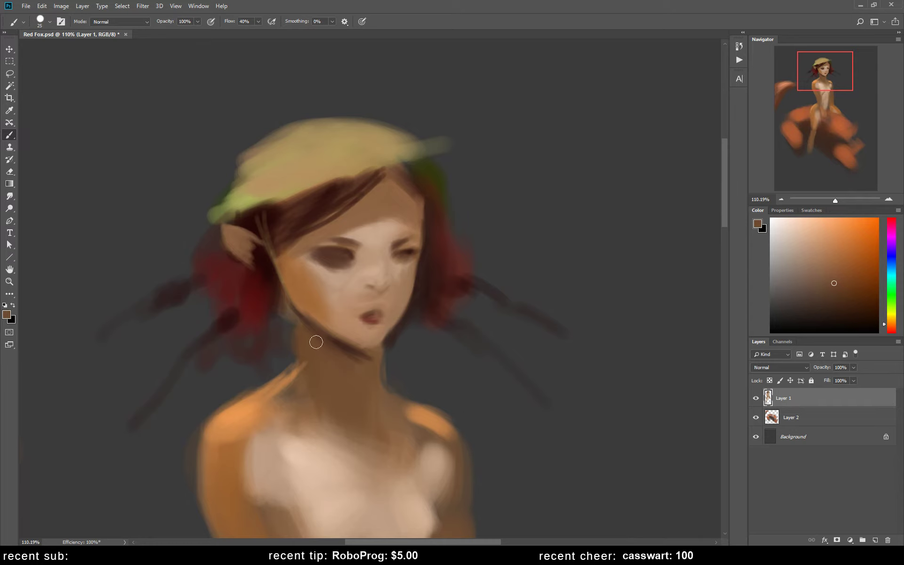
Step: With a smaller eraser, remove the dark shading beside the neck, then mirror the canvas horizontally
{"action": "key", "text": "e"}
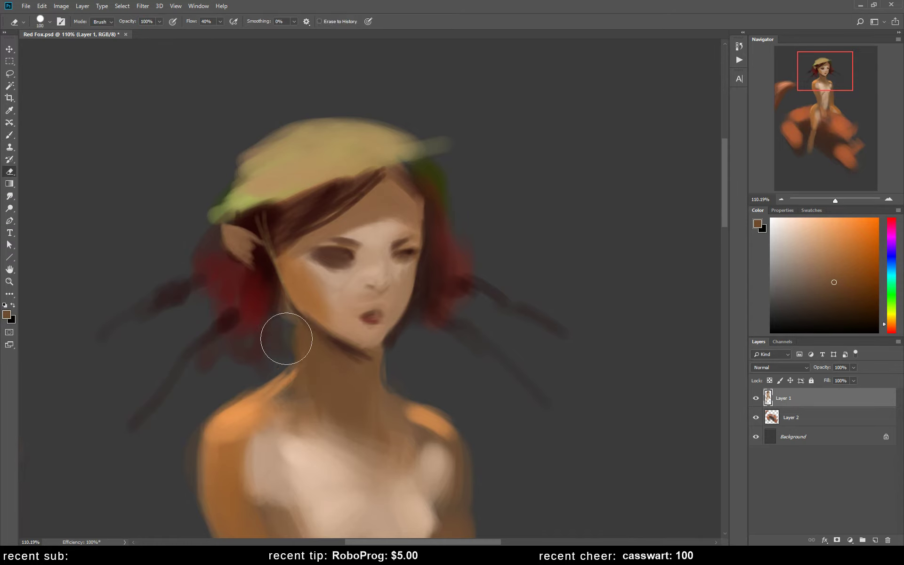
{"action": "key", "text": "bracketleft"}
{"action": "key", "text": "bracketleft"}
{"action": "key", "text": "bracketleft"}
{"action": "mouse_move", "coordinate": [281, 335]}
{"action": "left_mouse_down"}
{"action": "mouse_move", "coordinate": [262, 369]}
{"action": "mouse_move", "coordinate": [246, 360]}
{"action": "mouse_move", "coordinate": [278, 339]}
{"action": "mouse_move", "coordinate": [227, 386]}
{"action": "left_mouse_up"}
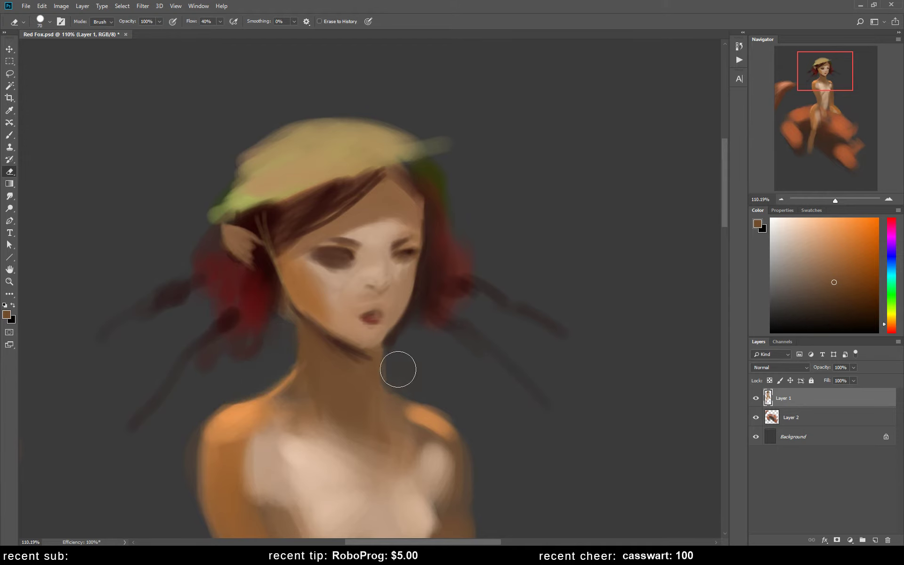
{"action": "mouse_move", "coordinate": [398, 370]}
{"action": "left_mouse_down"}
{"action": "mouse_move", "coordinate": [400, 353]}
{"action": "mouse_move", "coordinate": [398, 379]}
{"action": "mouse_move", "coordinate": [407, 389]}
{"action": "left_mouse_up"}
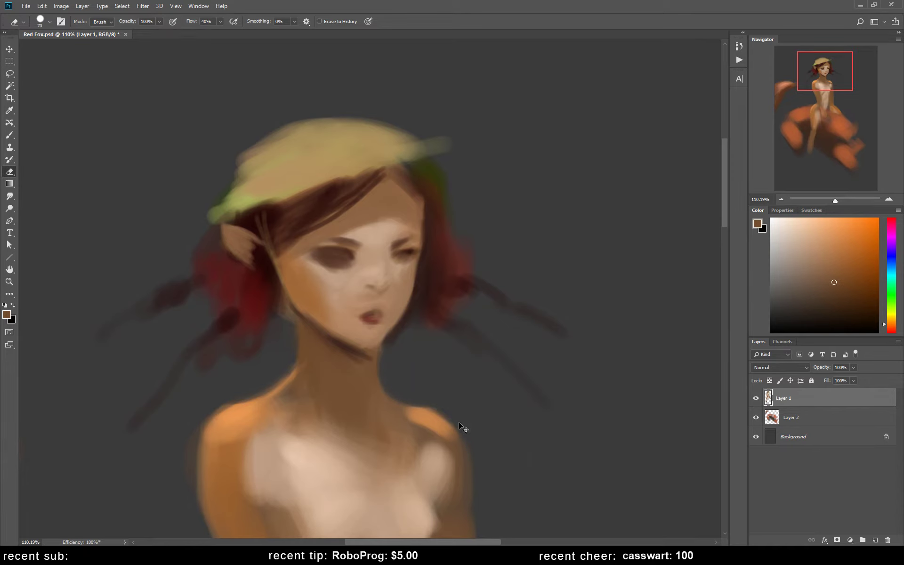
{"action": "key", "text": "ctrl+shift+h"}
Step: Add light tan strokes on the cheek, darken the left eye oval and paint a nostril shadow
{"action": "key", "text": "b"}
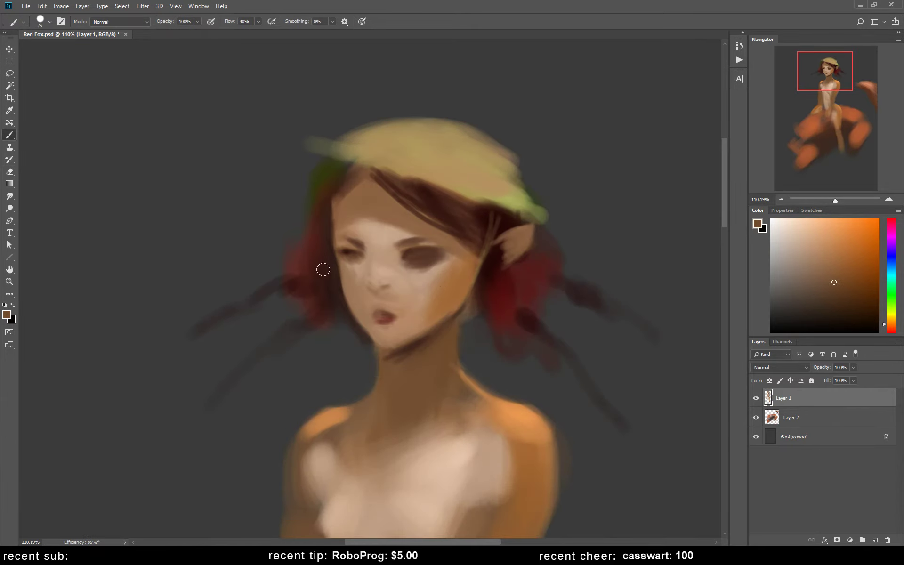
{"action": "left_click", "coordinate": [443, 282], "text": "alt"}
{"action": "left_click_drag", "start_coordinate": [358, 306], "coordinate": [342, 273]}
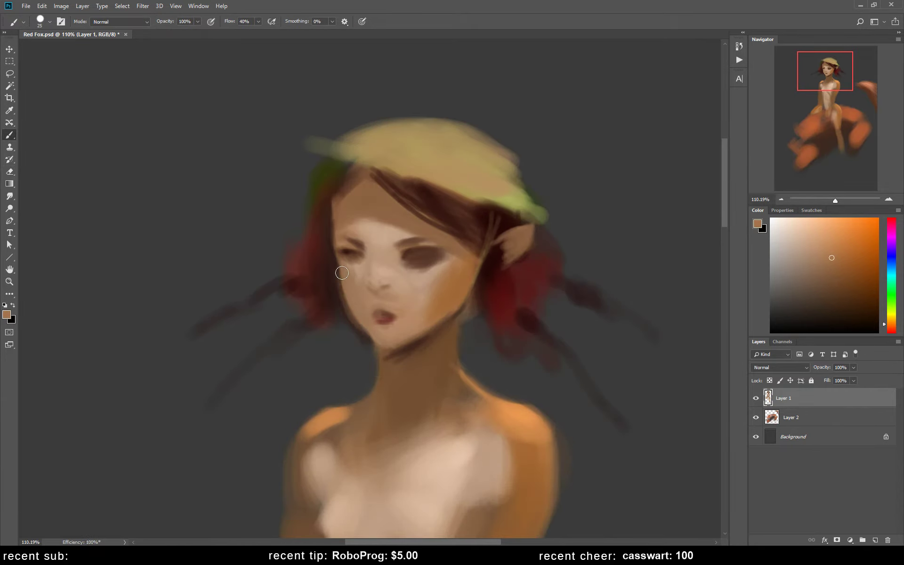
{"action": "left_click", "coordinate": [333, 264], "text": "alt"}
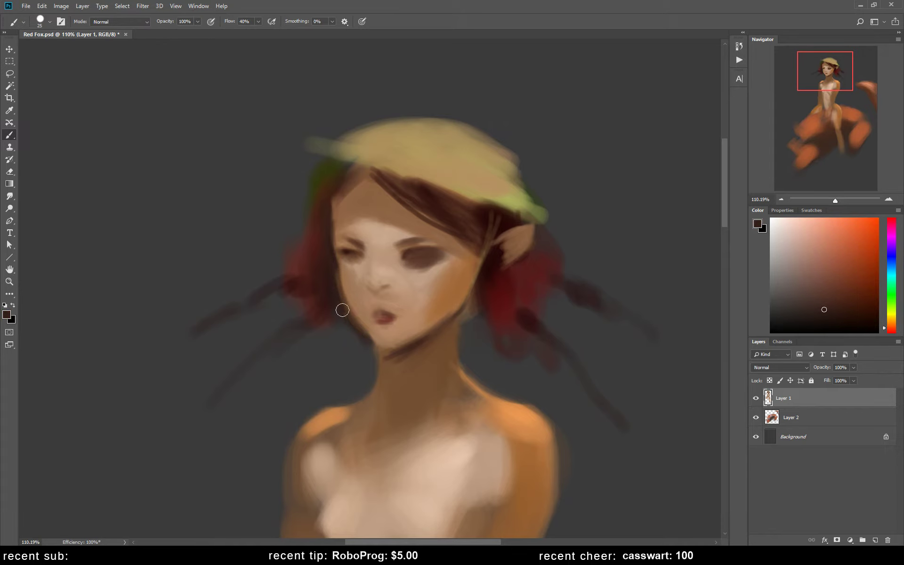
{"action": "left_click", "coordinate": [352, 256], "text": "alt"}
{"action": "left_click_drag", "start_coordinate": [352, 255], "coordinate": [351, 263]}
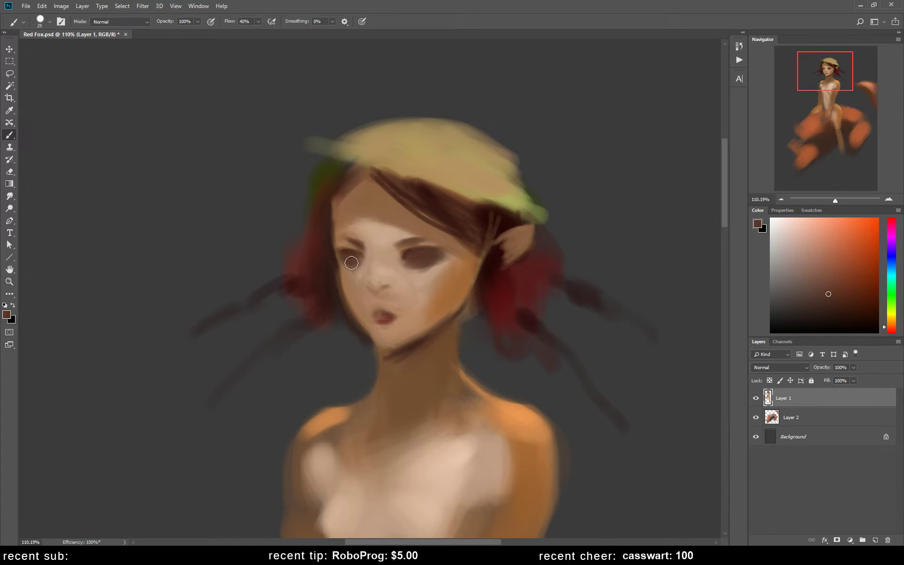
{"action": "left_click", "coordinate": [352, 263]}
{"action": "left_click_drag", "start_coordinate": [383, 291], "coordinate": [379, 289]}
Step: Darken and reshape the lips with dark brown sampled from the nose shadow
{"action": "left_click", "coordinate": [398, 291], "text": "alt"}
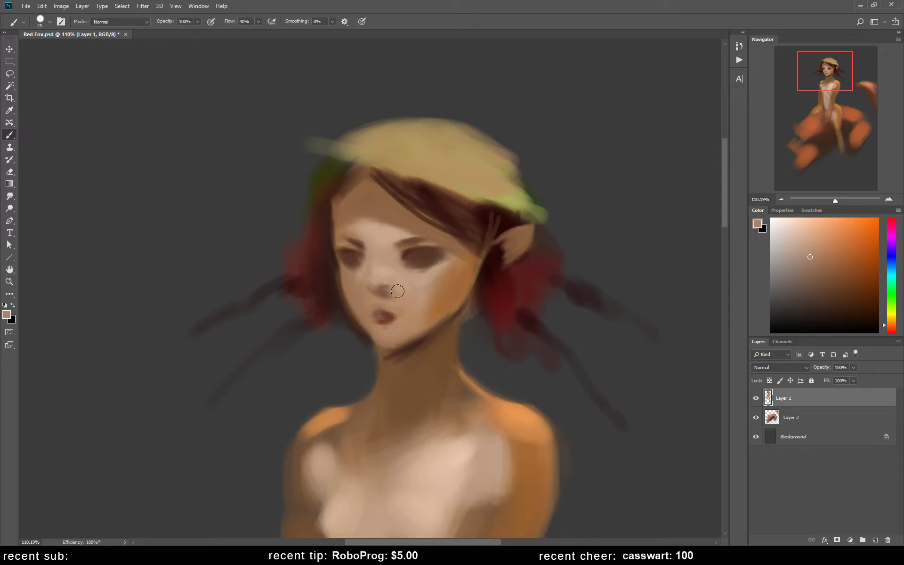
{"action": "left_click", "coordinate": [383, 224], "text": "alt"}
{"action": "left_click", "coordinate": [385, 293], "text": "alt"}
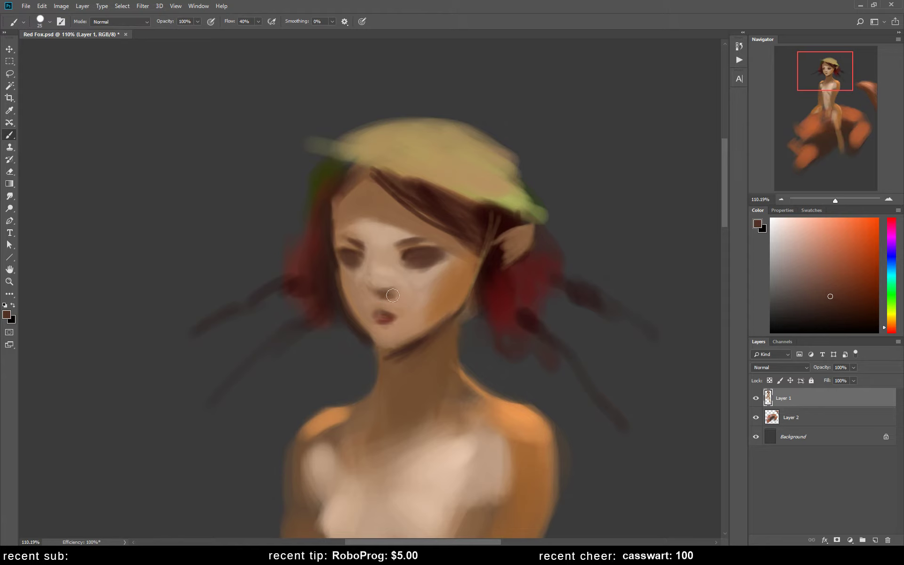
{"action": "left_click", "coordinate": [393, 314], "text": "alt"}
{"action": "left_click_drag", "start_coordinate": [386, 314], "coordinate": [401, 319]}
Step: Darken the forehead skin along the hairline, sampling browns and tans from the face
{"action": "left_click", "coordinate": [455, 280], "text": "alt"}
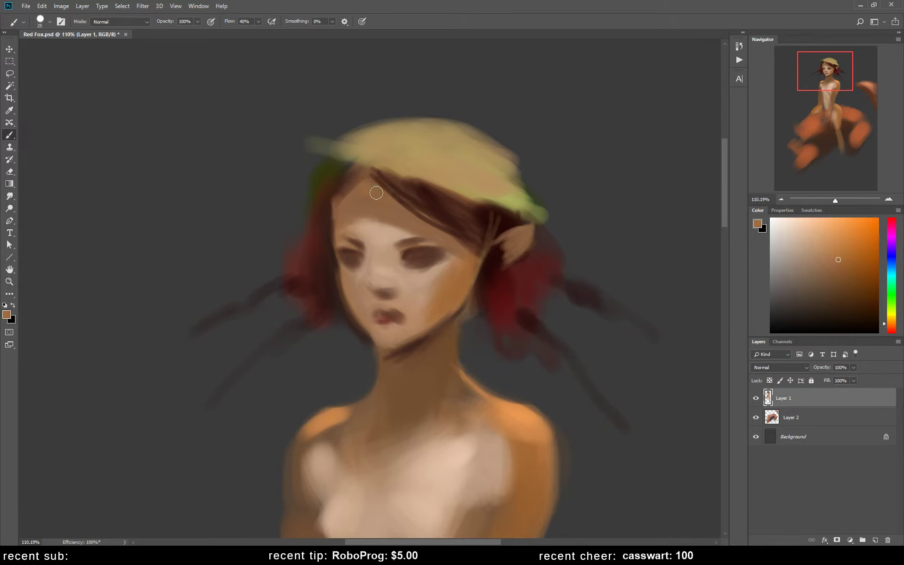
{"action": "left_click", "coordinate": [412, 380], "text": "alt"}
{"action": "left_click_drag", "start_coordinate": [363, 199], "coordinate": [396, 190]}
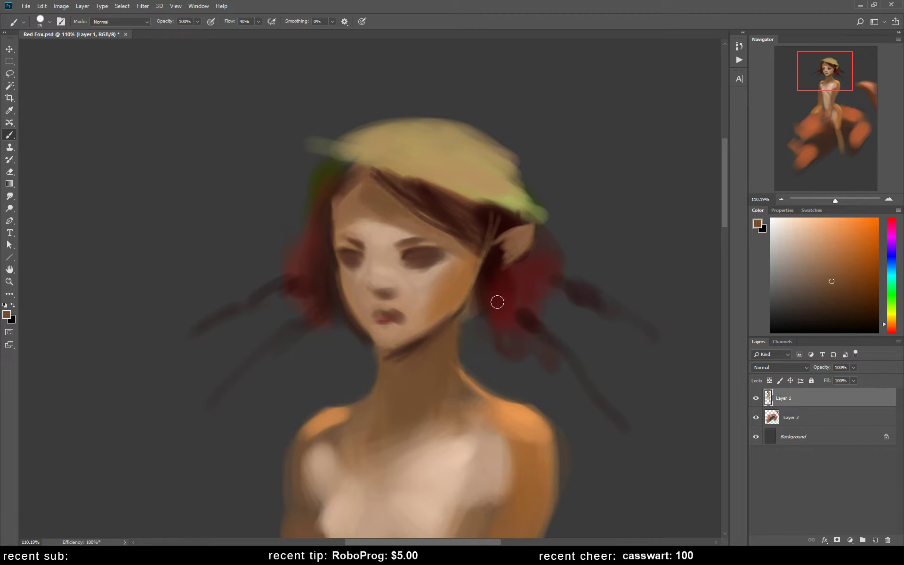
{"action": "left_click", "coordinate": [327, 243], "text": "alt"}
{"action": "left_click", "coordinate": [356, 243], "text": "alt"}
{"action": "left_click", "coordinate": [421, 253], "text": "alt"}
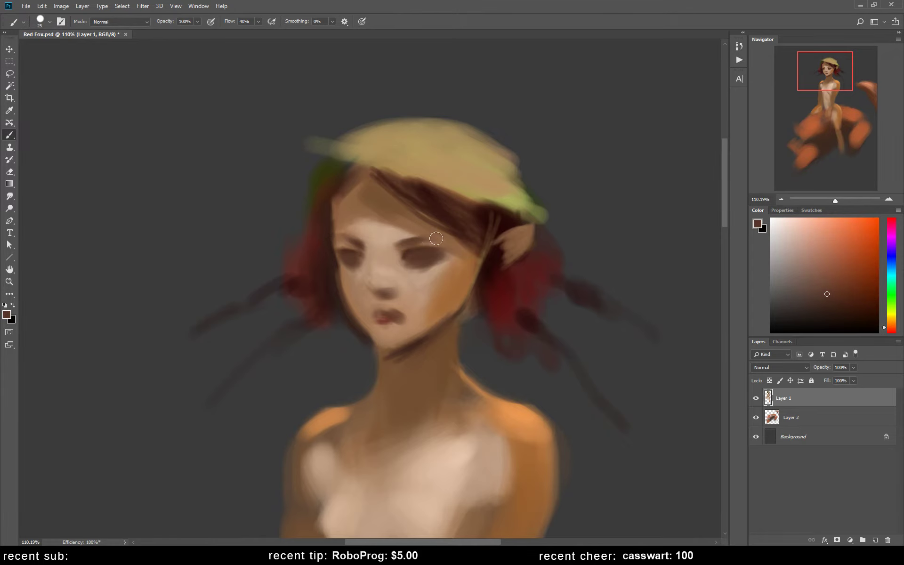
{"action": "left_click", "coordinate": [403, 234], "text": "alt"}
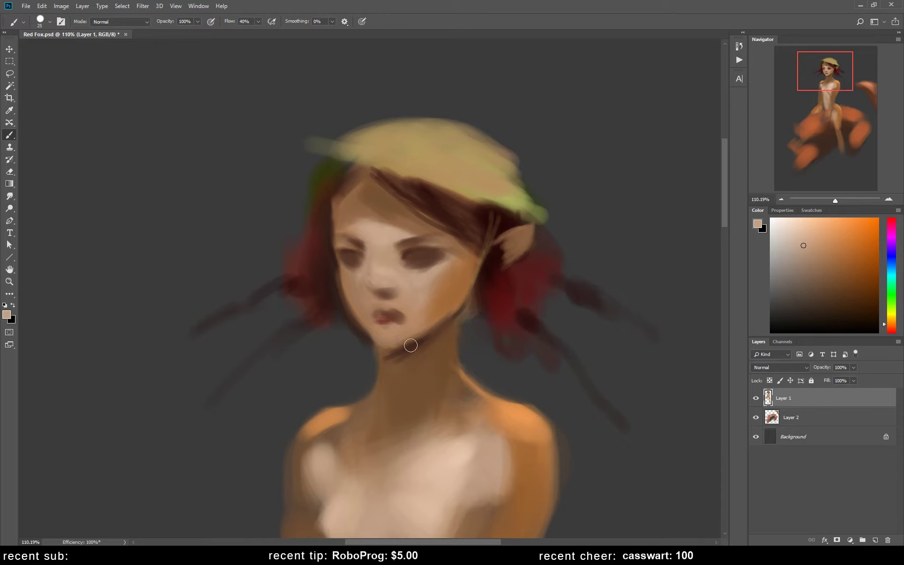
Step: Flip the canvas back and lighten the chin below the lips with sampled tan
{"action": "key", "text": "h"}
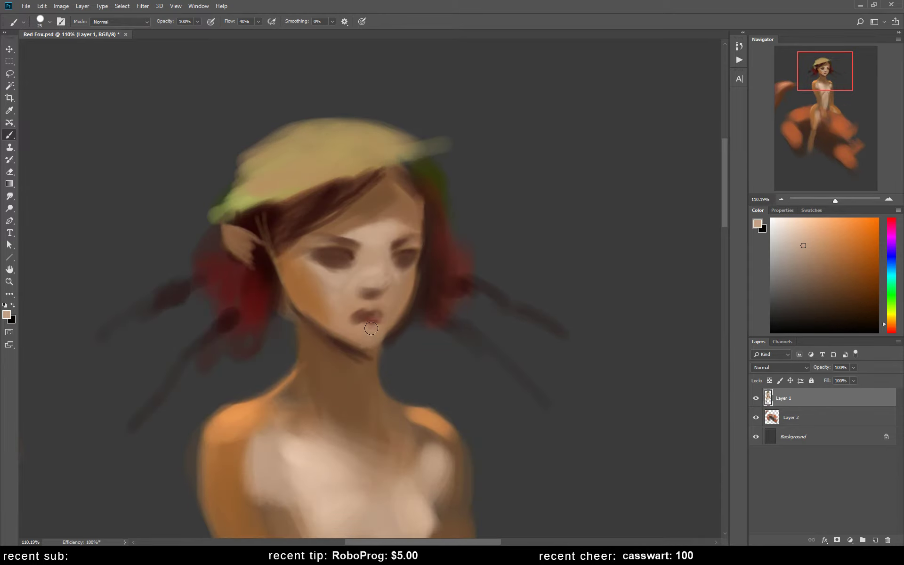
{"action": "left_click", "coordinate": [372, 316], "text": "alt"}
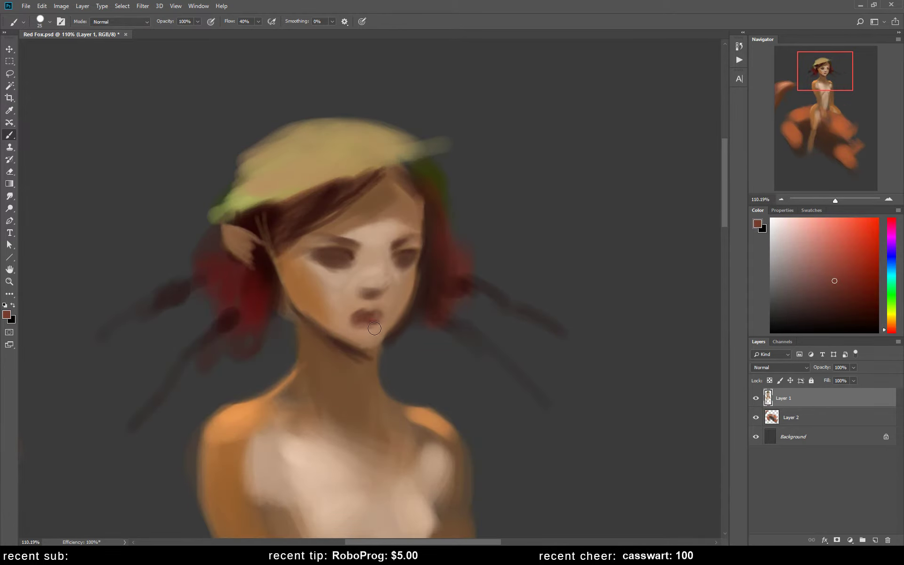
{"action": "left_click", "coordinate": [344, 323], "text": "alt"}
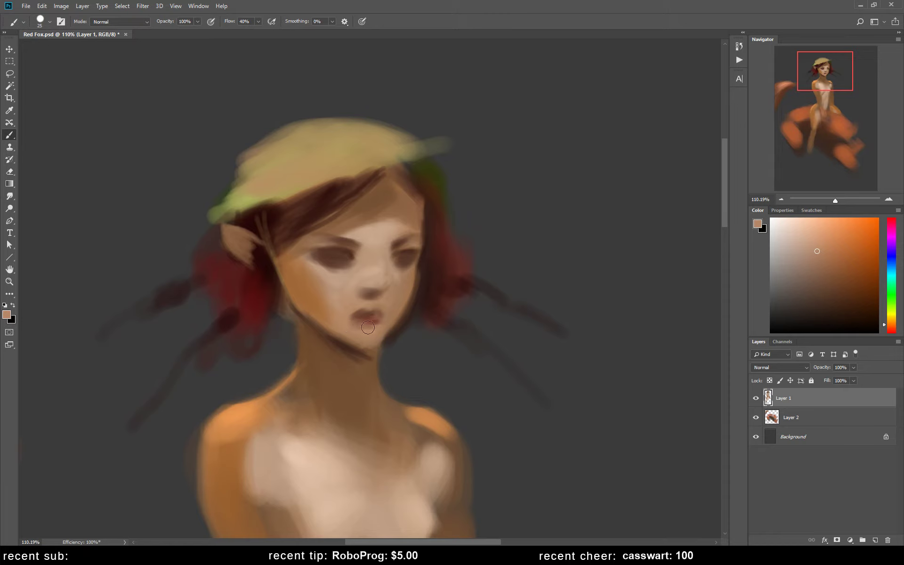
{"action": "left_click", "coordinate": [372, 301], "text": "alt"}
{"action": "left_click_drag", "start_coordinate": [356, 325], "coordinate": [374, 329]}
{"action": "left_click", "coordinate": [387, 337], "text": "alt"}
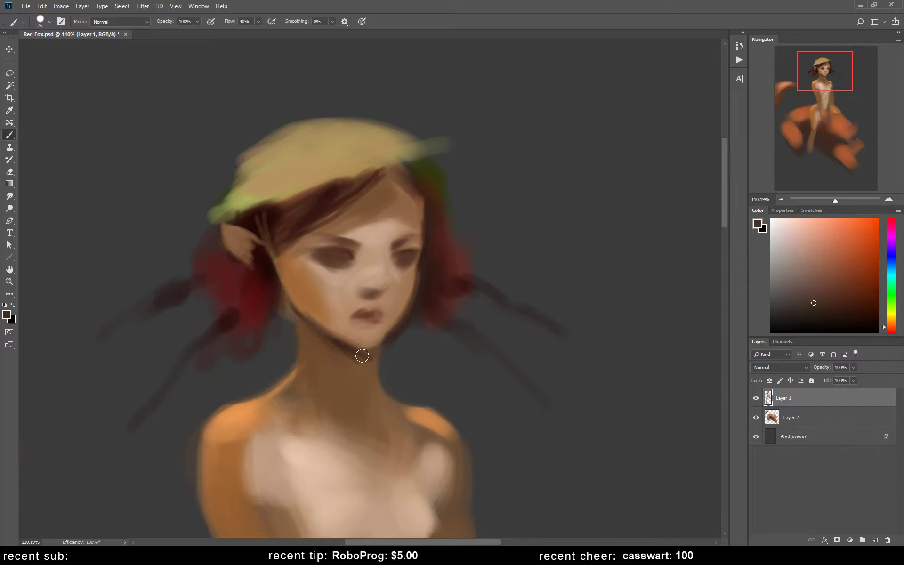
{"action": "left_click", "coordinate": [357, 339], "text": "alt"}
{"action": "mouse_move", "coordinate": [356, 339]}
{"action": "left_mouse_down"}
{"action": "mouse_move", "coordinate": [343, 335]}
{"action": "mouse_move", "coordinate": [364, 341]}
{"action": "left_mouse_up"}
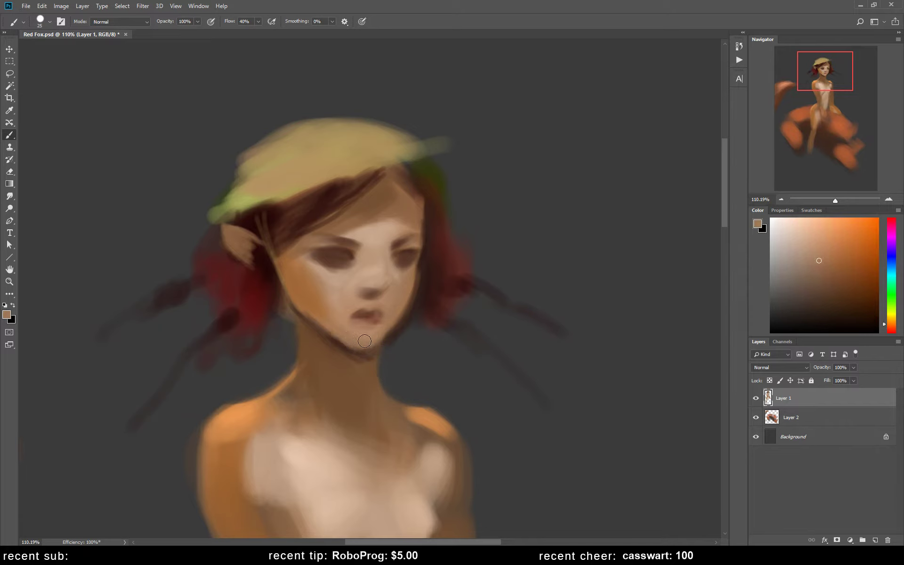
Step: Lighten the cheek, then shade the left cheek and jawline in a darker, more saturated brown
{"action": "left_click", "coordinate": [316, 262], "text": "alt"}
{"action": "left_click_drag", "start_coordinate": [309, 261], "coordinate": [340, 274]}
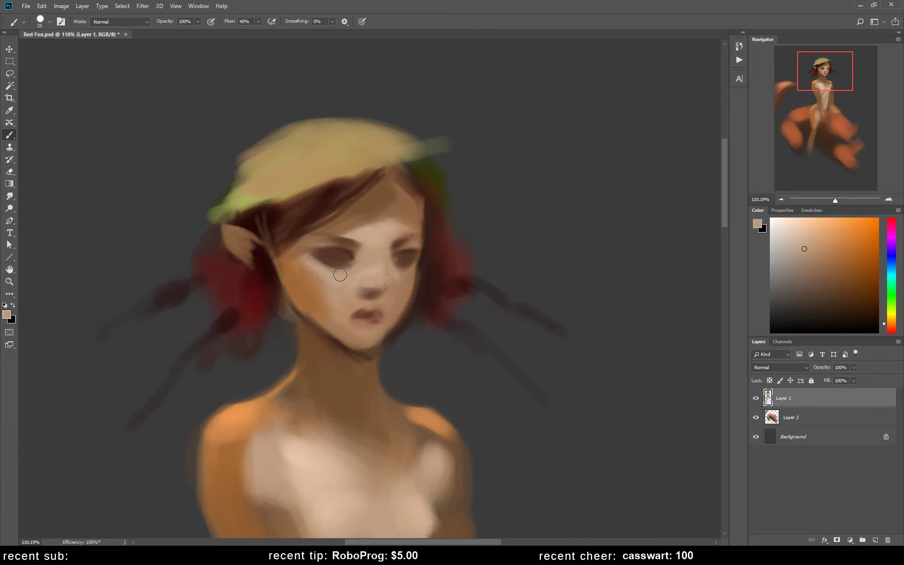
{"action": "left_click", "coordinate": [311, 270], "text": "alt"}
{"action": "left_click_drag", "start_coordinate": [836, 262], "coordinate": [837, 281]}
{"action": "left_click_drag", "start_coordinate": [283, 269], "coordinate": [319, 325]}
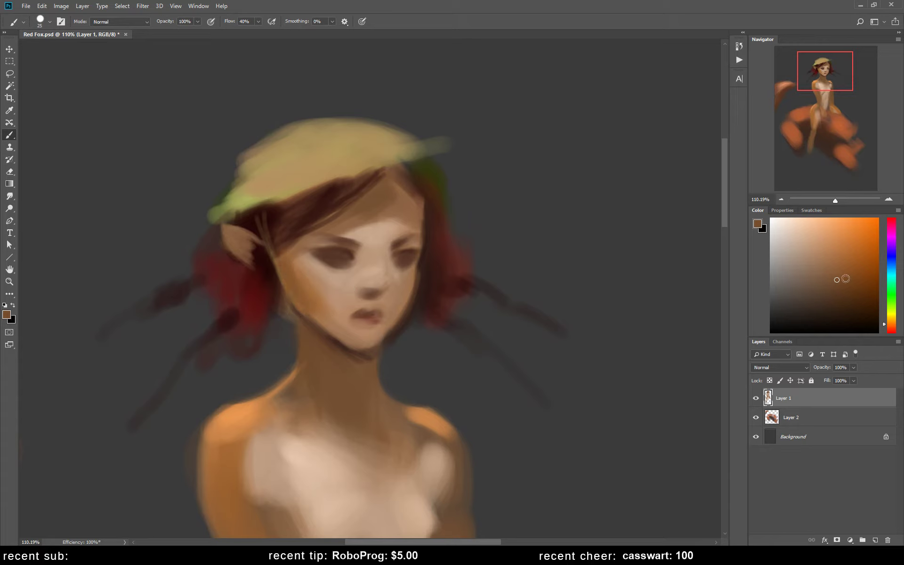
{"action": "left_click_drag", "start_coordinate": [837, 280], "coordinate": [852, 281]}
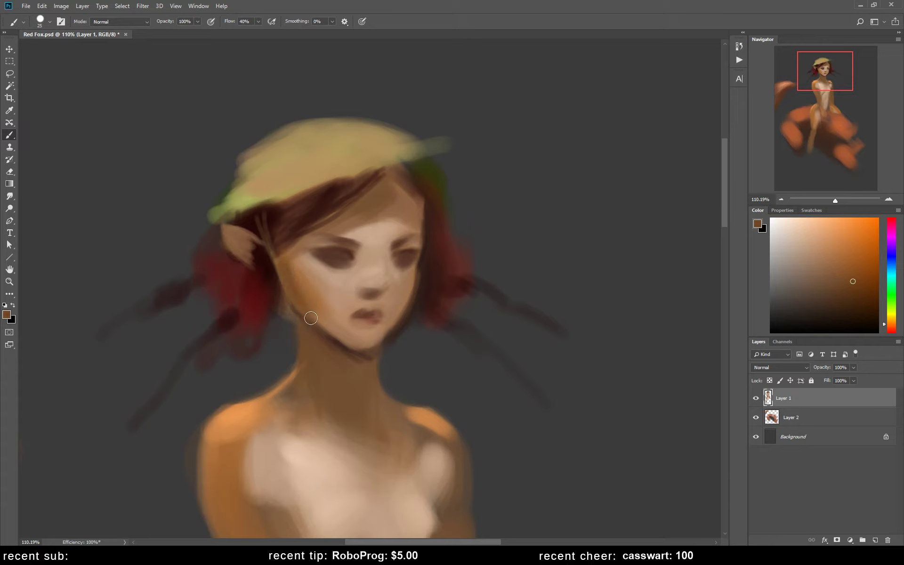
{"action": "left_click", "coordinate": [302, 288], "text": "alt"}
{"action": "mouse_move", "coordinate": [285, 259]}
{"action": "left_mouse_down"}
{"action": "mouse_move", "coordinate": [325, 302]}
{"action": "mouse_move", "coordinate": [315, 288]}
{"action": "left_mouse_up"}
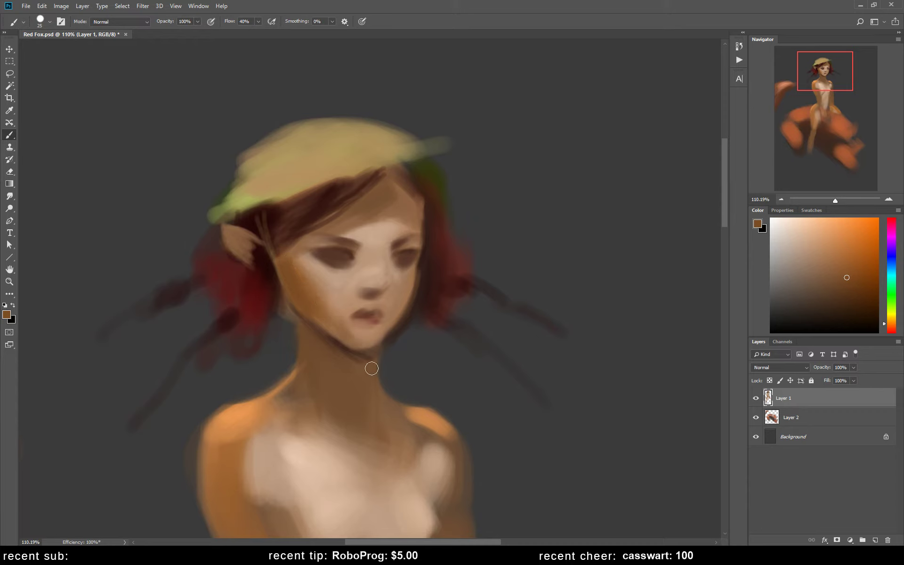
Step: Darken the forehead with soft brown strokes and blend lighter paint over the nose bridge
{"action": "left_click", "coordinate": [371, 337], "text": "alt"}
{"action": "left_click", "coordinate": [340, 368], "text": "alt"}
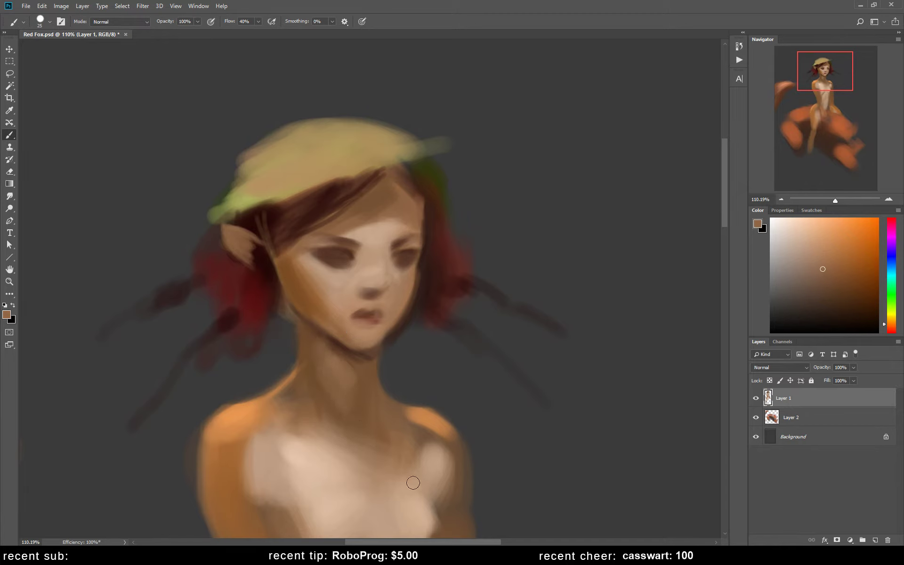
{"action": "left_click", "coordinate": [269, 285], "text": "alt"}
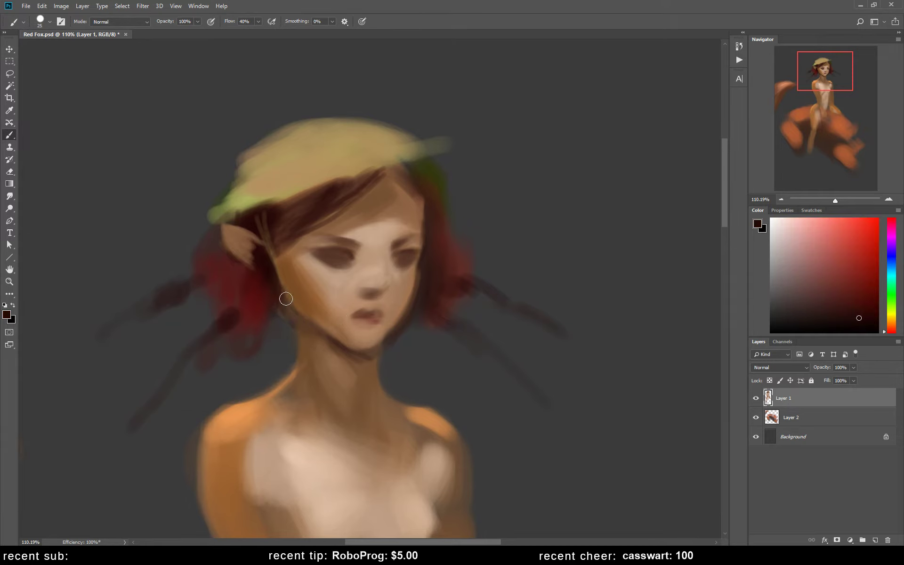
{"action": "left_click", "coordinate": [396, 200], "text": "alt"}
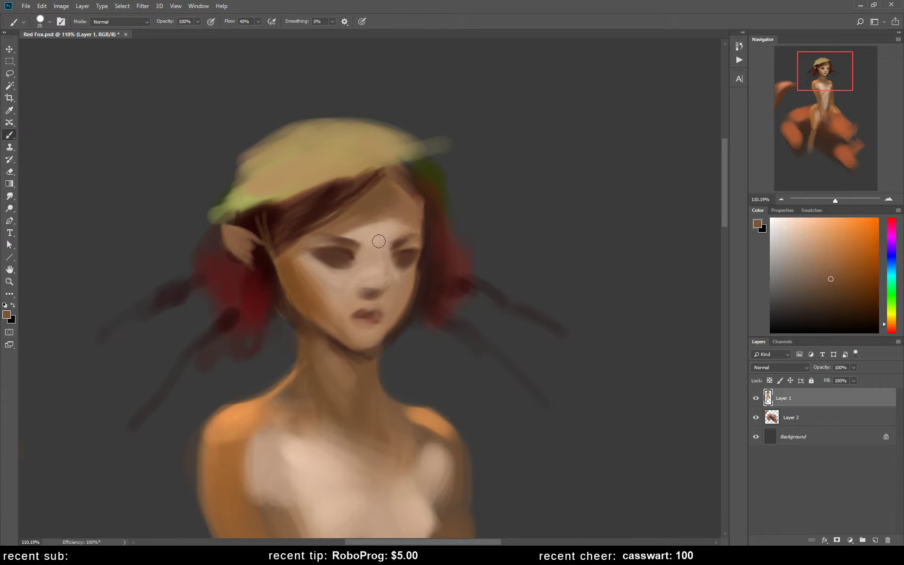
{"action": "left_click", "coordinate": [303, 289], "text": "alt"}
{"action": "left_click_drag", "start_coordinate": [370, 225], "coordinate": [391, 220]}
{"action": "left_click", "coordinate": [372, 279], "text": "alt"}
{"action": "left_click_drag", "start_coordinate": [366, 284], "coordinate": [377, 263]}
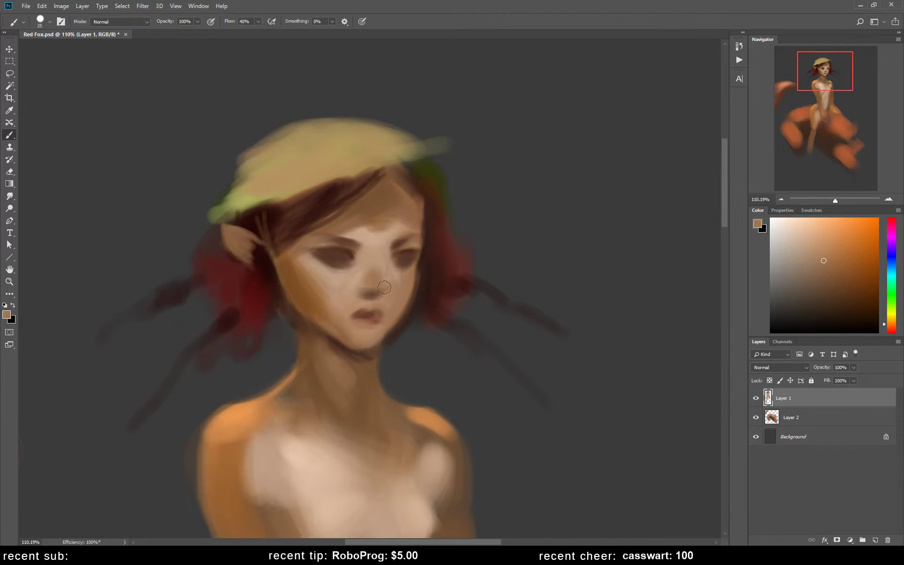
Step: On the mirrored canvas, lay a faint beige stroke over the cheek and reshape the right eye's inner corner
{"action": "left_click", "coordinate": [399, 279], "text": "alt"}
{"action": "left_click", "coordinate": [808, 236]}
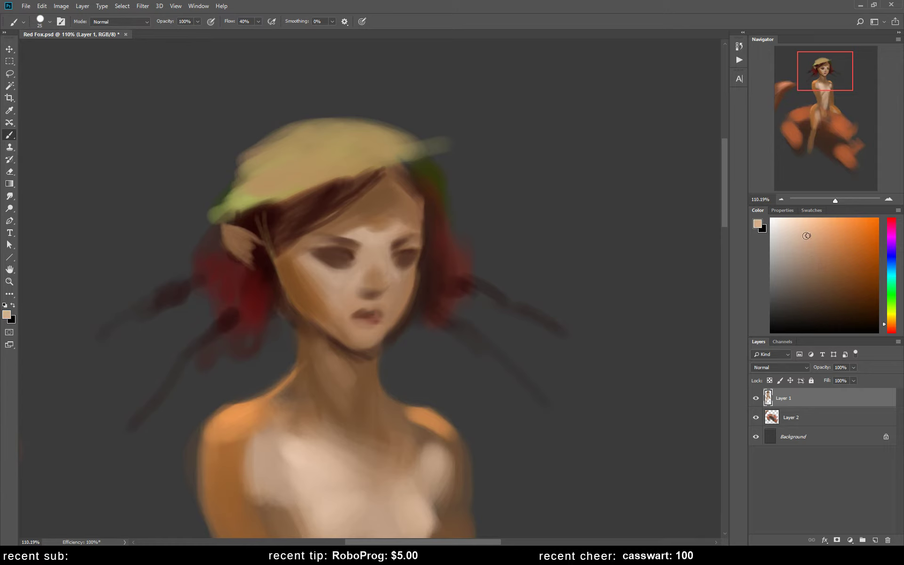
{"action": "left_click", "coordinate": [396, 287], "text": "alt"}
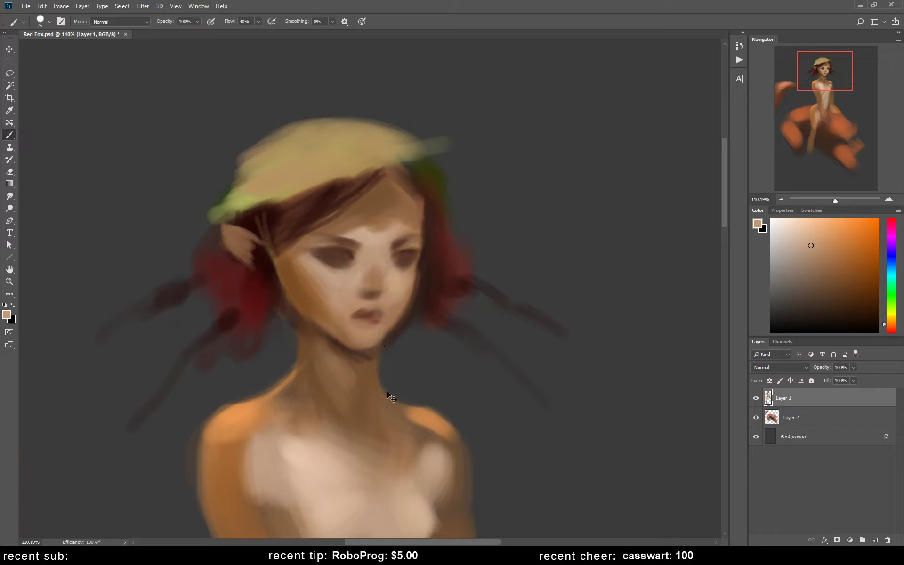
{"action": "key", "text": "ctrl+shift+h"}
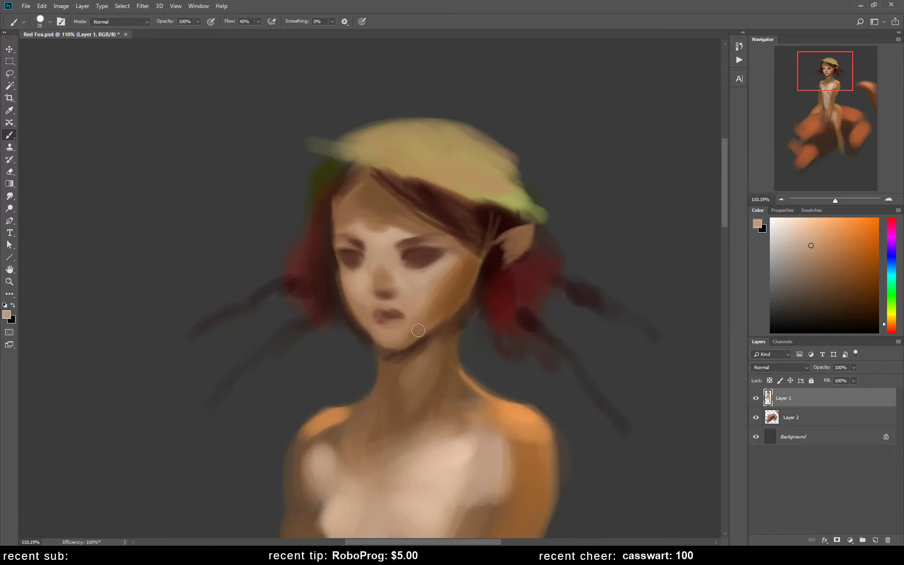
{"action": "left_click_drag", "start_coordinate": [400, 285], "coordinate": [435, 297]}
{"action": "left_click", "coordinate": [395, 243], "text": "alt"}
{"action": "left_click_drag", "start_coordinate": [404, 262], "coordinate": [401, 250]}
Step: Pick lighter brow and peach skin tones, flip back, and brighten the chin and jaw below the lip
{"action": "left_click", "coordinate": [363, 256], "text": "alt"}
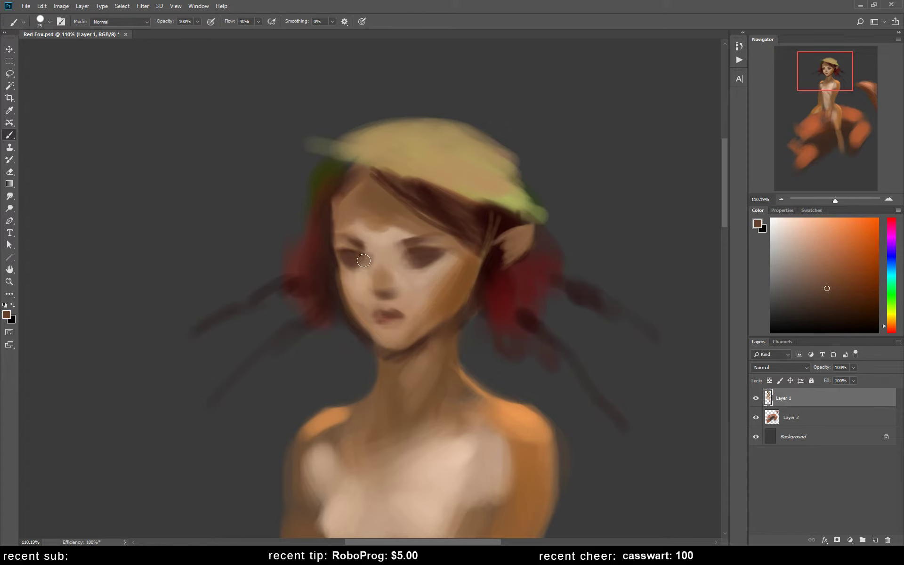
{"action": "left_click", "coordinate": [376, 253], "text": "alt"}
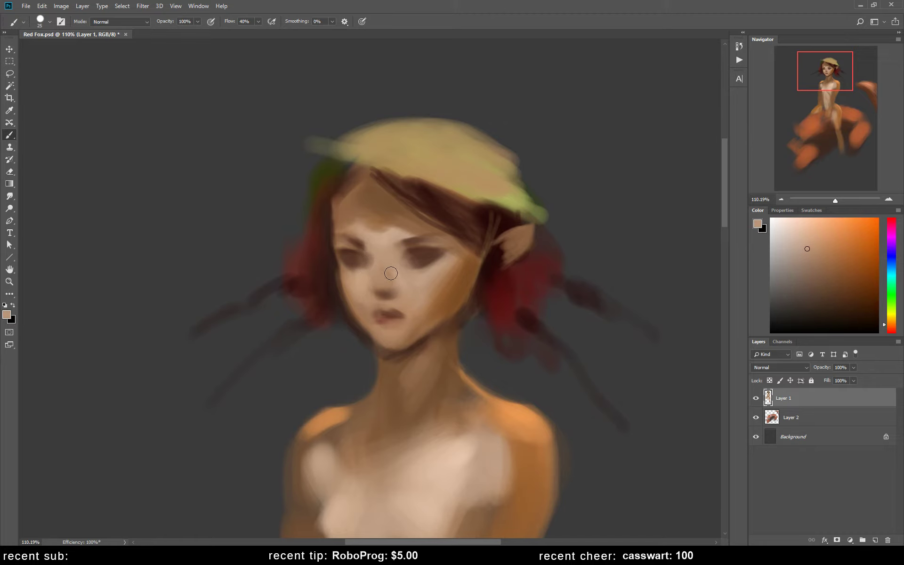
{"action": "left_click", "coordinate": [385, 234], "text": "alt"}
{"action": "left_click_drag", "start_coordinate": [388, 232], "coordinate": [384, 249]}
{"action": "left_click", "coordinate": [803, 219]}
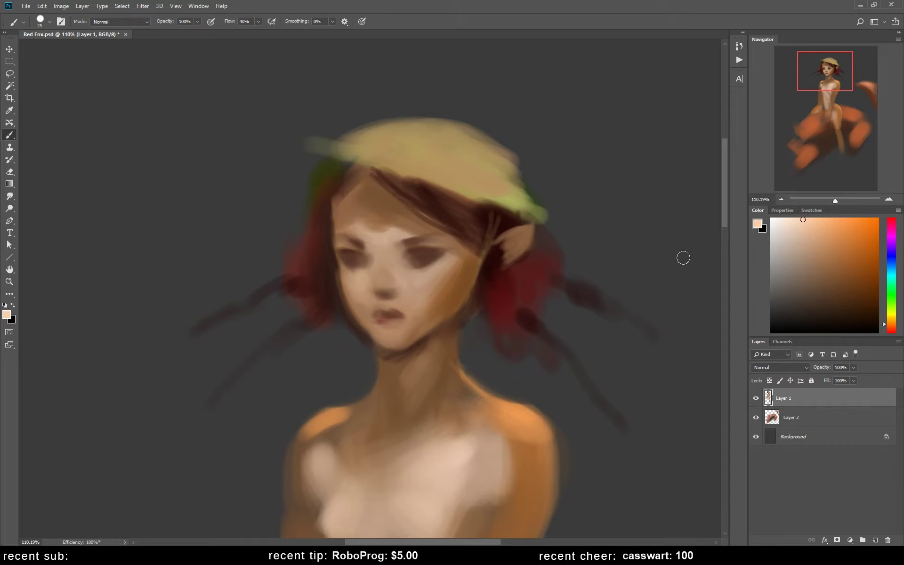
{"action": "left_click", "coordinate": [381, 278], "text": "alt"}
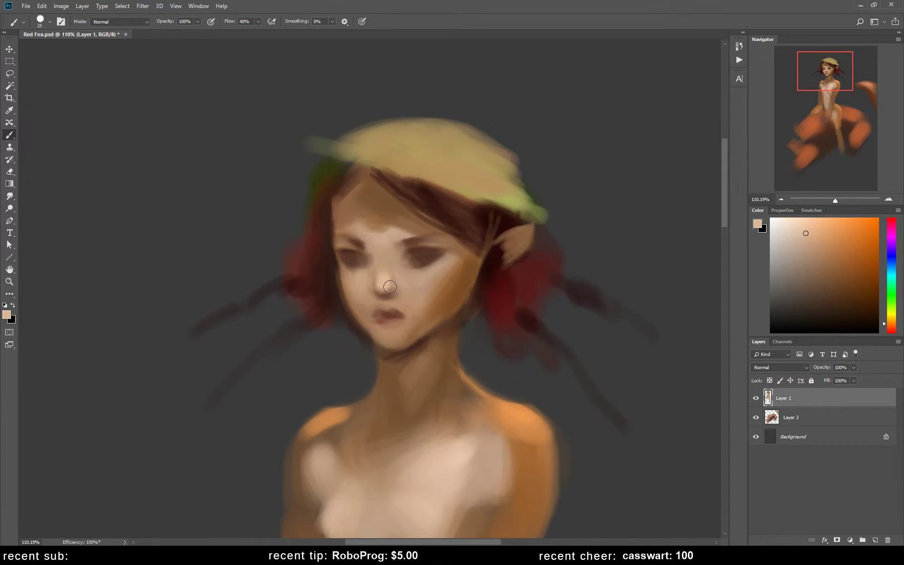
{"action": "left_click", "coordinate": [389, 278], "text": "alt"}
{"action": "key", "text": "ctrl+shift+h"}
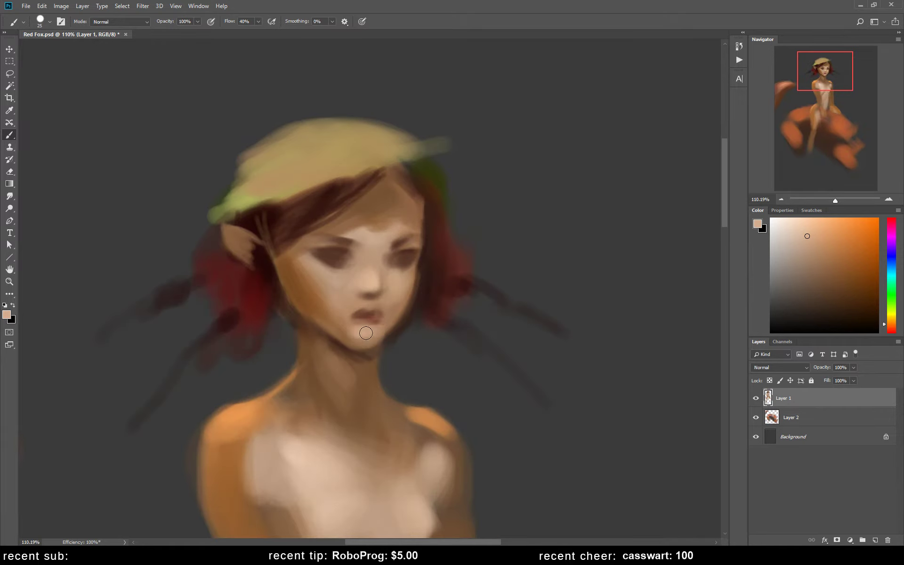
{"action": "mouse_move", "coordinate": [366, 333]}
{"action": "left_mouse_down"}
{"action": "mouse_move", "coordinate": [389, 333]}
{"action": "mouse_move", "coordinate": [373, 322]}
{"action": "left_mouse_up"}
Step: Darken both eye sockets with a small near-black brush, then zoom out to see more of the figure
{"action": "left_click", "coordinate": [362, 312], "text": "alt"}
{"action": "key", "text": "bracketleft"}
{"action": "key", "text": "bracketleft"}
{"action": "key", "text": "bracketleft"}
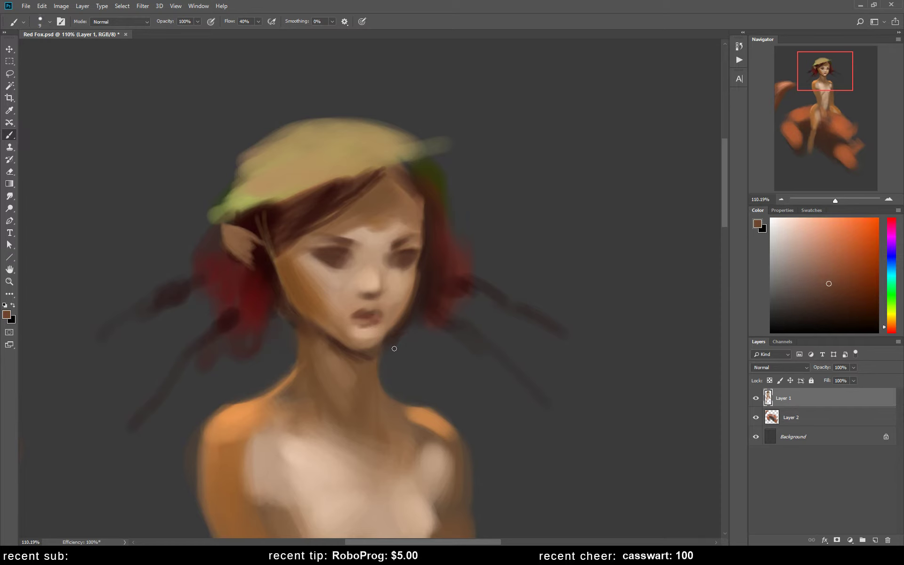
{"action": "left_click", "coordinate": [344, 252], "text": "alt"}
{"action": "key", "text": "bracketright"}
{"action": "key", "text": "bracketright"}
{"action": "key", "text": "bracketright"}
{"action": "mouse_move", "coordinate": [328, 254]}
{"action": "left_mouse_down"}
{"action": "mouse_move", "coordinate": [339, 257]}
{"action": "mouse_move", "coordinate": [316, 254]}
{"action": "mouse_move", "coordinate": [337, 259]}
{"action": "left_mouse_up"}
{"action": "left_click_drag", "start_coordinate": [397, 257], "coordinate": [408, 261]}
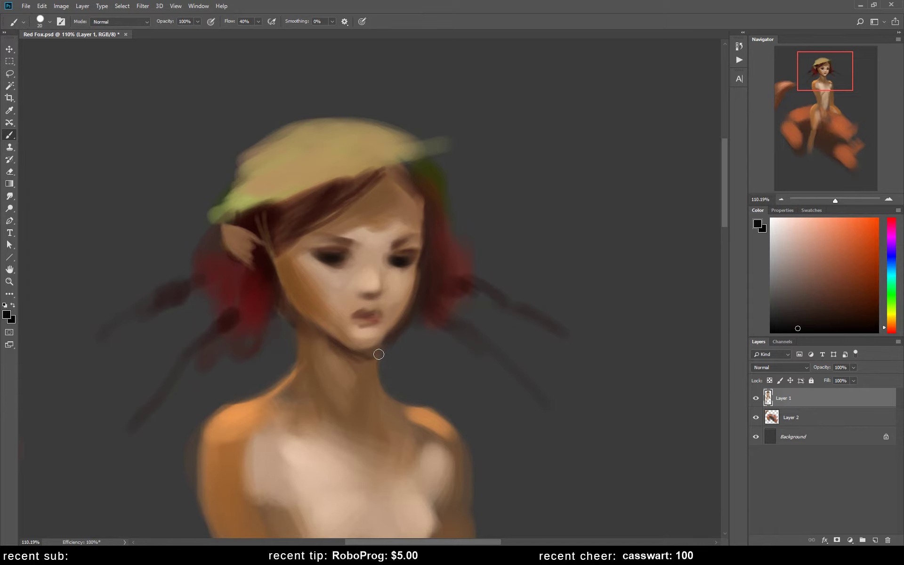
{"action": "key", "text": "z"}
{"action": "left_click", "coordinate": [384, 353], "text": "alt"}
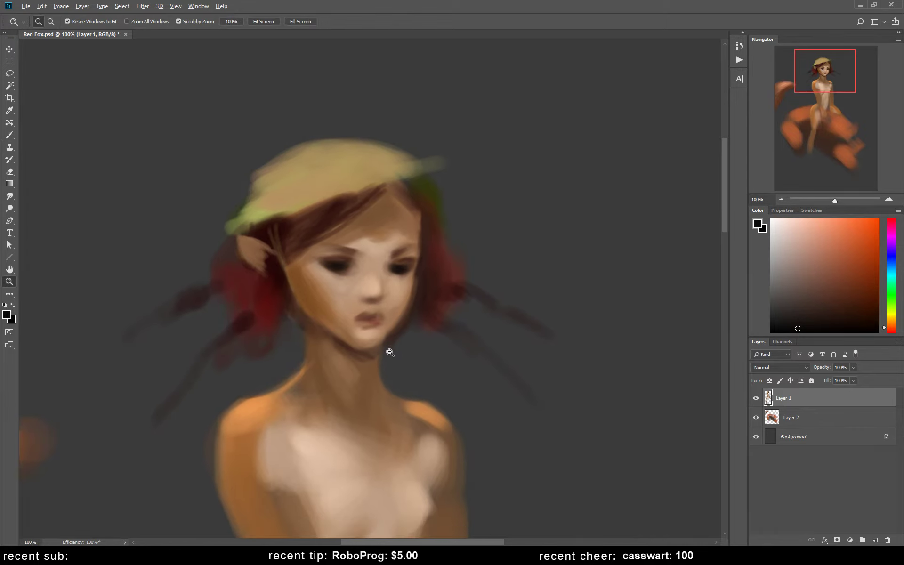
Step: Zoom out further and work sampled light and orange-brown skin tones around the mouth and cheeks
{"action": "left_click", "coordinate": [389, 353], "text": "alt"}
{"action": "key", "text": "b"}
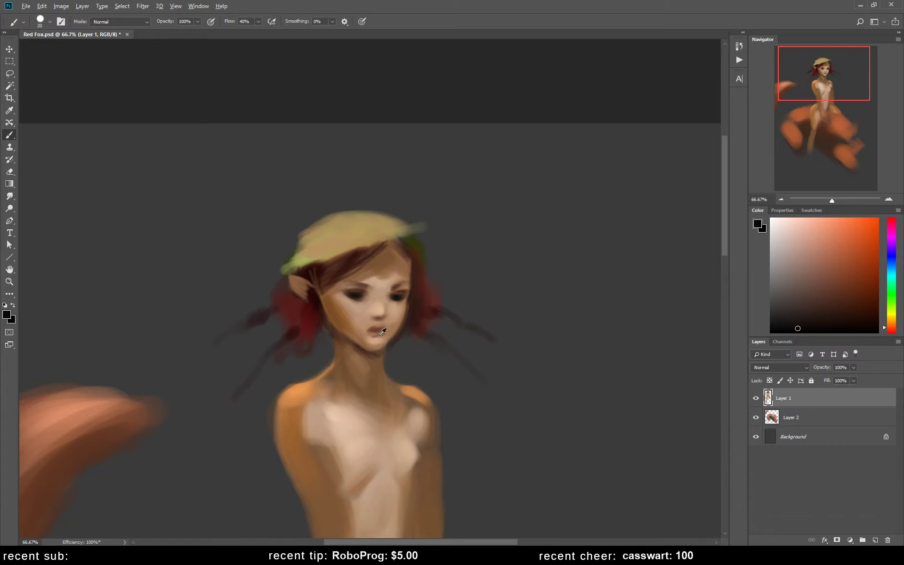
{"action": "left_click", "coordinate": [376, 324], "text": "alt"}
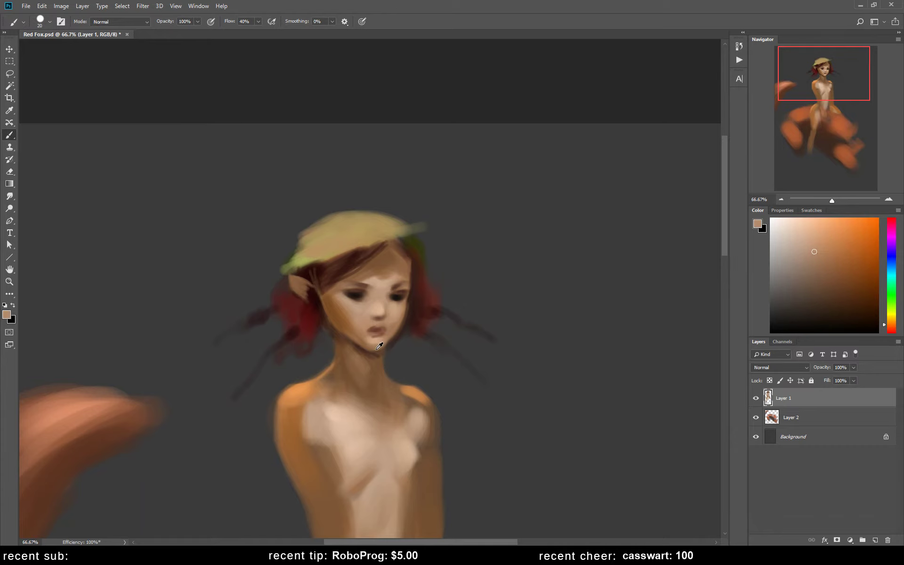
{"action": "left_click", "coordinate": [366, 296], "text": "alt"}
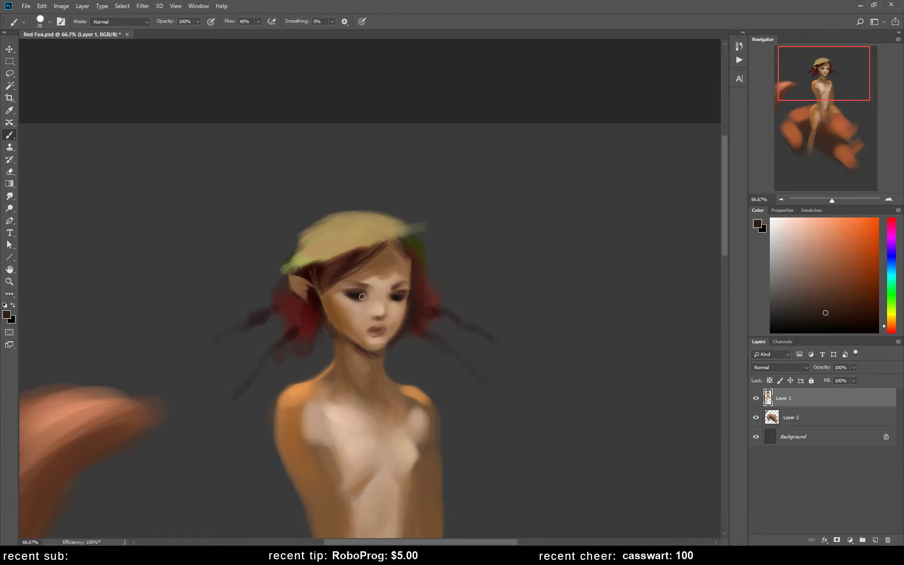
{"action": "left_click", "coordinate": [366, 296], "text": "alt"}
{"action": "left_click", "coordinate": [356, 323], "text": "alt"}
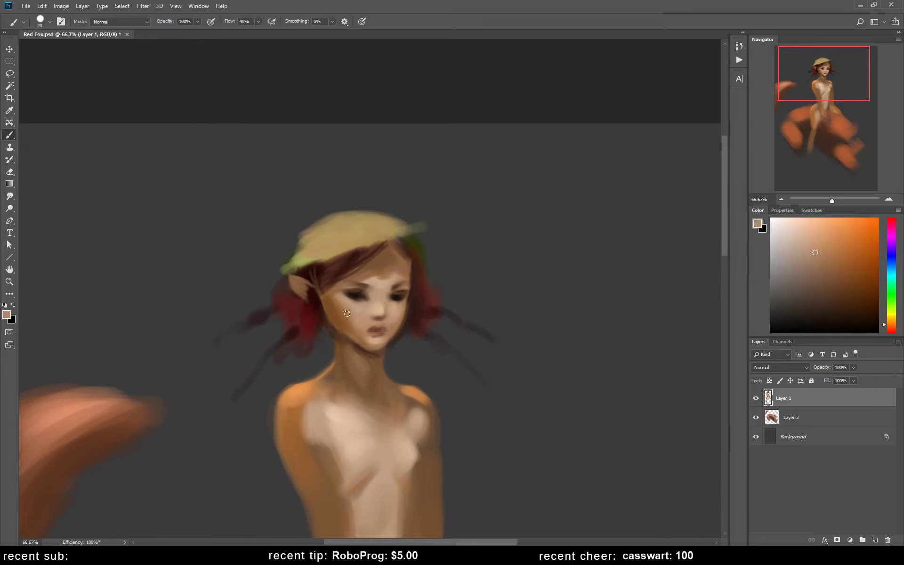
{"action": "left_click", "coordinate": [346, 316], "text": "alt"}
{"action": "left_click", "coordinate": [373, 301], "text": "alt"}
{"action": "left_click", "coordinate": [376, 316], "text": "alt"}
{"action": "left_click", "coordinate": [369, 313], "text": "alt"}
Step: On the mirrored canvas, refine the mouth and cheek with alternating darker and lighter sampled browns
{"action": "key", "text": "h"}
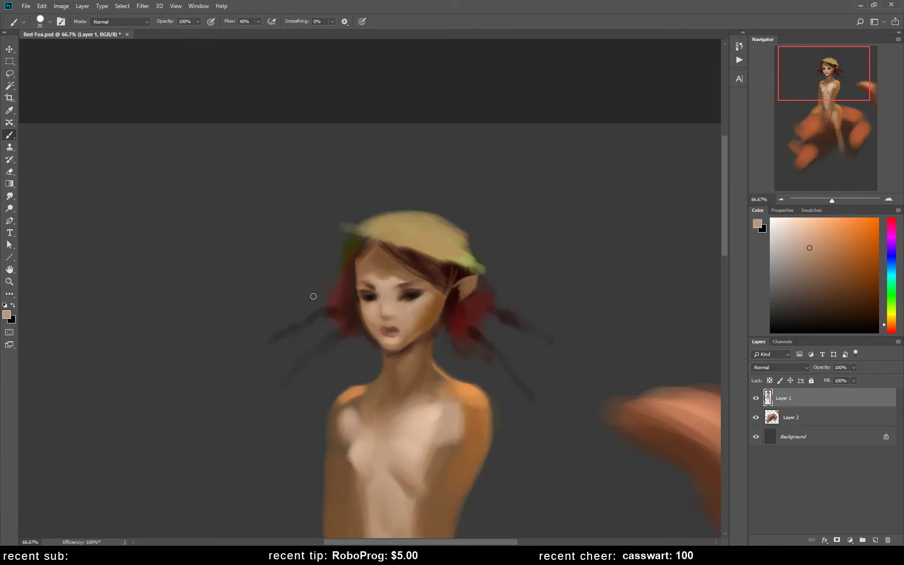
{"action": "left_click", "coordinate": [433, 325], "text": "alt"}
{"action": "left_click", "coordinate": [394, 319], "text": "alt"}
{"action": "left_click", "coordinate": [393, 325], "text": "alt"}
{"action": "left_click", "coordinate": [394, 328], "text": "alt"}
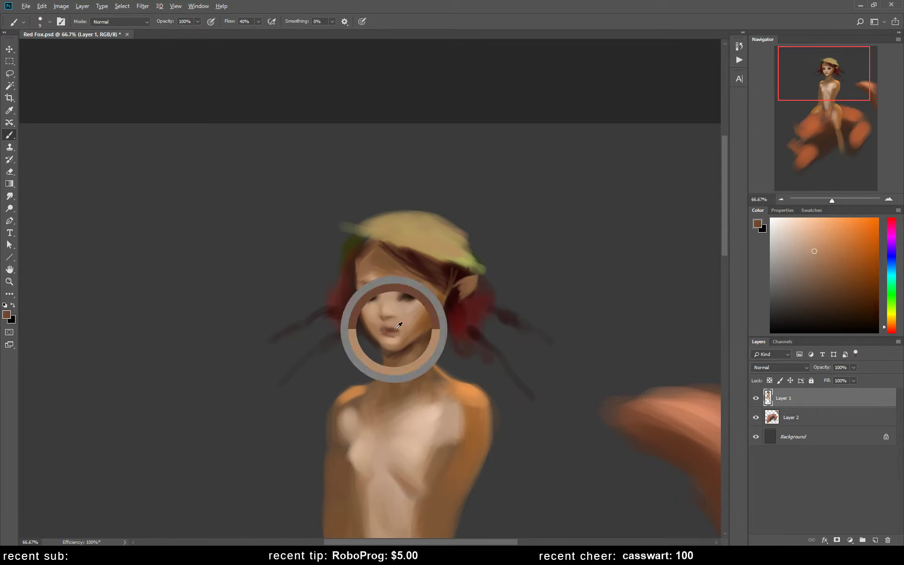
{"action": "left_click", "coordinate": [391, 328], "text": "alt"}
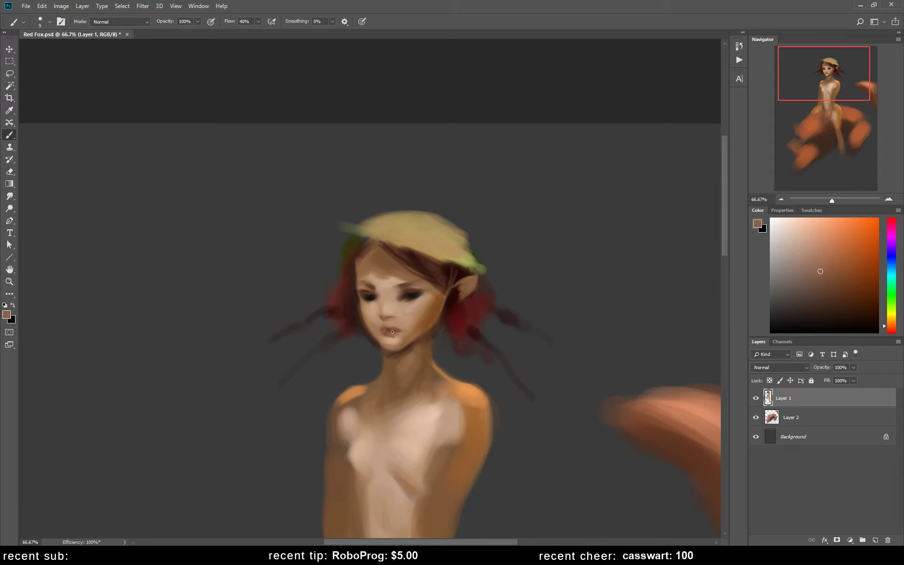
{"action": "left_click", "coordinate": [385, 326], "text": "alt"}
{"action": "left_click", "coordinate": [370, 320], "text": "alt"}
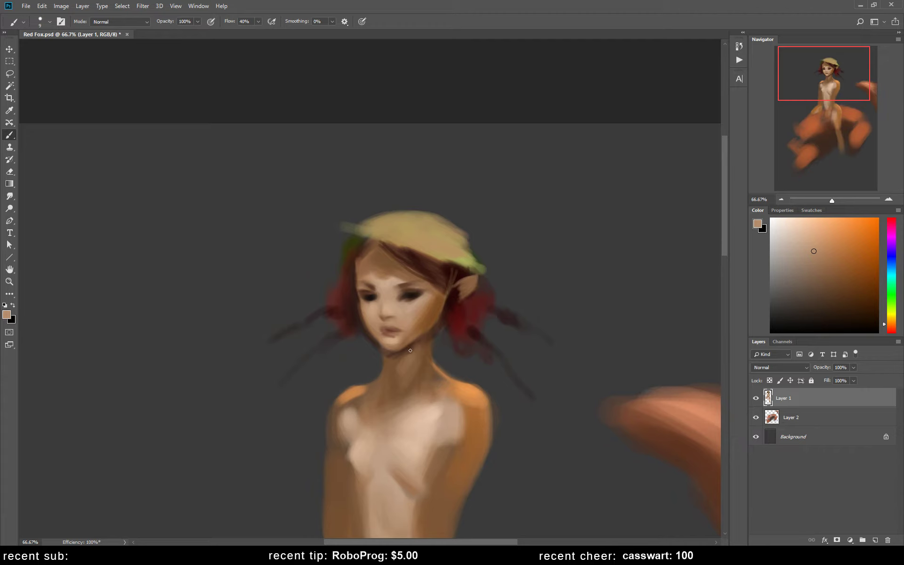
Step: Lasso the girl's head, nudge it slightly left, and deselect
{"action": "key", "text": "l"}
{"action": "mouse_move", "coordinate": [377, 349]}
{"action": "left_mouse_down"}
{"action": "mouse_move", "coordinate": [433, 335]}
{"action": "mouse_move", "coordinate": [485, 391]}
{"action": "mouse_move", "coordinate": [551, 427]}
{"action": "mouse_move", "coordinate": [400, 165]}
{"action": "mouse_move", "coordinate": [287, 425]}
{"action": "mouse_move", "coordinate": [378, 349]}
{"action": "left_mouse_up"}
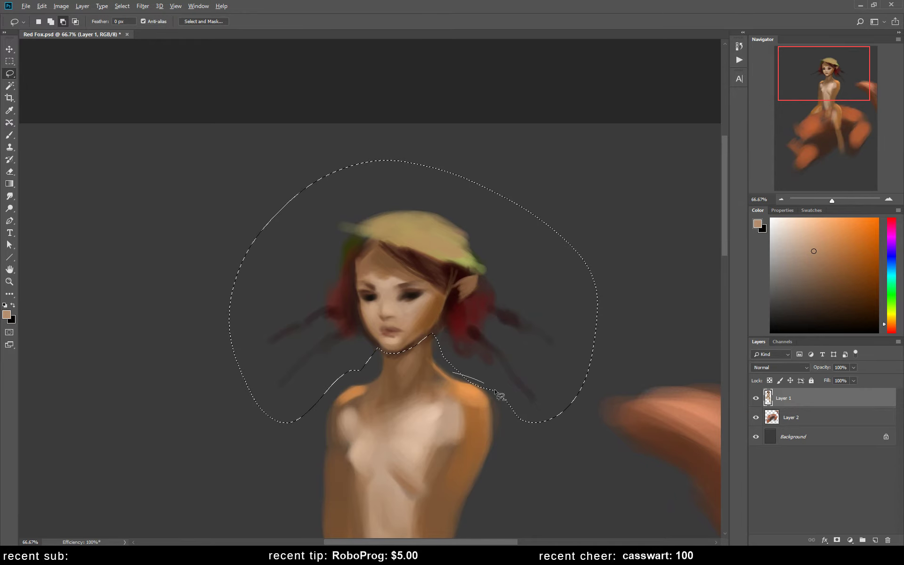
{"action": "key", "text": "v"}
{"action": "left_click_drag", "start_coordinate": [524, 348], "coordinate": [517, 350]}
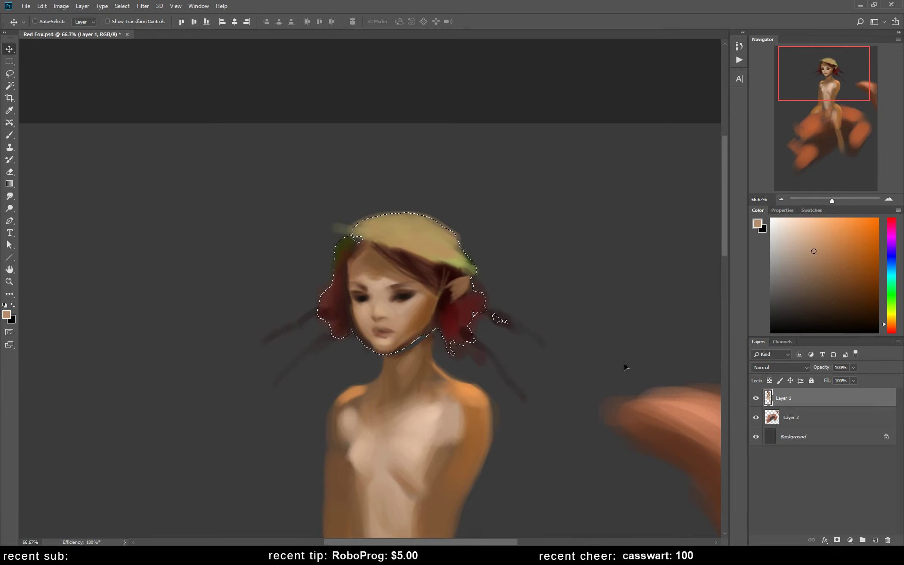
{"action": "key", "text": "ctrl+d"}
Step: Reselect the head, rotate it about -4.5° counterclockwise, shift it down-right and commit the transform
{"action": "key", "text": "ctrl+shift+d"}
{"action": "key", "text": "ctrl+t"}
{"action": "left_click_drag", "start_coordinate": [548, 238], "coordinate": [565, 219]}
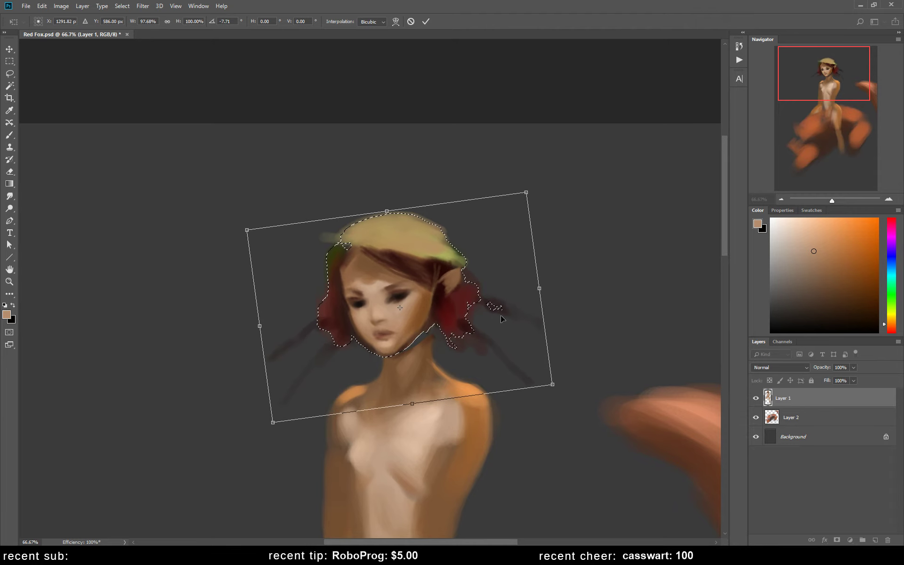
{"action": "left_click_drag", "start_coordinate": [500, 319], "coordinate": [510, 335]}
{"action": "key", "text": "Return"}
{"action": "key", "text": "ctrl+d"}
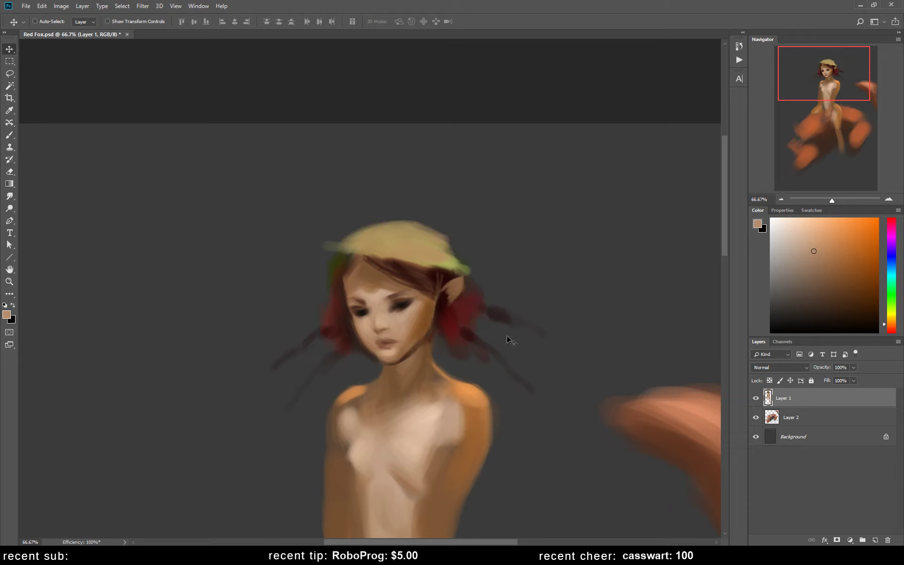
{"action": "key", "text": "b"}
{"action": "left_click", "coordinate": [388, 366], "text": "alt"}
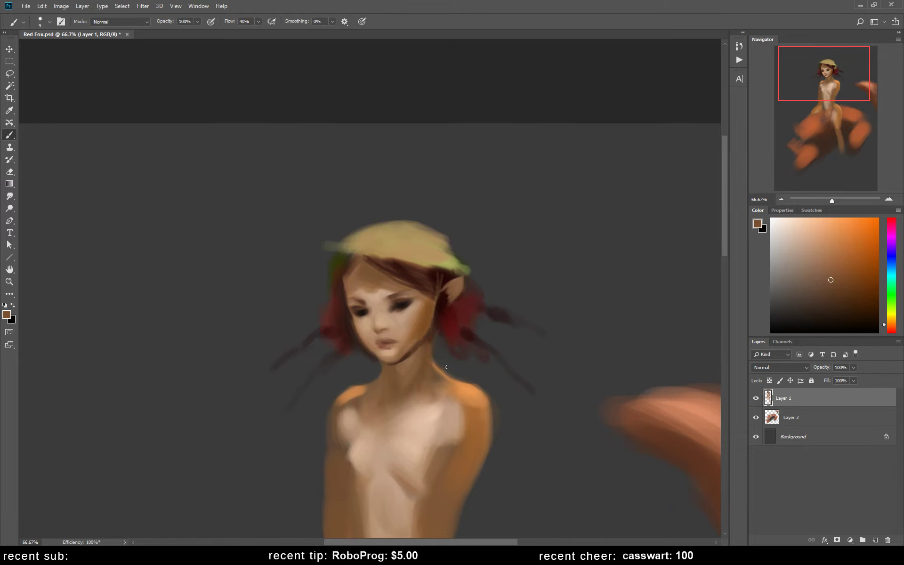
Step: Mirror the canvas, choose a darker brown and paint a contour stroke on the left shoulder
{"action": "key", "text": "ctrl+shift+h"}
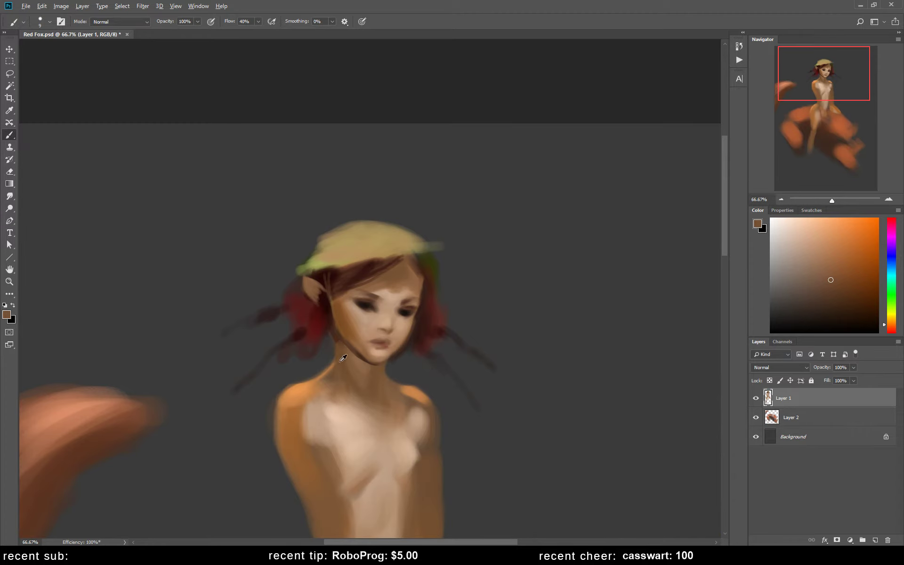
{"action": "left_click", "coordinate": [329, 363], "text": "alt"}
{"action": "scroll", "coordinate": [424, 393], "scroll_direction": "down", "scroll_amount": 3}
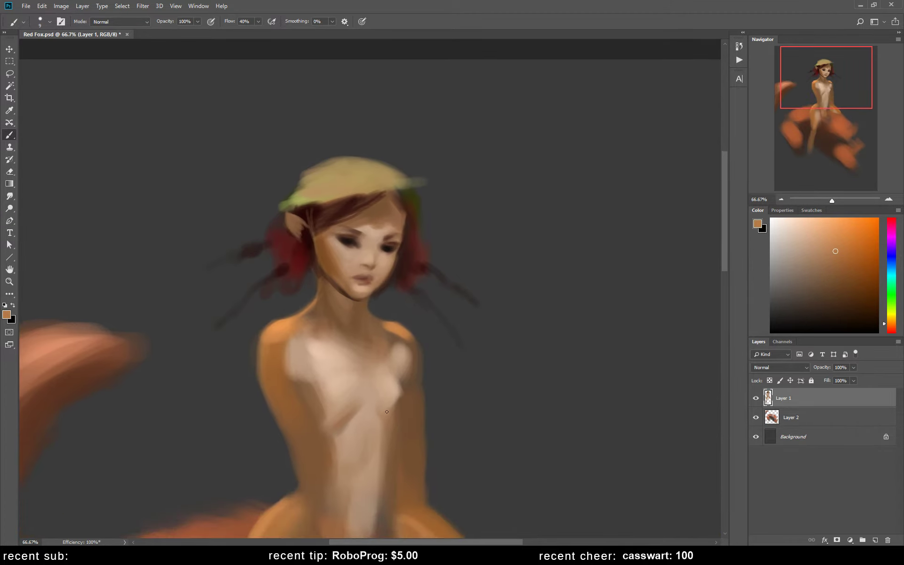
{"action": "left_click", "coordinate": [321, 364], "text": "alt"}
{"action": "left_click", "coordinate": [795, 257]}
{"action": "left_click", "coordinate": [798, 291]}
{"action": "mouse_move", "coordinate": [307, 349]}
{"action": "left_mouse_down"}
{"action": "mouse_move", "coordinate": [304, 376]}
{"action": "mouse_move", "coordinate": [300, 355]}
{"action": "left_mouse_up"}
Step: Extend the shoulder contour downward, darken the jaw line, and mirror the painting horizontally
{"action": "left_click", "coordinate": [828, 291]}
{"action": "left_click_drag", "start_coordinate": [302, 350], "coordinate": [306, 384]}
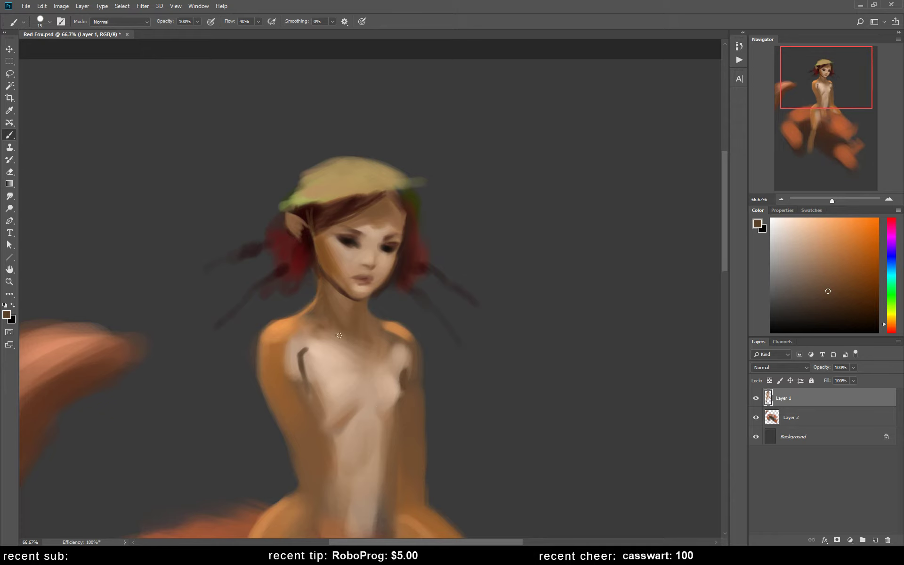
{"action": "left_click_drag", "start_coordinate": [340, 289], "coordinate": [329, 279]}
{"action": "key", "text": "ctrl+shift+h"}
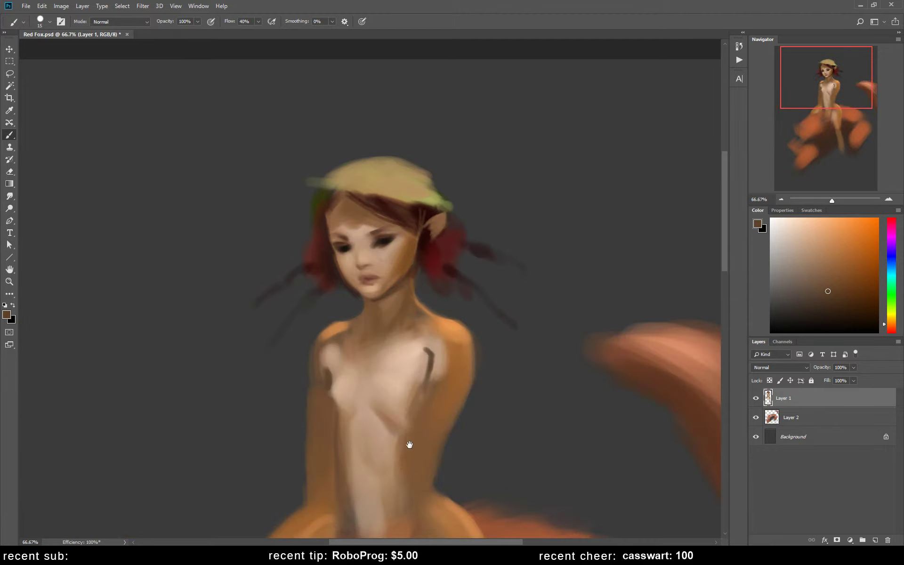
Step: Outline the girl's right torso, thigh, left shoulder and left arm edges in dark brown
{"action": "left_click_drag", "start_coordinate": [409, 444], "coordinate": [427, 384]}
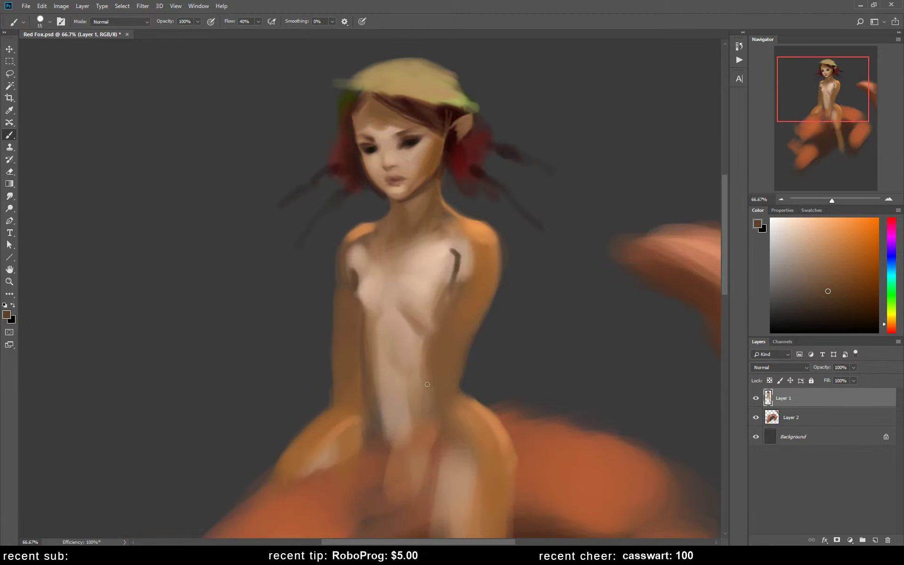
{"action": "left_click", "coordinate": [379, 371], "text": "alt"}
{"action": "left_click", "coordinate": [418, 324], "text": "alt"}
{"action": "left_click", "coordinate": [393, 382], "text": "alt"}
{"action": "left_click", "coordinate": [458, 316], "text": "alt"}
{"action": "left_click", "coordinate": [851, 292]}
{"action": "mouse_move", "coordinate": [428, 366]}
{"action": "left_mouse_down"}
{"action": "mouse_move", "coordinate": [421, 413]}
{"action": "mouse_move", "coordinate": [453, 296]}
{"action": "left_mouse_up"}
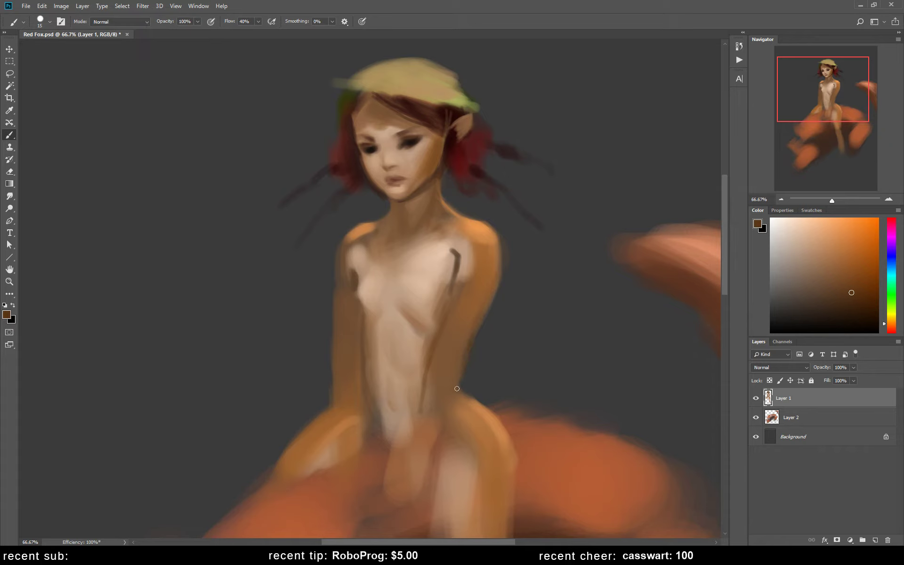
{"action": "left_click_drag", "start_coordinate": [457, 389], "coordinate": [426, 468]}
{"action": "left_click_drag", "start_coordinate": [355, 229], "coordinate": [345, 247]}
{"action": "left_click_drag", "start_coordinate": [342, 415], "coordinate": [358, 477]}
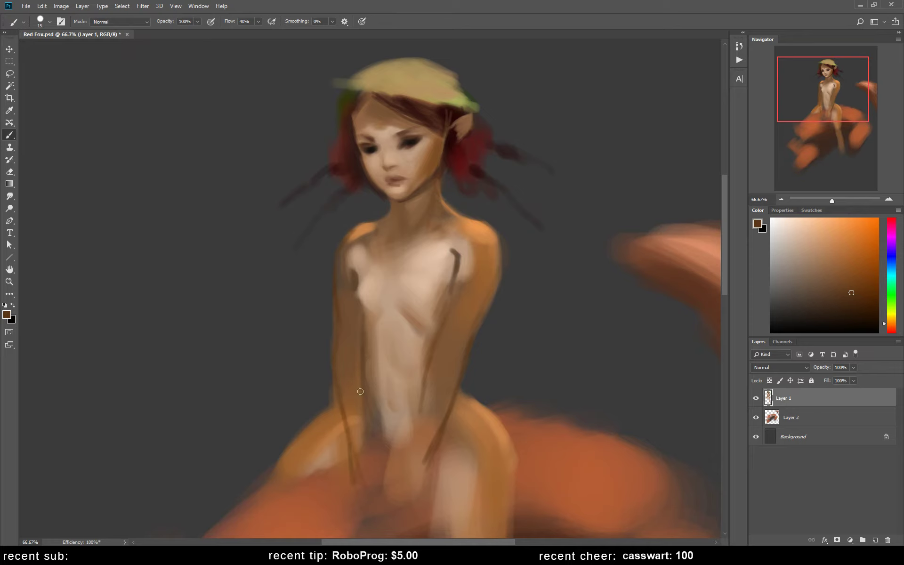
Step: Enlarge the brush to 50 and brighten the lower torso, right hip and left torso edge with sampled tans
{"action": "key", "text": "bracketright"}
{"action": "key", "text": "bracketright"}
{"action": "key", "text": "bracketright"}
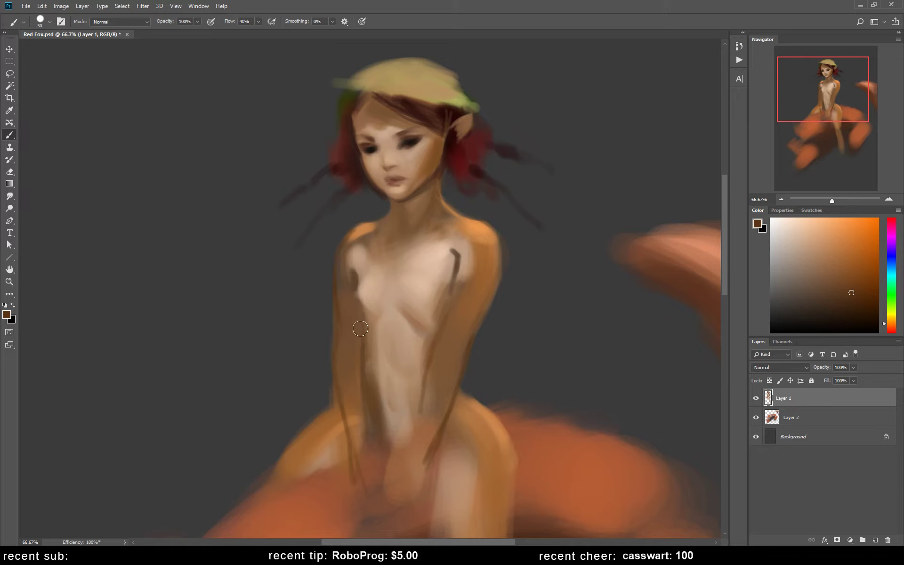
{"action": "left_click", "coordinate": [381, 383], "text": "alt"}
{"action": "left_click_drag", "start_coordinate": [374, 381], "coordinate": [378, 430]}
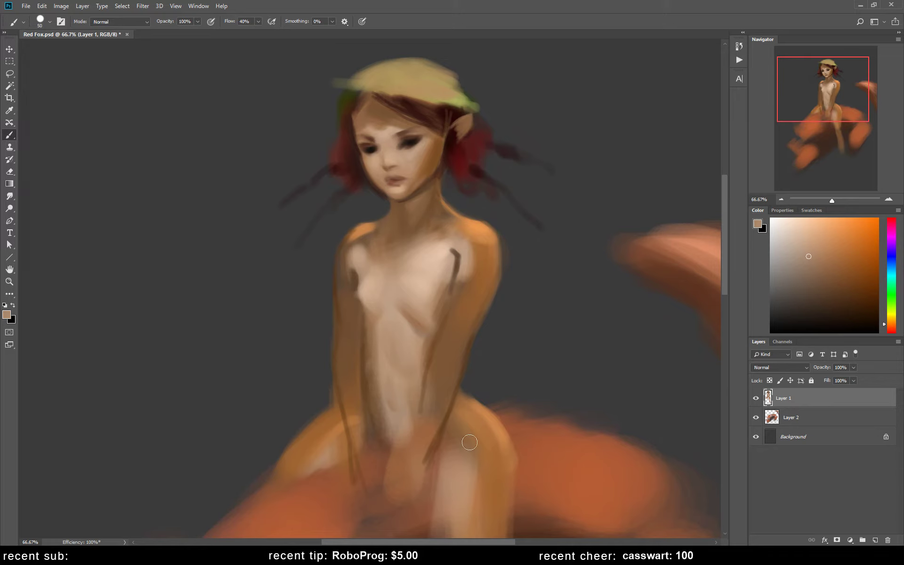
{"action": "left_click", "coordinate": [485, 413], "text": "alt"}
{"action": "left_click_drag", "start_coordinate": [497, 442], "coordinate": [512, 477]}
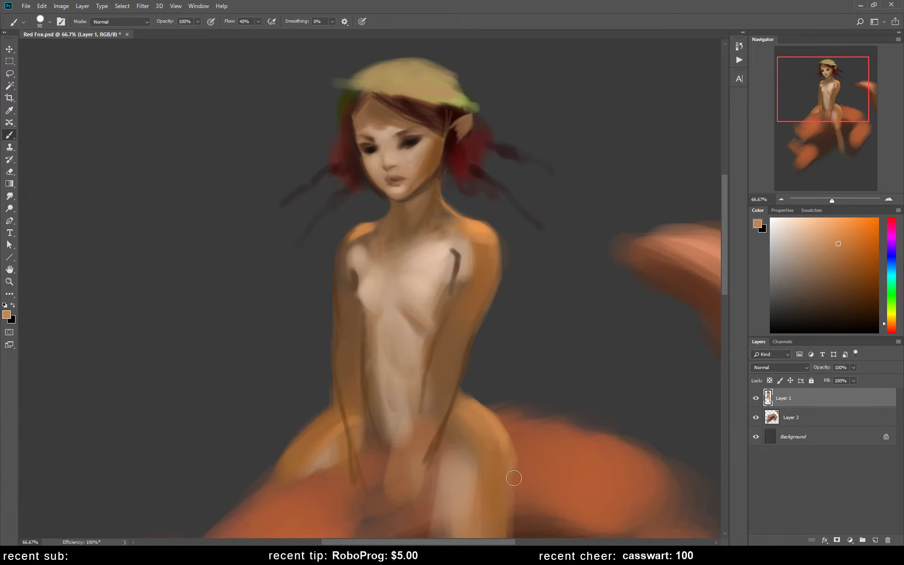
{"action": "left_click", "coordinate": [469, 249], "text": "alt"}
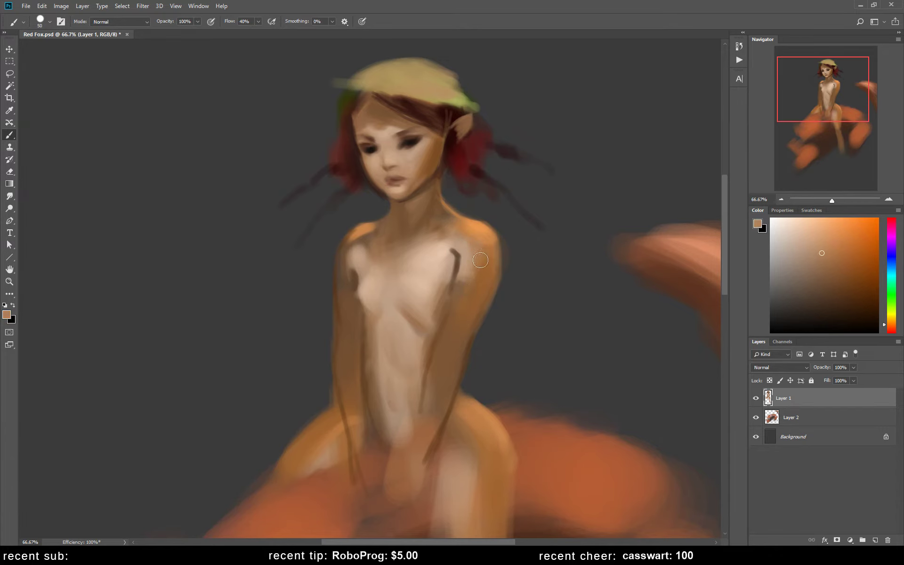
{"action": "left_click", "coordinate": [465, 290], "text": "alt"}
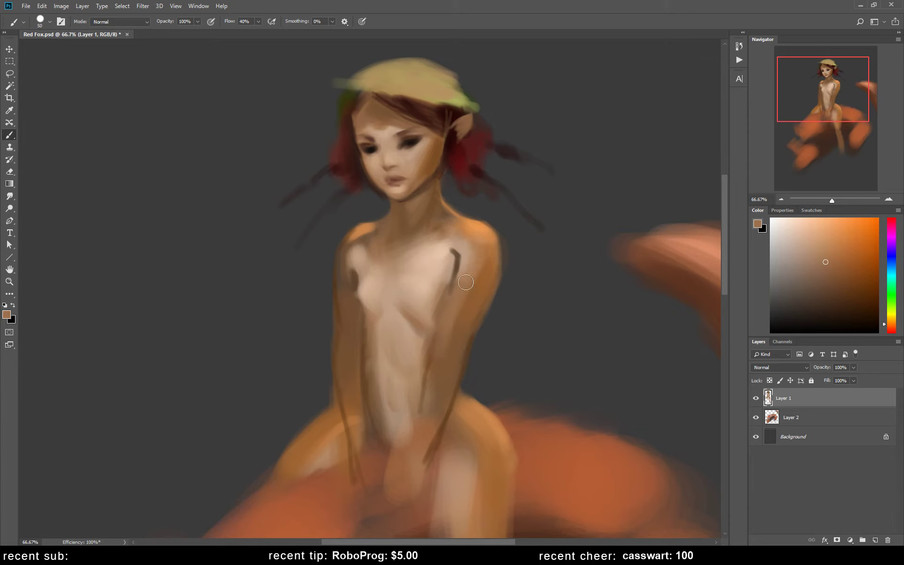
{"action": "left_click", "coordinate": [475, 280], "text": "alt"}
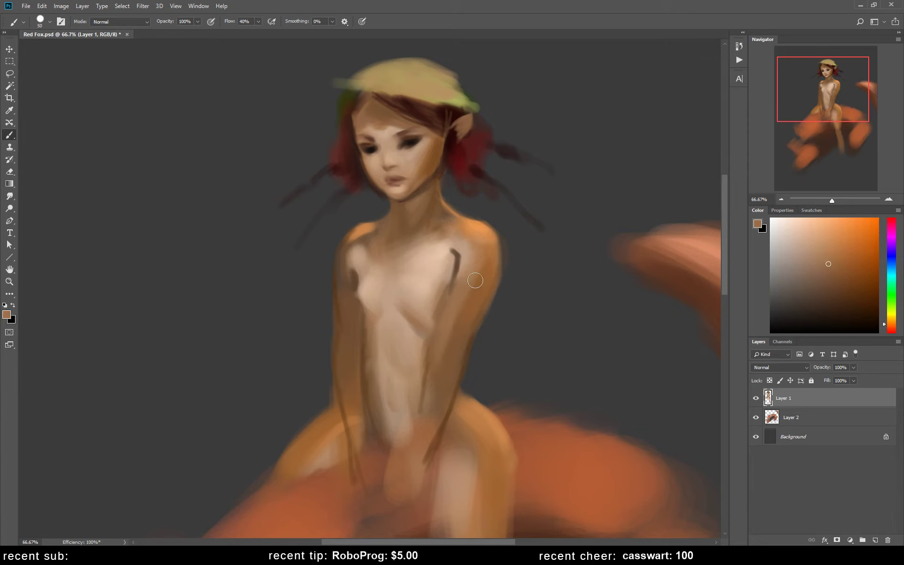
{"action": "left_click", "coordinate": [369, 286], "text": "alt"}
{"action": "left_click_drag", "start_coordinate": [353, 299], "coordinate": [356, 377]}
{"action": "left_click", "coordinate": [353, 307], "text": "alt"}
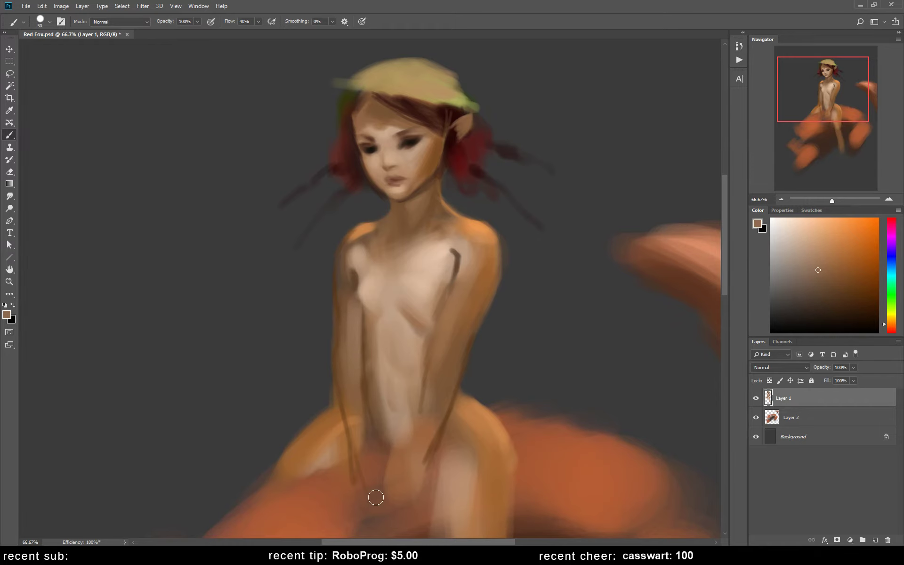
Step: Zoom in on the hat and face, and sample forehead skin and a mid brown
{"action": "key", "text": "z"}
{"action": "scroll", "coordinate": [433, 373], "scroll_direction": "down", "scroll_amount": 5}
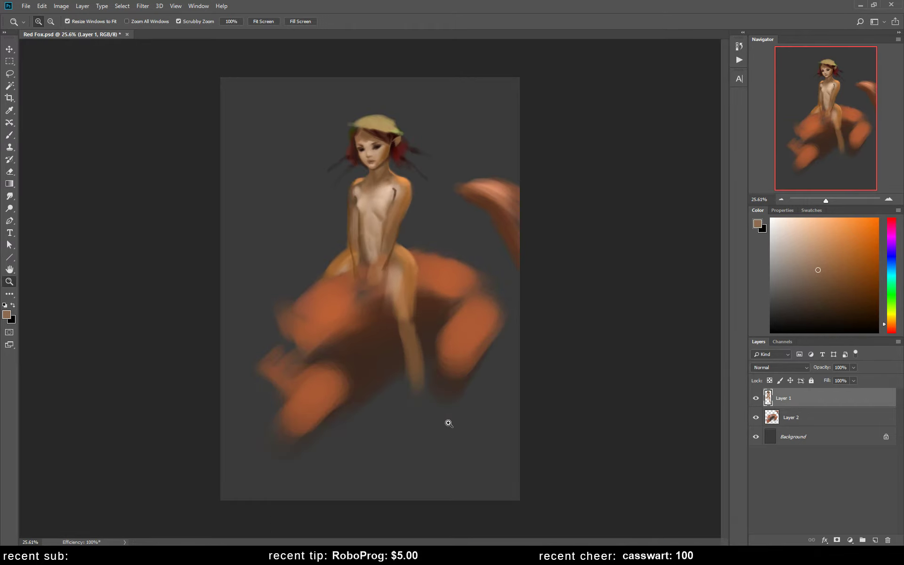
{"action": "left_click_drag", "start_coordinate": [368, 124], "coordinate": [418, 199]}
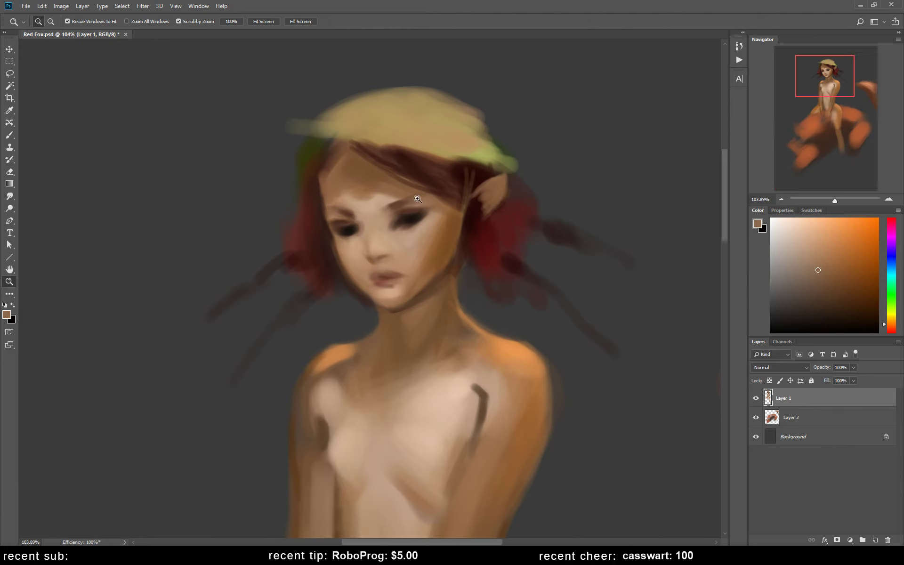
{"action": "key", "text": "b"}
{"action": "left_click", "coordinate": [353, 196], "text": "alt"}
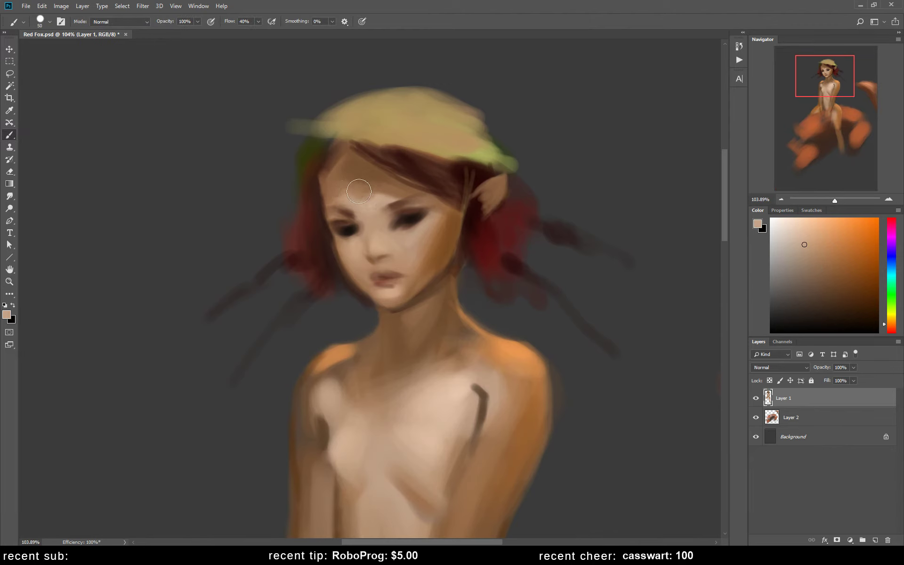
{"action": "left_click", "coordinate": [350, 175], "text": "alt"}
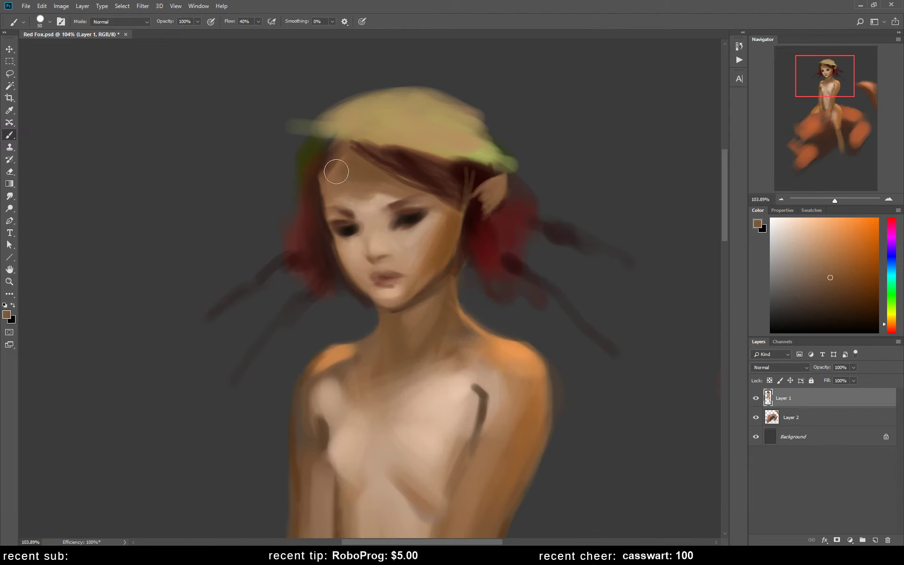
Step: Darken the hairline and jaw edge, and rework the red hair beside the left cheek and ear
{"action": "left_click", "coordinate": [379, 165], "text": "alt"}
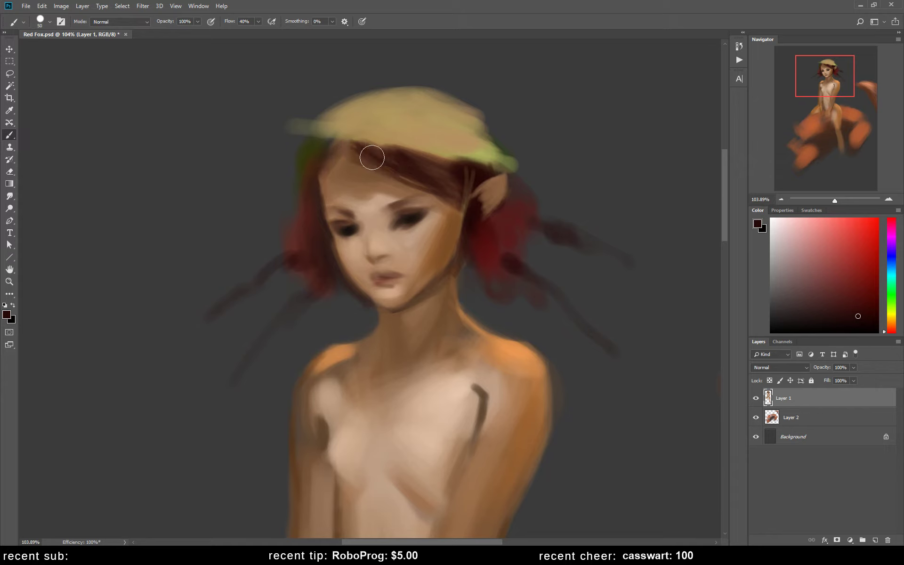
{"action": "left_click_drag", "start_coordinate": [452, 177], "coordinate": [383, 155]}
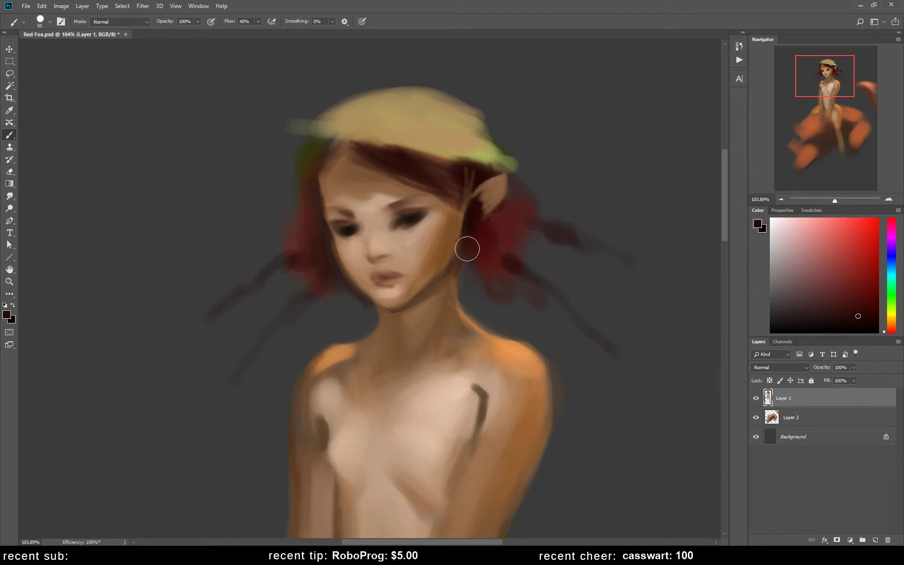
{"action": "left_click_drag", "start_coordinate": [467, 249], "coordinate": [460, 273]}
{"action": "key", "text": "e"}
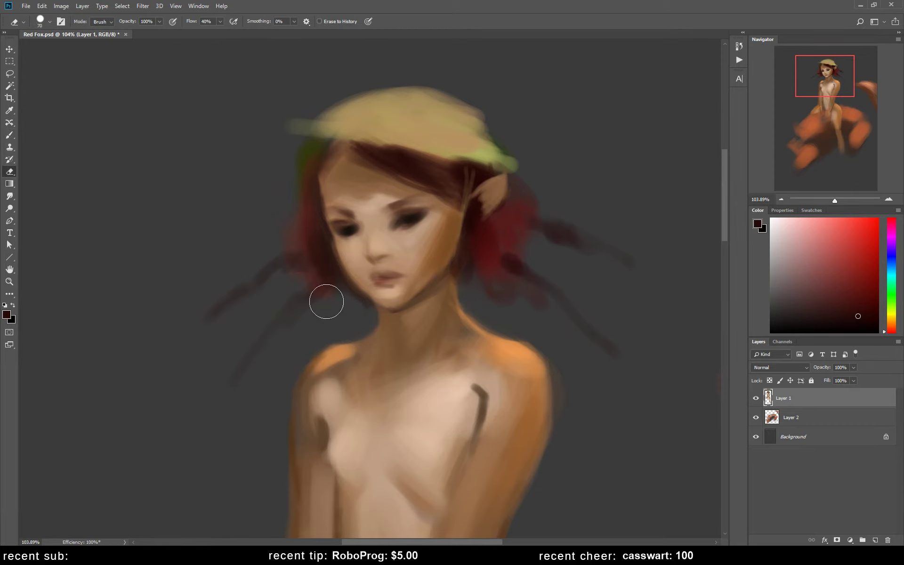
{"action": "mouse_move", "coordinate": [335, 295]}
{"action": "left_mouse_down"}
{"action": "mouse_move", "coordinate": [293, 218]}
{"action": "mouse_move", "coordinate": [305, 242]}
{"action": "left_mouse_up"}
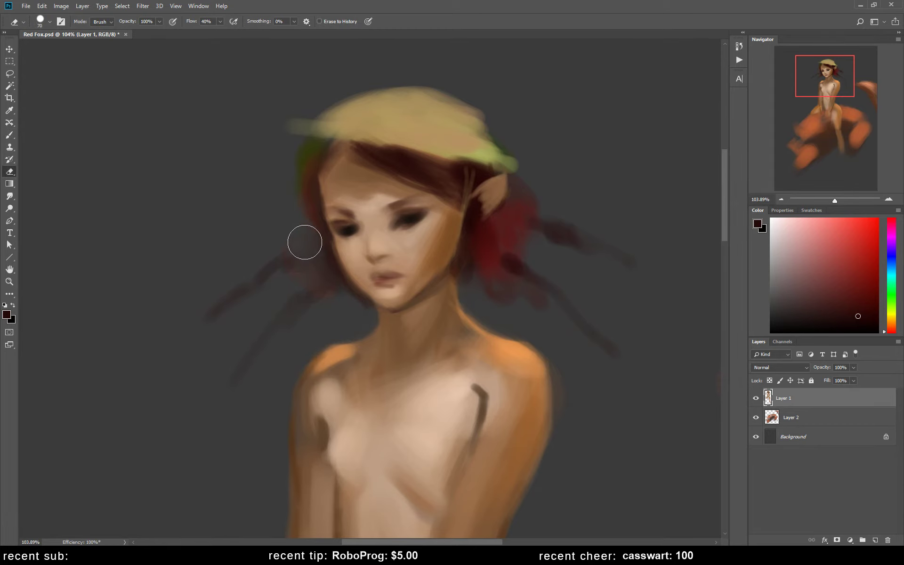
{"action": "key", "text": "b"}
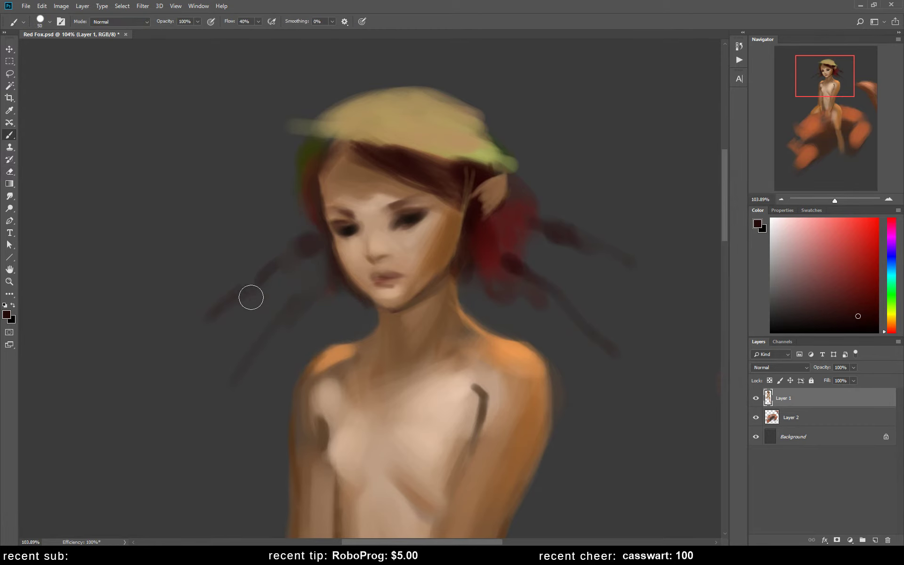
{"action": "left_click_drag", "start_coordinate": [313, 267], "coordinate": [333, 282]}
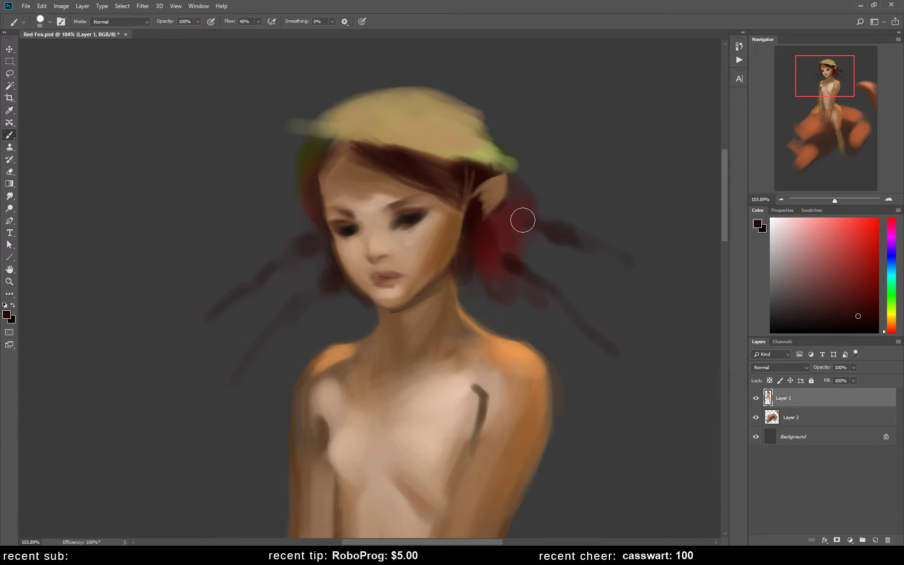
{"action": "mouse_move", "coordinate": [522, 220]}
{"action": "left_mouse_down"}
{"action": "mouse_move", "coordinate": [527, 208]}
{"action": "mouse_move", "coordinate": [526, 228]}
{"action": "left_mouse_up"}
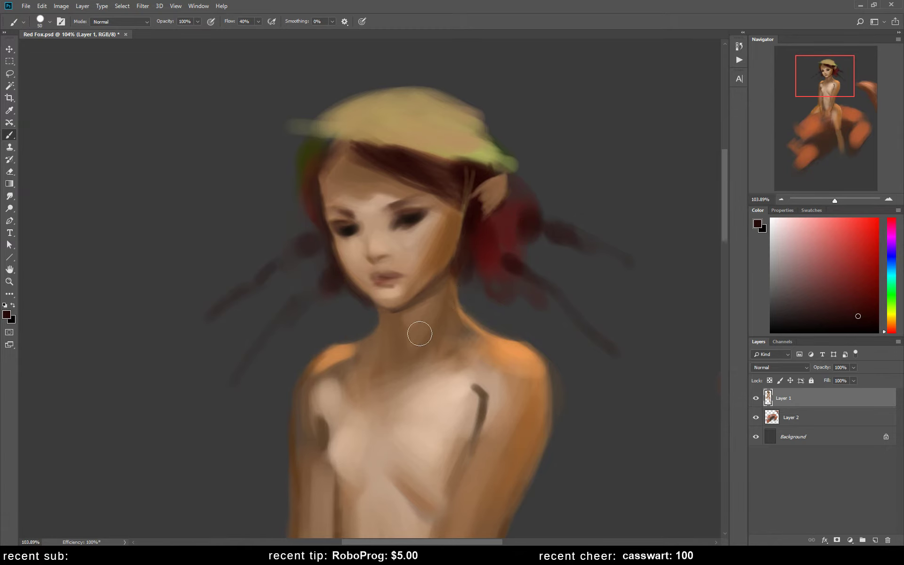
Step: Shrink the brush to 20 and paint a near-black red-brown shadow down the neck
{"action": "key", "text": "bracketleft"}
{"action": "key", "text": "bracketleft"}
{"action": "key", "text": "bracketleft"}
{"action": "left_click", "coordinate": [402, 333], "text": "alt"}
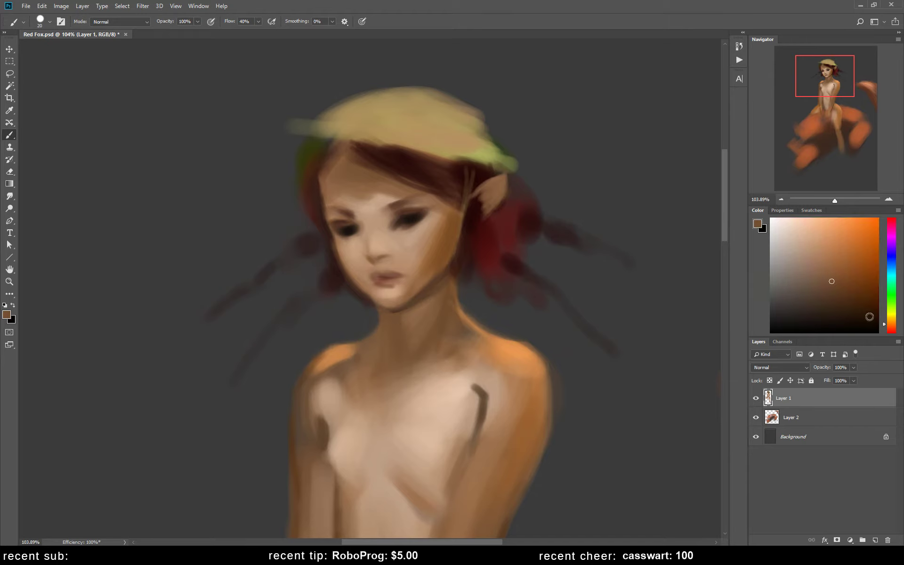
{"action": "left_click", "coordinate": [862, 317]}
{"action": "left_click", "coordinate": [892, 329]}
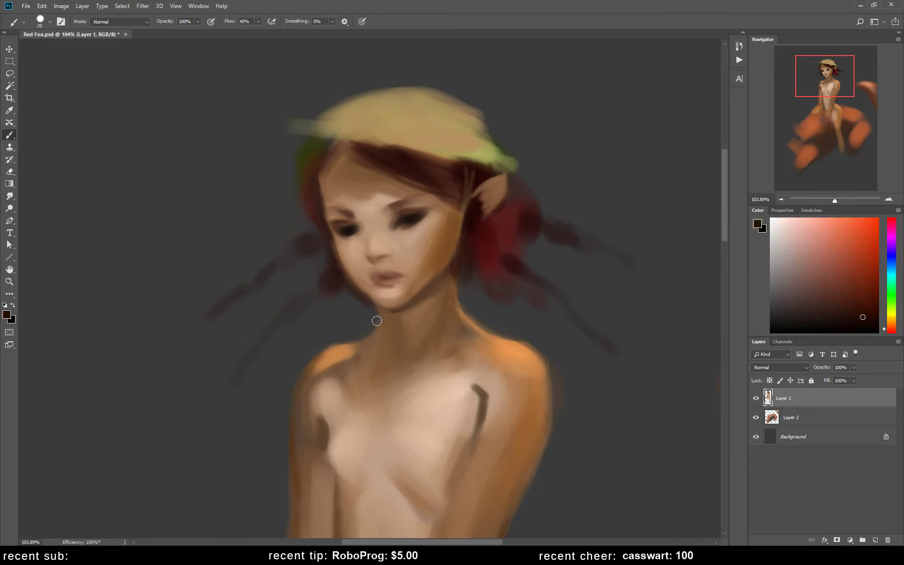
{"action": "left_click_drag", "start_coordinate": [378, 309], "coordinate": [395, 347]}
Step: Sample lighter neck and chest browns and paint a darker collarbone stroke
{"action": "left_click", "coordinate": [394, 321], "text": "alt"}
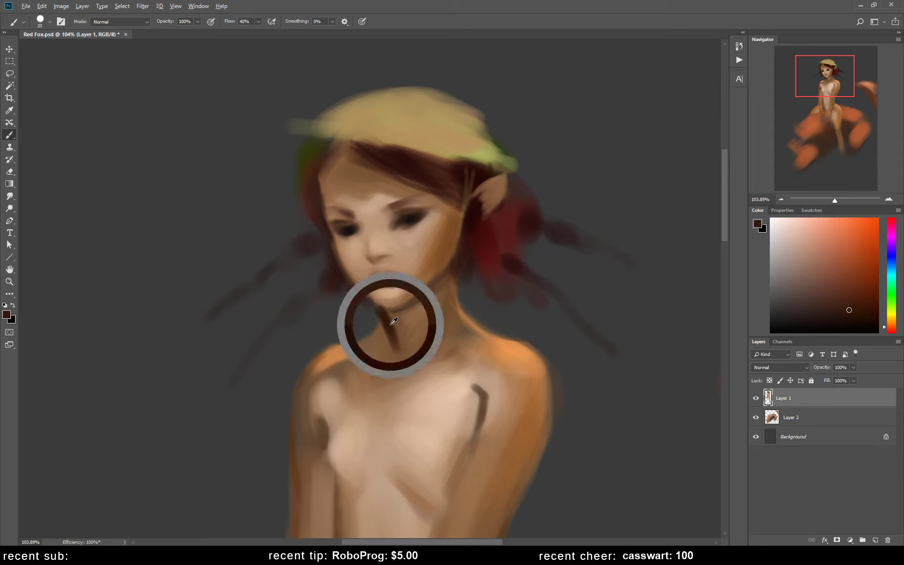
{"action": "left_click", "coordinate": [394, 322], "text": "alt"}
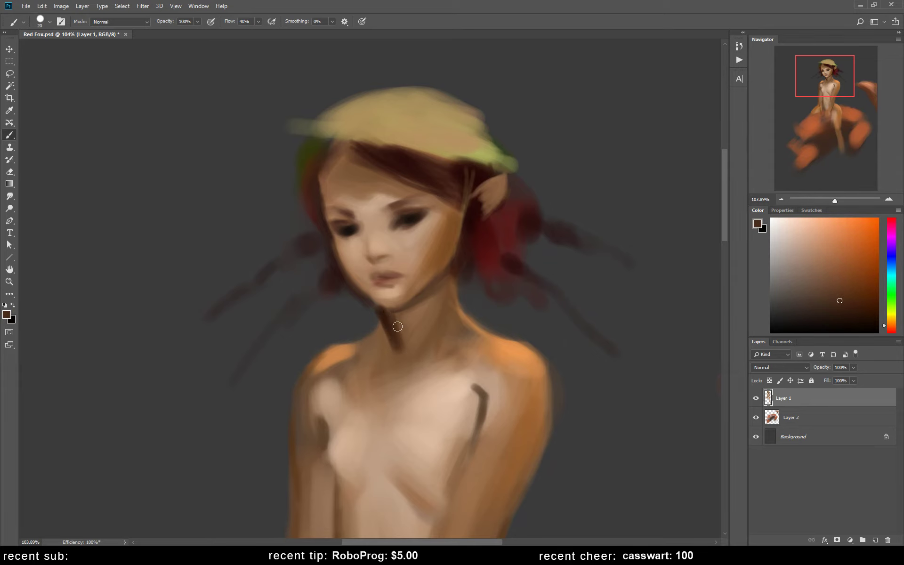
{"action": "left_click", "coordinate": [398, 320], "text": "alt"}
{"action": "left_click", "coordinate": [412, 315], "text": "alt"}
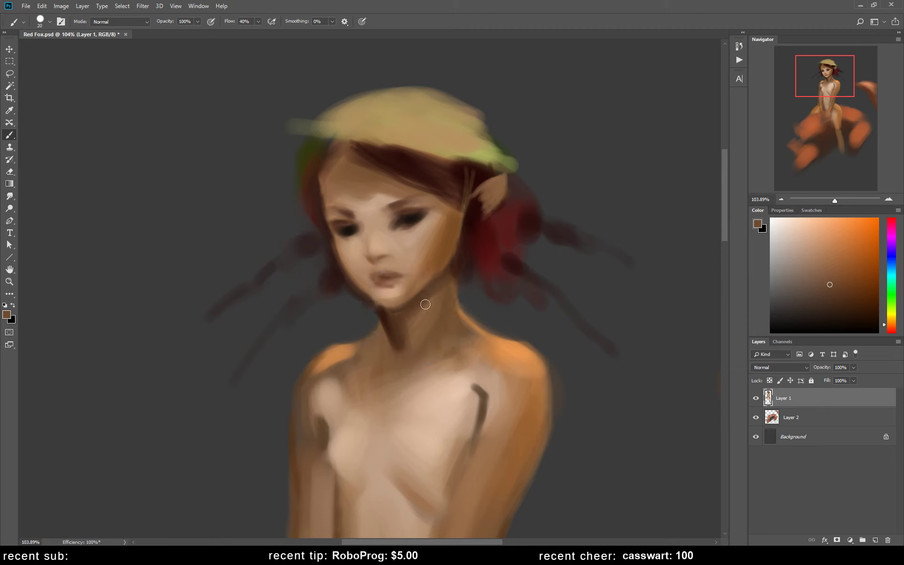
{"action": "left_click", "coordinate": [391, 324], "text": "alt"}
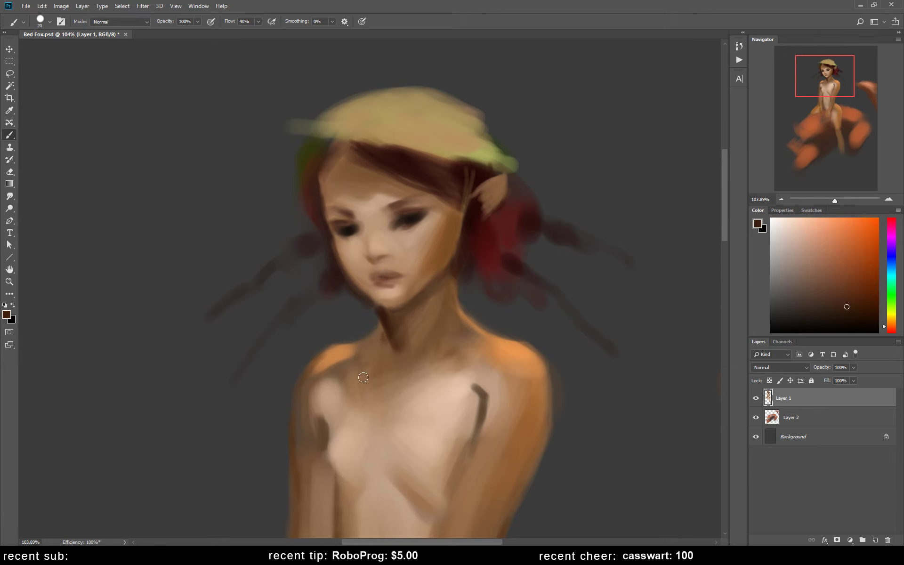
{"action": "left_click", "coordinate": [367, 373], "text": "alt"}
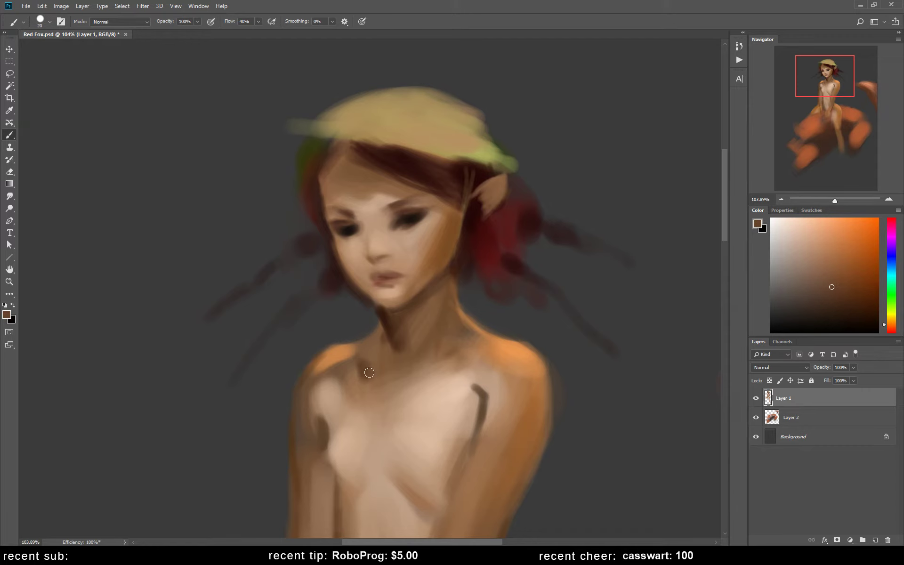
{"action": "left_click", "coordinate": [370, 373], "text": "alt"}
{"action": "left_click_drag", "start_coordinate": [369, 372], "coordinate": [379, 362]}
Step: Mirror the view back and brush a dark brown stroke along the jaw below the ear
{"action": "key", "text": "h"}
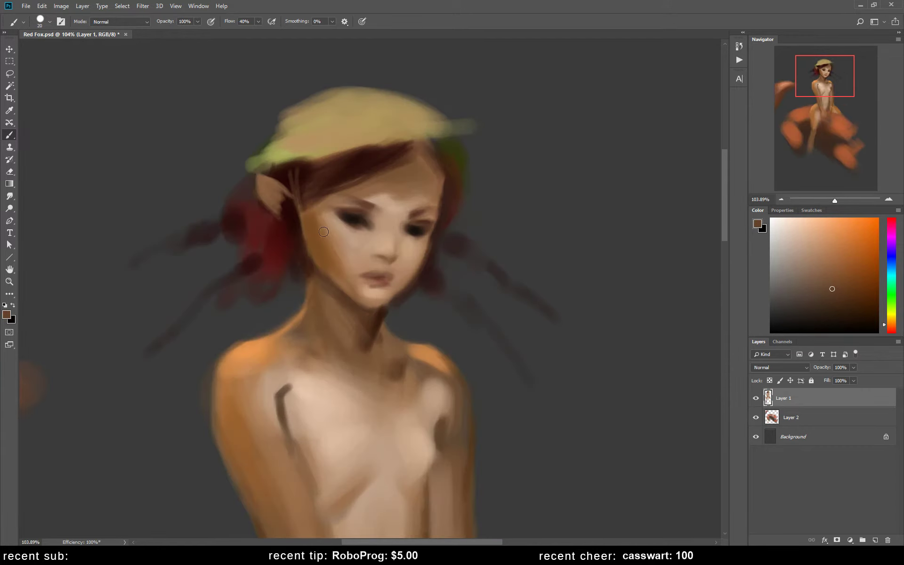
{"action": "left_click", "coordinate": [323, 232], "text": "alt"}
{"action": "left_click", "coordinate": [306, 201], "text": "alt"}
{"action": "left_click_drag", "start_coordinate": [304, 207], "coordinate": [303, 248]}
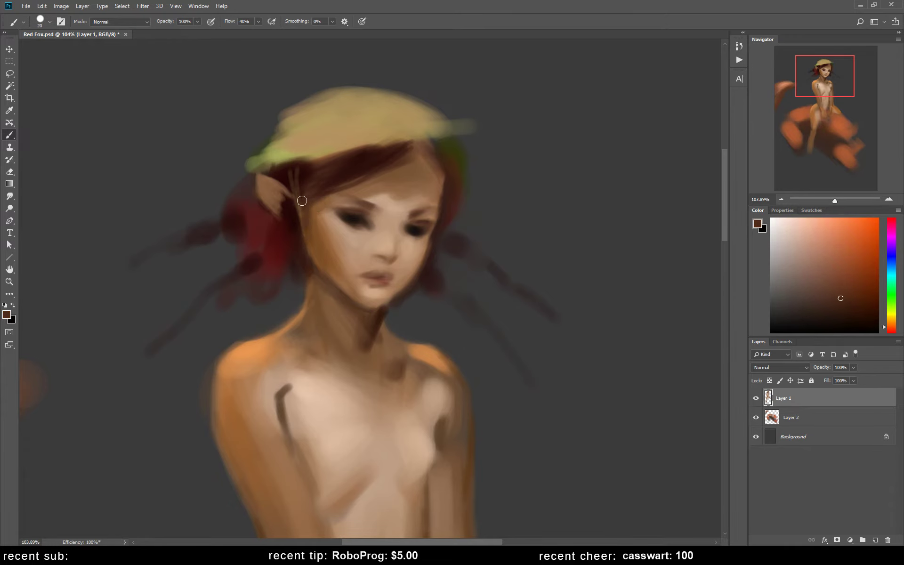
{"action": "left_click", "coordinate": [371, 292], "text": "alt"}
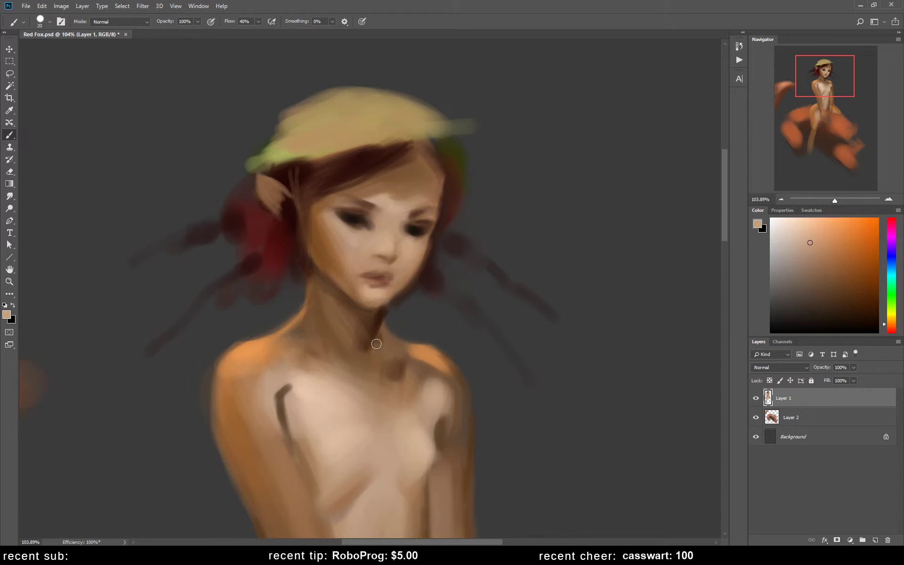
{"action": "left_click", "coordinate": [315, 246], "text": "alt"}
{"action": "left_click", "coordinate": [340, 278], "text": "alt"}
{"action": "left_click", "coordinate": [346, 279], "text": "alt"}
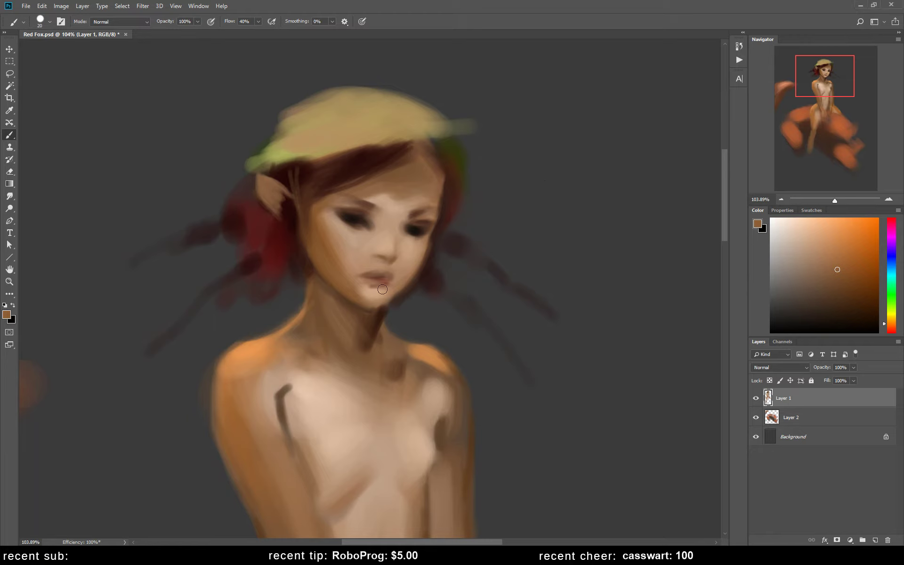
Step: Darken the left eye's upper lid with sampled near-black, then sample lip and cheek tones
{"action": "left_click", "coordinate": [352, 217], "text": "alt"}
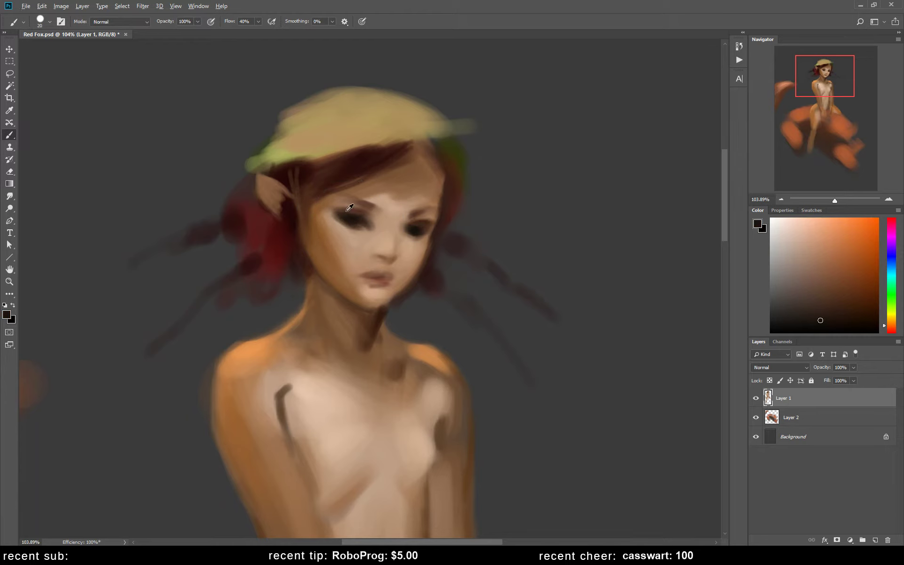
{"action": "left_click", "coordinate": [387, 184], "text": "alt"}
{"action": "left_click", "coordinate": [354, 214], "text": "alt"}
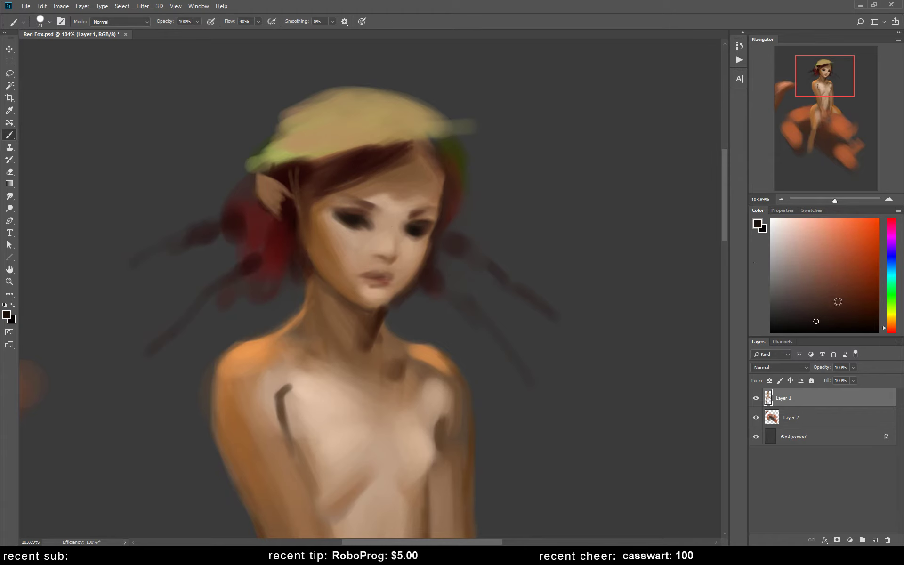
{"action": "key", "text": "bracketleft"}
{"action": "key", "text": "bracketright"}
{"action": "key", "text": "bracketright"}
{"action": "left_click_drag", "start_coordinate": [356, 206], "coordinate": [335, 205]}
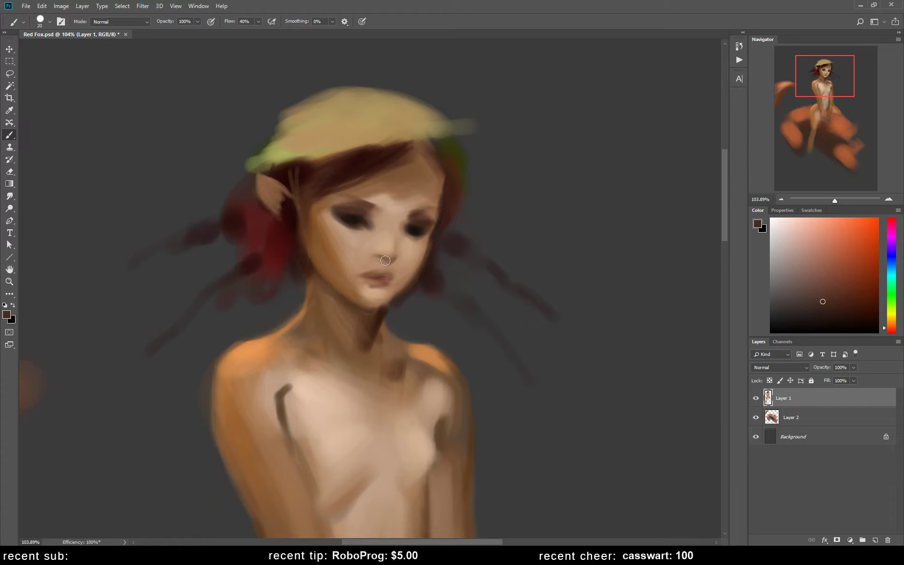
{"action": "key", "text": "bracketleft"}
{"action": "key", "text": "bracketleft"}
{"action": "key", "text": "bracketleft"}
{"action": "left_click", "coordinate": [390, 278], "text": "alt"}
{"action": "left_click", "coordinate": [379, 282], "text": "alt"}
{"action": "left_click", "coordinate": [361, 239], "text": "alt"}
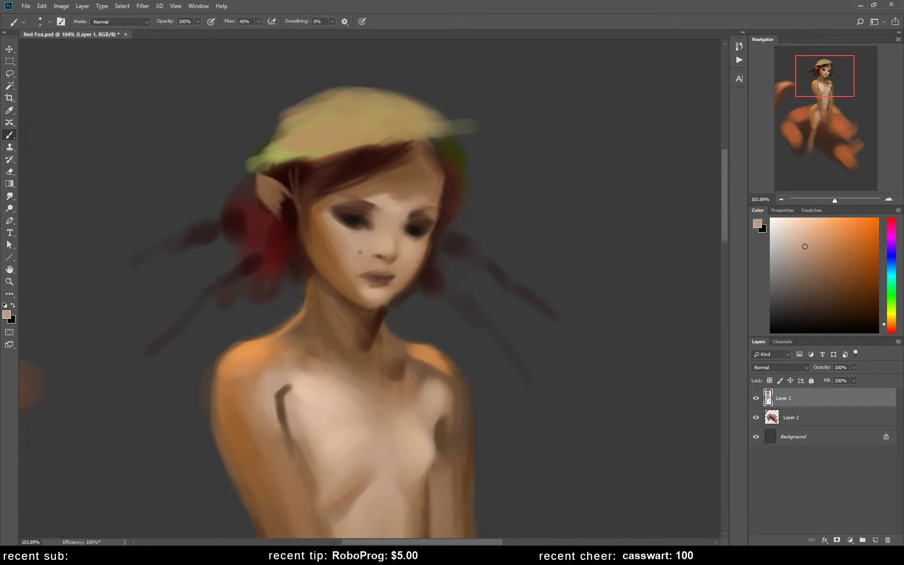
Step: Zoom out, add Layer 3 below the figure, and set a light grey brush colour
{"action": "key", "text": "z"}
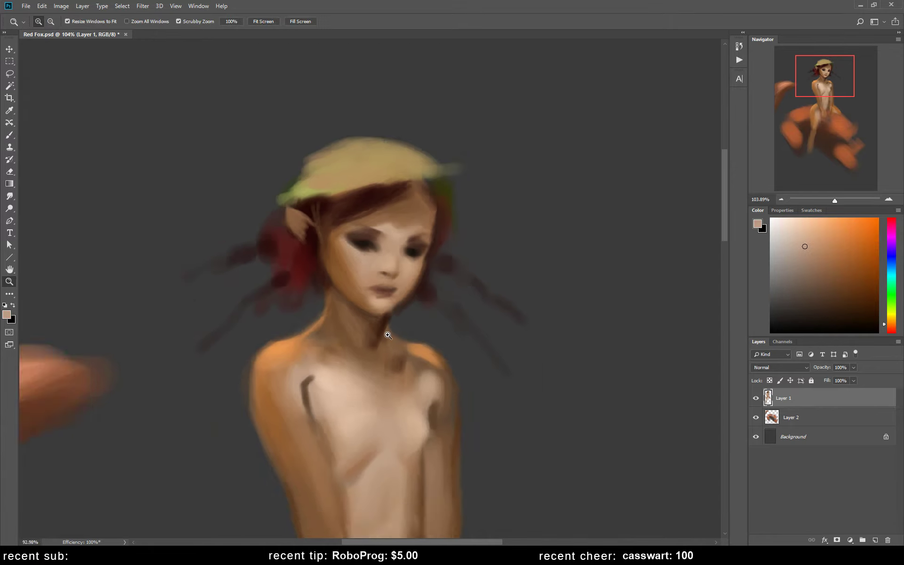
{"action": "left_click_drag", "start_coordinate": [398, 333], "coordinate": [332, 300]}
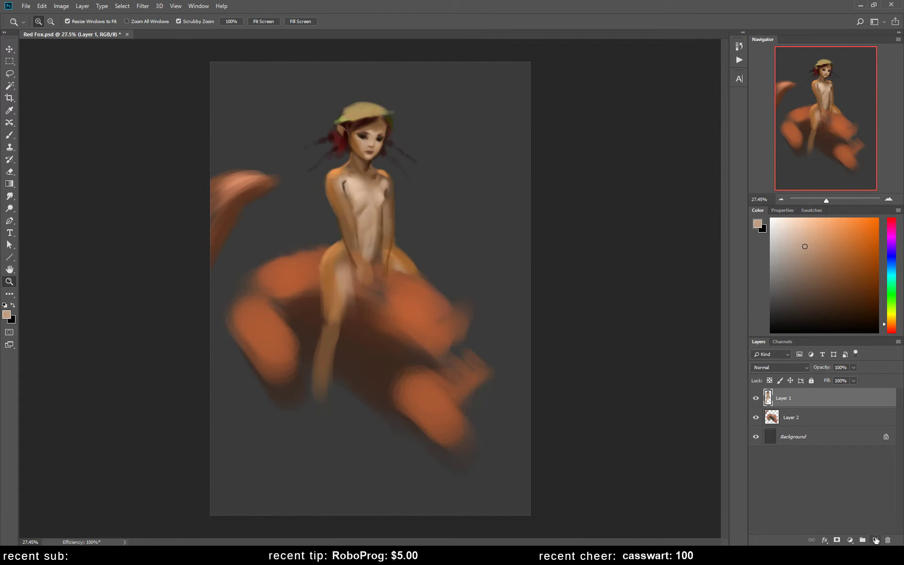
{"action": "left_click", "coordinate": [875, 540], "text": "ctrl"}
{"action": "key", "text": "b"}
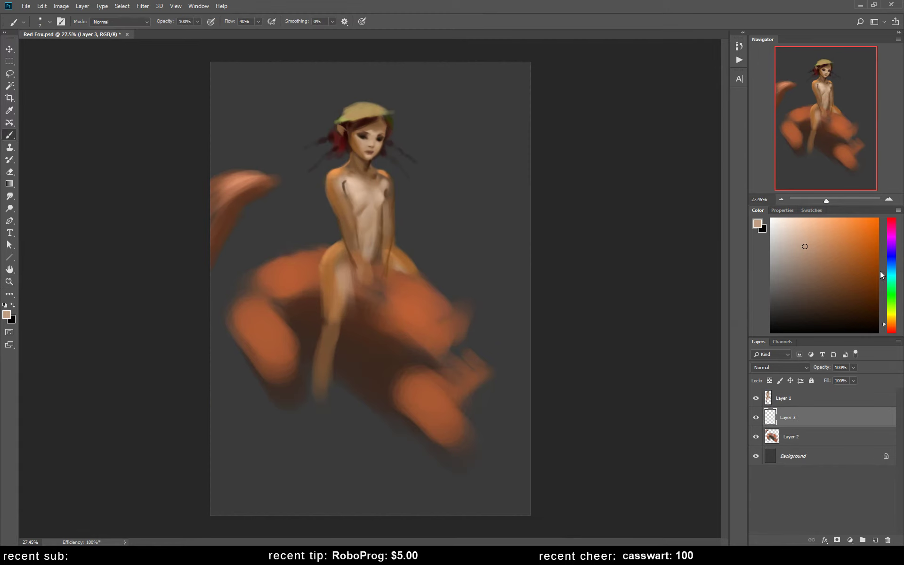
{"action": "left_click_drag", "start_coordinate": [892, 322], "coordinate": [891, 271]}
{"action": "left_click", "coordinate": [777, 290]}
{"action": "left_click", "coordinate": [892, 332]}
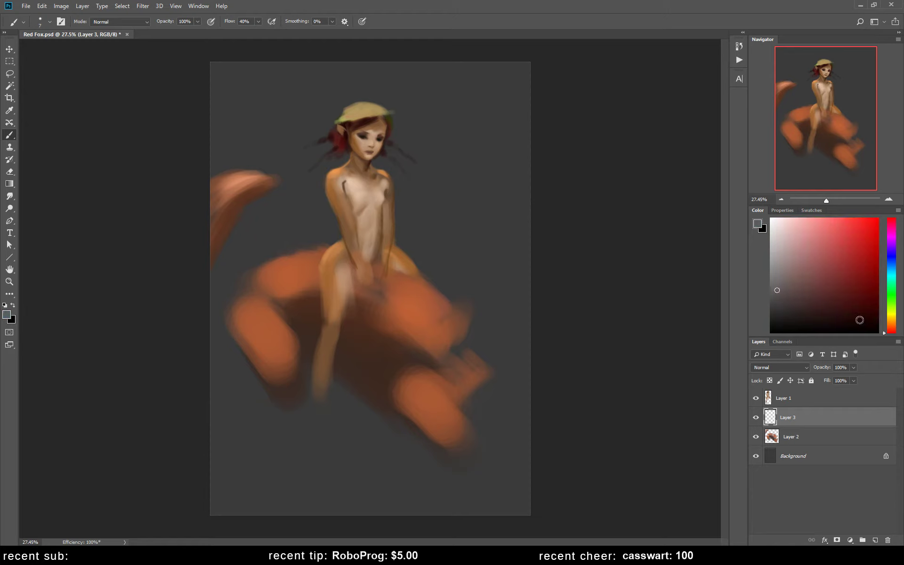
{"action": "left_click_drag", "start_coordinate": [859, 320], "coordinate": [773, 277]}
{"action": "key", "text": "bracketright"}
{"action": "key", "text": "bracketright"}
{"action": "key", "text": "bracketright"}
{"action": "left_click_drag", "start_coordinate": [326, 182], "coordinate": [315, 192]}
{"action": "left_click", "coordinate": [771, 247]}
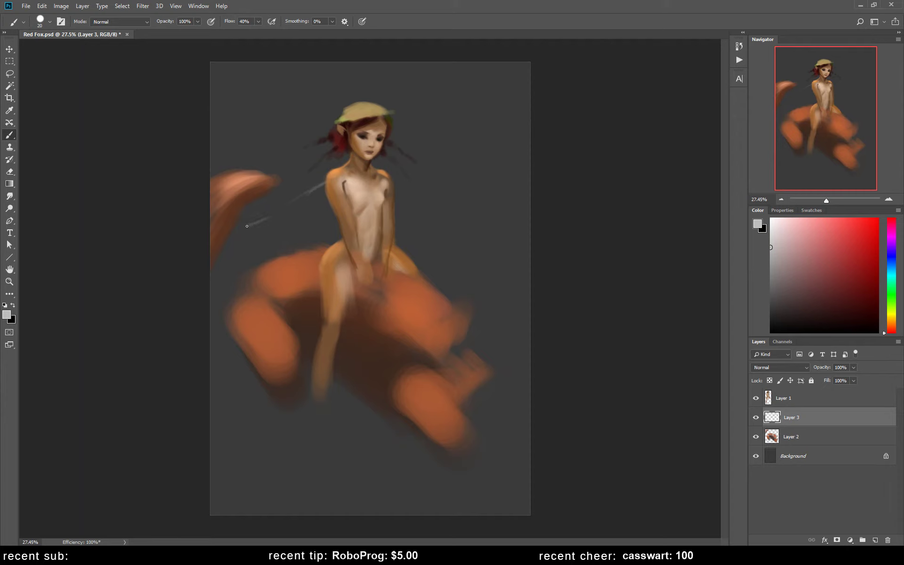
{"action": "key", "text": "ctrl+z"}
{"action": "key", "text": "ctrl+z"}
{"action": "key", "text": "ctrl+z"}
Step: Sketch thin grey left and right wing outlines beside the girl, checking them in a mirrored view
{"action": "mouse_move", "coordinate": [306, 156]}
{"action": "left_mouse_down"}
{"action": "mouse_move", "coordinate": [324, 171]}
{"action": "mouse_move", "coordinate": [320, 164]}
{"action": "left_mouse_up"}
{"action": "left_click_drag", "start_coordinate": [290, 160], "coordinate": [333, 209]}
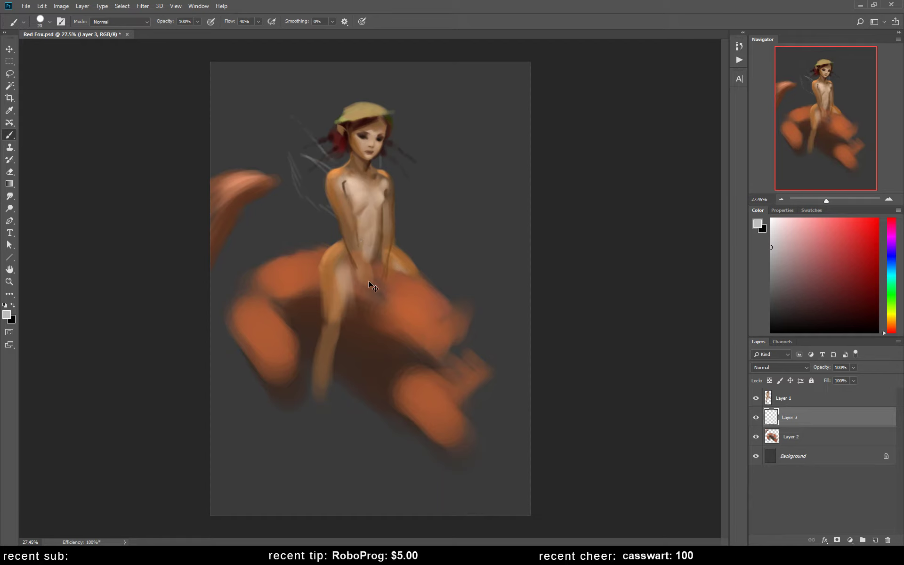
{"action": "key", "text": "ctrl+shift+h"}
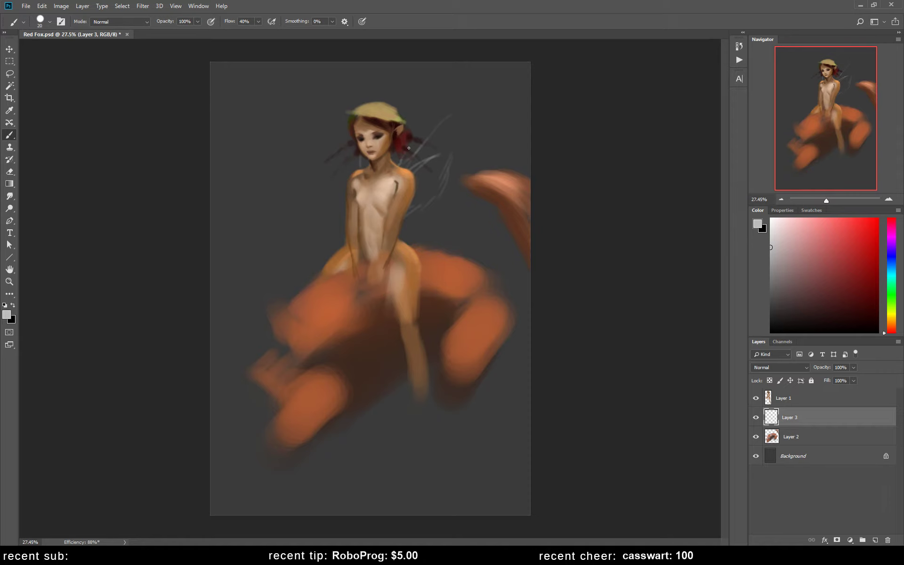
{"action": "mouse_move", "coordinate": [401, 164]}
{"action": "left_mouse_down"}
{"action": "mouse_move", "coordinate": [445, 101]}
{"action": "mouse_move", "coordinate": [414, 211]}
{"action": "left_mouse_up"}
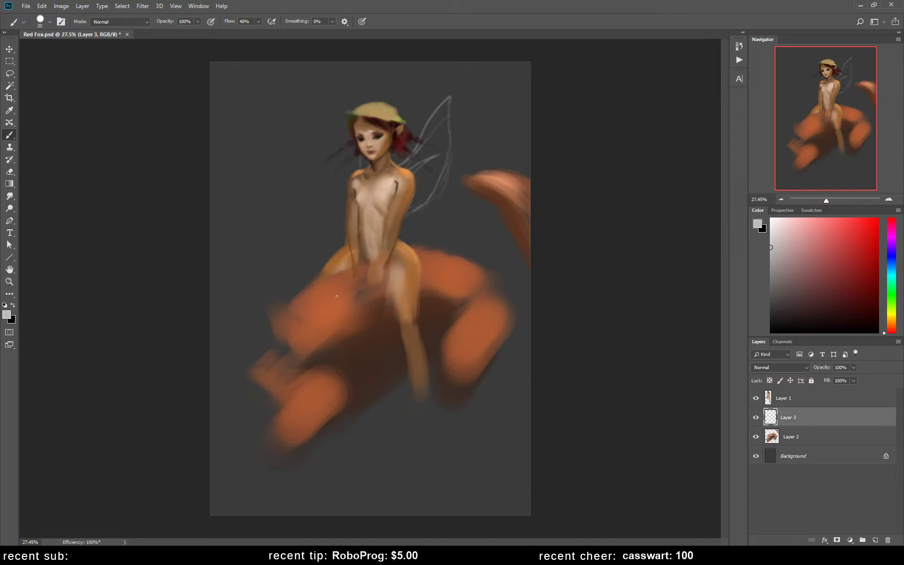
{"action": "left_click_drag", "start_coordinate": [344, 92], "coordinate": [342, 186]}
{"action": "left_click", "coordinate": [415, 253], "text": "alt"}
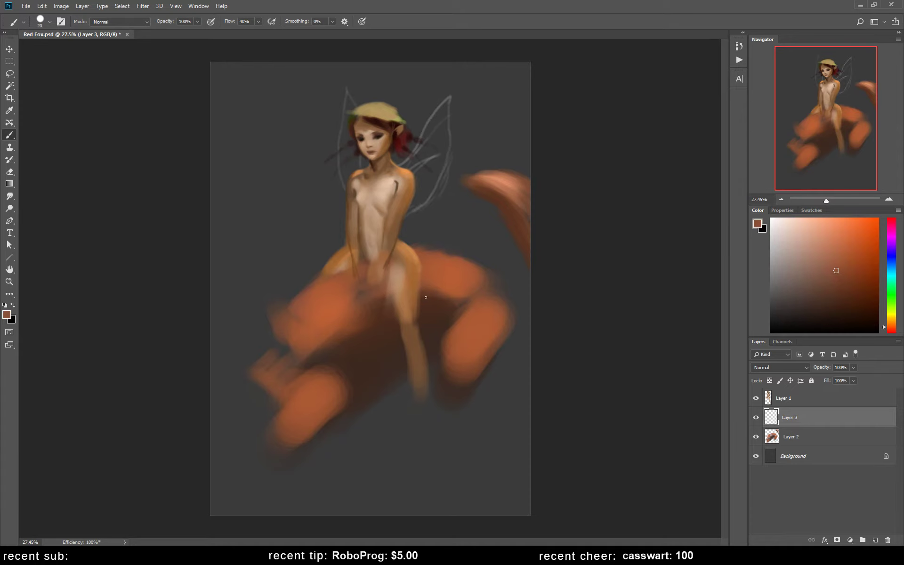
{"action": "left_click", "coordinate": [807, 399]}
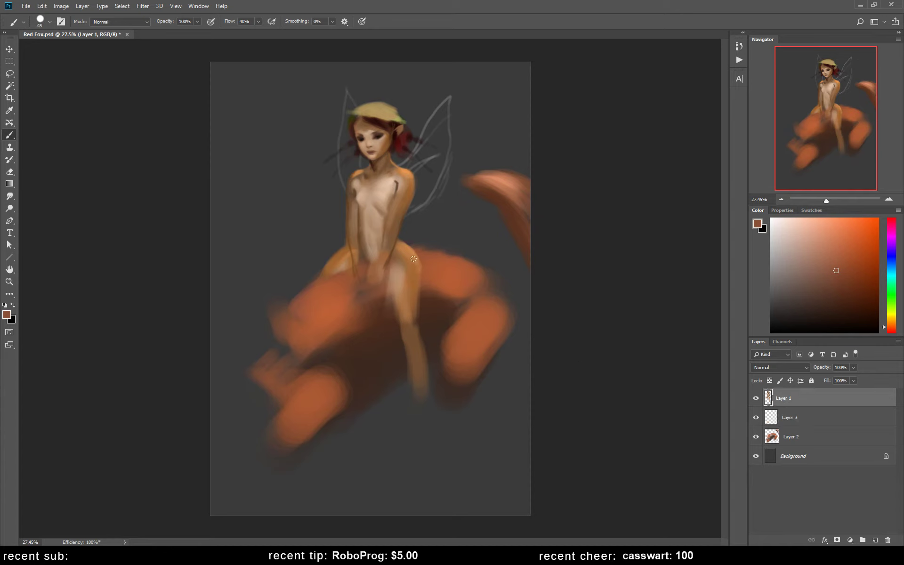
Step: Sample a light orange and paint a thin tan tail curling from the right hip toward the fox
{"action": "key", "text": "e"}
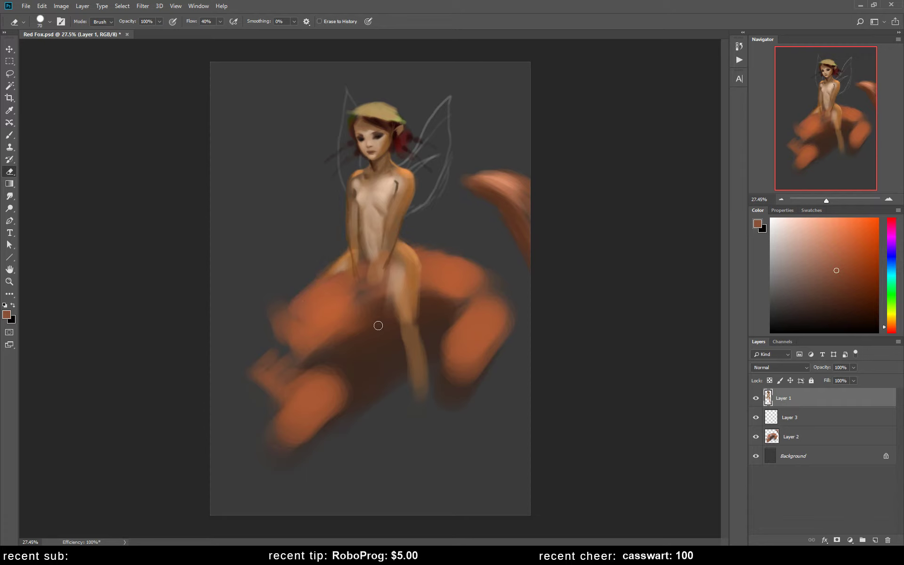
{"action": "key", "text": "bracketleft"}
{"action": "key", "text": "bracketleft"}
{"action": "key", "text": "b"}
{"action": "left_click", "coordinate": [405, 243], "text": "alt"}
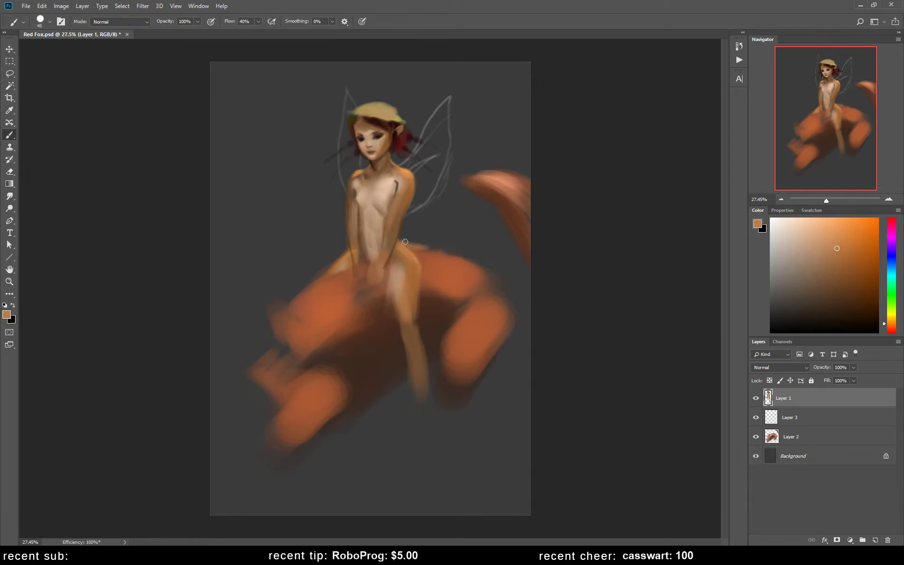
{"action": "mouse_move", "coordinate": [429, 246]}
{"action": "left_mouse_down"}
{"action": "mouse_move", "coordinate": [405, 243]}
{"action": "mouse_move", "coordinate": [431, 249]}
{"action": "left_mouse_up"}
{"action": "left_click_drag", "start_coordinate": [442, 219], "coordinate": [456, 251]}
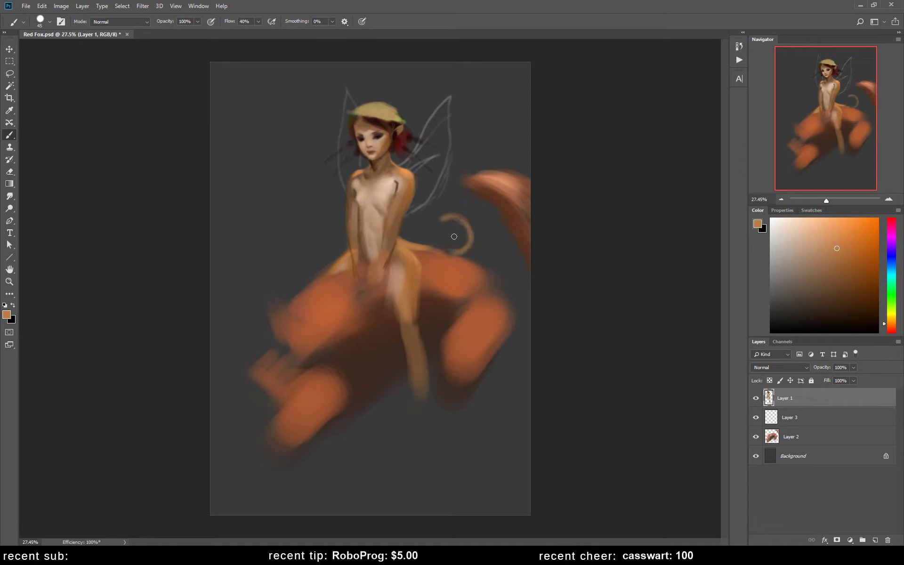
{"action": "key", "text": "e"}
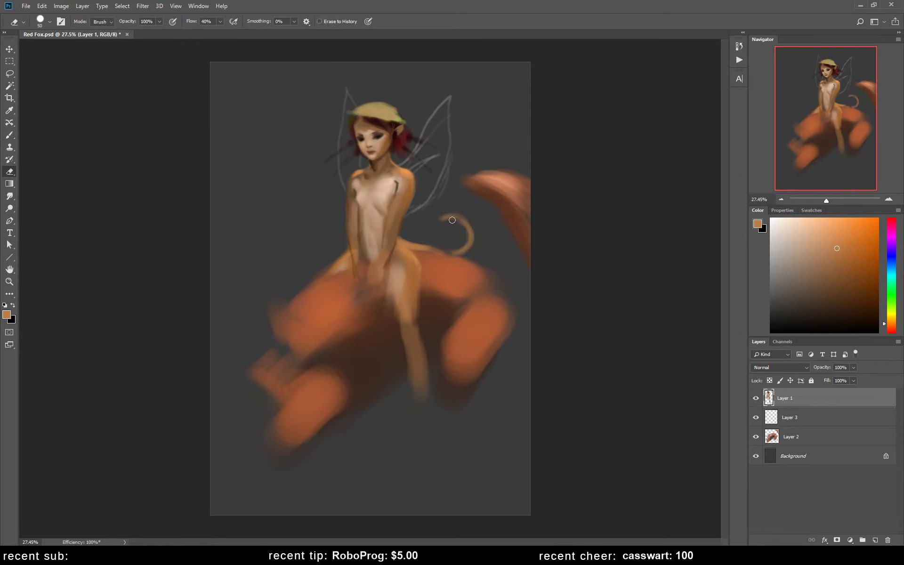
{"action": "key", "text": "b"}
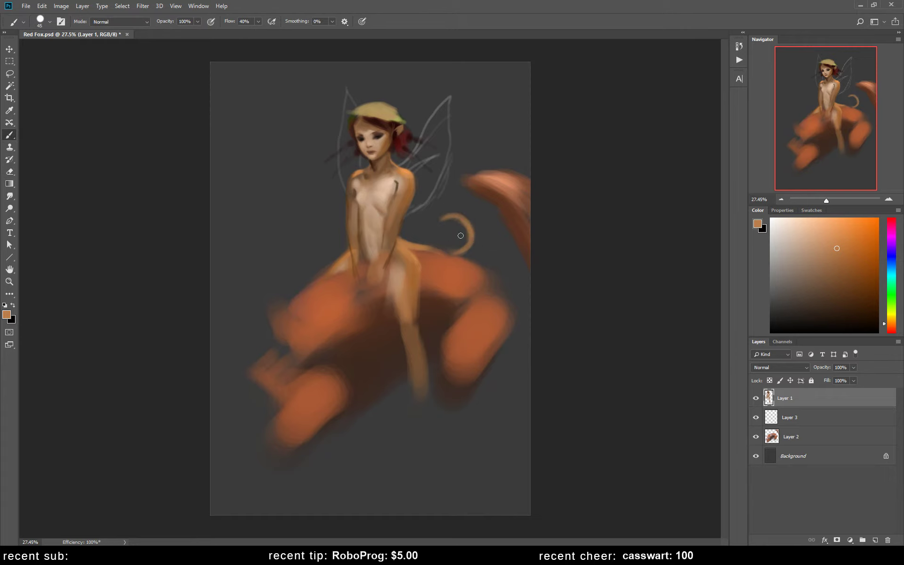
Step: Flip the view back and brush light tan down the fairy's leg from thigh to shin
{"action": "key", "text": "ctrl+shift+h"}
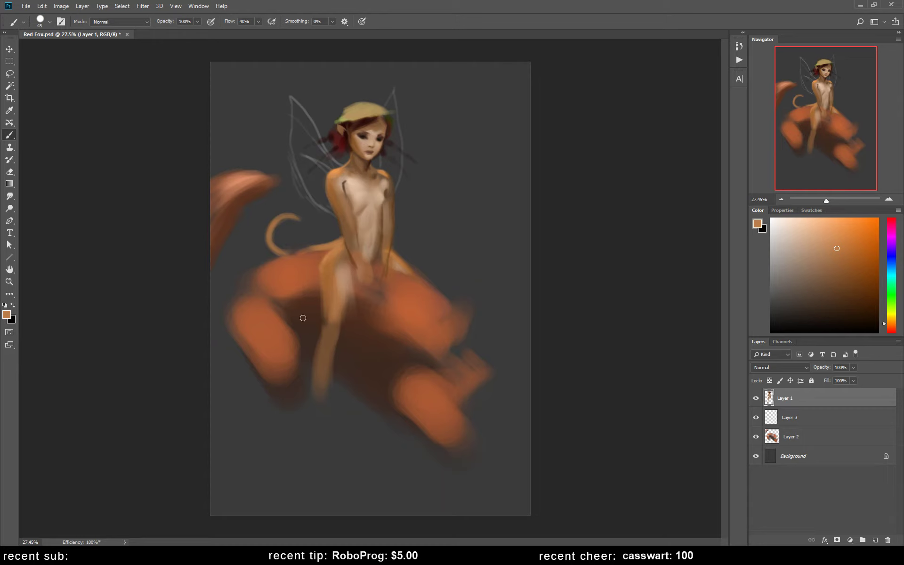
{"action": "left_click", "coordinate": [330, 279], "text": "alt"}
{"action": "left_click", "coordinate": [825, 237]}
{"action": "mouse_move", "coordinate": [330, 304]}
{"action": "left_mouse_down"}
{"action": "mouse_move", "coordinate": [329, 252]}
{"action": "mouse_move", "coordinate": [331, 322]}
{"action": "left_mouse_up"}
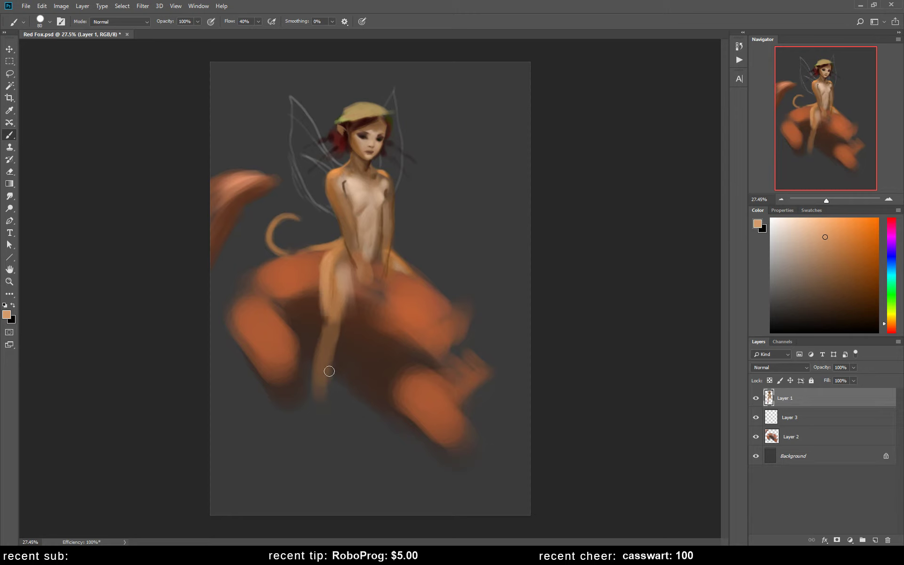
{"action": "left_click_drag", "start_coordinate": [331, 313], "coordinate": [330, 267]}
{"action": "left_click_drag", "start_coordinate": [324, 324], "coordinate": [318, 387]}
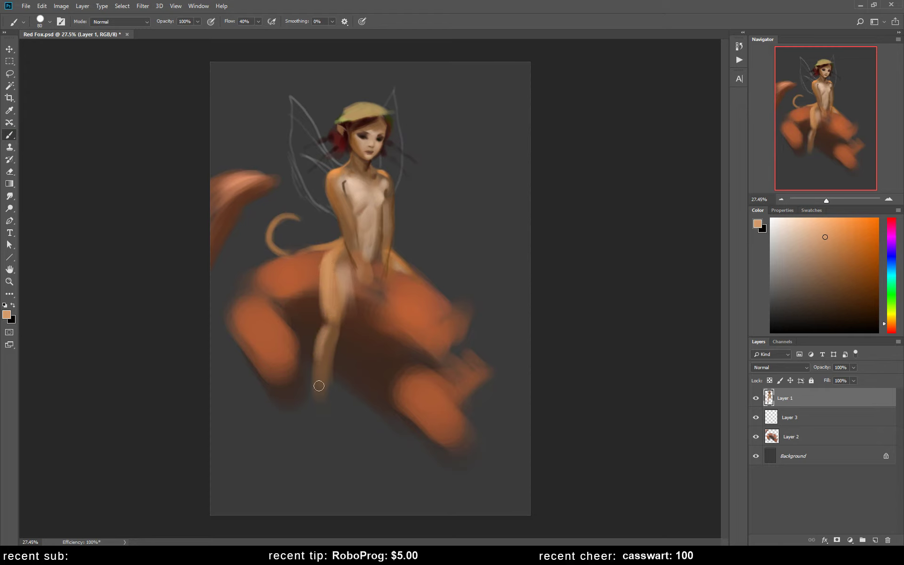
{"action": "left_click", "coordinate": [330, 324], "text": "alt"}
{"action": "left_click", "coordinate": [847, 282]}
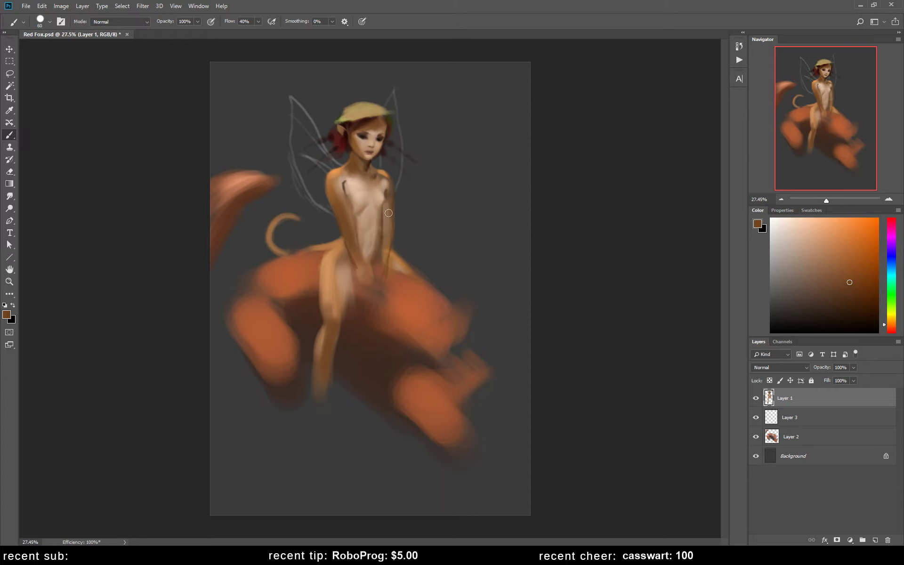
{"action": "key", "text": "bracketleft"}
{"action": "key", "text": "bracketleft"}
Step: Shade the arm edge against the fox in darker brown, then mirror the canvas view
{"action": "key", "text": "e"}
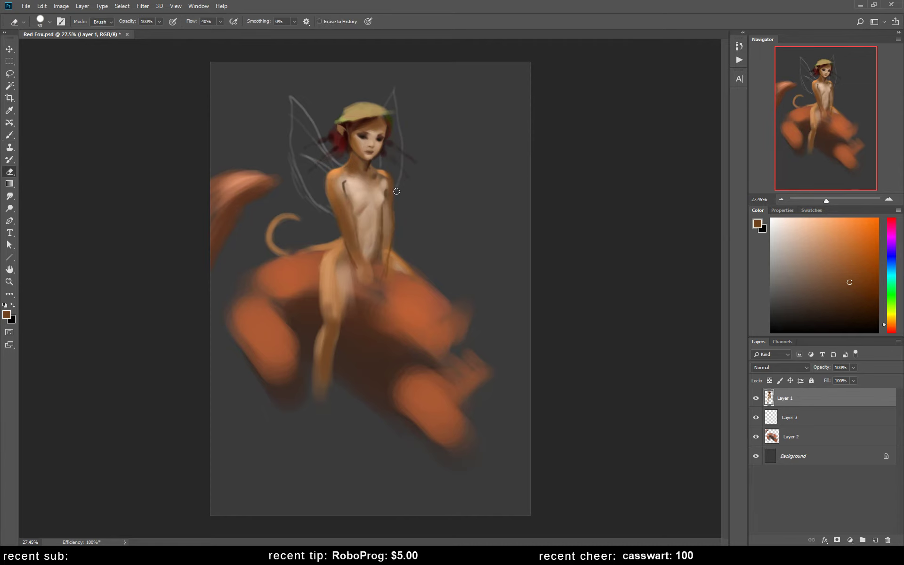
{"action": "key", "text": "b"}
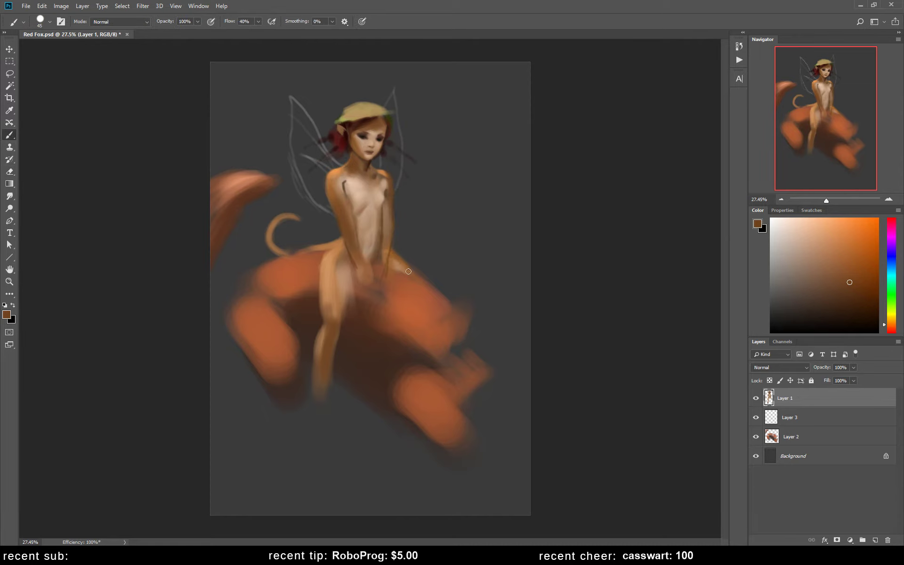
{"action": "left_click_drag", "start_coordinate": [400, 266], "coordinate": [412, 286]}
{"action": "left_click", "coordinate": [861, 303]}
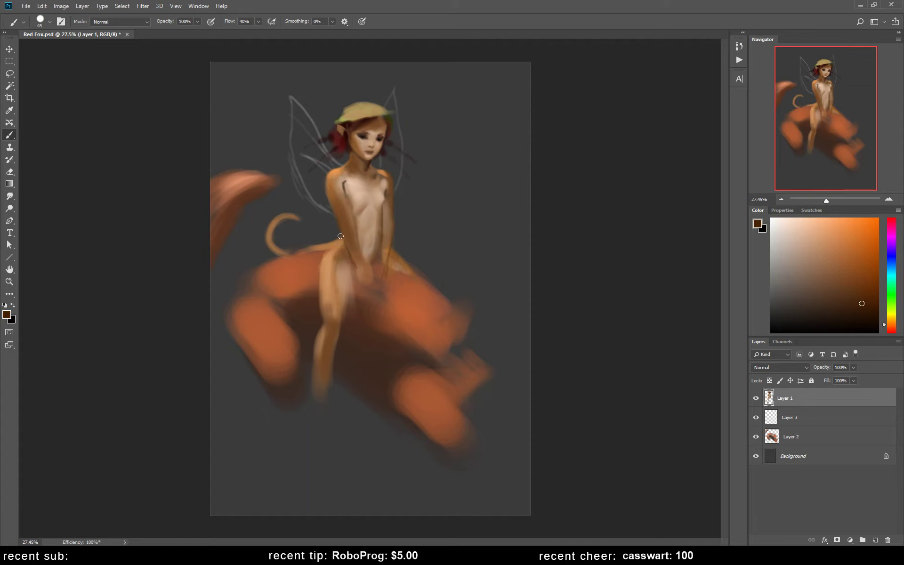
{"action": "key", "text": "bracketleft"}
{"action": "left_click", "coordinate": [349, 180], "text": "alt"}
{"action": "left_click", "coordinate": [344, 184], "text": "alt"}
{"action": "left_click_drag", "start_coordinate": [861, 307], "coordinate": [860, 313]}
{"action": "key", "text": "ctrl+shift+h"}
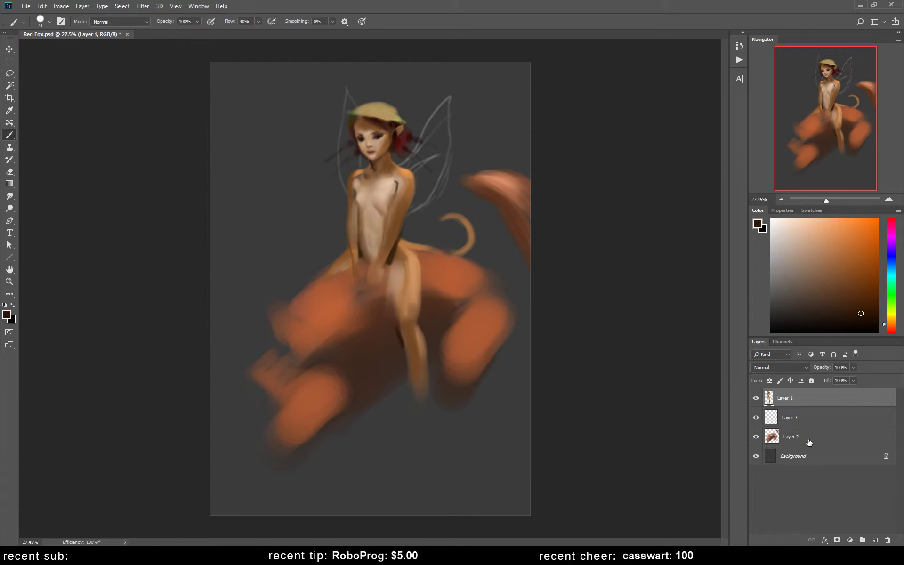
{"action": "left_click", "coordinate": [809, 442]}
Step: Rough in the fox's ear and head with orange strokes, undoing trial dark ear strokes
{"action": "left_click", "coordinate": [303, 316], "text": "alt"}
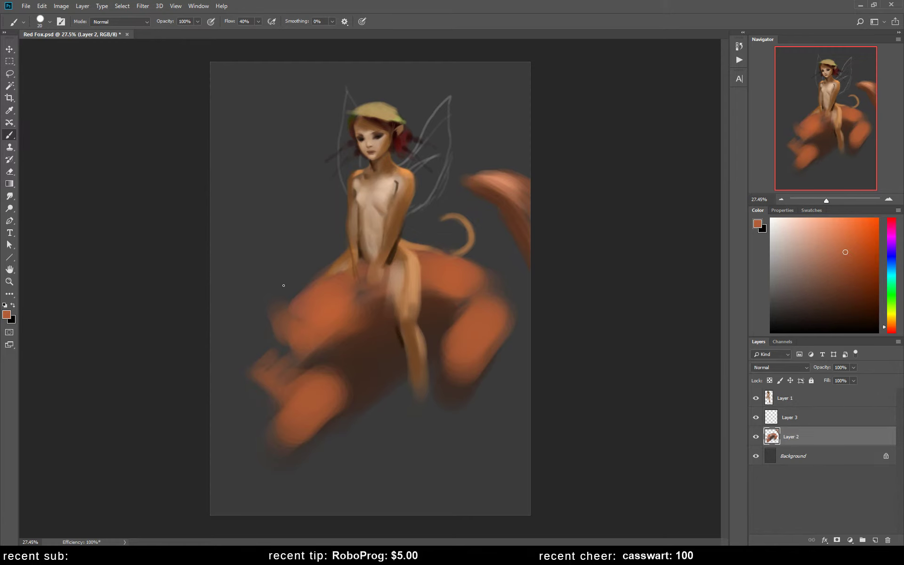
{"action": "key", "text": "bracketright"}
{"action": "key", "text": "bracketright"}
{"action": "mouse_move", "coordinate": [282, 338]}
{"action": "left_mouse_down"}
{"action": "mouse_move", "coordinate": [253, 256]}
{"action": "mouse_move", "coordinate": [313, 306]}
{"action": "mouse_move", "coordinate": [255, 288]}
{"action": "mouse_move", "coordinate": [313, 236]}
{"action": "mouse_move", "coordinate": [308, 249]}
{"action": "mouse_move", "coordinate": [302, 228]}
{"action": "mouse_move", "coordinate": [311, 275]}
{"action": "mouse_move", "coordinate": [296, 273]}
{"action": "mouse_move", "coordinate": [314, 251]}
{"action": "left_mouse_up"}
{"action": "left_click", "coordinate": [377, 353], "text": "alt"}
{"action": "left_click", "coordinate": [372, 201], "text": "alt"}
{"action": "key", "text": "ctrl+alt+z"}
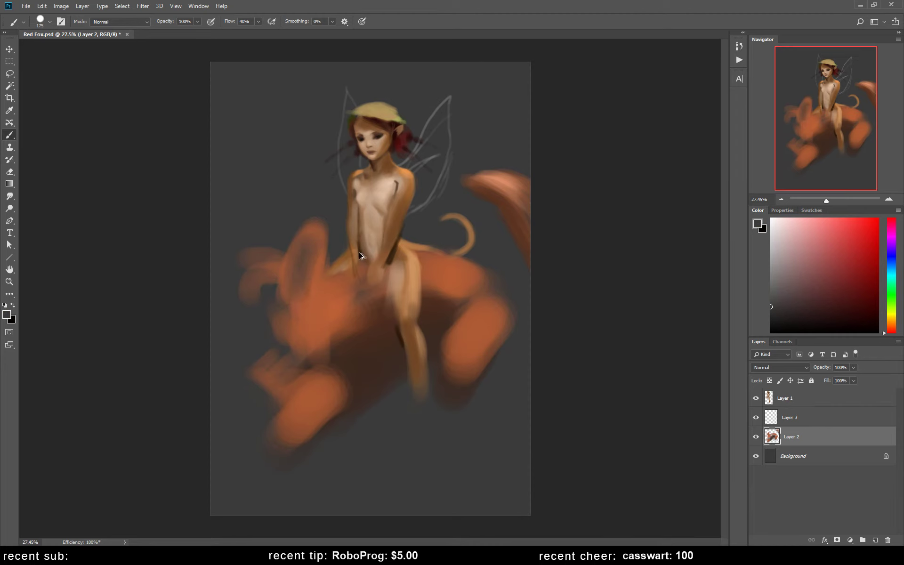
{"action": "key", "text": "ctrl+alt+z"}
Step: Set the Eyedropper to All Layers and paint a pale skin-tone highlight on the fox's ear
{"action": "left_click", "coordinate": [384, 191], "text": "alt"}
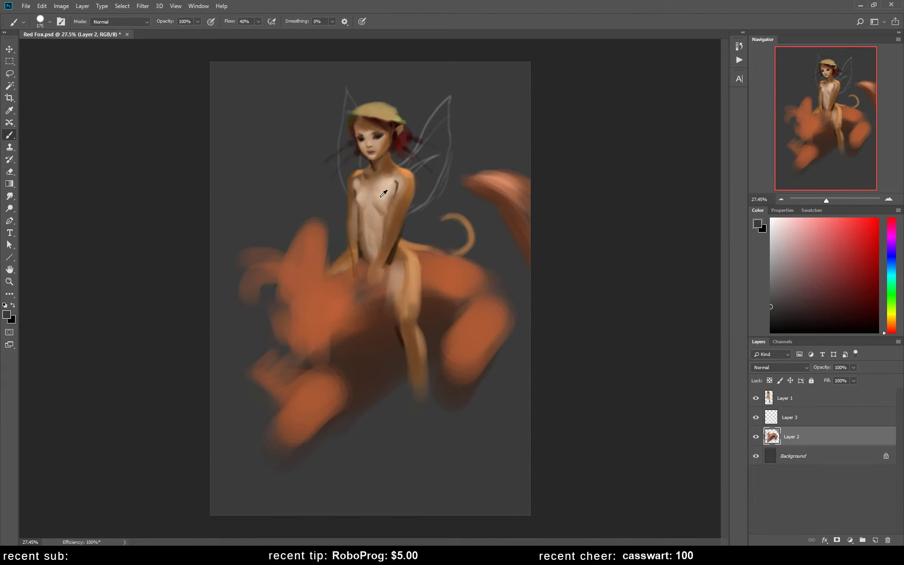
{"action": "key", "text": "i"}
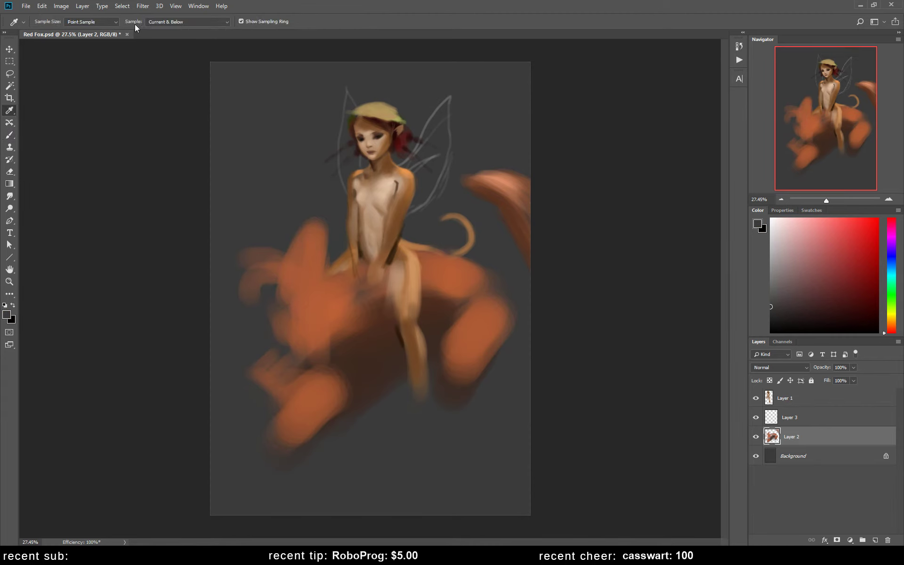
{"action": "left_click", "coordinate": [174, 24]}
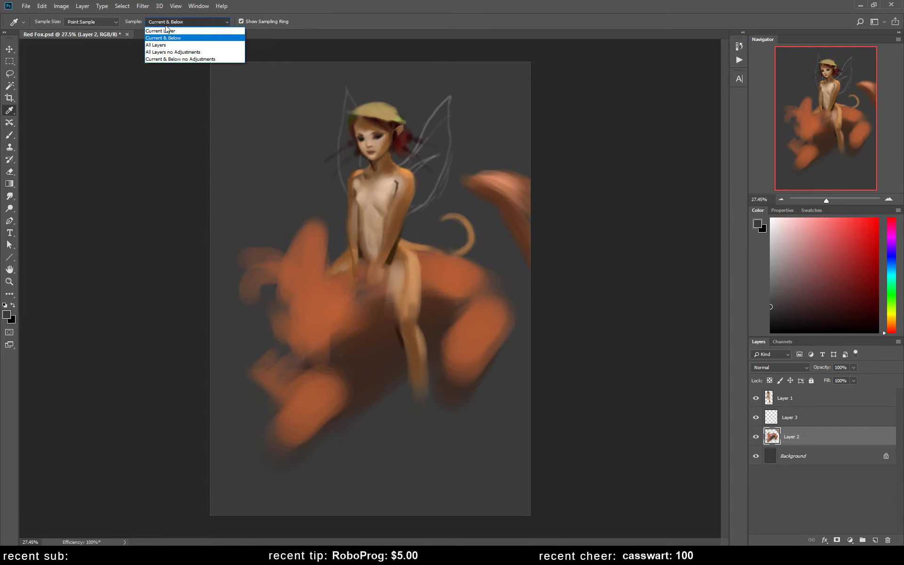
{"action": "left_click", "coordinate": [162, 50]}
{"action": "left_click", "coordinate": [386, 193]}
{"action": "key", "text": "b"}
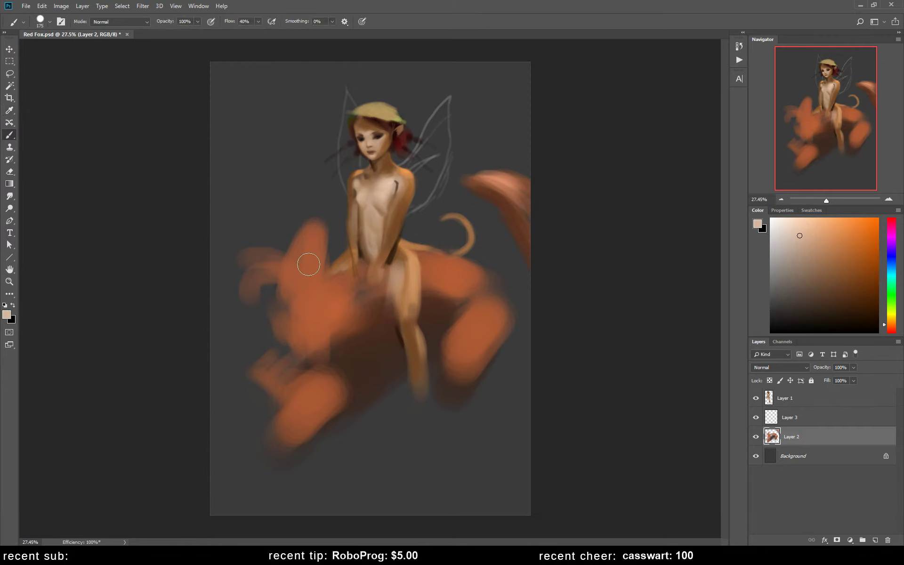
{"action": "mouse_move", "coordinate": [311, 247]}
{"action": "left_mouse_down"}
{"action": "mouse_move", "coordinate": [305, 325]}
{"action": "mouse_move", "coordinate": [313, 270]}
{"action": "left_mouse_up"}
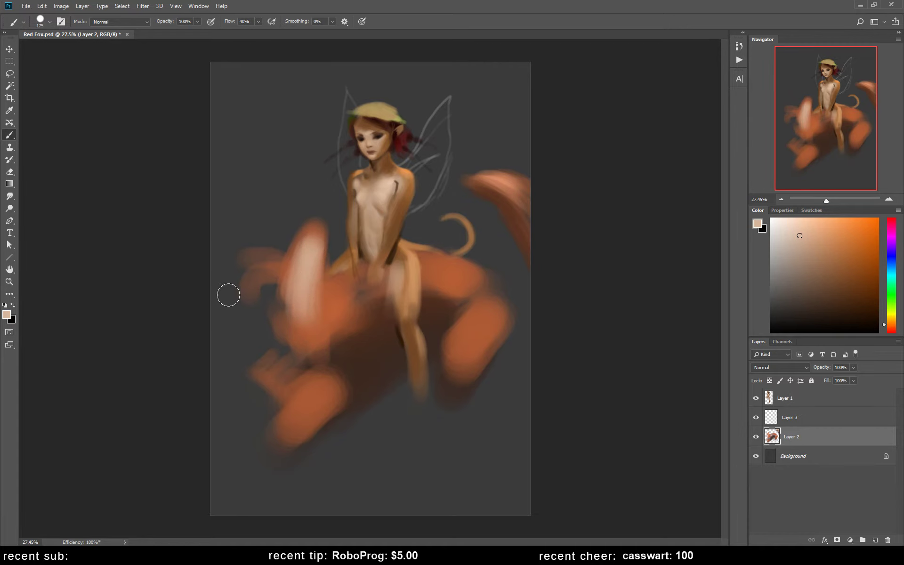
Step: Extend the fox's right side in orange and shade it dark brown, mirroring the painting
{"action": "left_click", "coordinate": [309, 330], "text": "alt"}
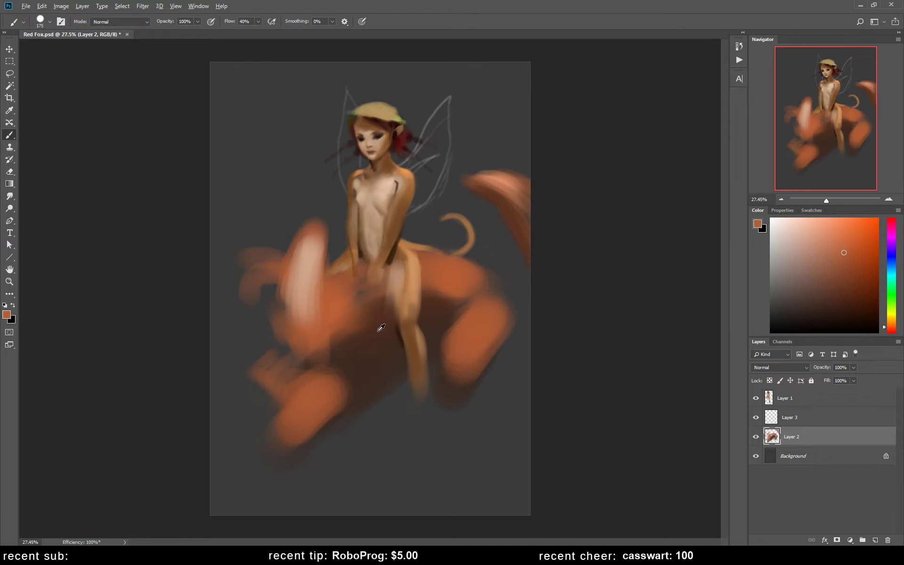
{"action": "left_click", "coordinate": [380, 325], "text": "alt"}
{"action": "left_click", "coordinate": [450, 281], "text": "alt"}
{"action": "mouse_move", "coordinate": [482, 286]}
{"action": "left_mouse_down"}
{"action": "mouse_move", "coordinate": [517, 307]}
{"action": "mouse_move", "coordinate": [502, 286]}
{"action": "mouse_move", "coordinate": [525, 320]}
{"action": "mouse_move", "coordinate": [502, 313]}
{"action": "left_mouse_up"}
{"action": "left_click", "coordinate": [519, 244], "text": "alt"}
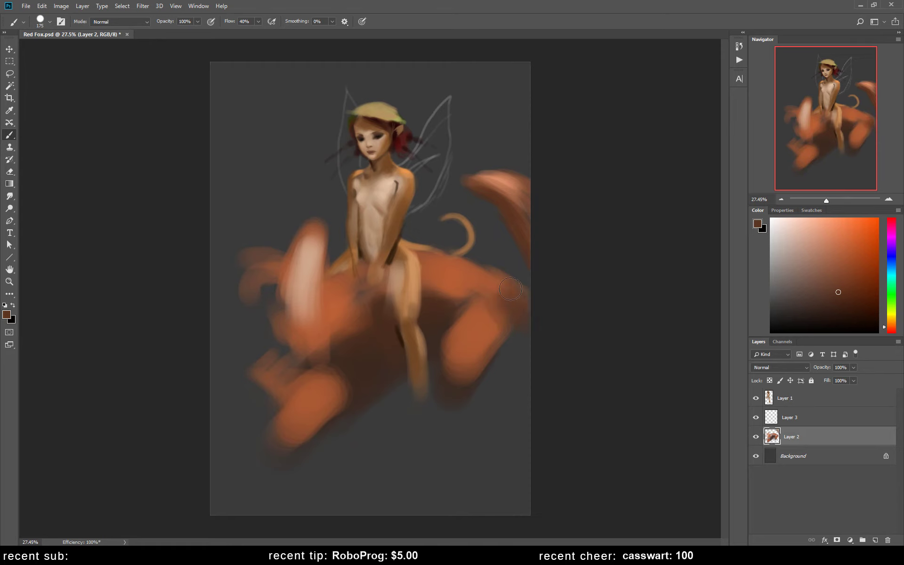
{"action": "key", "text": "ctrl+alt+h"}
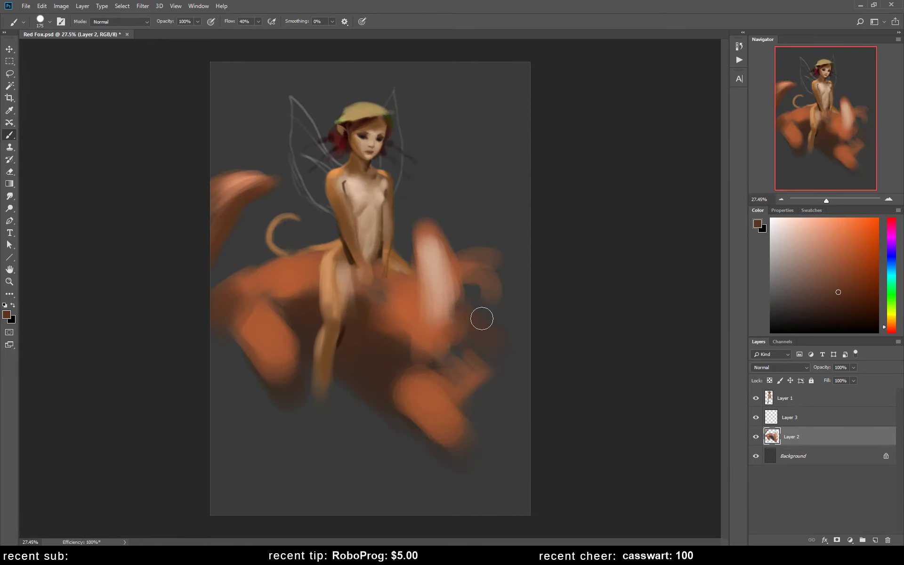
{"action": "mouse_move", "coordinate": [482, 319]}
{"action": "left_mouse_down"}
{"action": "mouse_move", "coordinate": [471, 286]}
{"action": "mouse_move", "coordinate": [476, 353]}
{"action": "mouse_move", "coordinate": [436, 366]}
{"action": "mouse_move", "coordinate": [501, 426]}
{"action": "left_mouse_up"}
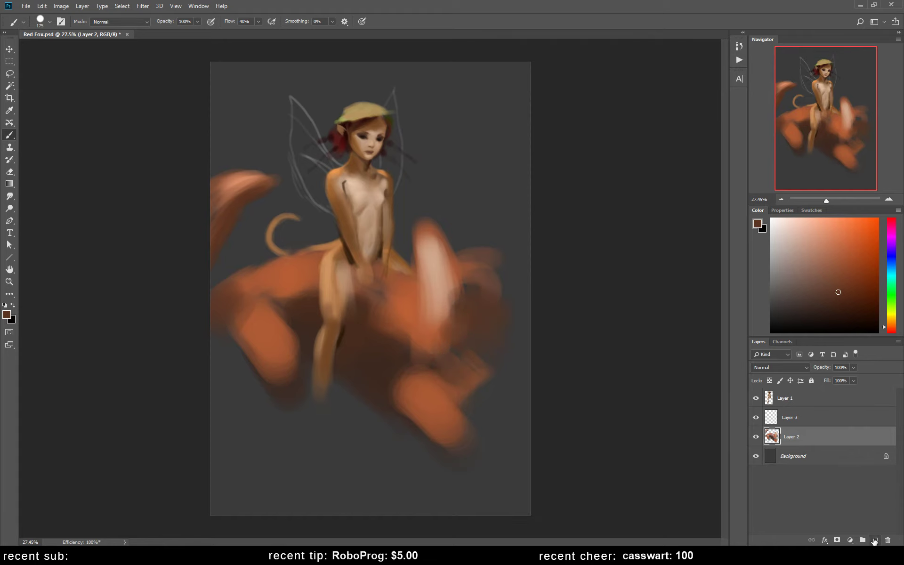
Step: On a new empty layer, dab light yellow-green near the fairy's shoulder behind the wing
{"action": "left_click", "coordinate": [874, 541], "text": "ctrl"}
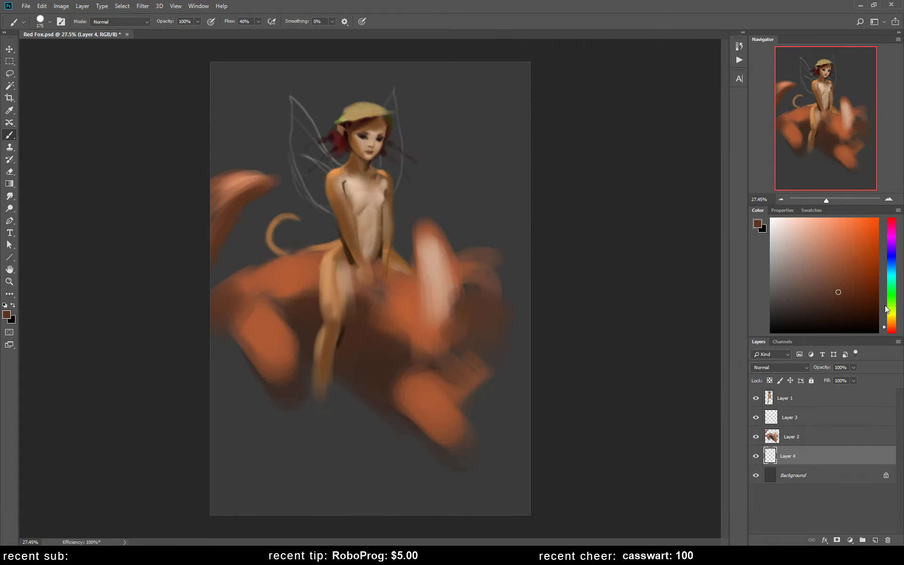
{"action": "left_click", "coordinate": [886, 309]}
{"action": "left_click_drag", "start_coordinate": [840, 267], "coordinate": [818, 235]}
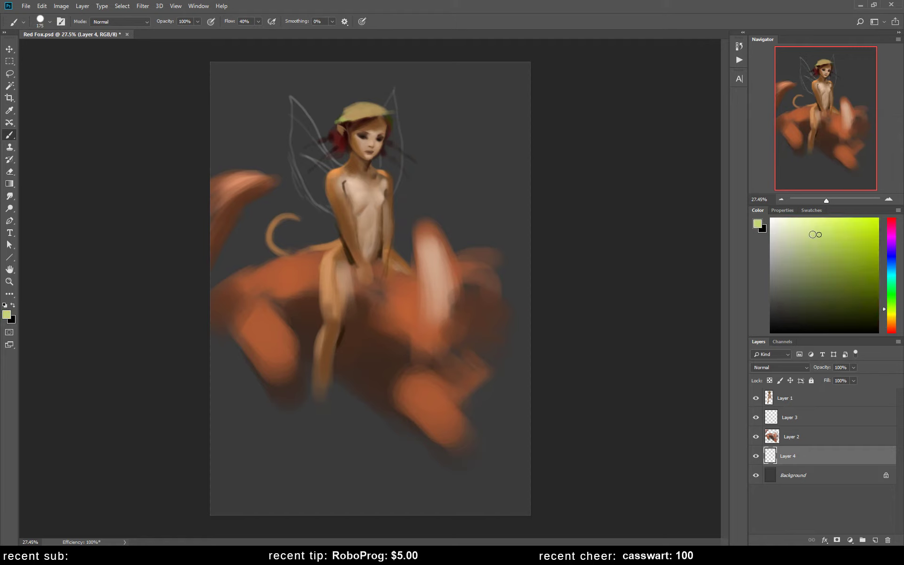
{"action": "mouse_move", "coordinate": [326, 173]}
{"action": "left_mouse_down"}
{"action": "mouse_move", "coordinate": [318, 163]}
{"action": "mouse_move", "coordinate": [324, 186]}
{"action": "left_mouse_up"}
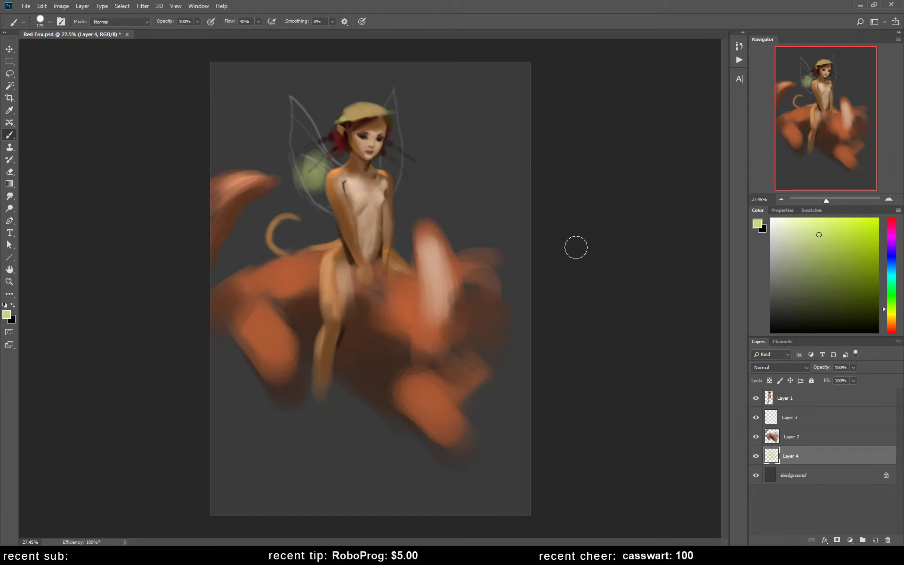
Step: Paint a dark olive glow behind the wing and spread the wash on both sides of the torso
{"action": "left_click_drag", "start_coordinate": [819, 284], "coordinate": [857, 304]}
{"action": "mouse_move", "coordinate": [318, 165]}
{"action": "left_mouse_down"}
{"action": "mouse_move", "coordinate": [294, 159]}
{"action": "mouse_move", "coordinate": [320, 195]}
{"action": "left_mouse_up"}
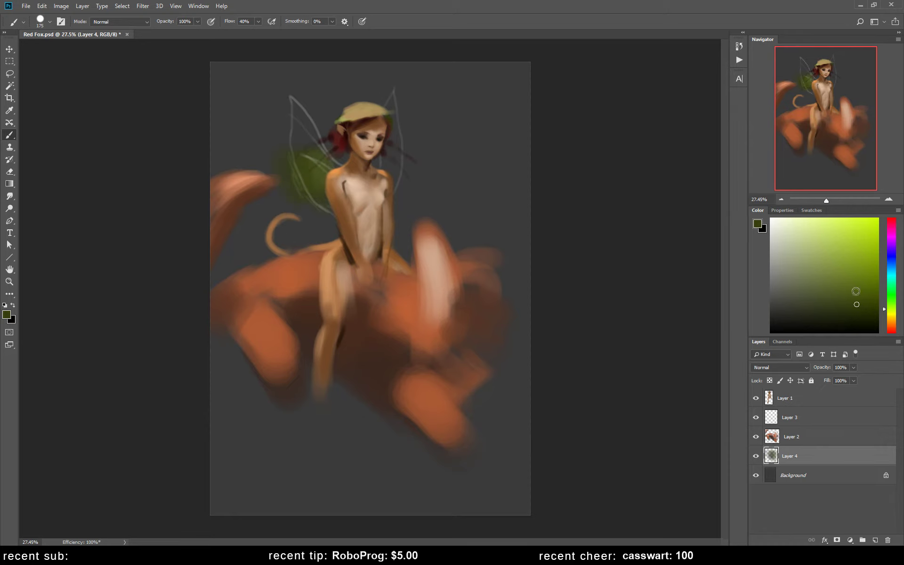
{"action": "left_click", "coordinate": [891, 322]}
{"action": "mouse_move", "coordinate": [307, 168]}
{"action": "left_mouse_down"}
{"action": "mouse_move", "coordinate": [317, 182]}
{"action": "mouse_move", "coordinate": [397, 202]}
{"action": "left_mouse_up"}
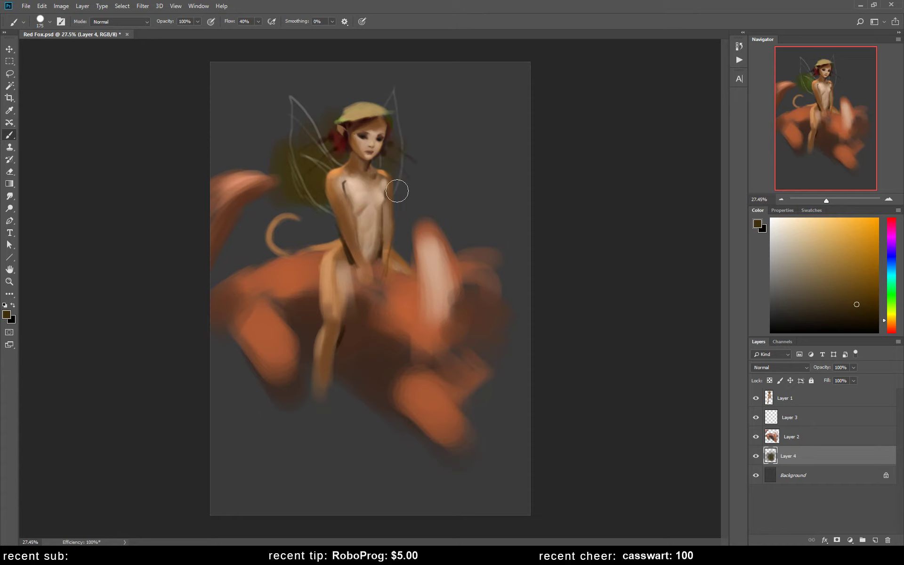
{"action": "left_click_drag", "start_coordinate": [307, 226], "coordinate": [299, 216]}
{"action": "left_click_drag", "start_coordinate": [370, 209], "coordinate": [420, 217]}
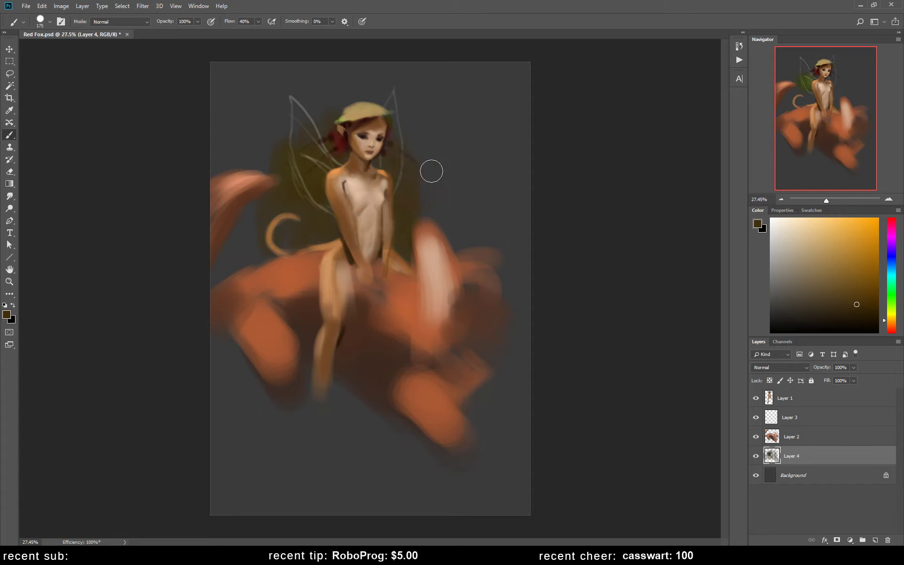
{"action": "left_click_drag", "start_coordinate": [310, 238], "coordinate": [308, 250]}
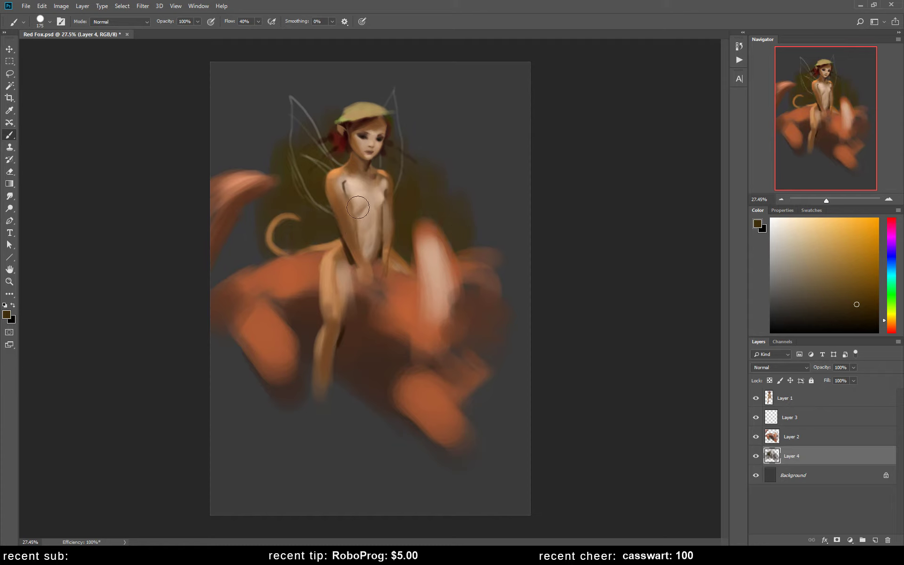
Step: Pick an adjusted olive paint colour and shrink the brush
{"action": "left_click", "coordinate": [843, 281]}
{"action": "left_click", "coordinate": [890, 313]}
{"action": "key", "text": "bracketleft"}
{"action": "key", "text": "bracketleft"}
{"action": "key", "text": "bracketleft"}
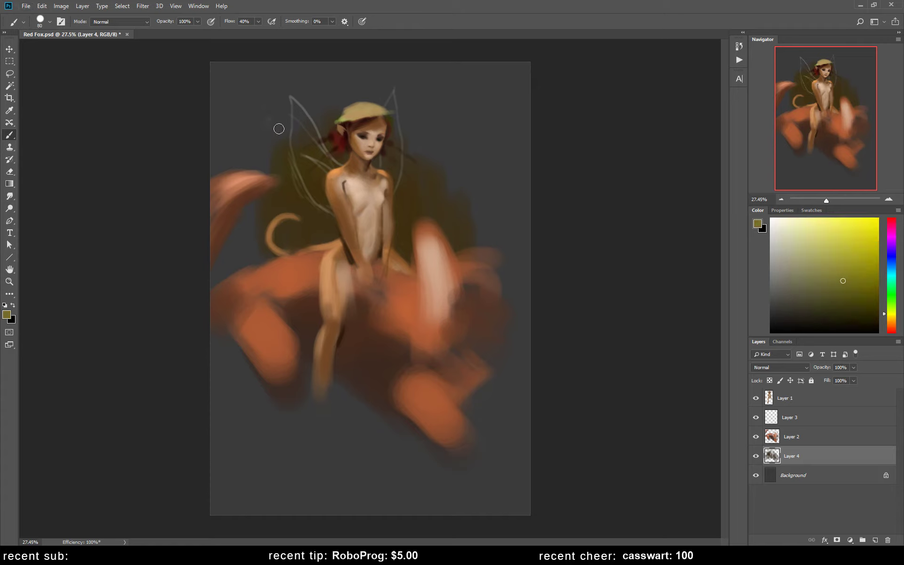
Step: Scatter olive leaf dabs across the upper-left, the top, and the right side of the background
{"action": "mouse_move", "coordinate": [279, 128]}
{"action": "left_mouse_down"}
{"action": "mouse_move", "coordinate": [264, 89]}
{"action": "mouse_move", "coordinate": [277, 91]}
{"action": "mouse_move", "coordinate": [274, 71]}
{"action": "left_mouse_up"}
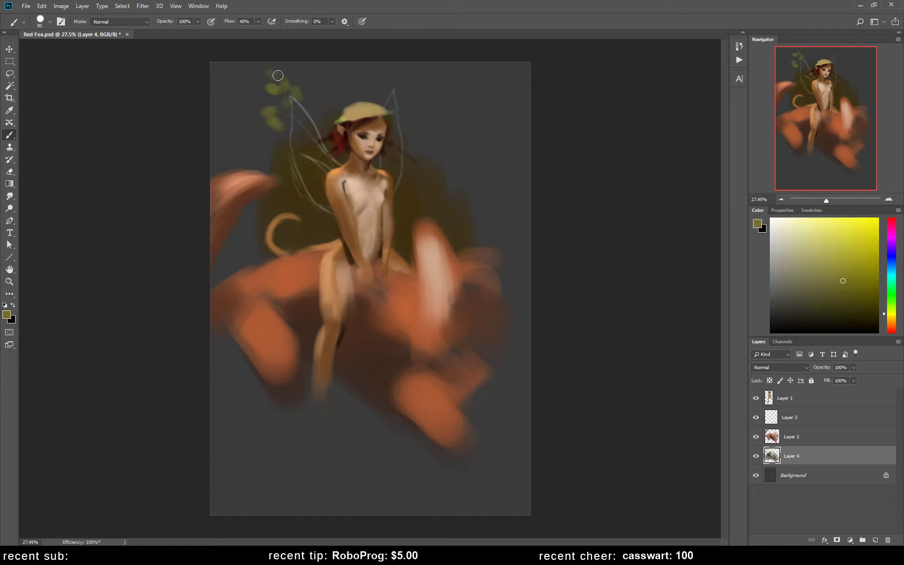
{"action": "left_click", "coordinate": [458, 90]}
{"action": "left_click", "coordinate": [440, 156]}
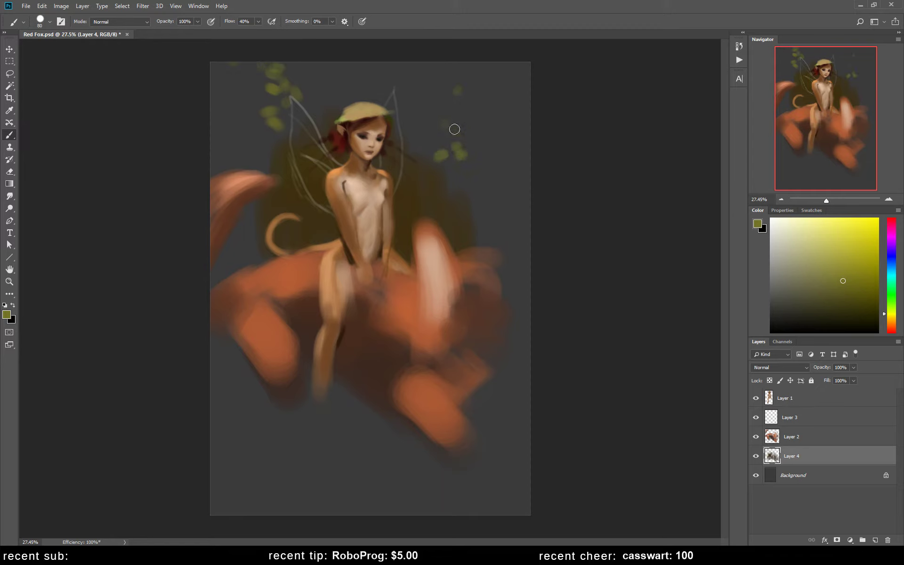
{"action": "left_click", "coordinate": [514, 121]}
{"action": "left_click", "coordinate": [519, 147]}
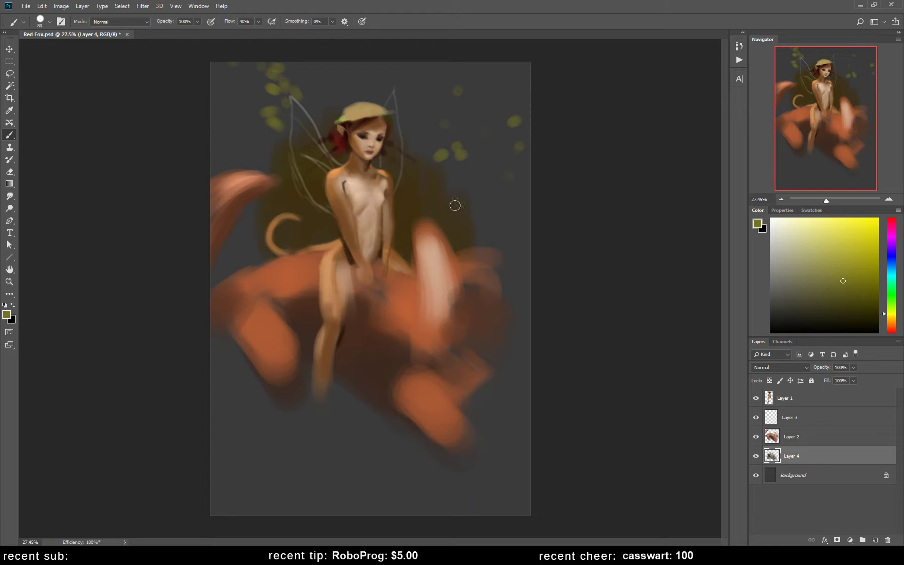
{"action": "left_click", "coordinate": [455, 205]}
{"action": "left_click", "coordinate": [462, 236]}
Step: Dab leaves left of the fairy and by the tail curl, plus two larger leaves on the right
{"action": "left_click", "coordinate": [238, 242]}
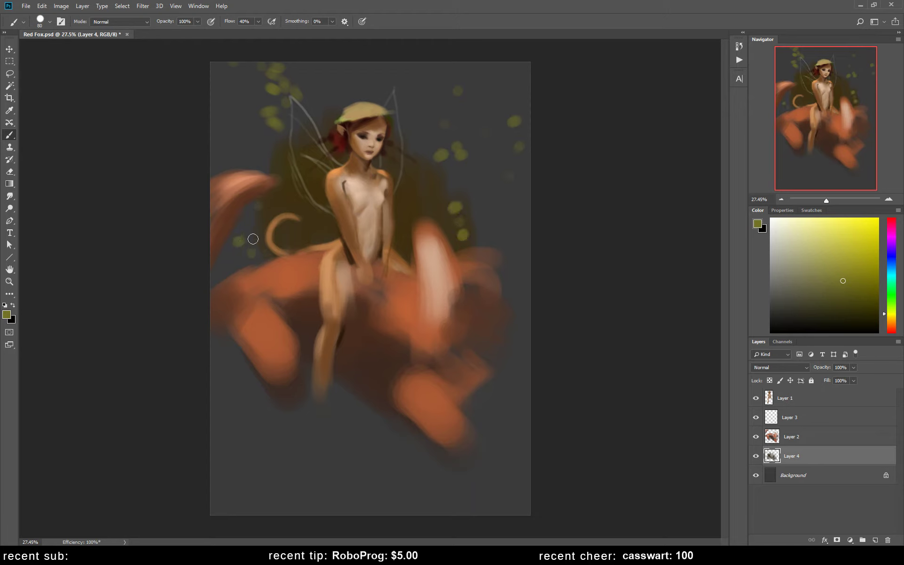
{"action": "left_click", "coordinate": [254, 253]}
{"action": "left_click", "coordinate": [230, 268]}
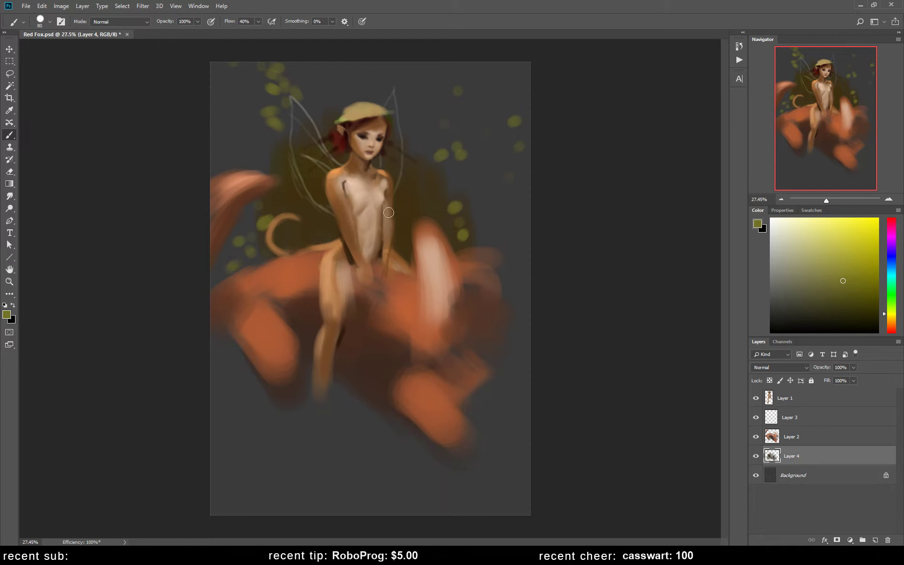
{"action": "key", "text": "bracketright"}
{"action": "key", "text": "bracketright"}
{"action": "key", "text": "bracketright"}
{"action": "left_click", "coordinate": [484, 183]}
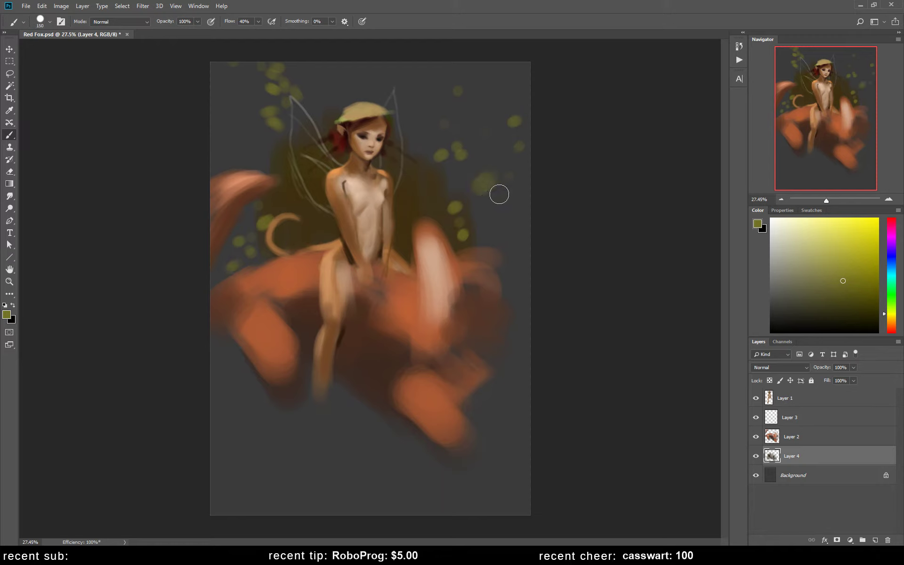
{"action": "left_click", "coordinate": [502, 198]}
{"action": "key", "text": "bracketleft"}
{"action": "key", "text": "bracketleft"}
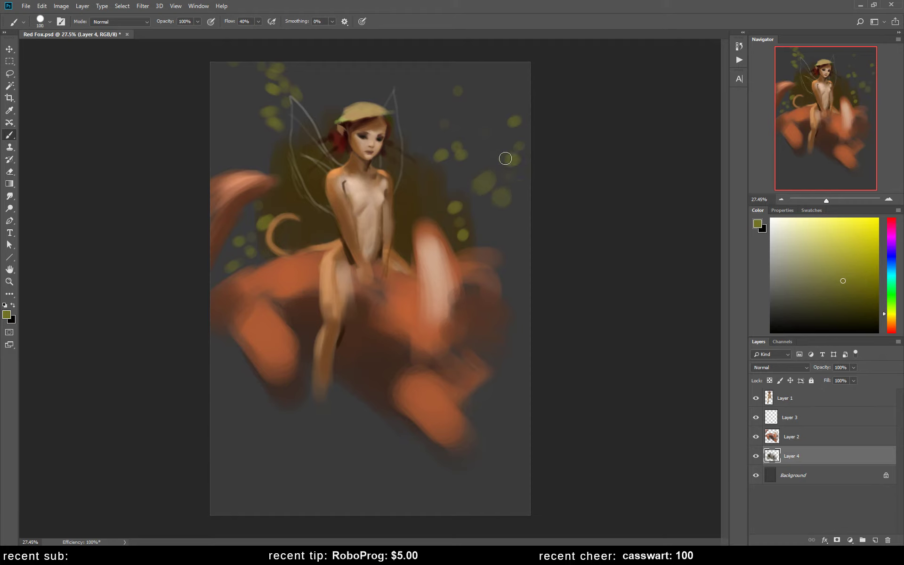
{"action": "key", "text": "bracketleft"}
{"action": "key", "text": "bracketleft"}
{"action": "key", "text": "bracketleft"}
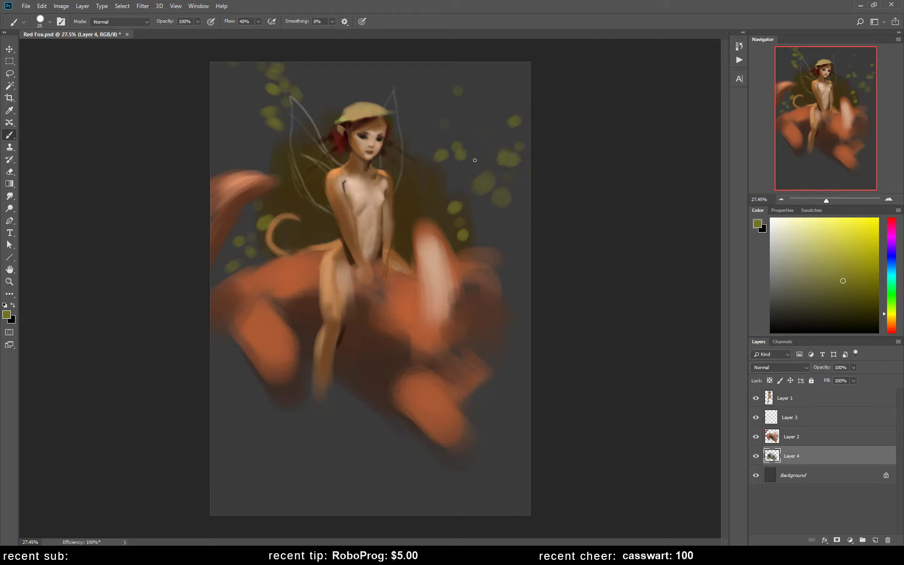
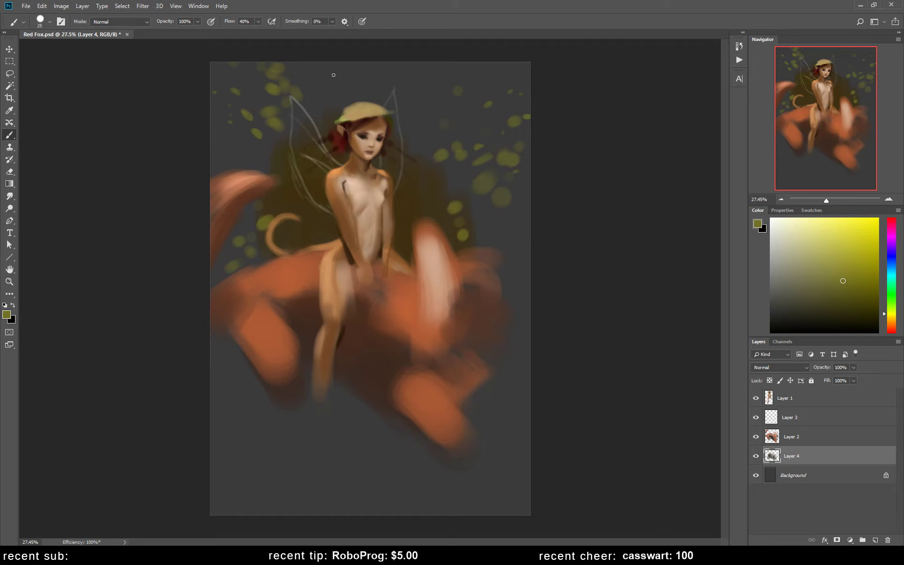
Step: Dab green near the canvas edge, sample a dark brown, and add Layer 5 above Layer 2
{"action": "left_click_drag", "start_coordinate": [530, 323], "coordinate": [525, 324]}
{"action": "key", "text": "bracketright"}
{"action": "key", "text": "bracketright"}
{"action": "key", "text": "bracketright"}
{"action": "left_click", "coordinate": [311, 224], "text": "alt"}
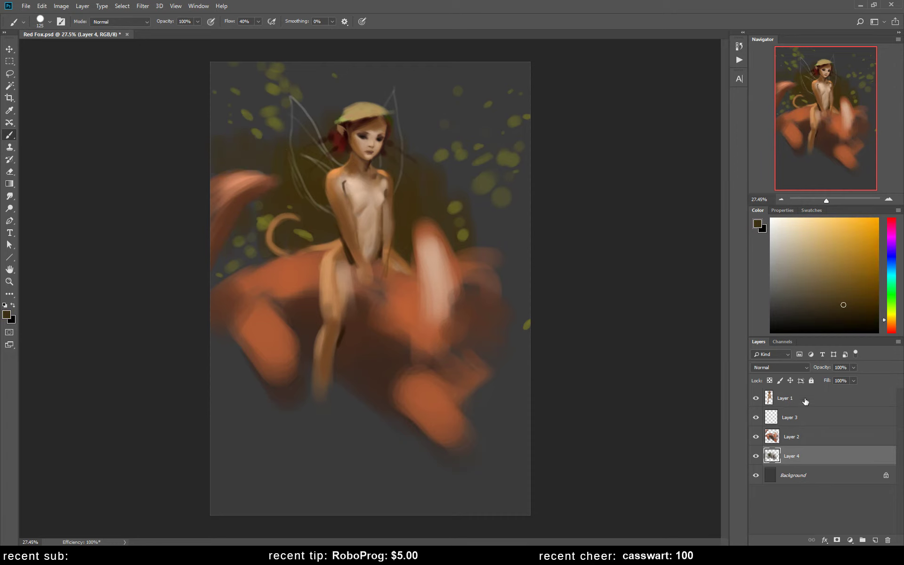
{"action": "left_click", "coordinate": [804, 444]}
{"action": "left_click", "coordinate": [876, 540]}
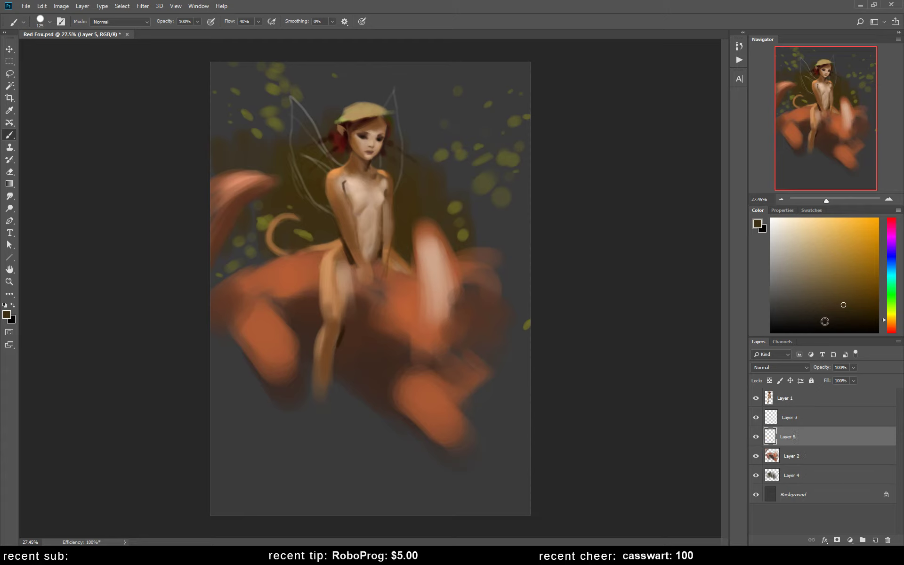
Step: With a small darker red-brown brush, sketch the fox's shoulder, the fairy's leg lines and a curled paw
{"action": "left_click", "coordinate": [860, 323]}
{"action": "left_click", "coordinate": [889, 328]}
{"action": "key", "text": "bracketleft"}
{"action": "key", "text": "bracketleft"}
{"action": "key", "text": "bracketleft"}
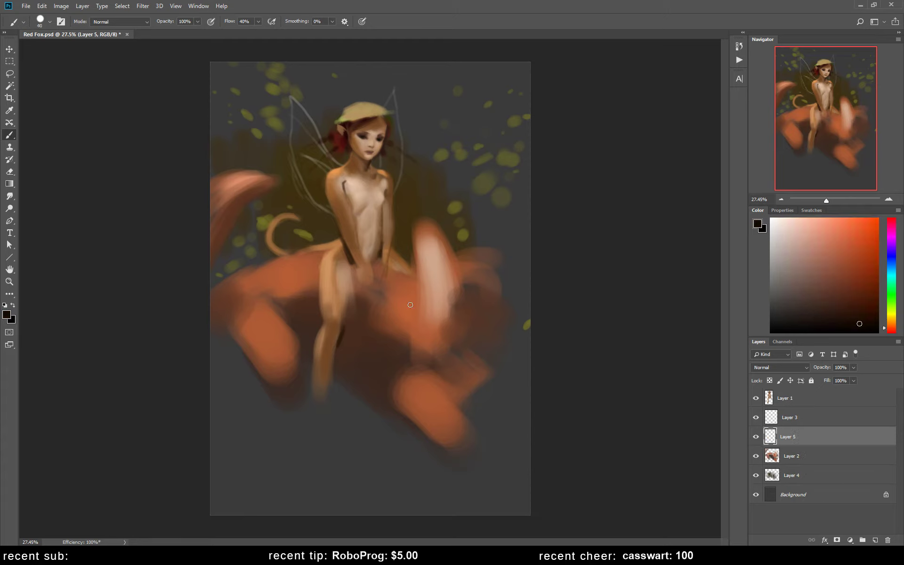
{"action": "left_click_drag", "start_coordinate": [450, 286], "coordinate": [414, 379]}
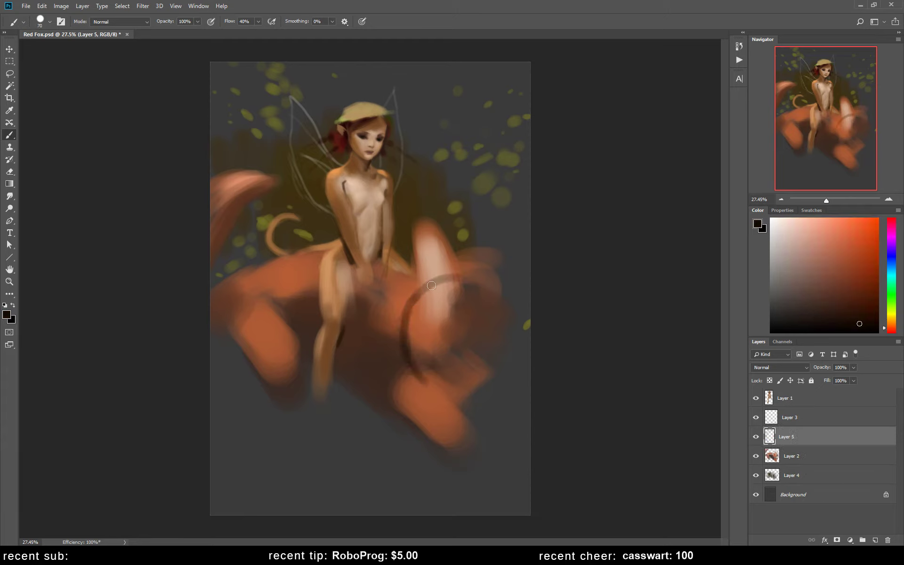
{"action": "mouse_move", "coordinate": [398, 274]}
{"action": "left_mouse_down"}
{"action": "mouse_move", "coordinate": [422, 283]}
{"action": "mouse_move", "coordinate": [474, 339]}
{"action": "left_mouse_up"}
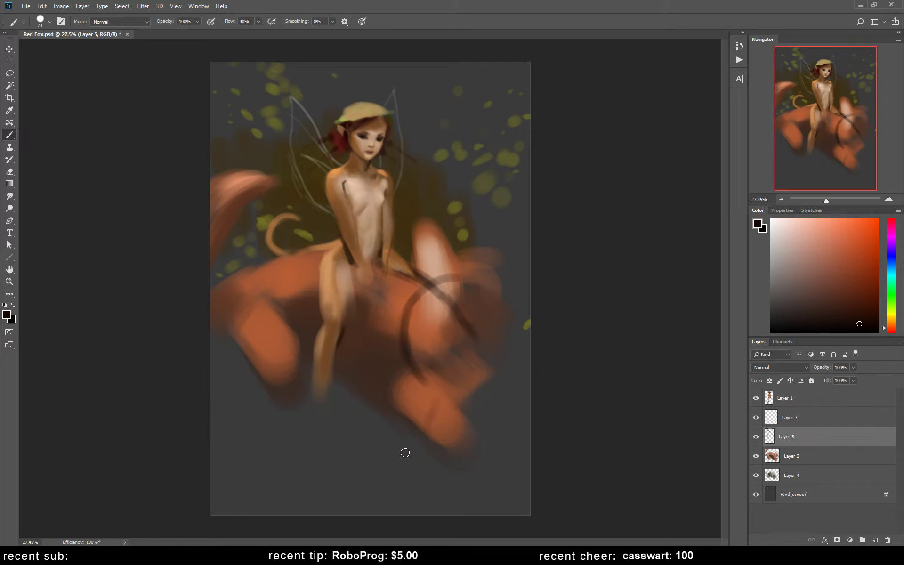
{"action": "left_click_drag", "start_coordinate": [404, 451], "coordinate": [454, 451]}
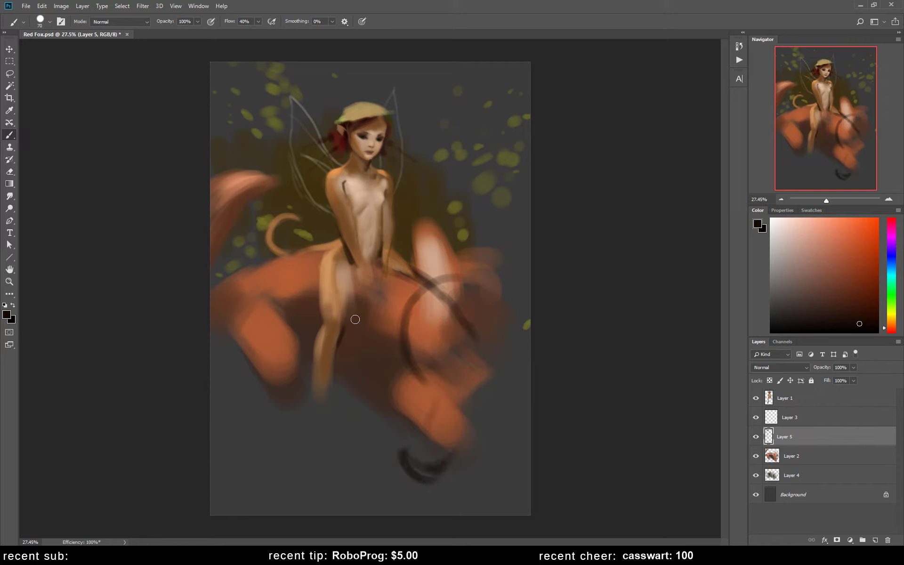
Step: Sketch the fox's back and long left leg, mirroring the canvas horizontally to check
{"action": "left_click_drag", "start_coordinate": [300, 262], "coordinate": [233, 288]}
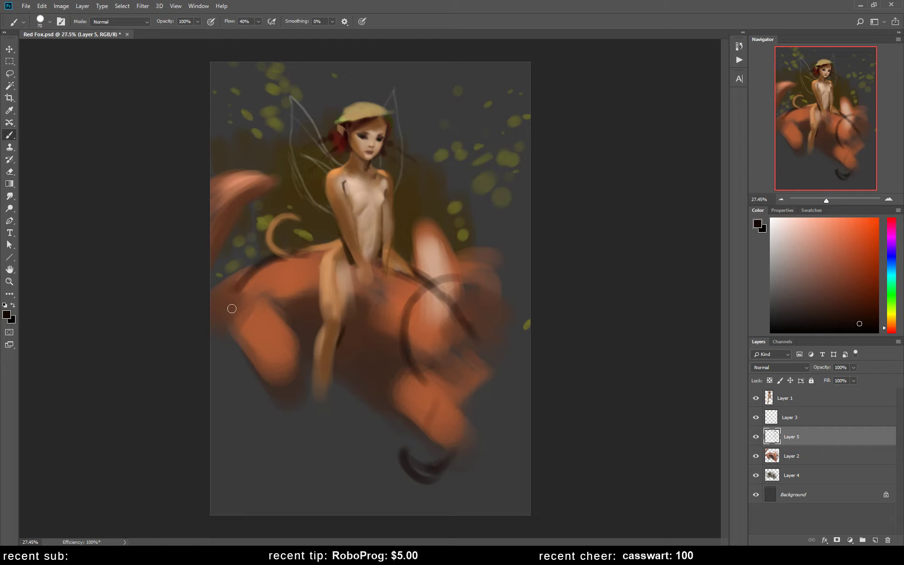
{"action": "mouse_move", "coordinate": [230, 330]}
{"action": "left_mouse_down"}
{"action": "mouse_move", "coordinate": [266, 394]}
{"action": "mouse_move", "coordinate": [254, 418]}
{"action": "mouse_move", "coordinate": [302, 506]}
{"action": "left_mouse_up"}
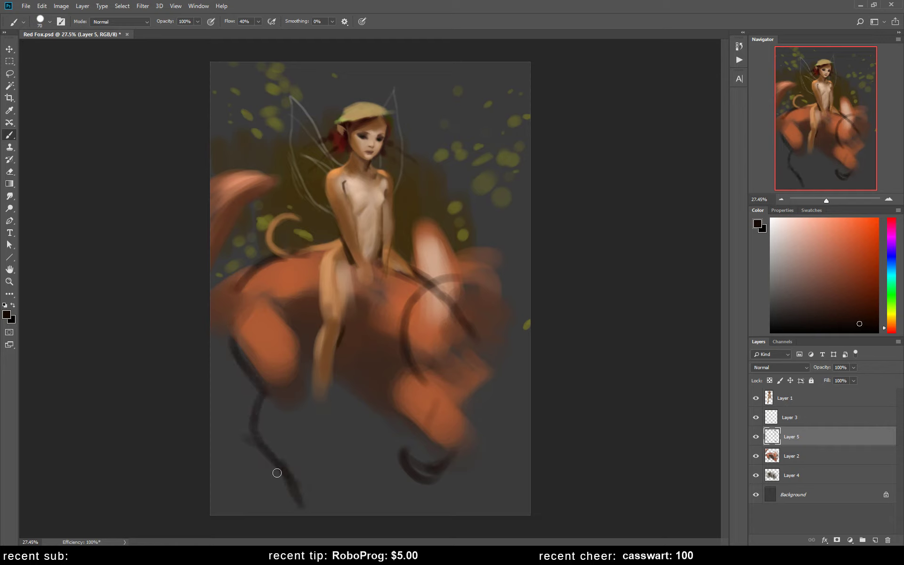
{"action": "key", "text": "h"}
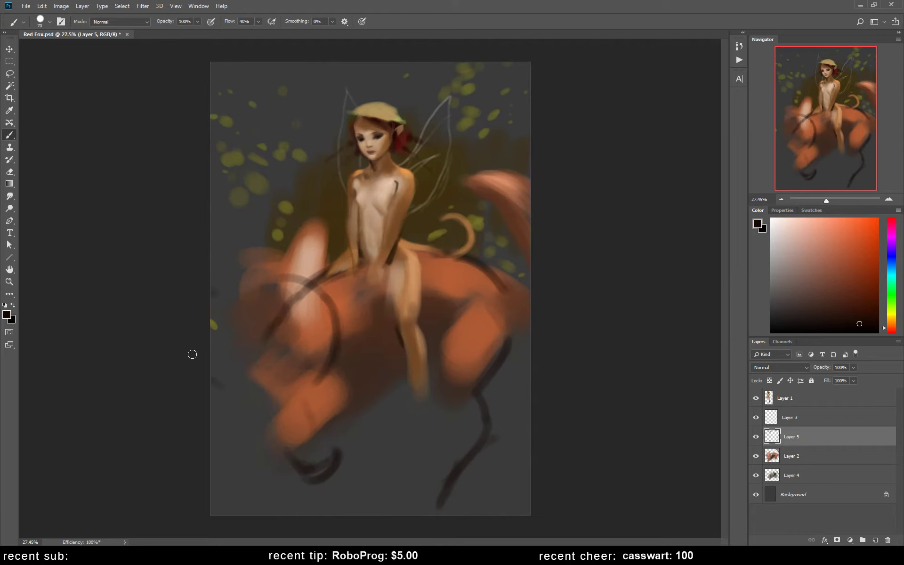
{"action": "mouse_move", "coordinate": [213, 395]}
{"action": "left_mouse_down"}
{"action": "mouse_move", "coordinate": [254, 419]}
{"action": "mouse_move", "coordinate": [330, 362]}
{"action": "mouse_move", "coordinate": [282, 429]}
{"action": "left_mouse_up"}
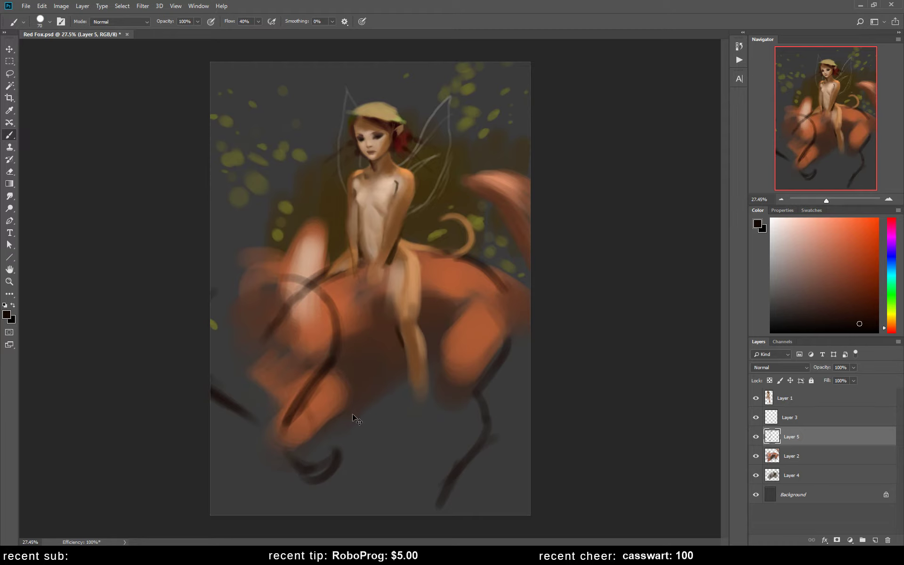
{"action": "left_click", "coordinate": [822, 474], "text": "shift"}
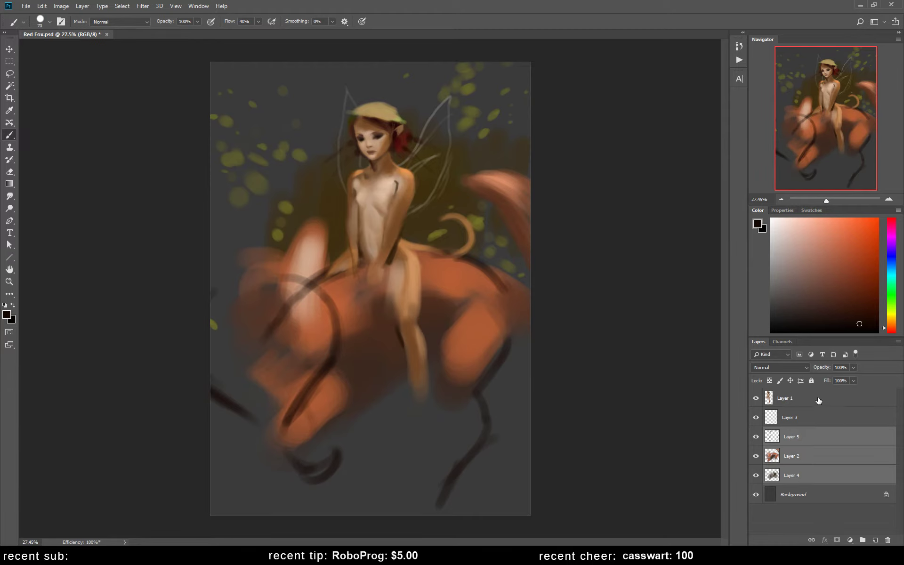
Step: Group Layers 1–4 into Group 1, scale the group to about 92.5%, and reselect Layer 2
{"action": "left_click", "coordinate": [818, 400]}
{"action": "left_click", "coordinate": [820, 473], "text": "shift"}
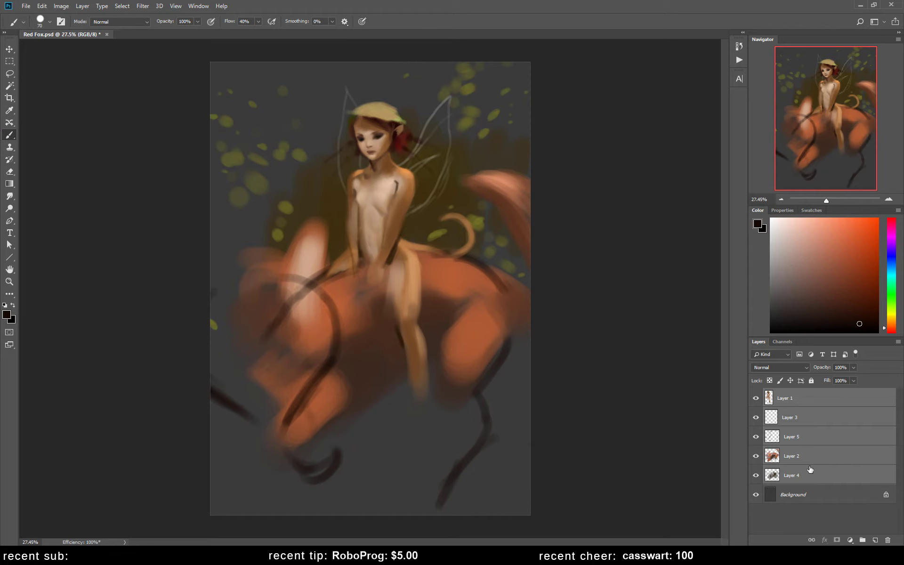
{"action": "key", "text": "ctrl+g"}
{"action": "key", "text": "ctrl+t"}
{"action": "left_click_drag", "start_coordinate": [538, 61], "coordinate": [525, 78]}
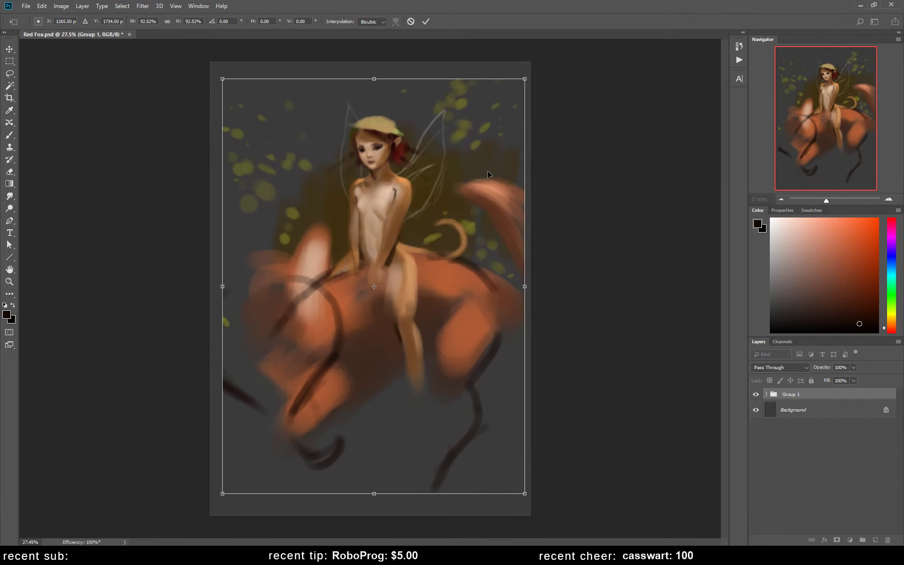
{"action": "key", "text": "Return"}
{"action": "key", "text": "b"}
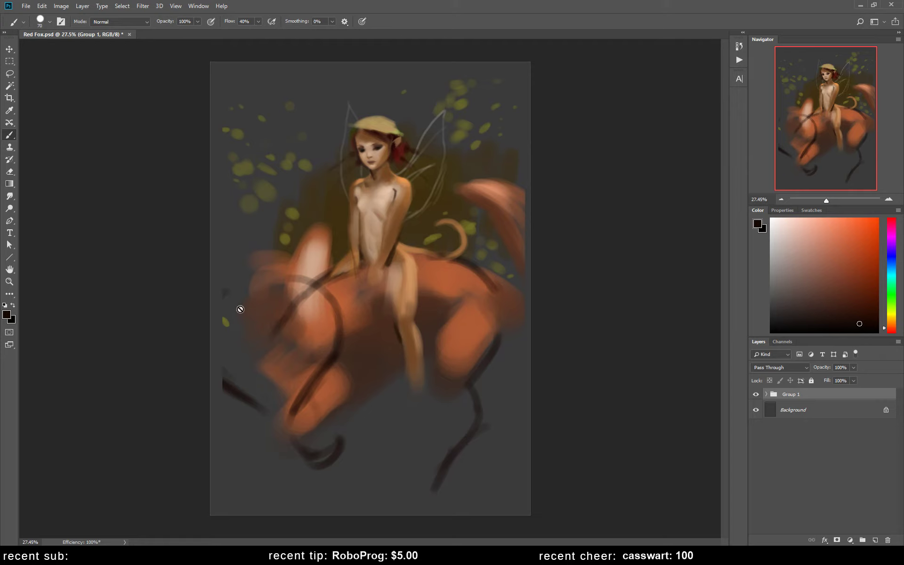
{"action": "left_click", "coordinate": [767, 394]}
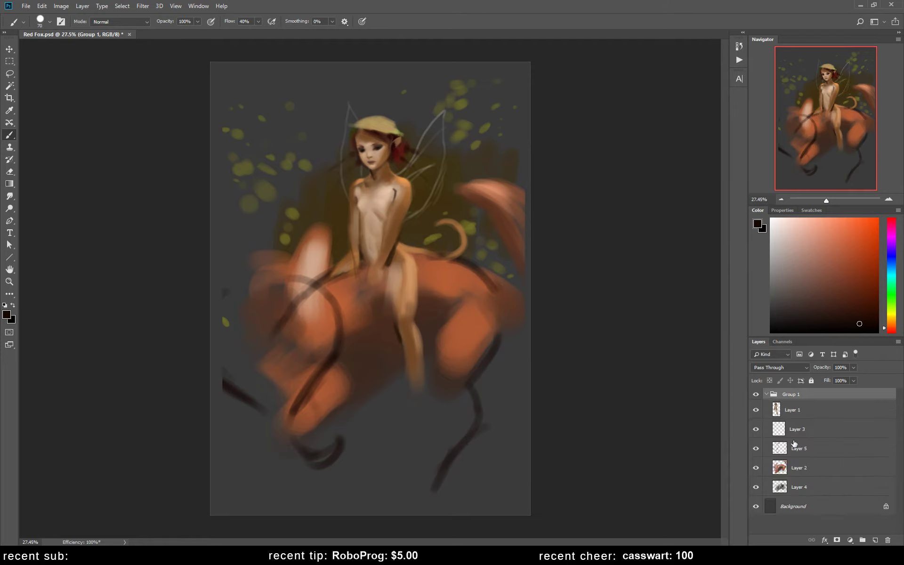
{"action": "left_click", "coordinate": [803, 466]}
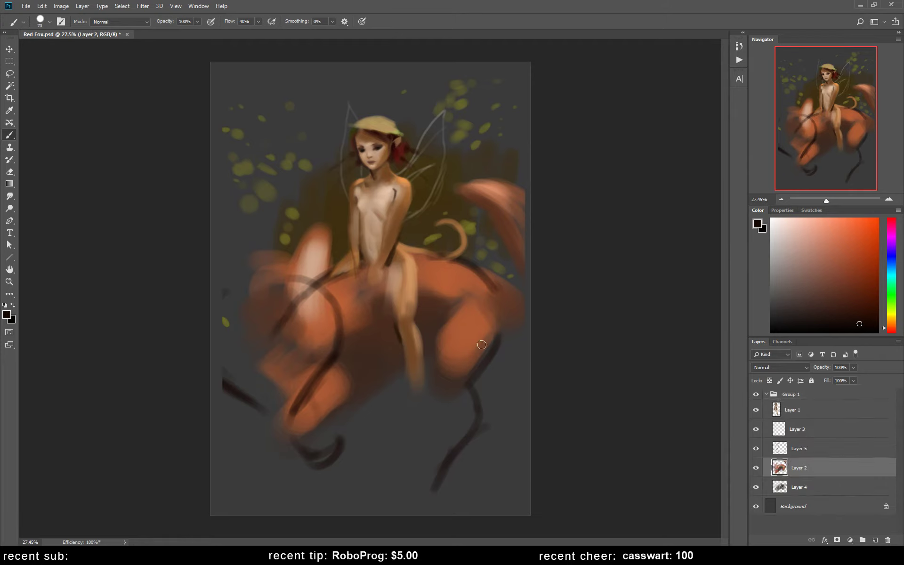
Step: On Layer 5, outline the fox's head, face features and ear with dark strokes
{"action": "left_click", "coordinate": [799, 450]}
{"action": "left_click_drag", "start_coordinate": [274, 285], "coordinate": [216, 297]}
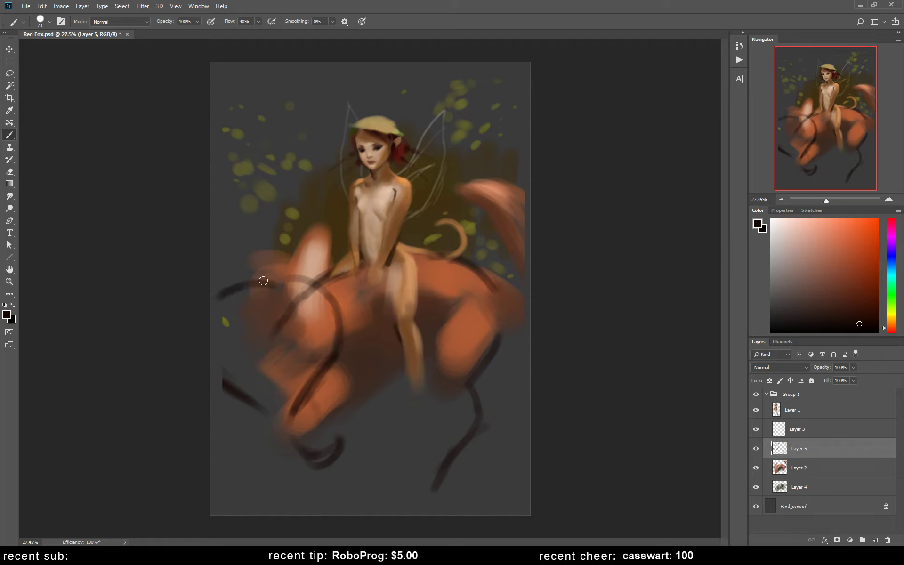
{"action": "left_click_drag", "start_coordinate": [222, 343], "coordinate": [246, 355]}
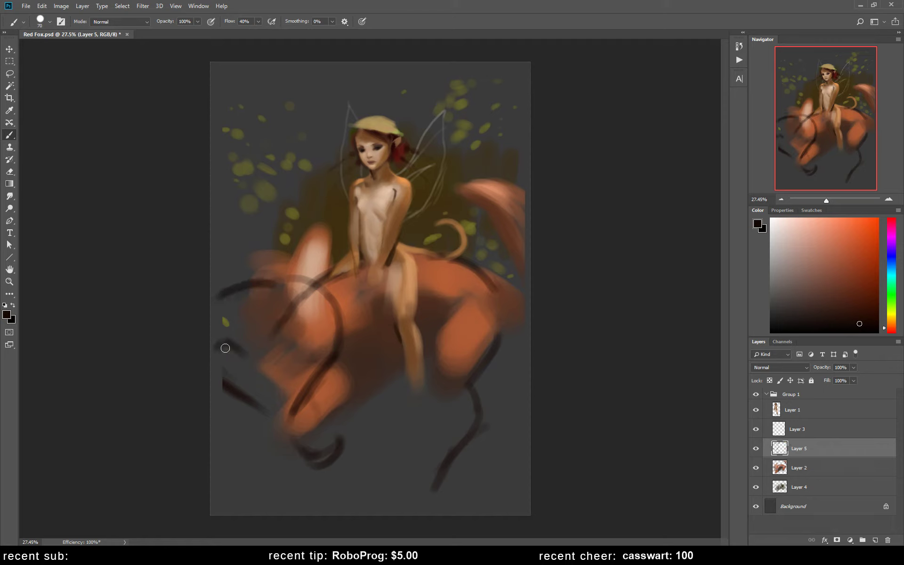
{"action": "left_click_drag", "start_coordinate": [297, 333], "coordinate": [313, 334]}
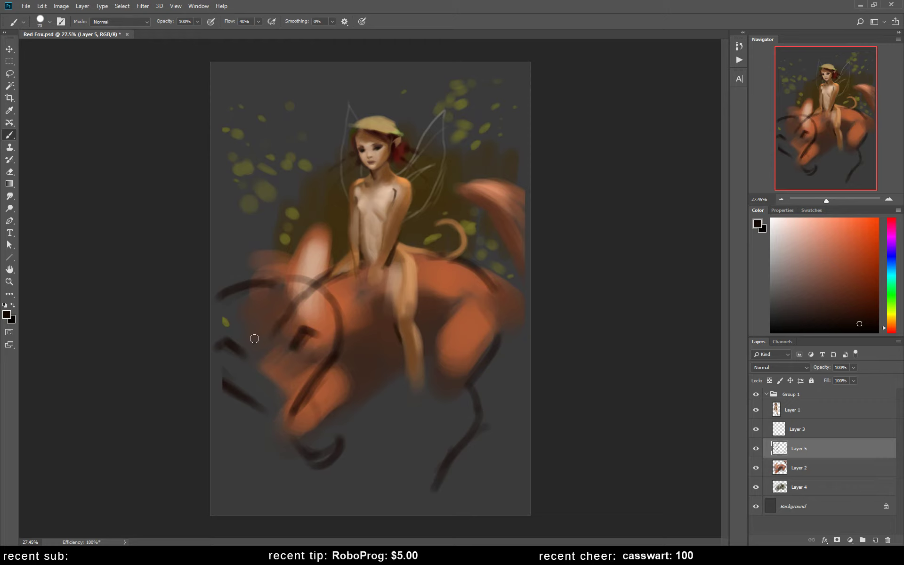
{"action": "mouse_move", "coordinate": [254, 339]}
{"action": "left_mouse_down"}
{"action": "mouse_move", "coordinate": [254, 288]}
{"action": "mouse_move", "coordinate": [295, 300]}
{"action": "left_mouse_up"}
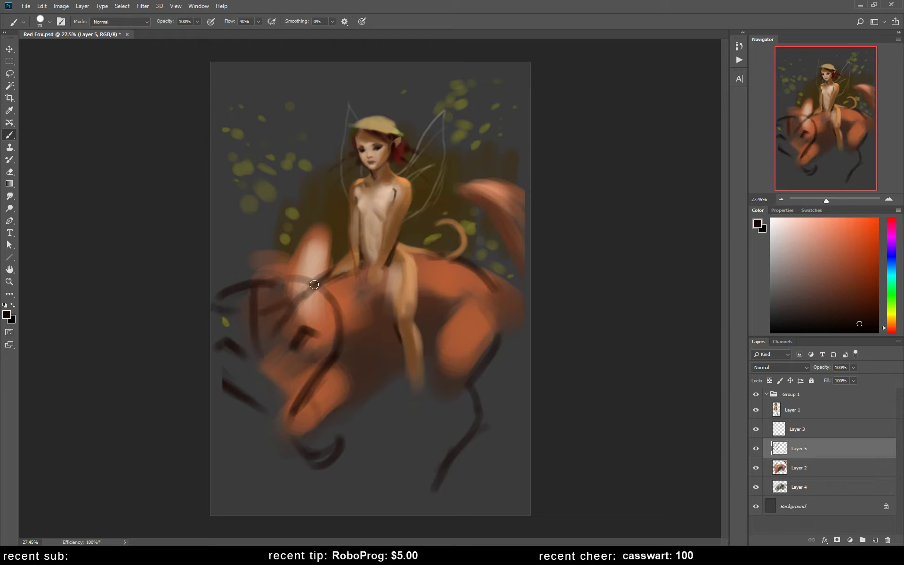
{"action": "mouse_move", "coordinate": [213, 297]}
{"action": "left_mouse_down"}
{"action": "mouse_move", "coordinate": [325, 245]}
{"action": "mouse_move", "coordinate": [333, 328]}
{"action": "left_mouse_up"}
{"action": "left_click_drag", "start_coordinate": [329, 255], "coordinate": [339, 335]}
{"action": "mouse_move", "coordinate": [326, 226]}
{"action": "left_mouse_down"}
{"action": "mouse_move", "coordinate": [282, 285]}
{"action": "mouse_move", "coordinate": [273, 284]}
{"action": "left_mouse_up"}
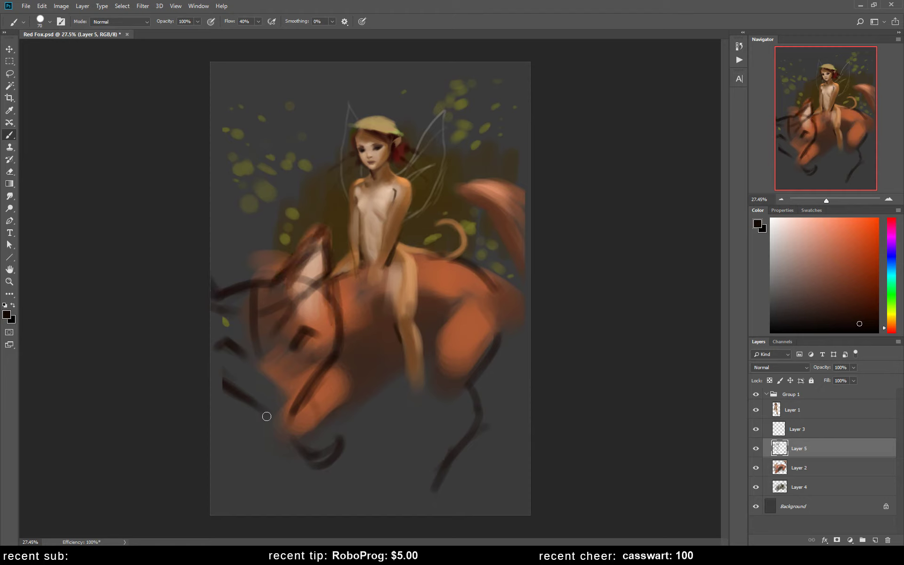
Step: Sketch the fox's back and side leg lines, flipping the canvas back to normal
{"action": "left_click_drag", "start_coordinate": [262, 358], "coordinate": [269, 423]}
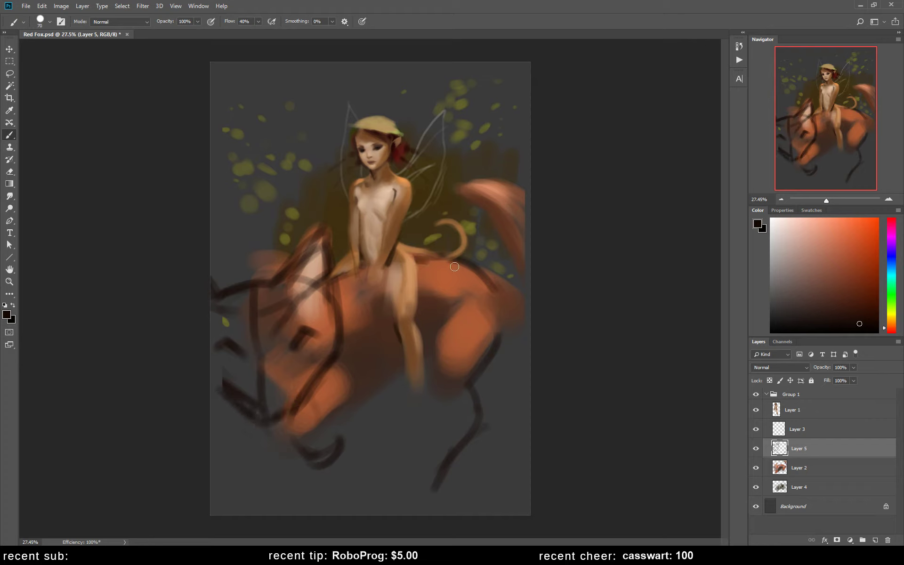
{"action": "left_click_drag", "start_coordinate": [416, 261], "coordinate": [502, 292]}
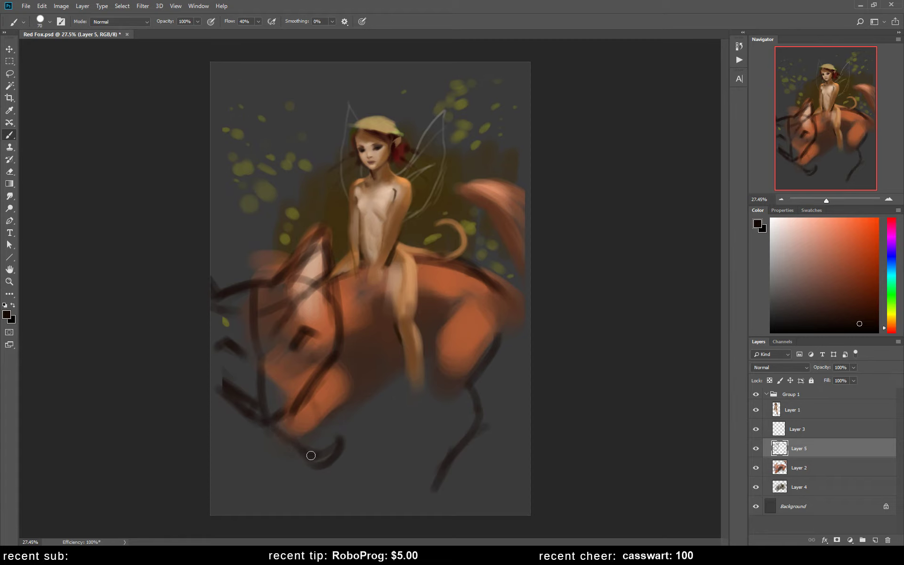
{"action": "key", "text": "h"}
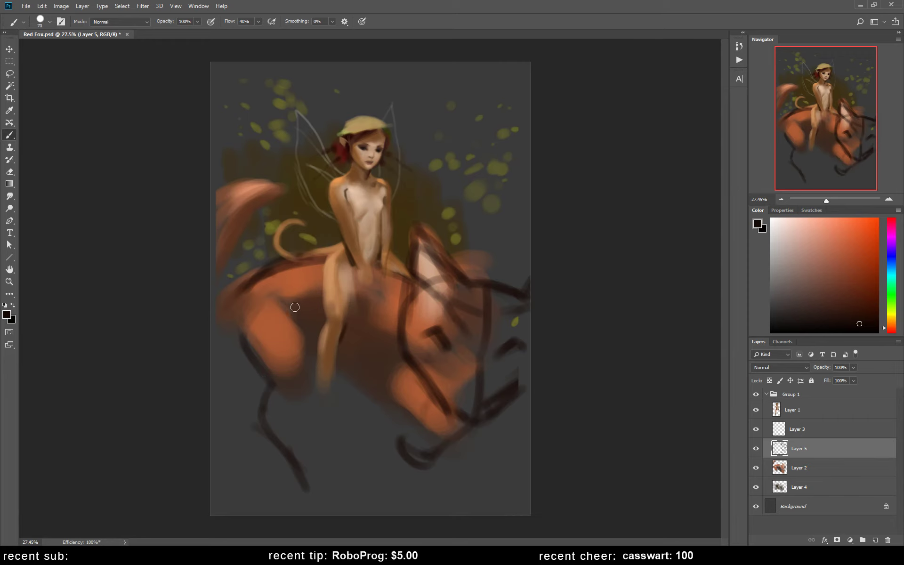
{"action": "mouse_move", "coordinate": [237, 309]}
{"action": "left_mouse_down"}
{"action": "mouse_move", "coordinate": [229, 363]}
{"action": "mouse_move", "coordinate": [242, 395]}
{"action": "mouse_move", "coordinate": [237, 438]}
{"action": "left_mouse_up"}
{"action": "mouse_move", "coordinate": [301, 354]}
{"action": "left_mouse_down"}
{"action": "mouse_move", "coordinate": [283, 380]}
{"action": "mouse_move", "coordinate": [297, 381]}
{"action": "mouse_move", "coordinate": [266, 417]}
{"action": "left_mouse_up"}
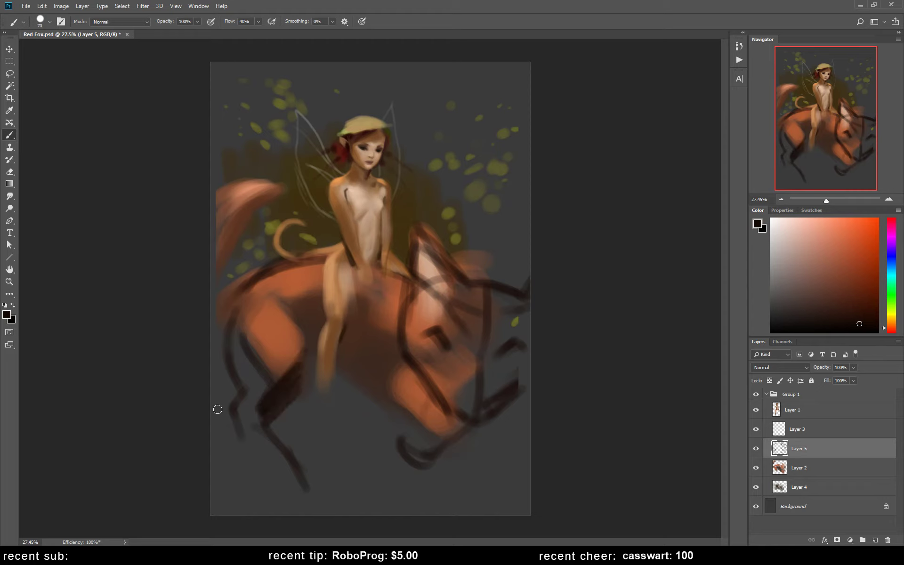
Step: With a larger brush, blend a sampled peach tone over the dark strokes on the fox's face
{"action": "left_click", "coordinate": [431, 275], "text": "alt"}
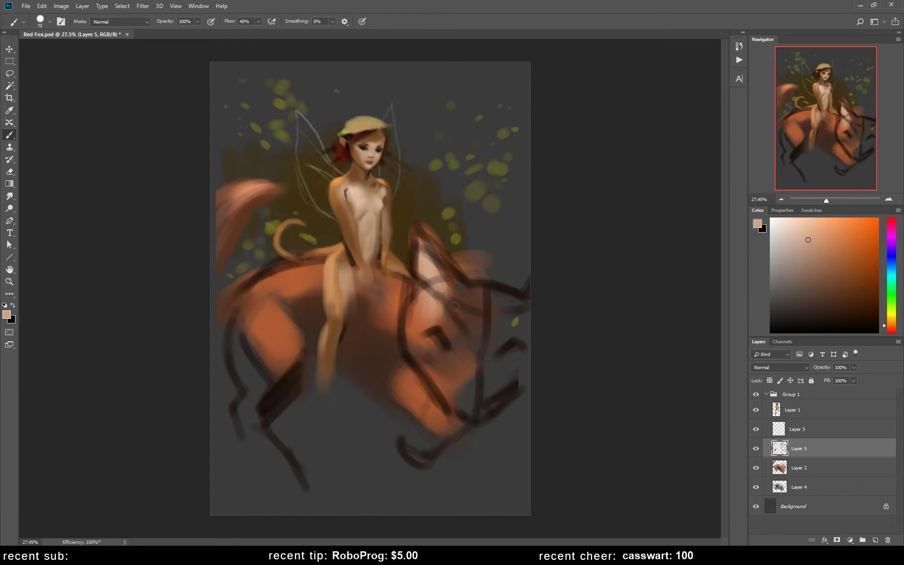
{"action": "key", "text": "bracketright"}
{"action": "key", "text": "bracketright"}
{"action": "key", "text": "bracketright"}
{"action": "mouse_move", "coordinate": [457, 347]}
{"action": "left_mouse_down"}
{"action": "mouse_move", "coordinate": [475, 381]}
{"action": "mouse_move", "coordinate": [447, 324]}
{"action": "left_mouse_up"}
{"action": "left_click_drag", "start_coordinate": [504, 347], "coordinate": [511, 365]}
Step: Cover the peach blob with greyish-brown and paint dark reddish-brown over the fox's head at right
{"action": "left_click", "coordinate": [782, 280]}
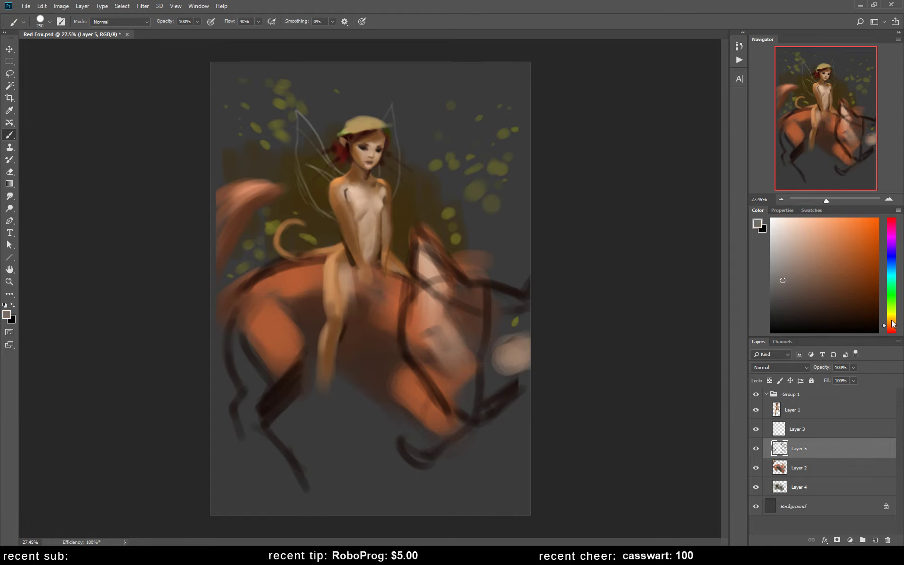
{"action": "left_click", "coordinate": [886, 323]}
{"action": "left_click_drag", "start_coordinate": [515, 370], "coordinate": [509, 353]}
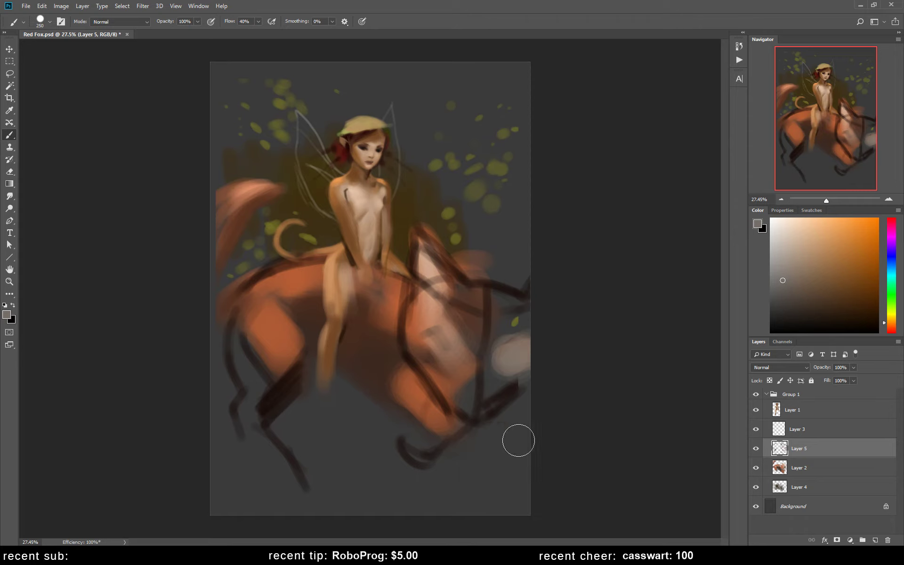
{"action": "left_click", "coordinate": [840, 310]}
{"action": "left_click", "coordinate": [891, 328]}
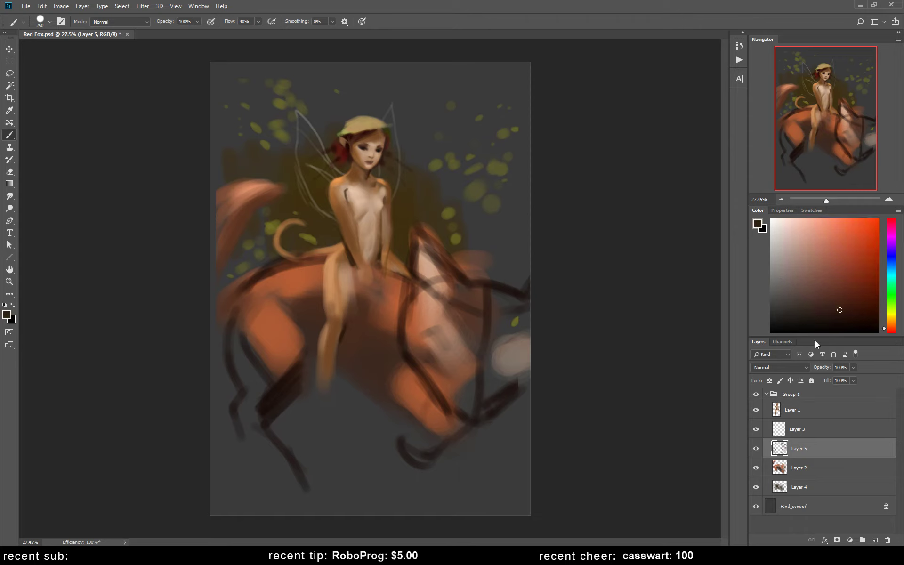
{"action": "mouse_move", "coordinate": [513, 377]}
{"action": "left_mouse_down"}
{"action": "mouse_move", "coordinate": [497, 369]}
{"action": "mouse_move", "coordinate": [513, 388]}
{"action": "mouse_move", "coordinate": [514, 317]}
{"action": "mouse_move", "coordinate": [527, 397]}
{"action": "left_mouse_up"}
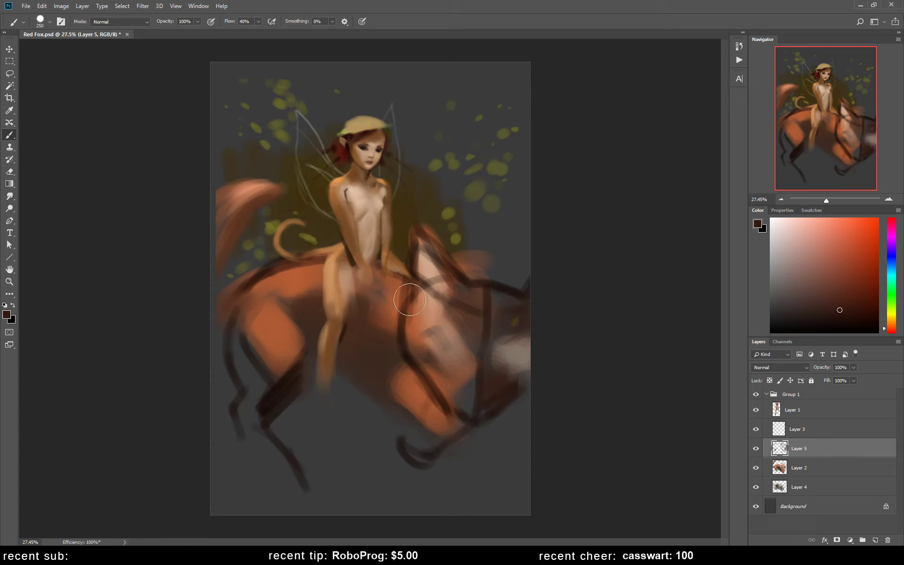
Step: Paint a short light skin-tone stroke across the fairy's torso with a smaller brush
{"action": "left_click", "coordinate": [375, 224], "text": "alt"}
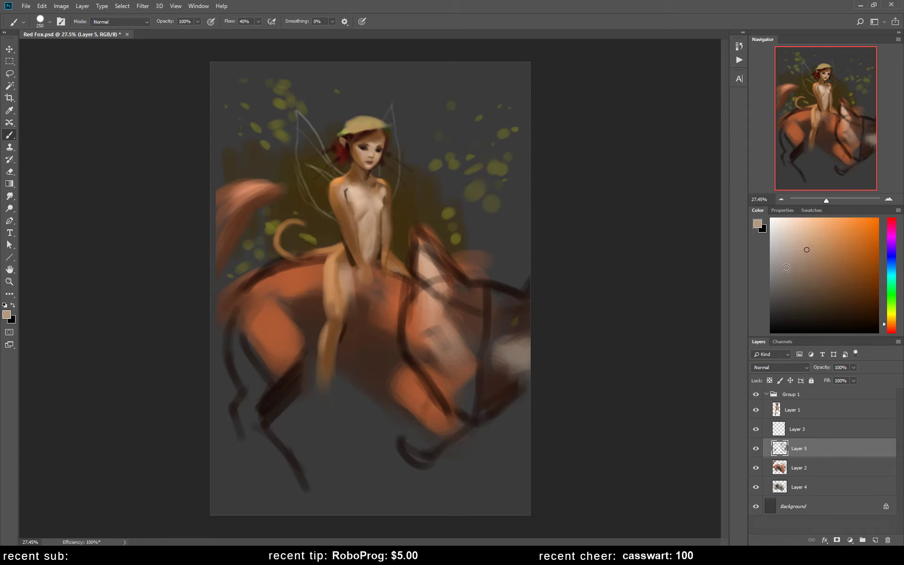
{"action": "key", "text": "bracketleft"}
{"action": "key", "text": "bracketleft"}
{"action": "key", "text": "bracketleft"}
{"action": "key", "text": "bracketleft"}
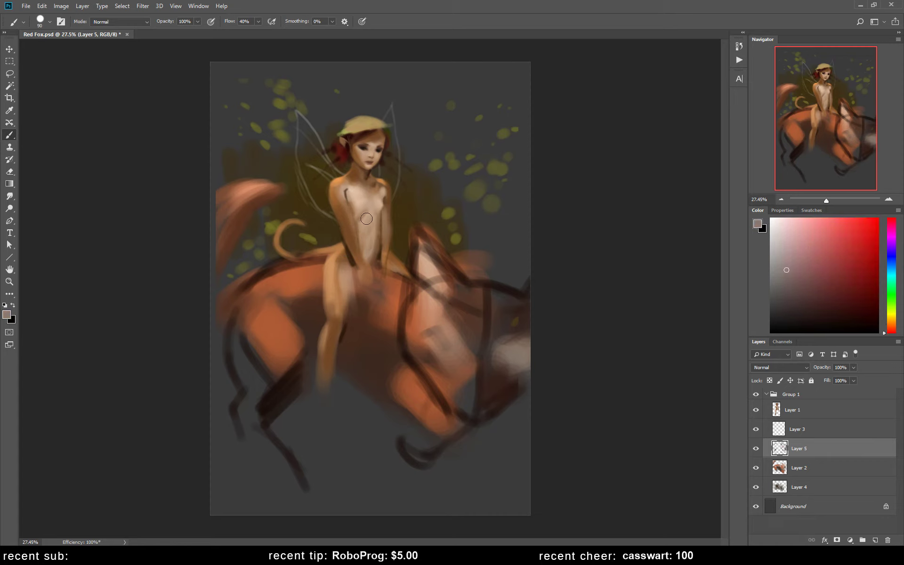
{"action": "key", "text": "bracketleft"}
{"action": "key", "text": "bracketleft"}
{"action": "left_click_drag", "start_coordinate": [366, 246], "coordinate": [392, 244]}
Step: Drop the freehand selection and return to painting on Layer 1
{"action": "key", "text": "l"}
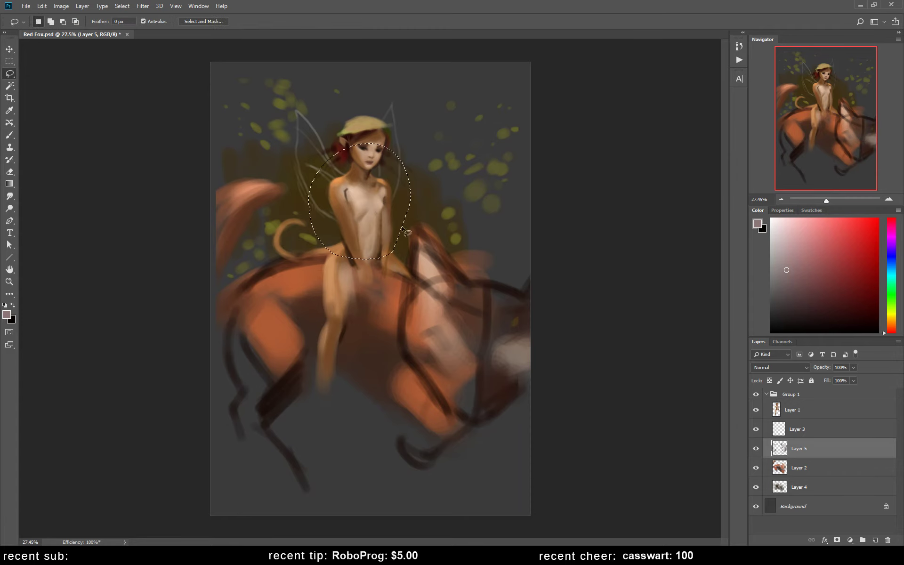
{"action": "key", "text": "ctrl+d"}
{"action": "left_click", "coordinate": [800, 404]}
{"action": "key", "text": "b"}
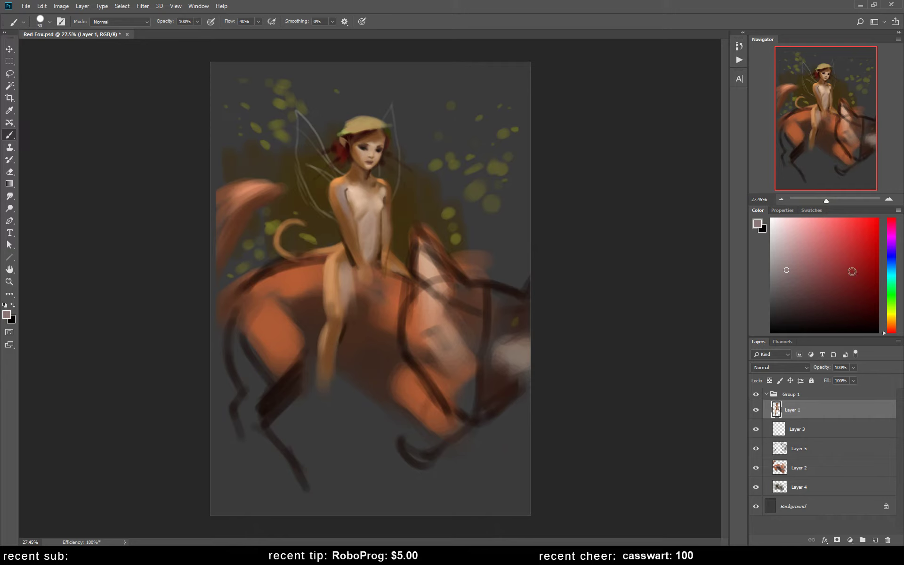
Step: Lighten the fairy's left shoulder and upper chest with pale, near-white skin highlights
{"action": "left_click", "coordinate": [778, 251]}
{"action": "left_click_drag", "start_coordinate": [341, 197], "coordinate": [344, 208]}
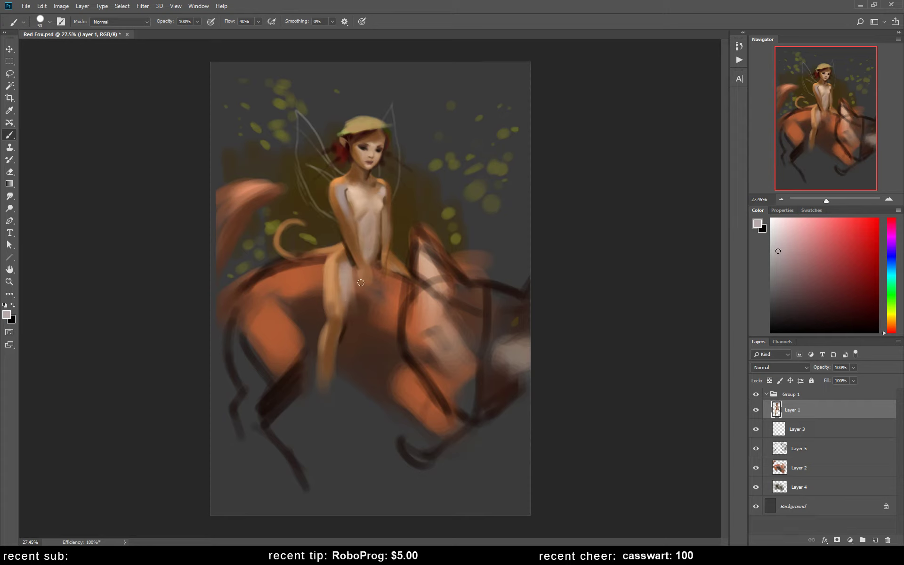
{"action": "left_click", "coordinate": [891, 322]}
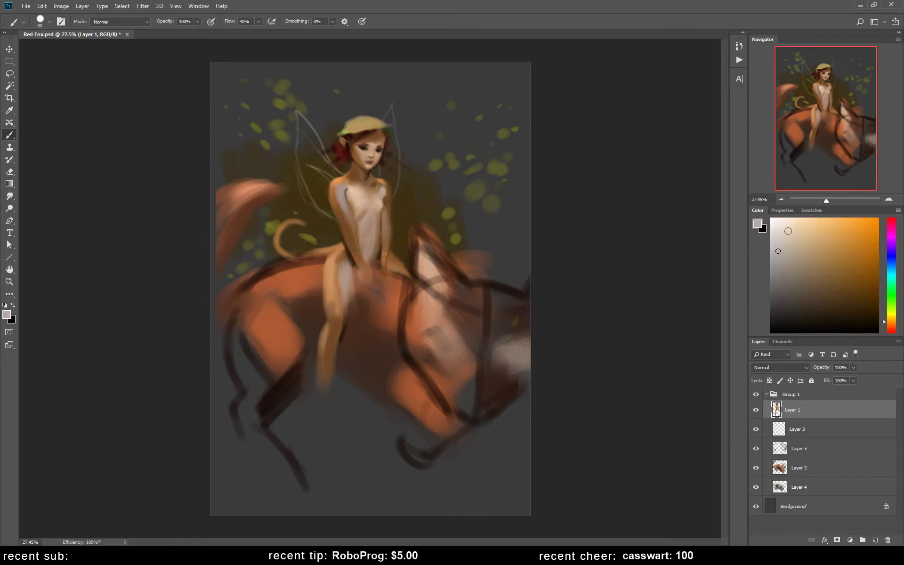
{"action": "left_click", "coordinate": [779, 224]}
{"action": "left_click_drag", "start_coordinate": [351, 188], "coordinate": [376, 231]}
{"action": "left_click_drag", "start_coordinate": [349, 198], "coordinate": [347, 181]}
Step: Try out pinkish and brown skin tones while mirroring the canvas horizontally
{"action": "left_click", "coordinate": [344, 187], "text": "alt"}
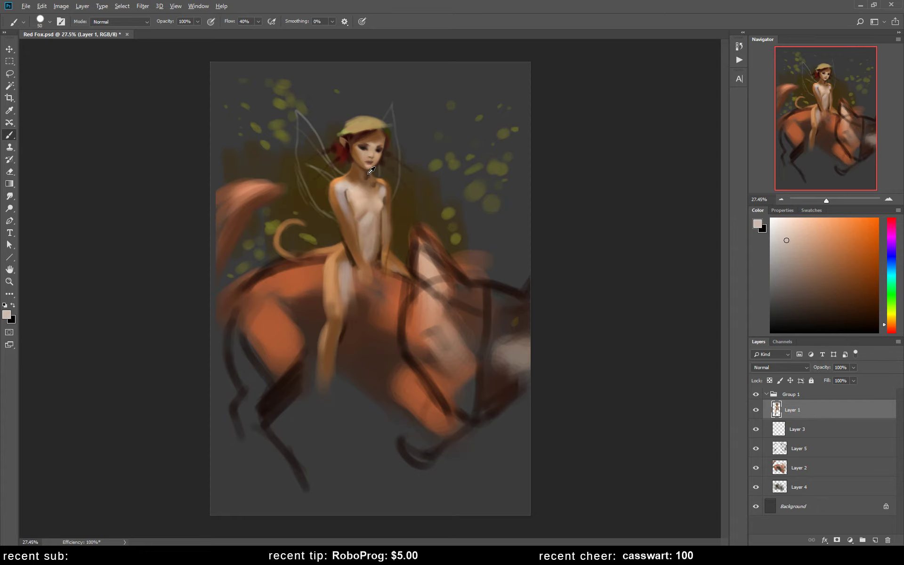
{"action": "left_click", "coordinate": [367, 175], "text": "alt"}
{"action": "key", "text": "h"}
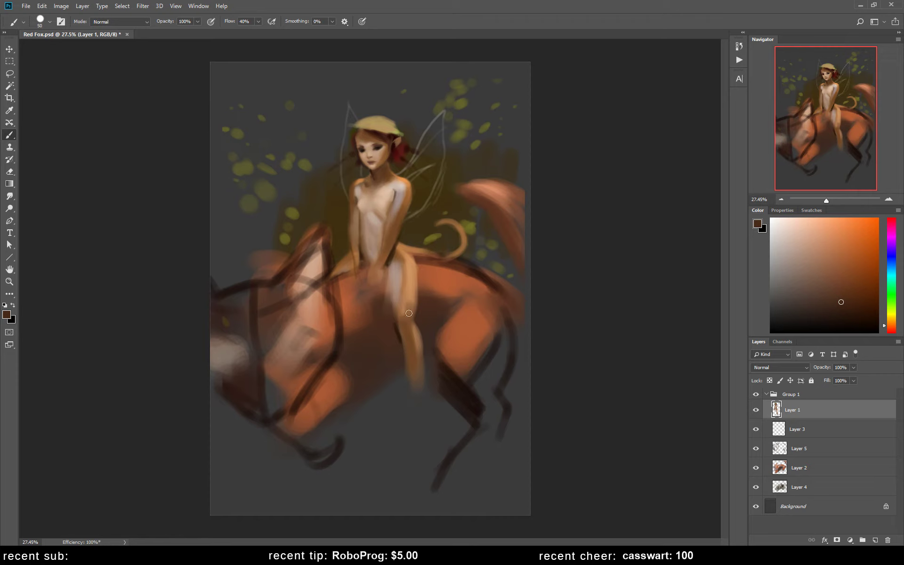
{"action": "left_click", "coordinate": [409, 313], "text": "alt"}
{"action": "left_click", "coordinate": [407, 329], "text": "alt"}
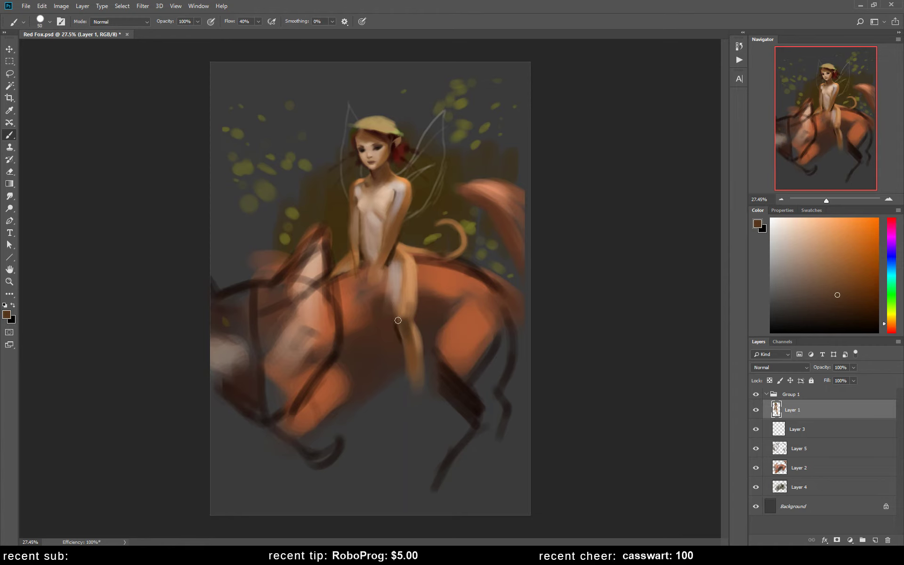
{"action": "left_click", "coordinate": [409, 343], "text": "alt"}
{"action": "left_click", "coordinate": [400, 233], "text": "alt"}
Step: Highlight the fairy's left arm with sampled light beige skin tones
{"action": "left_click", "coordinate": [371, 218], "text": "alt"}
{"action": "left_click_drag", "start_coordinate": [355, 251], "coordinate": [359, 274]}
{"action": "left_click", "coordinate": [399, 186], "text": "alt"}
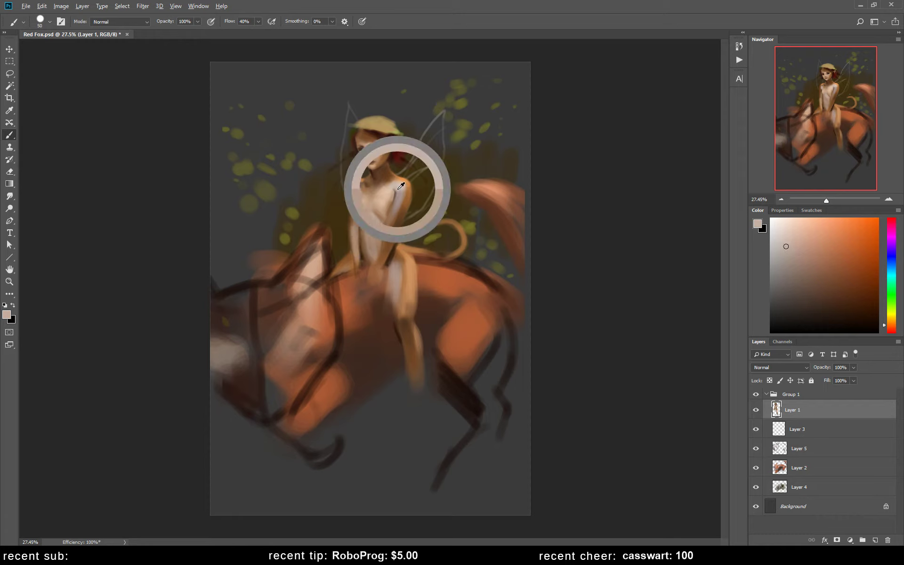
{"action": "left_click", "coordinate": [385, 199], "text": "alt"}
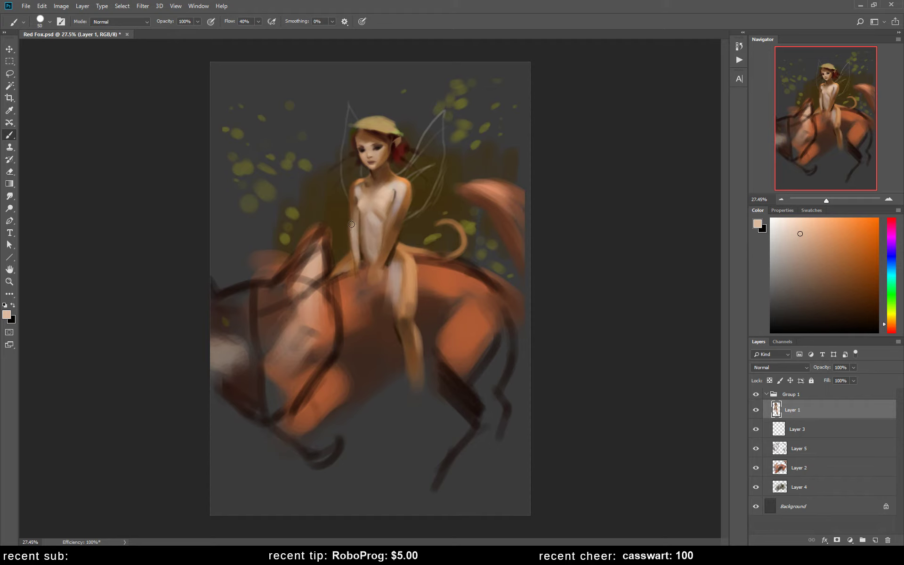
{"action": "left_click_drag", "start_coordinate": [356, 230], "coordinate": [353, 249]}
{"action": "left_click", "coordinate": [367, 122], "text": "alt"}
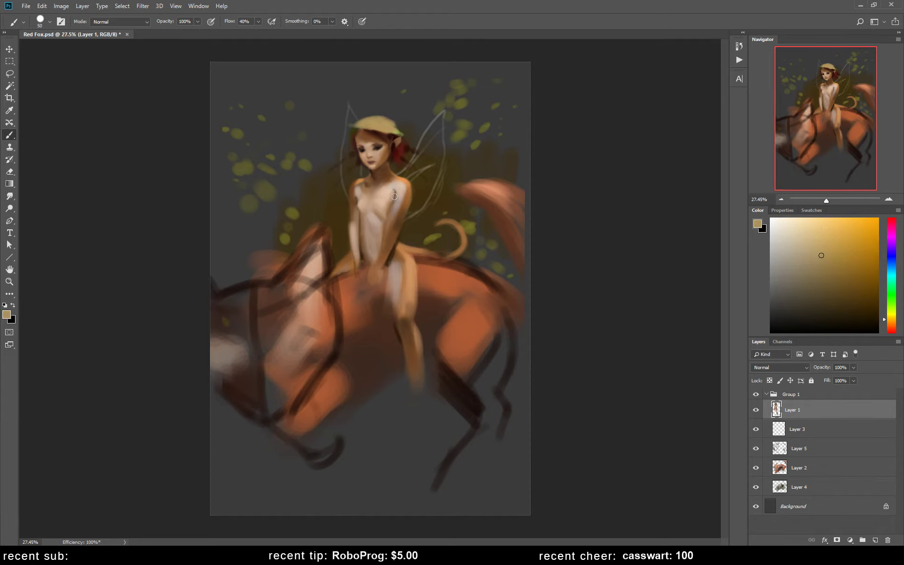
Step: Shrink the brush to about 17 px, try and undo a peach leg-tip stroke, then pick the Eraser
{"action": "right_click", "coordinate": [431, 175]}
{"action": "left_click_drag", "start_coordinate": [479, 99], "coordinate": [485, 102]}
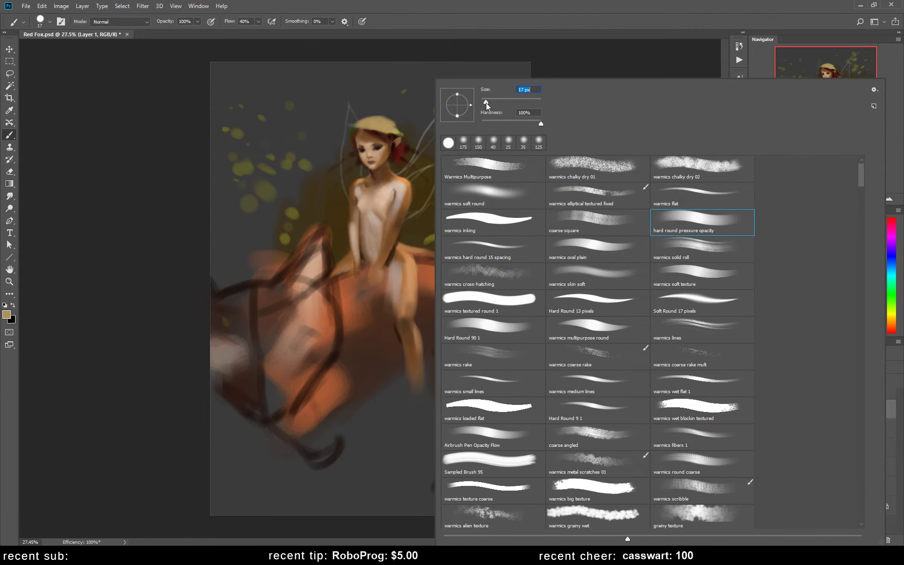
{"action": "key", "text": "Return"}
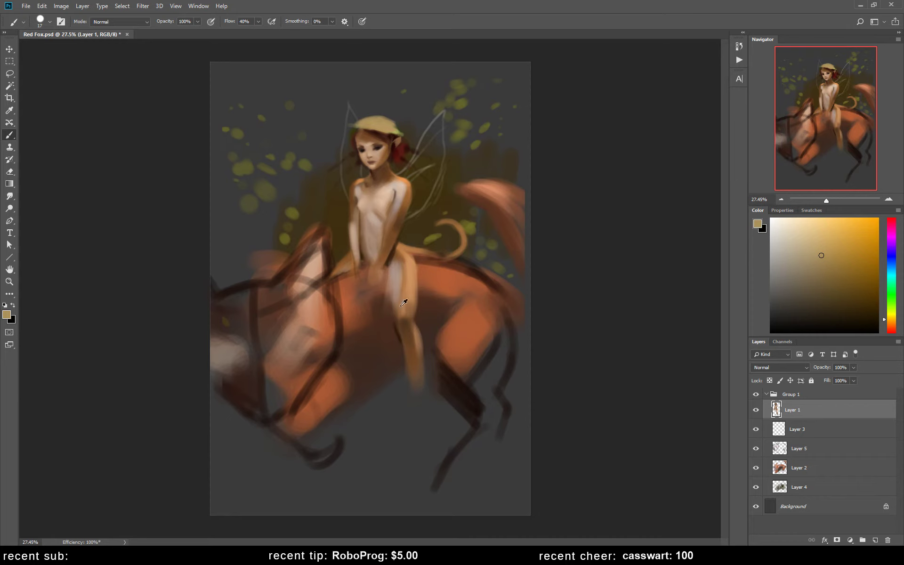
{"action": "left_click", "coordinate": [402, 305], "text": "alt"}
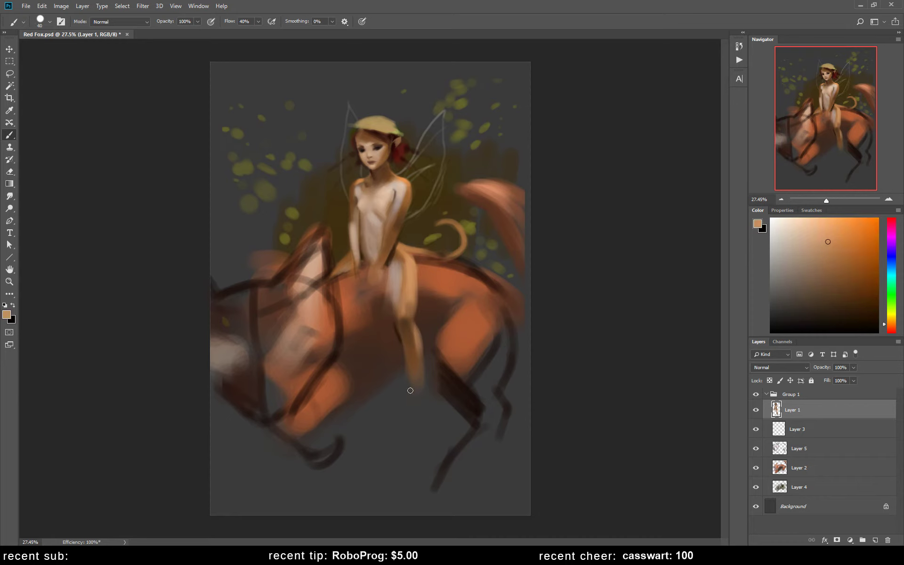
{"action": "left_click_drag", "start_coordinate": [409, 388], "coordinate": [411, 403]}
{"action": "key", "text": "ctrl+z"}
{"action": "left_click", "coordinate": [409, 383], "text": "alt"}
{"action": "key", "text": "e"}
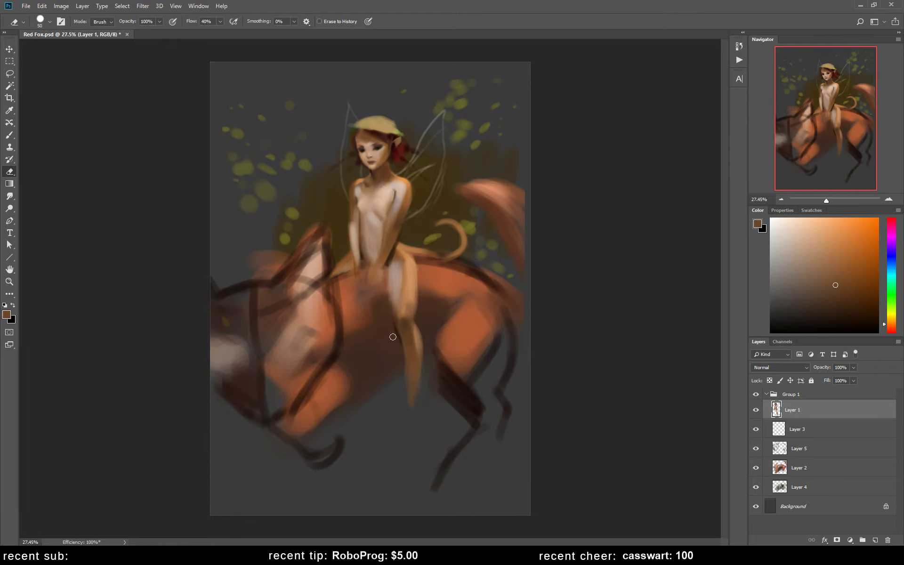
Step: Flip the canvas back to normal and move the fairy layer slightly right on the fox
{"action": "key", "text": "b"}
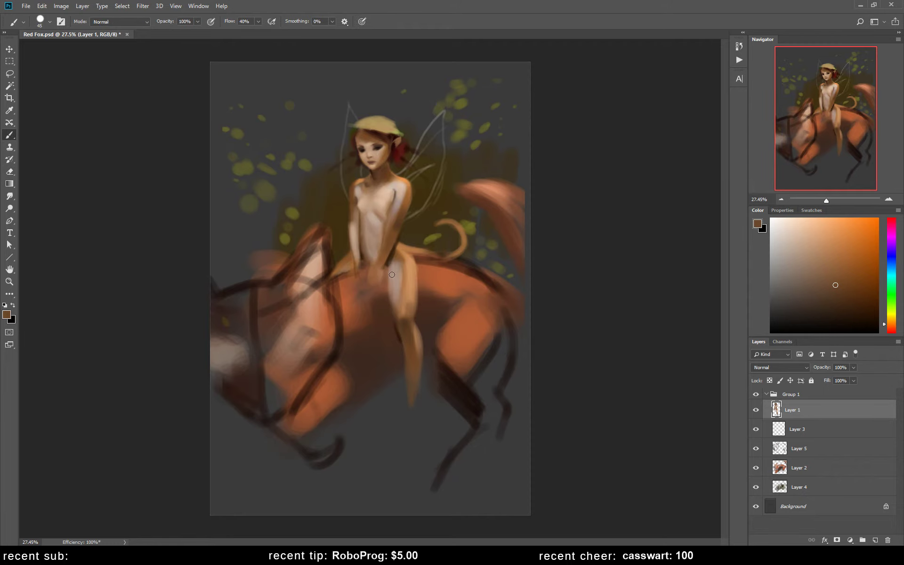
{"action": "left_click", "coordinate": [392, 275], "text": "alt"}
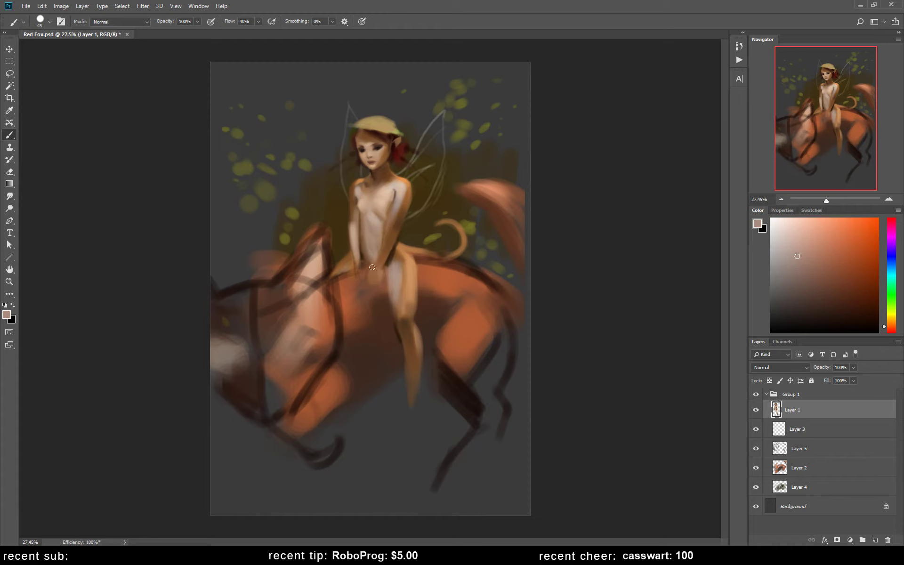
{"action": "key", "text": "e"}
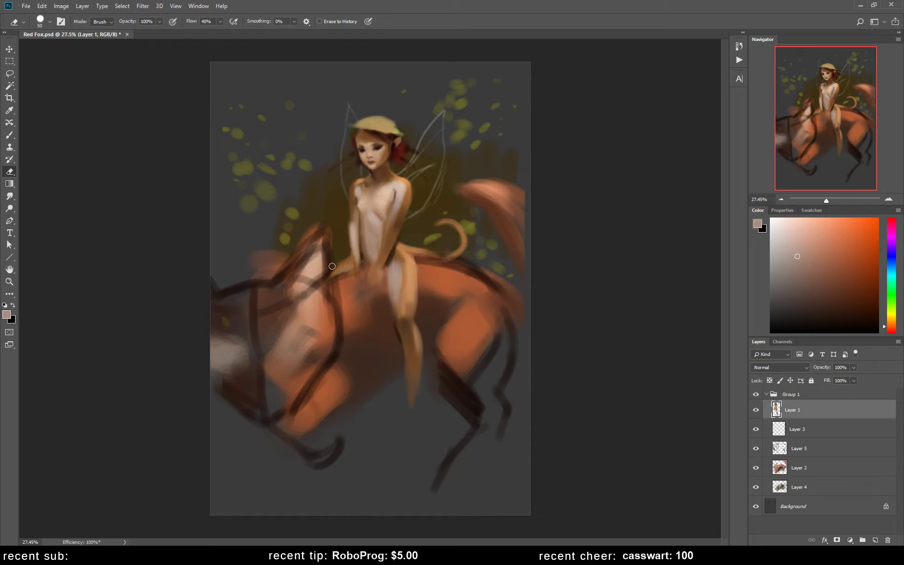
{"action": "key", "text": "ctrl+shift+h"}
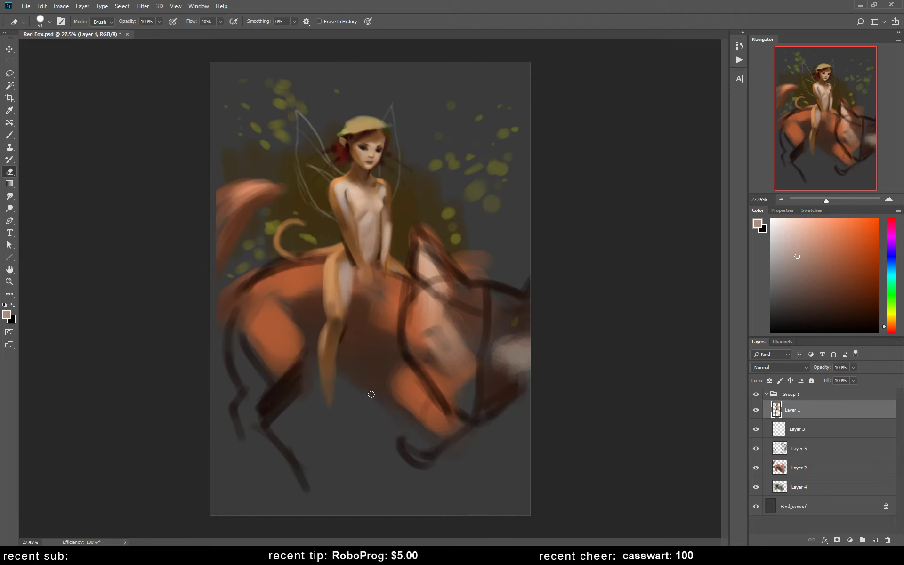
{"action": "key", "text": "v"}
{"action": "left_click_drag", "start_coordinate": [391, 333], "coordinate": [415, 325]}
{"action": "key", "text": "b"}
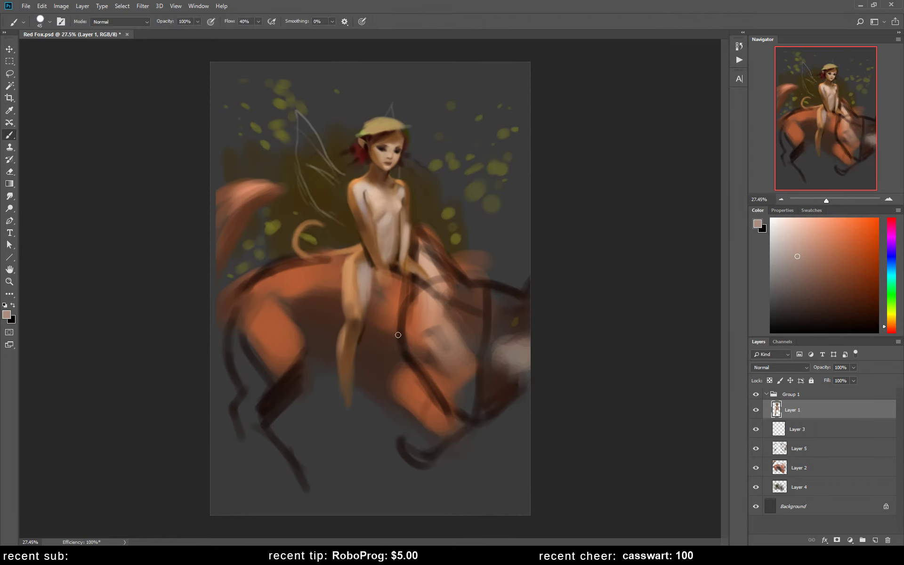
{"action": "left_click", "coordinate": [349, 380], "text": "alt"}
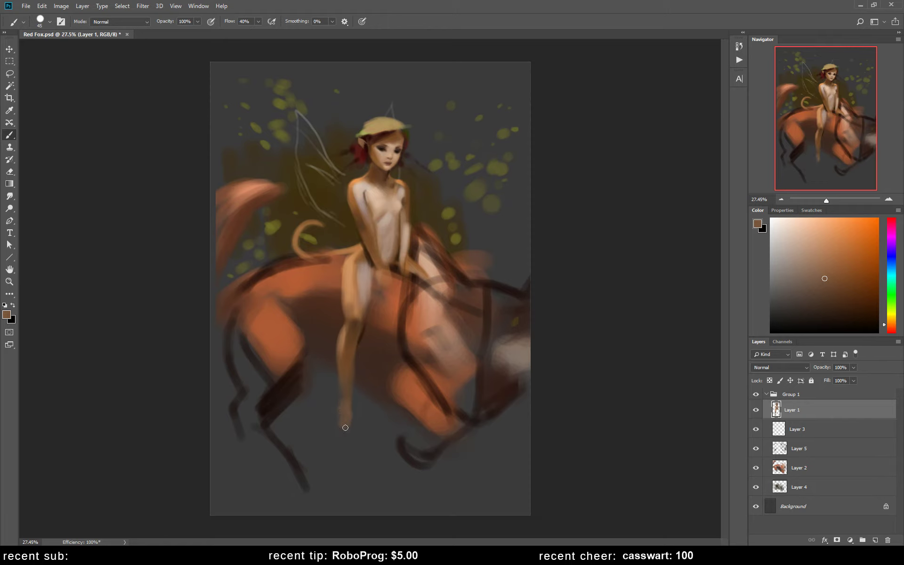
Step: Extend the fairy's foot tip downward and shift the figure up slightly
{"action": "left_click_drag", "start_coordinate": [340, 422], "coordinate": [346, 431]}
{"action": "left_click", "coordinate": [389, 244], "text": "alt"}
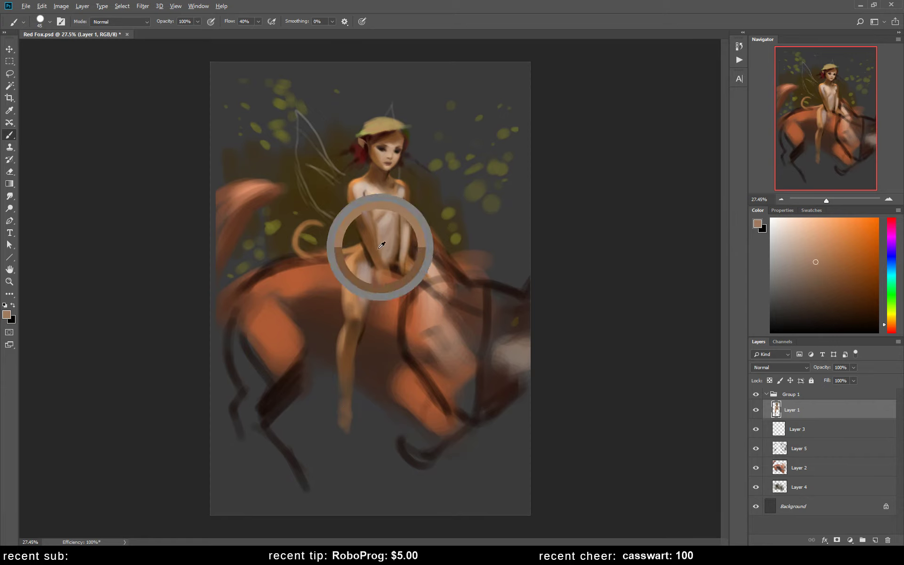
{"action": "left_click_drag", "start_coordinate": [342, 425], "coordinate": [349, 436]}
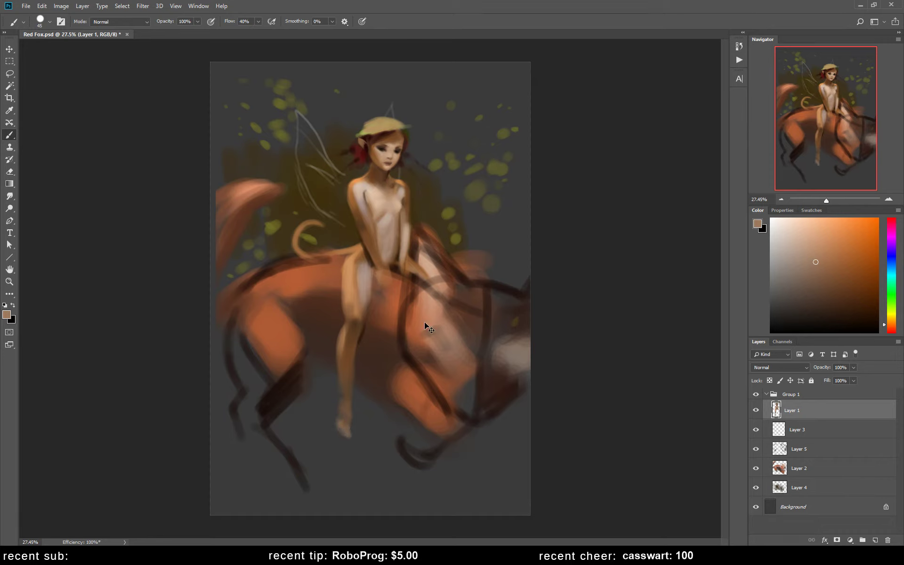
{"action": "left_click_drag", "start_coordinate": [428, 325], "coordinate": [428, 313]}
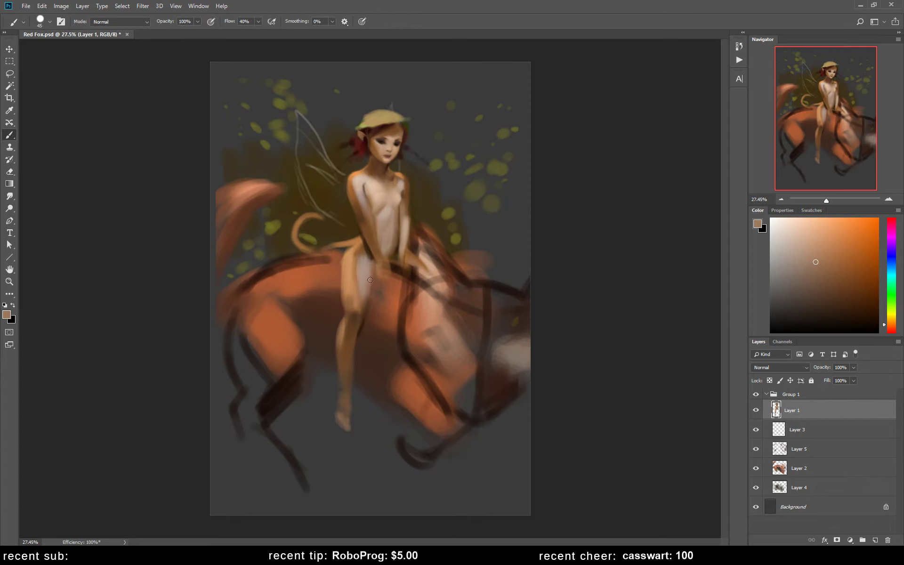
Step: Shade the fairy's thigh with a dark grey colour
{"action": "left_click", "coordinate": [803, 304]}
{"action": "left_click", "coordinate": [892, 332]}
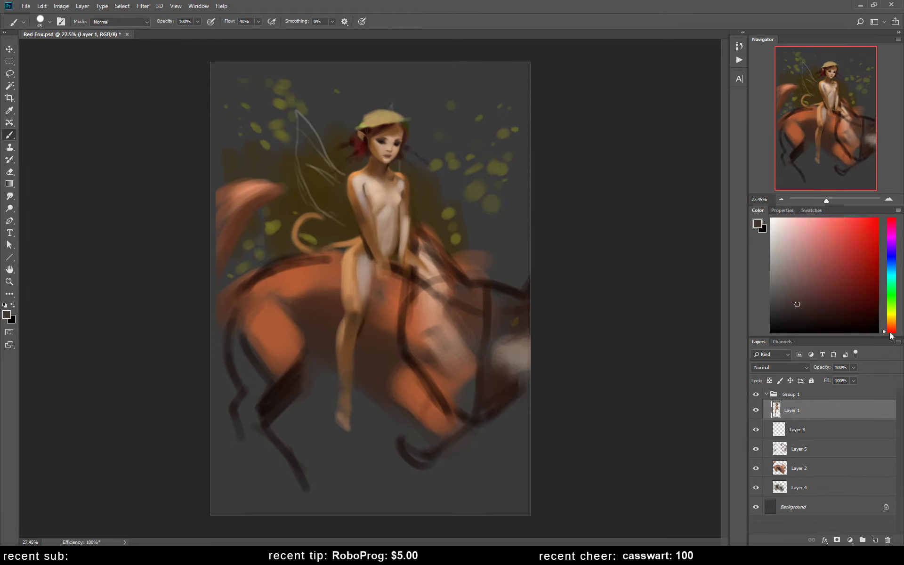
{"action": "left_click", "coordinate": [775, 300]}
{"action": "left_click_drag", "start_coordinate": [370, 262], "coordinate": [361, 301]}
Step: Sample brownish skin and tan tones and add a faint dark mark on the torso
{"action": "left_click", "coordinate": [365, 283], "text": "alt"}
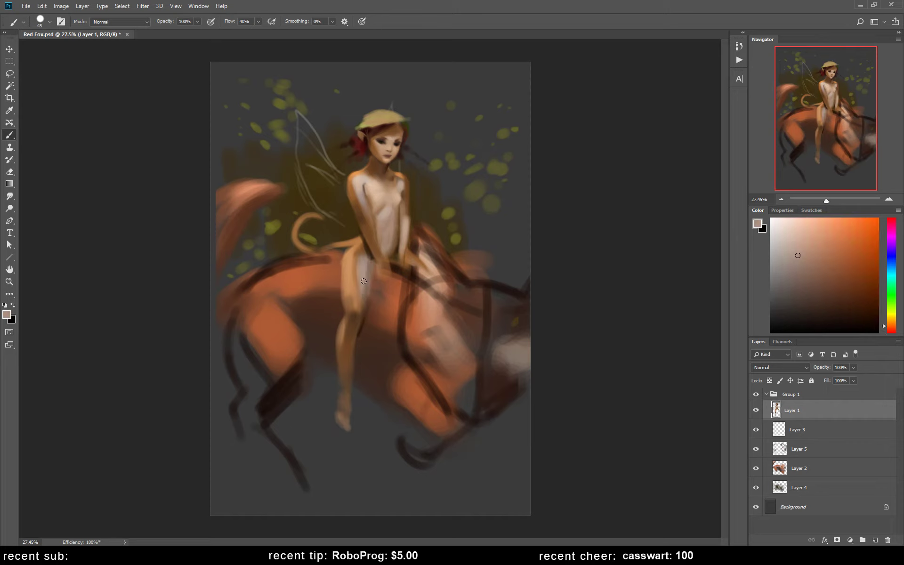
{"action": "left_click", "coordinate": [369, 272], "text": "alt"}
{"action": "left_click", "coordinate": [366, 268], "text": "alt"}
{"action": "left_click", "coordinate": [381, 226], "text": "alt"}
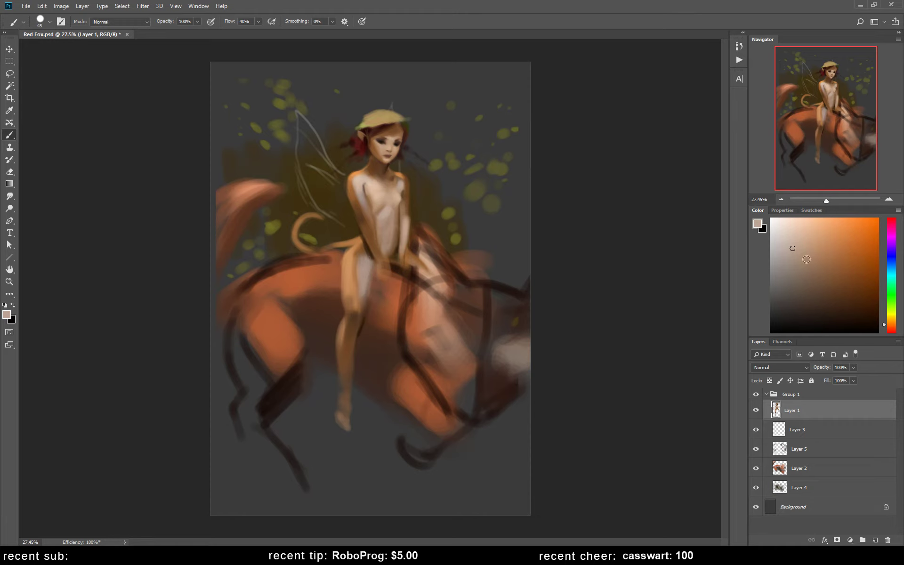
{"action": "left_click", "coordinate": [791, 272]}
{"action": "left_click", "coordinate": [363, 214], "text": "alt"}
{"action": "left_click", "coordinate": [377, 232], "text": "alt"}
{"action": "left_click_drag", "start_coordinate": [820, 281], "coordinate": [801, 287]}
{"action": "left_click_drag", "start_coordinate": [375, 219], "coordinate": [384, 242]}
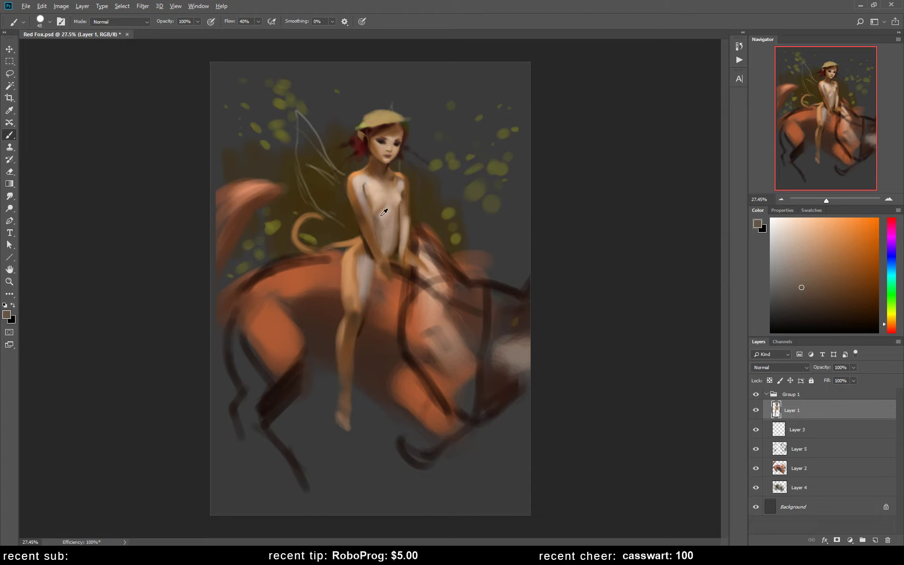
Step: Adjust the colour through reddish and greyer browns to a light greyish pink, sampling torso skin
{"action": "left_click", "coordinate": [377, 216], "text": "alt"}
{"action": "left_click", "coordinate": [381, 216], "text": "alt"}
{"action": "left_click", "coordinate": [379, 229], "text": "alt"}
{"action": "left_click_drag", "start_coordinate": [884, 327], "coordinate": [881, 334]}
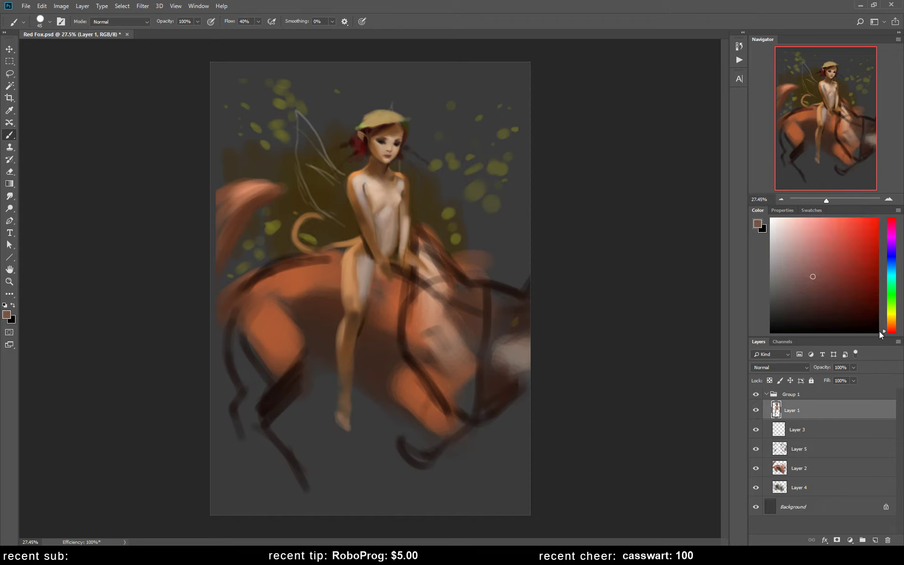
{"action": "left_click", "coordinate": [796, 281]}
{"action": "left_click", "coordinate": [783, 263]}
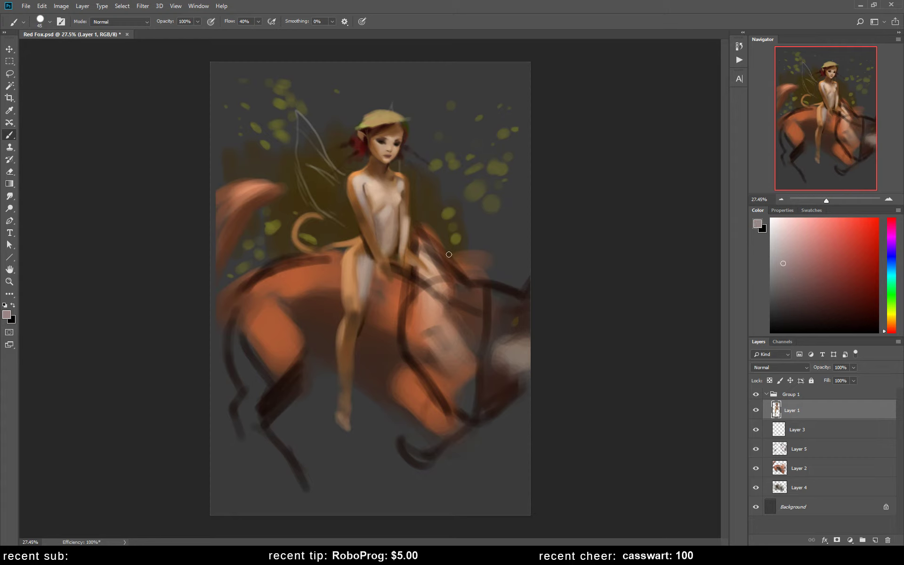
{"action": "left_click", "coordinate": [381, 218], "text": "alt"}
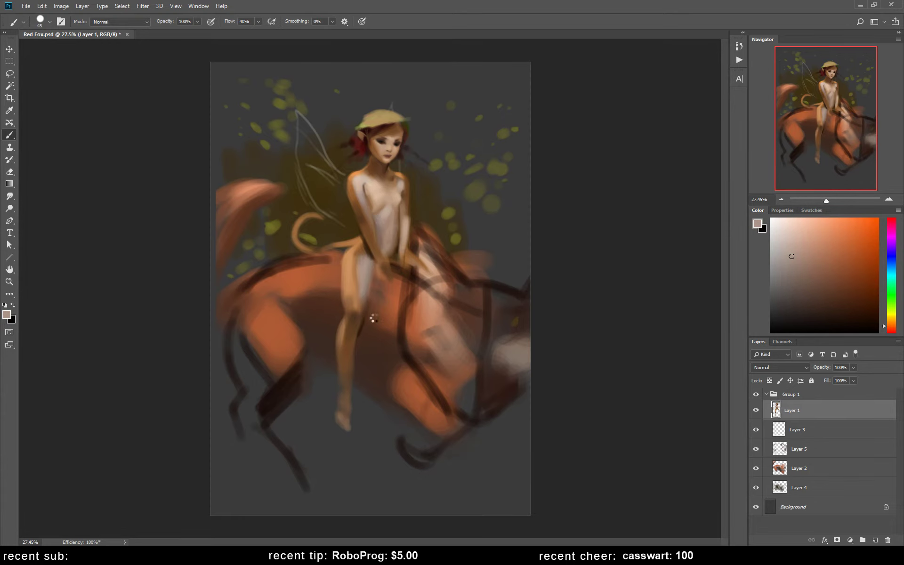
Step: Mirror the canvas and sample peach, tan and greyish-pink skin tones from the torso
{"action": "key", "text": "h"}
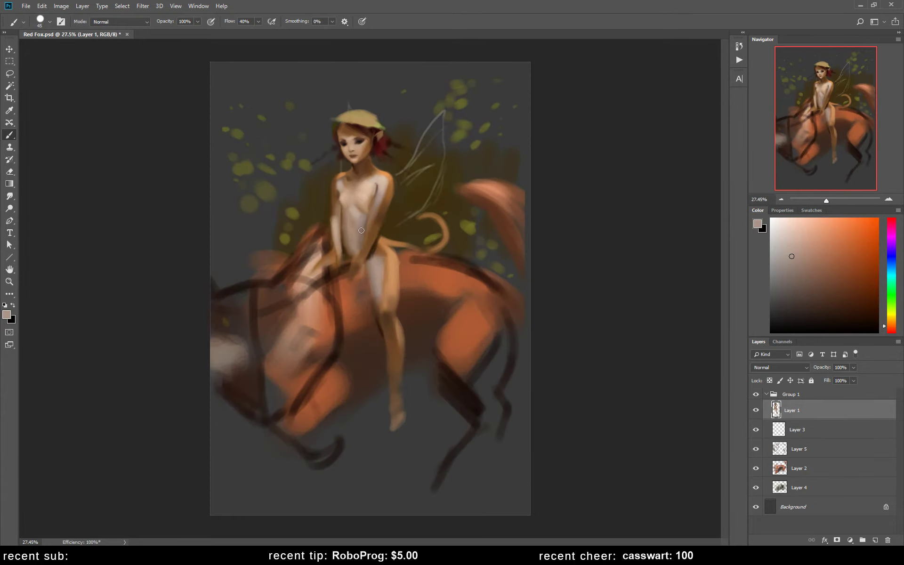
{"action": "left_click", "coordinate": [361, 231], "text": "alt"}
{"action": "left_click", "coordinate": [343, 203], "text": "alt"}
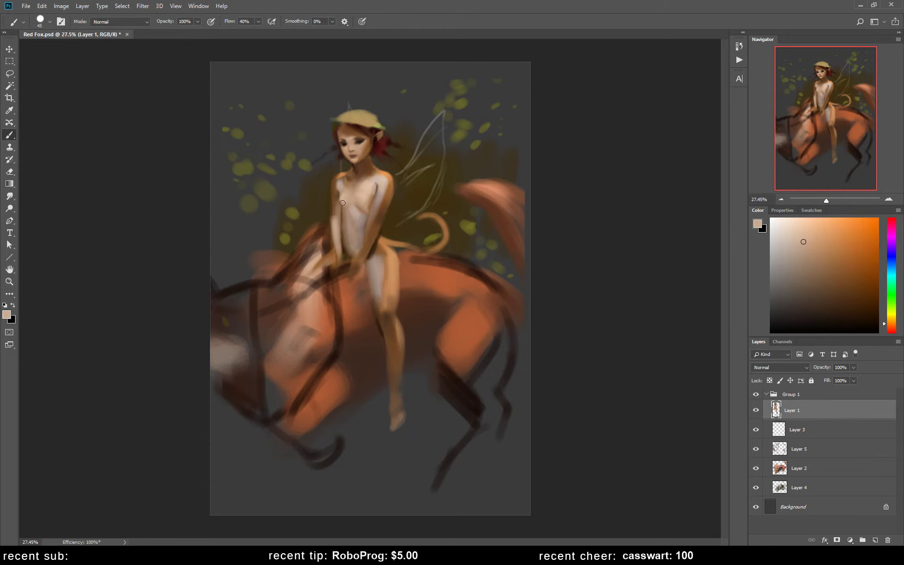
{"action": "left_click", "coordinate": [372, 200], "text": "alt"}
{"action": "left_click", "coordinate": [365, 210], "text": "alt"}
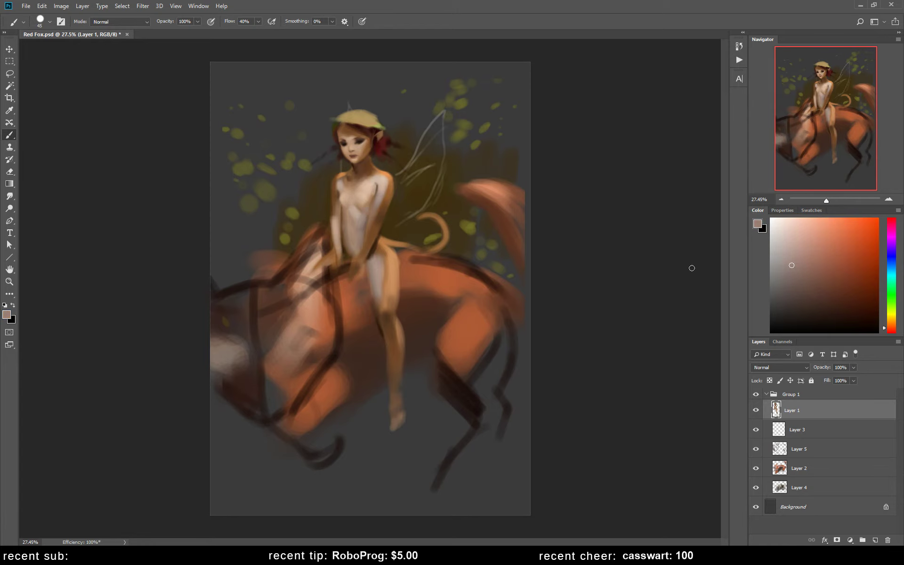
{"action": "left_click", "coordinate": [798, 289]}
{"action": "key", "text": "bracketleft"}
Step: Pick a light pinkish-tan, sample chest tans, then shift the colour to a reddish brown
{"action": "left_click", "coordinate": [792, 259]}
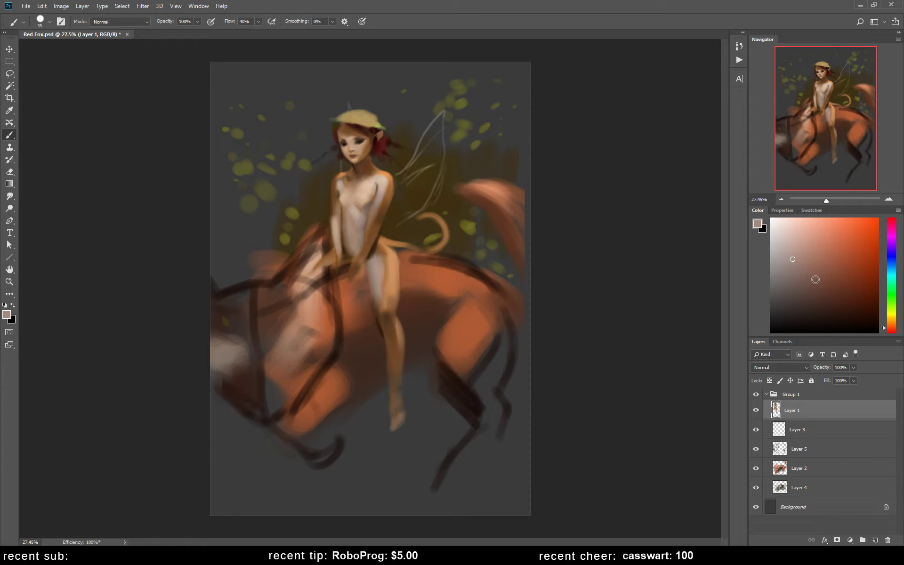
{"action": "left_click", "coordinate": [891, 321]}
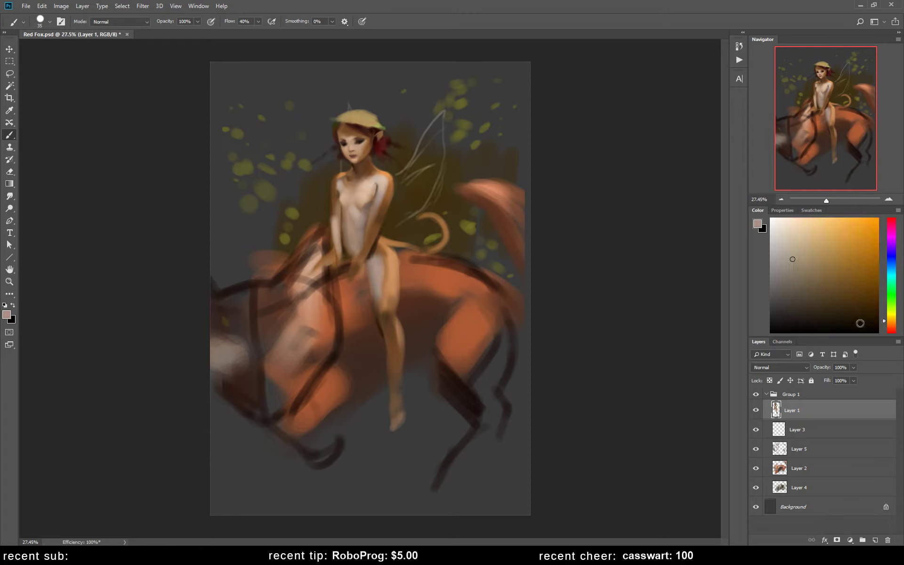
{"action": "left_click", "coordinate": [365, 204], "text": "alt"}
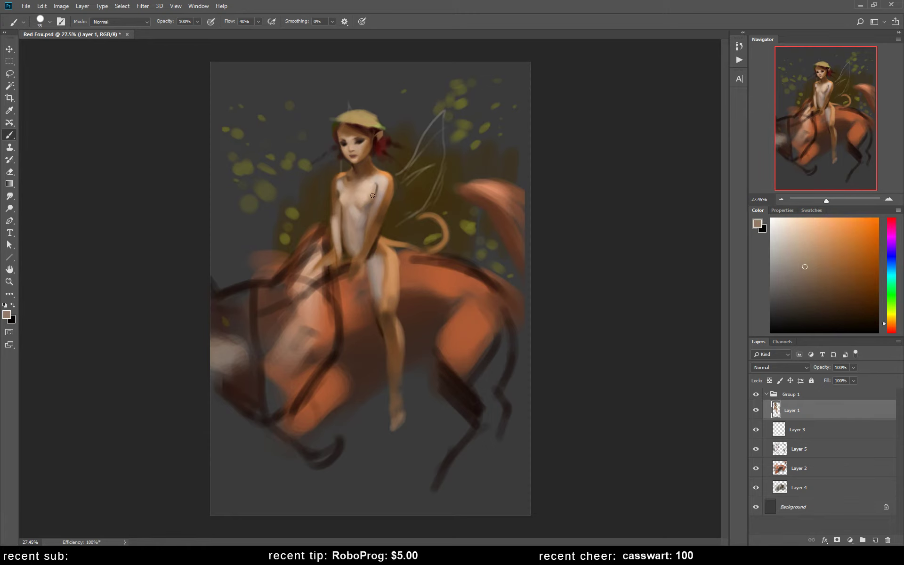
{"action": "left_click", "coordinate": [369, 198], "text": "alt"}
{"action": "left_click", "coordinate": [365, 202], "text": "alt"}
{"action": "left_click", "coordinate": [343, 199], "text": "alt"}
{"action": "left_click", "coordinate": [808, 285]}
{"action": "left_click", "coordinate": [891, 330]}
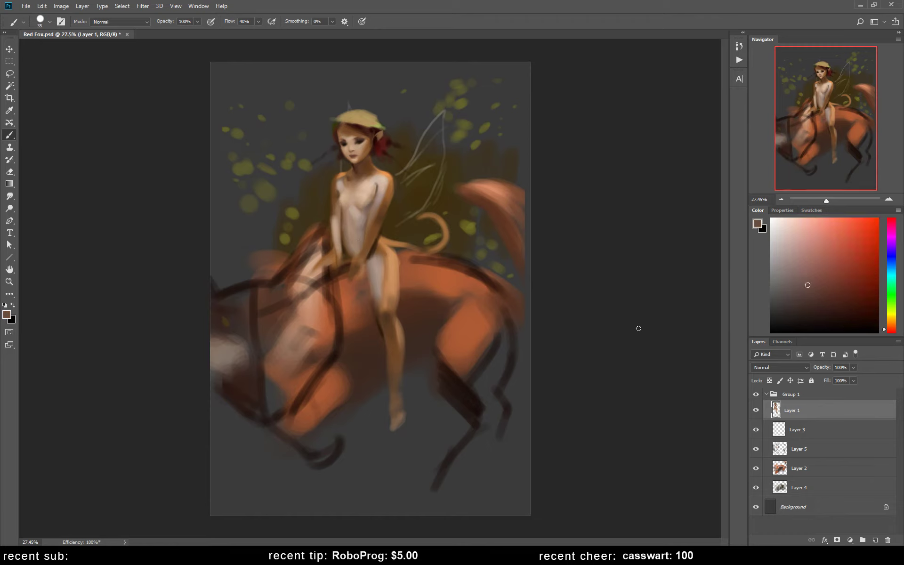
Step: Sample light skin and brown tones from the fairy's chest
{"action": "left_click", "coordinate": [345, 201], "text": "alt"}
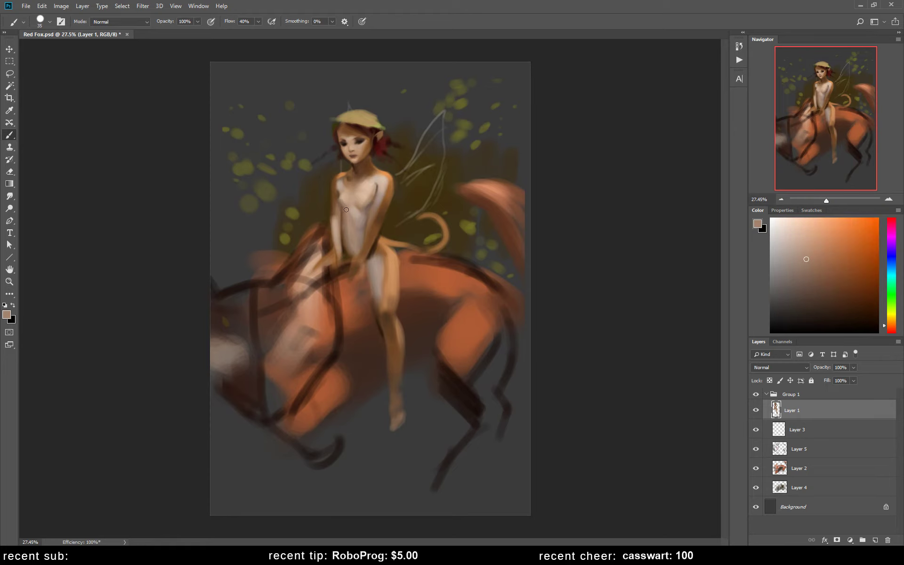
{"action": "left_click", "coordinate": [337, 207], "text": "alt"}
{"action": "left_click", "coordinate": [338, 211], "text": "alt"}
{"action": "left_click", "coordinate": [362, 203], "text": "alt"}
{"action": "left_click", "coordinate": [357, 206], "text": "alt"}
Step: Mirror the painting and paint a soft reddish-brown highlight down the fairy's belly
{"action": "key", "text": "h"}
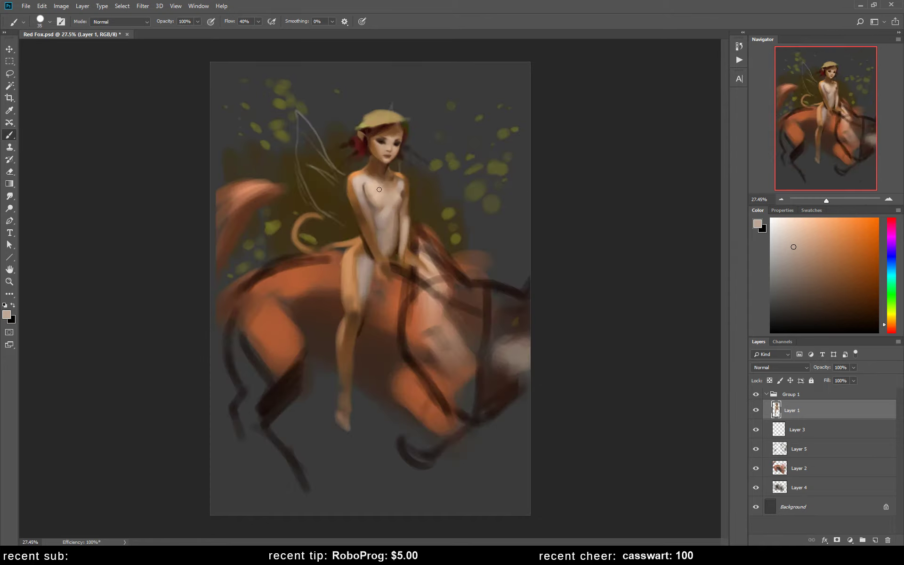
{"action": "left_click", "coordinate": [401, 179], "text": "alt"}
{"action": "left_click", "coordinate": [797, 286]}
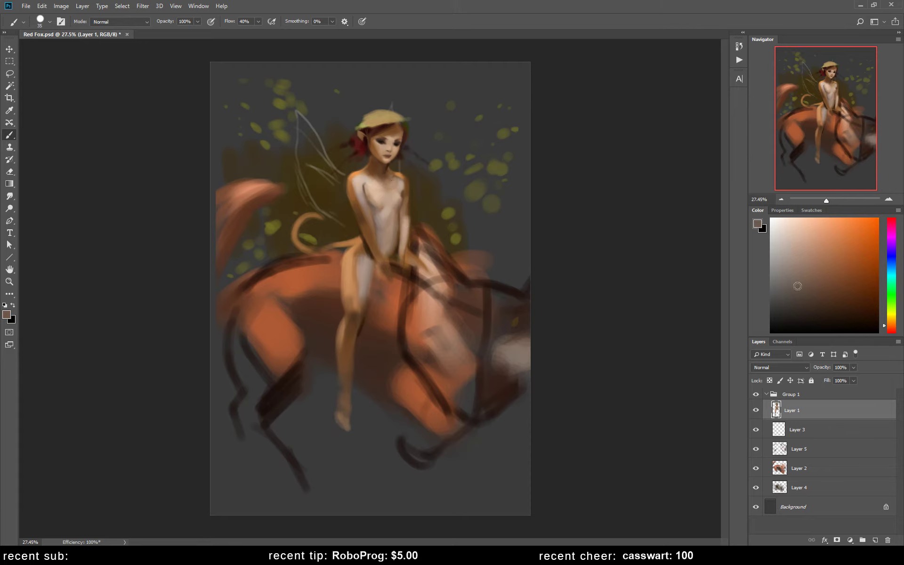
{"action": "left_click", "coordinate": [890, 333]}
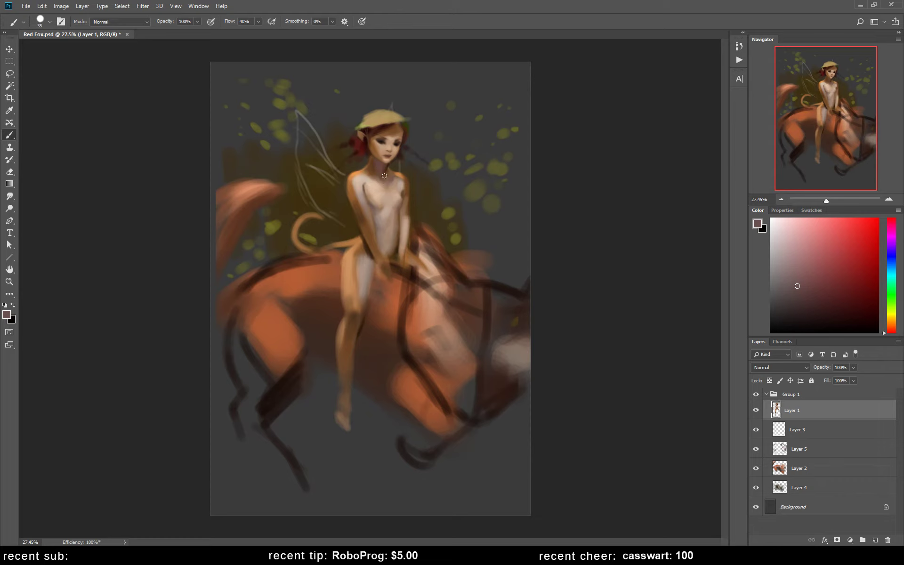
{"action": "left_click_drag", "start_coordinate": [395, 231], "coordinate": [394, 249]}
Step: Adjust the colour through orange tones to a dark muted red for torso shading
{"action": "left_click", "coordinate": [890, 328]}
{"action": "left_click", "coordinate": [797, 280]}
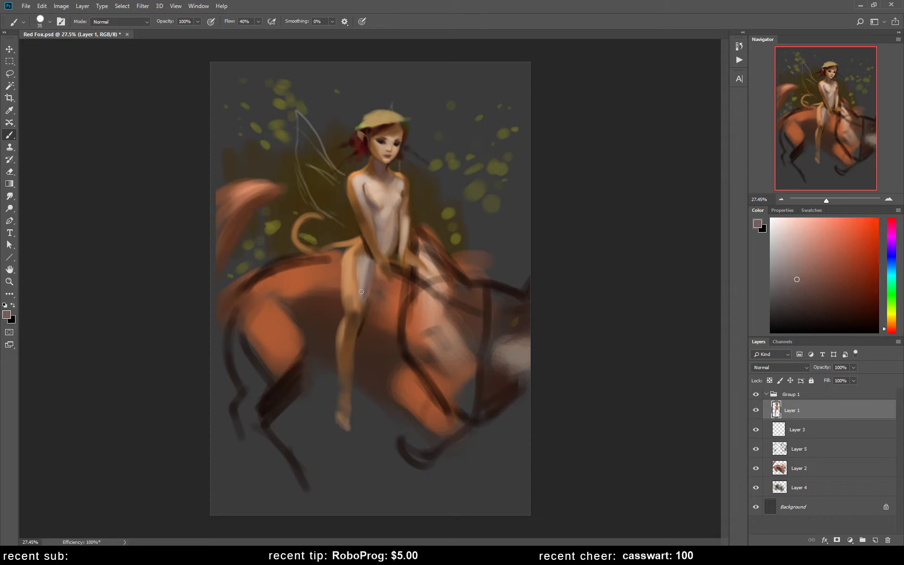
{"action": "left_click", "coordinate": [796, 259]}
{"action": "left_click", "coordinate": [891, 321]}
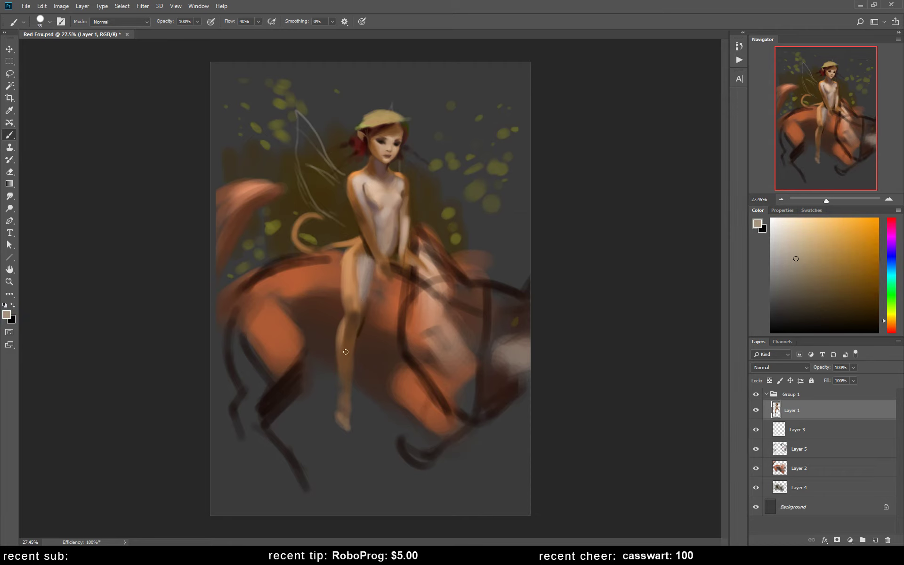
{"action": "left_click", "coordinate": [376, 202], "text": "alt"}
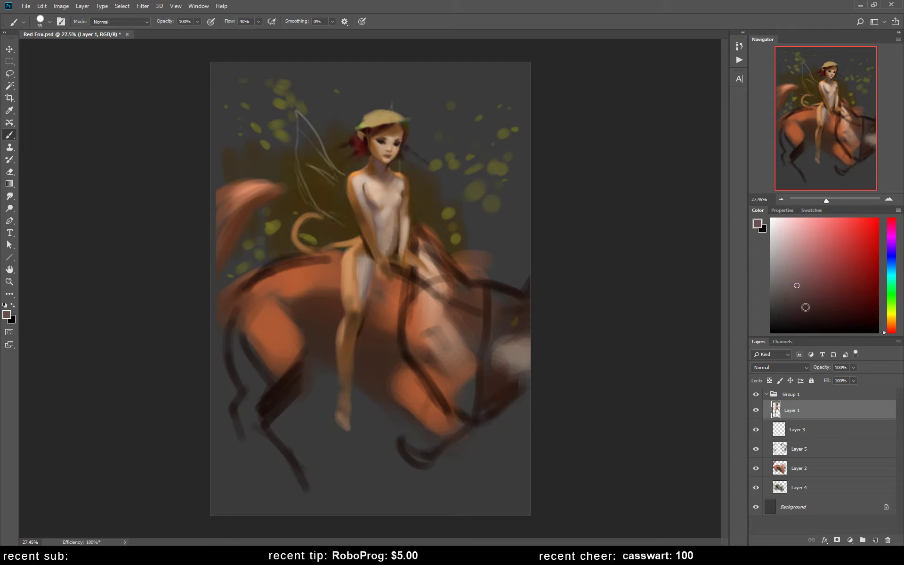
{"action": "left_click", "coordinate": [803, 309]}
Step: Resize the brush and sample pinkish-brown, skin and tan tones from the torso
{"action": "key", "text": "bracketleft"}
{"action": "key", "text": "bracketleft"}
{"action": "key", "text": "bracketright"}
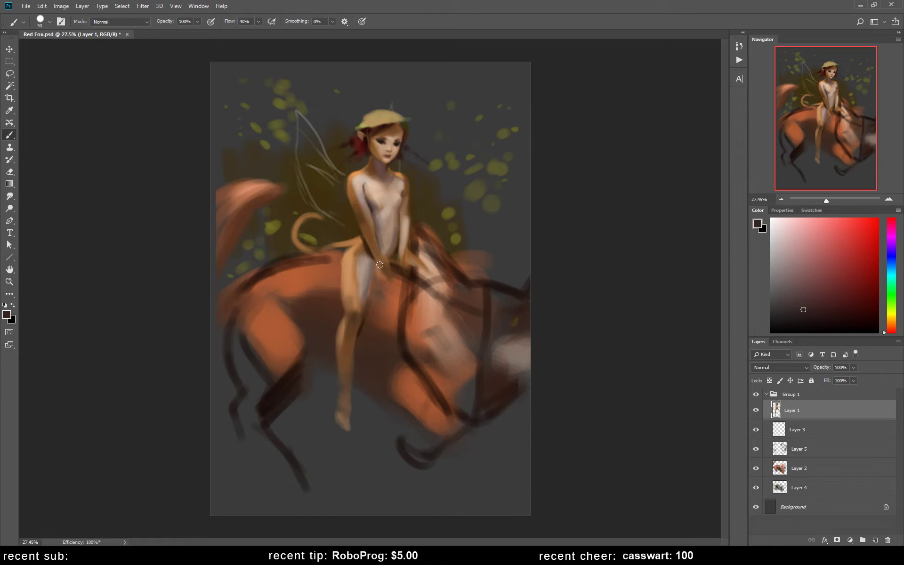
{"action": "left_click", "coordinate": [383, 234], "text": "alt"}
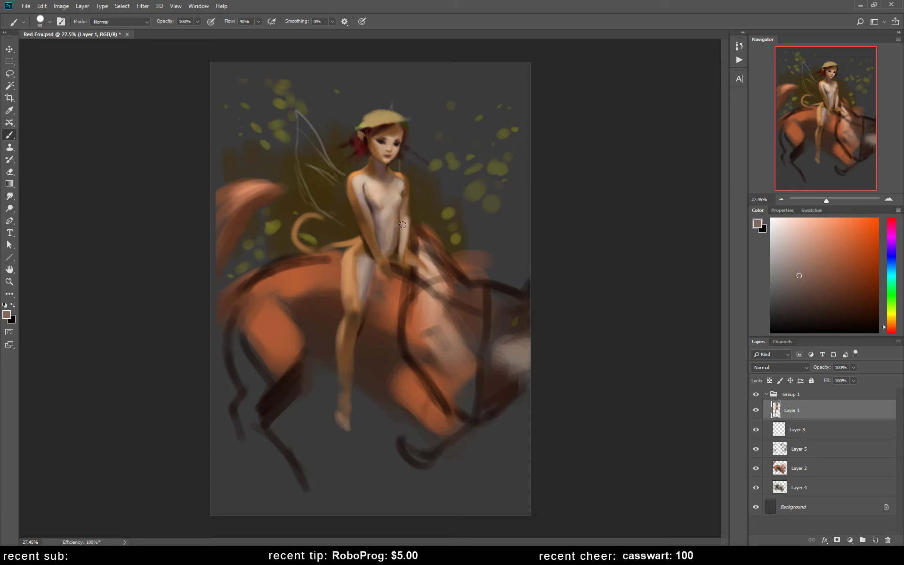
{"action": "left_click", "coordinate": [382, 228], "text": "alt"}
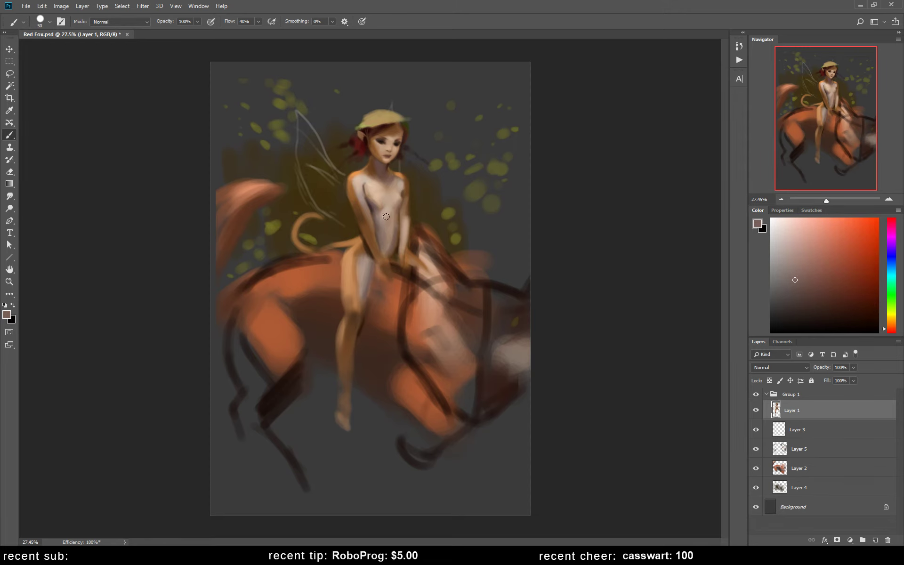
{"action": "left_click", "coordinate": [394, 231], "text": "alt"}
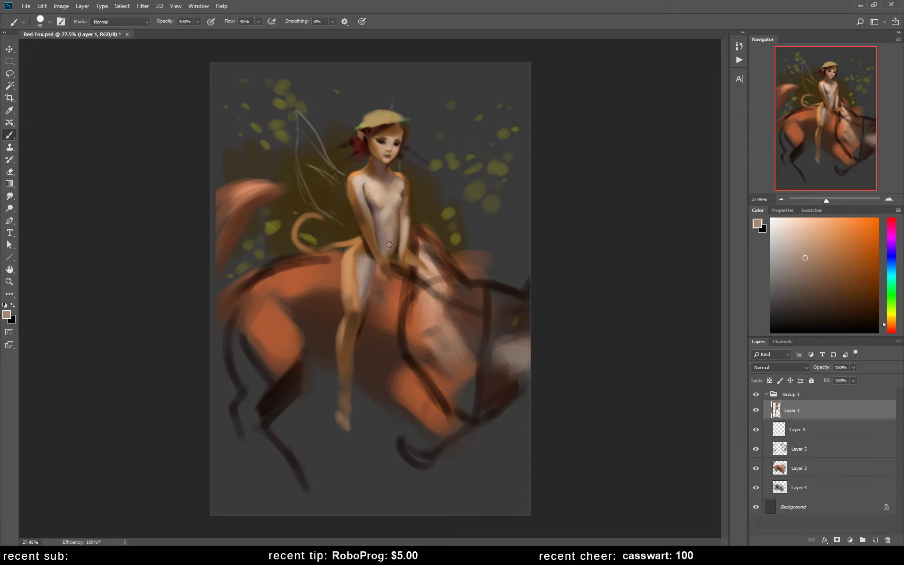
Step: Flip the painting back and sample chest, face and dark red-brown hair colours
{"action": "key", "text": "ctrl+shift+h"}
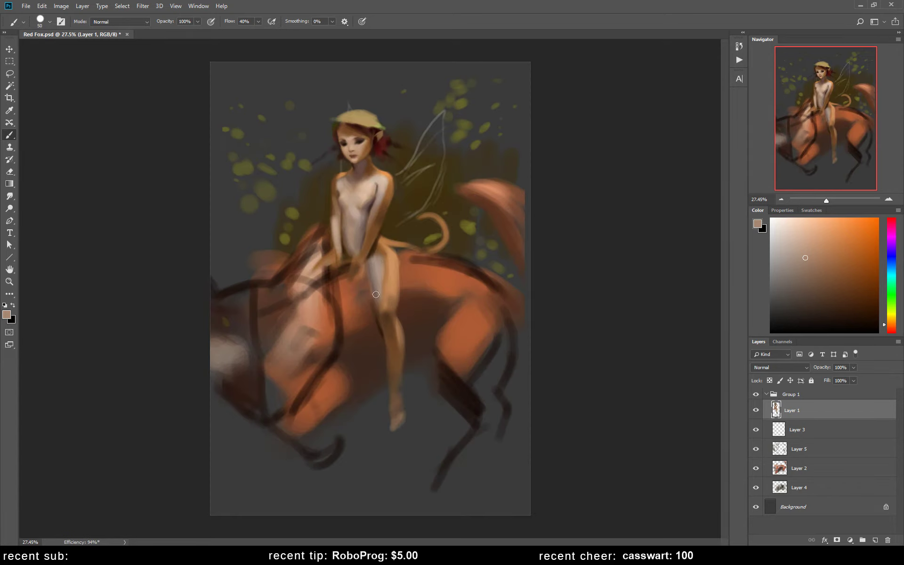
{"action": "left_click", "coordinate": [365, 192], "text": "alt"}
{"action": "key", "text": "bracketleft"}
{"action": "key", "text": "bracketleft"}
{"action": "key", "text": "bracketleft"}
{"action": "left_click", "coordinate": [348, 144], "text": "alt"}
{"action": "left_click", "coordinate": [361, 147], "text": "alt"}
{"action": "mouse_move", "coordinate": [371, 118]}
{"action": "left_mouse_down"}
{"action": "mouse_move", "coordinate": [337, 128]}
{"action": "mouse_move", "coordinate": [337, 155]}
{"action": "left_mouse_up"}
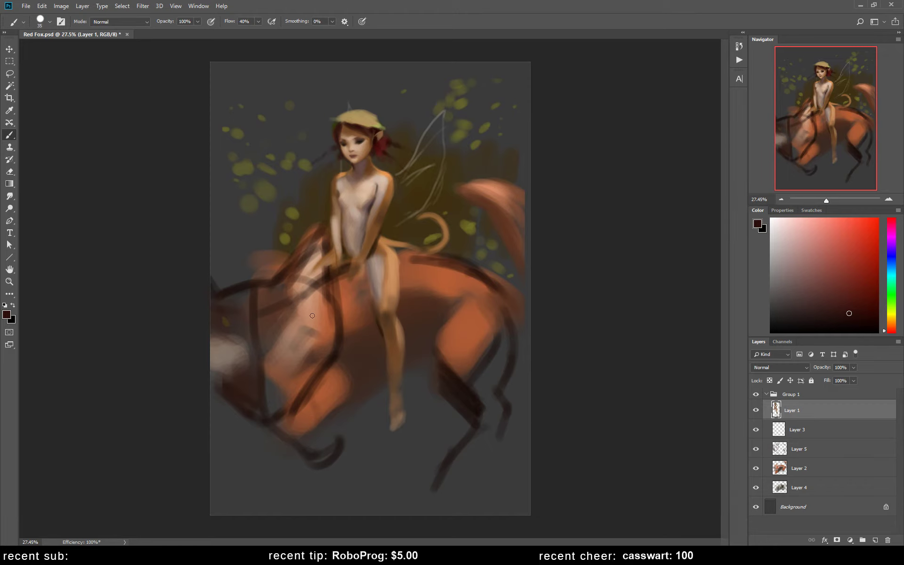
Step: On Layer 5, paint a closed dark eye on the fox's face
{"action": "left_click", "coordinate": [813, 452]}
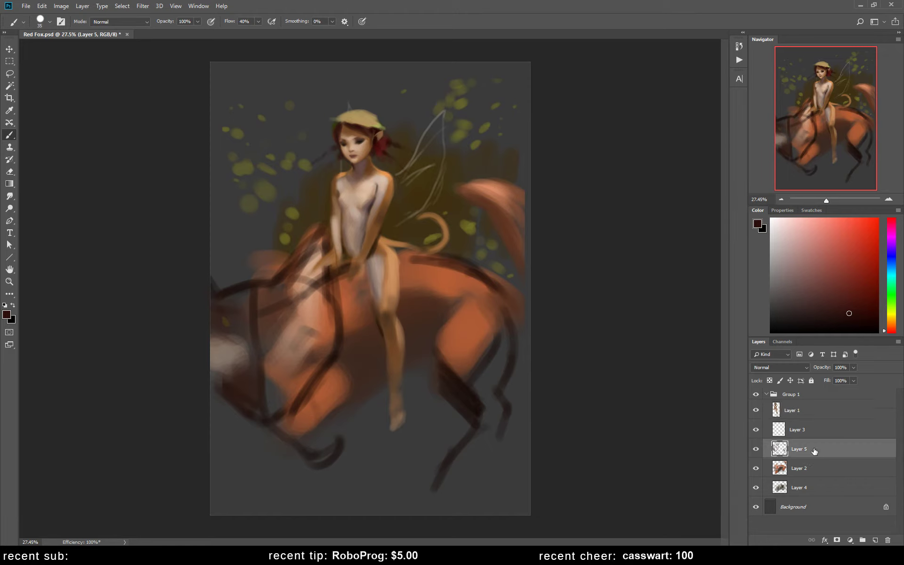
{"action": "left_click", "coordinate": [276, 282], "text": "alt"}
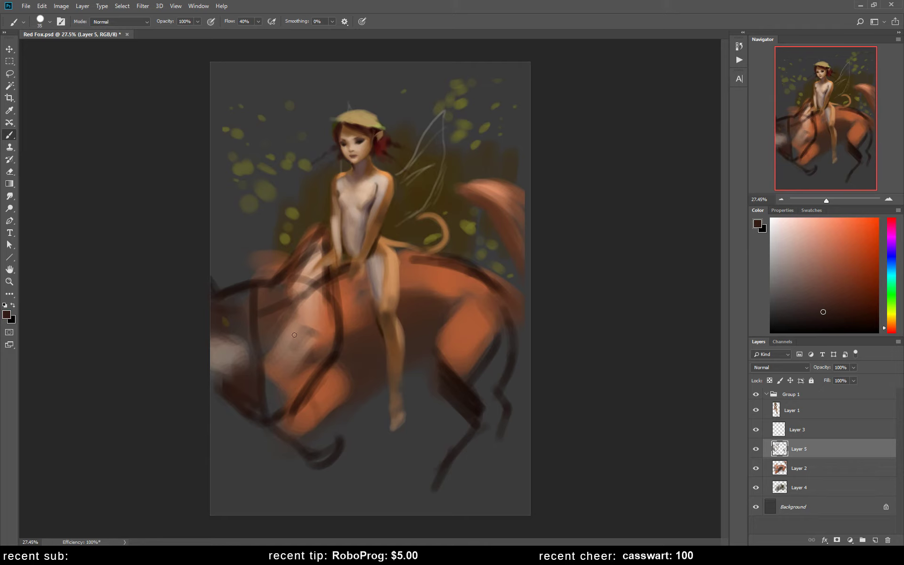
{"action": "mouse_move", "coordinate": [291, 343]}
{"action": "left_mouse_down"}
{"action": "mouse_move", "coordinate": [310, 337]}
{"action": "mouse_move", "coordinate": [292, 343]}
{"action": "left_mouse_up"}
{"action": "left_click_drag", "start_coordinate": [216, 353], "coordinate": [228, 355]}
Step: Lighten the fox's muzzle below the eye with light peach
{"action": "left_click", "coordinate": [289, 360], "text": "alt"}
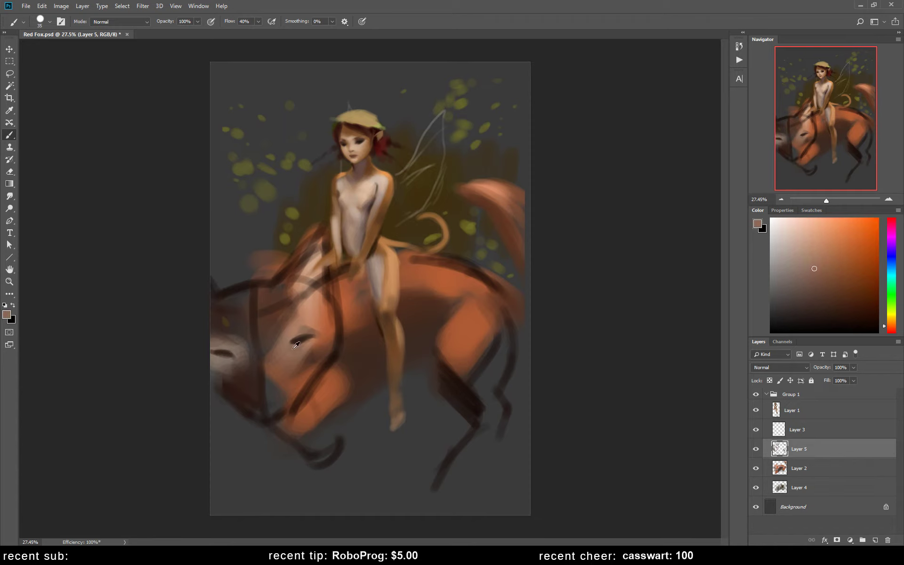
{"action": "left_click", "coordinate": [357, 210], "text": "alt"}
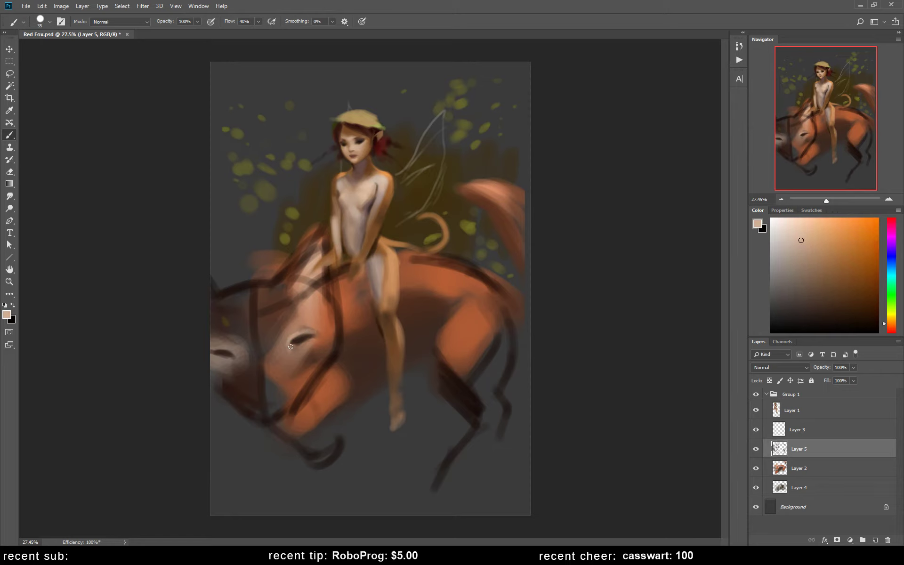
{"action": "left_click_drag", "start_coordinate": [289, 353], "coordinate": [288, 369]}
{"action": "left_click_drag", "start_coordinate": [305, 343], "coordinate": [290, 372]}
{"action": "left_click", "coordinate": [285, 345], "text": "alt"}
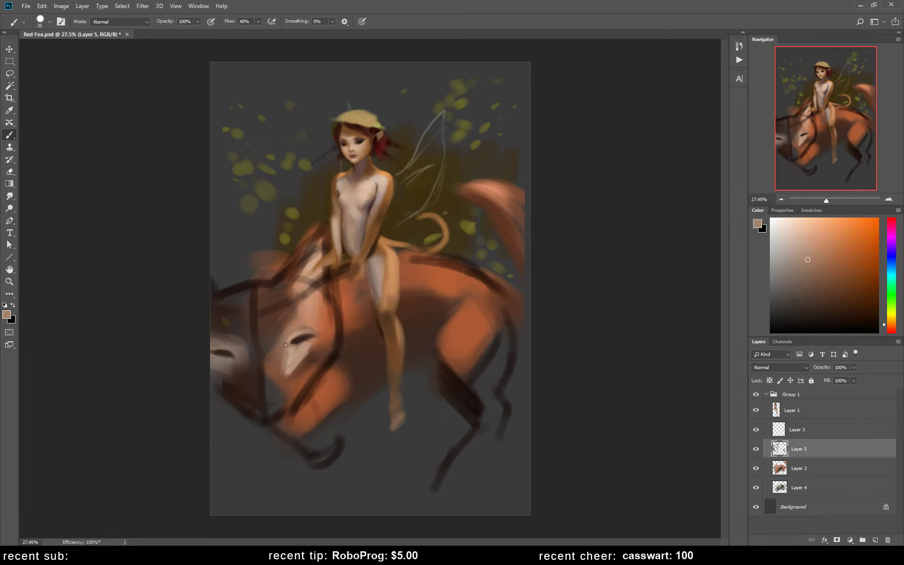
{"action": "left_click_drag", "start_coordinate": [299, 362], "coordinate": [290, 398]}
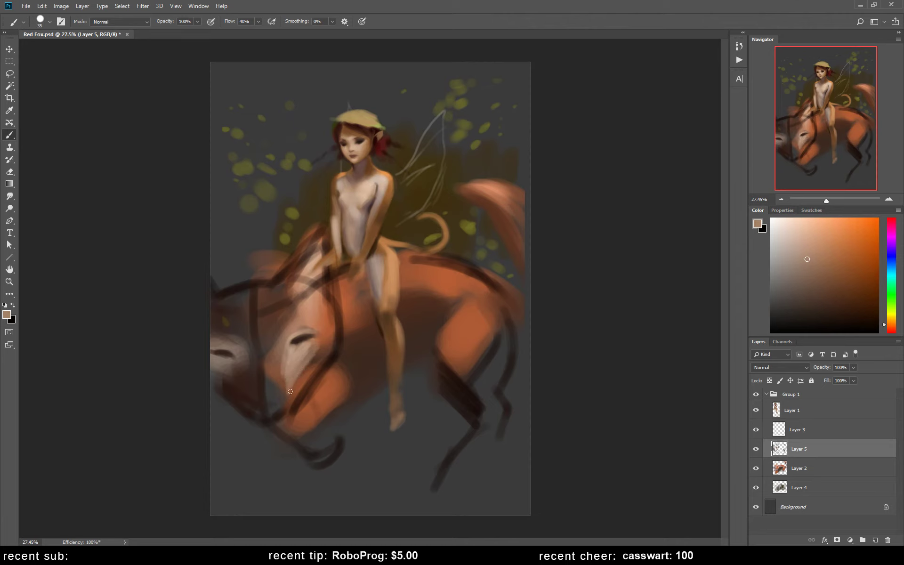
Step: Outline the fox's muzzle with a dark brown line
{"action": "left_click", "coordinate": [333, 354], "text": "alt"}
{"action": "left_click_drag", "start_coordinate": [321, 362], "coordinate": [288, 412]}
{"action": "mouse_move", "coordinate": [310, 372]}
{"action": "left_mouse_down"}
{"action": "mouse_move", "coordinate": [290, 417]}
{"action": "mouse_move", "coordinate": [324, 353]}
{"action": "left_mouse_up"}
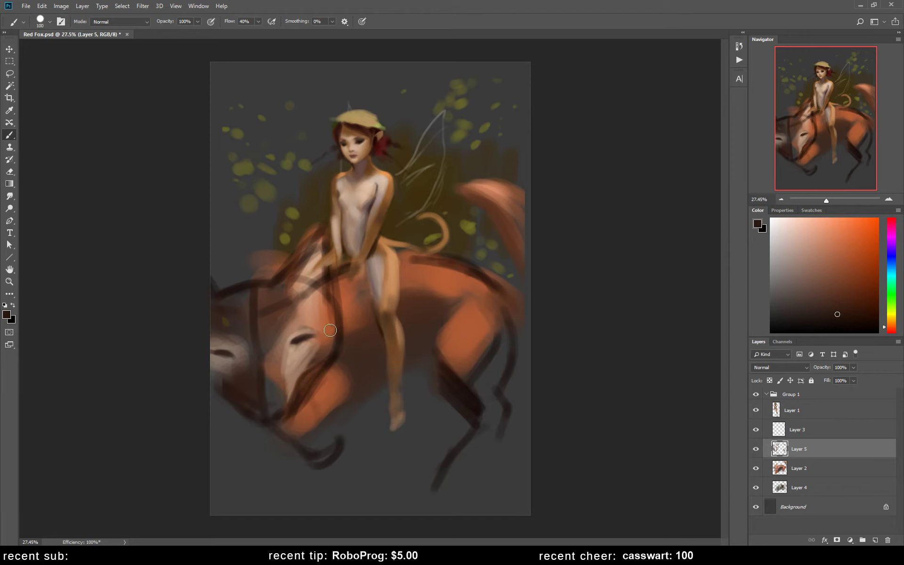
{"action": "key", "text": "bracketright"}
{"action": "key", "text": "bracketright"}
{"action": "key", "text": "bracketright"}
Step: Blend greyish-pink into the fox's muzzle and mirror the painting horizontally
{"action": "left_click", "coordinate": [299, 350], "text": "alt"}
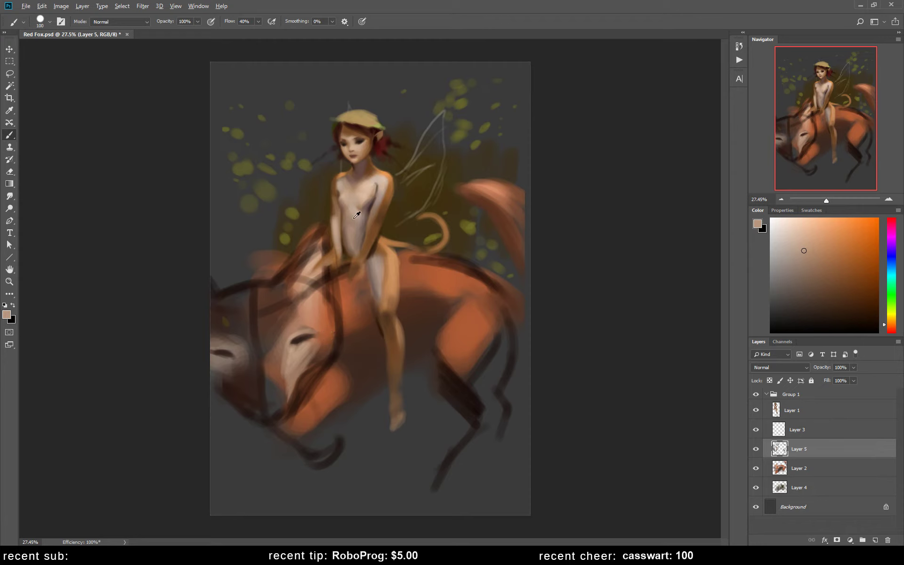
{"action": "left_click", "coordinate": [358, 222], "text": "alt"}
{"action": "mouse_move", "coordinate": [334, 360]}
{"action": "left_mouse_down"}
{"action": "mouse_move", "coordinate": [337, 347]}
{"action": "mouse_move", "coordinate": [315, 362]}
{"action": "mouse_move", "coordinate": [325, 360]}
{"action": "mouse_move", "coordinate": [318, 372]}
{"action": "mouse_move", "coordinate": [315, 351]}
{"action": "left_mouse_up"}
{"action": "left_click", "coordinate": [892, 316]}
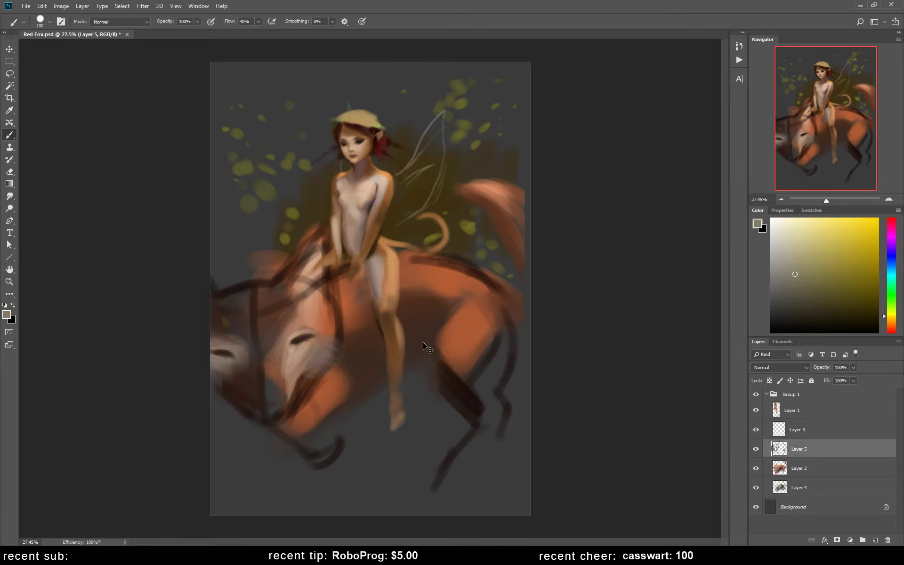
{"action": "key", "text": "h"}
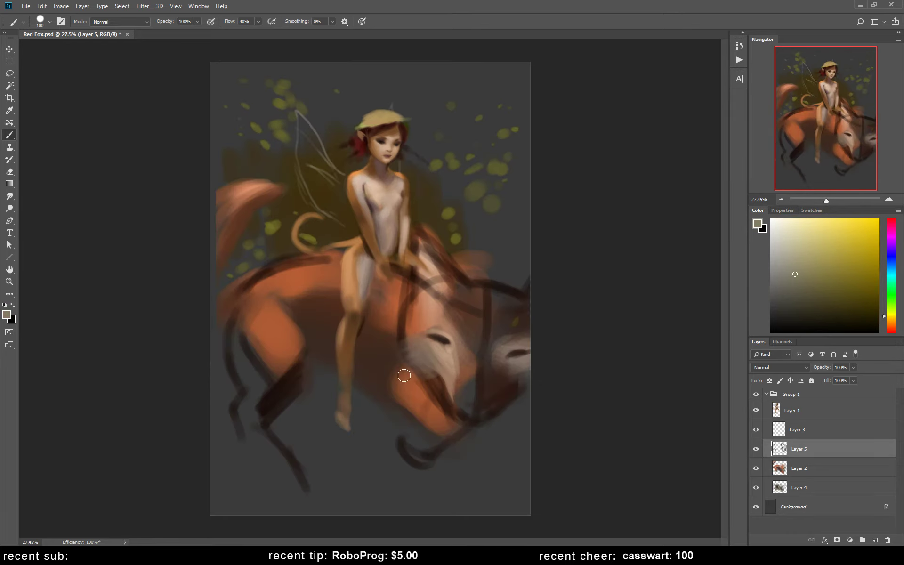
Step: Paint orange onto the fox's face and dark brown around its nose
{"action": "left_click", "coordinate": [470, 369], "text": "alt"}
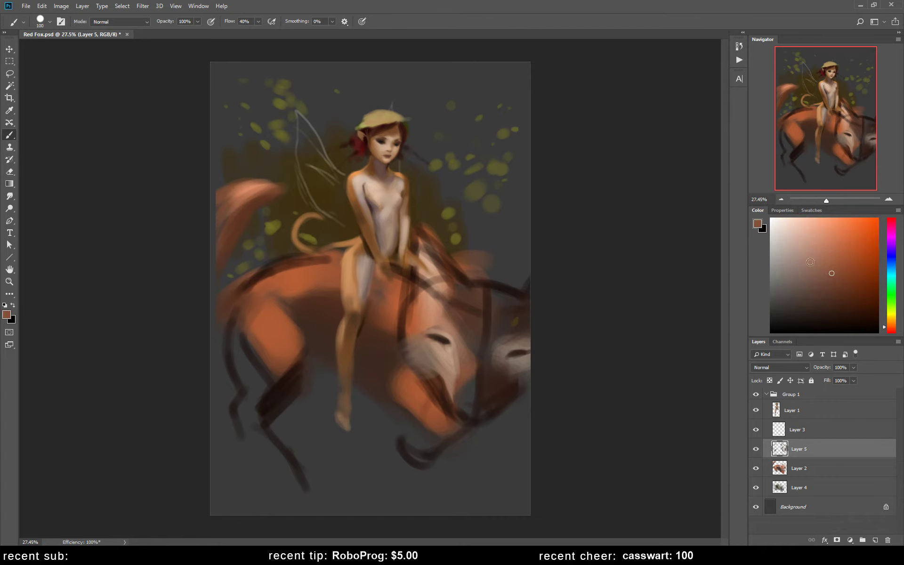
{"action": "mouse_move", "coordinate": [469, 348]}
{"action": "left_mouse_down"}
{"action": "mouse_move", "coordinate": [460, 383]}
{"action": "mouse_move", "coordinate": [468, 355]}
{"action": "mouse_move", "coordinate": [486, 369]}
{"action": "mouse_move", "coordinate": [494, 423]}
{"action": "left_mouse_up"}
{"action": "left_click", "coordinate": [486, 369], "text": "alt"}
{"action": "left_click", "coordinate": [490, 372], "text": "alt"}
{"action": "left_click", "coordinate": [493, 379], "text": "alt"}
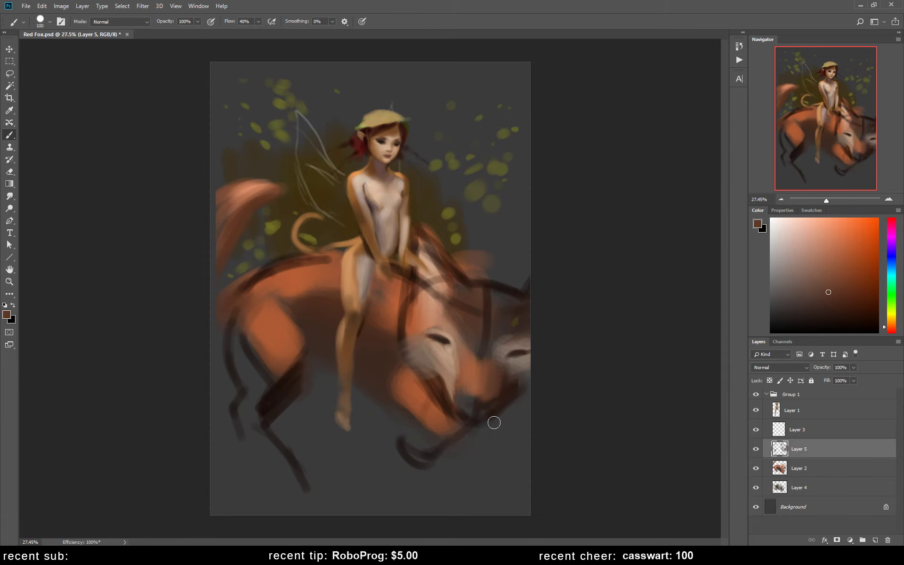
Step: Add brown strokes on the muzzle and paint a near-black, red-tinted nose
{"action": "left_click", "coordinate": [502, 388], "text": "alt"}
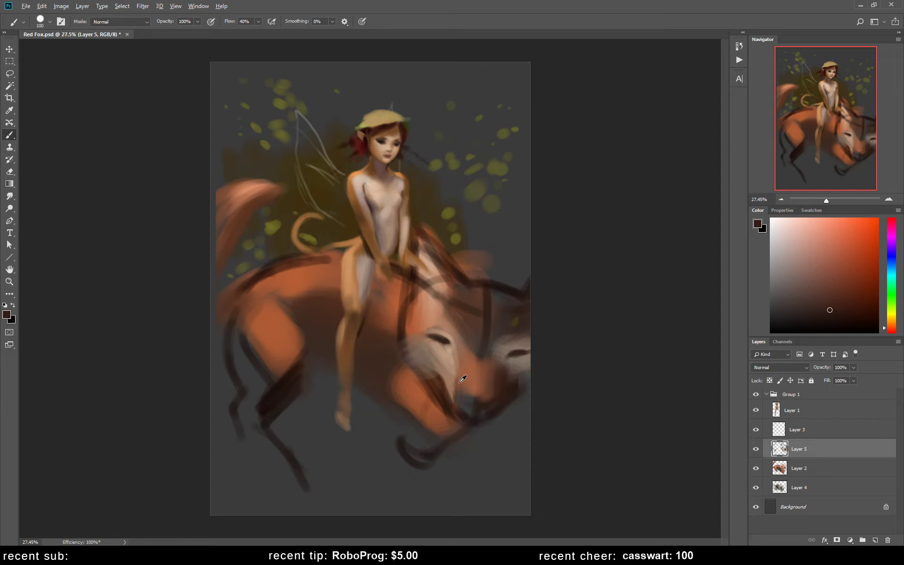
{"action": "left_click", "coordinate": [461, 379], "text": "alt"}
{"action": "left_click_drag", "start_coordinate": [456, 356], "coordinate": [454, 374]}
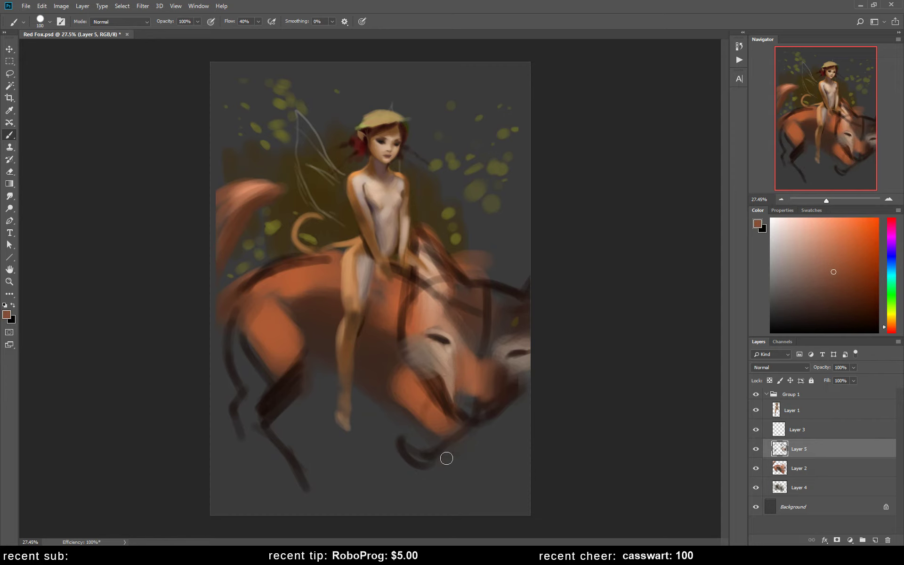
{"action": "left_click", "coordinate": [451, 369], "text": "alt"}
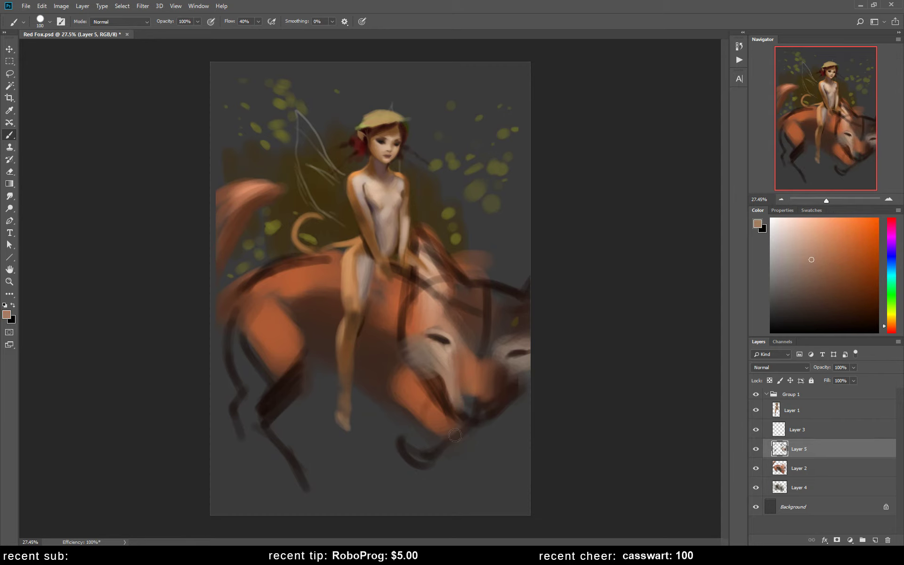
{"action": "left_click", "coordinate": [503, 389], "text": "alt"}
{"action": "left_click", "coordinate": [777, 321]}
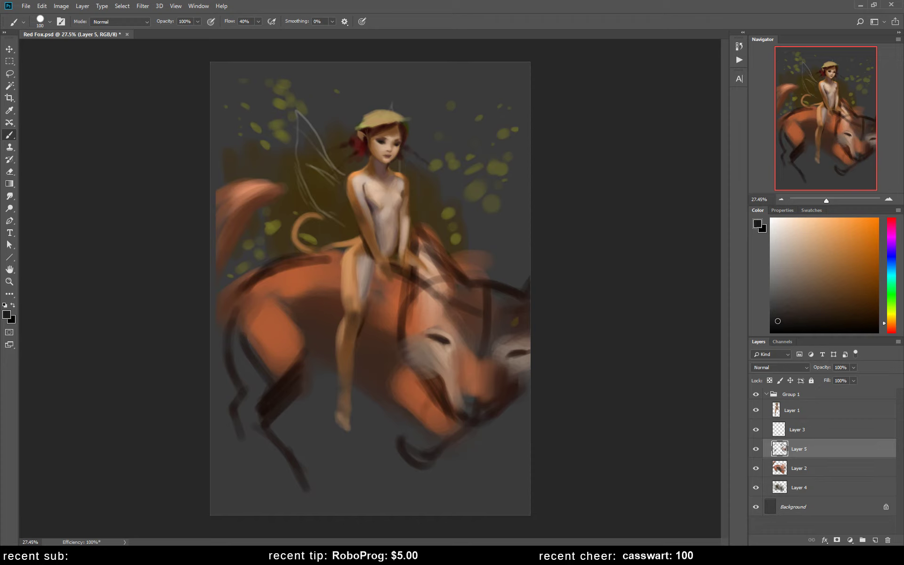
{"action": "left_click", "coordinate": [891, 332]}
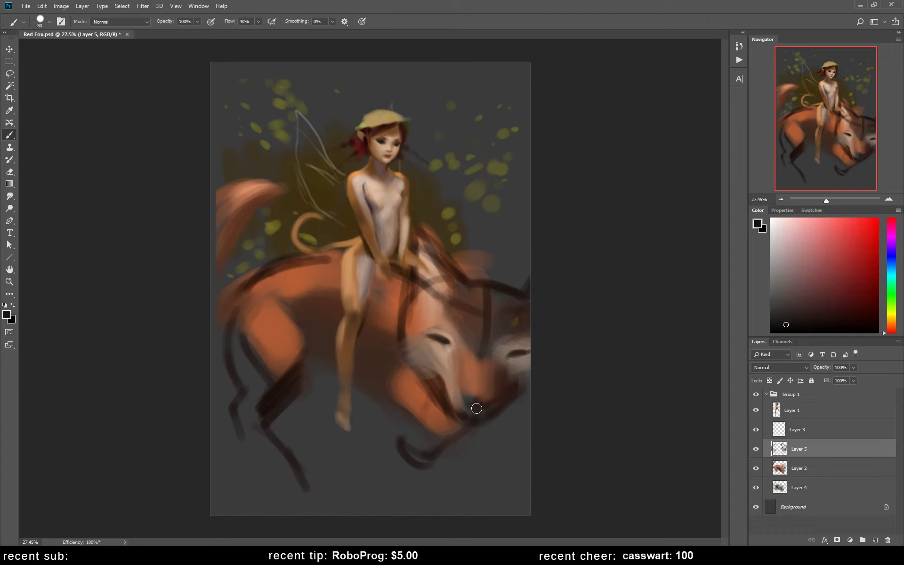
{"action": "left_click_drag", "start_coordinate": [466, 403], "coordinate": [484, 399]}
Step: Sample a redder orange-brown from the fox and make Layer 1 active
{"action": "left_click", "coordinate": [350, 264], "text": "alt"}
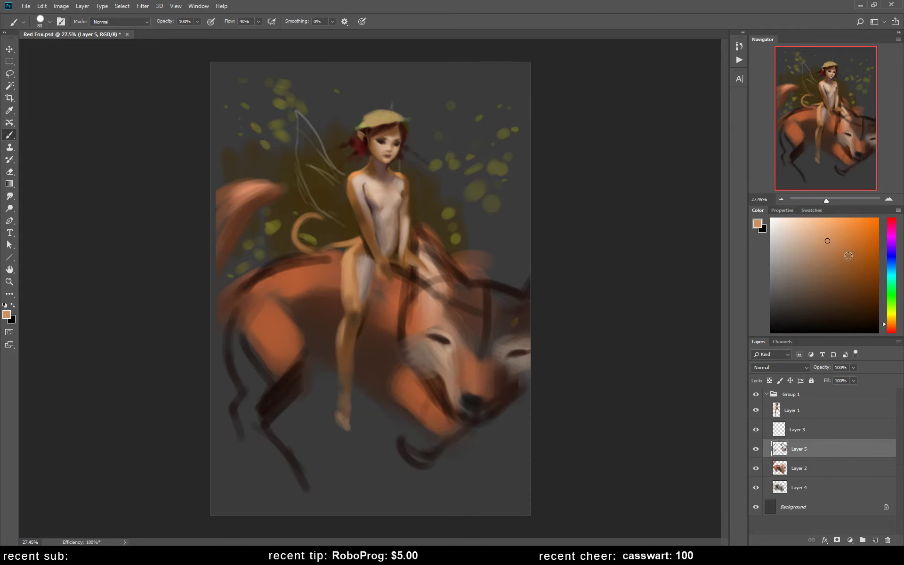
{"action": "left_click", "coordinate": [890, 327]}
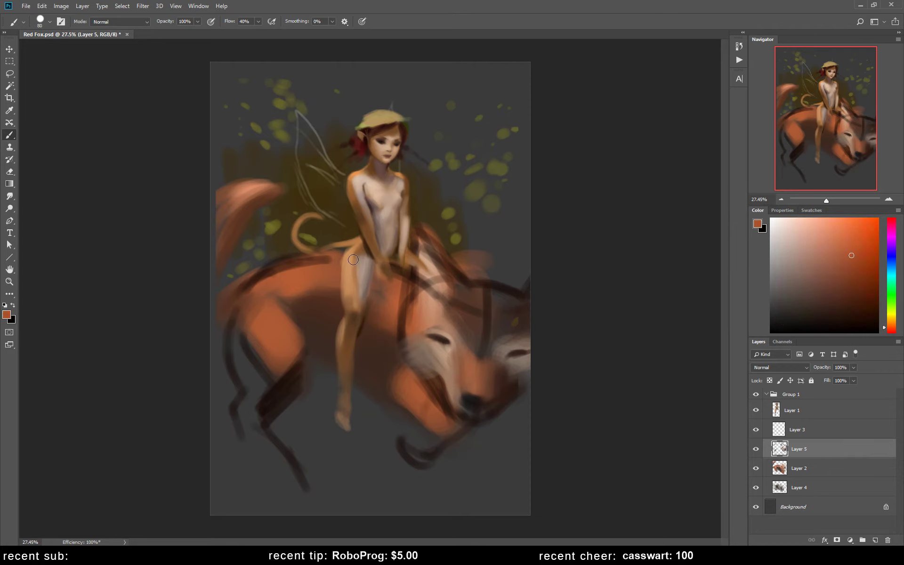
{"action": "left_click", "coordinate": [801, 412]}
Step: Paint orange over the fairy's thigh and hip edge, darkening the hip-tail edge
{"action": "left_click_drag", "start_coordinate": [349, 294], "coordinate": [354, 301]}
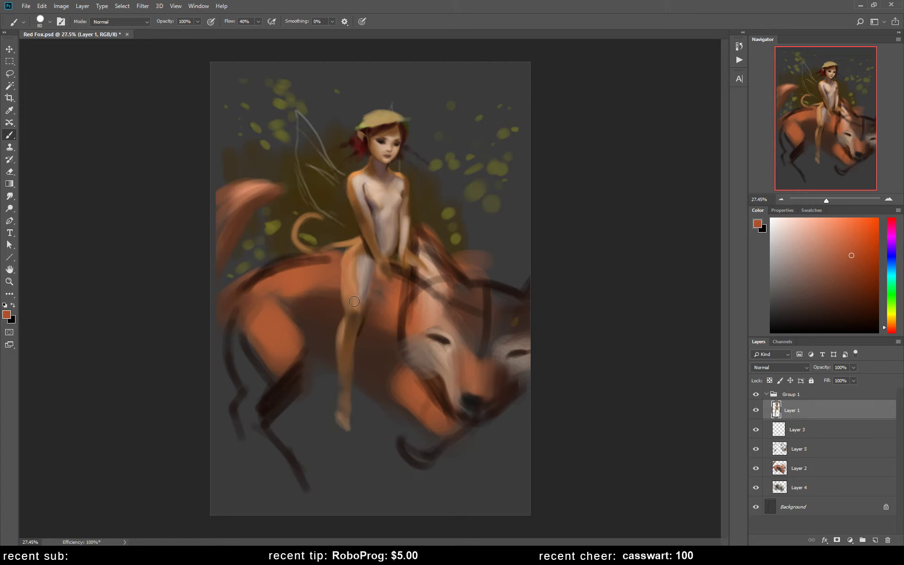
{"action": "left_click", "coordinate": [349, 266], "text": "alt"}
{"action": "left_click_drag", "start_coordinate": [344, 258], "coordinate": [343, 283]}
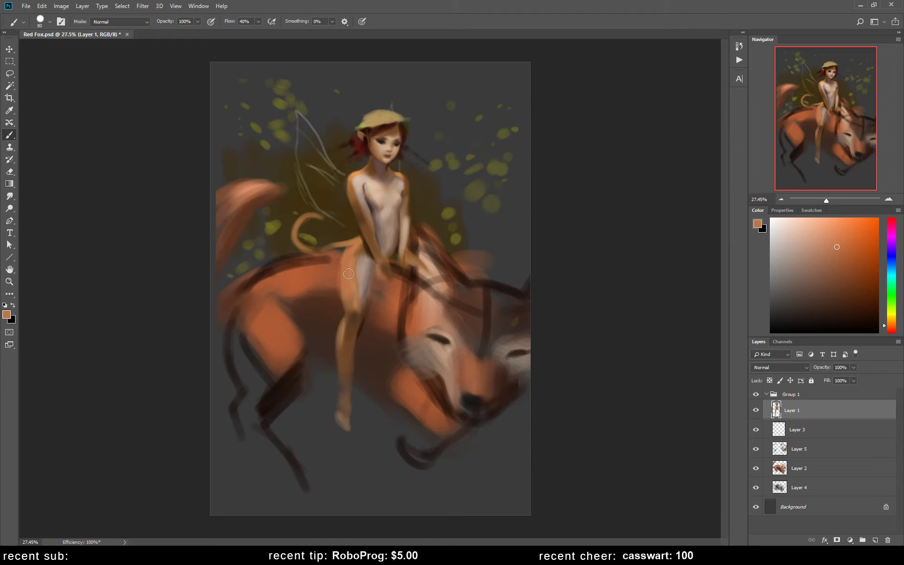
{"action": "left_click", "coordinate": [857, 269]}
{"action": "left_click_drag", "start_coordinate": [345, 246], "coordinate": [343, 254]}
Step: Clean the hip edges by alternating between the Eraser and Brush
{"action": "key", "text": "e"}
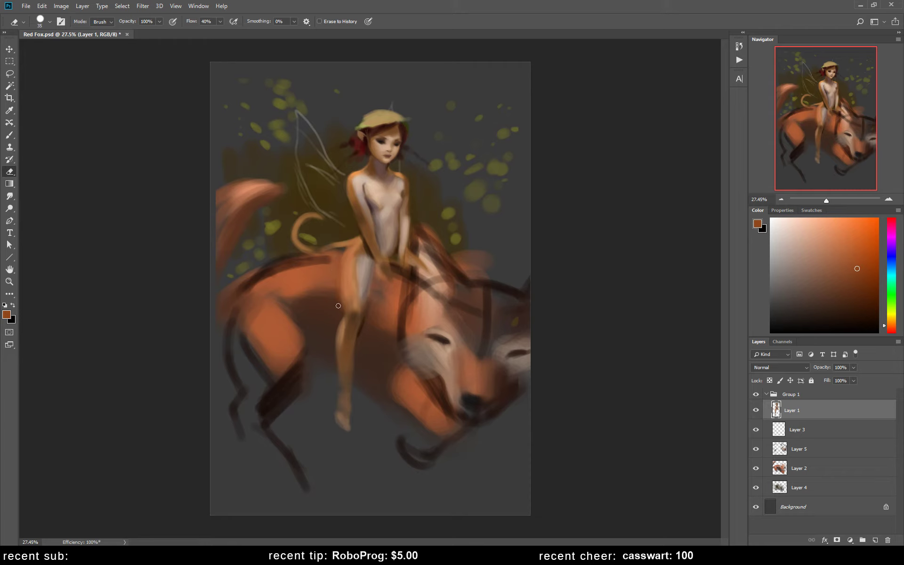
{"action": "key", "text": "b"}
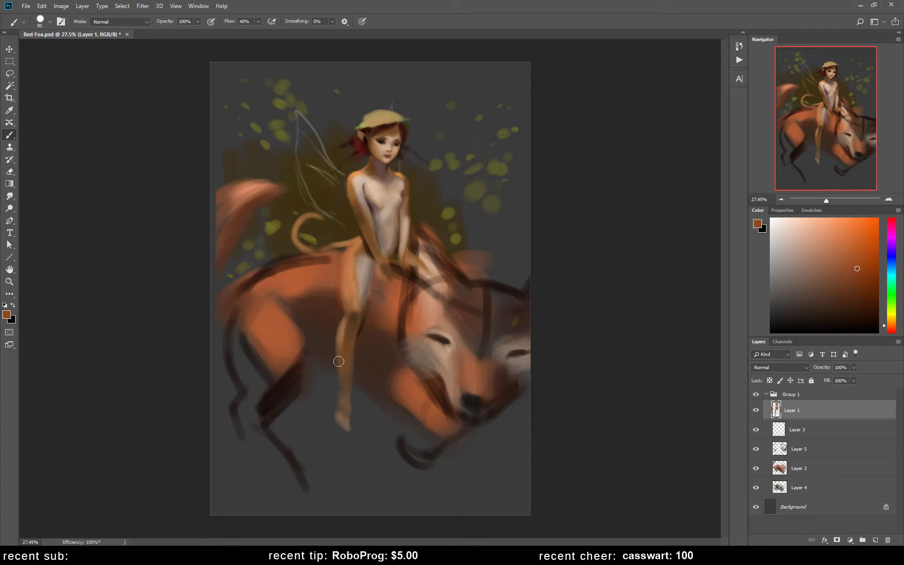
{"action": "key", "text": "e"}
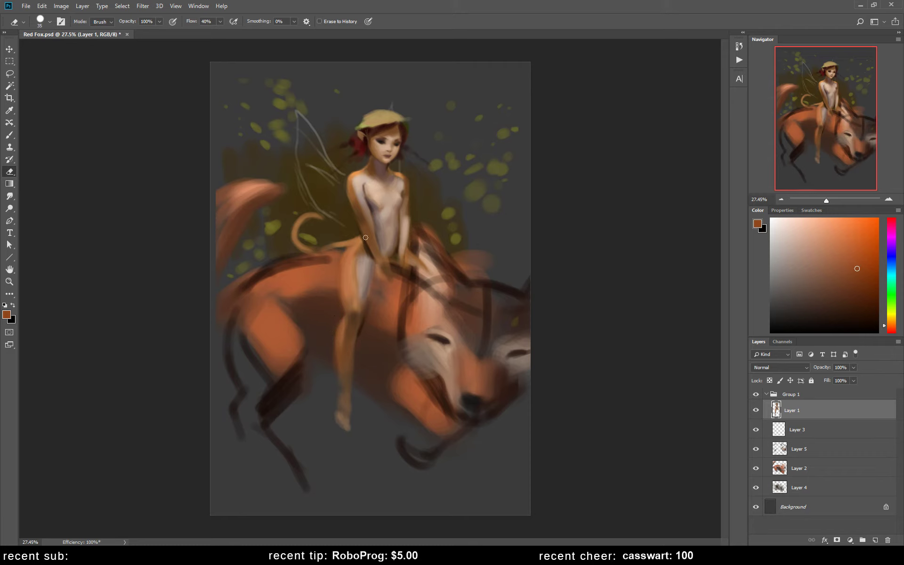
{"action": "key", "text": "b"}
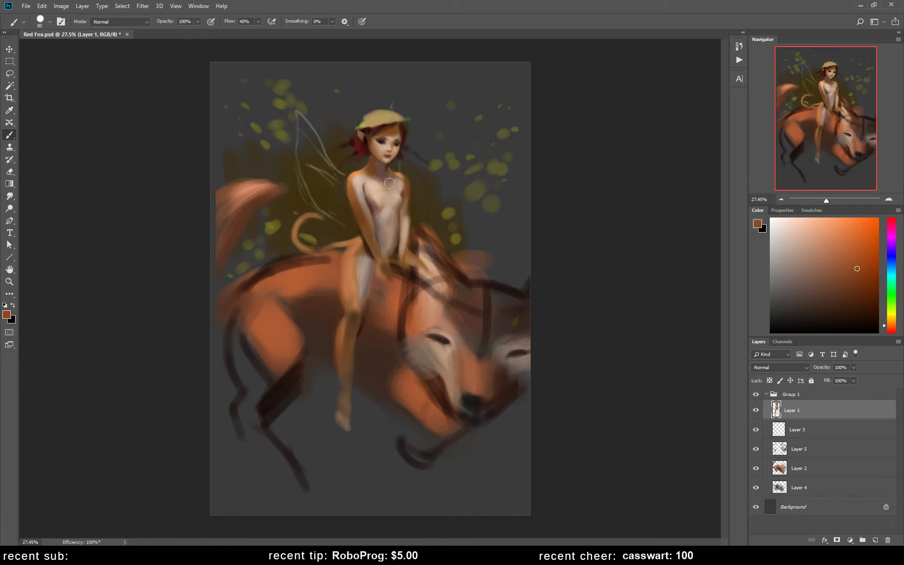
Step: Sample greyish-pink, tan and brown skin tones from the fairy for blending
{"action": "left_click", "coordinate": [380, 164], "text": "alt"}
{"action": "left_click", "coordinate": [365, 262], "text": "alt"}
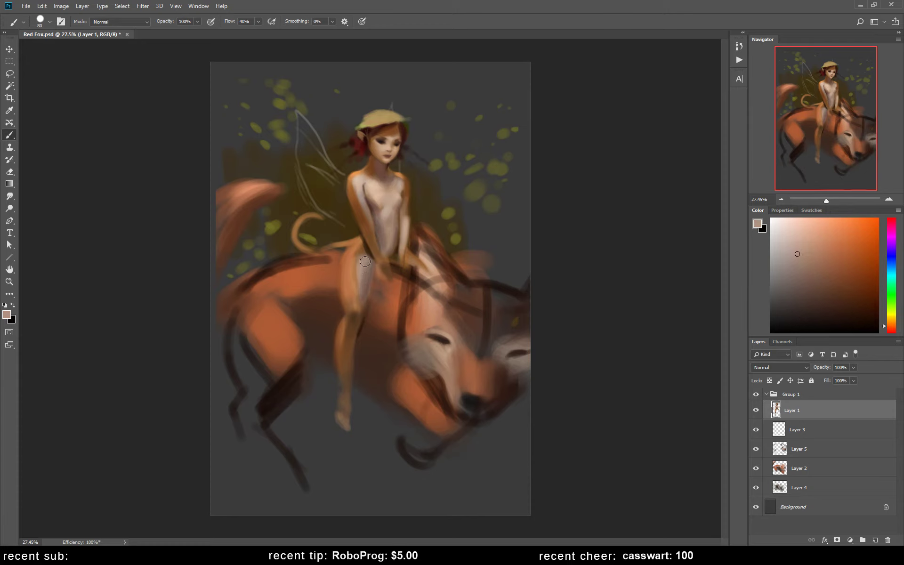
{"action": "left_click", "coordinate": [800, 220]}
{"action": "left_click", "coordinate": [379, 175], "text": "alt"}
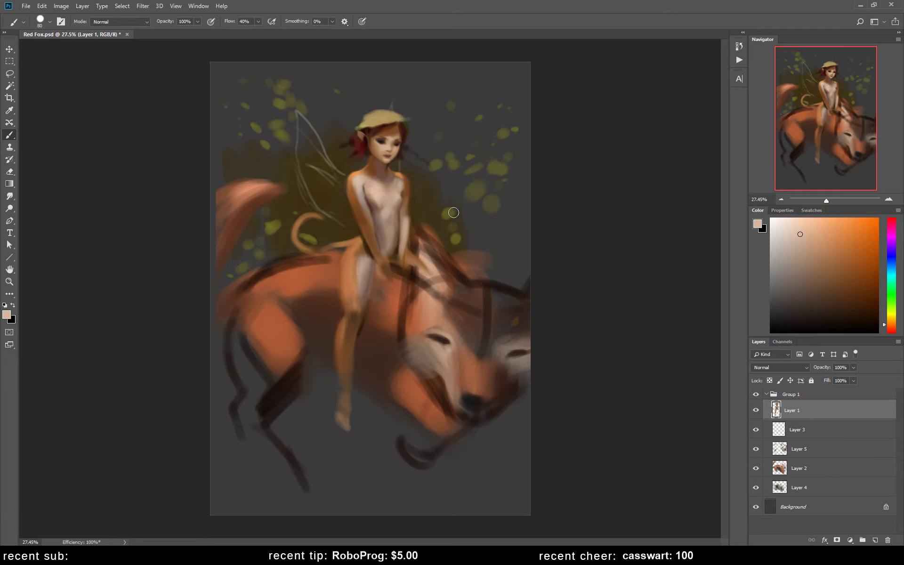
{"action": "left_click", "coordinate": [380, 195], "text": "alt"}
{"action": "left_click", "coordinate": [387, 215], "text": "alt"}
{"action": "left_click", "coordinate": [384, 227], "text": "alt"}
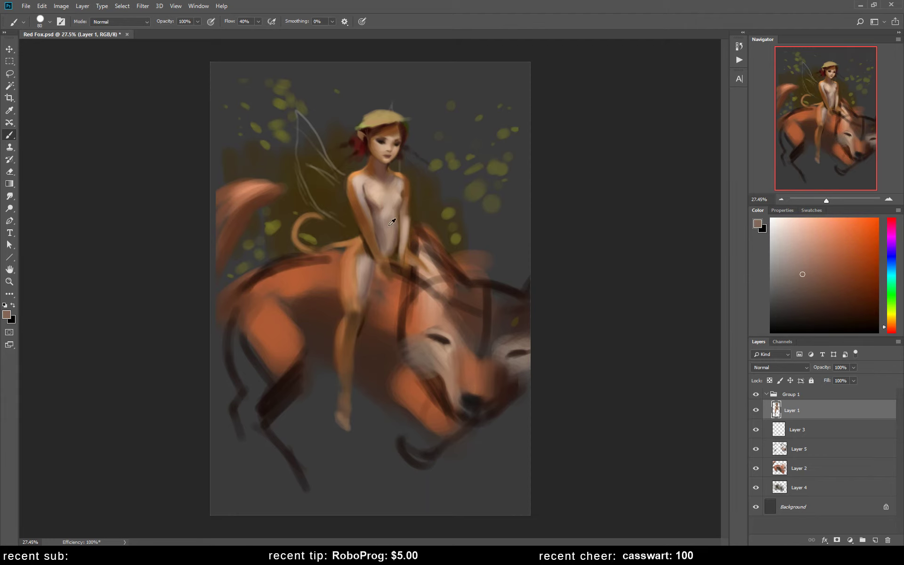
{"action": "left_click", "coordinate": [384, 215], "text": "alt"}
{"action": "left_click", "coordinate": [383, 238], "text": "alt"}
Step: Flip the canvas horizontally and toggle a grayscale preview to check values
{"action": "key", "text": "ctrl+alt+h"}
{"action": "left_click", "coordinate": [356, 243], "text": "alt"}
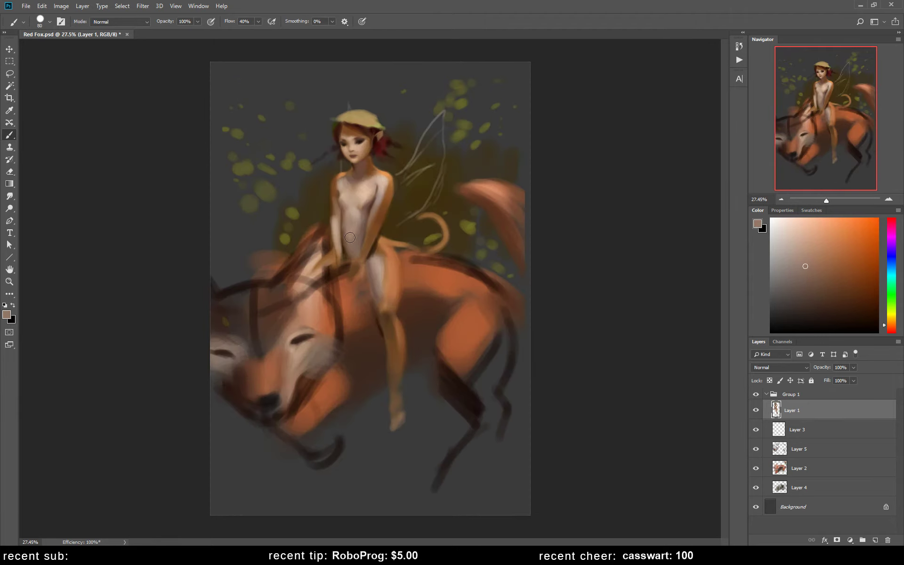
{"action": "key", "text": "ctrl+y"}
{"action": "key", "text": "ctrl+y"}
Step: Warm the fairy's leg and hip with sampled oranges and browns
{"action": "left_click", "coordinate": [402, 247], "text": "alt"}
{"action": "left_click_drag", "start_coordinate": [860, 279], "coordinate": [823, 300]}
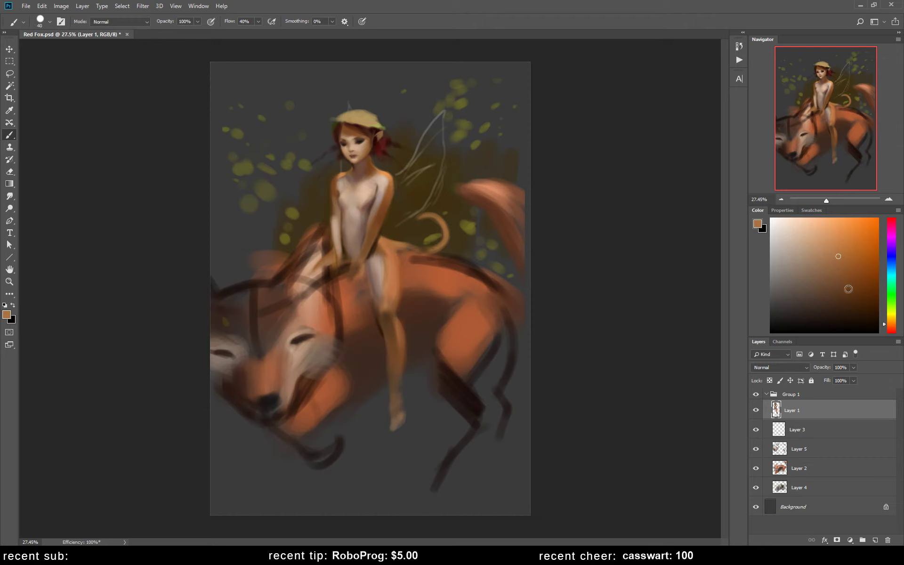
{"action": "left_click", "coordinate": [395, 241], "text": "alt"}
{"action": "left_click", "coordinate": [394, 248], "text": "alt"}
{"action": "left_click", "coordinate": [391, 250], "text": "alt"}
{"action": "left_click", "coordinate": [842, 221]}
{"action": "left_click", "coordinate": [392, 270], "text": "alt"}
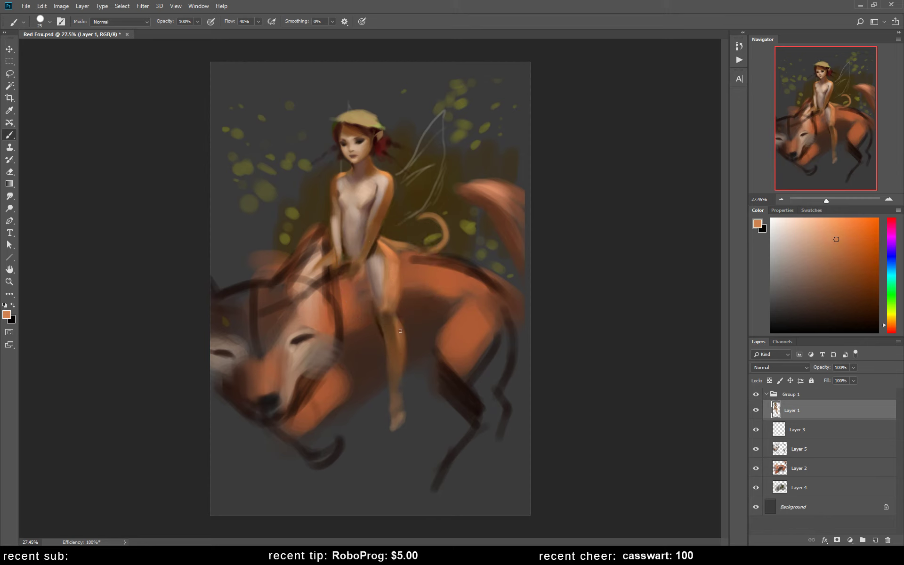
Step: Sample a muted skin tone and dark brown, then save Red Fox.psd
{"action": "left_click", "coordinate": [380, 260], "text": "alt"}
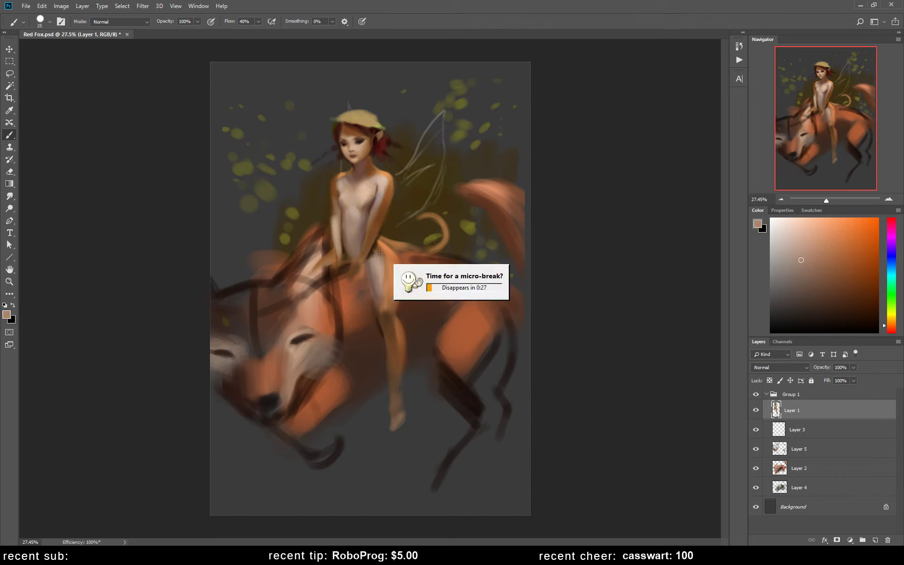
{"action": "left_click", "coordinate": [380, 263], "text": "alt"}
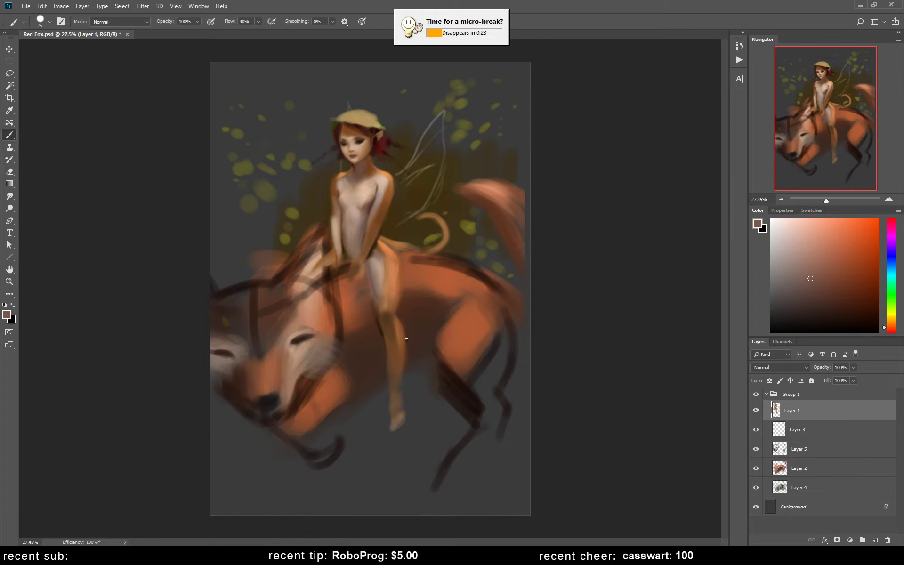
{"action": "key", "text": "ctrl+s"}
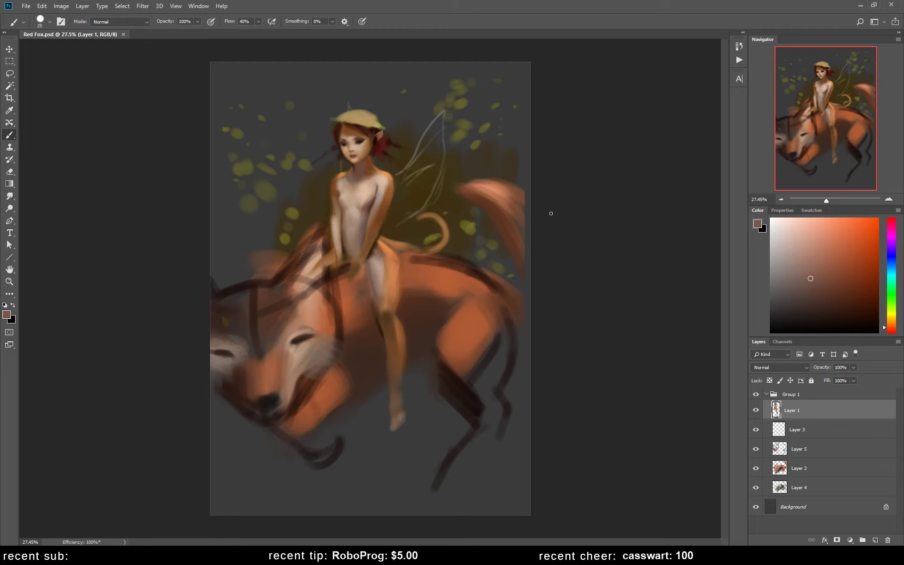
Step: Dab the hip with sampled orange, peach and browns, erase, then flip the canvas back
{"action": "left_click", "coordinate": [551, 214]}
{"action": "left_click", "coordinate": [359, 269], "text": "alt"}
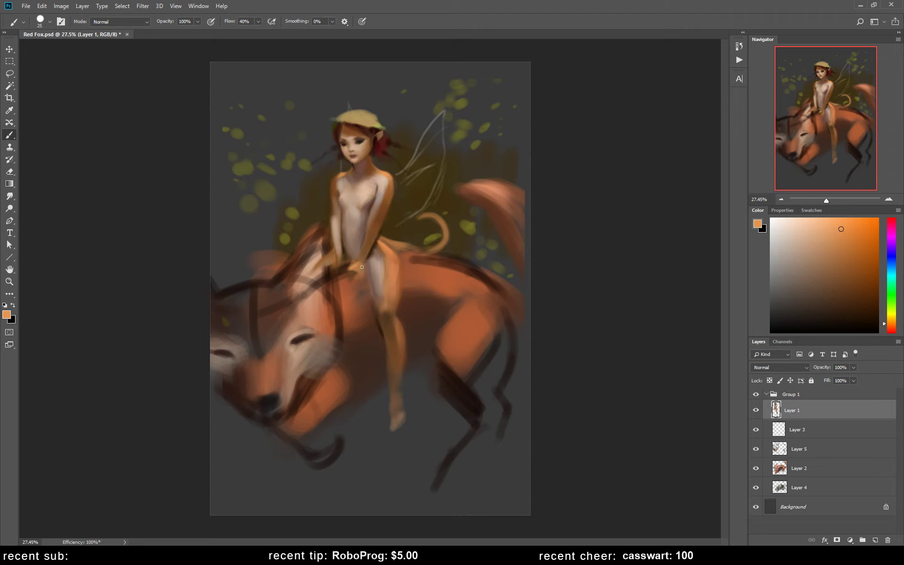
{"action": "left_click", "coordinate": [365, 248], "text": "alt"}
{"action": "left_click", "coordinate": [393, 177], "text": "alt"}
{"action": "left_click", "coordinate": [375, 231], "text": "alt"}
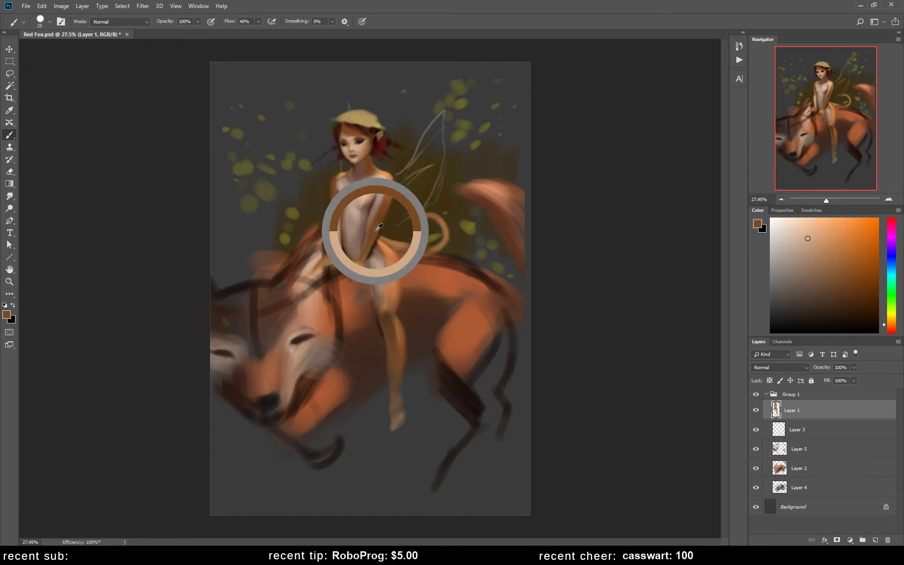
{"action": "left_click", "coordinate": [449, 251], "text": "alt"}
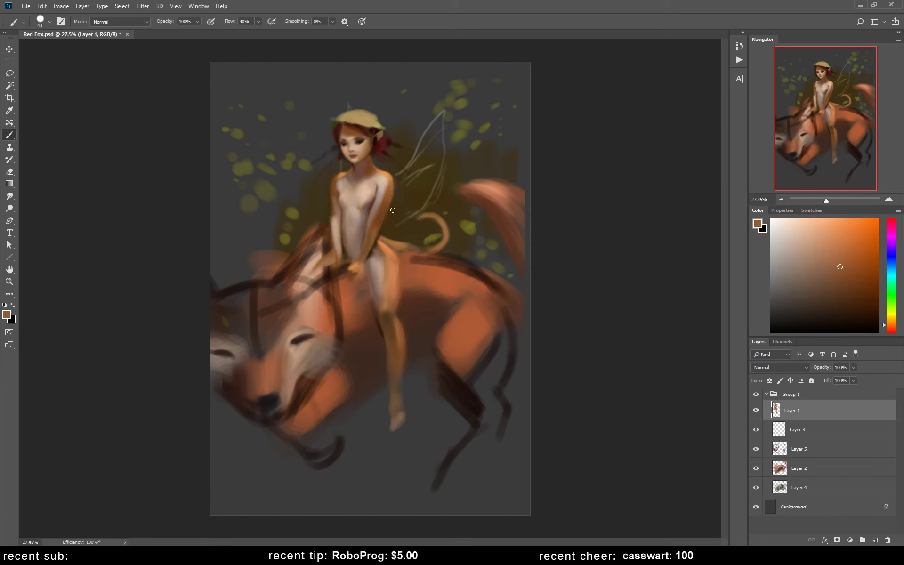
{"action": "key", "text": "e"}
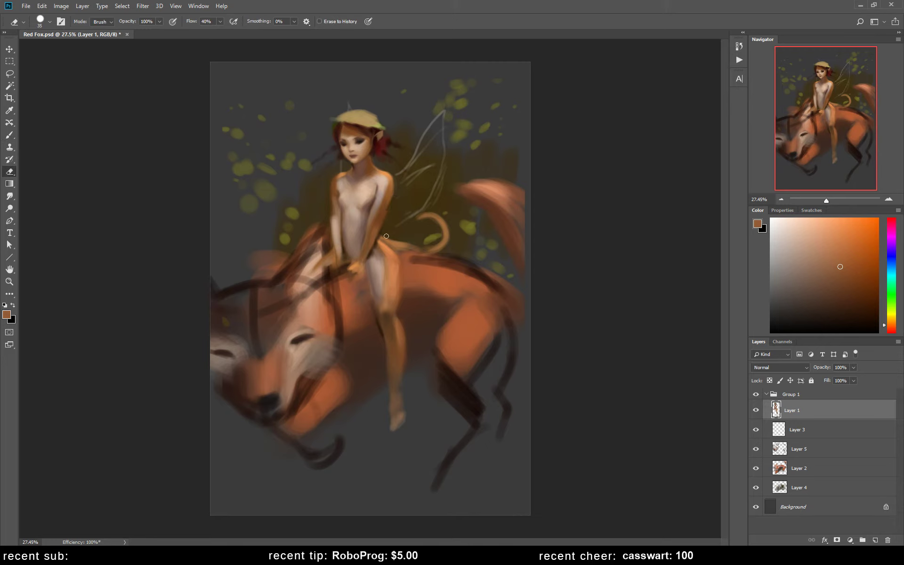
{"action": "key", "text": "ctrl+shift+h"}
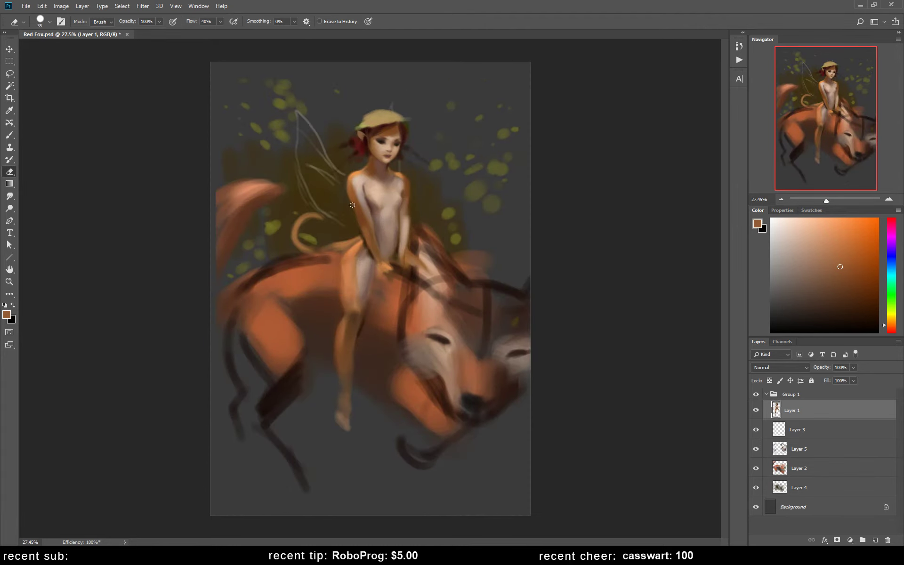
Step: Return to the Brush, sample dark brown and chest skin tone, and resize it
{"action": "key", "text": "b"}
{"action": "left_click", "coordinate": [372, 207], "text": "alt"}
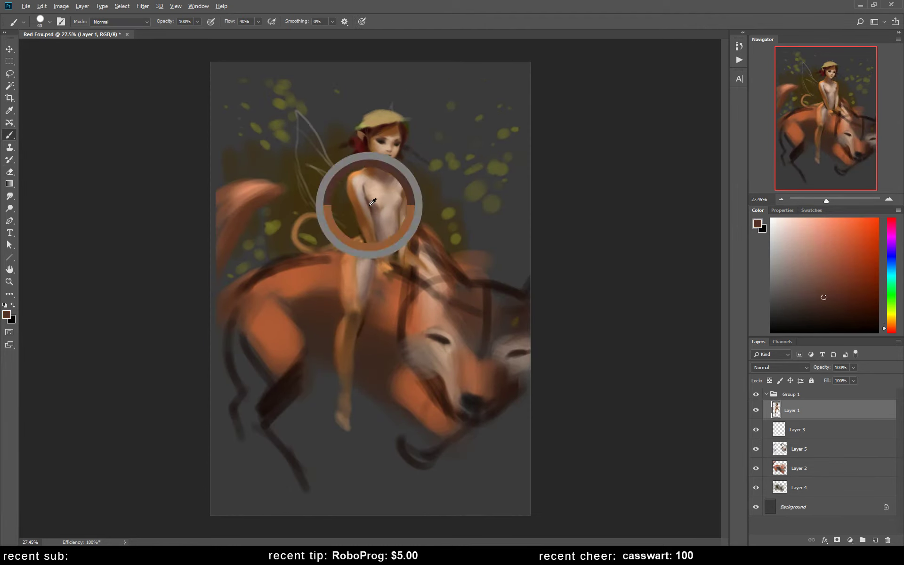
{"action": "key", "text": "bracketleft"}
{"action": "key", "text": "bracketleft"}
{"action": "key", "text": "bracketleft"}
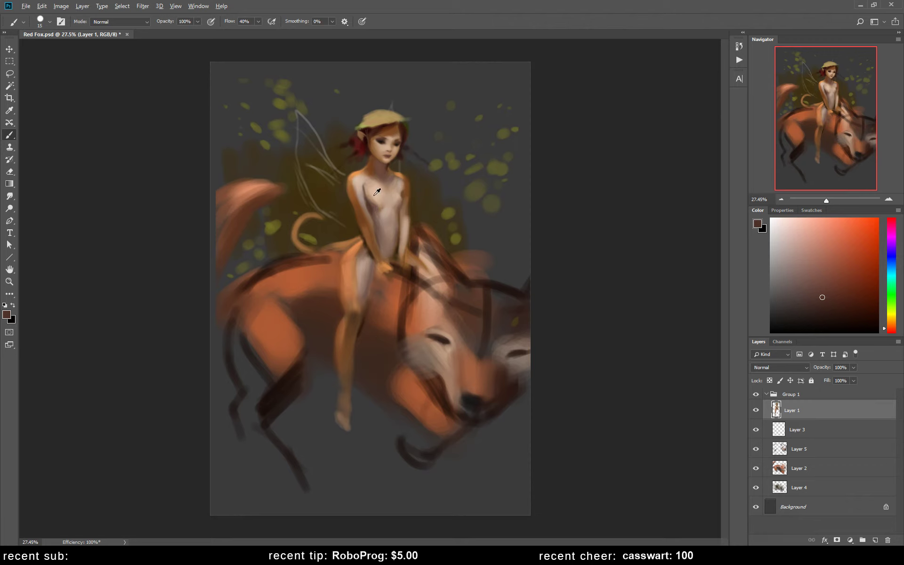
{"action": "left_click", "coordinate": [366, 208], "text": "alt"}
{"action": "key", "text": "bracketright"}
{"action": "key", "text": "bracketright"}
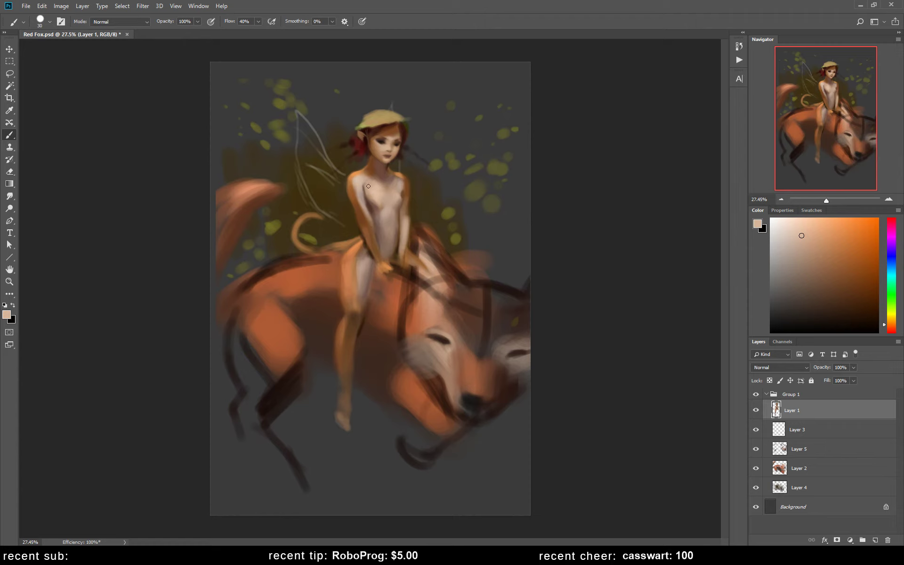
Step: Sample shoulder and chest skin tones and pick a very light peach
{"action": "left_click", "coordinate": [362, 190], "text": "alt"}
{"action": "left_click", "coordinate": [355, 188], "text": "alt"}
{"action": "left_click", "coordinate": [352, 180], "text": "alt"}
{"action": "left_click", "coordinate": [356, 177], "text": "alt"}
{"action": "left_click", "coordinate": [375, 183], "text": "alt"}
{"action": "left_click", "coordinate": [794, 219]}
Step: Adjust the colour from light peach to a reddish muted brown-grey
{"action": "left_click", "coordinate": [377, 205], "text": "alt"}
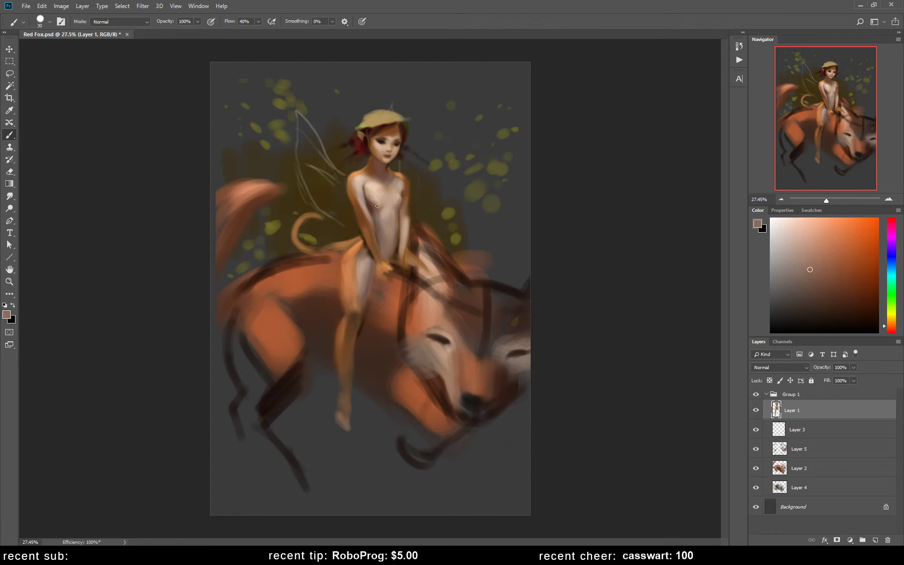
{"action": "left_click", "coordinate": [370, 198], "text": "alt"}
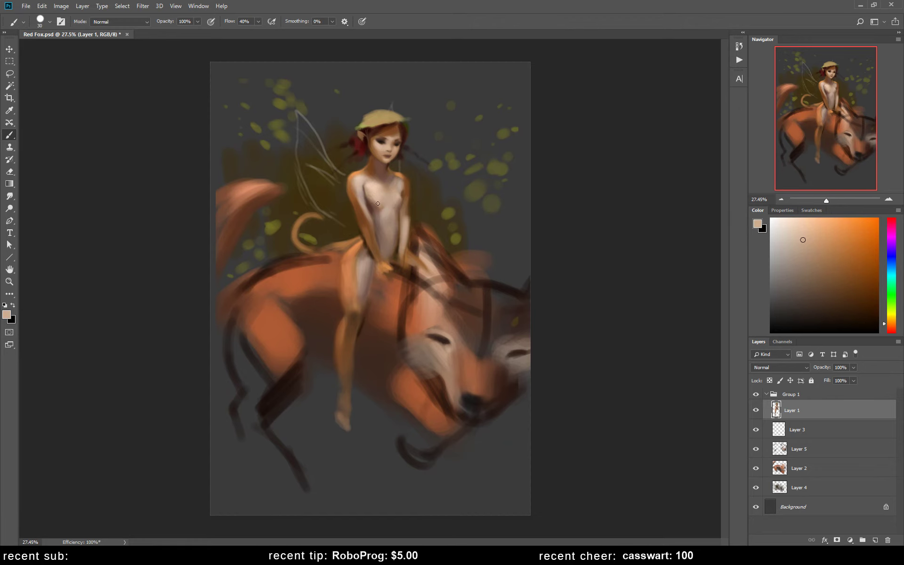
{"action": "left_click_drag", "start_coordinate": [802, 233], "coordinate": [791, 239]}
{"action": "left_click", "coordinate": [797, 273]}
{"action": "left_click", "coordinate": [894, 332]}
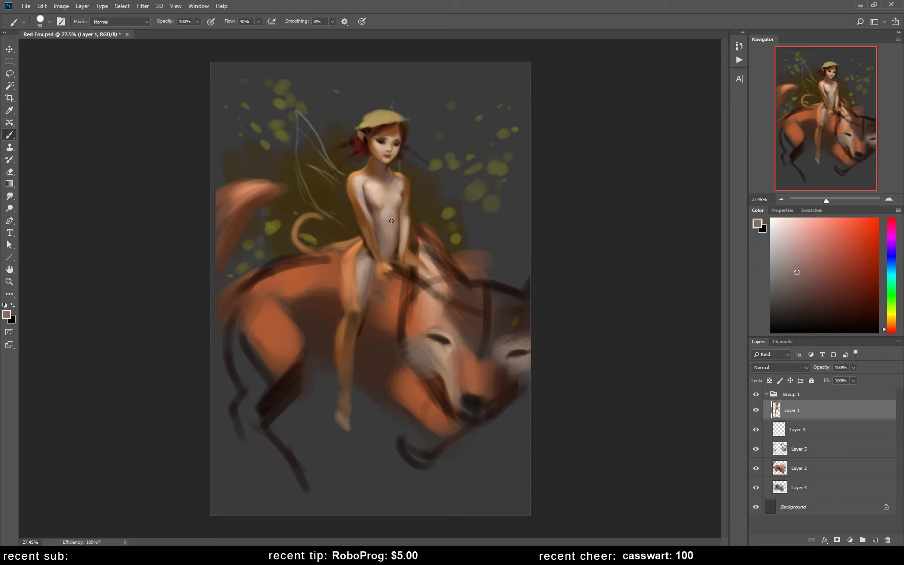
Step: Resample the fairy's chest skin tones and lighten the chosen colour
{"action": "left_click", "coordinate": [370, 194], "text": "alt"}
{"action": "left_click", "coordinate": [370, 196], "text": "alt"}
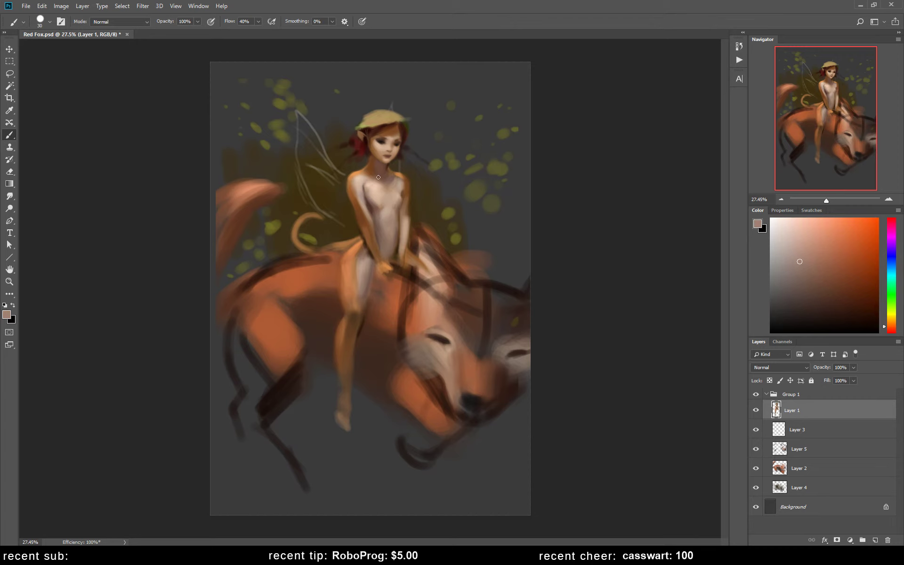
{"action": "left_click", "coordinate": [373, 188], "text": "alt"}
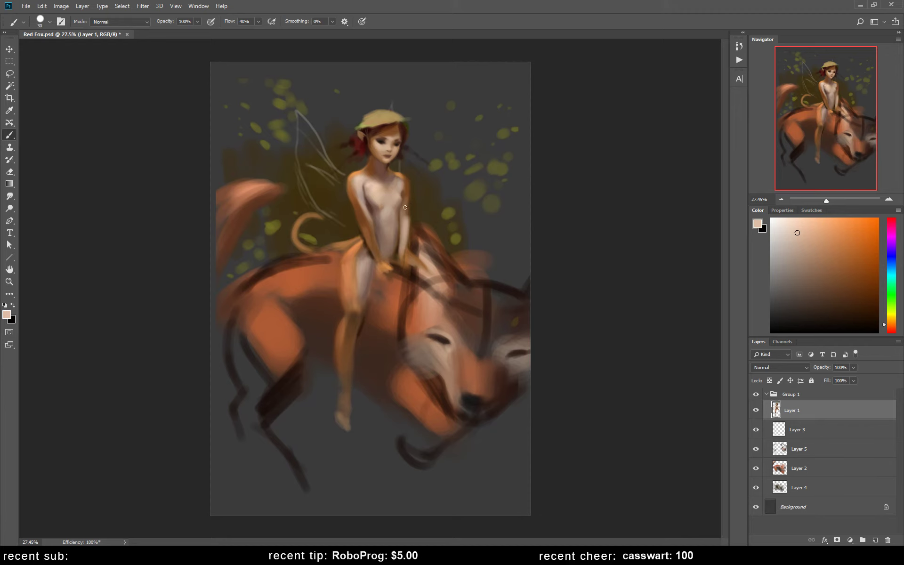
{"action": "left_click", "coordinate": [392, 209], "text": "alt"}
{"action": "left_click", "coordinate": [401, 187], "text": "alt"}
{"action": "left_click_drag", "start_coordinate": [814, 236], "coordinate": [795, 230]}
Step: Sample and lighten a peach from the fairy's body, then mirror the painting horizontally
{"action": "left_click", "coordinate": [377, 206], "text": "alt"}
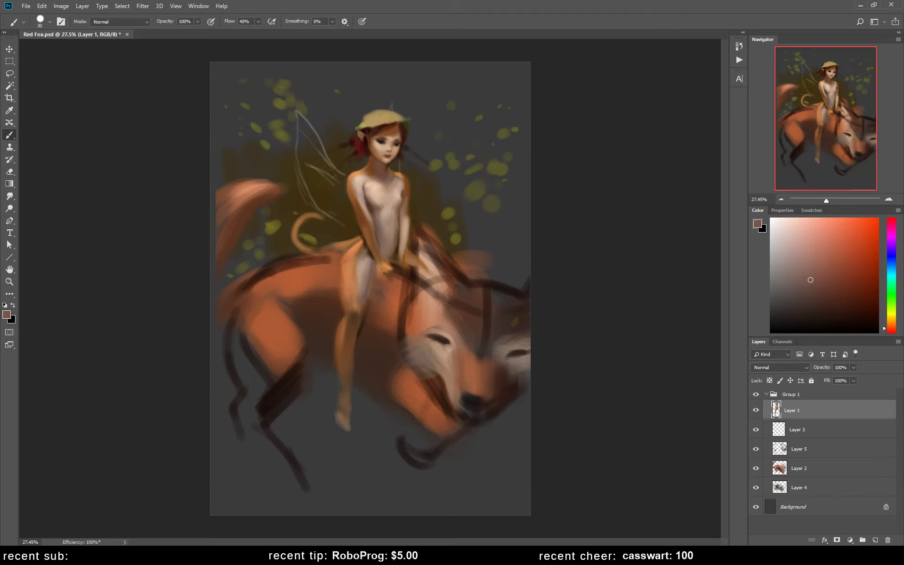
{"action": "left_click", "coordinate": [386, 206], "text": "alt"}
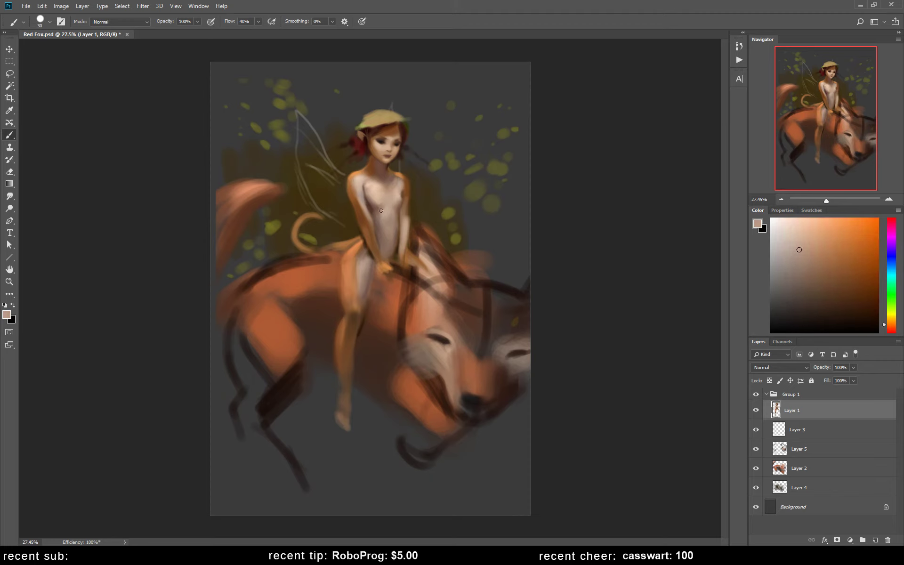
{"action": "left_click", "coordinate": [387, 212], "text": "alt"}
{"action": "left_click_drag", "start_coordinate": [800, 230], "coordinate": [793, 228]}
{"action": "key", "text": "h"}
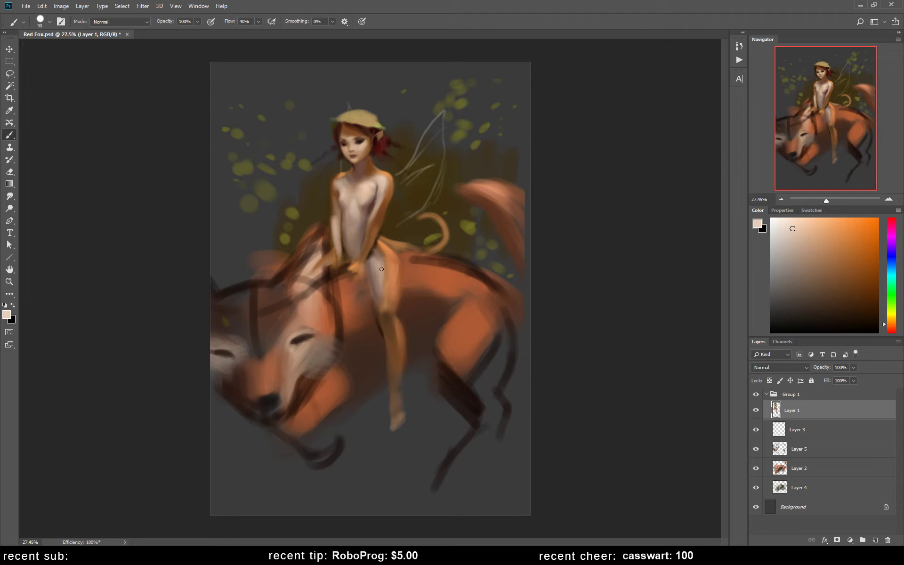
Step: Sample dark brown from the fairy's leg and paint a small shadow near her foot
{"action": "left_click", "coordinate": [376, 258], "text": "alt"}
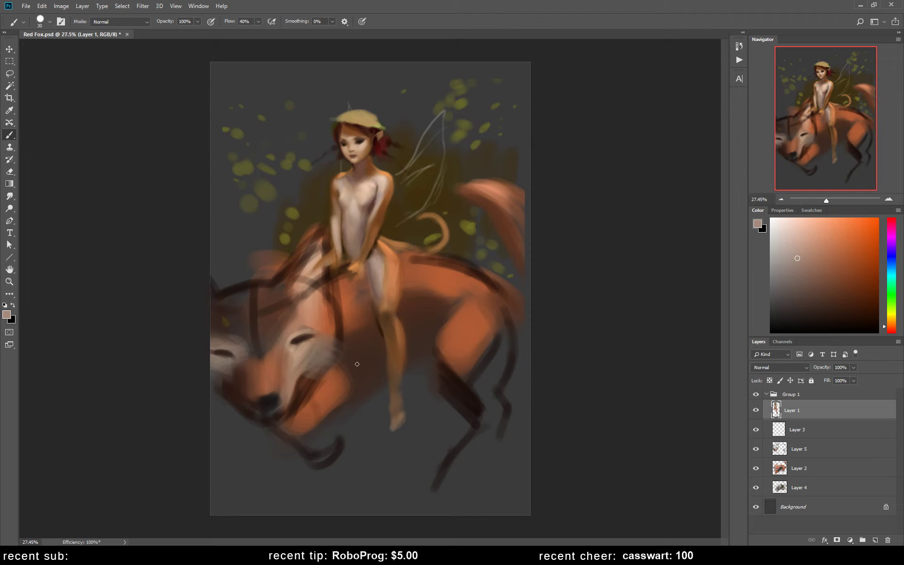
{"action": "left_click", "coordinate": [386, 323], "text": "alt"}
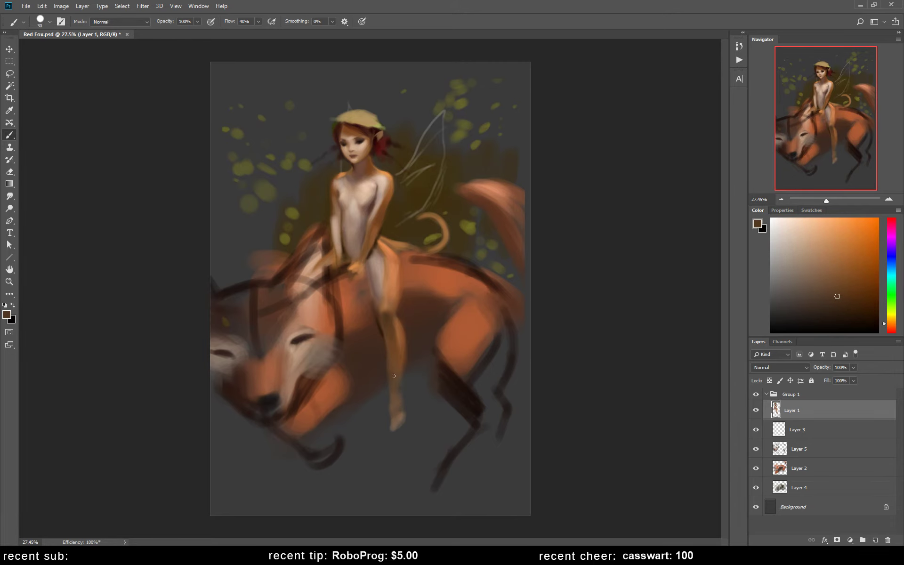
{"action": "left_click", "coordinate": [392, 327], "text": "alt"}
{"action": "left_click_drag", "start_coordinate": [392, 409], "coordinate": [398, 417]}
{"action": "left_click", "coordinate": [375, 322], "text": "alt"}
Step: On Layer 2, enlarge the brush and choose a dark brown
{"action": "key", "text": "bracketright"}
{"action": "key", "text": "bracketright"}
{"action": "key", "text": "bracketright"}
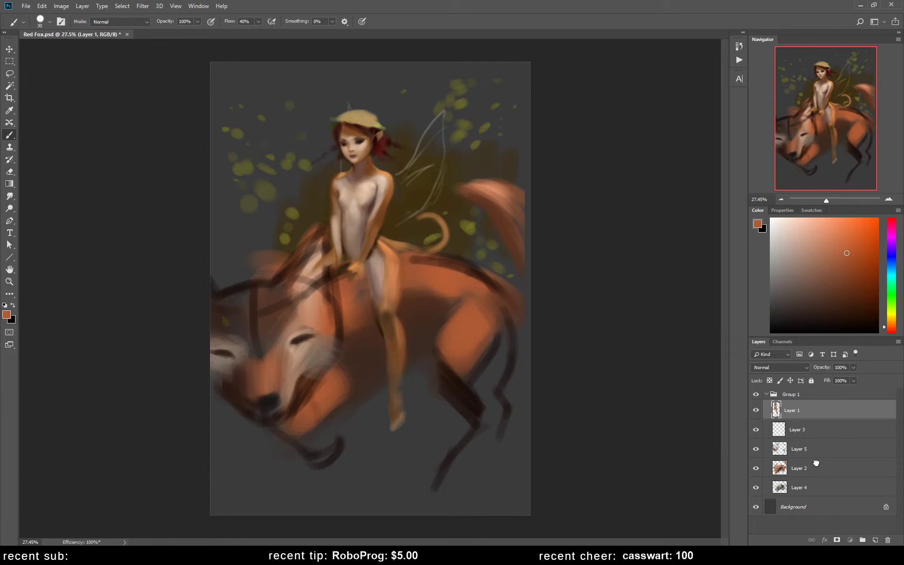
{"action": "left_click", "coordinate": [816, 468]}
{"action": "key", "text": "bracketright"}
{"action": "key", "text": "bracketright"}
{"action": "key", "text": "bracketright"}
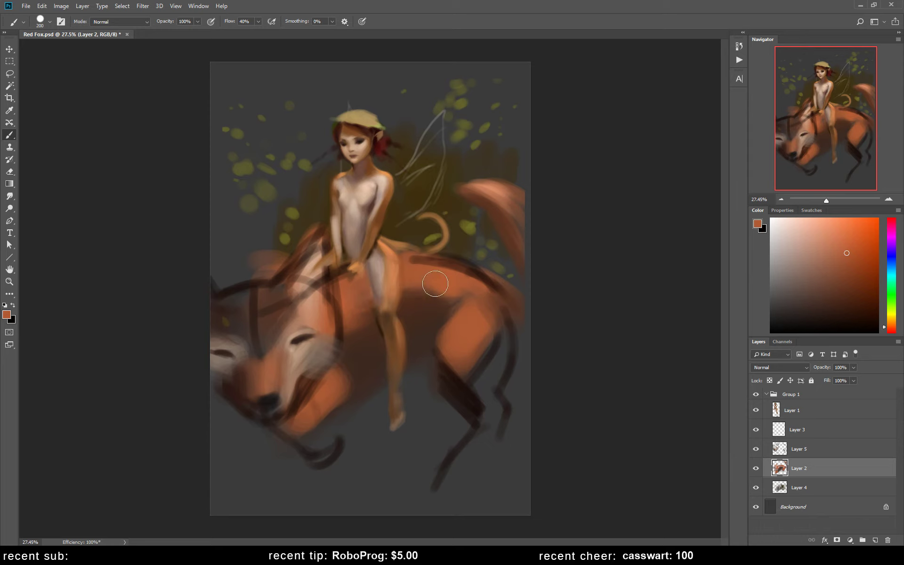
{"action": "left_click", "coordinate": [852, 264]}
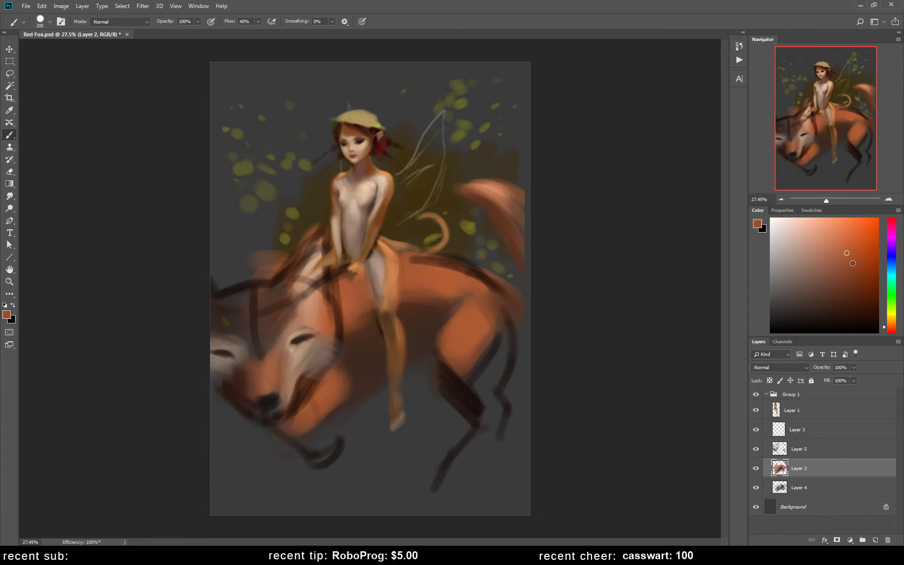
{"action": "key", "text": "bracketleft"}
{"action": "key", "text": "bracketleft"}
{"action": "key", "text": "bracketleft"}
{"action": "left_click", "coordinate": [837, 296]}
Step: Darken the fox's body around the fairy's leg and along its back
{"action": "mouse_move", "coordinate": [377, 284]}
{"action": "left_mouse_down"}
{"action": "mouse_move", "coordinate": [383, 318]}
{"action": "mouse_move", "coordinate": [358, 299]}
{"action": "left_mouse_up"}
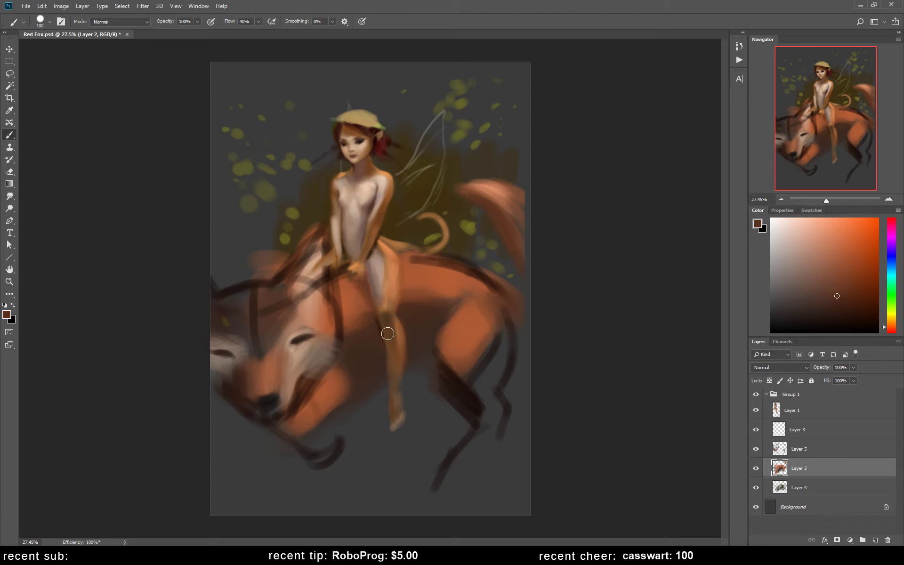
{"action": "left_click_drag", "start_coordinate": [386, 329], "coordinate": [371, 332]}
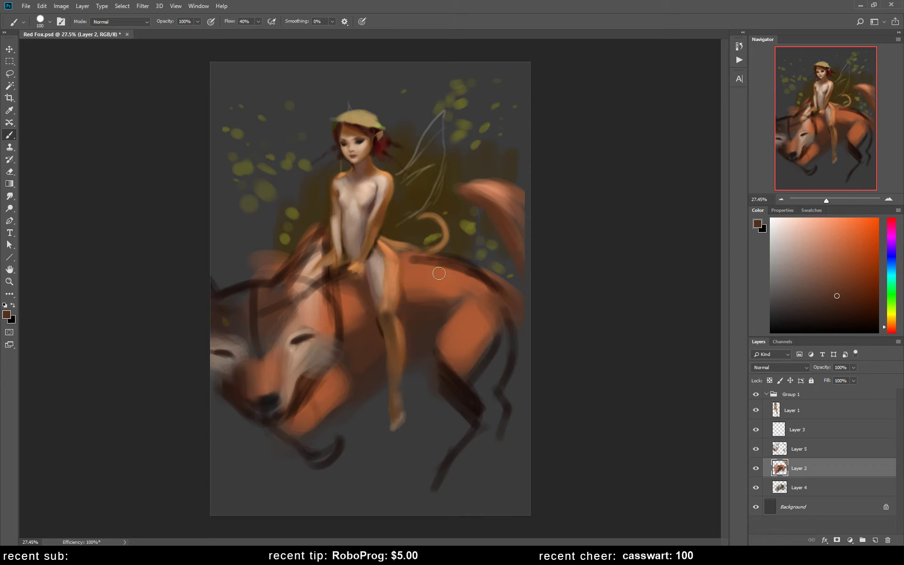
{"action": "key", "text": "bracketleft"}
{"action": "key", "text": "bracketleft"}
{"action": "key", "text": "bracketleft"}
{"action": "key", "text": "bracketright"}
{"action": "key", "text": "bracketright"}
{"action": "key", "text": "bracketright"}
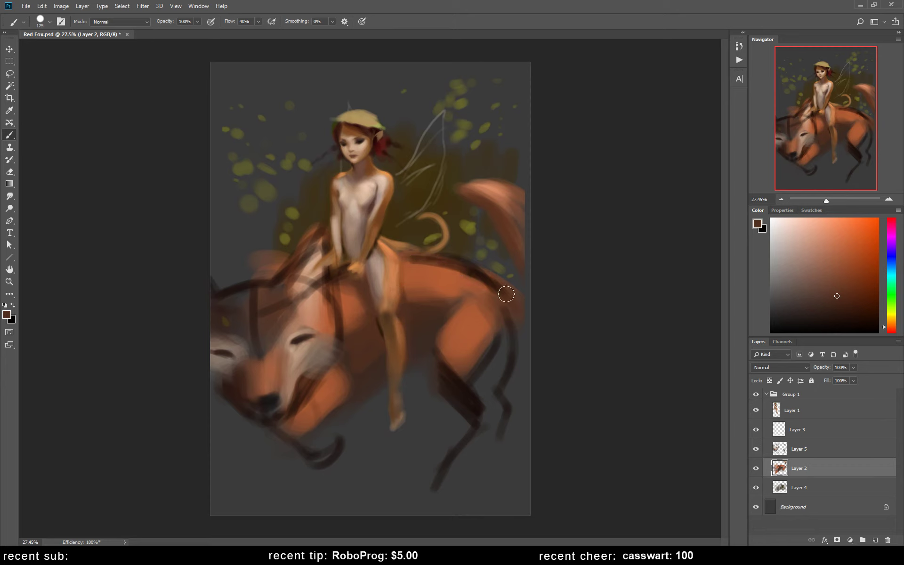
{"action": "left_click_drag", "start_coordinate": [480, 273], "coordinate": [485, 285]}
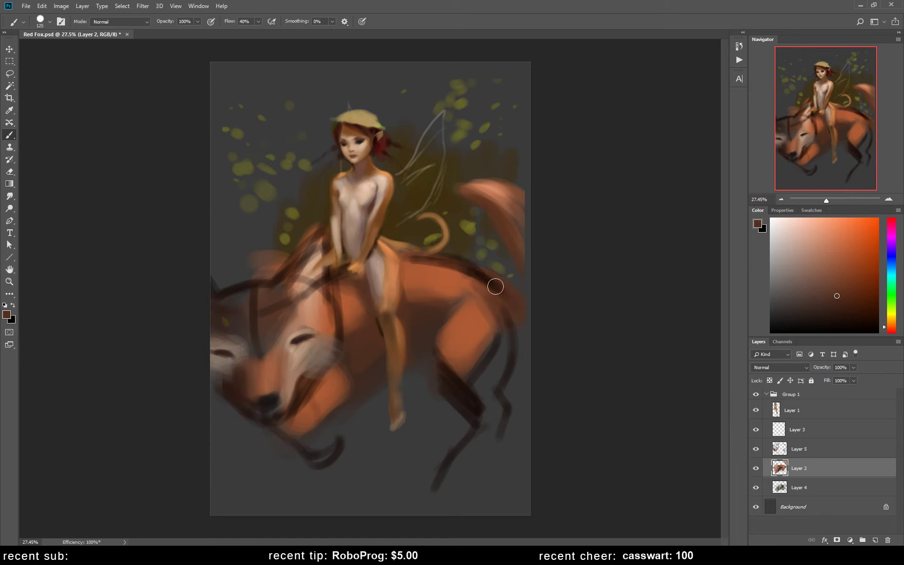
{"action": "left_click", "coordinate": [822, 453]}
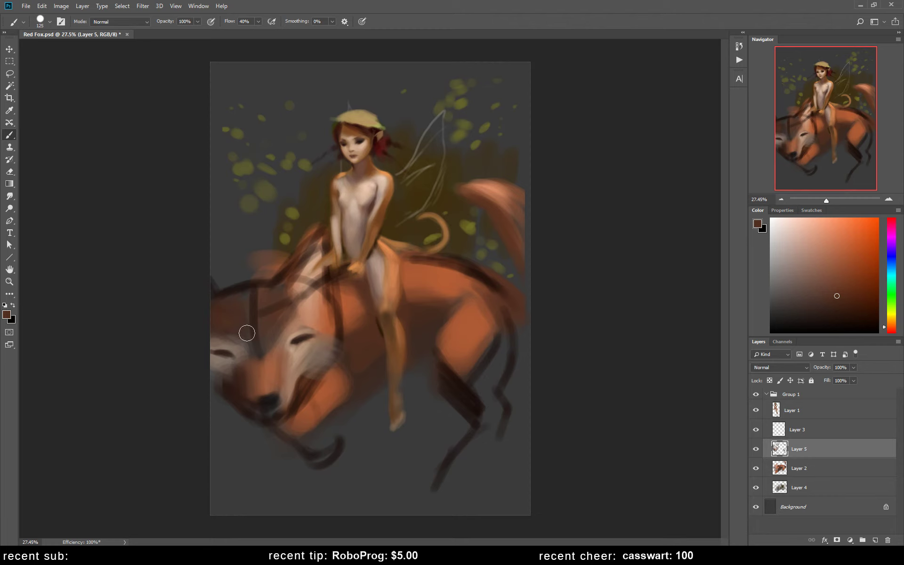
Step: Paint and smooth the fox's head with sampled orange-brown
{"action": "left_click", "coordinate": [348, 301], "text": "alt"}
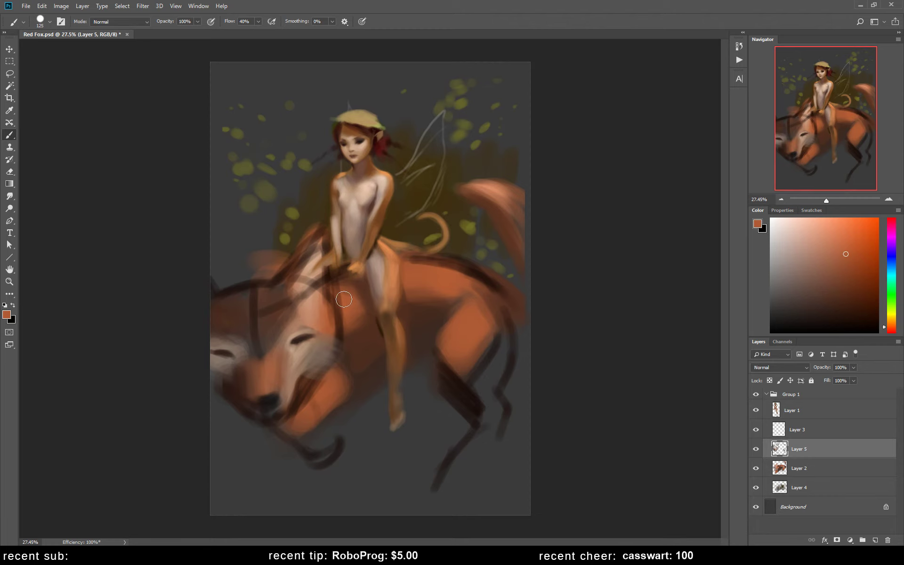
{"action": "mouse_move", "coordinate": [252, 300]}
{"action": "left_mouse_down"}
{"action": "mouse_move", "coordinate": [264, 297]}
{"action": "mouse_move", "coordinate": [231, 304]}
{"action": "mouse_move", "coordinate": [255, 317]}
{"action": "mouse_move", "coordinate": [260, 294]}
{"action": "mouse_move", "coordinate": [261, 328]}
{"action": "left_mouse_up"}
{"action": "left_click", "coordinate": [254, 317], "text": "alt"}
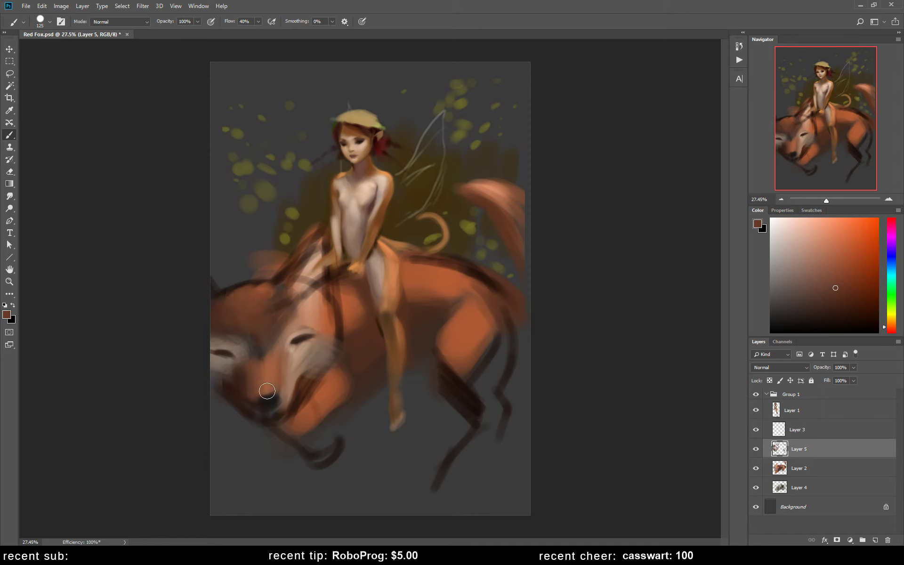
{"action": "left_click", "coordinate": [242, 314], "text": "alt"}
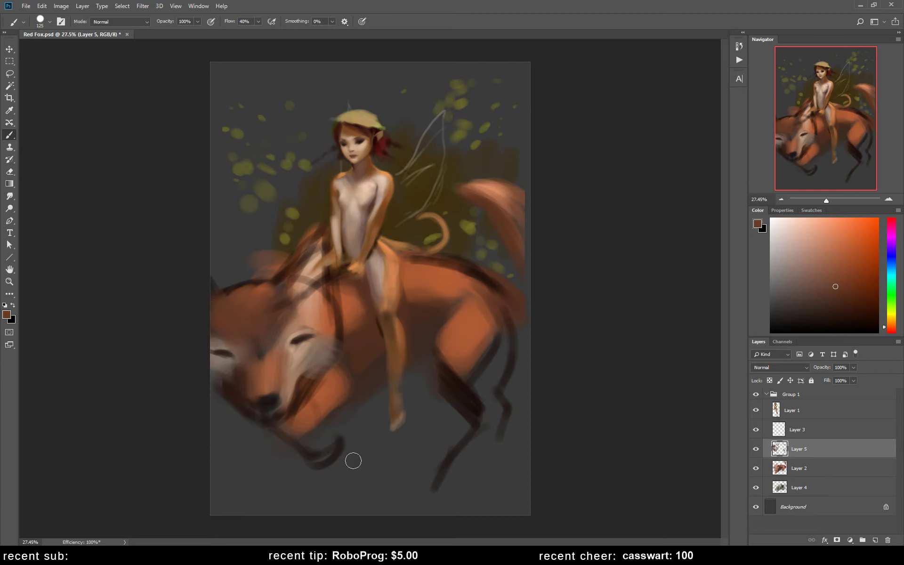
Step: Mirror the canvas and add a pale peach highlight near the fox's eye with a smaller brush
{"action": "key", "text": "ctrl+shift+h"}
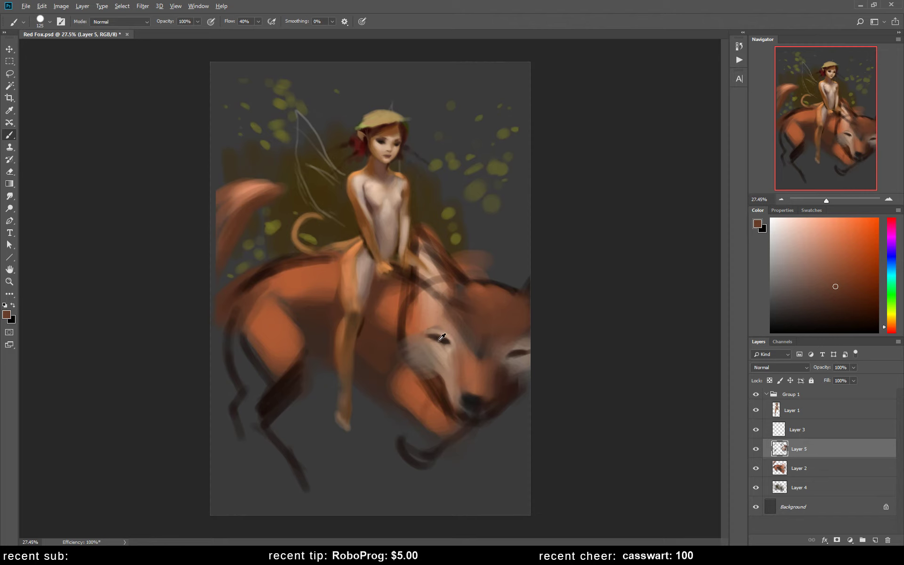
{"action": "left_click", "coordinate": [431, 335], "text": "alt"}
{"action": "key", "text": "bracketleft"}
{"action": "key", "text": "bracketleft"}
{"action": "key", "text": "bracketleft"}
{"action": "left_click", "coordinate": [439, 330], "text": "alt"}
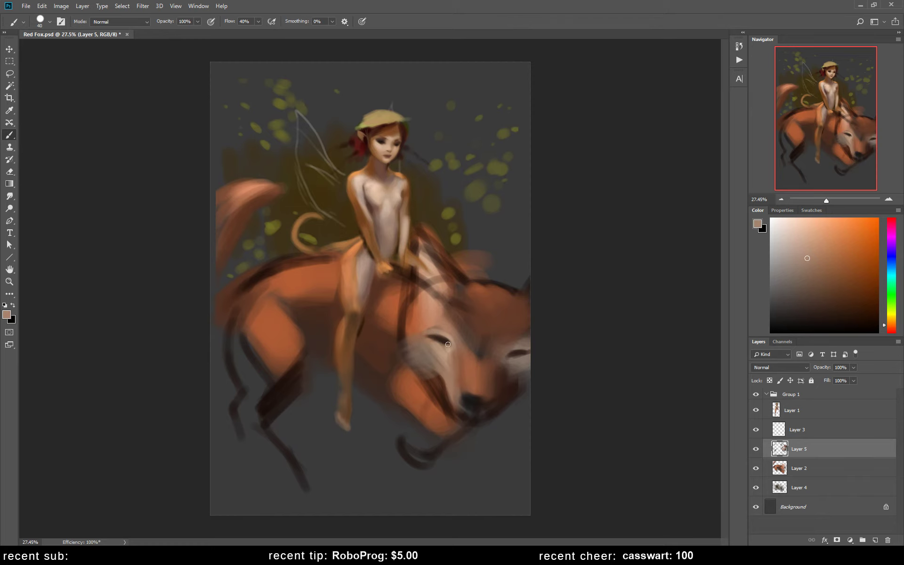
{"action": "left_click", "coordinate": [431, 337], "text": "alt"}
{"action": "left_click", "coordinate": [426, 339], "text": "alt"}
{"action": "left_click", "coordinate": [792, 222]}
{"action": "left_click_drag", "start_coordinate": [426, 337], "coordinate": [447, 348]}
Step: Try muted tan, darker brown and dark red paint colours for the fox's face
{"action": "left_click", "coordinate": [436, 348], "text": "alt"}
{"action": "left_click", "coordinate": [794, 286]}
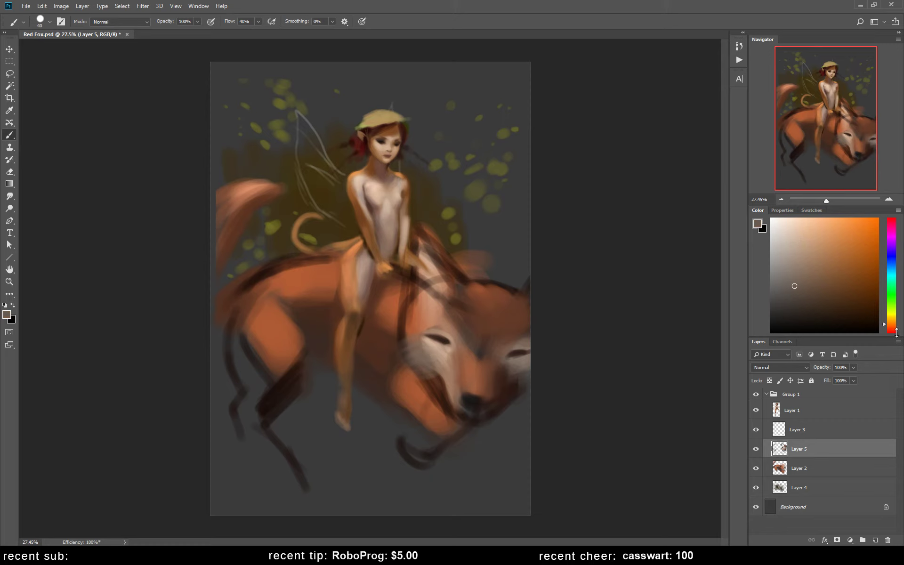
{"action": "left_click", "coordinate": [897, 331]}
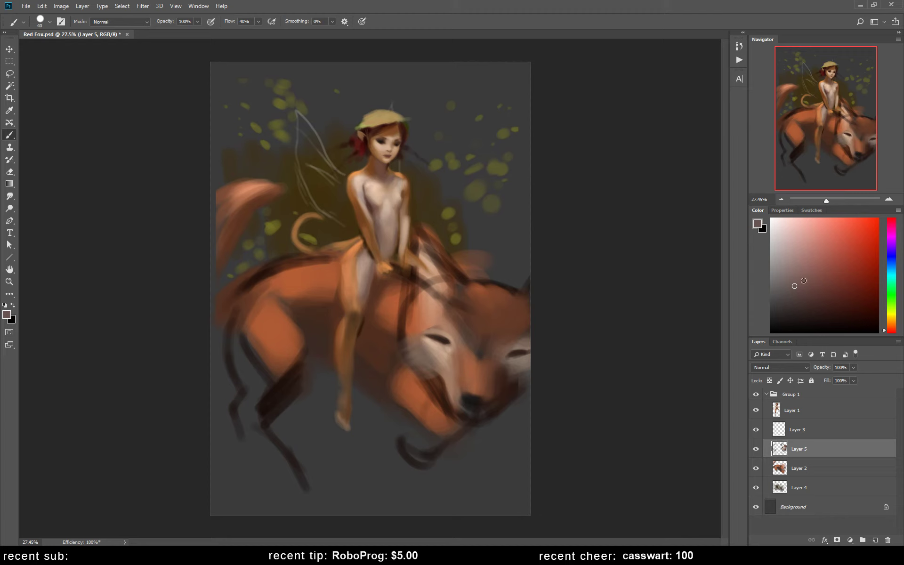
{"action": "left_click", "coordinate": [803, 281]}
{"action": "left_click", "coordinate": [435, 356], "text": "alt"}
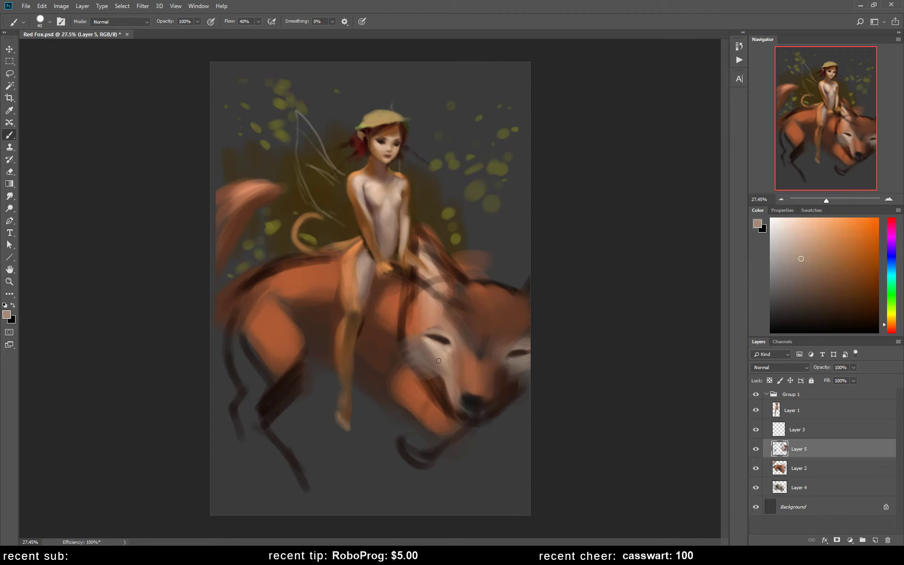
{"action": "left_click", "coordinate": [430, 355], "text": "alt"}
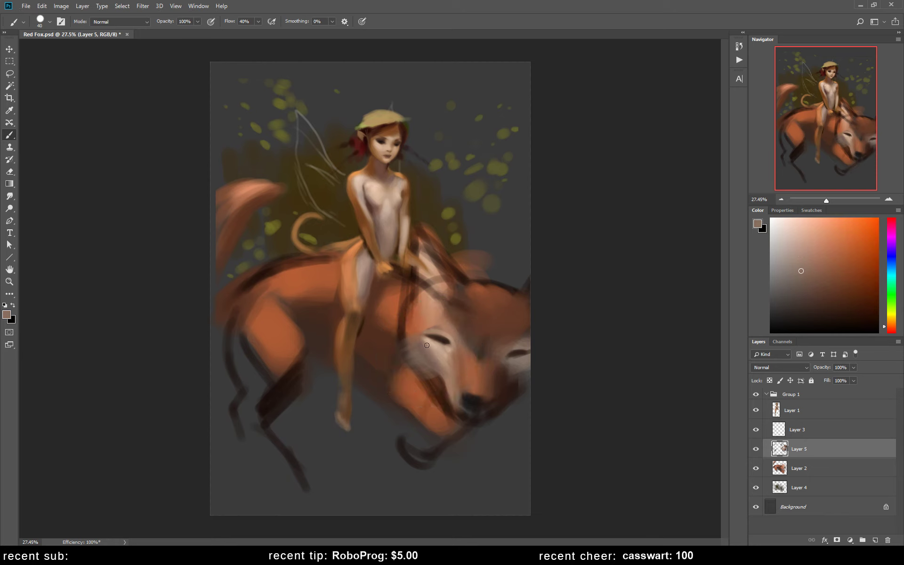
Step: Sample lighter tones, beige, dark brown and light orange from the fox's face and head
{"action": "left_click", "coordinate": [424, 341], "text": "alt"}
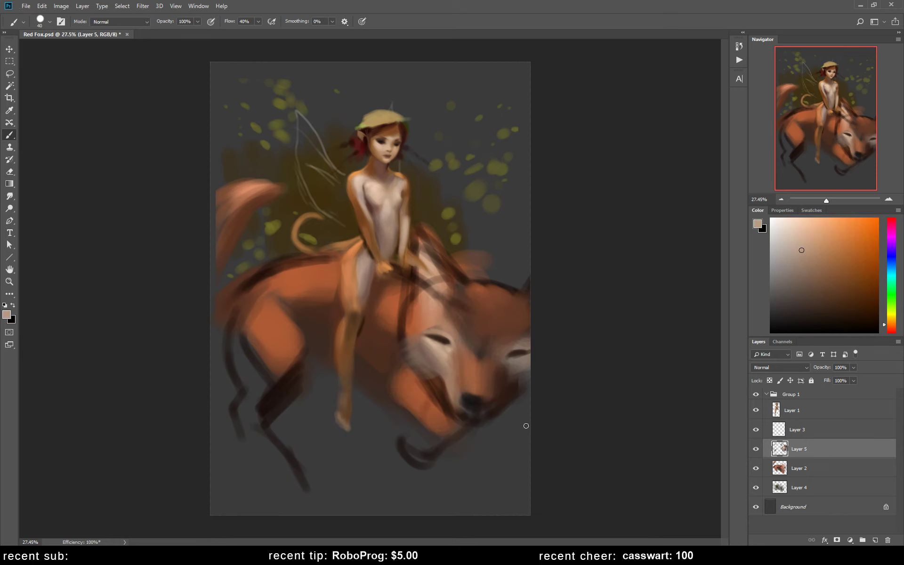
{"action": "left_click", "coordinate": [423, 350], "text": "alt"}
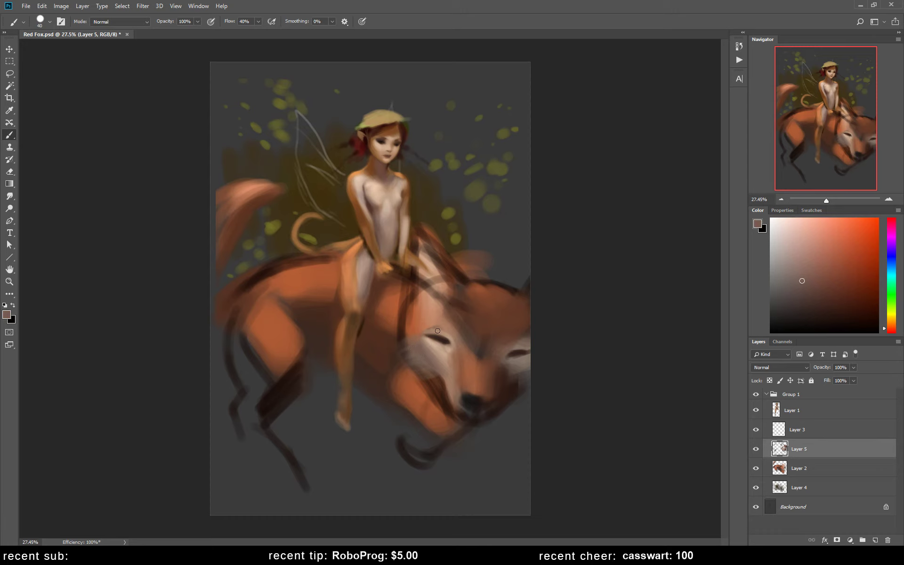
{"action": "left_click", "coordinate": [422, 330], "text": "alt"}
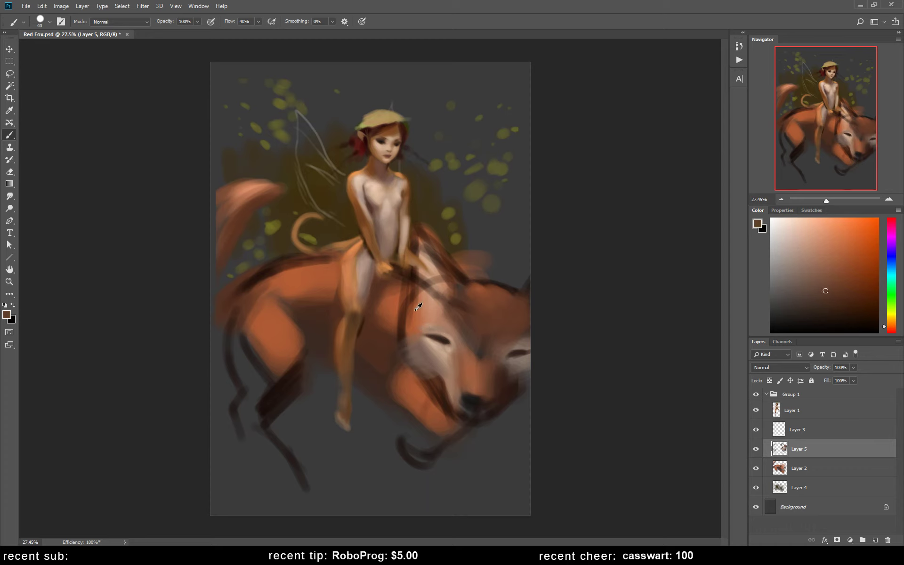
{"action": "left_click", "coordinate": [416, 329], "text": "alt"}
{"action": "left_click", "coordinate": [502, 375], "text": "alt"}
{"action": "left_click", "coordinate": [441, 320], "text": "alt"}
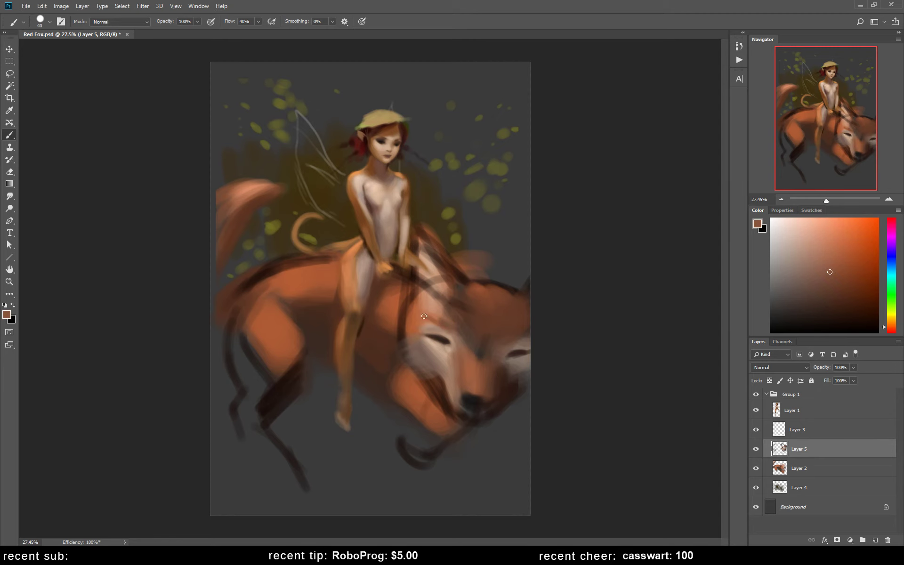
{"action": "left_click", "coordinate": [419, 320], "text": "alt"}
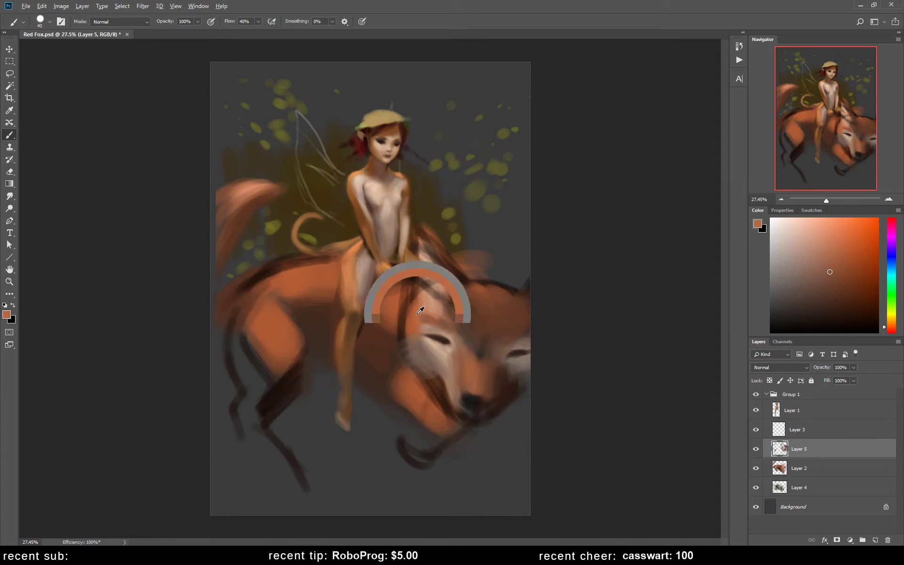
Step: Blend the dark forehead streaks into orange and dab light orange onto the fox's forehead
{"action": "mouse_move", "coordinate": [448, 323]}
{"action": "left_mouse_down"}
{"action": "mouse_move", "coordinate": [424, 304]}
{"action": "mouse_move", "coordinate": [462, 316]}
{"action": "left_mouse_up"}
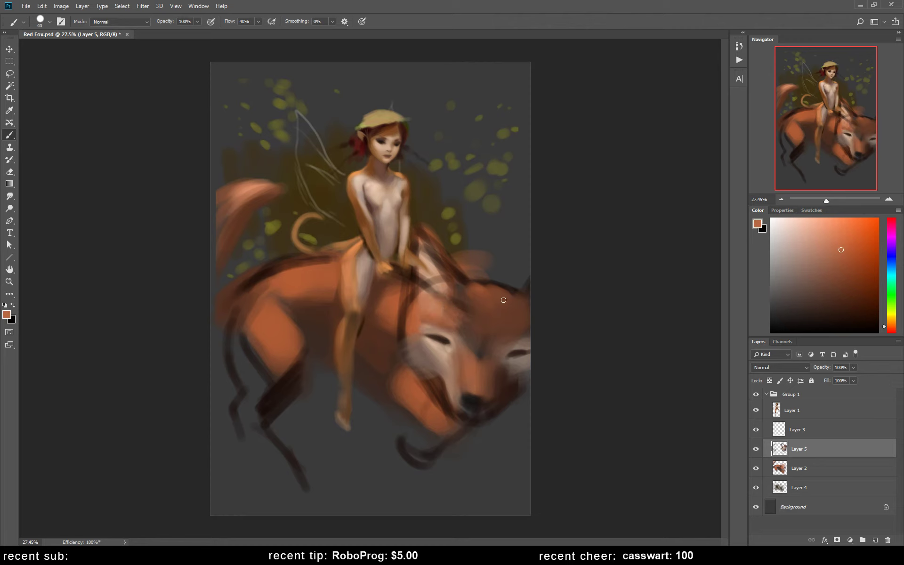
{"action": "left_click_drag", "start_coordinate": [502, 330], "coordinate": [498, 332]}
{"action": "left_click", "coordinate": [500, 330], "text": "alt"}
{"action": "left_click", "coordinate": [510, 318], "text": "alt"}
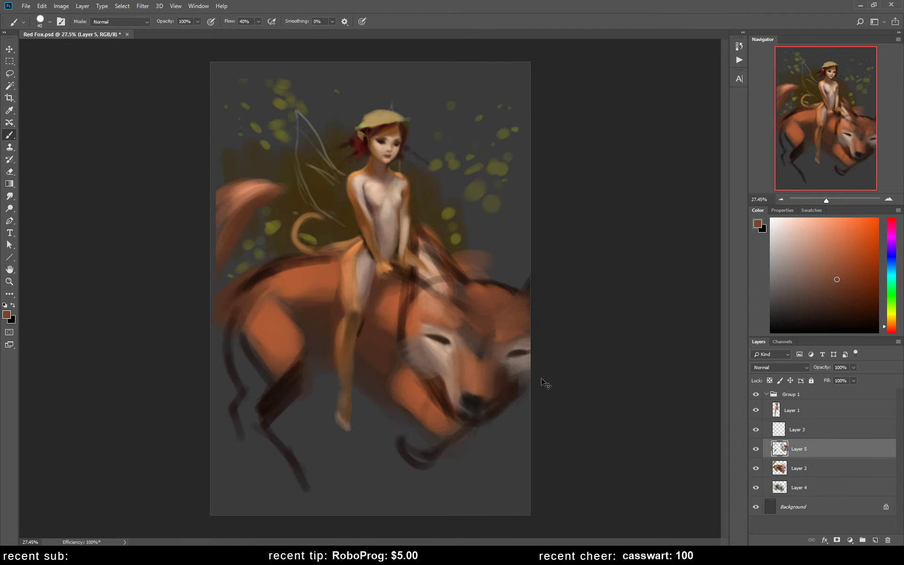
Step: Flip the painting back and darken the fox's lower jaw line with a reddish brown
{"action": "key", "text": "ctrl+shift+h"}
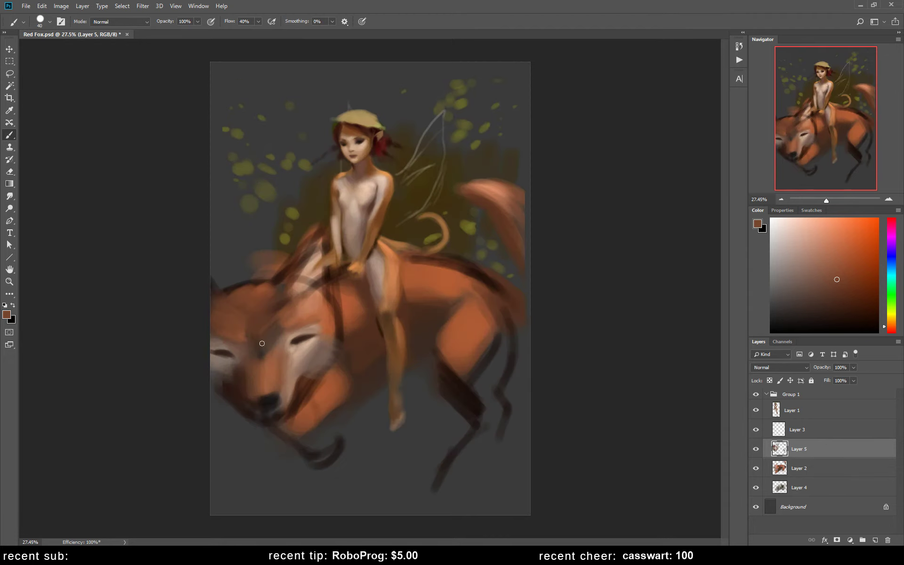
{"action": "left_click", "coordinate": [214, 348], "text": "alt"}
{"action": "left_click", "coordinate": [883, 330]}
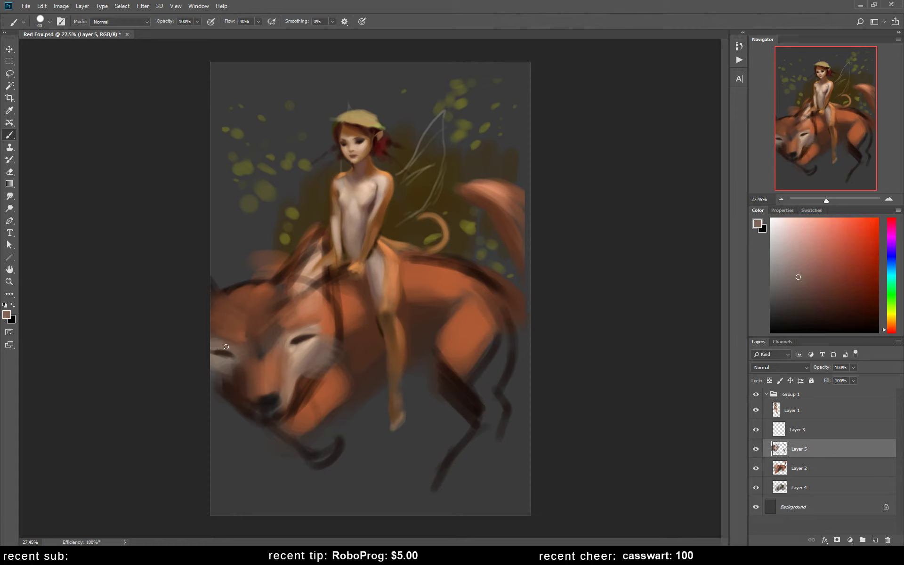
{"action": "left_click", "coordinate": [217, 372], "text": "alt"}
{"action": "left_click_drag", "start_coordinate": [227, 391], "coordinate": [259, 418]}
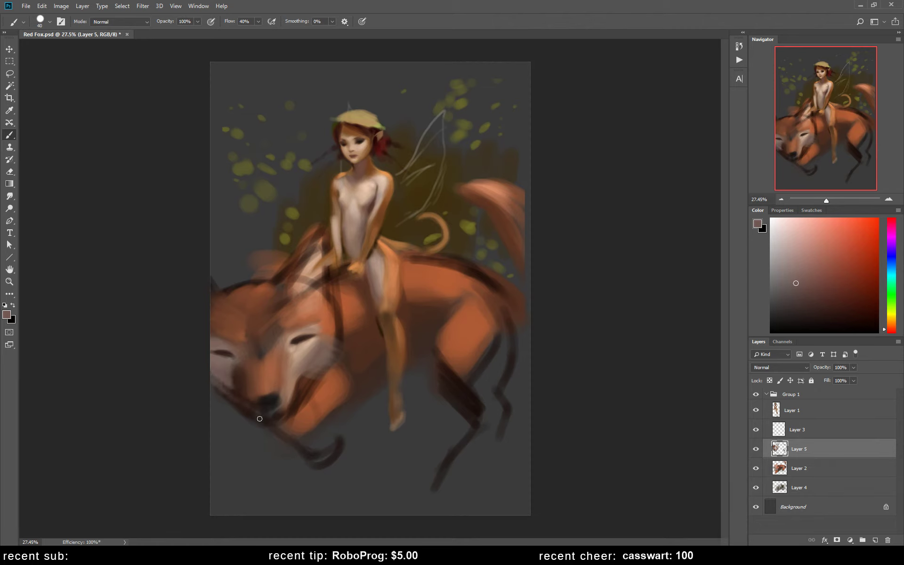
Step: With a larger brush, soften the fox's body and hind leg with pinkish grey
{"action": "left_click", "coordinate": [216, 379], "text": "alt"}
{"action": "key", "text": "bracketright"}
{"action": "key", "text": "bracketright"}
{"action": "key", "text": "bracketright"}
{"action": "mouse_move", "coordinate": [365, 384]}
{"action": "left_mouse_down"}
{"action": "mouse_move", "coordinate": [410, 355]}
{"action": "mouse_move", "coordinate": [376, 397]}
{"action": "mouse_move", "coordinate": [391, 403]}
{"action": "left_mouse_up"}
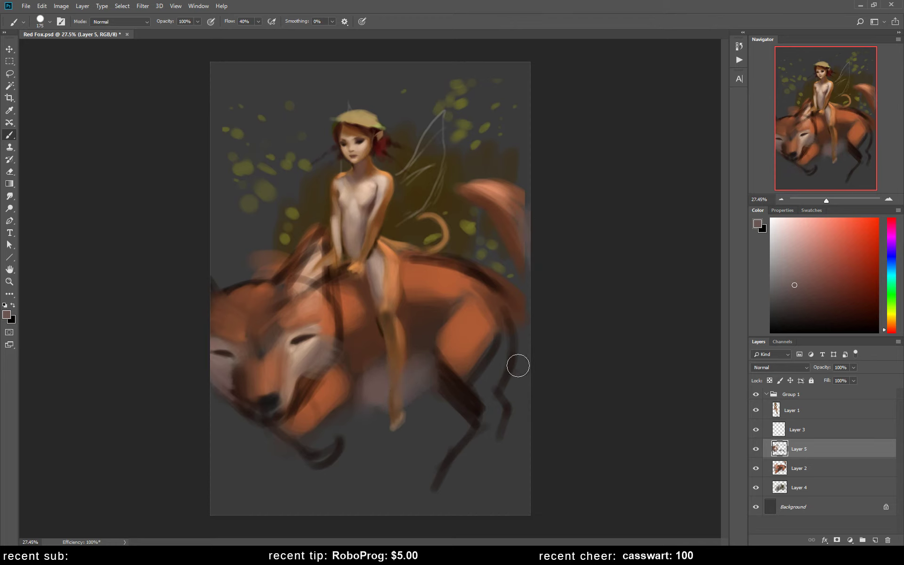
{"action": "mouse_move", "coordinate": [490, 418]}
{"action": "left_mouse_down"}
{"action": "mouse_move", "coordinate": [475, 442]}
{"action": "mouse_move", "coordinate": [495, 414]}
{"action": "left_mouse_up"}
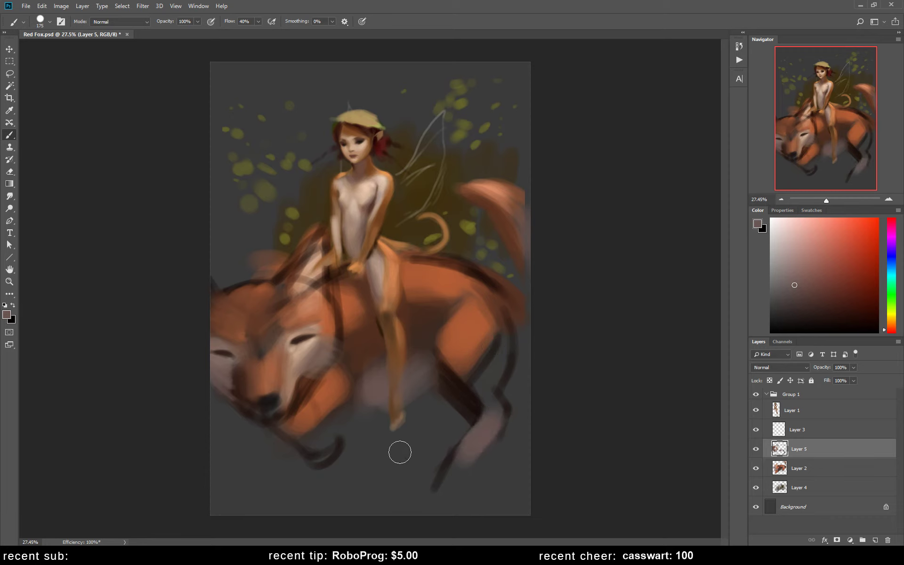
Step: Darken beneath the fox's muzzle with dark and near-black browns, then mirror the painting
{"action": "left_click", "coordinate": [363, 348], "text": "alt"}
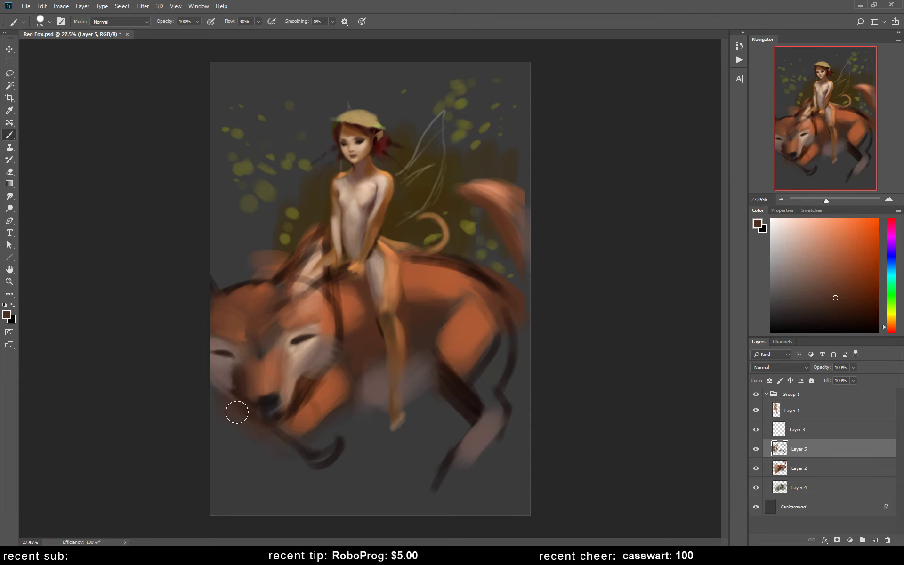
{"action": "left_click_drag", "start_coordinate": [237, 412], "coordinate": [257, 433]}
{"action": "left_click", "coordinate": [250, 414], "text": "alt"}
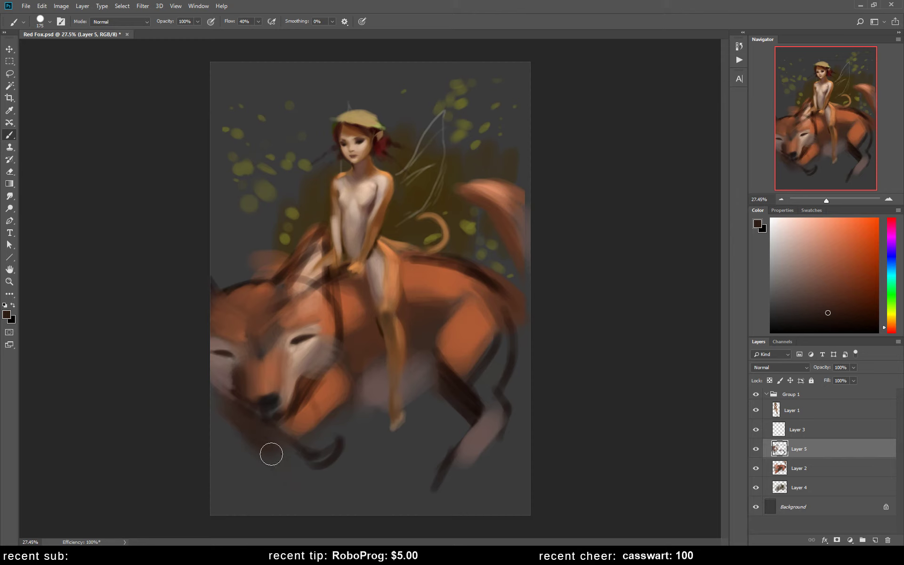
{"action": "mouse_move", "coordinate": [271, 454]}
{"action": "left_mouse_down"}
{"action": "mouse_move", "coordinate": [269, 479]}
{"action": "mouse_move", "coordinate": [244, 430]}
{"action": "mouse_move", "coordinate": [290, 483]}
{"action": "mouse_move", "coordinate": [259, 444]}
{"action": "mouse_move", "coordinate": [274, 440]}
{"action": "mouse_move", "coordinate": [332, 491]}
{"action": "left_mouse_up"}
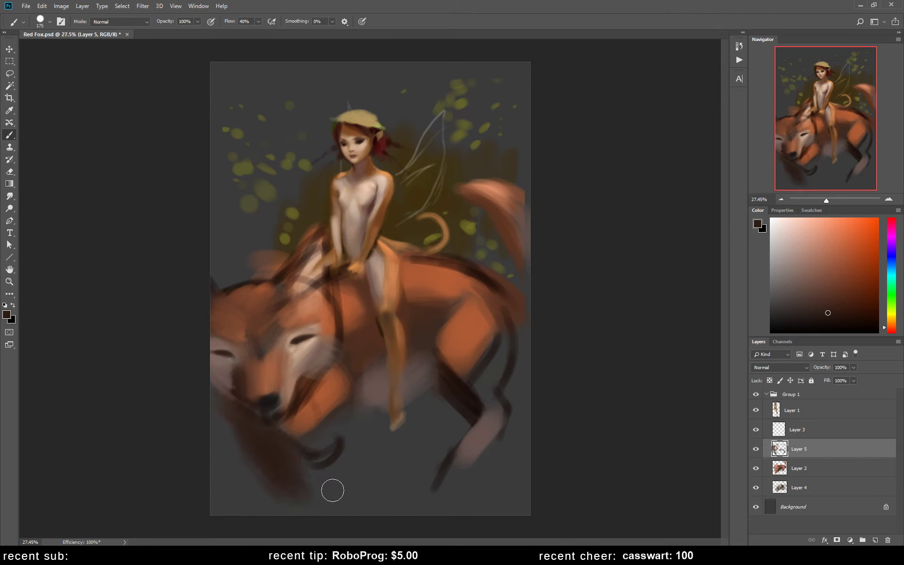
{"action": "key", "text": "ctrl+shift+h"}
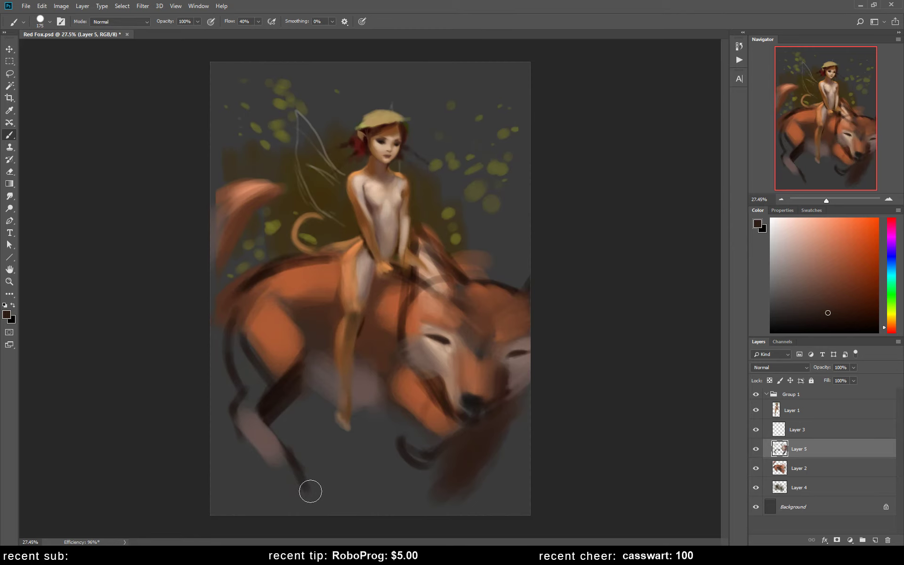
Step: Cover the fox's back in orange-brown and brush greyish mauve around its chin and snout
{"action": "left_click", "coordinate": [382, 319], "text": "alt"}
{"action": "left_click_drag", "start_coordinate": [384, 323], "coordinate": [398, 379]}
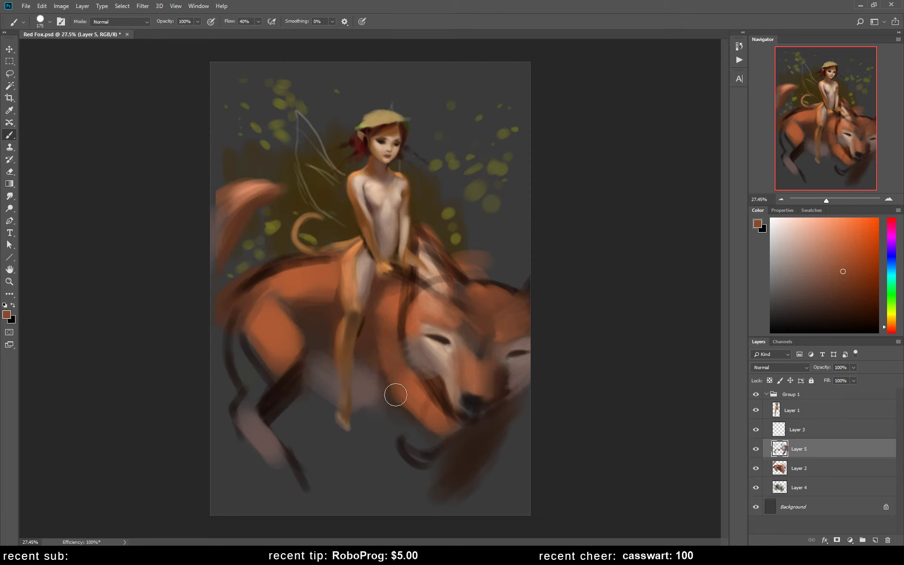
{"action": "left_click", "coordinate": [380, 343], "text": "alt"}
{"action": "left_click", "coordinate": [510, 379], "text": "alt"}
{"action": "mouse_move", "coordinate": [444, 434]}
{"action": "left_mouse_down"}
{"action": "mouse_move", "coordinate": [460, 428]}
{"action": "mouse_move", "coordinate": [454, 442]}
{"action": "mouse_move", "coordinate": [486, 430]}
{"action": "mouse_move", "coordinate": [453, 469]}
{"action": "left_mouse_up"}
Step: Add a dark brown stroke, then extend and reshape the fox's front leg downward in orange
{"action": "left_click", "coordinate": [472, 445], "text": "alt"}
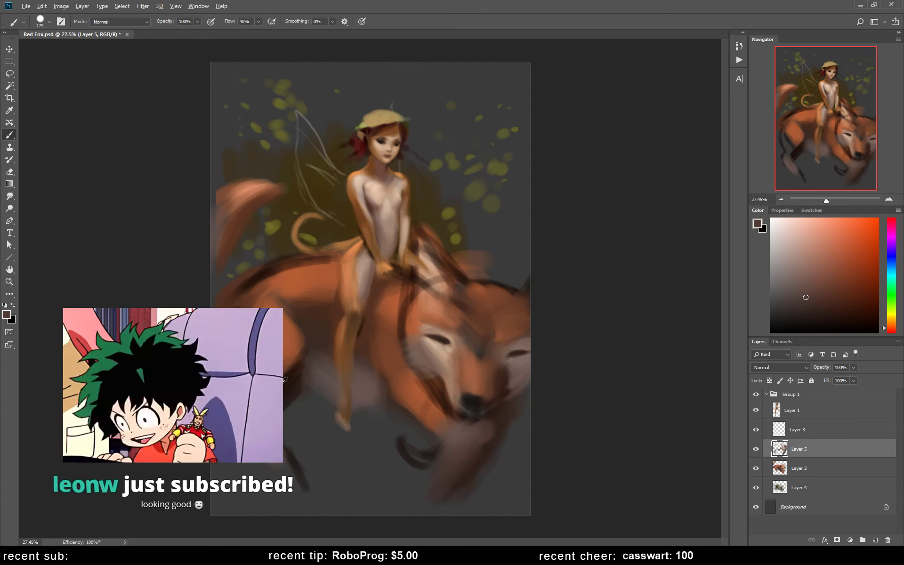
{"action": "left_click", "coordinate": [245, 377], "text": "alt"}
{"action": "left_click_drag", "start_coordinate": [238, 358], "coordinate": [254, 391]}
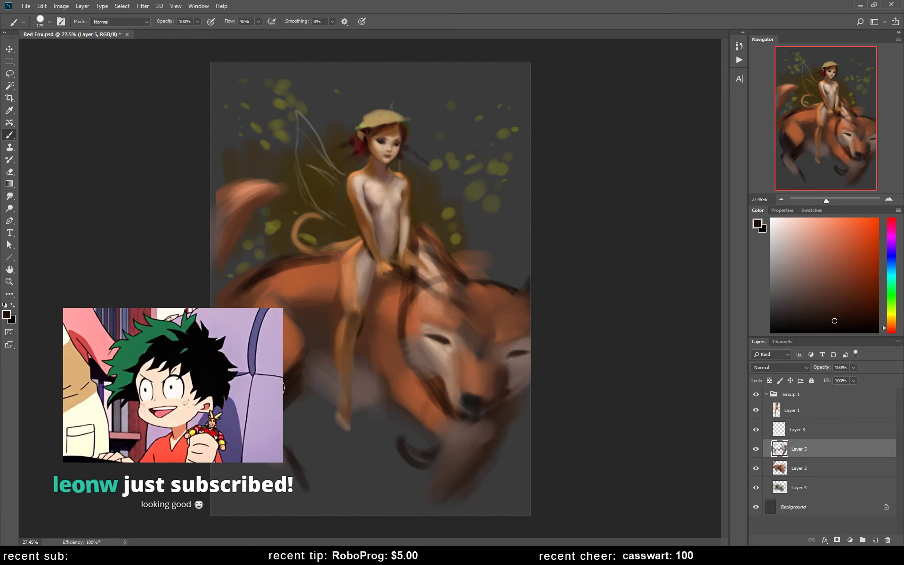
{"action": "left_click", "coordinate": [299, 347], "text": "alt"}
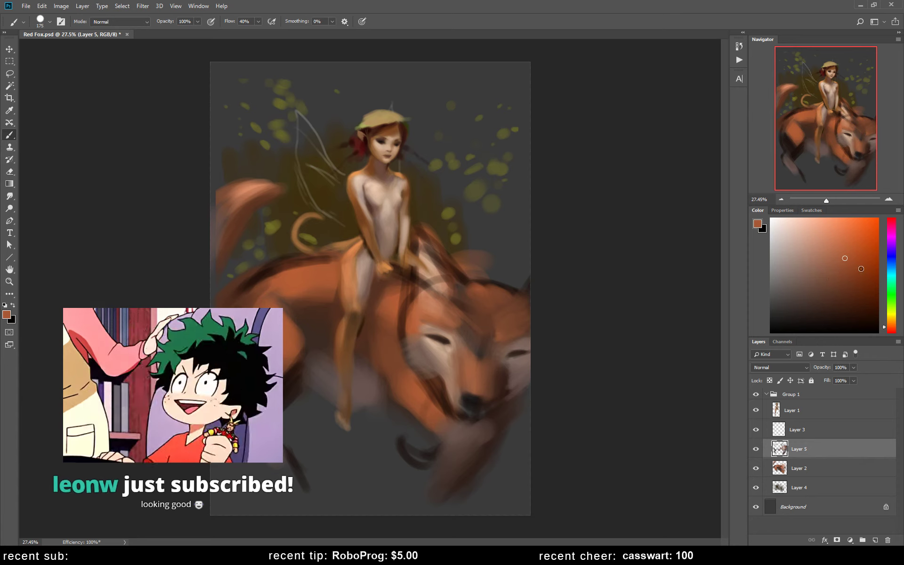
{"action": "key", "text": "bracketleft"}
{"action": "key", "text": "bracketleft"}
{"action": "key", "text": "bracketleft"}
{"action": "left_click", "coordinate": [253, 334], "text": "alt"}
{"action": "left_click_drag", "start_coordinate": [253, 333], "coordinate": [285, 388]}
{"action": "left_click_drag", "start_coordinate": [304, 338], "coordinate": [288, 368]}
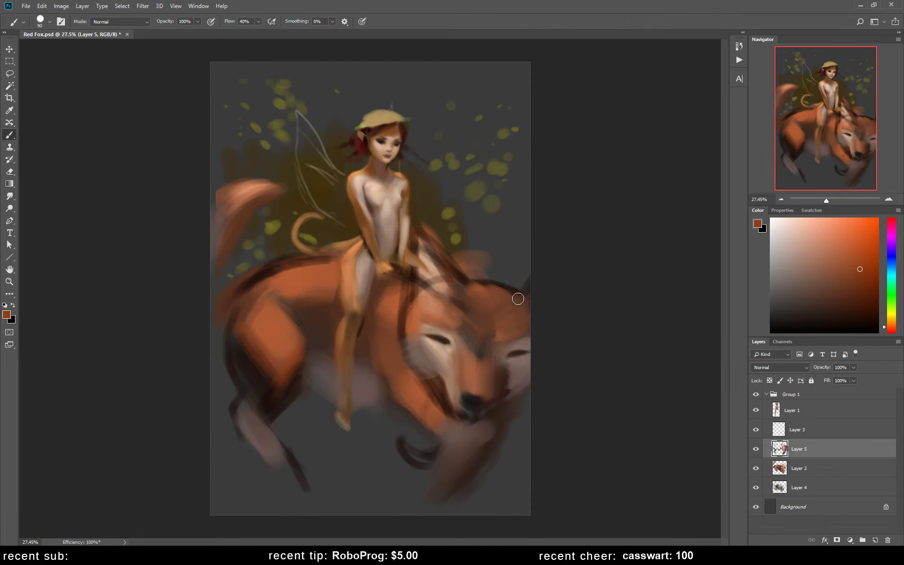
Step: Move Group 1 with the fairy and fox up and to the left
{"action": "key", "text": "v"}
{"action": "left_click", "coordinate": [813, 394]}
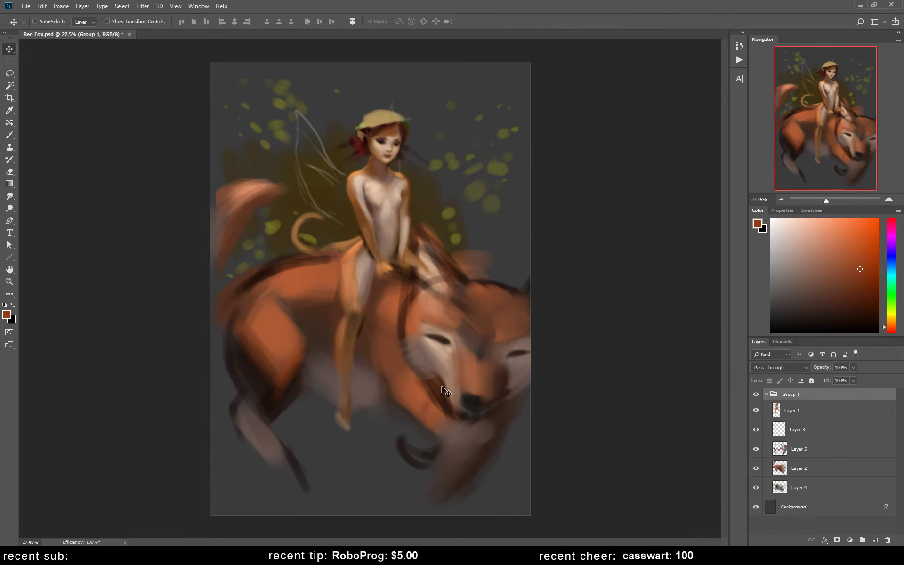
{"action": "left_click_drag", "start_coordinate": [462, 371], "coordinate": [448, 370]}
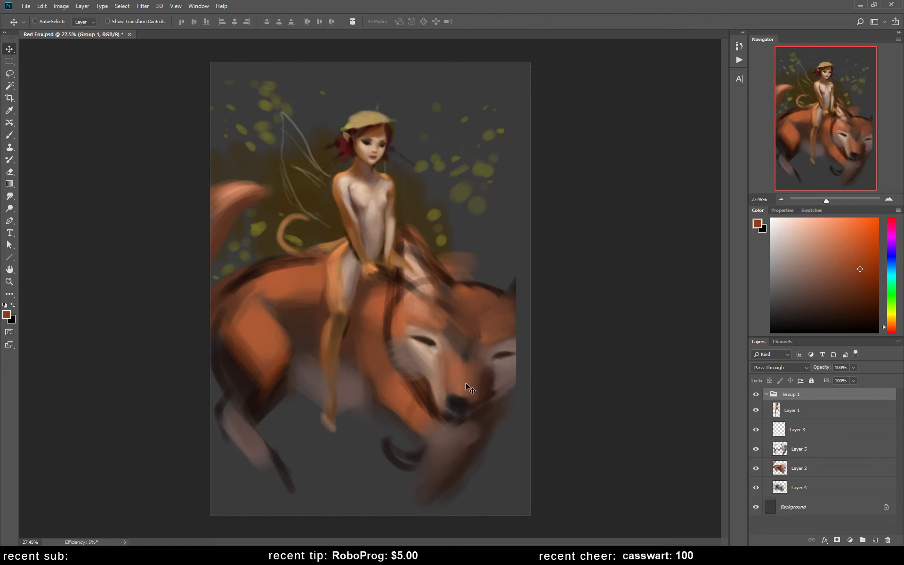
{"action": "left_click_drag", "start_coordinate": [473, 390], "coordinate": [460, 384]}
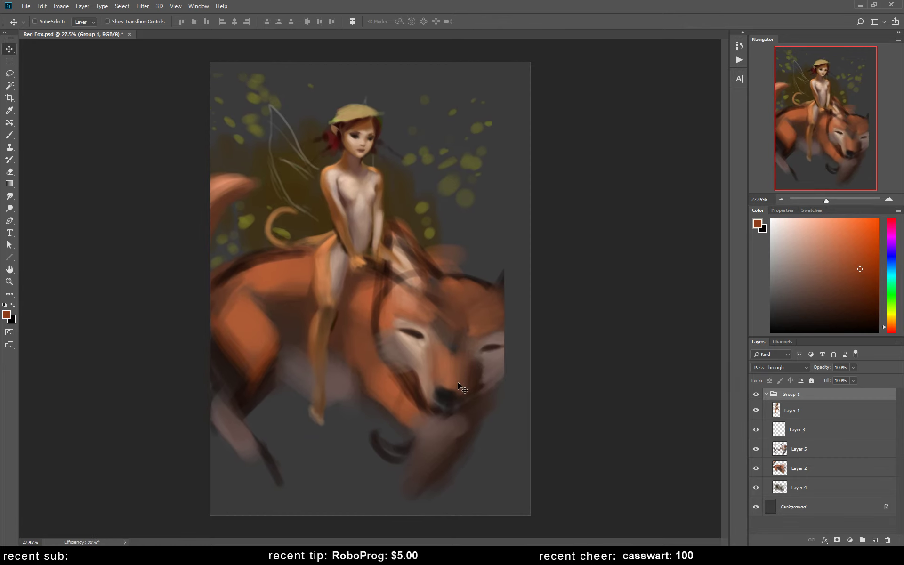
Step: Return to a larger brush on Layer 5 and add a soft dark stroke beside the fox's ear
{"action": "key", "text": "b"}
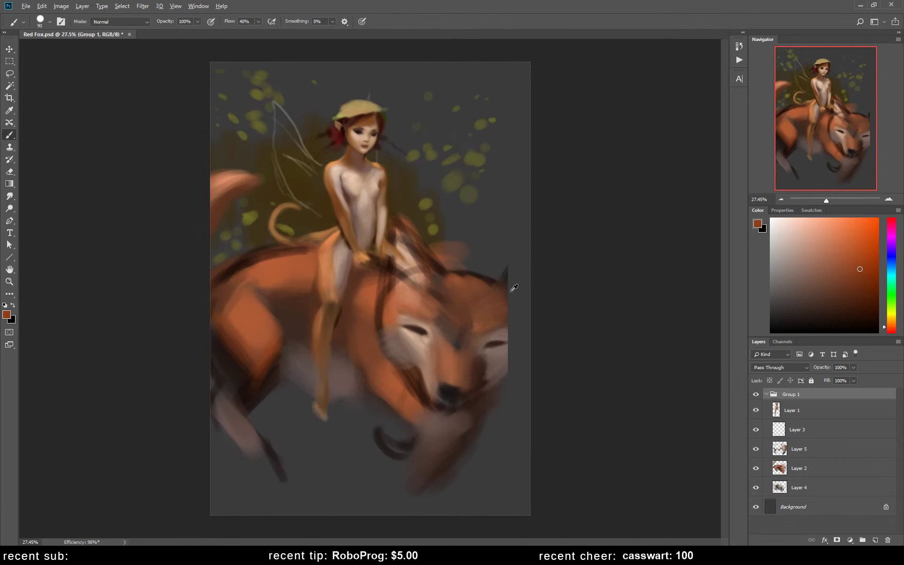
{"action": "left_click", "coordinate": [498, 300], "text": "alt"}
{"action": "key", "text": "bracketright"}
{"action": "key", "text": "bracketright"}
{"action": "key", "text": "bracketright"}
{"action": "left_click", "coordinate": [808, 450]}
{"action": "mouse_move", "coordinate": [517, 282]}
{"action": "left_mouse_down"}
{"action": "mouse_move", "coordinate": [538, 262]}
{"action": "mouse_move", "coordinate": [513, 349]}
{"action": "mouse_move", "coordinate": [516, 333]}
{"action": "left_mouse_up"}
Step: Shade the fox's cheek and jaw in grey-brown and lighten its muzzle with beige
{"action": "left_click", "coordinate": [505, 329], "text": "alt"}
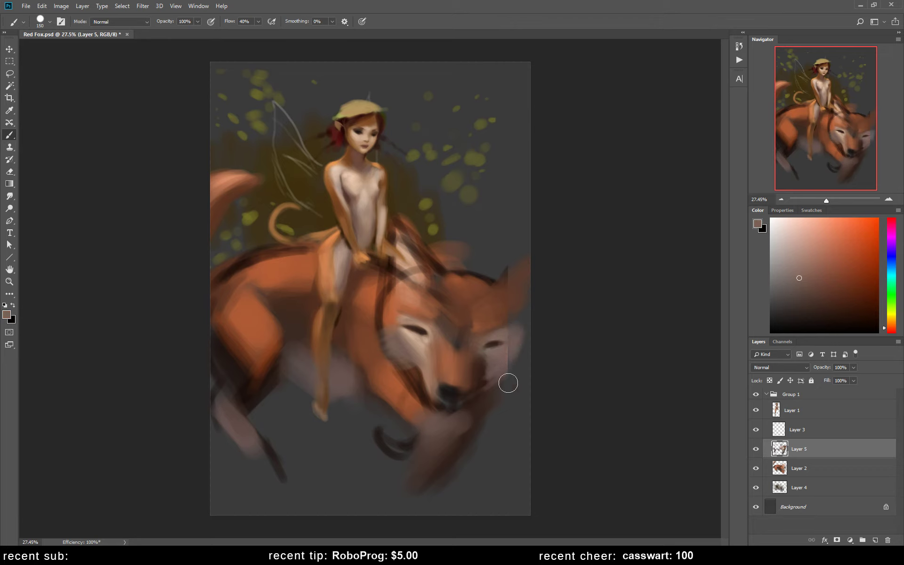
{"action": "left_click", "coordinate": [501, 369], "text": "alt"}
{"action": "left_click_drag", "start_coordinate": [501, 360], "coordinate": [458, 455]}
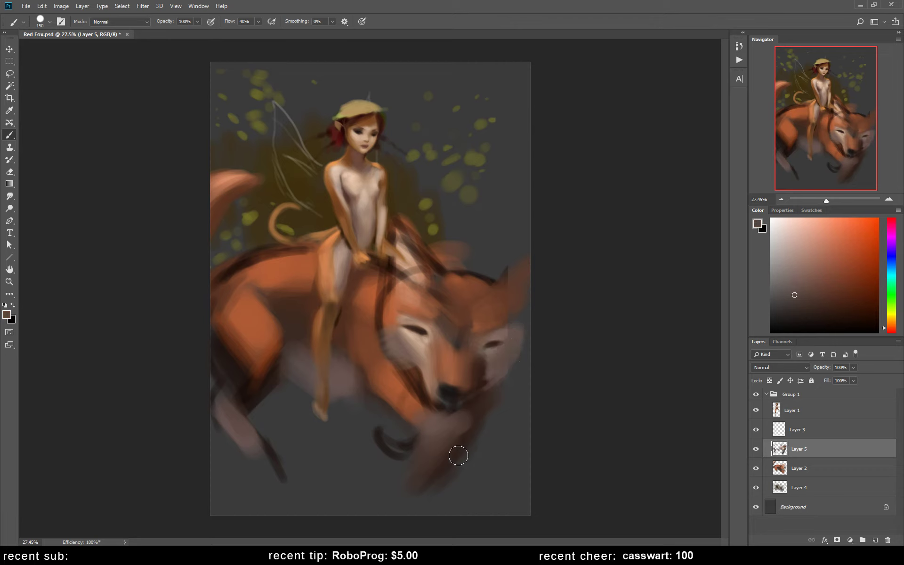
{"action": "left_click", "coordinate": [398, 346], "text": "alt"}
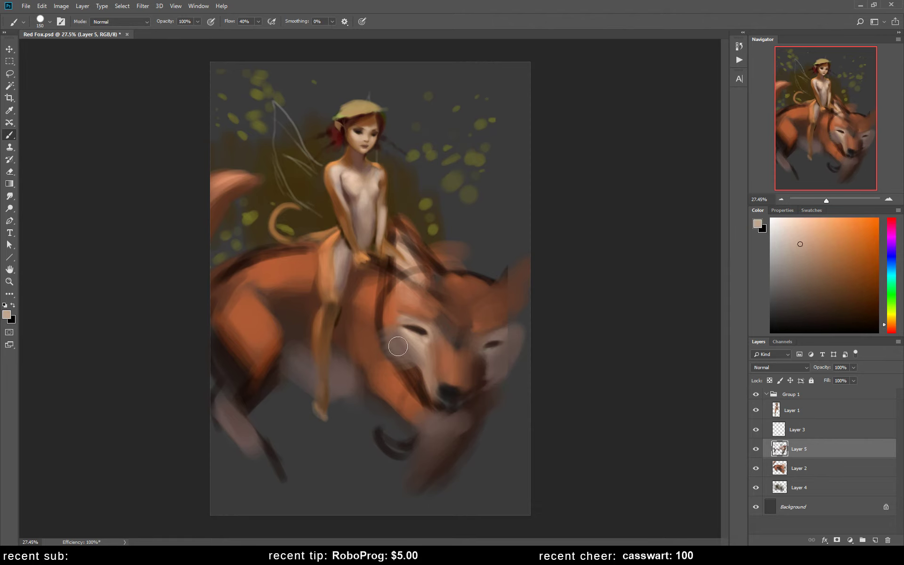
{"action": "mouse_move", "coordinate": [398, 346]}
{"action": "left_mouse_down"}
{"action": "mouse_move", "coordinate": [384, 357]}
{"action": "mouse_move", "coordinate": [422, 374]}
{"action": "left_mouse_up"}
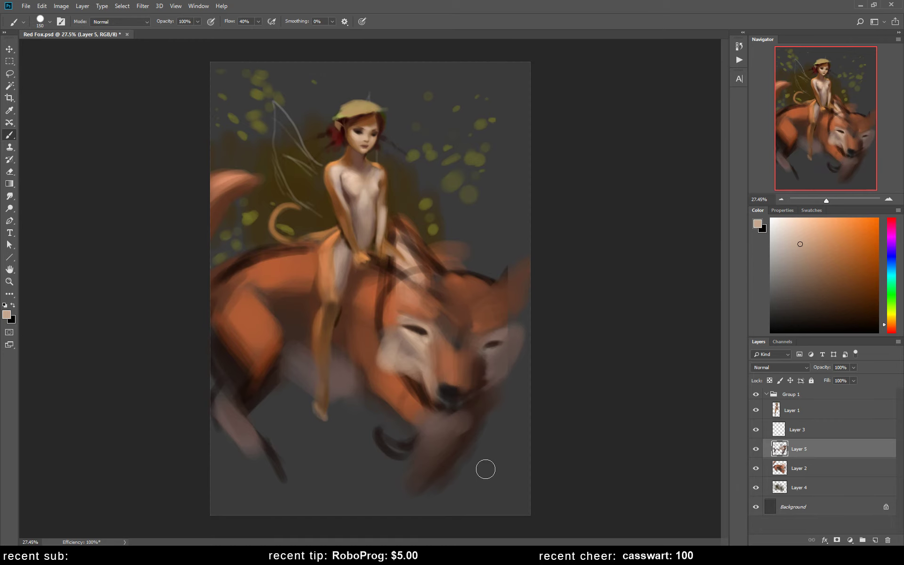
Step: Flip the canvas back and, with a smaller brush, sample near-black, reddish and orange browns around the muzzle
{"action": "key", "text": "h"}
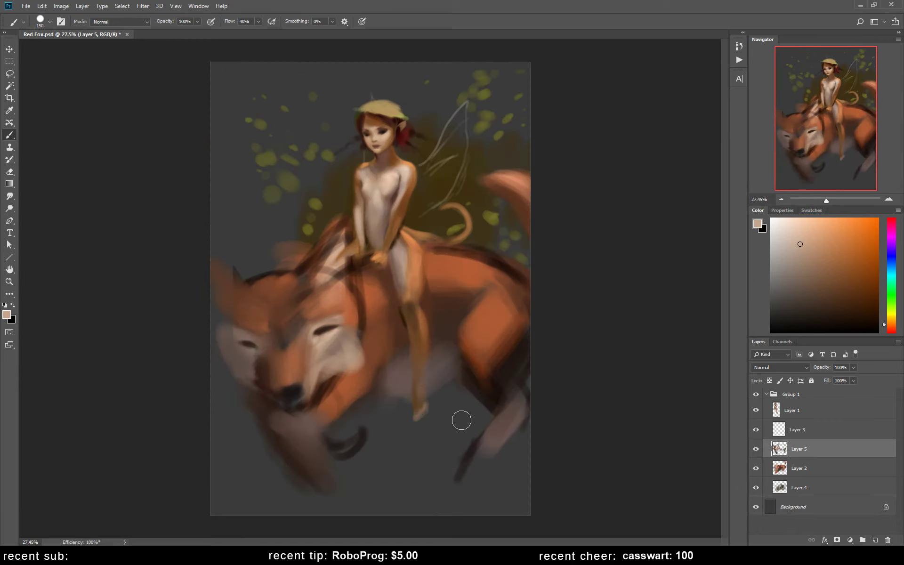
{"action": "left_click", "coordinate": [291, 389], "text": "alt"}
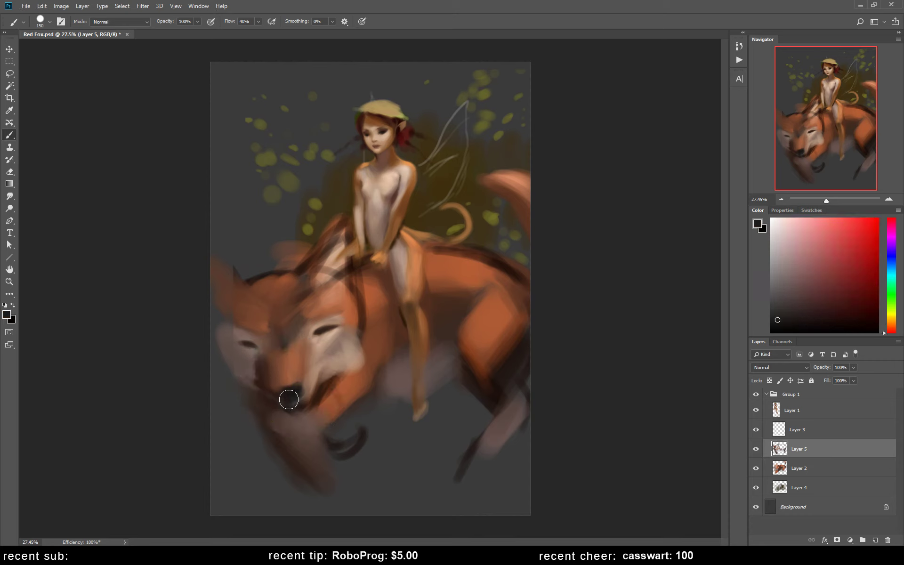
{"action": "key", "text": "bracketleft"}
{"action": "left_click", "coordinate": [306, 384], "text": "alt"}
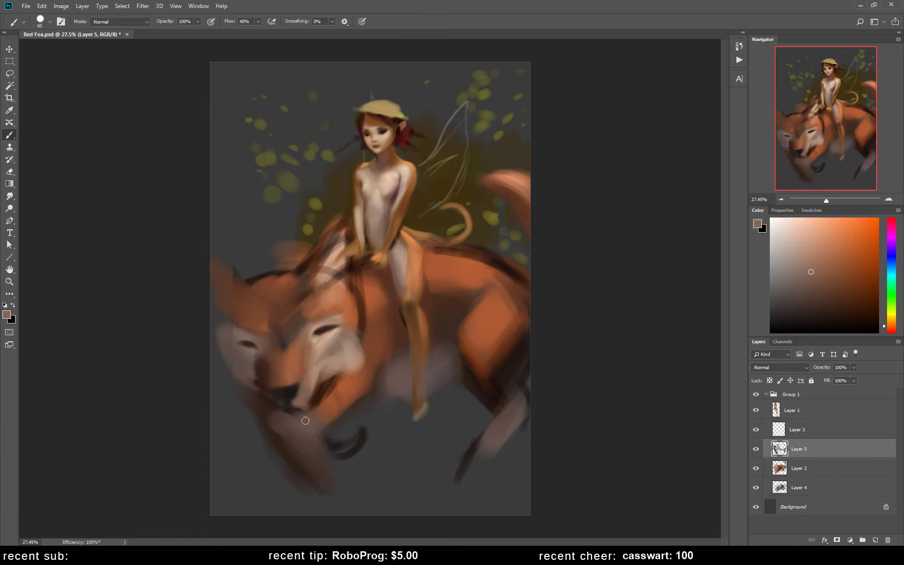
{"action": "left_click", "coordinate": [301, 411], "text": "alt"}
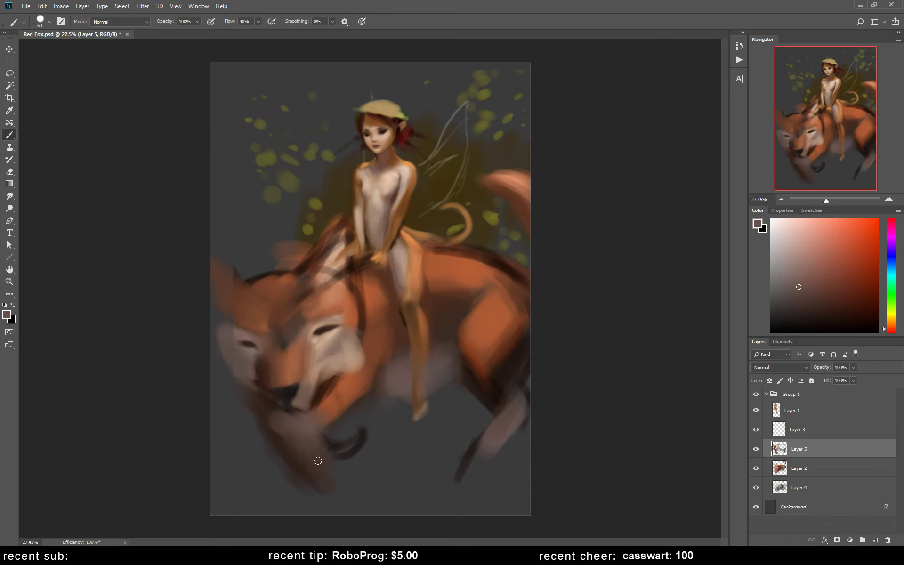
{"action": "left_click", "coordinate": [298, 406], "text": "alt"}
{"action": "left_click", "coordinate": [298, 401], "text": "alt"}
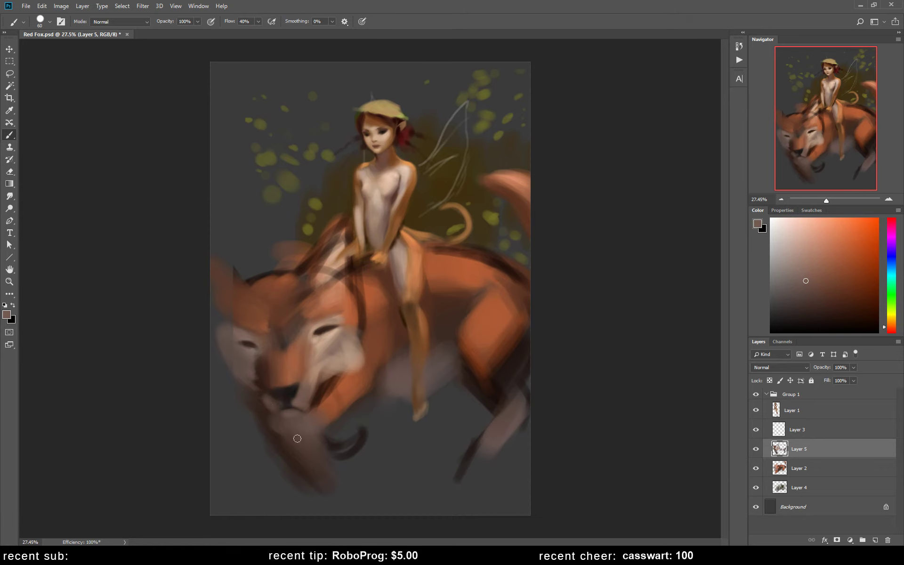
{"action": "left_click", "coordinate": [250, 370], "text": "alt"}
{"action": "left_click", "coordinate": [290, 350], "text": "alt"}
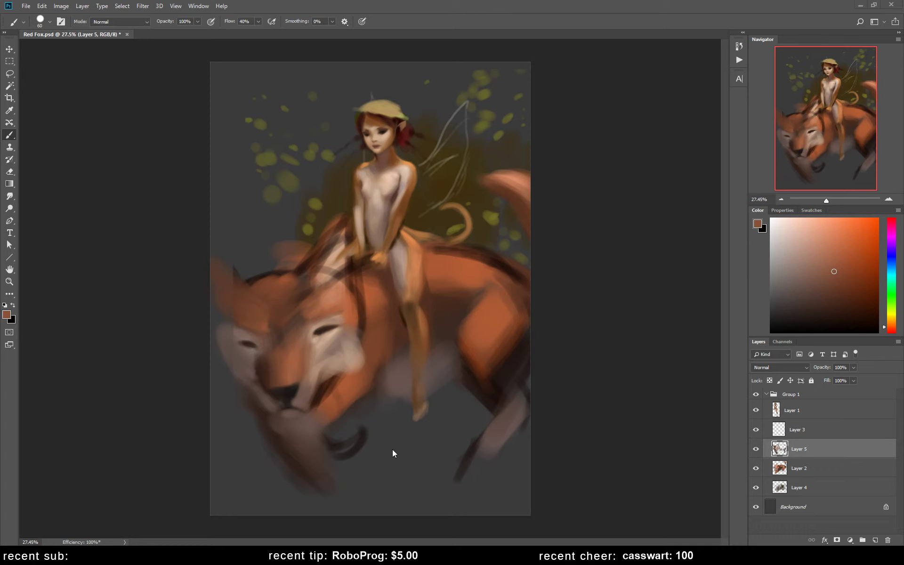
Step: Pick an orange, enlarge the brush, and paint over the dark shadow on the fox's back
{"action": "left_click", "coordinate": [376, 302], "text": "alt"}
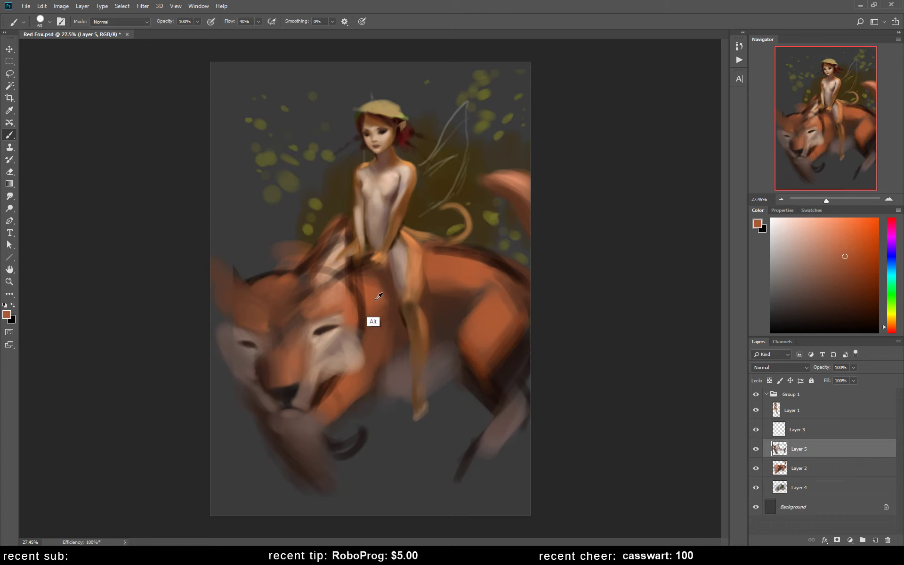
{"action": "left_click_drag", "start_coordinate": [894, 329], "coordinate": [894, 326]}
{"action": "left_click", "coordinate": [851, 257]}
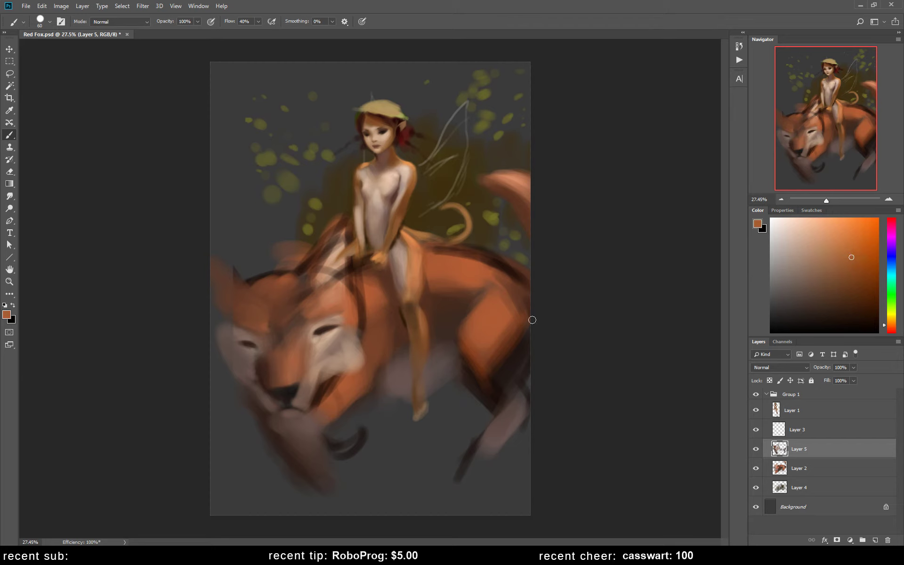
{"action": "key", "text": "bracketright"}
{"action": "key", "text": "bracketright"}
{"action": "key", "text": "bracketright"}
{"action": "left_click_drag", "start_coordinate": [383, 309], "coordinate": [386, 326]}
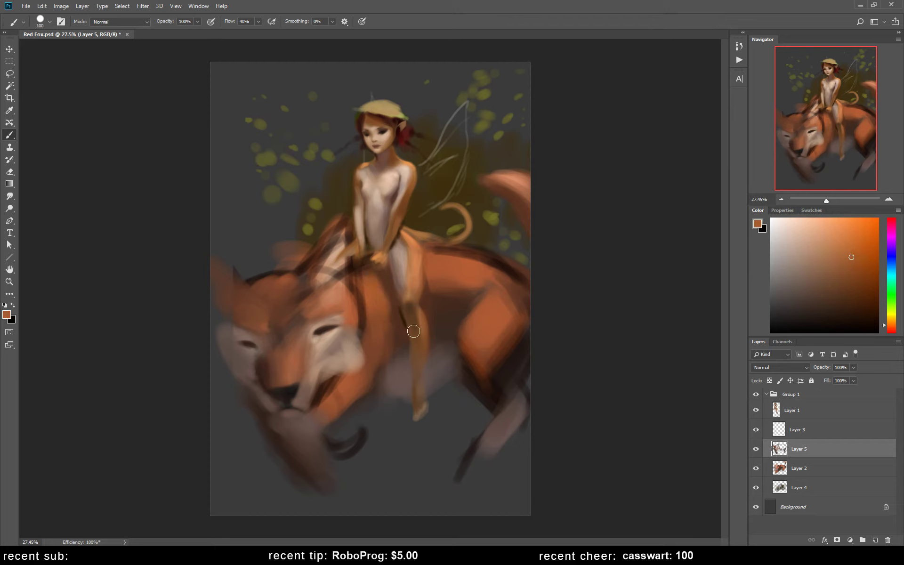
{"action": "left_click_drag", "start_coordinate": [427, 254], "coordinate": [491, 274]}
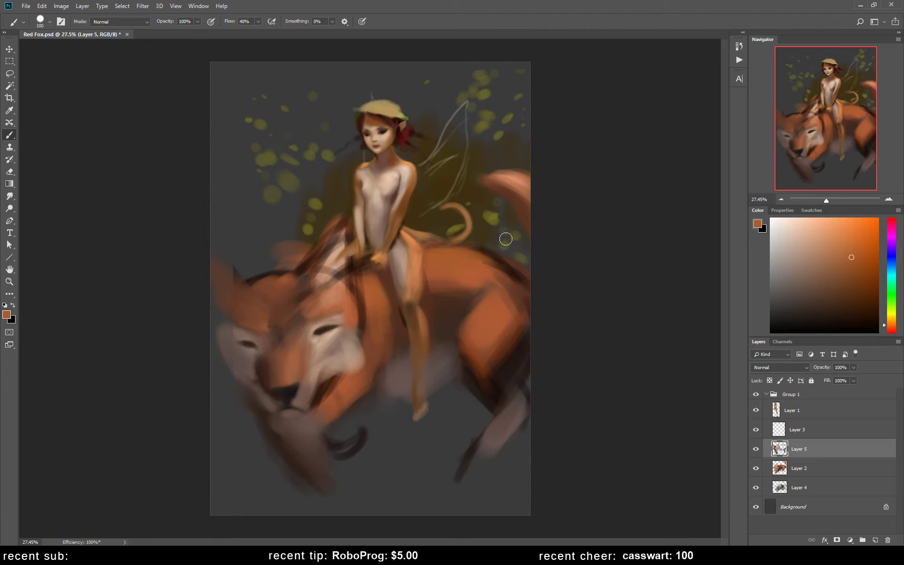
{"action": "left_click_drag", "start_coordinate": [491, 256], "coordinate": [510, 279]}
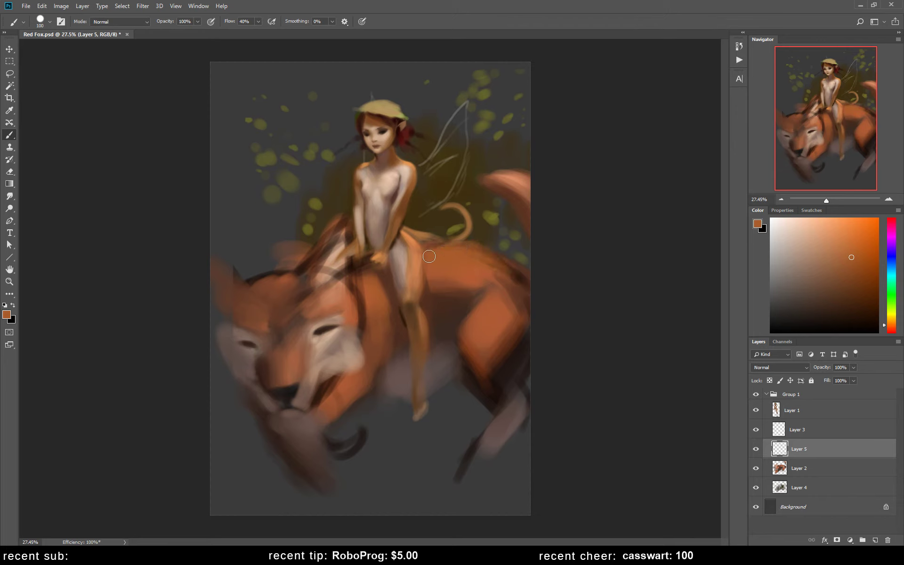
Step: Reshape the fox's left ear and neck in orange, then paint sampled tan inside the ear
{"action": "mouse_move", "coordinate": [230, 273]}
{"action": "left_mouse_down"}
{"action": "mouse_move", "coordinate": [259, 312]}
{"action": "mouse_move", "coordinate": [217, 272]}
{"action": "left_mouse_up"}
{"action": "left_click_drag", "start_coordinate": [333, 232], "coordinate": [313, 255]}
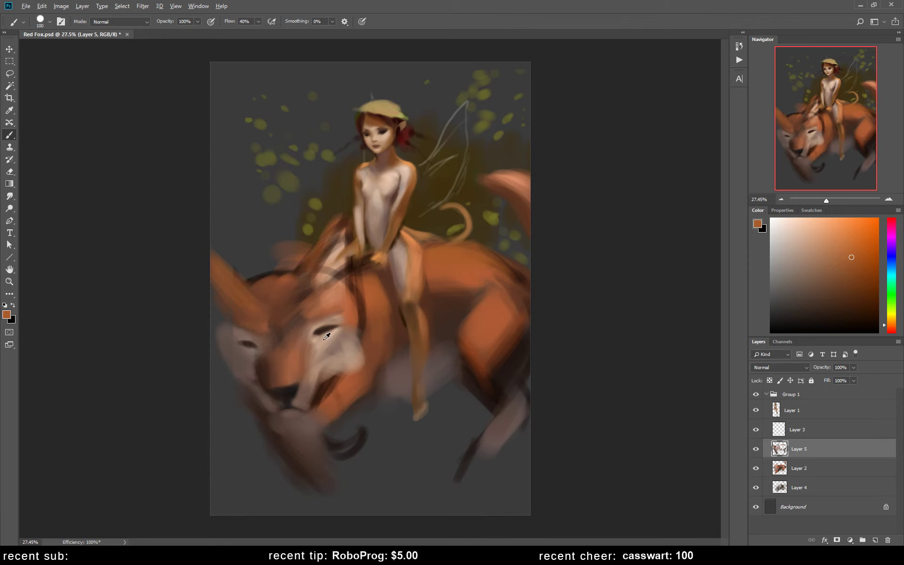
{"action": "left_click", "coordinate": [306, 332], "text": "alt"}
{"action": "left_click", "coordinate": [331, 344], "text": "alt"}
{"action": "mouse_move", "coordinate": [228, 283]}
{"action": "left_mouse_down"}
{"action": "mouse_move", "coordinate": [210, 286]}
{"action": "mouse_move", "coordinate": [243, 314]}
{"action": "left_mouse_up"}
{"action": "left_click", "coordinate": [216, 313], "text": "alt"}
Step: Mirror the canvas and darken the area below the fox's chin with near-black
{"action": "key", "text": "h"}
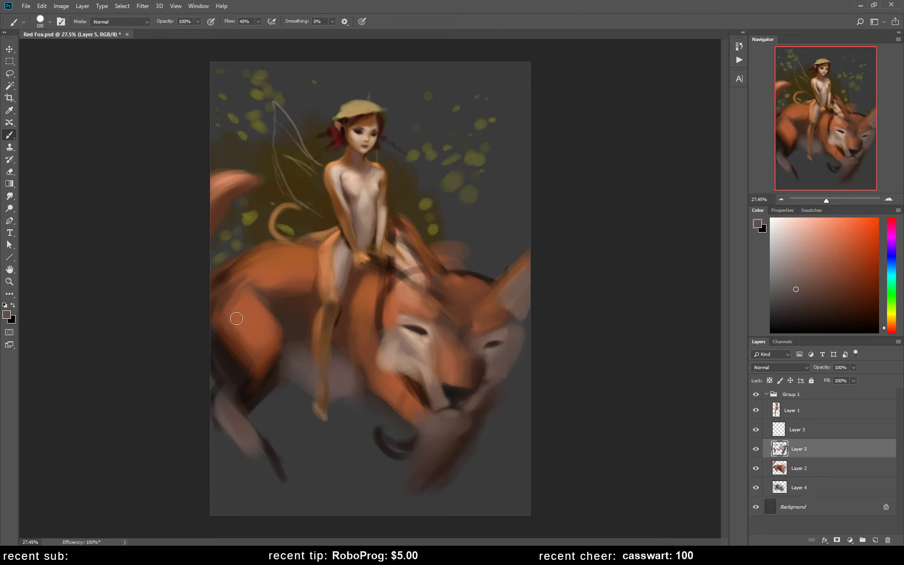
{"action": "left_click", "coordinate": [456, 391], "text": "alt"}
{"action": "mouse_move", "coordinate": [380, 478]}
{"action": "left_mouse_down"}
{"action": "mouse_move", "coordinate": [376, 452]}
{"action": "mouse_move", "coordinate": [359, 455]}
{"action": "mouse_move", "coordinate": [376, 438]}
{"action": "mouse_move", "coordinate": [371, 458]}
{"action": "mouse_move", "coordinate": [388, 425]}
{"action": "mouse_move", "coordinate": [432, 503]}
{"action": "mouse_move", "coordinate": [482, 457]}
{"action": "mouse_move", "coordinate": [450, 535]}
{"action": "mouse_move", "coordinate": [495, 434]}
{"action": "mouse_move", "coordinate": [464, 483]}
{"action": "left_mouse_up"}
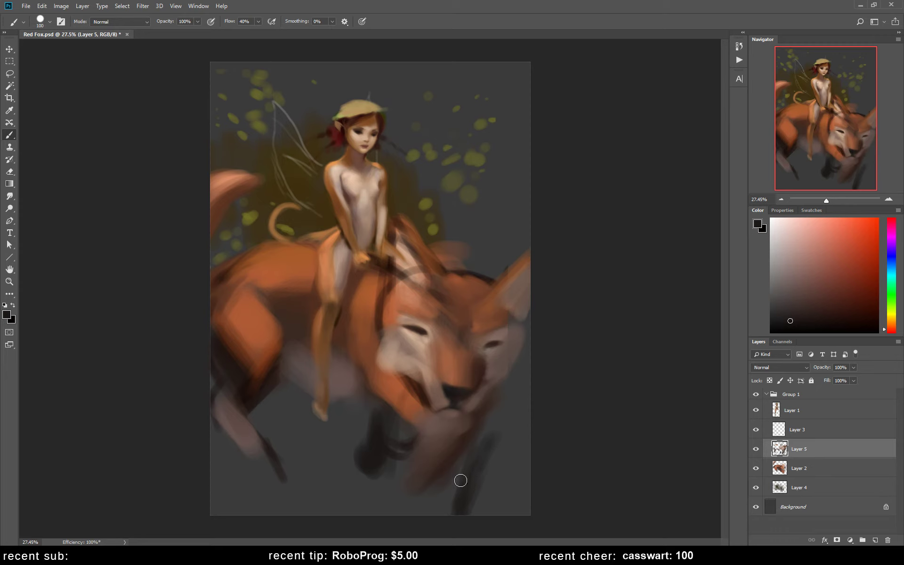
Step: Add light skin-tone and muted brown strokes to the fox's tail
{"action": "left_click", "coordinate": [351, 171], "text": "alt"}
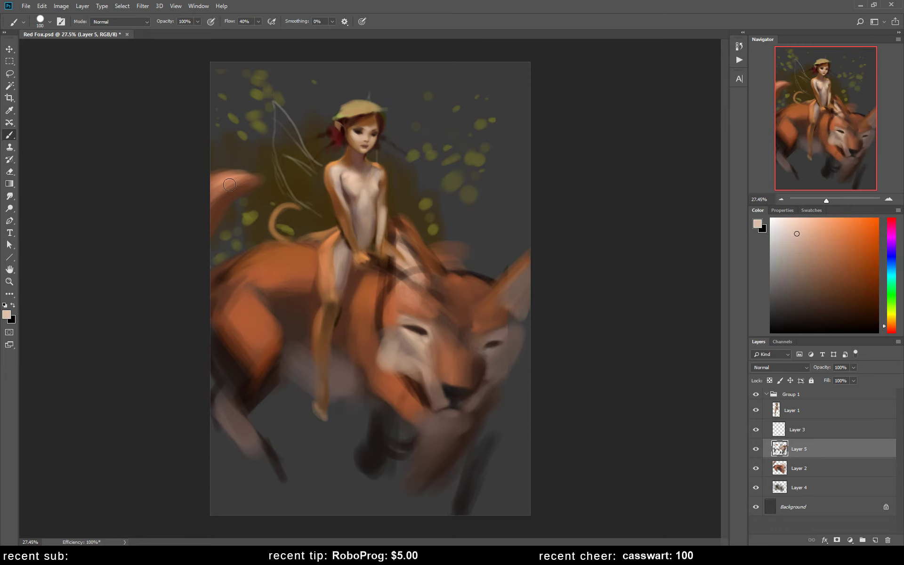
{"action": "mouse_move", "coordinate": [245, 179]}
{"action": "left_mouse_down"}
{"action": "mouse_move", "coordinate": [217, 187]}
{"action": "mouse_move", "coordinate": [255, 184]}
{"action": "mouse_move", "coordinate": [212, 203]}
{"action": "mouse_move", "coordinate": [251, 186]}
{"action": "mouse_move", "coordinate": [207, 222]}
{"action": "left_mouse_up"}
{"action": "left_click", "coordinate": [229, 200], "text": "alt"}
{"action": "left_click_drag", "start_coordinate": [221, 188], "coordinate": [198, 192]}
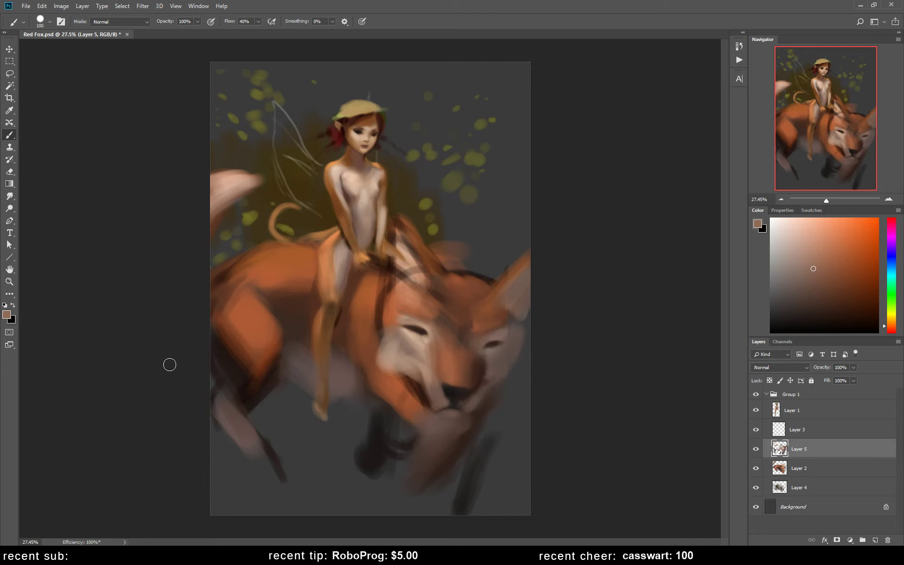
Step: Paint light beige sampled from the fairy over the fox's shoulder near her hand
{"action": "key", "text": "l"}
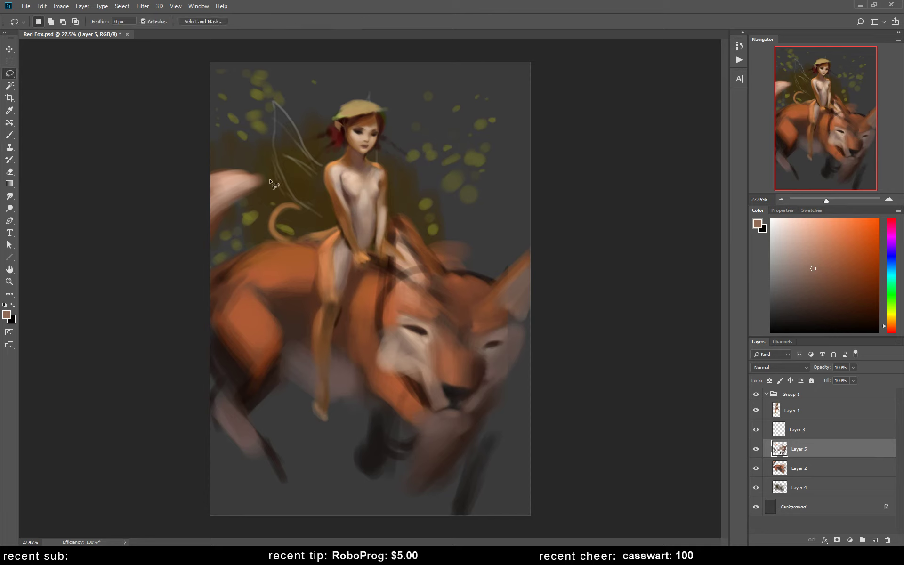
{"action": "left_click_drag", "start_coordinate": [268, 183], "coordinate": [211, 140]}
{"action": "key", "text": "ctrl+alt+z"}
{"action": "key", "text": "ctrl+alt+z"}
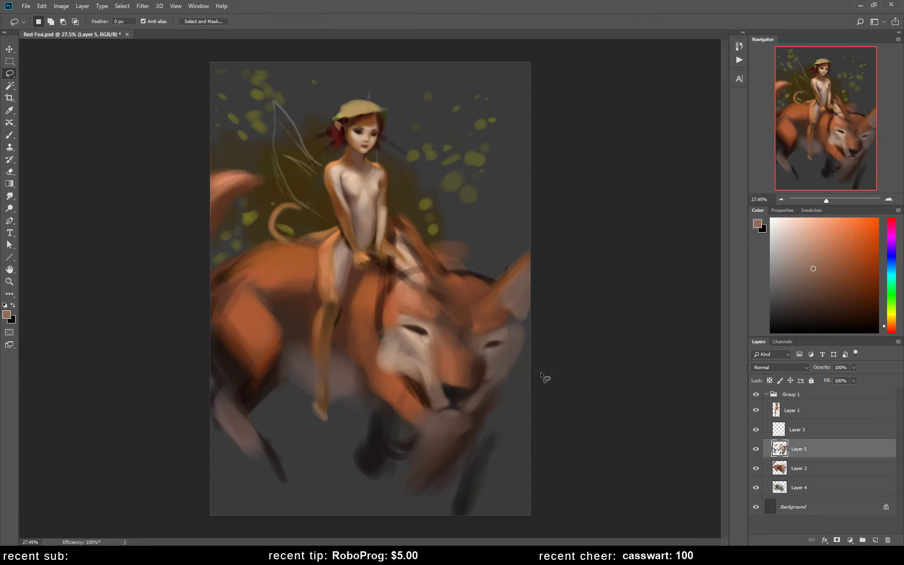
{"action": "key", "text": "b"}
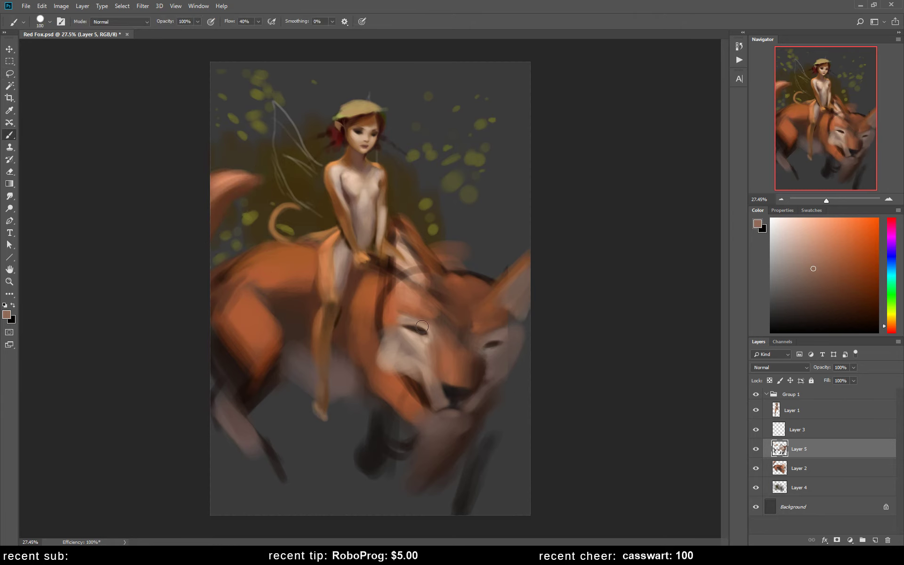
{"action": "left_click", "coordinate": [452, 271], "text": "alt"}
{"action": "left_click", "coordinate": [407, 248], "text": "alt"}
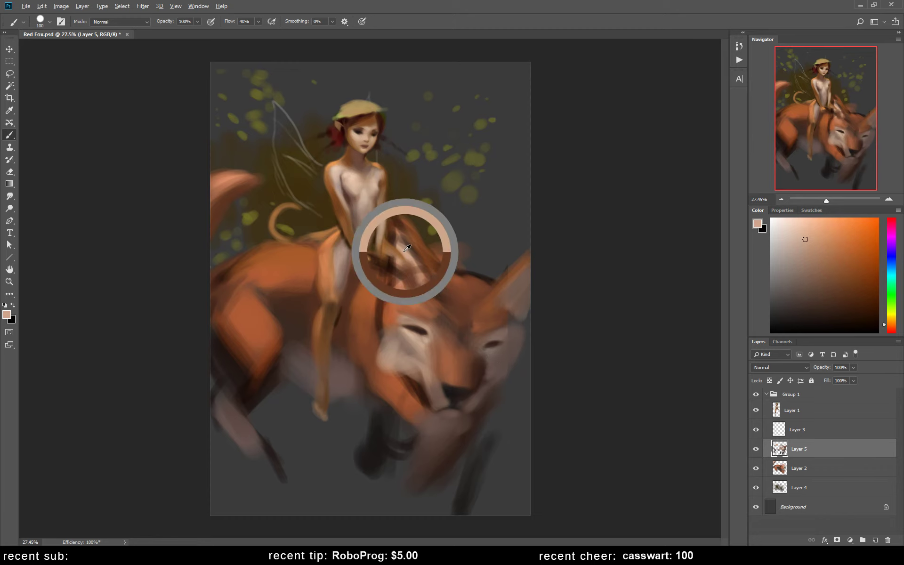
{"action": "left_click_drag", "start_coordinate": [399, 228], "coordinate": [407, 264]}
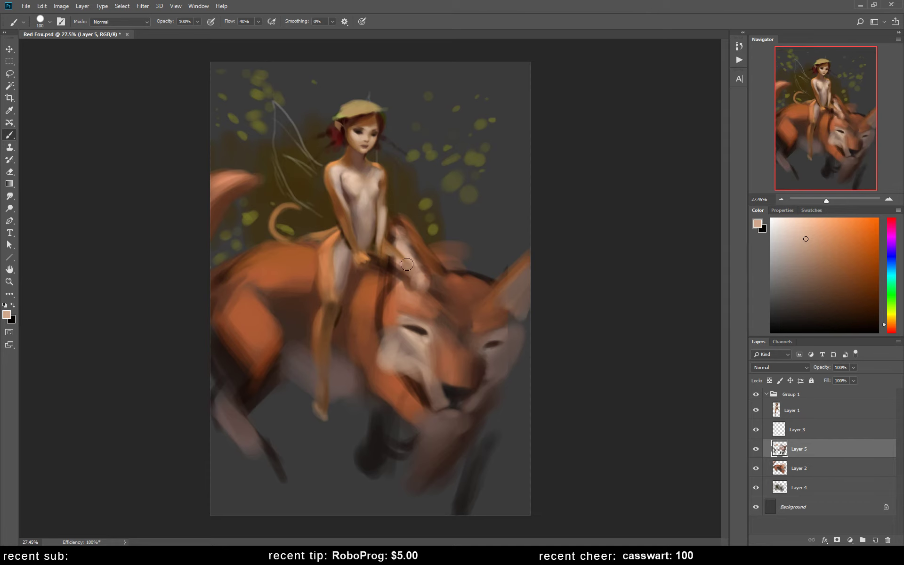
Step: Lasso the fox's head, merge Layer 5 down, and paste the head above Layer 1
{"action": "key", "text": "l"}
{"action": "mouse_move", "coordinate": [398, 213]}
{"action": "left_mouse_down"}
{"action": "mouse_move", "coordinate": [379, 346]}
{"action": "mouse_move", "coordinate": [445, 423]}
{"action": "mouse_move", "coordinate": [475, 245]}
{"action": "left_mouse_up"}
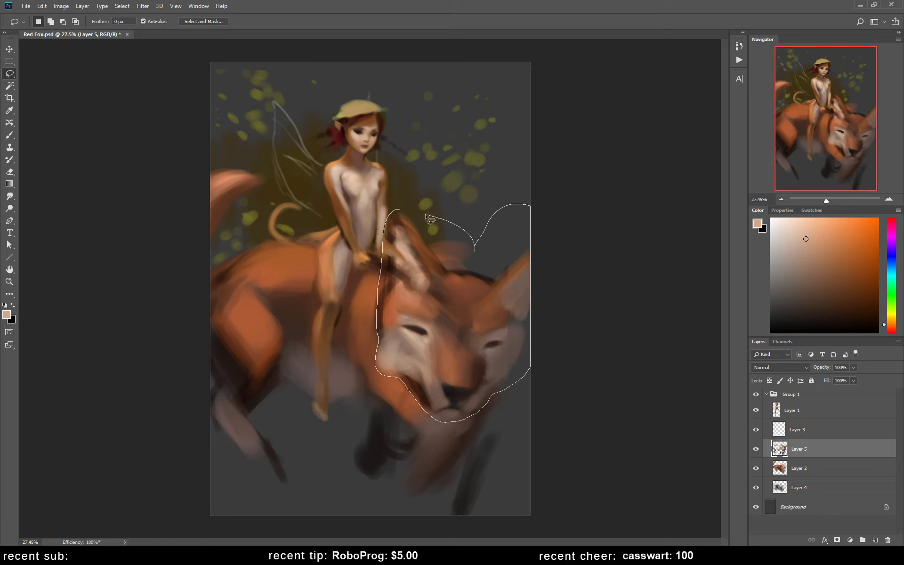
{"action": "left_click_drag", "start_coordinate": [475, 245], "coordinate": [401, 210]}
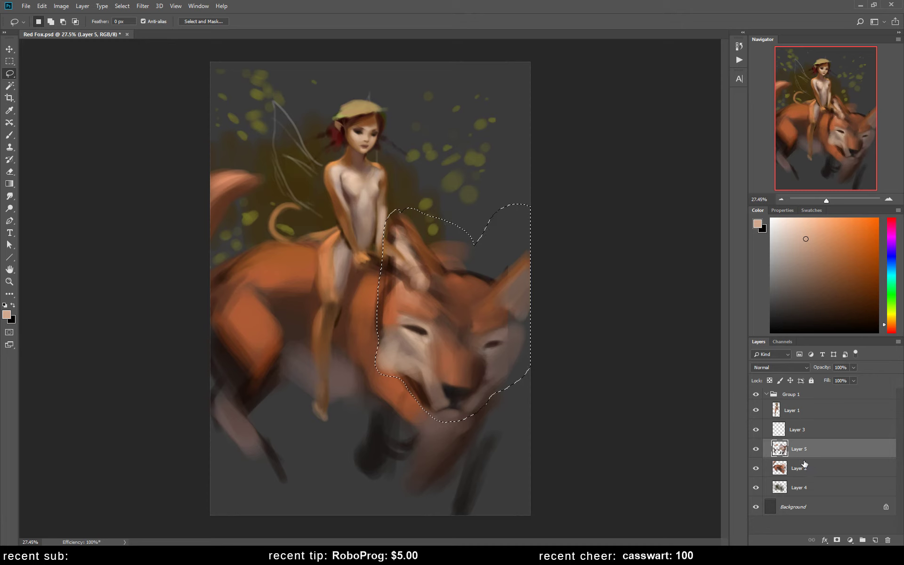
{"action": "right_click", "coordinate": [824, 449]}
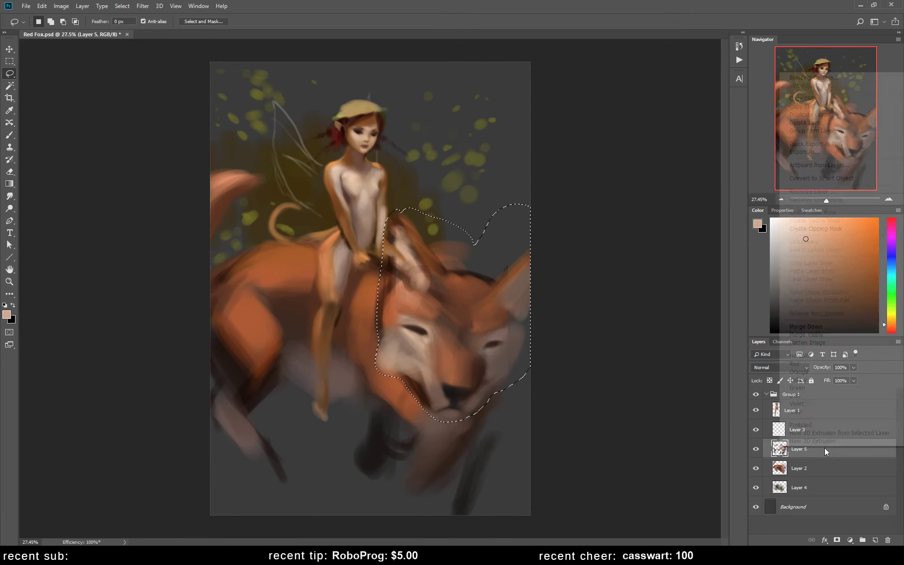
{"action": "left_click", "coordinate": [819, 327]}
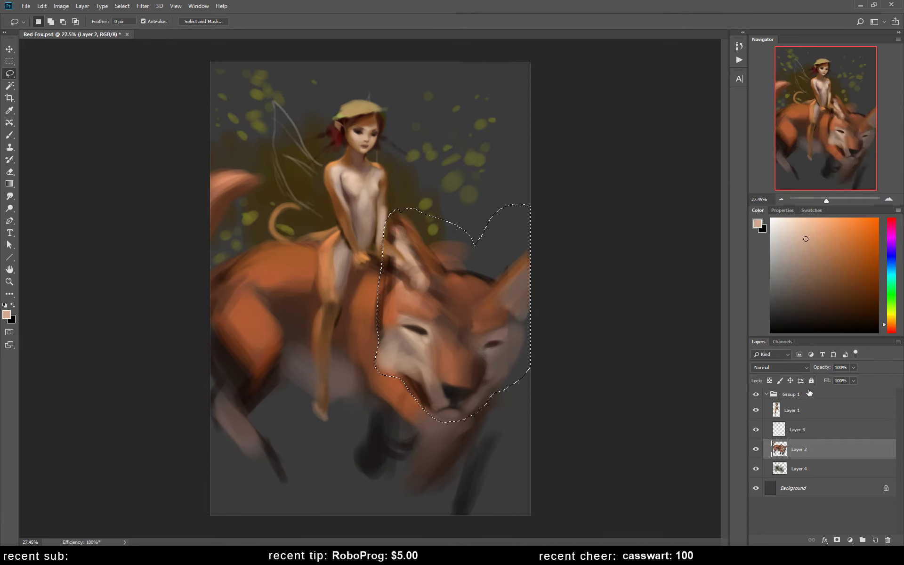
{"action": "key", "text": "Delete"}
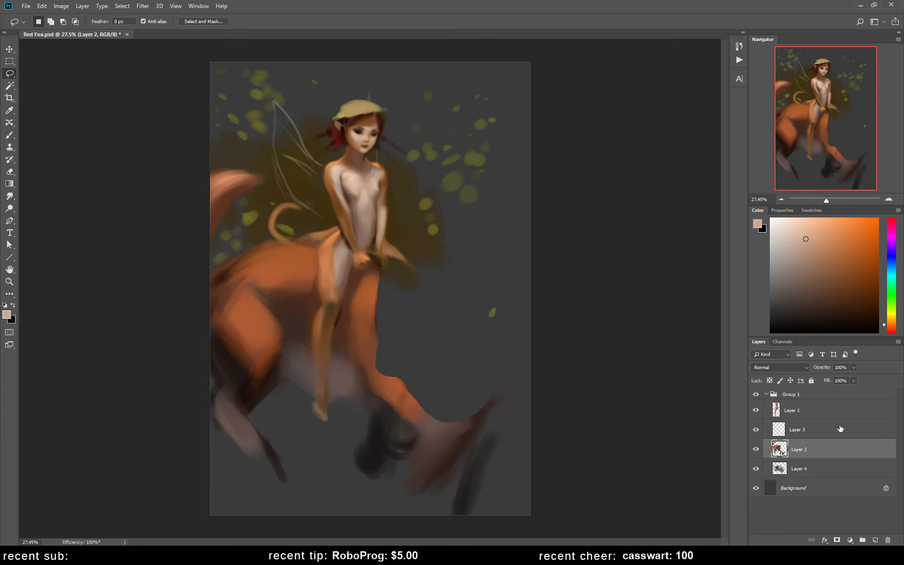
{"action": "left_click", "coordinate": [821, 414]}
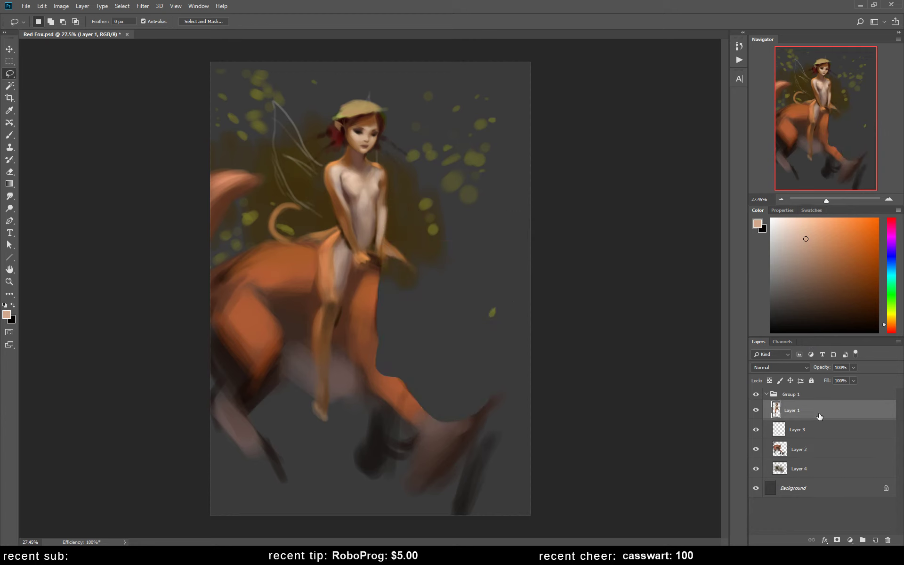
{"action": "key", "text": "ctrl+v"}
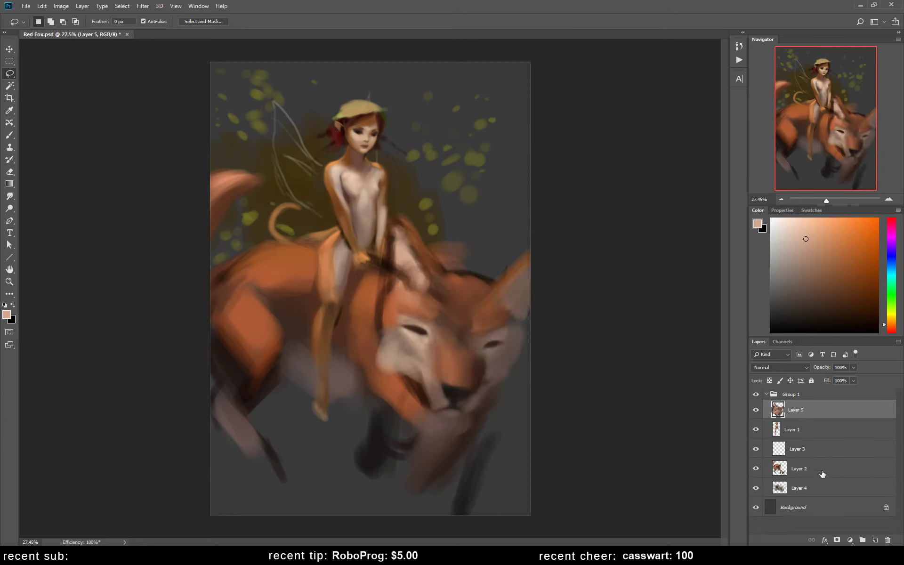
{"action": "left_click", "coordinate": [822, 474]}
{"action": "key", "text": "b"}
{"action": "left_click", "coordinate": [370, 289], "text": "alt"}
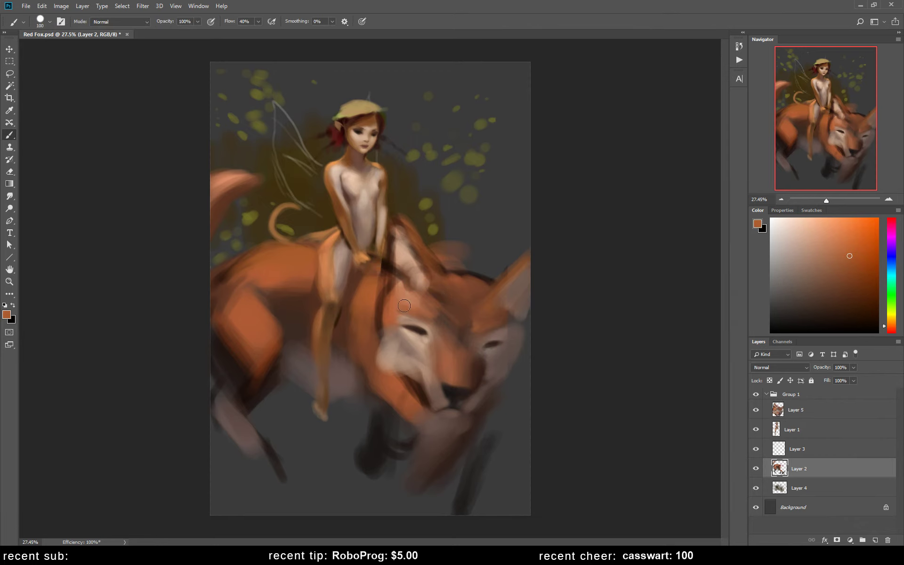
Step: Paint muted brown under the muzzle and greyish-pink on the chin, then flip the canvas back
{"action": "left_click", "coordinate": [426, 418], "text": "alt"}
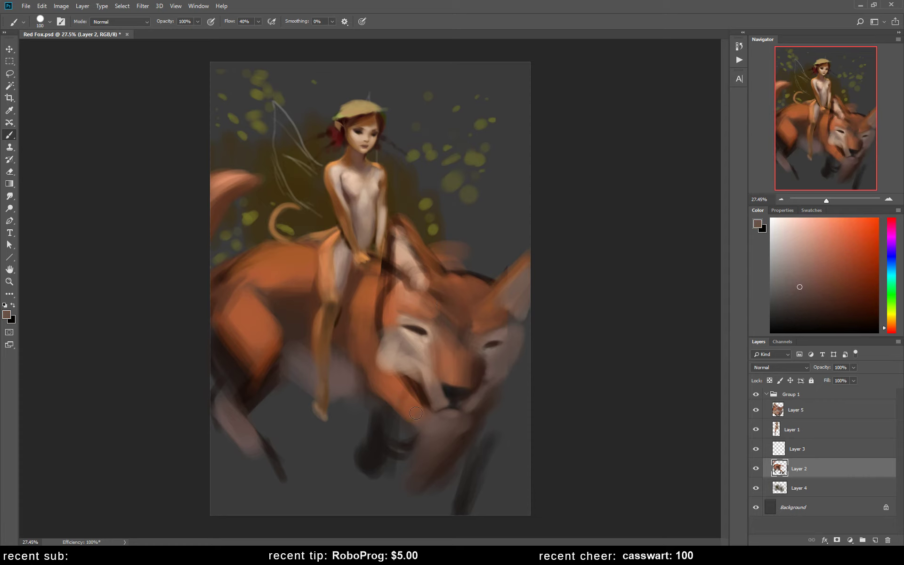
{"action": "mouse_move", "coordinate": [418, 415]}
{"action": "left_mouse_down"}
{"action": "mouse_move", "coordinate": [428, 440]}
{"action": "mouse_move", "coordinate": [398, 418]}
{"action": "mouse_move", "coordinate": [407, 403]}
{"action": "left_mouse_up"}
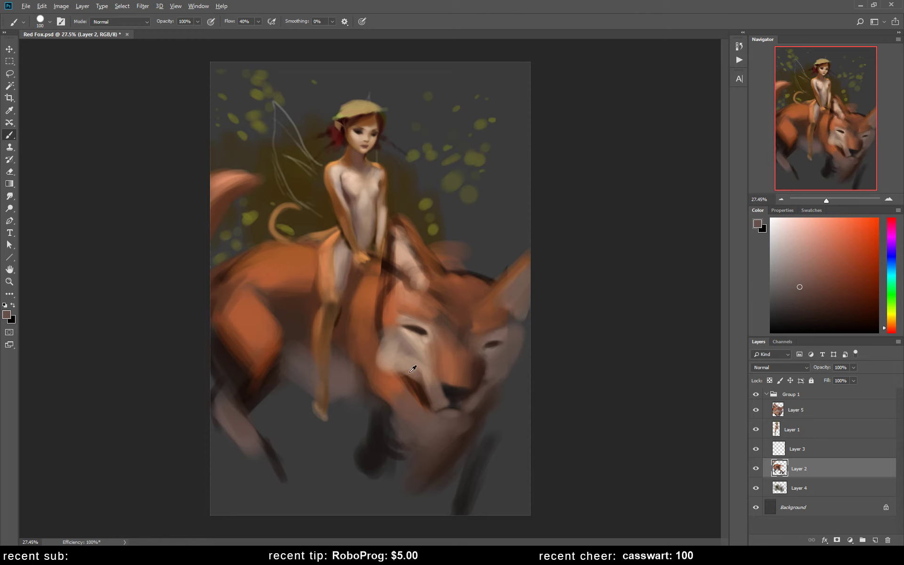
{"action": "left_click", "coordinate": [397, 344], "text": "alt"}
{"action": "mouse_move", "coordinate": [417, 427]}
{"action": "left_mouse_down"}
{"action": "mouse_move", "coordinate": [403, 413]}
{"action": "mouse_move", "coordinate": [414, 430]}
{"action": "mouse_move", "coordinate": [411, 412]}
{"action": "mouse_move", "coordinate": [426, 414]}
{"action": "mouse_move", "coordinate": [396, 454]}
{"action": "mouse_move", "coordinate": [413, 454]}
{"action": "mouse_move", "coordinate": [410, 473]}
{"action": "mouse_move", "coordinate": [414, 443]}
{"action": "left_mouse_up"}
{"action": "left_click", "coordinate": [410, 408], "text": "alt"}
{"action": "left_click", "coordinate": [406, 441], "text": "alt"}
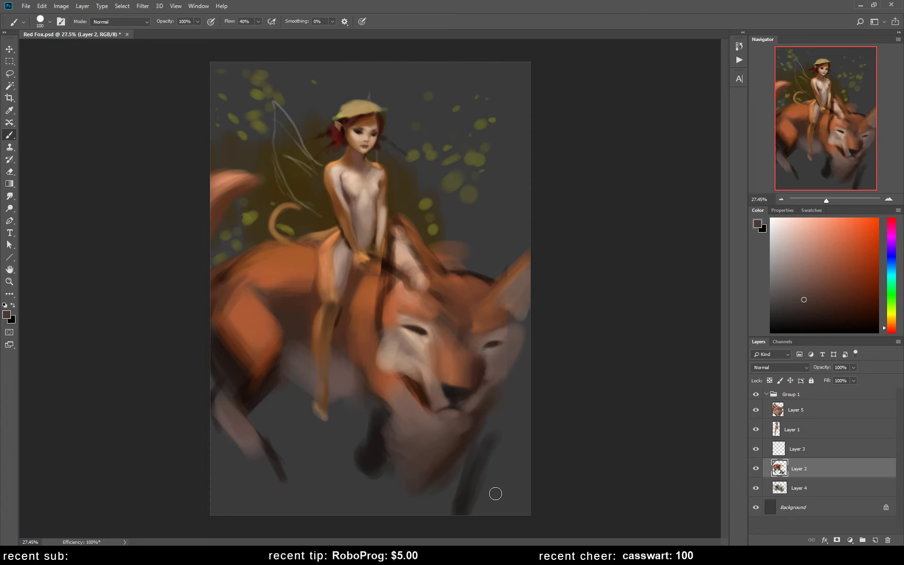
{"action": "key", "text": "h"}
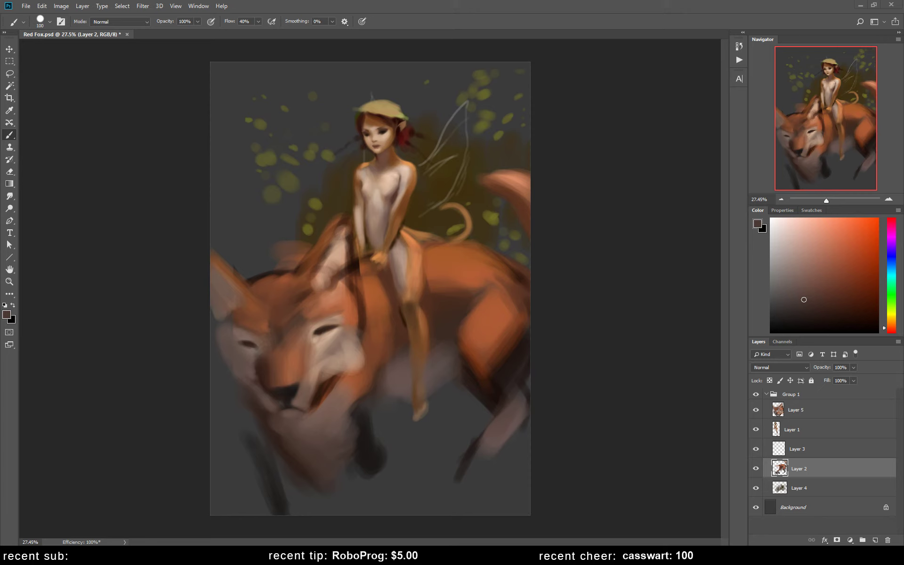
Step: Mirror the canvas and move the fox head layer down and slightly left
{"action": "left_click", "coordinate": [252, 304], "text": "alt"}
{"action": "left_click", "coordinate": [256, 280], "text": "alt"}
{"action": "key", "text": "l"}
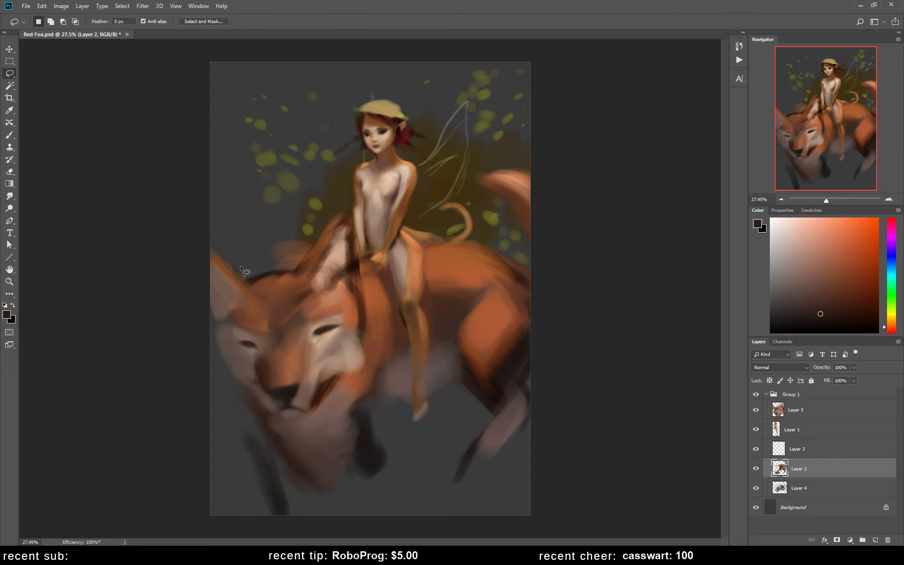
{"action": "left_click_drag", "start_coordinate": [262, 267], "coordinate": [260, 263]}
{"action": "key", "text": "ctrl+d"}
{"action": "key", "text": "ctrl+shift+h"}
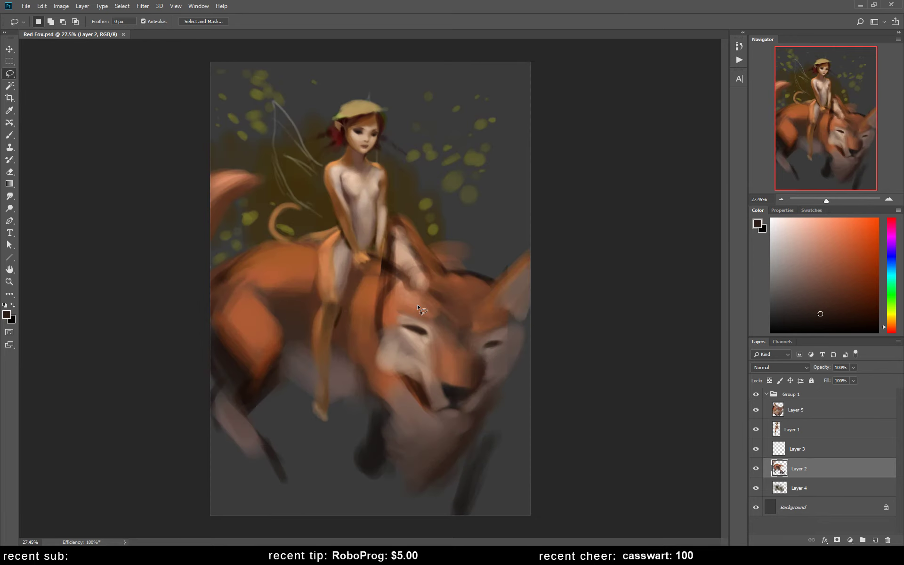
{"action": "left_click", "coordinate": [815, 409]}
{"action": "key", "text": "v"}
{"action": "mouse_move", "coordinate": [484, 419]}
{"action": "left_mouse_down"}
{"action": "mouse_move", "coordinate": [480, 446]}
{"action": "mouse_move", "coordinate": [504, 418]}
{"action": "left_mouse_up"}
Step: Darken the outline of the fox's right ear with dark brown strokes and a smaller brush
{"action": "key", "text": "b"}
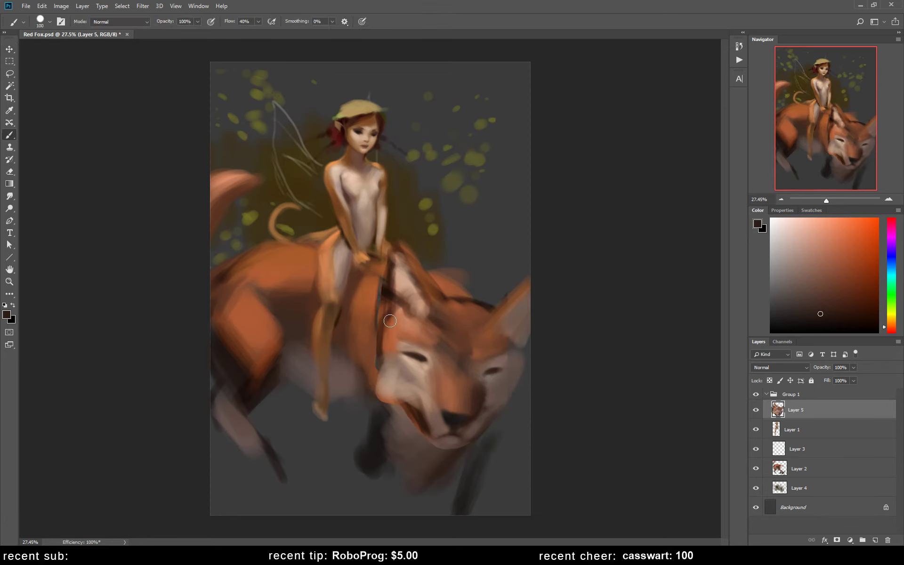
{"action": "left_click", "coordinate": [388, 292], "text": "alt"}
{"action": "mouse_move", "coordinate": [410, 260]}
{"action": "left_mouse_down"}
{"action": "mouse_move", "coordinate": [436, 296]}
{"action": "mouse_move", "coordinate": [424, 301]}
{"action": "left_mouse_up"}
{"action": "key", "text": "bracketleft"}
{"action": "key", "text": "bracketleft"}
{"action": "key", "text": "bracketleft"}
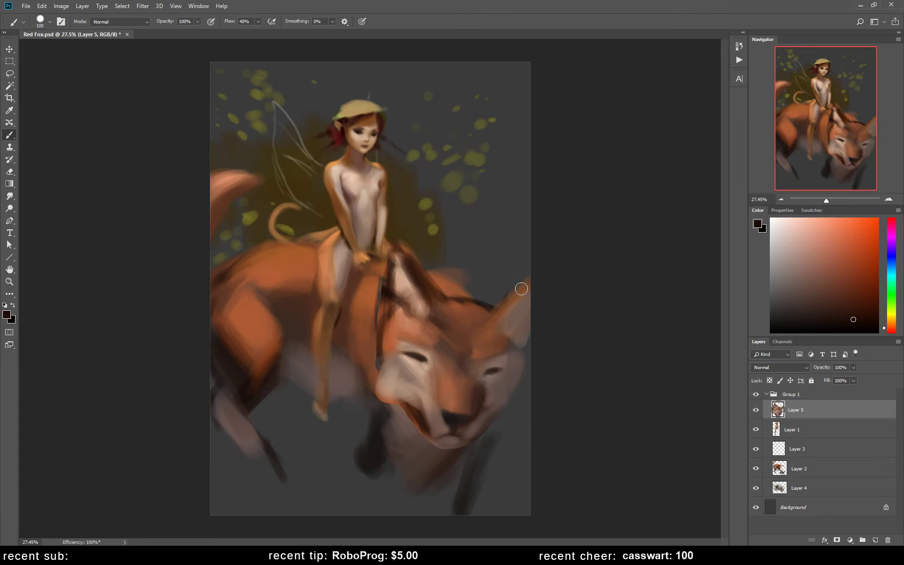
{"action": "mouse_move", "coordinate": [502, 303]}
{"action": "left_mouse_down"}
{"action": "mouse_move", "coordinate": [529, 281]}
{"action": "mouse_move", "coordinate": [494, 327]}
{"action": "left_mouse_up"}
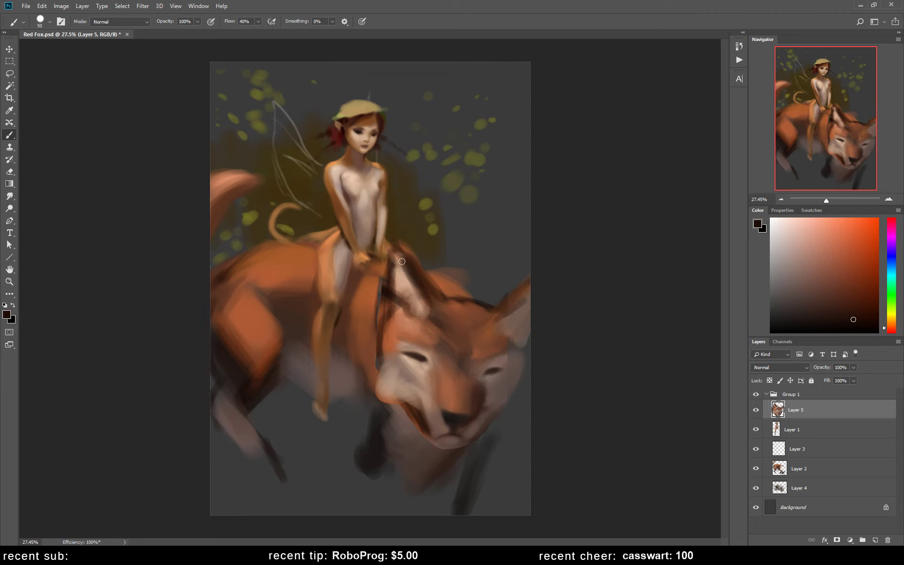
{"action": "key", "text": "e"}
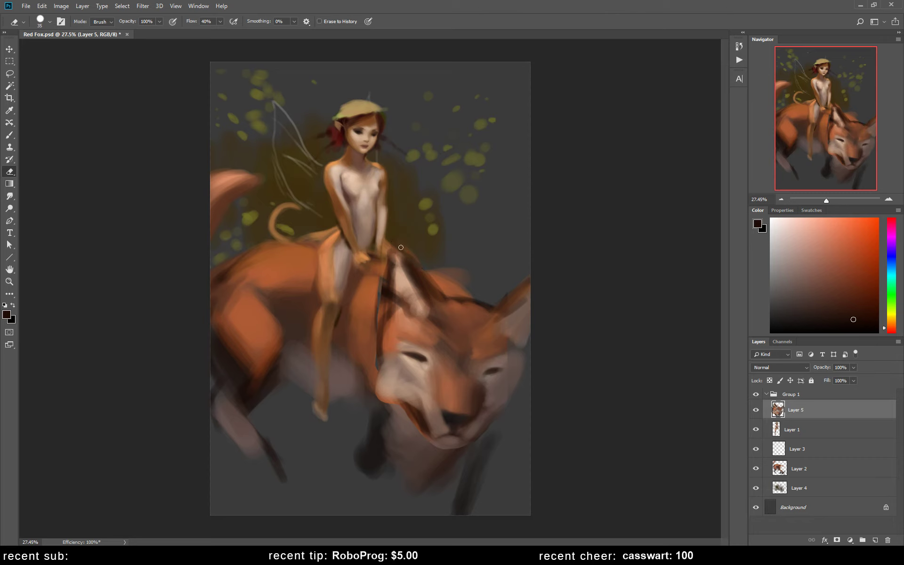
Step: Erase the stray orange fuzz above the fox's ear on Layer 5
{"action": "left_click_drag", "start_coordinate": [413, 265], "coordinate": [392, 250]}
{"action": "left_click", "coordinate": [820, 464]}
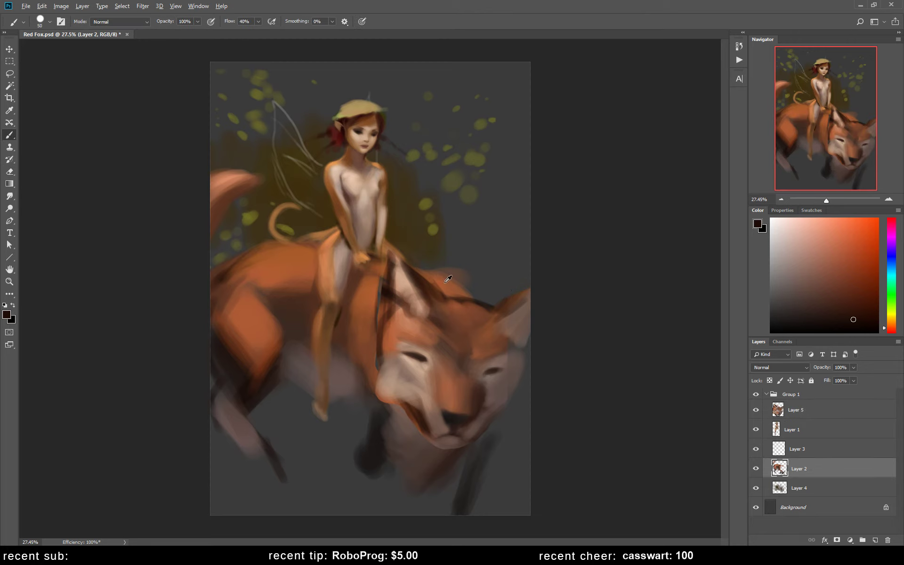
{"action": "left_click", "coordinate": [445, 282], "text": "alt"}
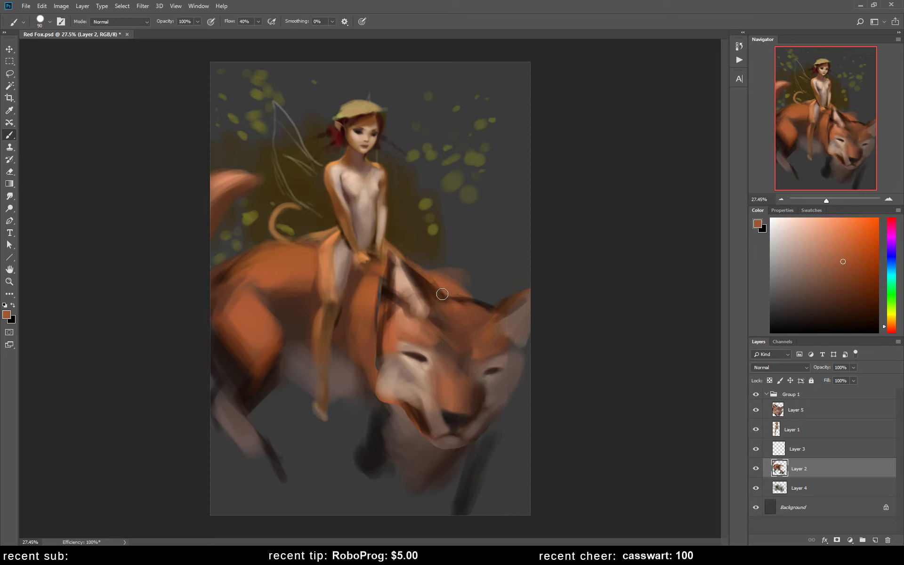
{"action": "key", "text": "e"}
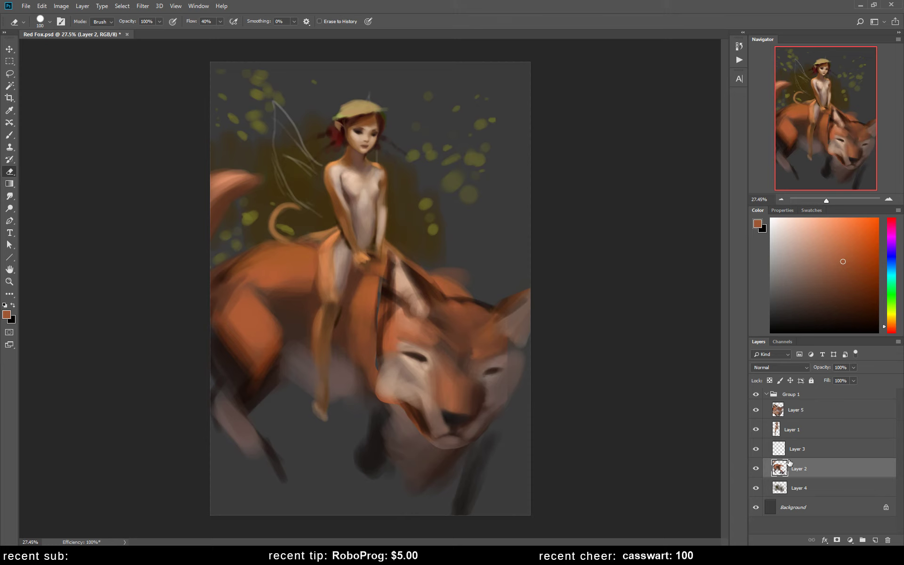
{"action": "left_click", "coordinate": [756, 410]}
{"action": "left_click_drag", "start_coordinate": [432, 272], "coordinate": [432, 278]}
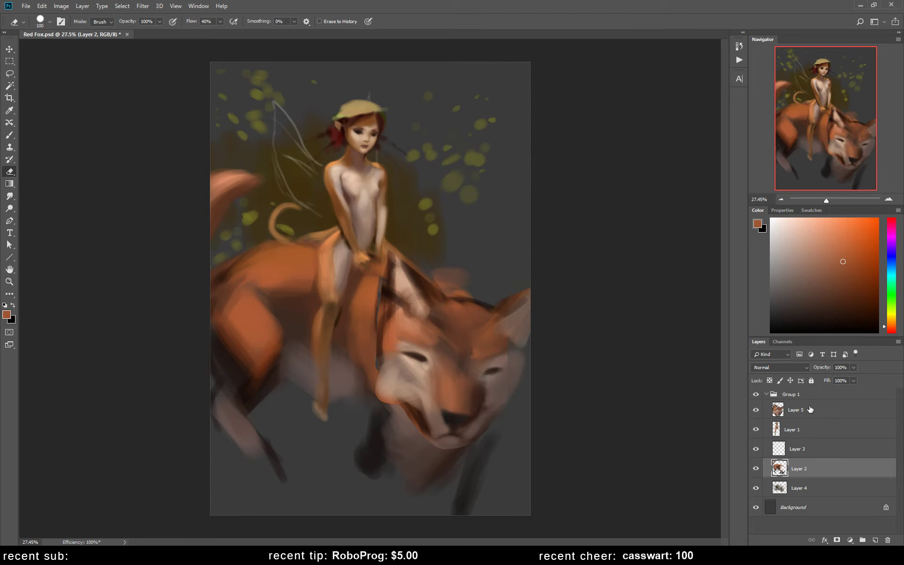
{"action": "left_click", "coordinate": [763, 412]}
{"action": "left_click_drag", "start_coordinate": [437, 264], "coordinate": [457, 281]}
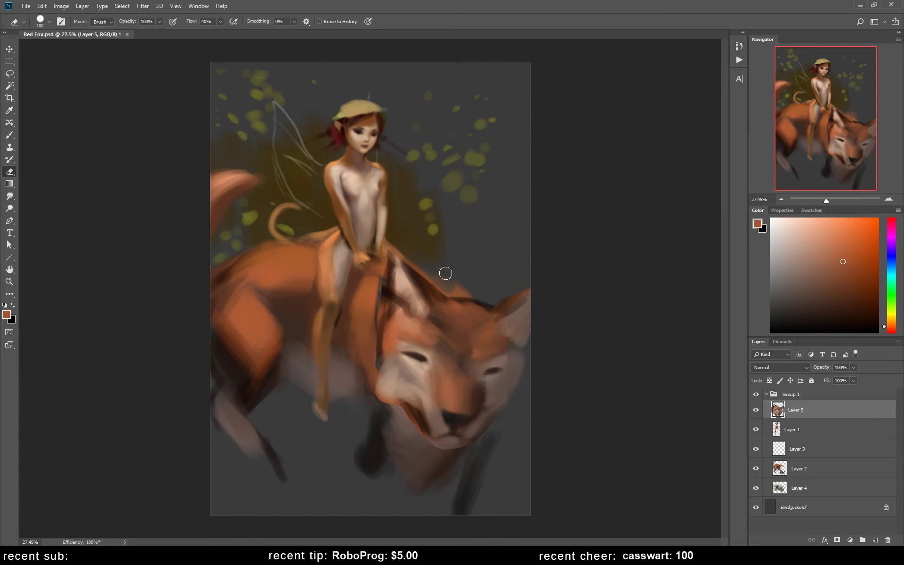
{"action": "left_click_drag", "start_coordinate": [445, 273], "coordinate": [487, 272]}
Step: Brush lighter highlights onto the fox's shoulder and back, undoing one stray stroke
{"action": "key", "text": "b"}
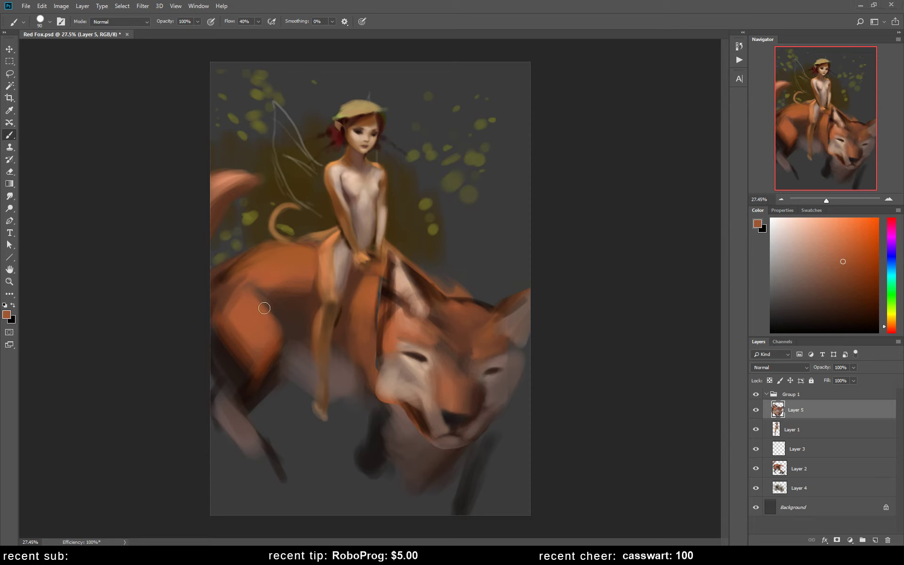
{"action": "left_click_drag", "start_coordinate": [264, 309], "coordinate": [264, 331]}
{"action": "mouse_move", "coordinate": [243, 302]}
{"action": "left_mouse_down"}
{"action": "mouse_move", "coordinate": [236, 290]}
{"action": "mouse_move", "coordinate": [249, 307]}
{"action": "mouse_move", "coordinate": [257, 301]}
{"action": "left_mouse_up"}
{"action": "left_click", "coordinate": [242, 299], "text": "alt"}
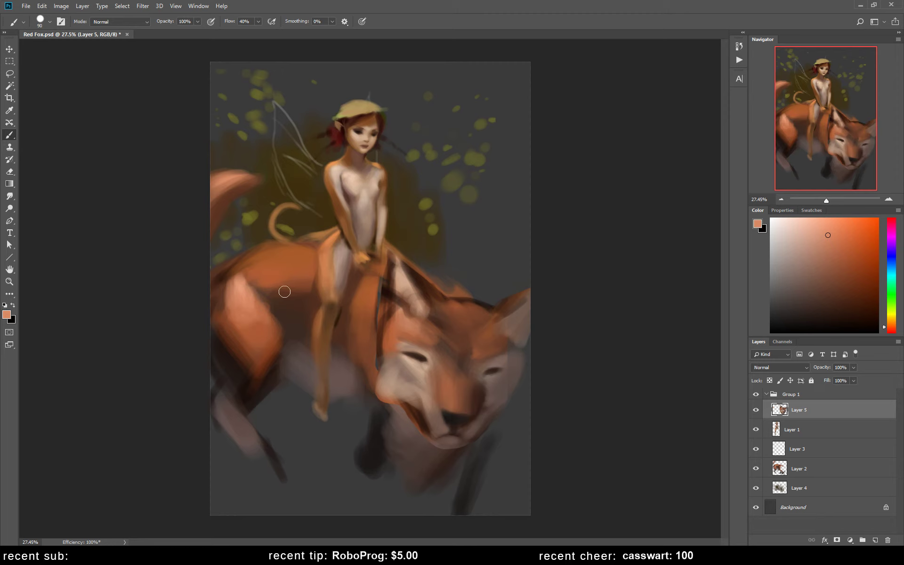
{"action": "mouse_move", "coordinate": [296, 253]}
{"action": "left_mouse_down"}
{"action": "mouse_move", "coordinate": [278, 241]}
{"action": "mouse_move", "coordinate": [308, 267]}
{"action": "left_mouse_up"}
{"action": "left_click_drag", "start_coordinate": [451, 300], "coordinate": [443, 291]}
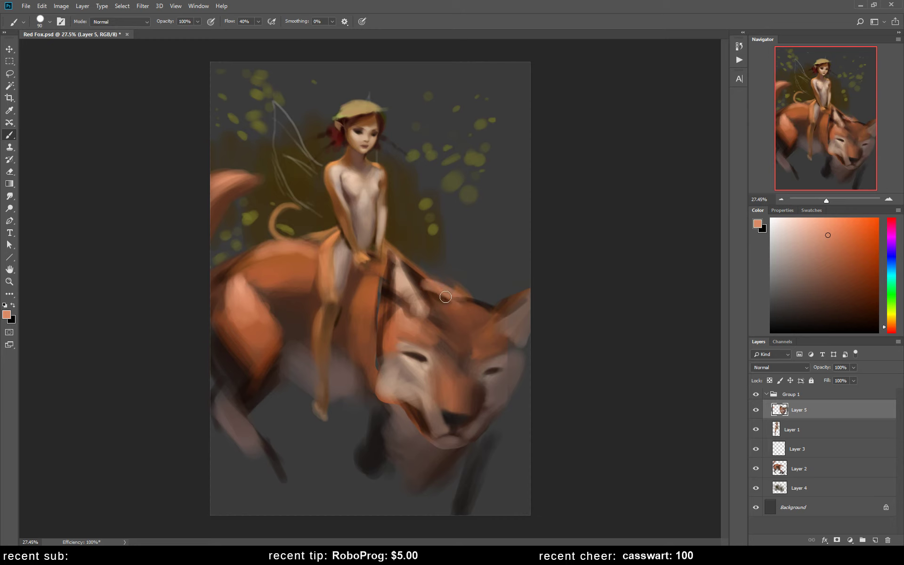
{"action": "key", "text": "ctrl+z"}
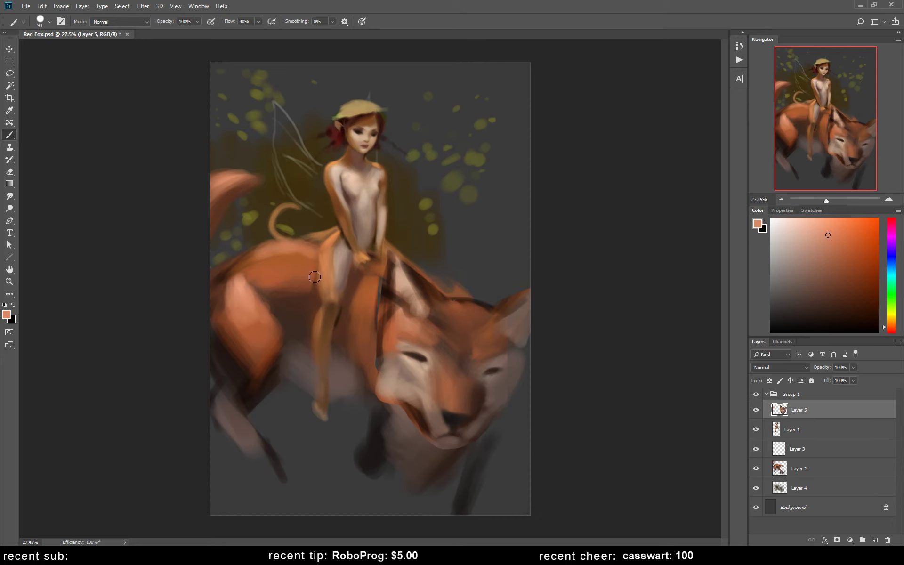
Step: Copy a lassoed patch of the fox's body from Layer 2, merge it back, and hide Layer 5
{"action": "key", "text": "l"}
{"action": "left_click_drag", "start_coordinate": [331, 297], "coordinate": [292, 196]}
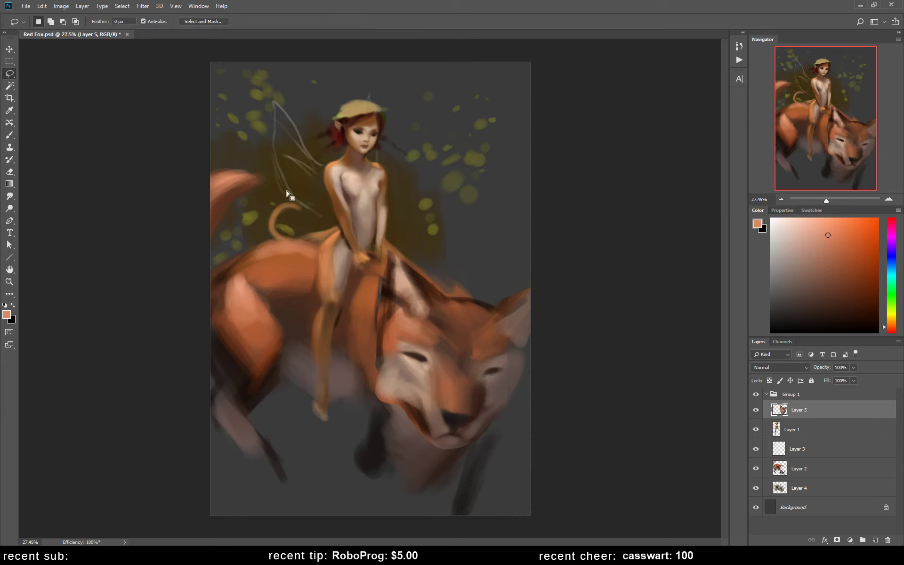
{"action": "left_click", "coordinate": [811, 470]}
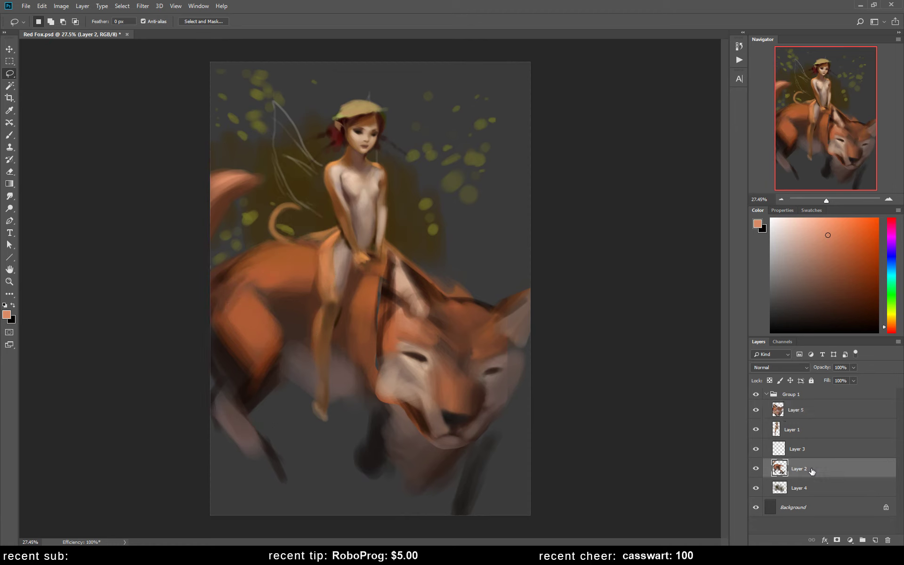
{"action": "key", "text": "ctrl+j"}
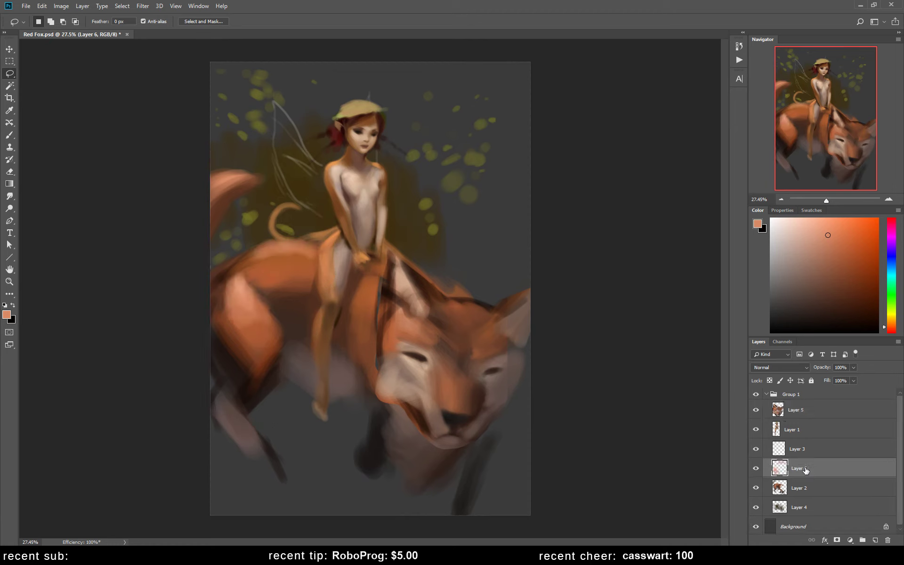
{"action": "right_click", "coordinate": [829, 466]}
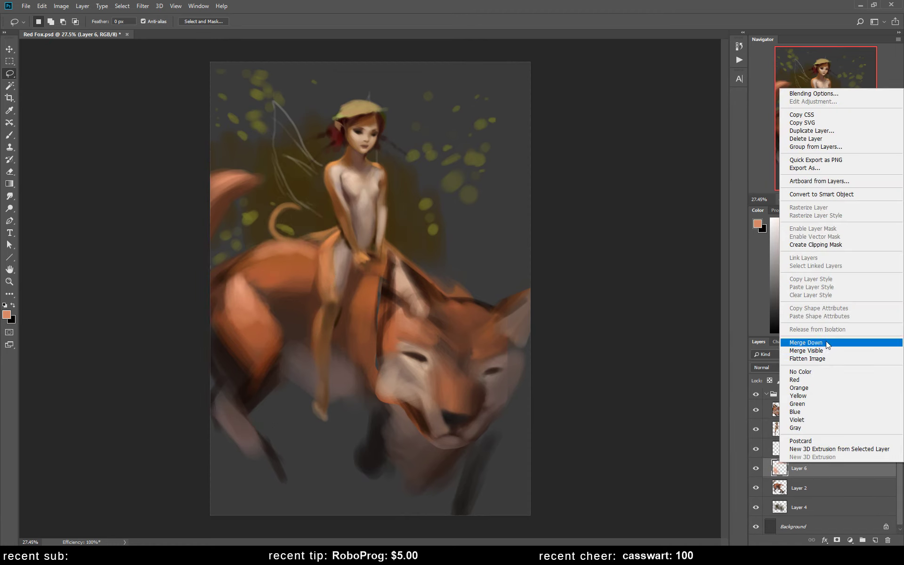
{"action": "left_click", "coordinate": [800, 347]}
{"action": "left_click", "coordinate": [757, 410]}
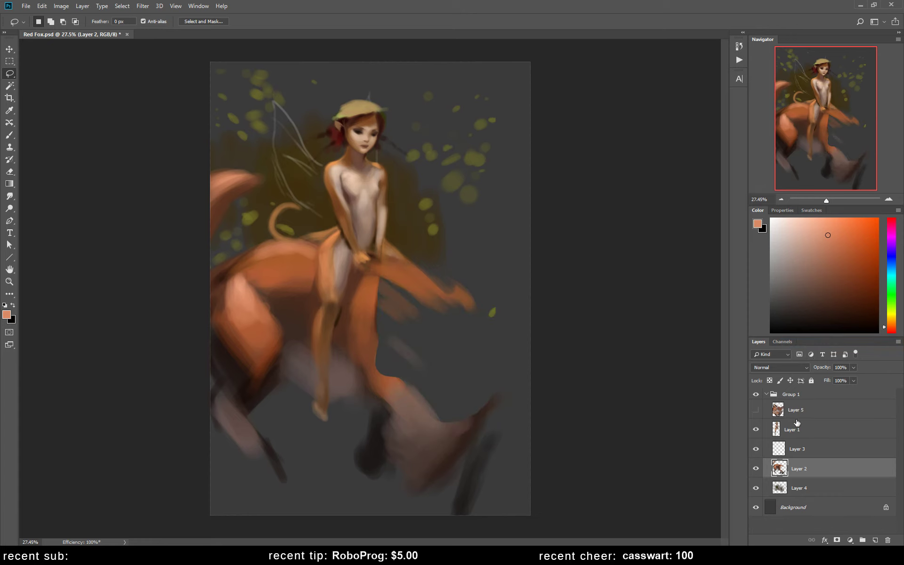
Step: With a 250 px brush, paint broad orange over the fox's body between the fairy's leg and arm
{"action": "key", "text": "b"}
{"action": "left_click", "coordinate": [369, 289], "text": "alt"}
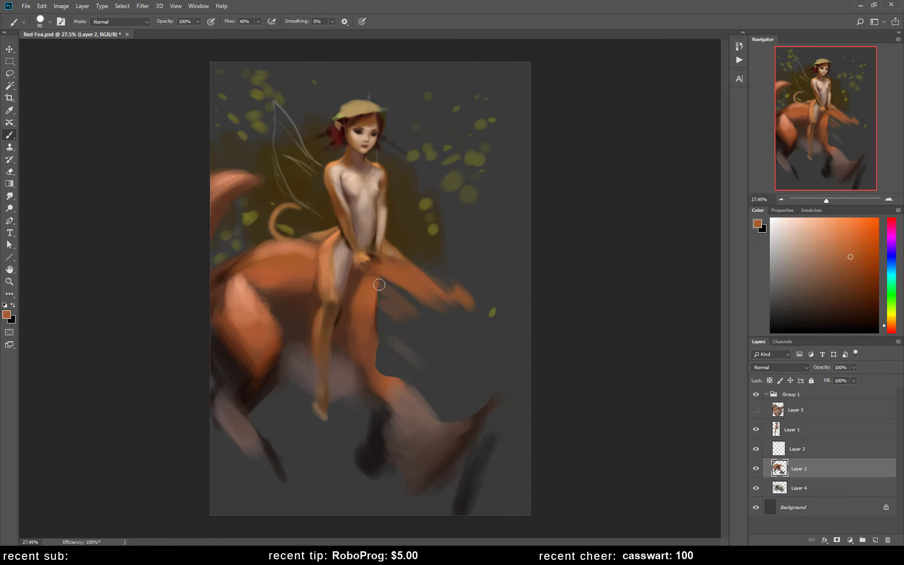
{"action": "key", "text": "bracketright"}
{"action": "key", "text": "bracketright"}
{"action": "key", "text": "bracketright"}
{"action": "mouse_move", "coordinate": [399, 348]}
{"action": "left_mouse_down"}
{"action": "mouse_move", "coordinate": [372, 292]}
{"action": "mouse_move", "coordinate": [421, 316]}
{"action": "mouse_move", "coordinate": [410, 343]}
{"action": "mouse_move", "coordinate": [361, 317]}
{"action": "mouse_move", "coordinate": [379, 265]}
{"action": "left_mouse_up"}
{"action": "mouse_move", "coordinate": [317, 243]}
{"action": "left_mouse_down"}
{"action": "mouse_move", "coordinate": [297, 243]}
{"action": "mouse_move", "coordinate": [430, 304]}
{"action": "mouse_move", "coordinate": [369, 293]}
{"action": "mouse_move", "coordinate": [423, 306]}
{"action": "mouse_move", "coordinate": [377, 313]}
{"action": "mouse_move", "coordinate": [367, 365]}
{"action": "mouse_move", "coordinate": [424, 380]}
{"action": "left_mouse_up"}
Step: Shade the fox's belly with darker brown and a light greyish-mauve stroke
{"action": "left_click", "coordinate": [377, 362], "text": "alt"}
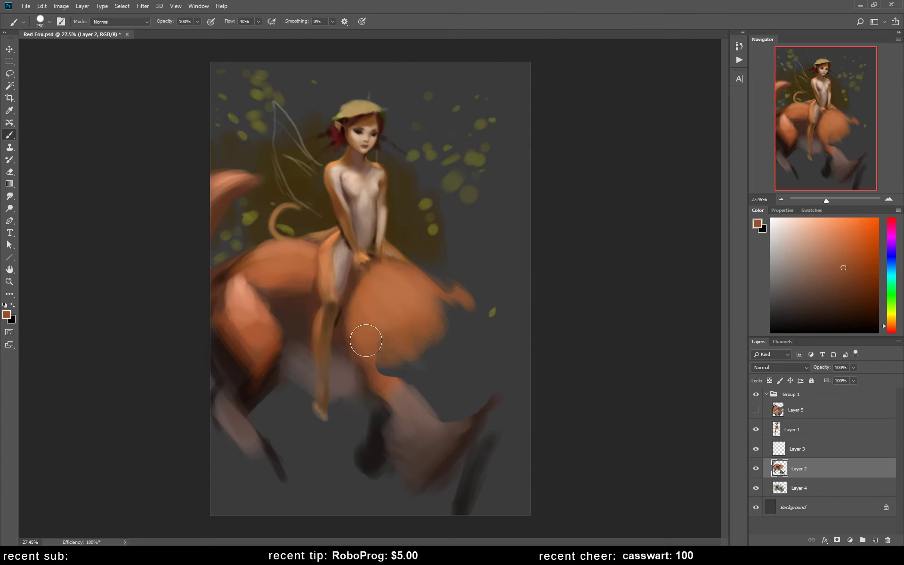
{"action": "mouse_move", "coordinate": [363, 333]}
{"action": "left_mouse_down"}
{"action": "mouse_move", "coordinate": [454, 345]}
{"action": "mouse_move", "coordinate": [396, 365]}
{"action": "mouse_move", "coordinate": [398, 347]}
{"action": "mouse_move", "coordinate": [438, 392]}
{"action": "mouse_move", "coordinate": [384, 339]}
{"action": "left_mouse_up"}
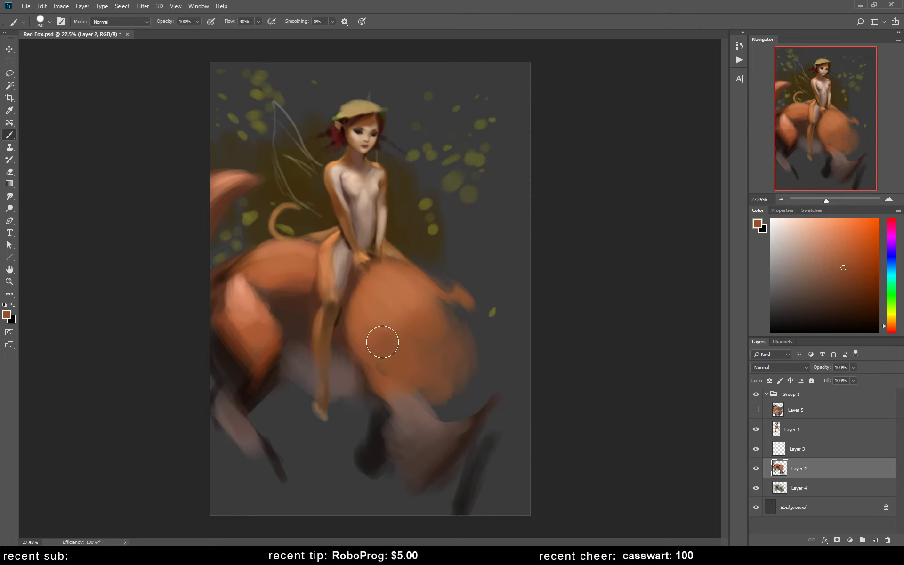
{"action": "left_click", "coordinate": [353, 374], "text": "alt"}
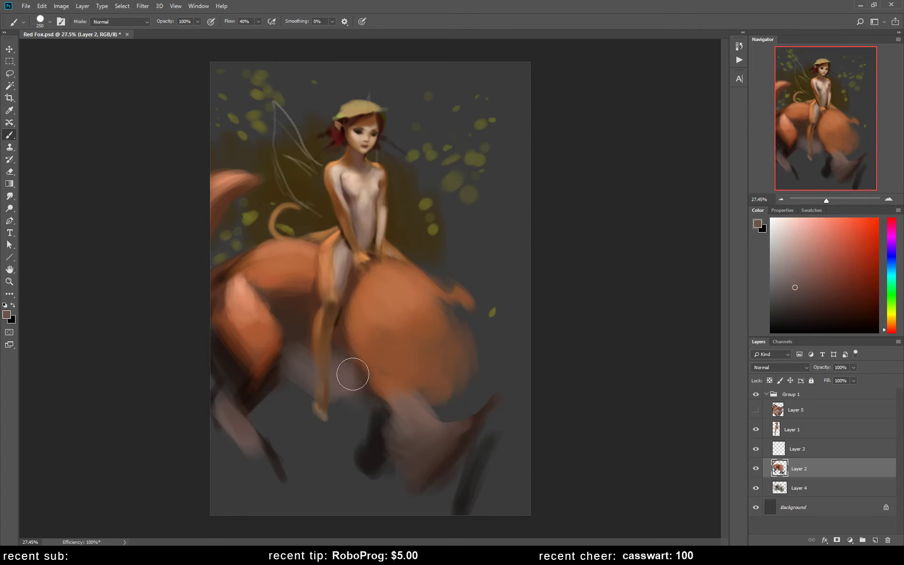
{"action": "left_click_drag", "start_coordinate": [353, 375], "coordinate": [375, 415]}
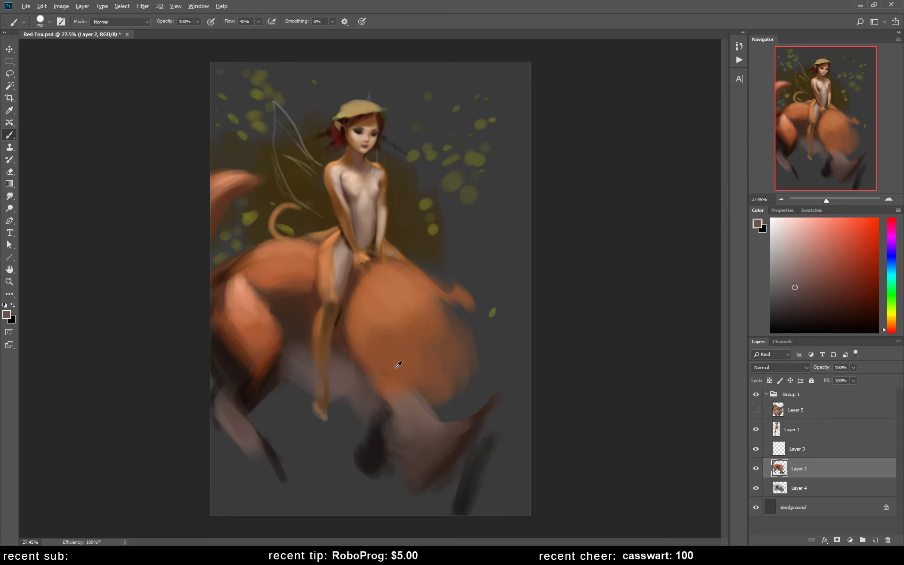
{"action": "left_click", "coordinate": [302, 305], "text": "alt"}
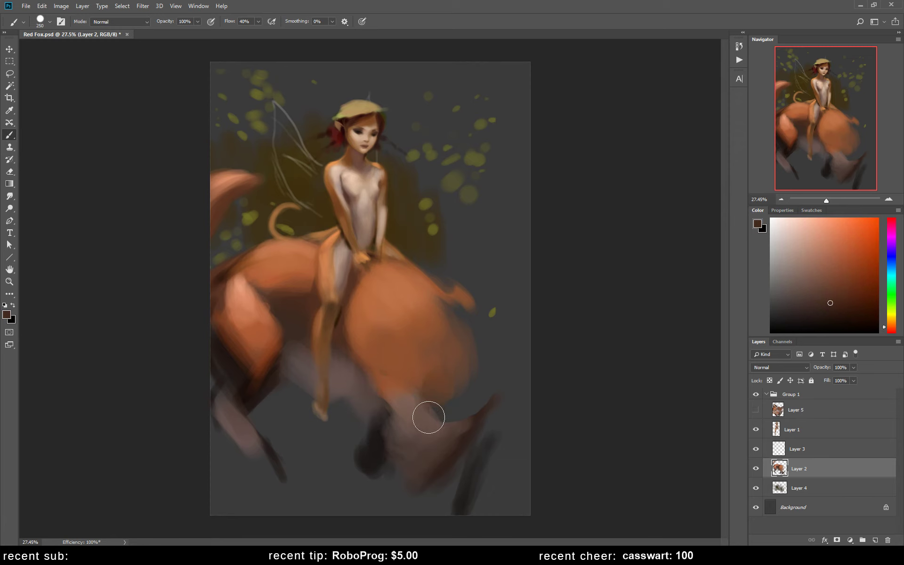
{"action": "mouse_move", "coordinate": [426, 417]}
{"action": "left_mouse_down"}
{"action": "mouse_move", "coordinate": [454, 374]}
{"action": "mouse_move", "coordinate": [423, 409]}
{"action": "left_mouse_up"}
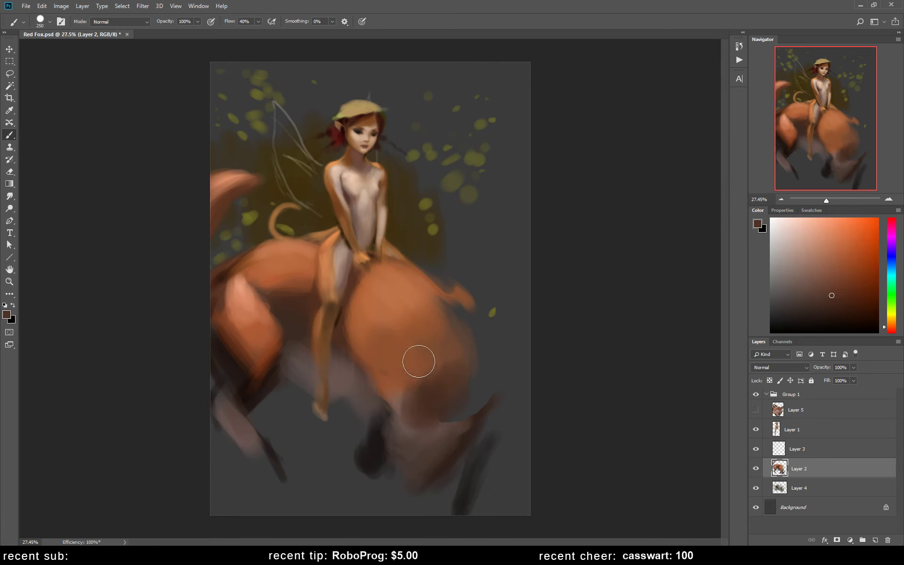
{"action": "left_click", "coordinate": [425, 362], "text": "alt"}
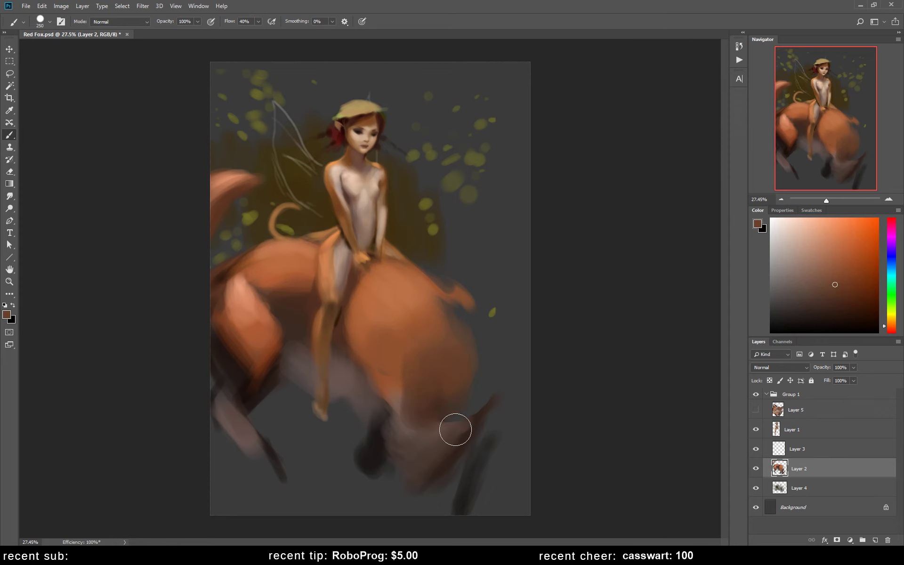
Step: Mirror the canvas, extend the belly shadow downward, and fill out the chest edge
{"action": "key", "text": "ctrl+shift+h"}
{"action": "mouse_move", "coordinate": [371, 453]}
{"action": "left_mouse_down"}
{"action": "mouse_move", "coordinate": [370, 467]}
{"action": "mouse_move", "coordinate": [374, 426]}
{"action": "left_mouse_up"}
{"action": "left_click_drag", "start_coordinate": [339, 394], "coordinate": [383, 479]}
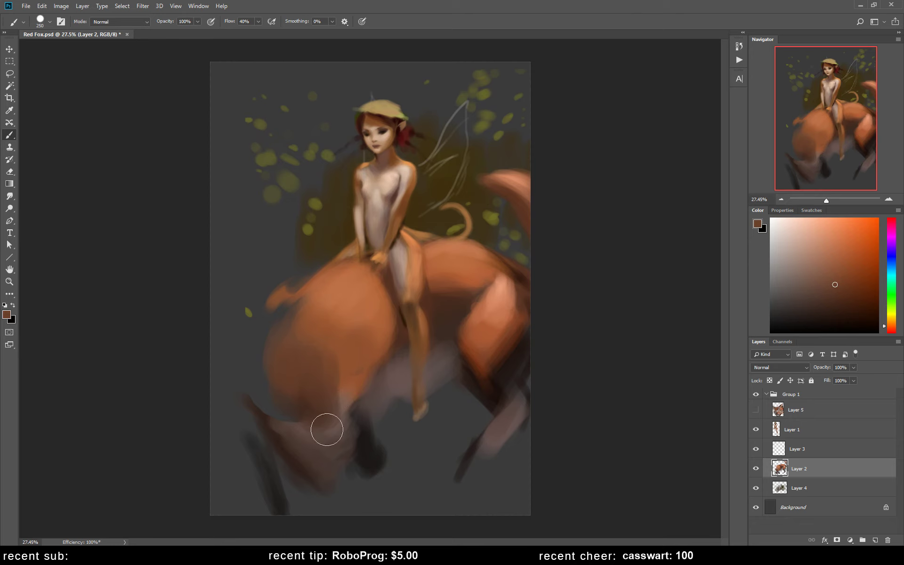
{"action": "mouse_move", "coordinate": [285, 385]}
{"action": "left_mouse_down"}
{"action": "mouse_move", "coordinate": [284, 416]}
{"action": "mouse_move", "coordinate": [275, 341]}
{"action": "mouse_move", "coordinate": [270, 367]}
{"action": "left_mouse_up"}
{"action": "left_click", "coordinate": [322, 281], "text": "alt"}
{"action": "key", "text": "e"}
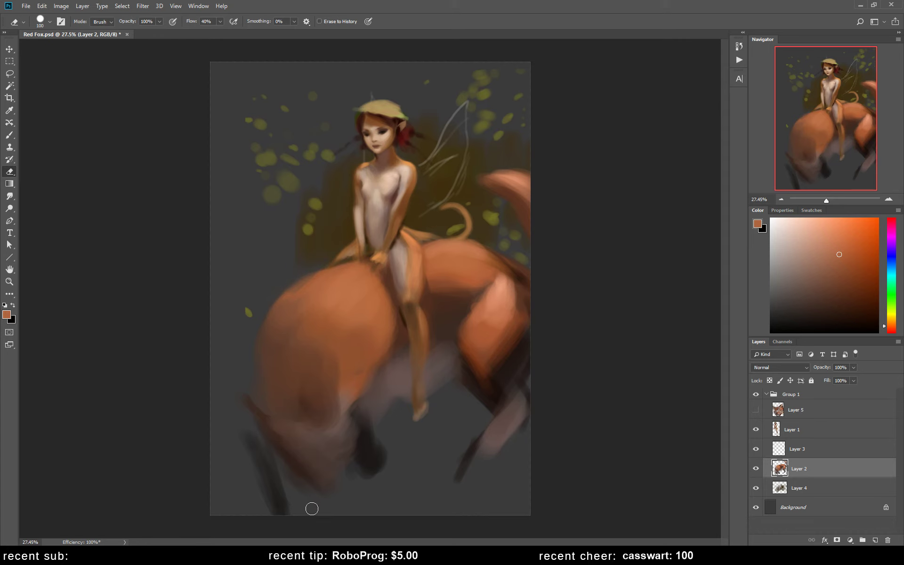
Step: Sample greyish mauve, orange-brown and darker brown colours from the fox
{"action": "key", "text": "b"}
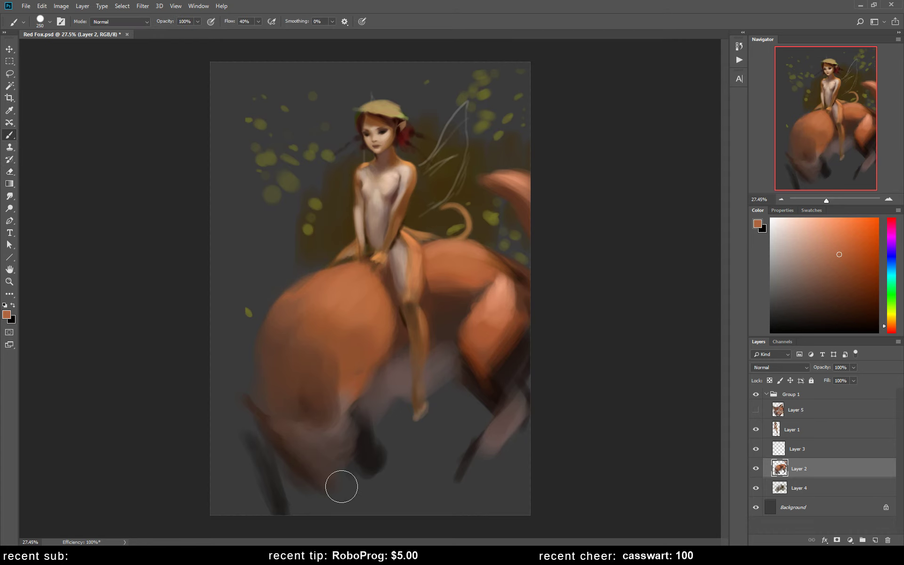
{"action": "left_click", "coordinate": [438, 371], "text": "alt"}
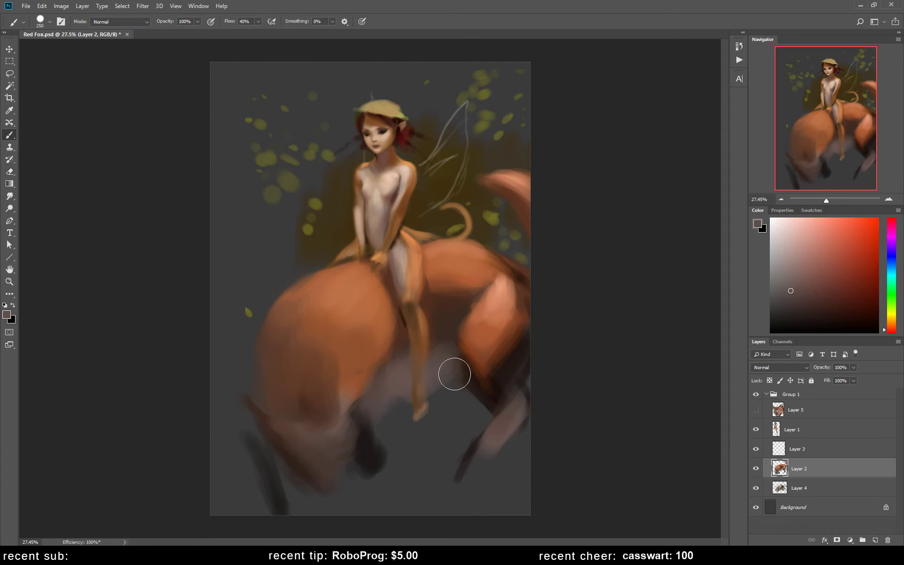
{"action": "left_click", "coordinate": [421, 346], "text": "alt"}
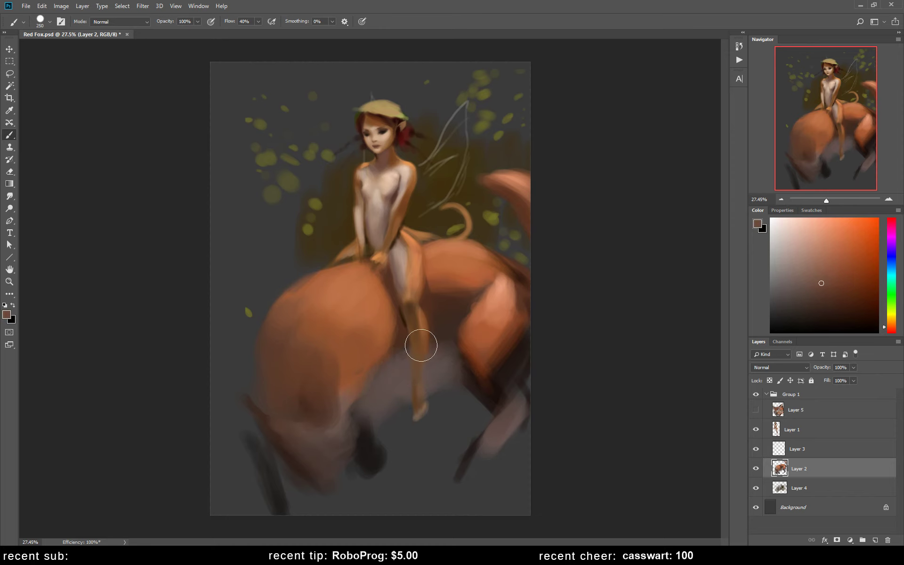
{"action": "left_click", "coordinate": [399, 337], "text": "alt"}
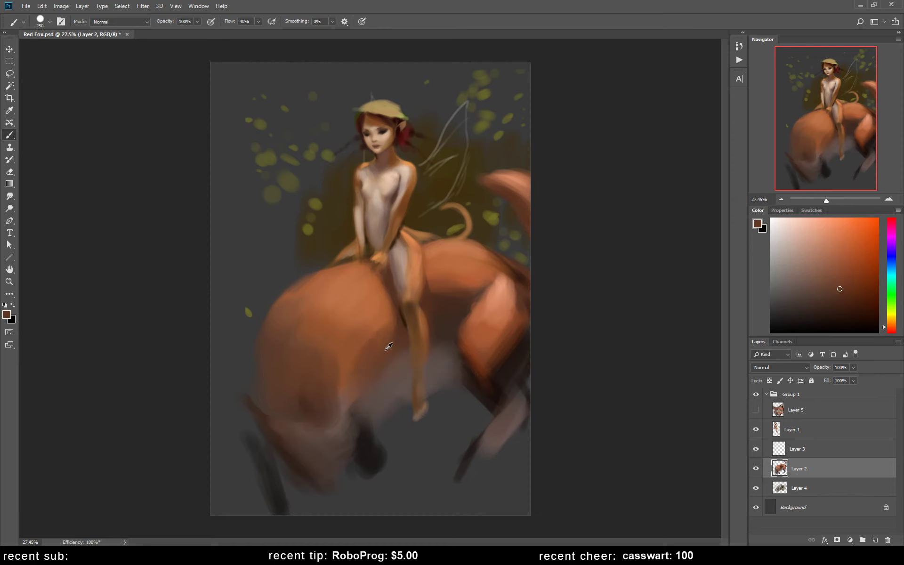
{"action": "left_click", "coordinate": [441, 312], "text": "alt"}
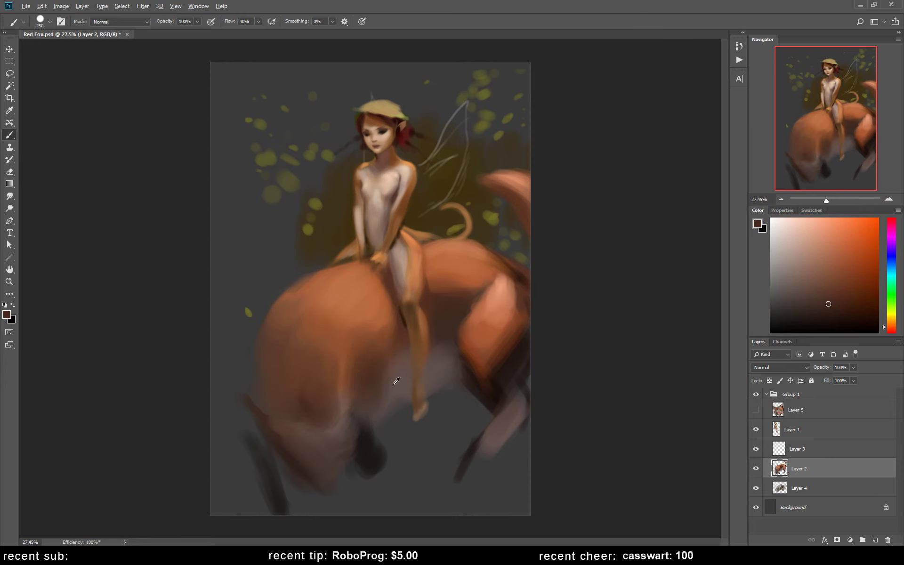
{"action": "left_click", "coordinate": [395, 384], "text": "alt"}
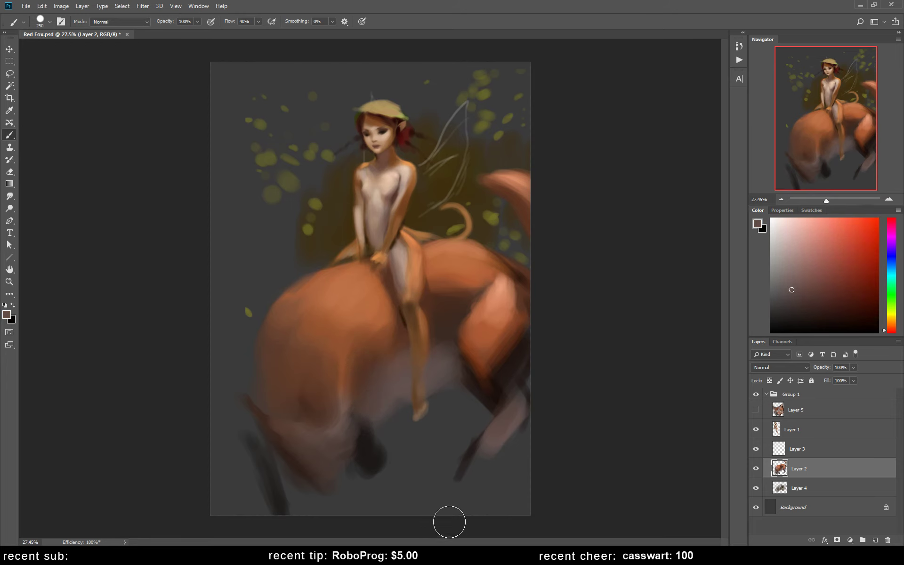
Step: Mirror the canvas, extend the fox's lower body in dark reddish-brown, and show Layer 5
{"action": "key", "text": "h"}
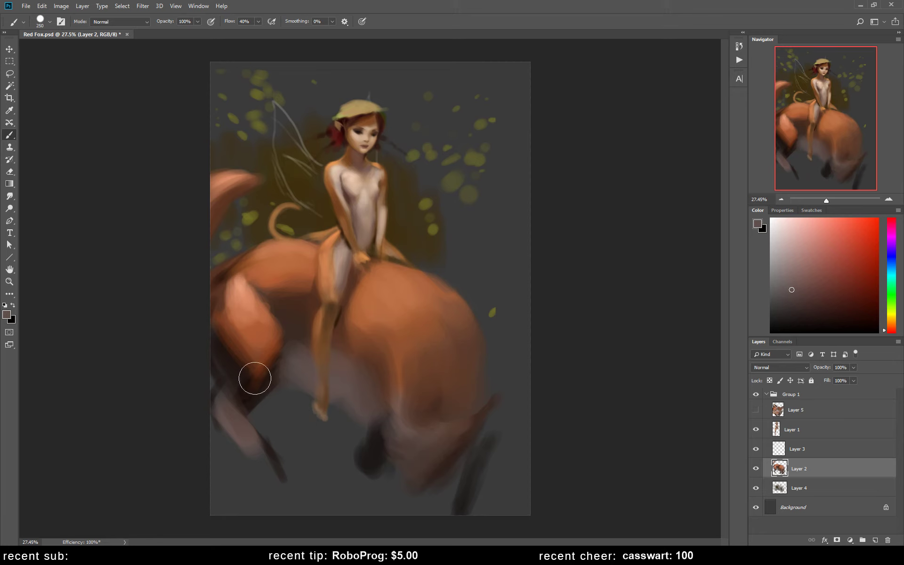
{"action": "left_click", "coordinate": [245, 352], "text": "alt"}
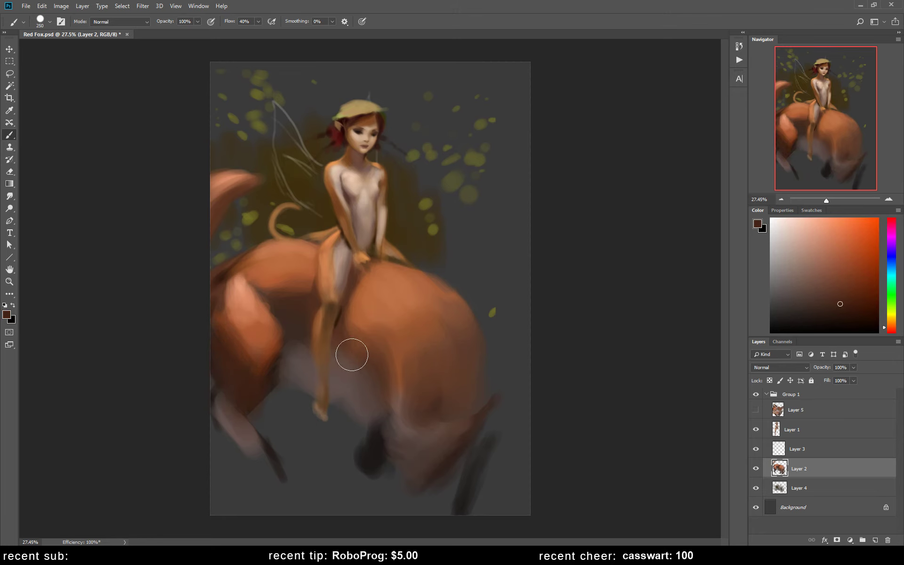
{"action": "left_click_drag", "start_coordinate": [351, 354], "coordinate": [427, 518]}
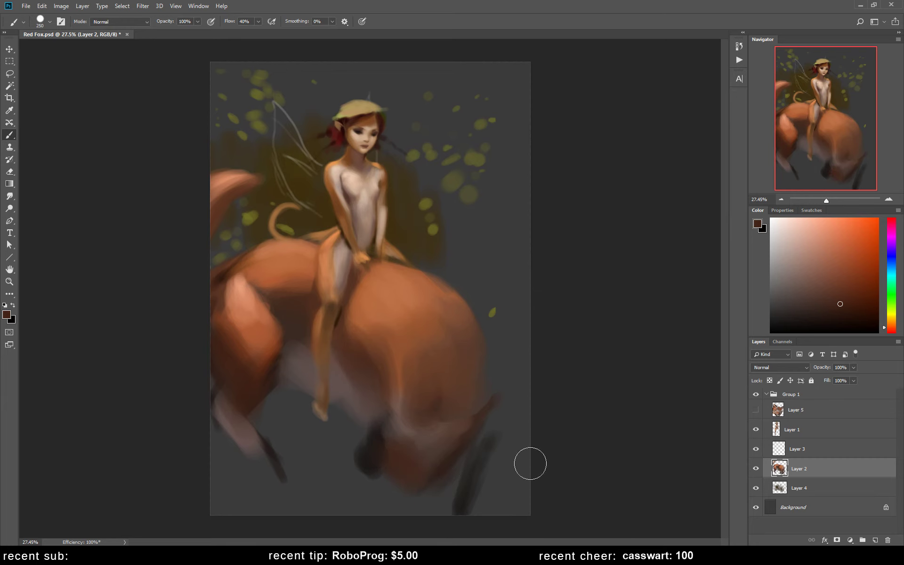
{"action": "left_click", "coordinate": [757, 410]}
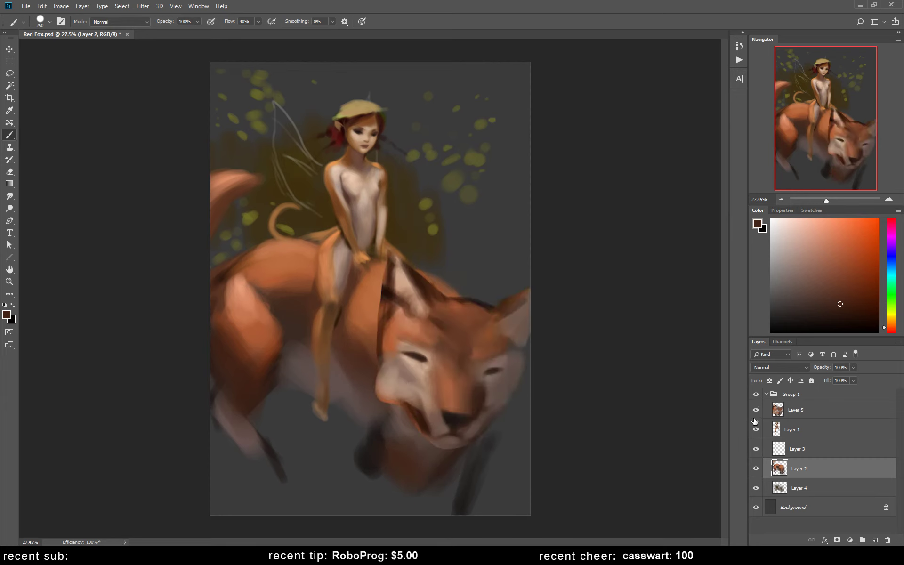
Step: Hide Layer 5 and shade the fox's belly and nose area near-black on Layer 2
{"action": "left_click", "coordinate": [787, 412]}
{"action": "left_click", "coordinate": [757, 411]}
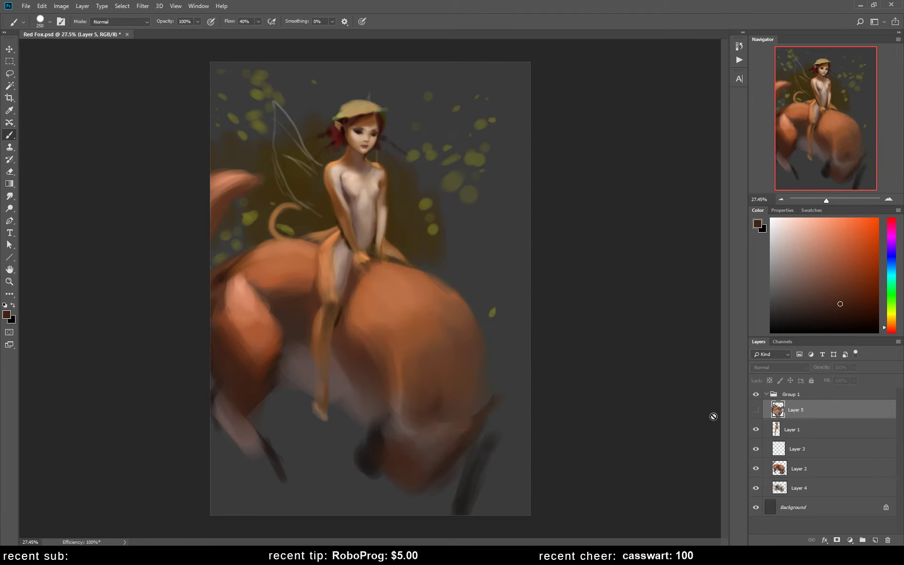
{"action": "left_click", "coordinate": [792, 473]}
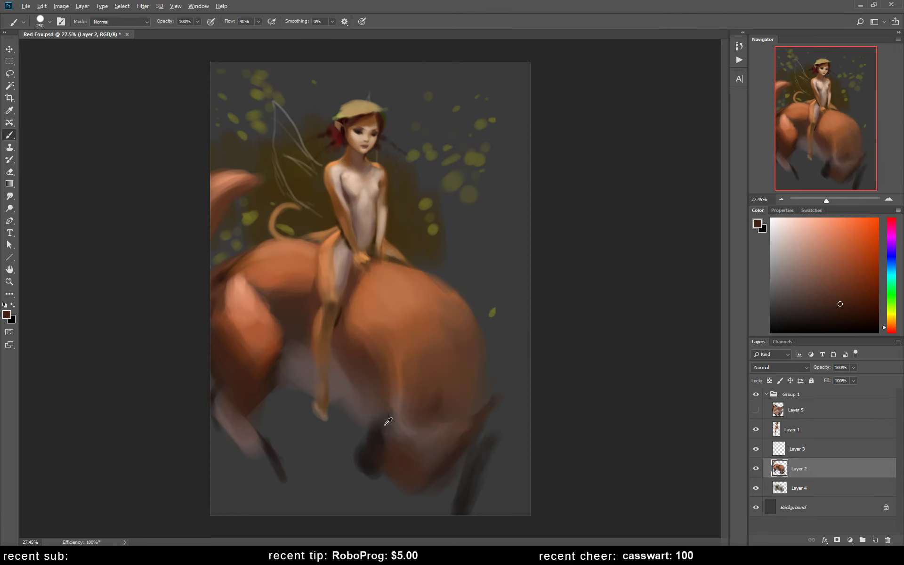
{"action": "left_click", "coordinate": [377, 446], "text": "alt"}
{"action": "mouse_move", "coordinate": [388, 400]}
{"action": "left_mouse_down"}
{"action": "mouse_move", "coordinate": [410, 424]}
{"action": "mouse_move", "coordinate": [399, 380]}
{"action": "left_mouse_up"}
{"action": "mouse_move", "coordinate": [494, 422]}
{"action": "left_mouse_down"}
{"action": "mouse_move", "coordinate": [480, 404]}
{"action": "mouse_move", "coordinate": [493, 391]}
{"action": "mouse_move", "coordinate": [478, 416]}
{"action": "left_mouse_up"}
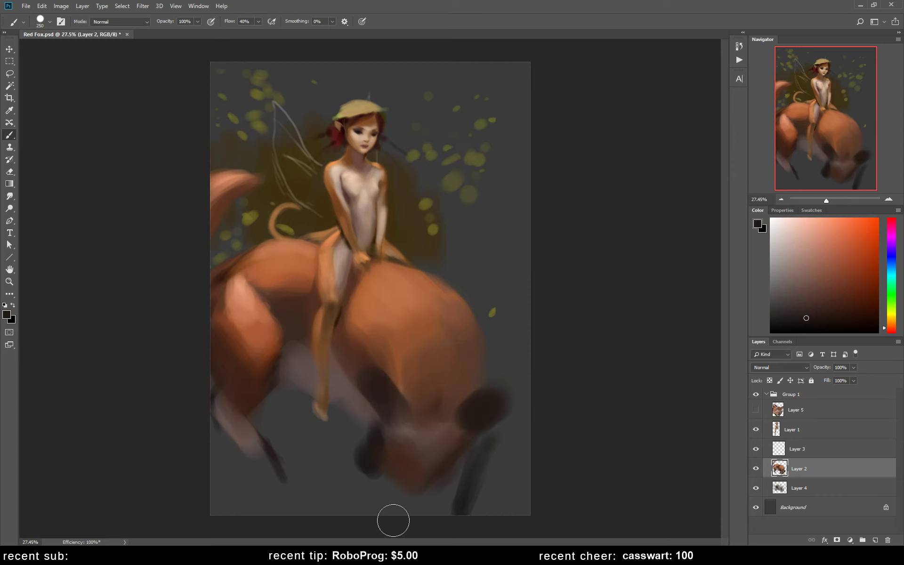
Step: Paint reddish-brown around the bottom of the snout and repaint the lower-left leg darker
{"action": "left_click", "coordinate": [356, 359], "text": "alt"}
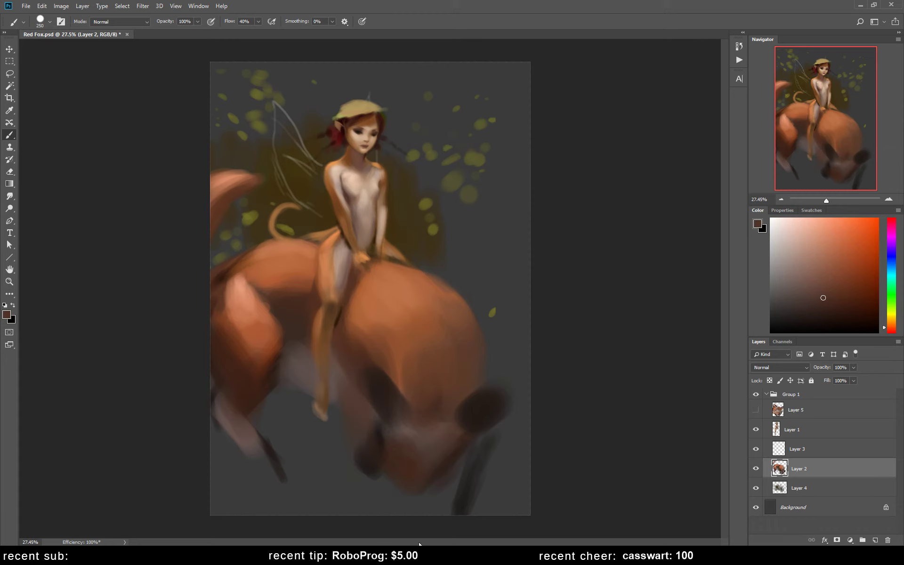
{"action": "left_click", "coordinate": [404, 459], "text": "alt"}
{"action": "mouse_move", "coordinate": [383, 468]}
{"action": "left_mouse_down"}
{"action": "mouse_move", "coordinate": [377, 478]}
{"action": "mouse_move", "coordinate": [462, 476]}
{"action": "left_mouse_up"}
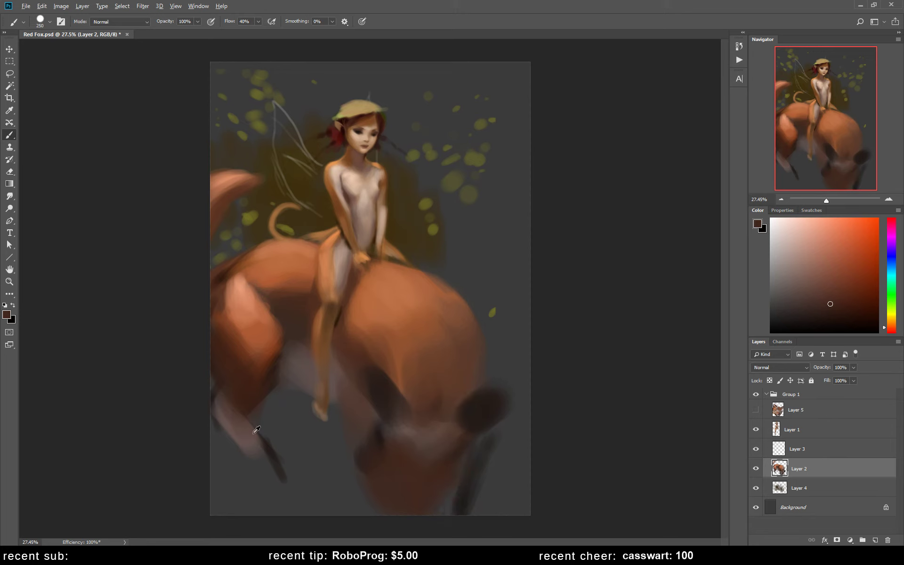
{"action": "left_click", "coordinate": [335, 376], "text": "alt"}
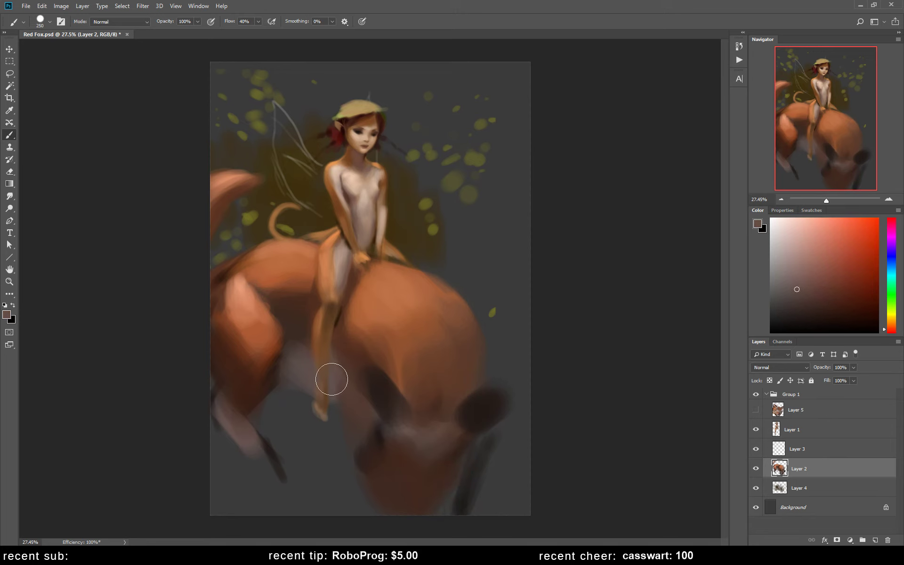
{"action": "left_click", "coordinate": [277, 367], "text": "alt"}
{"action": "mouse_move", "coordinate": [252, 448]}
{"action": "left_mouse_down"}
{"action": "mouse_move", "coordinate": [248, 474]}
{"action": "mouse_move", "coordinate": [232, 430]}
{"action": "mouse_move", "coordinate": [261, 497]}
{"action": "left_mouse_up"}
Step: Erase stray dark leg strokes and paint a new dark leg shape under the fox
{"action": "key", "text": "e"}
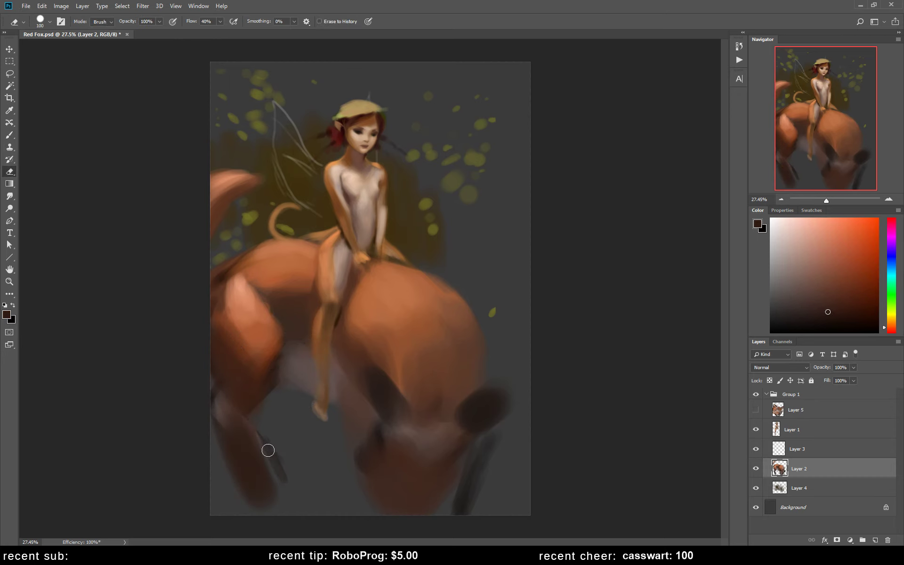
{"action": "left_click_drag", "start_coordinate": [263, 471], "coordinate": [290, 489]}
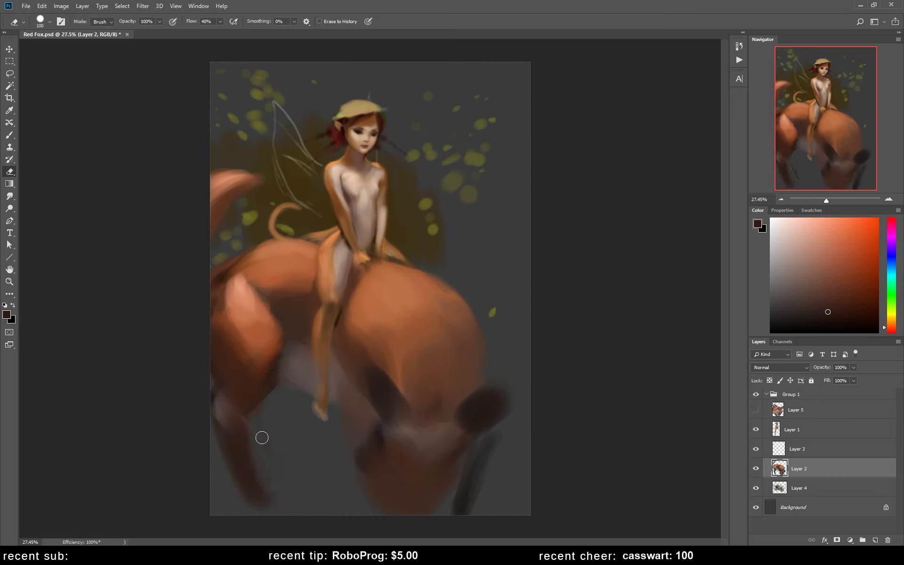
{"action": "key", "text": "b"}
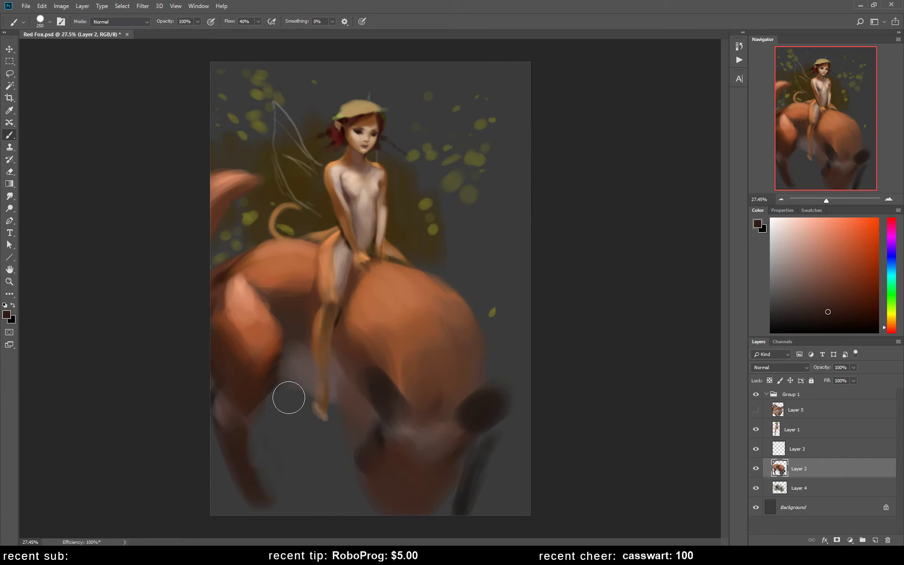
{"action": "mouse_move", "coordinate": [288, 397]}
{"action": "left_mouse_down"}
{"action": "mouse_move", "coordinate": [283, 414]}
{"action": "mouse_move", "coordinate": [292, 448]}
{"action": "left_mouse_up"}
{"action": "key", "text": "e"}
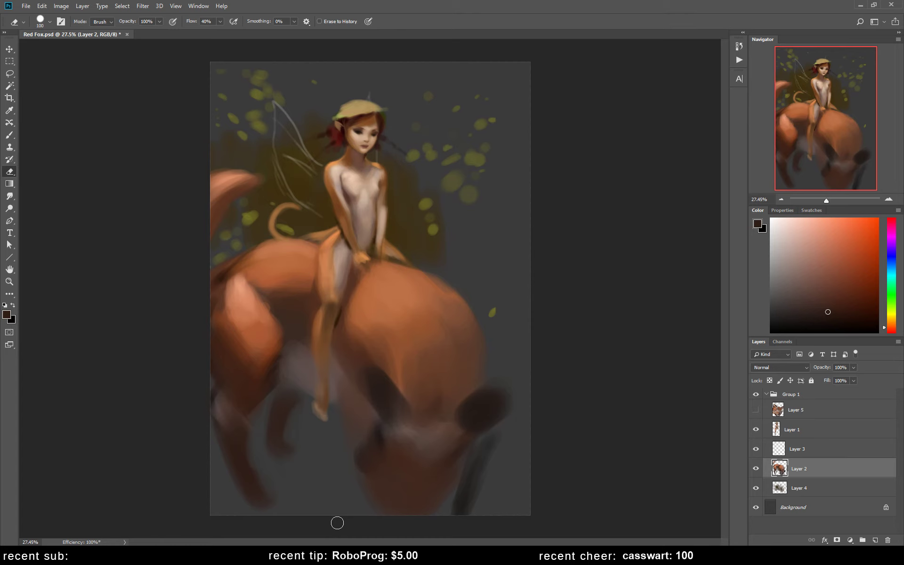
Step: Flip the canvas horizontally and sample reddish-brown and darker fur tones from the fox
{"action": "key", "text": "ctrl+shift+h"}
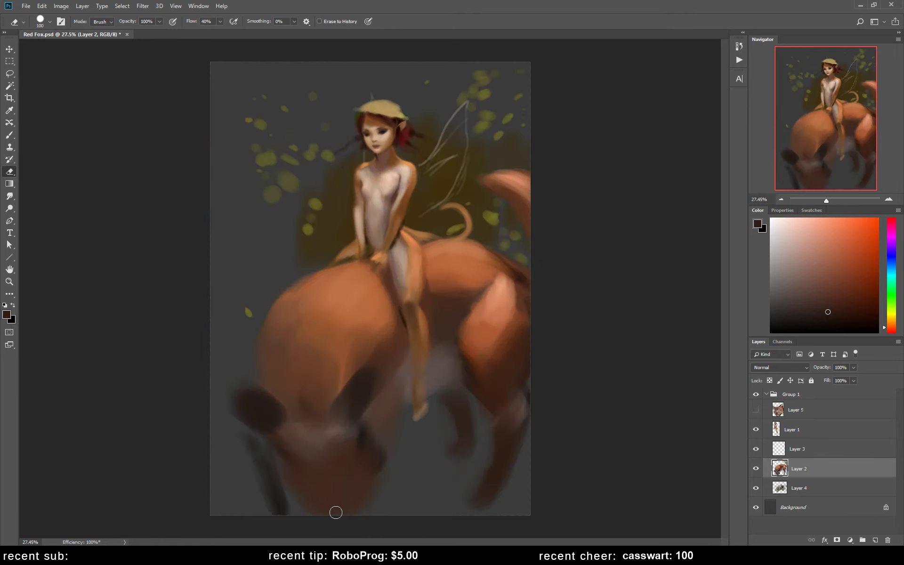
{"action": "key", "text": "b"}
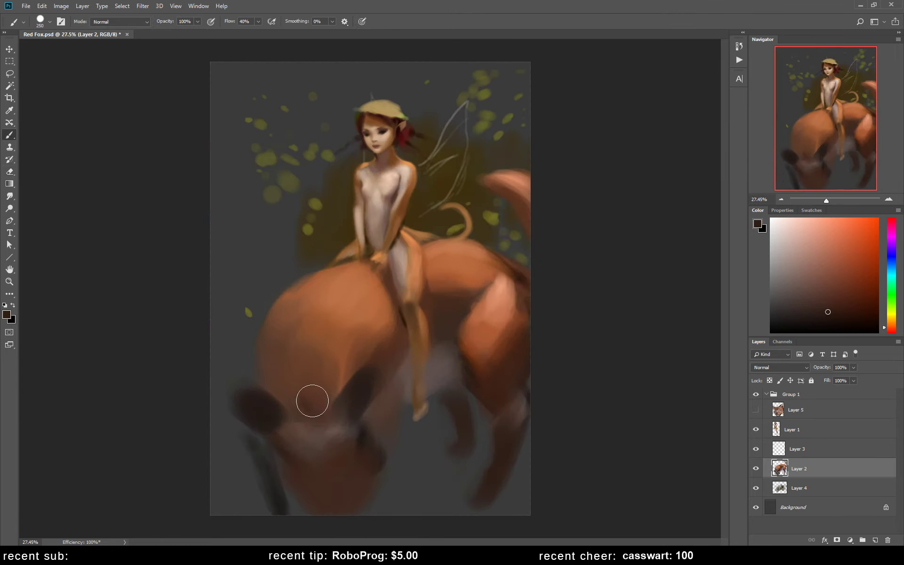
{"action": "left_click", "coordinate": [452, 283], "text": "alt"}
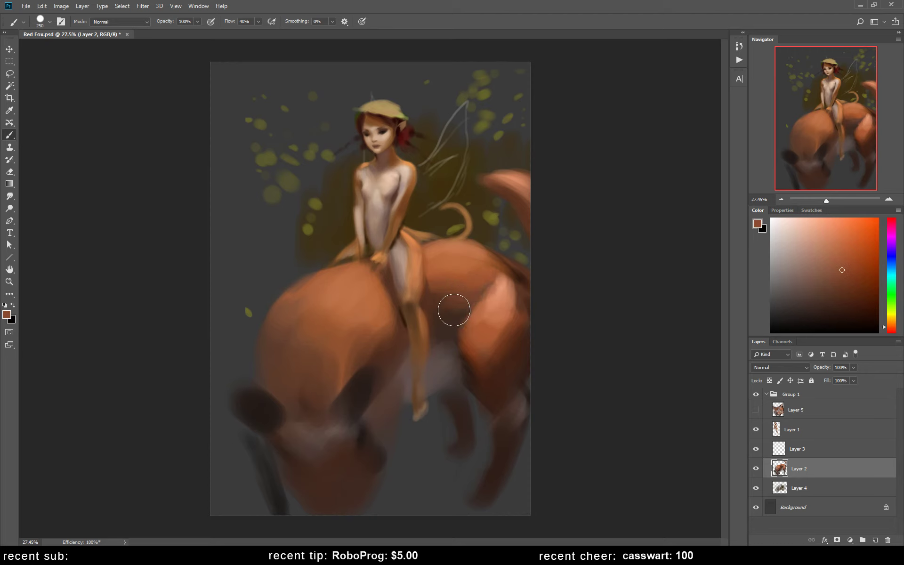
{"action": "left_click", "coordinate": [466, 282], "text": "alt"}
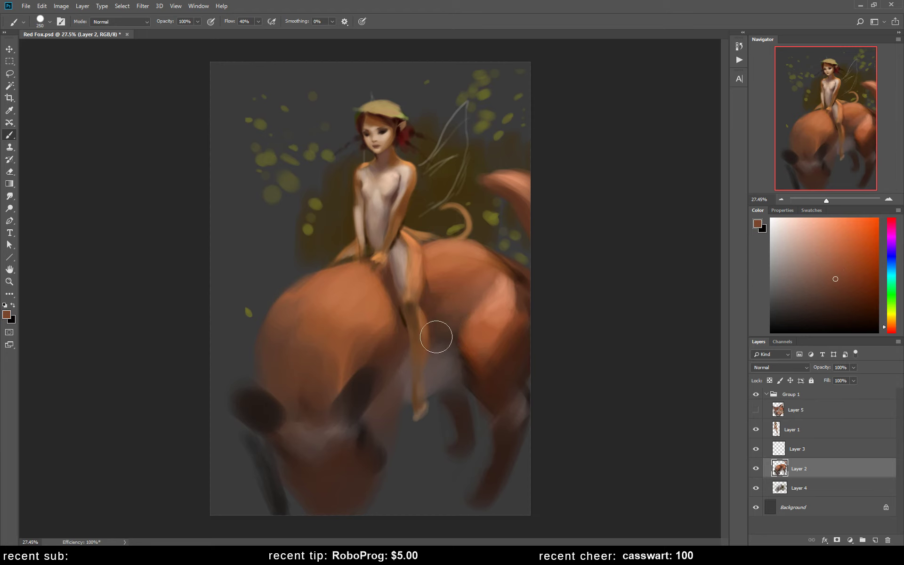
{"action": "left_click", "coordinate": [466, 327], "text": "alt"}
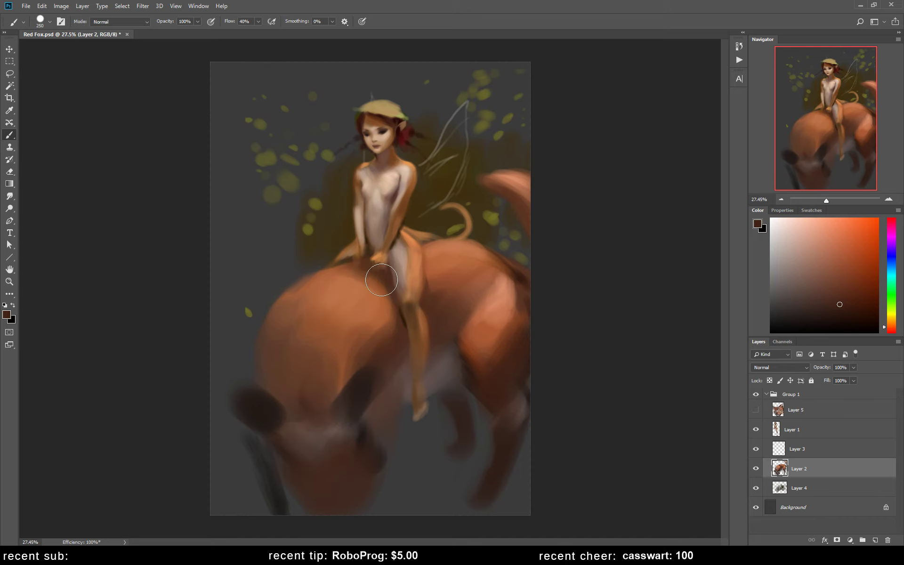
{"action": "left_click", "coordinate": [367, 284], "text": "alt"}
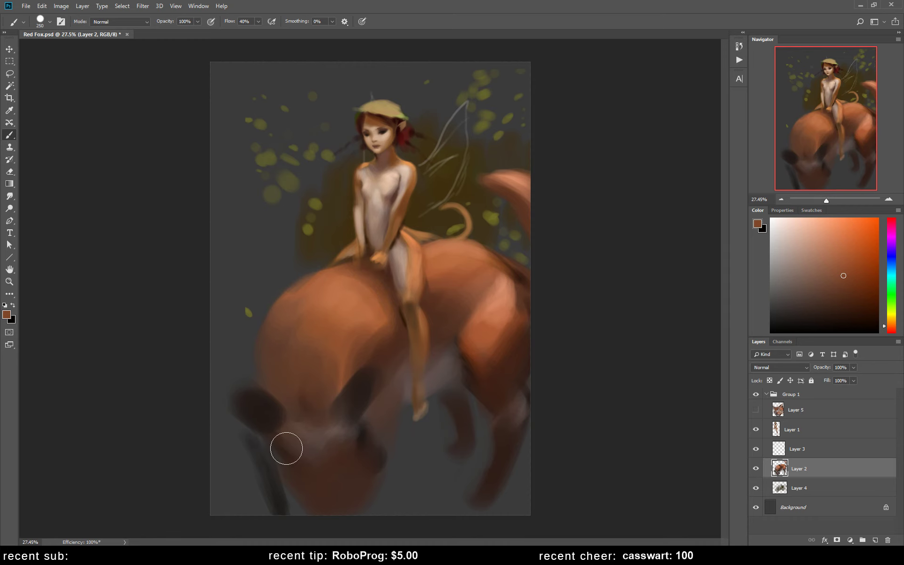
{"action": "left_click", "coordinate": [493, 346], "text": "alt"}
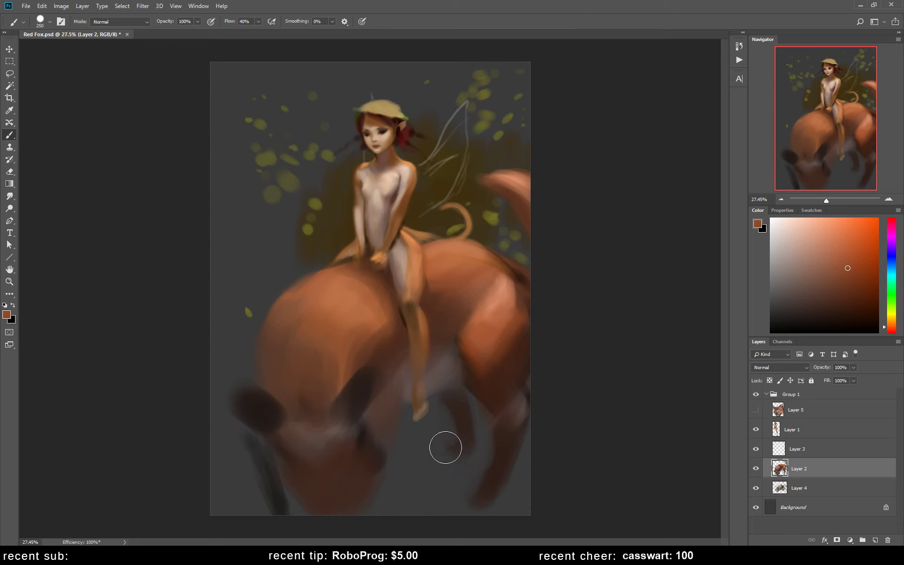
Step: Paint a dark leg stroke near the canvas bottom, then flip the canvas back
{"action": "key", "text": "e"}
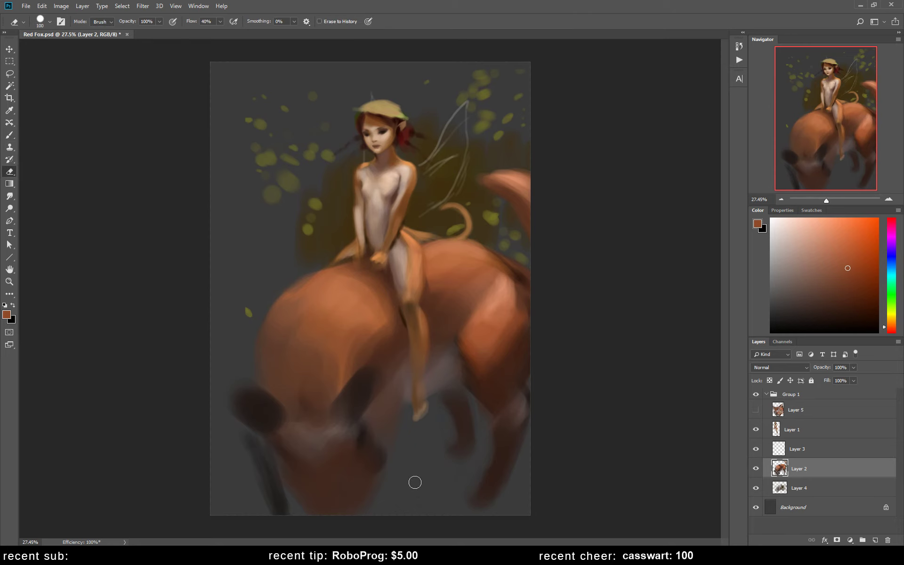
{"action": "key", "text": "b"}
{"action": "left_click", "coordinate": [266, 448], "text": "alt"}
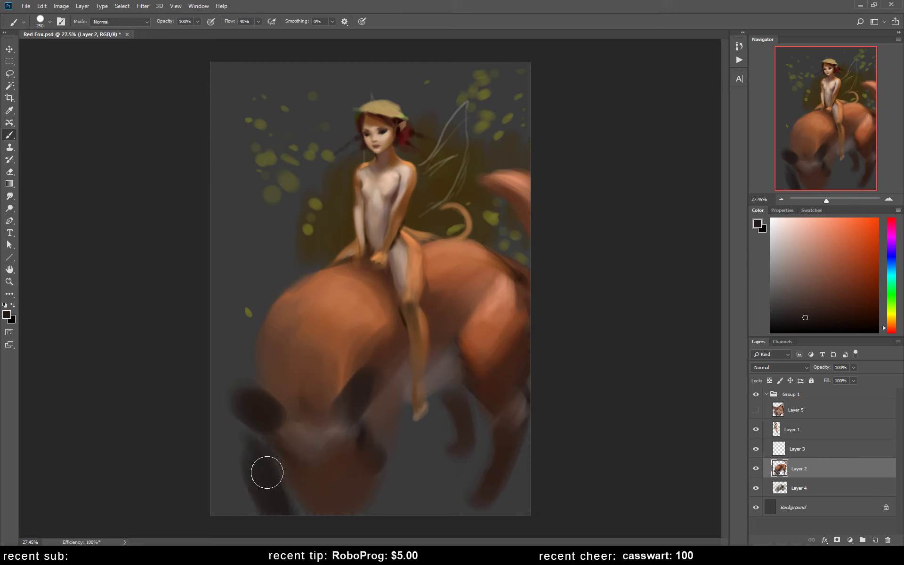
{"action": "key", "text": "e"}
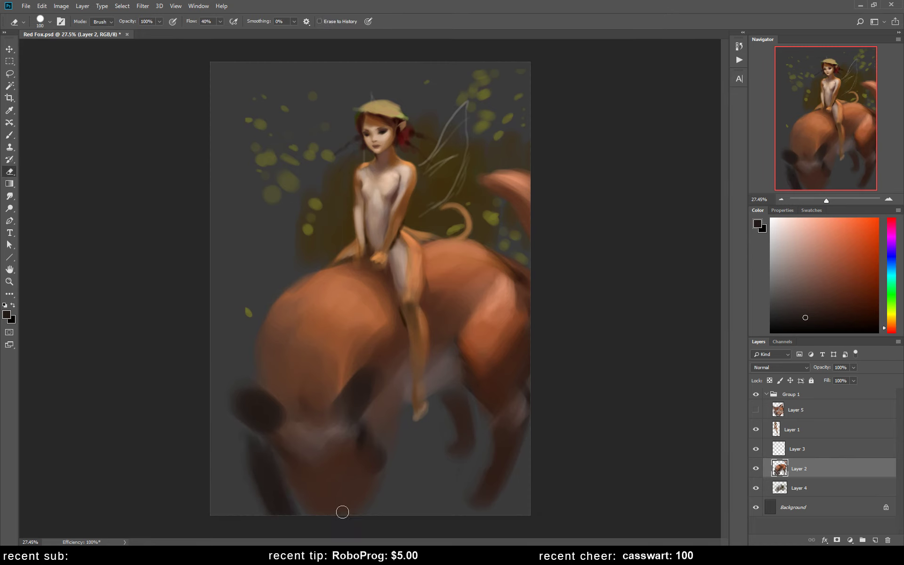
{"action": "key", "text": "b"}
{"action": "mouse_move", "coordinate": [414, 510]}
{"action": "left_mouse_down"}
{"action": "mouse_move", "coordinate": [409, 504]}
{"action": "mouse_move", "coordinate": [423, 520]}
{"action": "mouse_move", "coordinate": [494, 486]}
{"action": "mouse_move", "coordinate": [486, 471]}
{"action": "left_mouse_up"}
{"action": "key", "text": "e"}
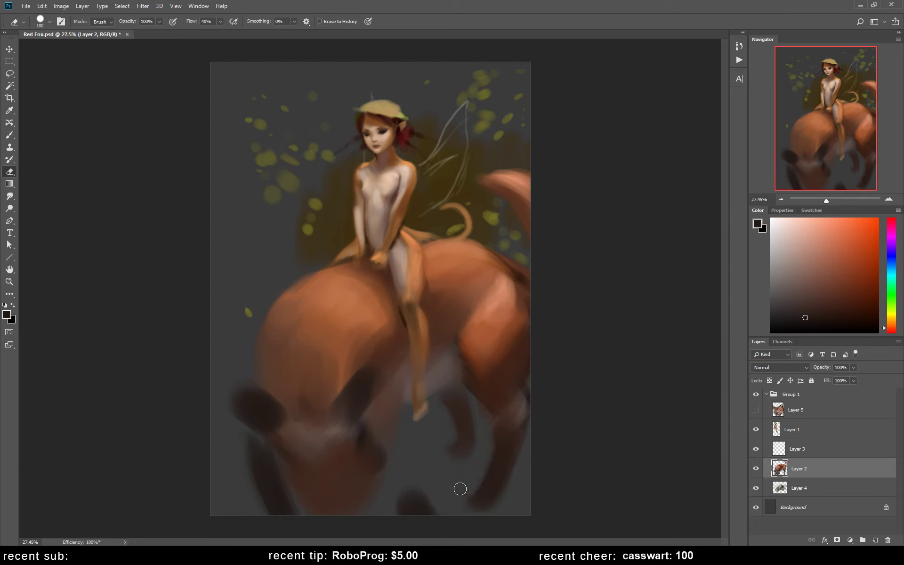
{"action": "key", "text": "ctrl+shift+h"}
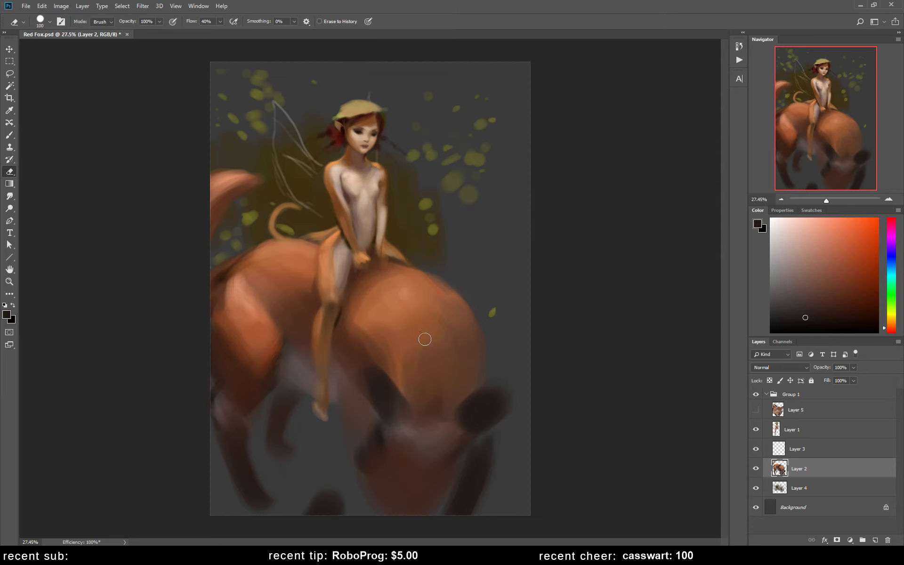
Step: Sample orange-brown and dark red-brown colours from the fox with the Brush
{"action": "key", "text": "b"}
{"action": "left_click", "coordinate": [405, 293], "text": "alt"}
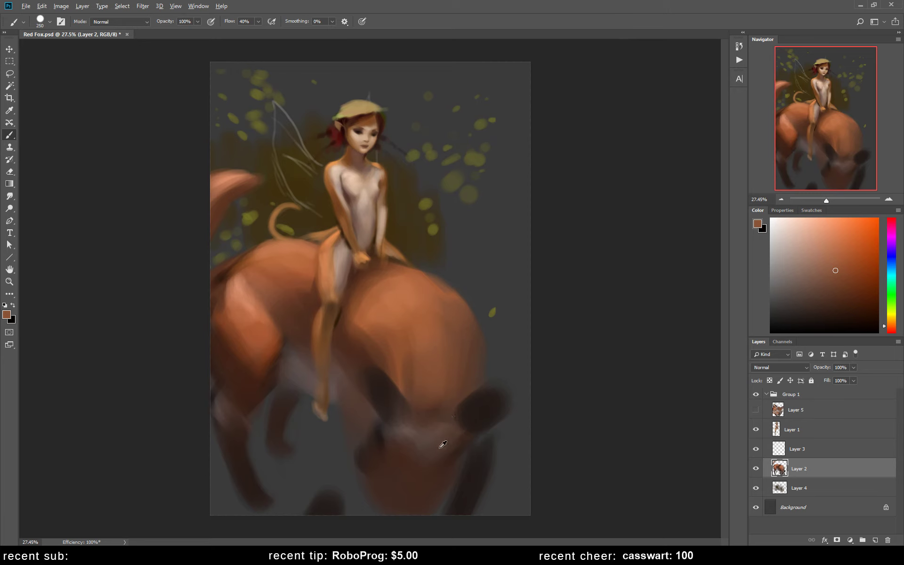
{"action": "left_click", "coordinate": [421, 484], "text": "alt"}
{"action": "left_click", "coordinate": [451, 367], "text": "alt"}
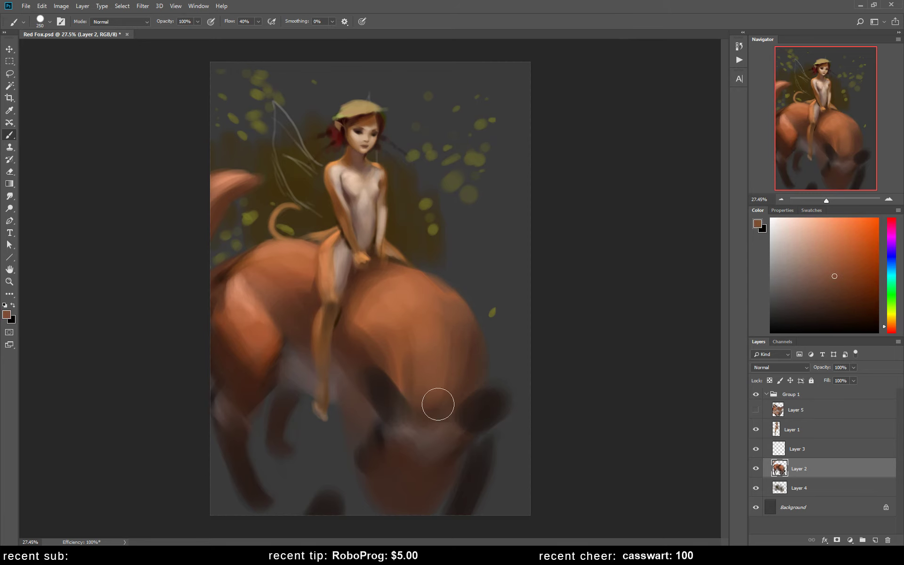
{"action": "left_click", "coordinate": [469, 354], "text": "alt"}
Step: Move Group 1, the fairy and fox, slightly upward
{"action": "key", "text": "v"}
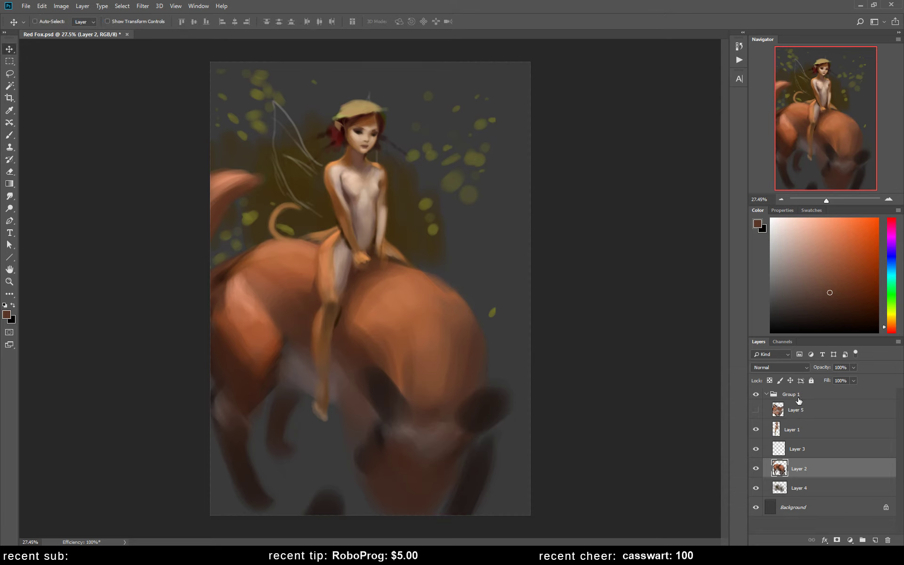
{"action": "left_click", "coordinate": [799, 398]}
{"action": "left_click_drag", "start_coordinate": [463, 298], "coordinate": [458, 281]}
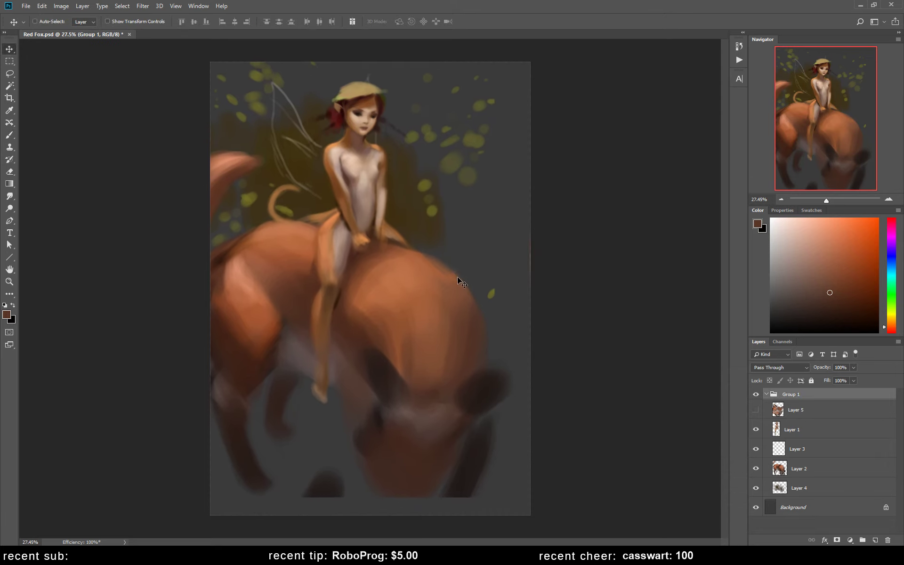
Step: Make Layer 2 active, sample a darker red and shrink the brush
{"action": "key", "text": "b"}
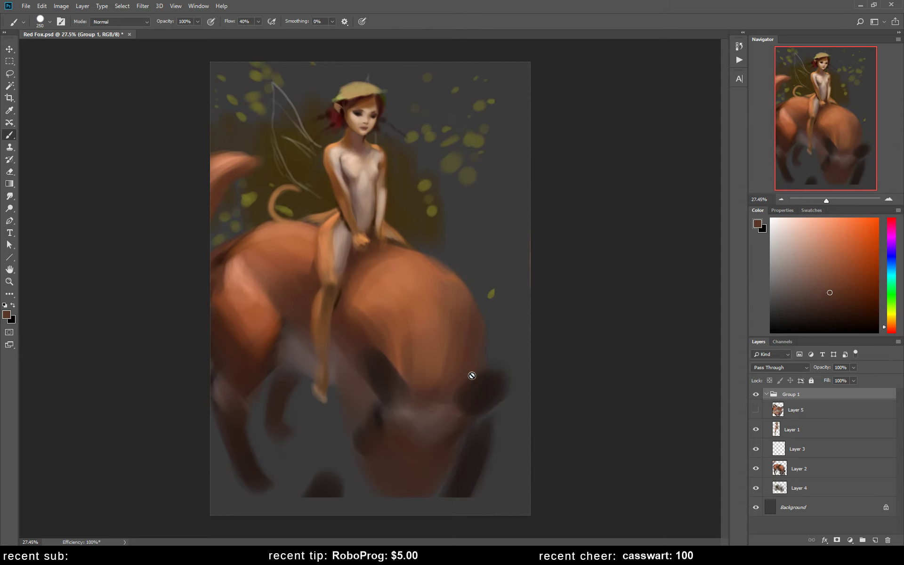
{"action": "left_click", "coordinate": [809, 434]}
{"action": "left_click", "coordinate": [811, 469]}
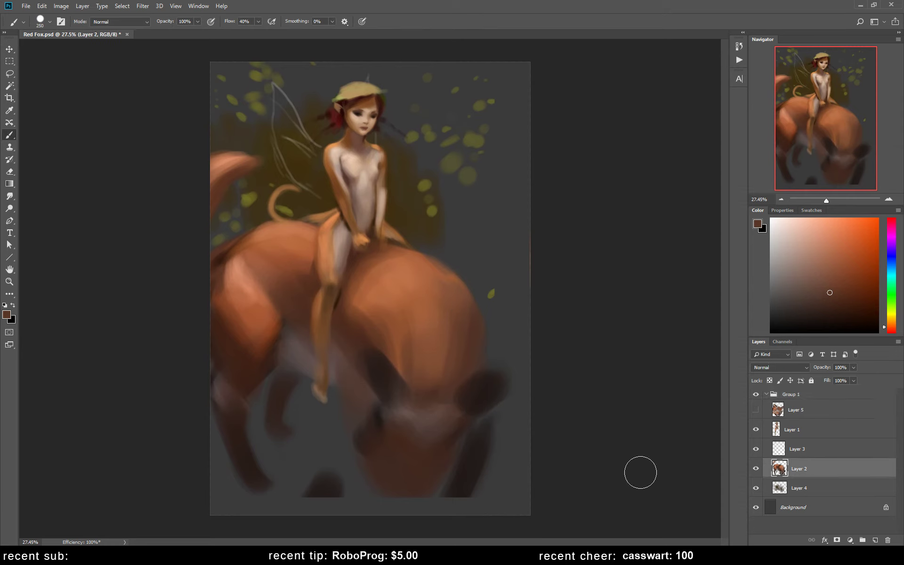
{"action": "left_click", "coordinate": [418, 418], "text": "alt"}
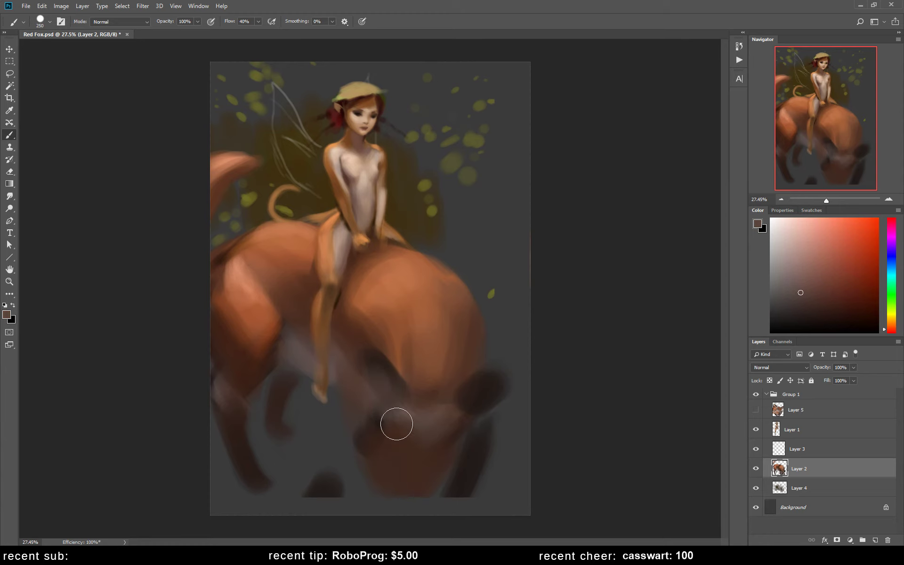
{"action": "key", "text": "bracketleft"}
{"action": "key", "text": "bracketleft"}
{"action": "key", "text": "bracketleft"}
Step: Paint a dark stroke on the fox's muzzle, then undo it
{"action": "left_click", "coordinate": [397, 379], "text": "alt"}
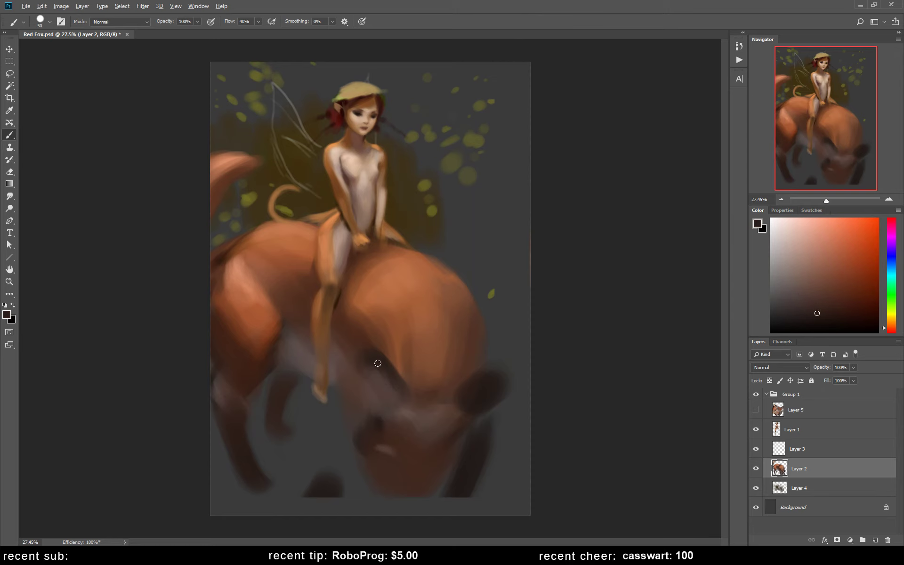
{"action": "left_click_drag", "start_coordinate": [379, 447], "coordinate": [397, 456]}
{"action": "key", "text": "ctrl+z"}
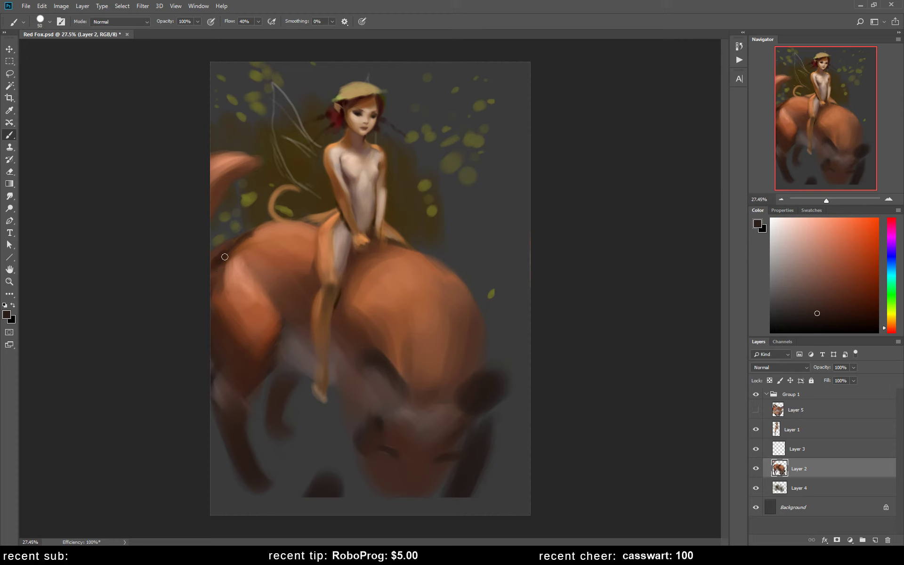
Step: Lighten the fox's back with soft orange and touch up its left back edge
{"action": "left_click", "coordinate": [247, 238], "text": "alt"}
{"action": "left_click", "coordinate": [249, 237], "text": "alt"}
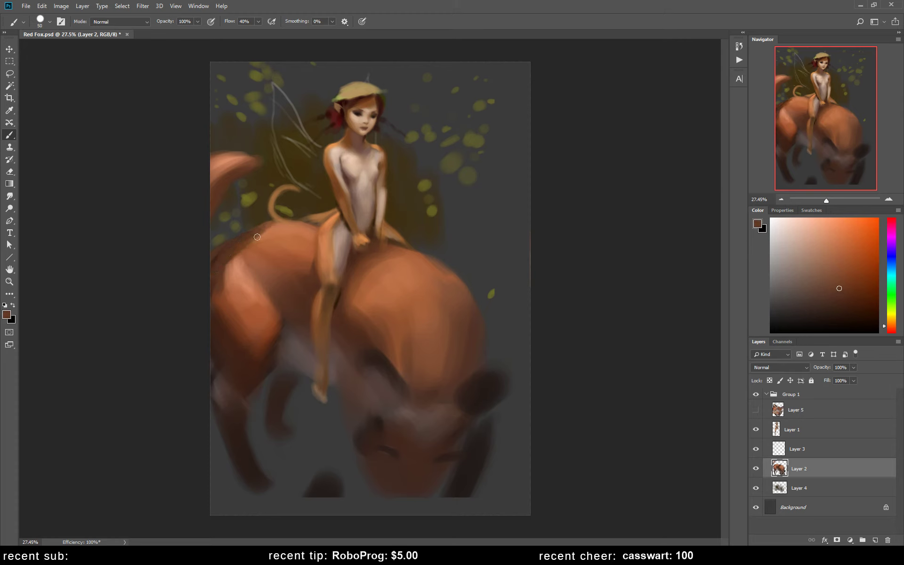
{"action": "left_click", "coordinate": [261, 236], "text": "alt"}
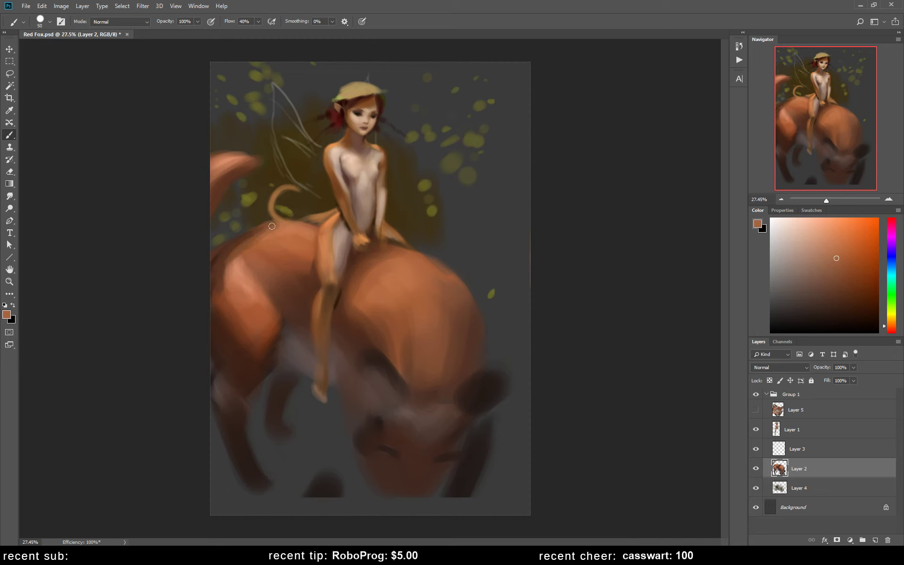
{"action": "left_click_drag", "start_coordinate": [271, 227], "coordinate": [253, 246]}
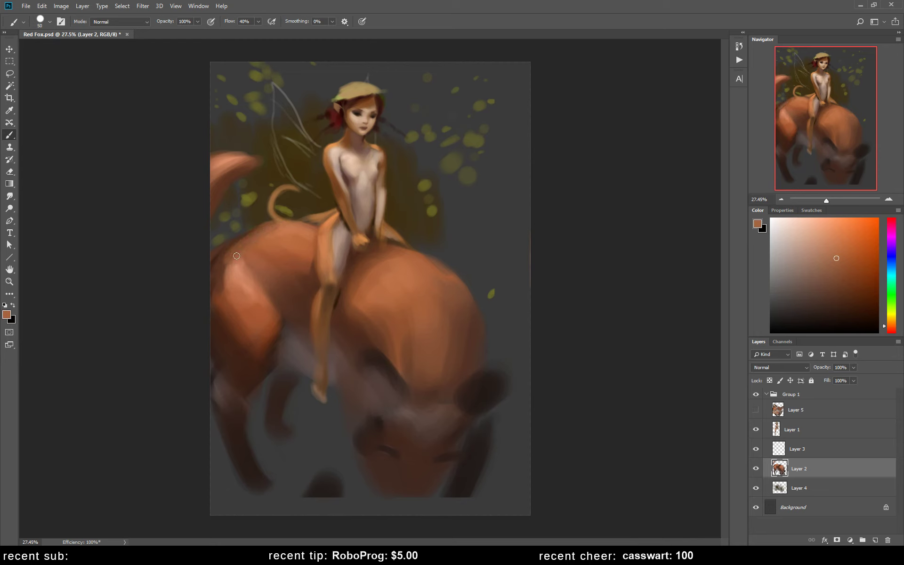
{"action": "left_click", "coordinate": [264, 225], "text": "alt"}
{"action": "left_click", "coordinate": [254, 230], "text": "alt"}
{"action": "left_click_drag", "start_coordinate": [217, 269], "coordinate": [214, 258]}
Step: Sample a dark brown and zoom out to see the whole painting
{"action": "left_click", "coordinate": [456, 461], "text": "alt"}
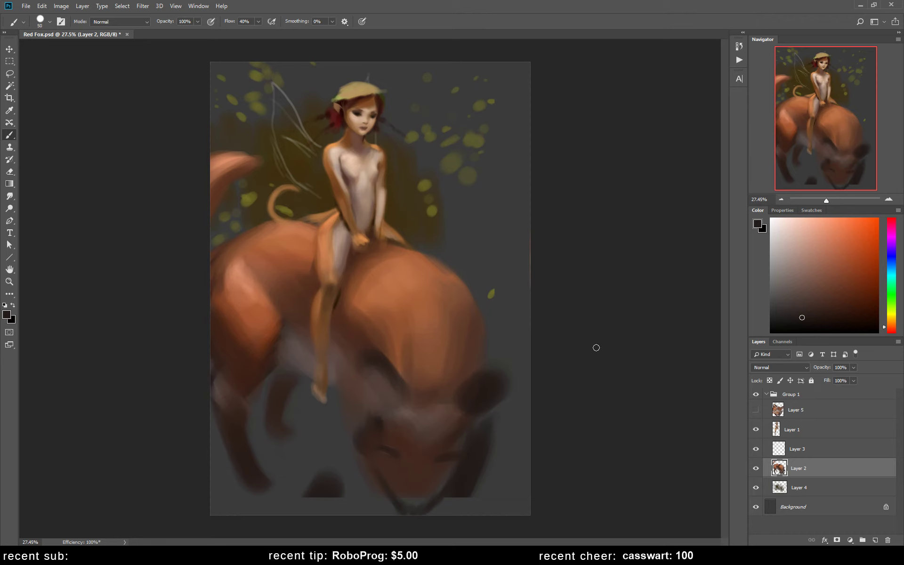
{"action": "key", "text": "z"}
{"action": "left_click_drag", "start_coordinate": [583, 340], "coordinate": [552, 304]}
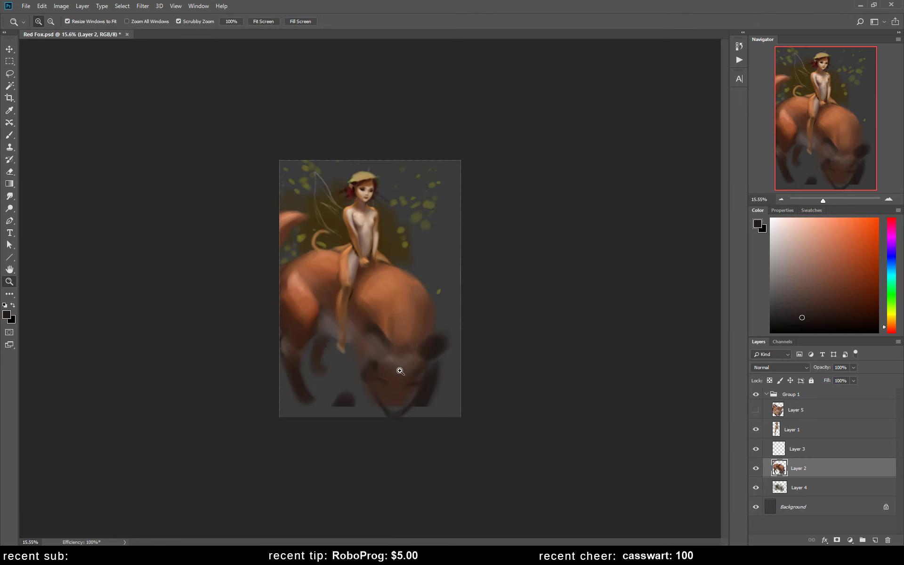
Step: Scale Group 1 down to about 92% with Free Transform
{"action": "key", "text": "ctrl+t"}
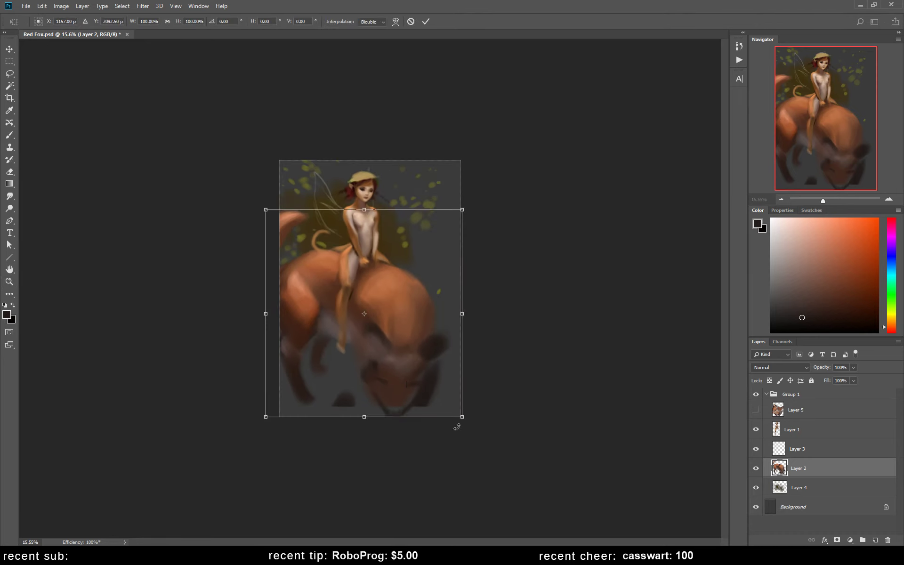
{"action": "key", "text": "Escape"}
{"action": "left_click", "coordinate": [795, 396]}
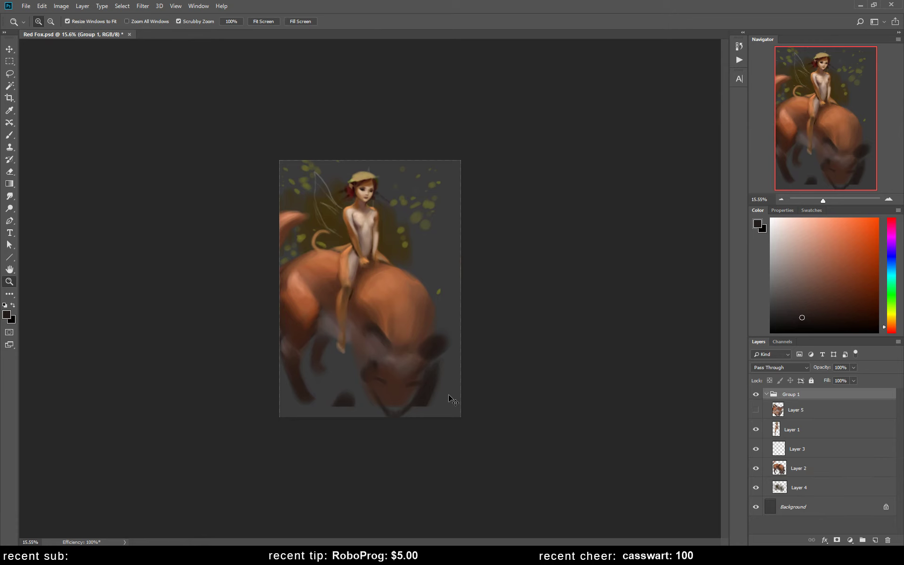
{"action": "key", "text": "ctrl+t"}
{"action": "mouse_move", "coordinate": [463, 419]}
{"action": "left_mouse_down"}
{"action": "mouse_move", "coordinate": [437, 394]}
{"action": "mouse_move", "coordinate": [436, 379]}
{"action": "left_mouse_up"}
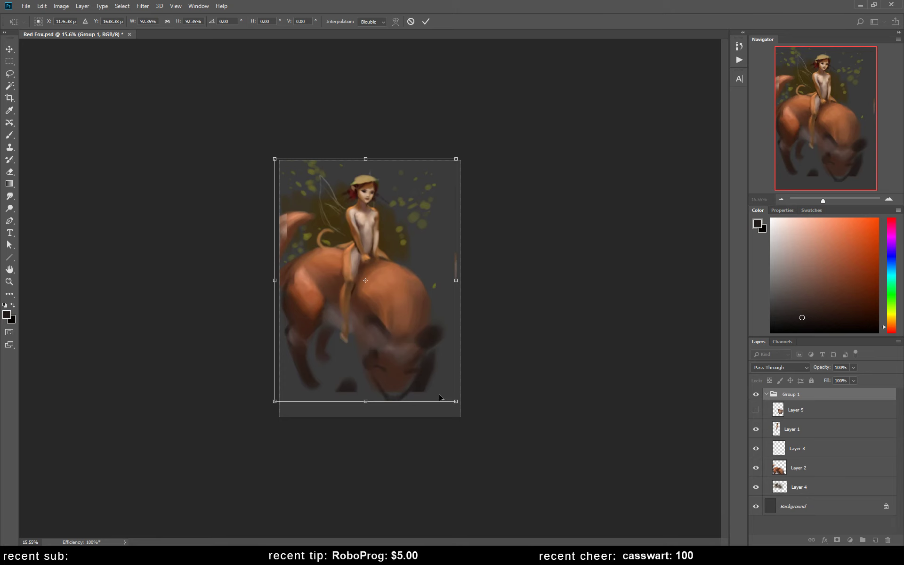
{"action": "key", "text": "Return"}
Step: Return to the Brush on Layer 2 with a sampled dark reddish-brown
{"action": "key", "text": "b"}
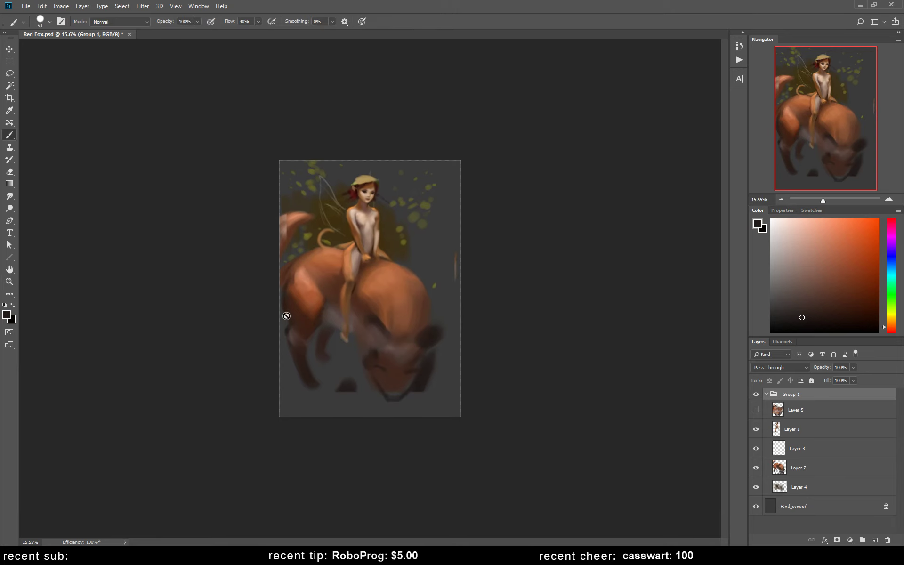
{"action": "left_click", "coordinate": [299, 311], "text": "alt"}
{"action": "left_click", "coordinate": [806, 468]}
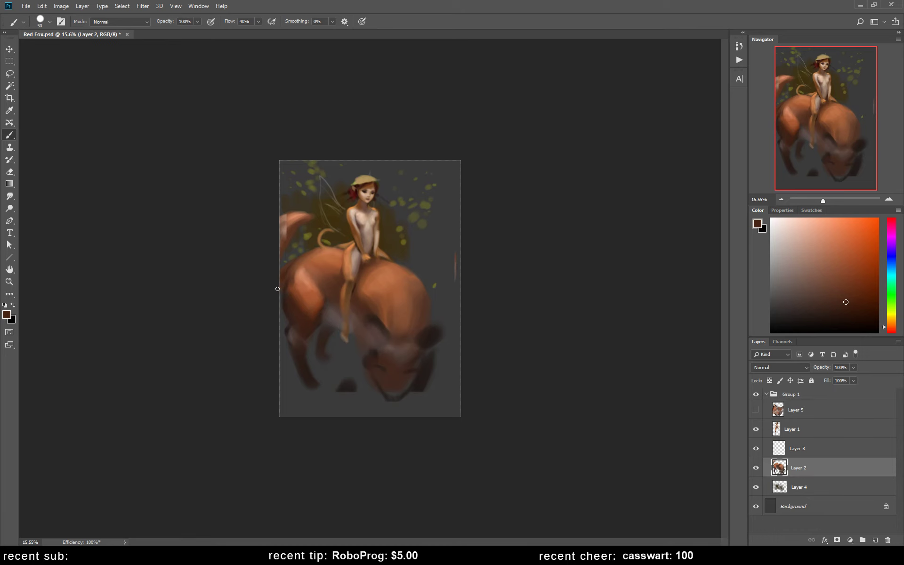
Step: Lasso the stray tail area and undo an accidental fox layer deletion
{"action": "left_click", "coordinate": [285, 287], "text": "alt"}
{"action": "key", "text": "l"}
{"action": "left_click_drag", "start_coordinate": [276, 279], "coordinate": [281, 266]}
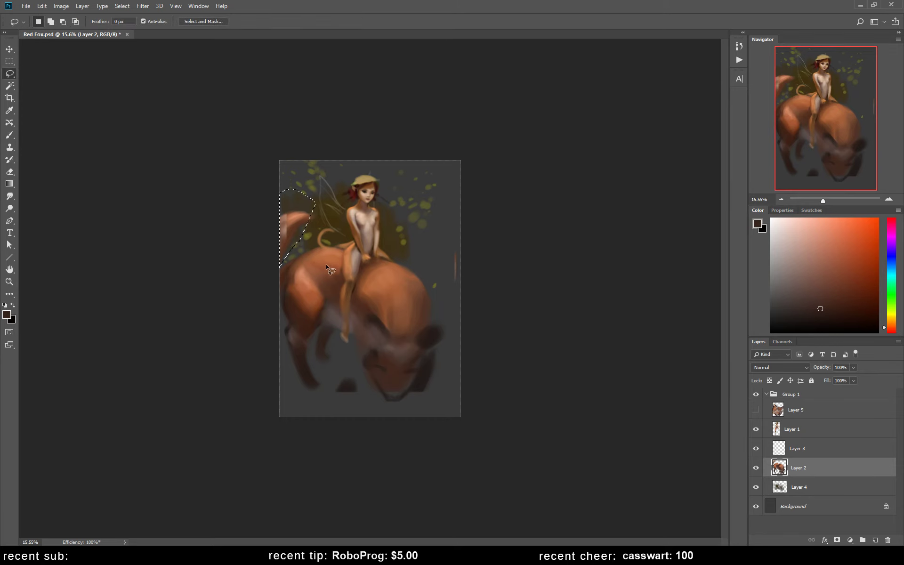
{"action": "key", "text": "ctrl+d"}
{"action": "key", "text": "Delete"}
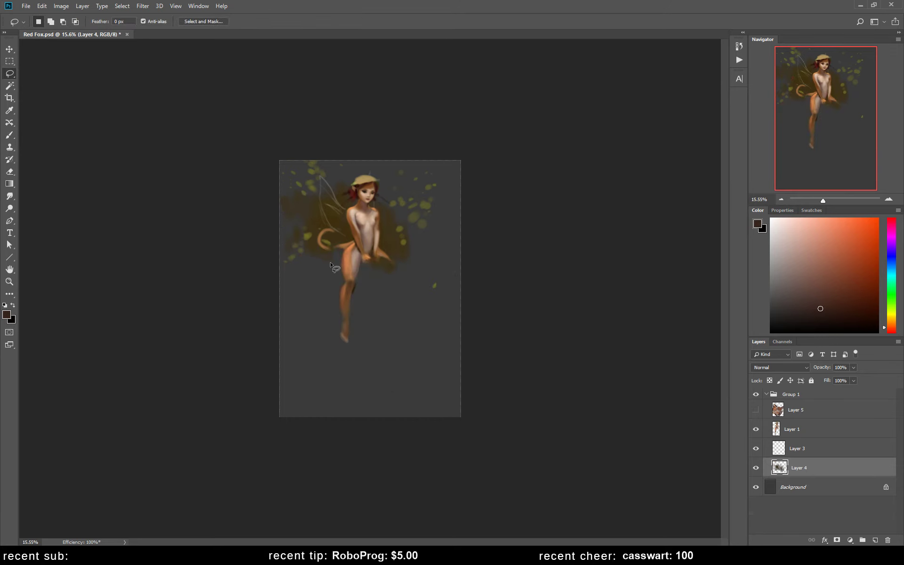
{"action": "key", "text": "ctrl+z"}
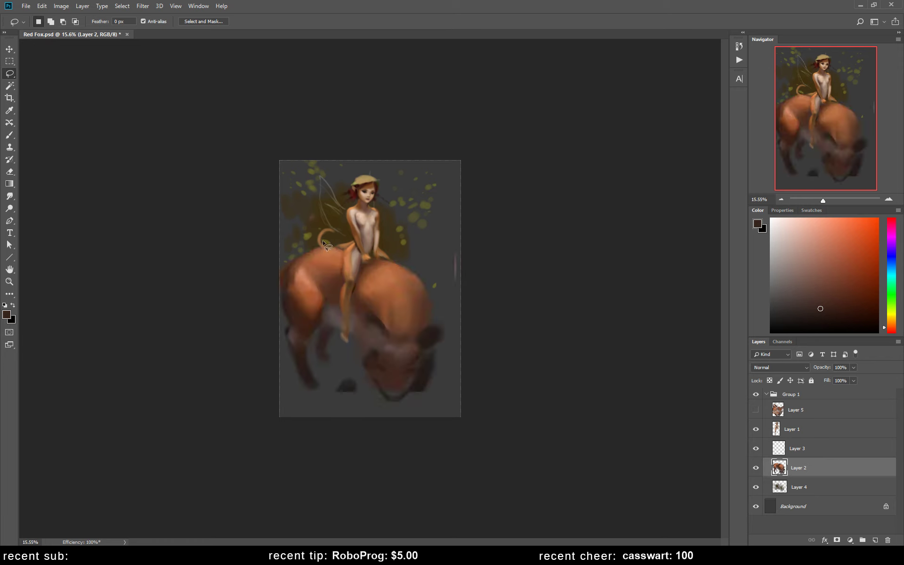
Step: Lasso around the tail again, deselect, and flip the canvas horizontally
{"action": "left_click_drag", "start_coordinate": [323, 215], "coordinate": [323, 220]}
{"action": "key", "text": "ctrl+d"}
{"action": "key", "text": "ctrl+shift+h"}
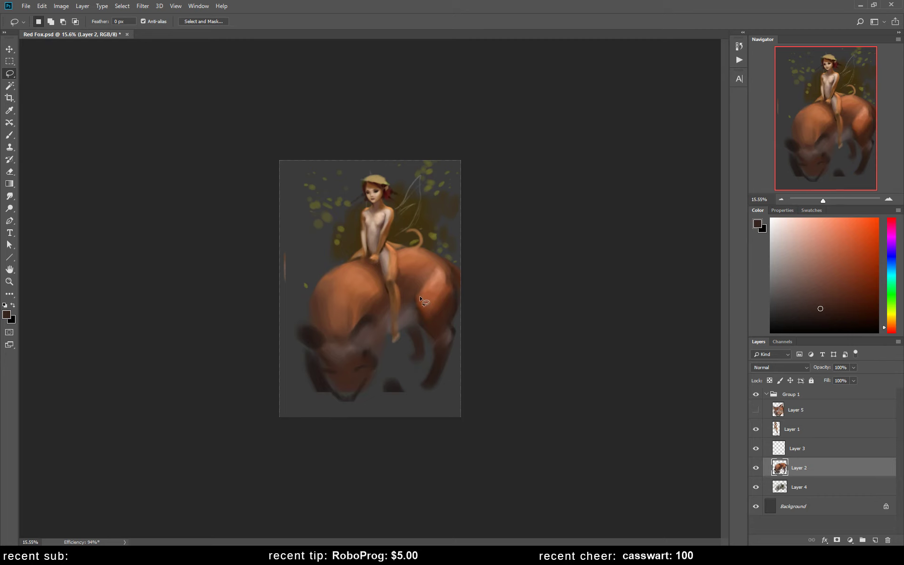
Step: Zoom in and delete the stray stroke on the left with the Lasso
{"action": "key", "text": "z"}
{"action": "left_click_drag", "start_coordinate": [384, 241], "coordinate": [414, 254]}
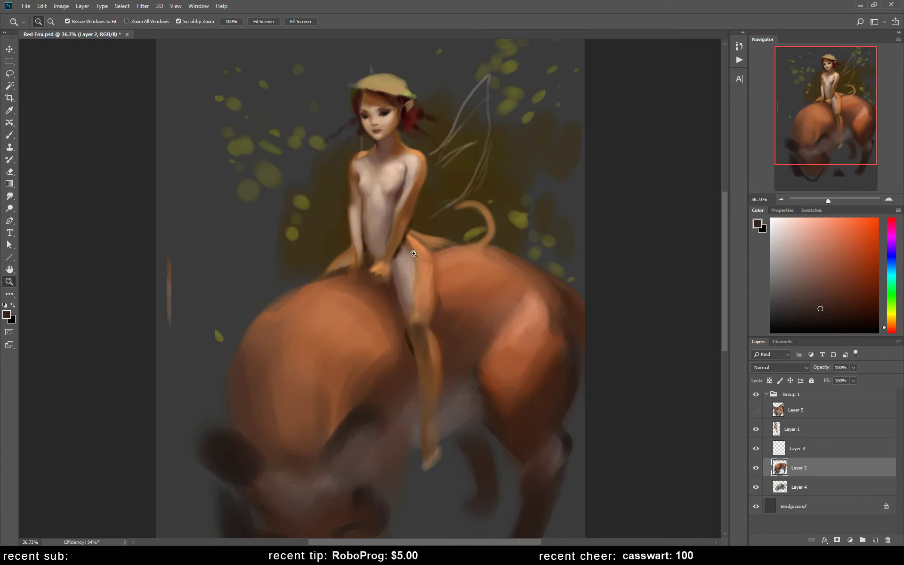
{"action": "key", "text": "l"}
{"action": "left_click_drag", "start_coordinate": [175, 220], "coordinate": [157, 225]}
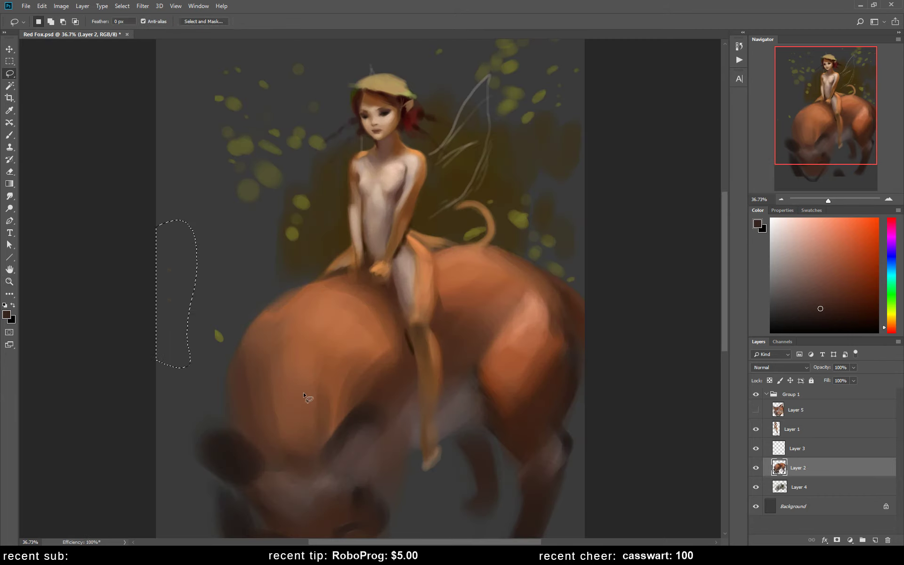
{"action": "key", "text": "Delete"}
{"action": "key", "text": "ctrl+d"}
Step: Paint over the dark line on the fox's back and soften the crease under the girl's leg
{"action": "key", "text": "b"}
{"action": "left_click", "coordinate": [336, 277], "text": "alt"}
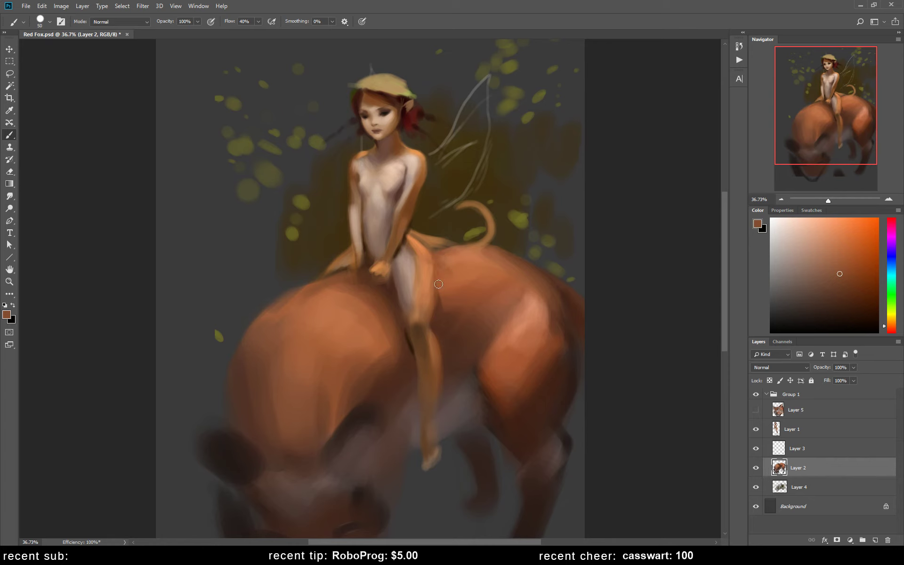
{"action": "left_click", "coordinate": [431, 271], "text": "alt"}
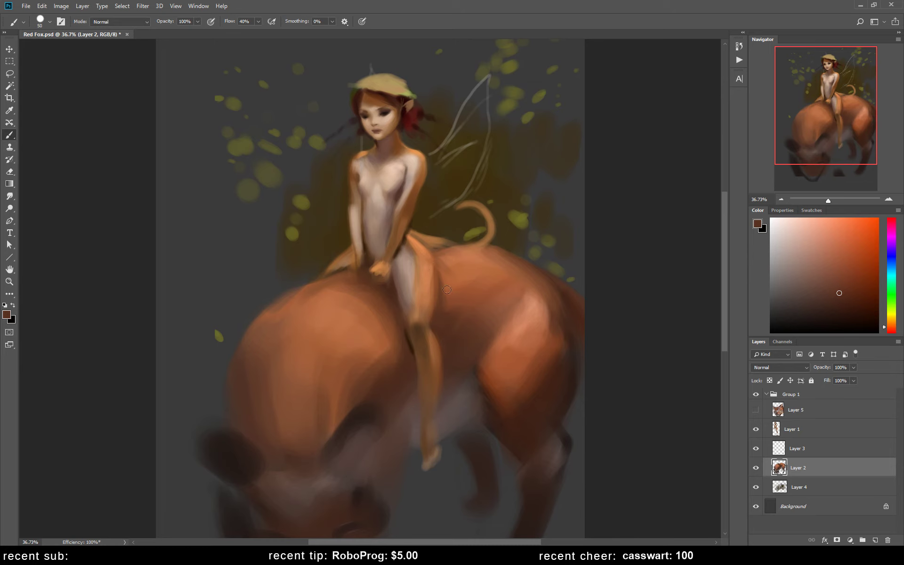
{"action": "left_click", "coordinate": [442, 256], "text": "alt"}
{"action": "left_click_drag", "start_coordinate": [436, 246], "coordinate": [461, 246]}
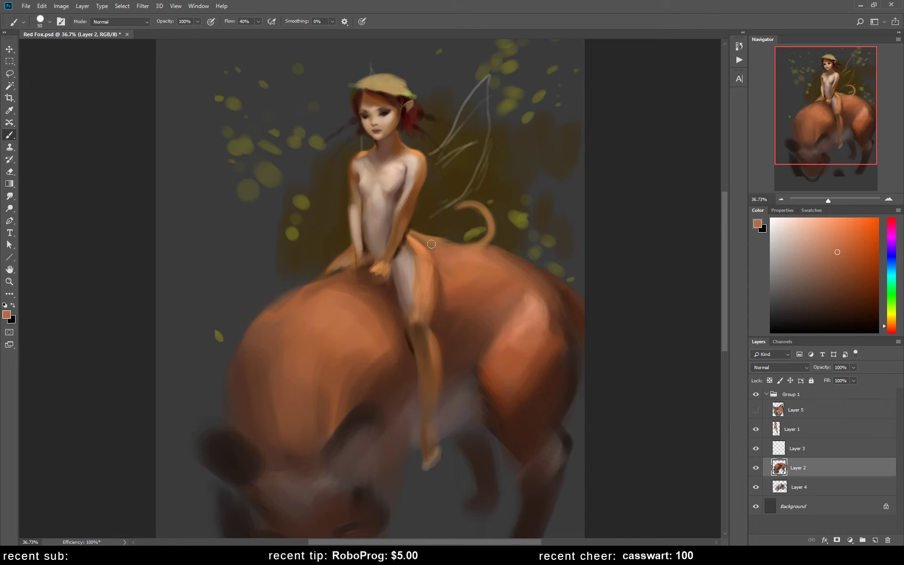
{"action": "left_click_drag", "start_coordinate": [422, 242], "coordinate": [447, 245]}
{"action": "mouse_move", "coordinate": [326, 284]}
{"action": "left_mouse_down"}
{"action": "mouse_move", "coordinate": [343, 271]}
{"action": "mouse_move", "coordinate": [315, 268]}
{"action": "mouse_move", "coordinate": [347, 270]}
{"action": "mouse_move", "coordinate": [299, 297]}
{"action": "left_mouse_up"}
Step: Lighten the fox's back near the girl's leg and extend its upper-left back
{"action": "left_click", "coordinate": [363, 273], "text": "alt"}
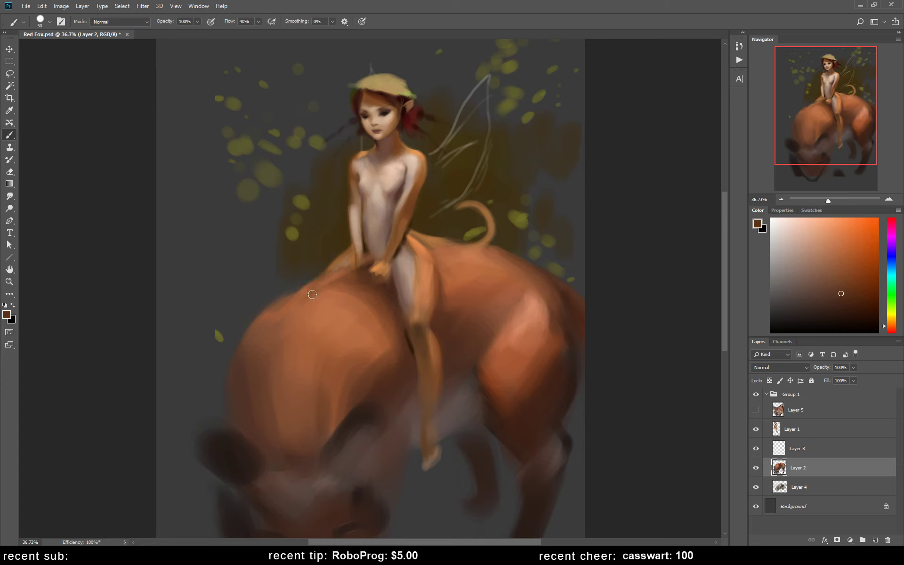
{"action": "left_click", "coordinate": [322, 298], "text": "alt"}
{"action": "mouse_move", "coordinate": [307, 302]}
{"action": "left_mouse_down"}
{"action": "mouse_move", "coordinate": [336, 285]}
{"action": "mouse_move", "coordinate": [374, 295]}
{"action": "mouse_move", "coordinate": [383, 273]}
{"action": "mouse_move", "coordinate": [384, 300]}
{"action": "left_mouse_up"}
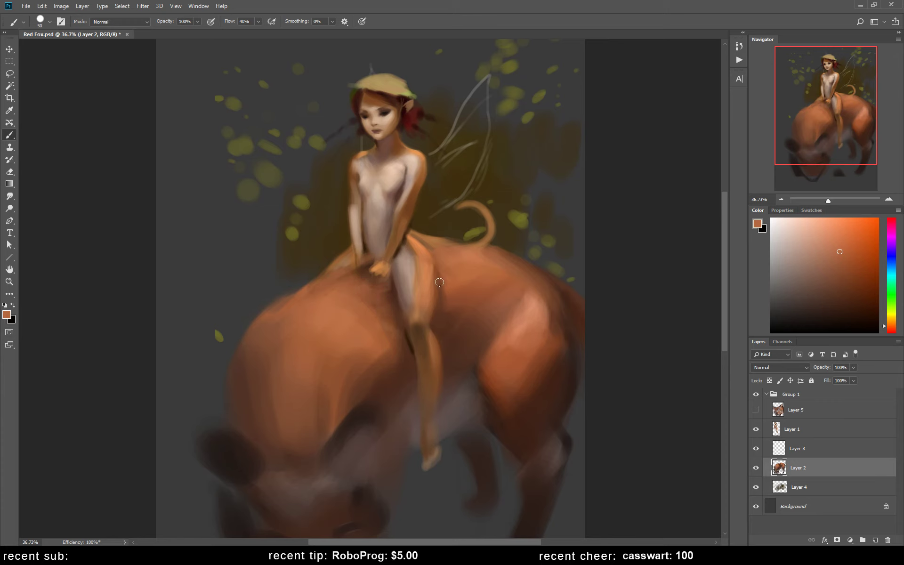
{"action": "left_click", "coordinate": [442, 301], "text": "alt"}
{"action": "scroll", "coordinate": [479, 280], "scroll_direction": "down", "scroll_amount": 3}
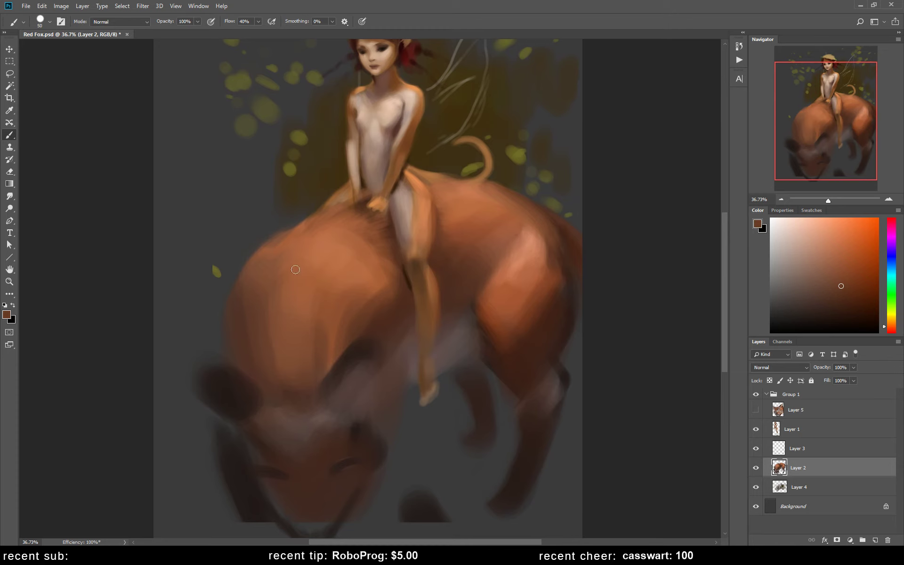
{"action": "left_click", "coordinate": [377, 306], "text": "alt"}
{"action": "left_click", "coordinate": [297, 232], "text": "alt"}
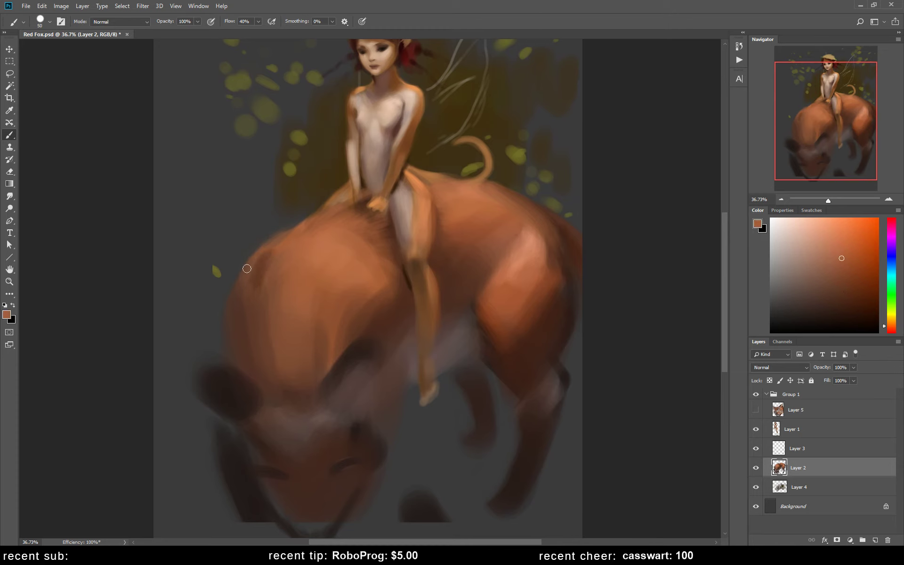
{"action": "left_click_drag", "start_coordinate": [246, 259], "coordinate": [235, 299]}
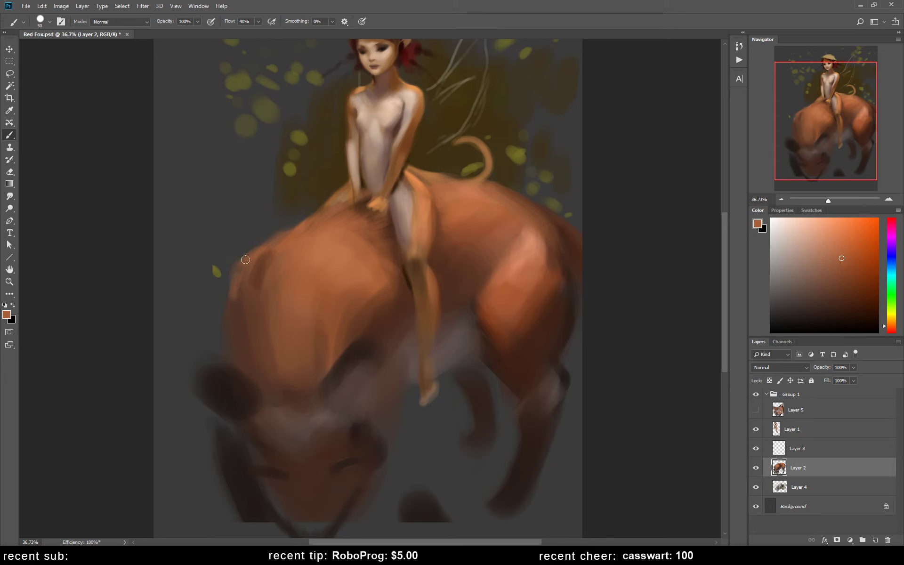
Step: Sample darker browns from the back and zoom out
{"action": "left_click", "coordinate": [243, 273], "text": "alt"}
{"action": "left_click", "coordinate": [238, 274], "text": "alt"}
{"action": "left_click", "coordinate": [233, 309], "text": "alt"}
{"action": "key", "text": "z"}
{"action": "scroll", "coordinate": [313, 380], "scroll_direction": "down", "scroll_amount": 2}
Step: Mirror the painting horizontally and sample a darker brown from the fox with the Brush
{"action": "scroll", "coordinate": [370, 333], "scroll_direction": "down", "scroll_amount": 2}
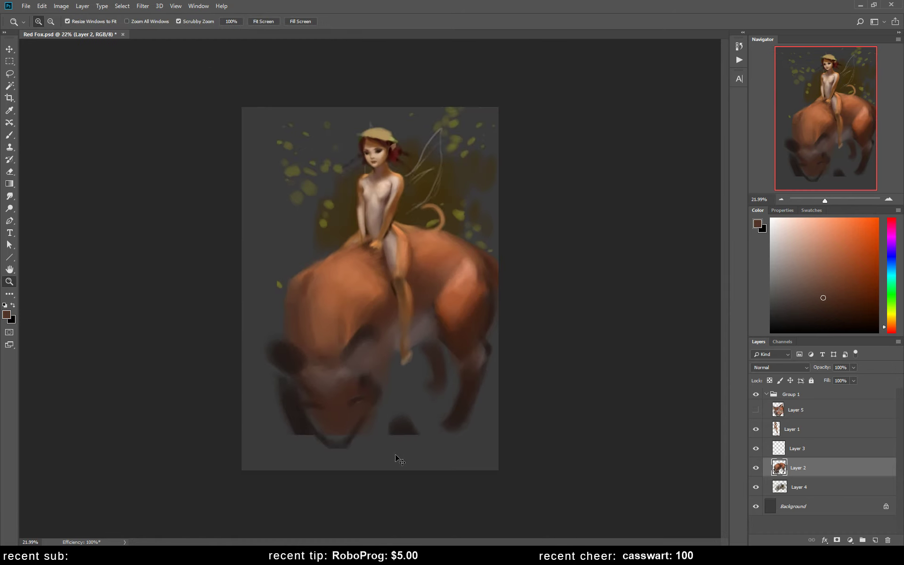
{"action": "key", "text": "ctrl+shift+h"}
{"action": "key", "text": "b"}
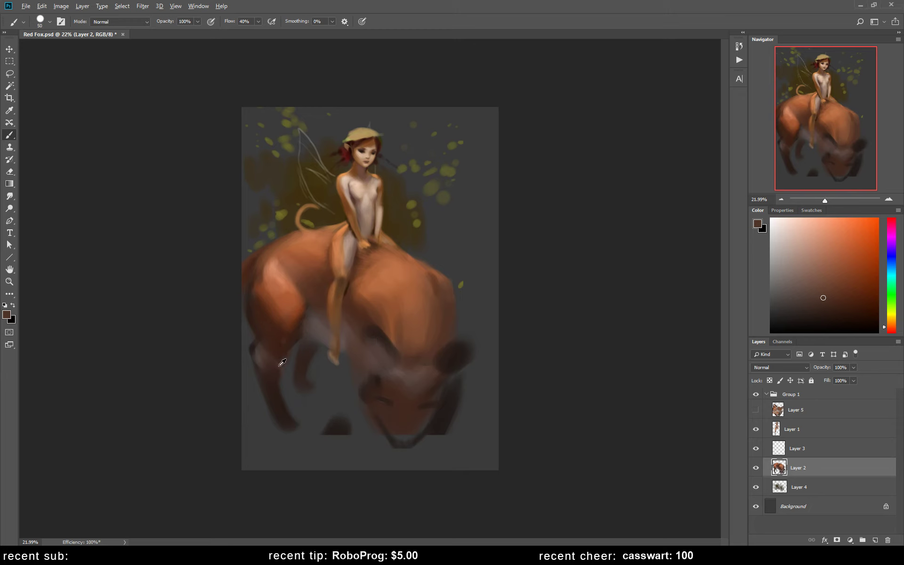
{"action": "left_click", "coordinate": [275, 389], "text": "alt"}
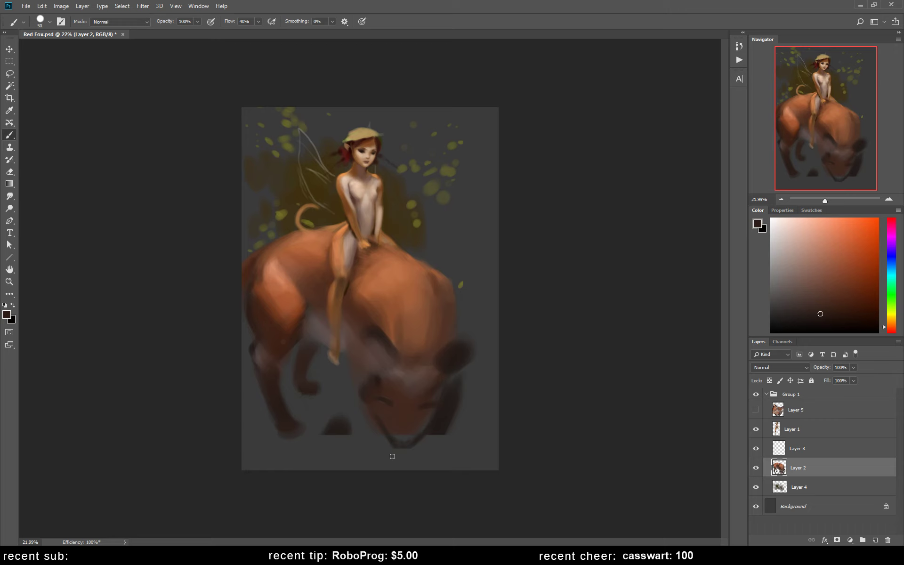
Step: Darken the chin shadow, paint the dark far leg, and add strokes around the front paw
{"action": "mouse_move", "coordinate": [389, 452]}
{"action": "left_mouse_down"}
{"action": "mouse_move", "coordinate": [375, 456]}
{"action": "mouse_move", "coordinate": [382, 447]}
{"action": "left_mouse_up"}
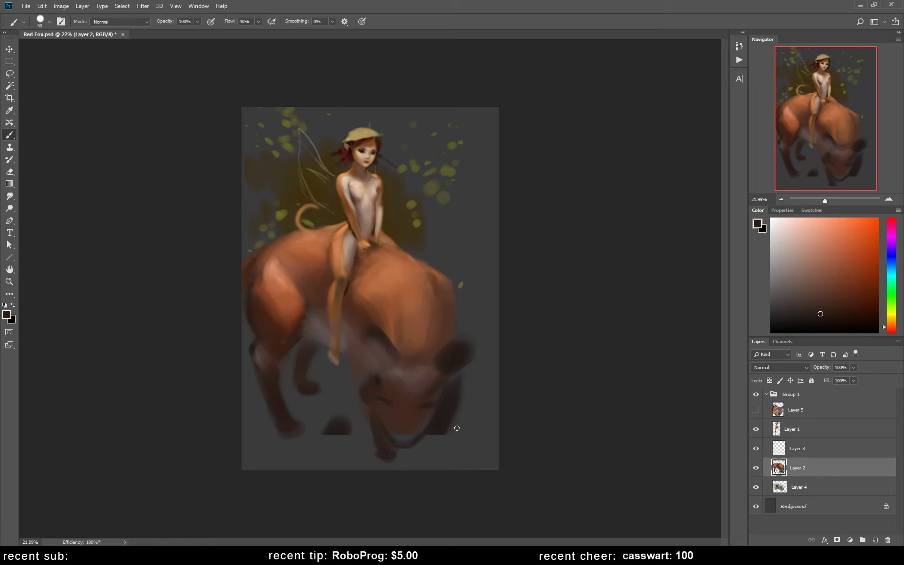
{"action": "mouse_move", "coordinate": [482, 420]}
{"action": "left_mouse_down"}
{"action": "mouse_move", "coordinate": [495, 450]}
{"action": "mouse_move", "coordinate": [460, 398]}
{"action": "mouse_move", "coordinate": [458, 371]}
{"action": "left_mouse_up"}
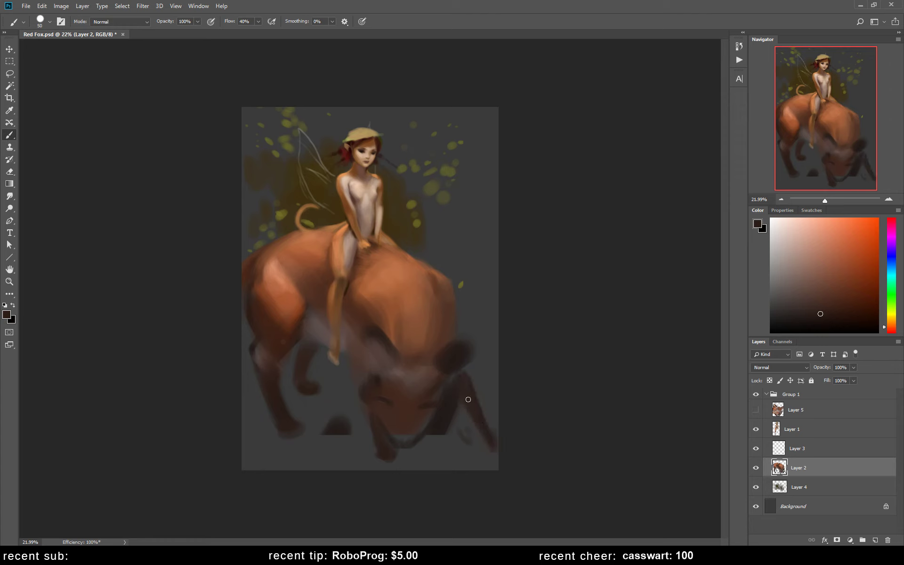
{"action": "left_click", "coordinate": [444, 394], "text": "alt"}
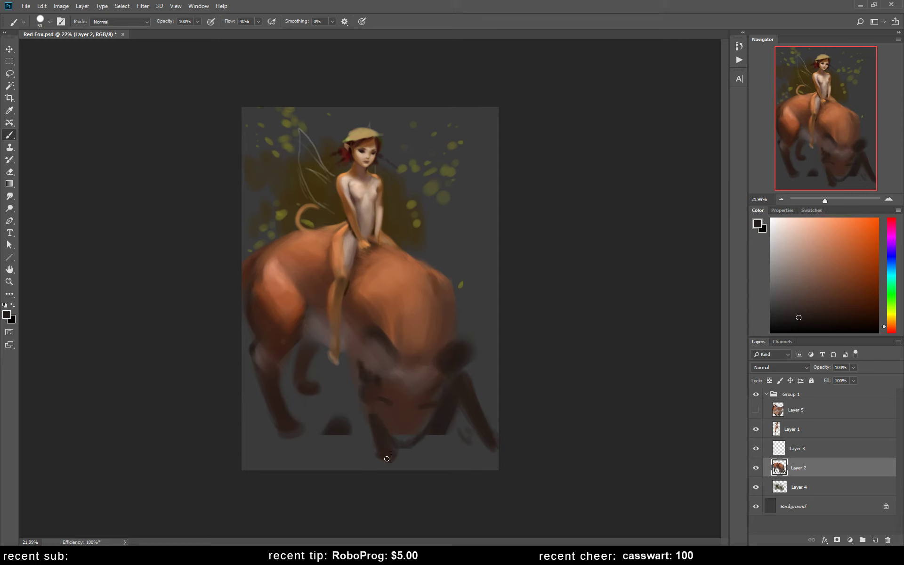
{"action": "left_click_drag", "start_coordinate": [390, 462], "coordinate": [396, 446]}
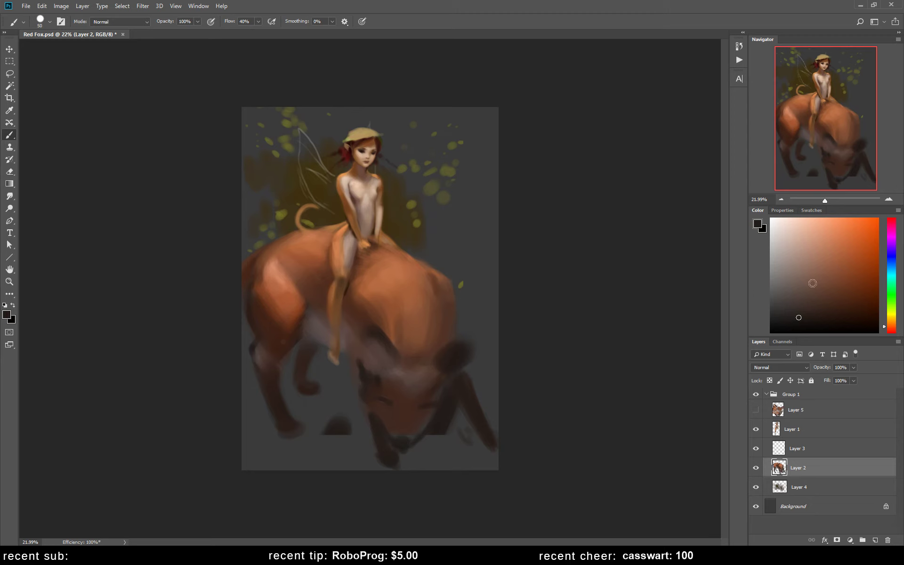
Step: Mix a dark reddish-brown in the Color panel, nudging the hue toward red and orange
{"action": "left_click", "coordinate": [778, 285]}
{"action": "left_click_drag", "start_coordinate": [778, 285], "coordinate": [803, 288]}
{"action": "left_click", "coordinate": [887, 334]}
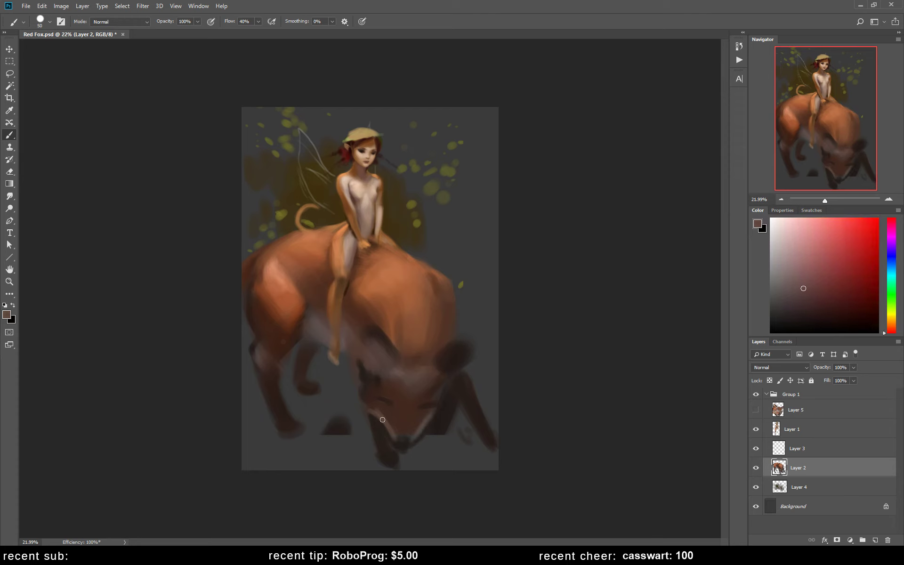
{"action": "left_click", "coordinate": [457, 438], "text": "alt"}
{"action": "left_click", "coordinate": [889, 331]}
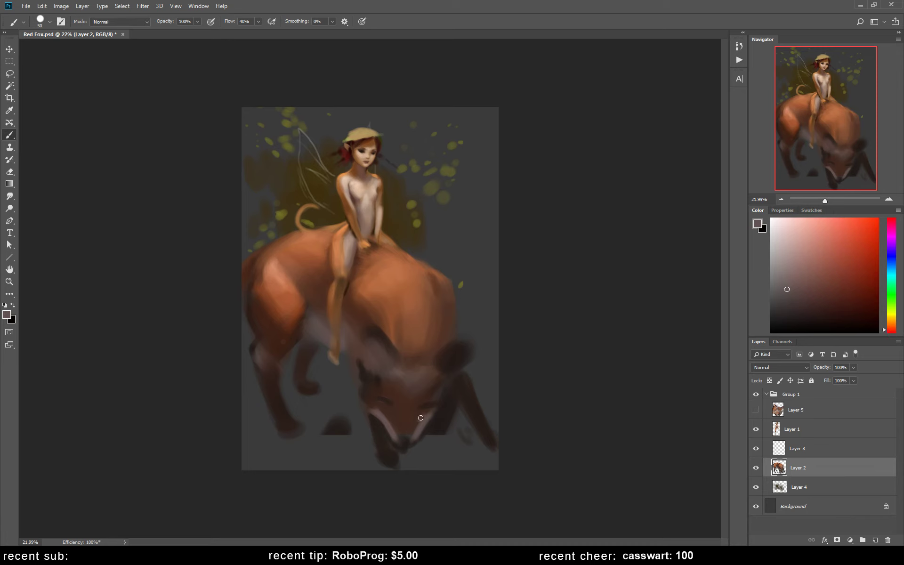
Step: Sample several brown tones from the fox's face and muzzle
{"action": "left_click", "coordinate": [387, 414], "text": "alt"}
{"action": "left_click", "coordinate": [374, 408], "text": "alt"}
{"action": "left_click", "coordinate": [370, 404], "text": "alt"}
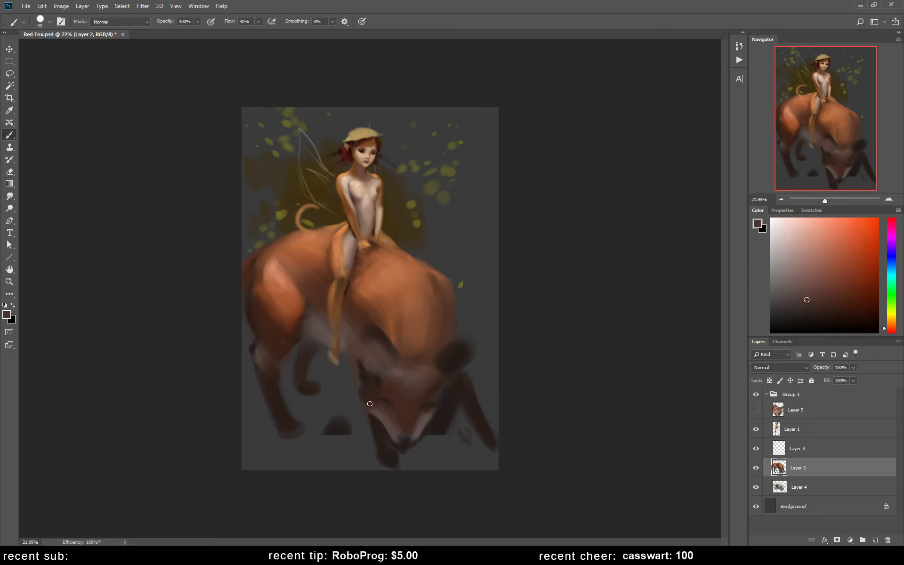
{"action": "left_click", "coordinate": [374, 398], "text": "alt"}
{"action": "left_click", "coordinate": [412, 416], "text": "alt"}
{"action": "left_click", "coordinate": [414, 429], "text": "alt"}
{"action": "left_click", "coordinate": [424, 423], "text": "alt"}
Step: Flip the view back and erase the dark fur beside the fox's muzzle
{"action": "key", "text": "h"}
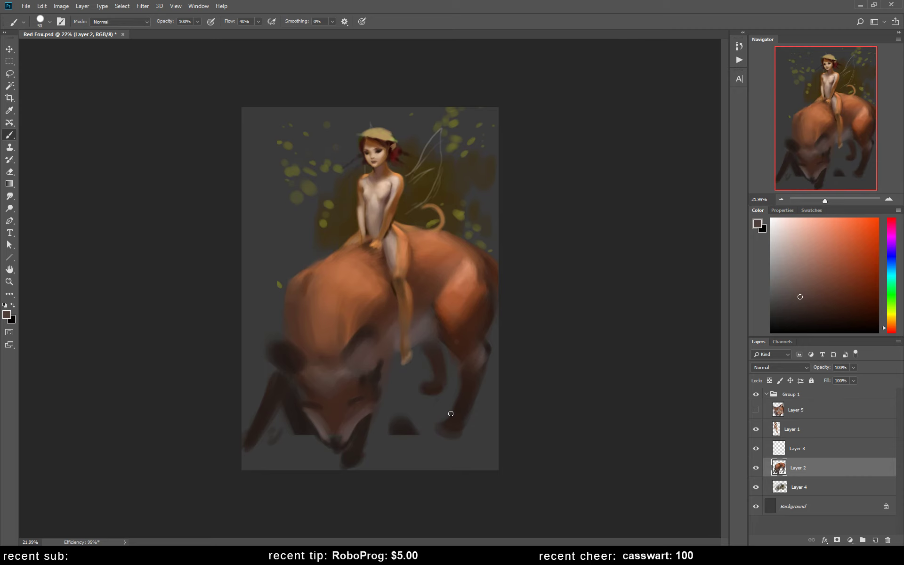
{"action": "key", "text": "e"}
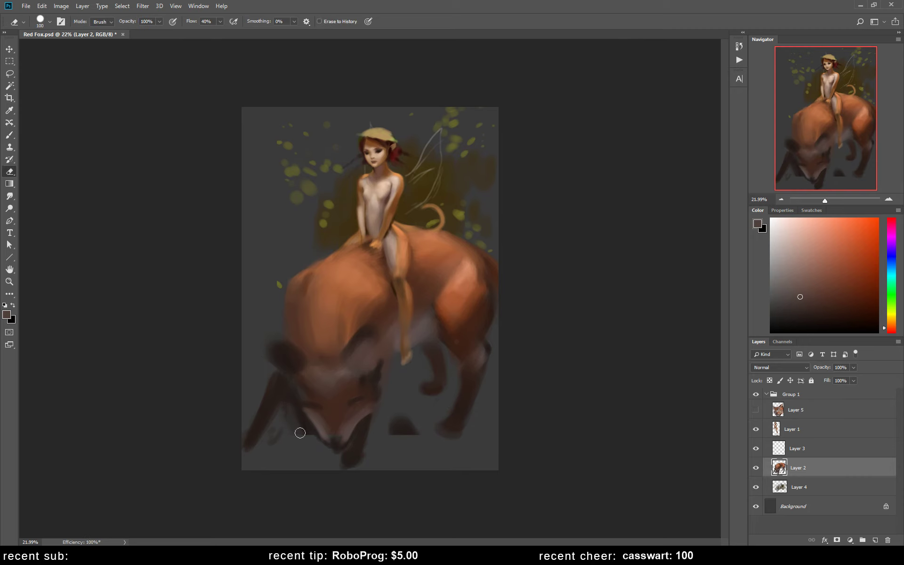
{"action": "mouse_move", "coordinate": [305, 430]}
{"action": "left_mouse_down"}
{"action": "mouse_move", "coordinate": [288, 409]}
{"action": "mouse_move", "coordinate": [270, 448]}
{"action": "mouse_move", "coordinate": [288, 445]}
{"action": "mouse_move", "coordinate": [296, 414]}
{"action": "mouse_move", "coordinate": [270, 434]}
{"action": "left_mouse_up"}
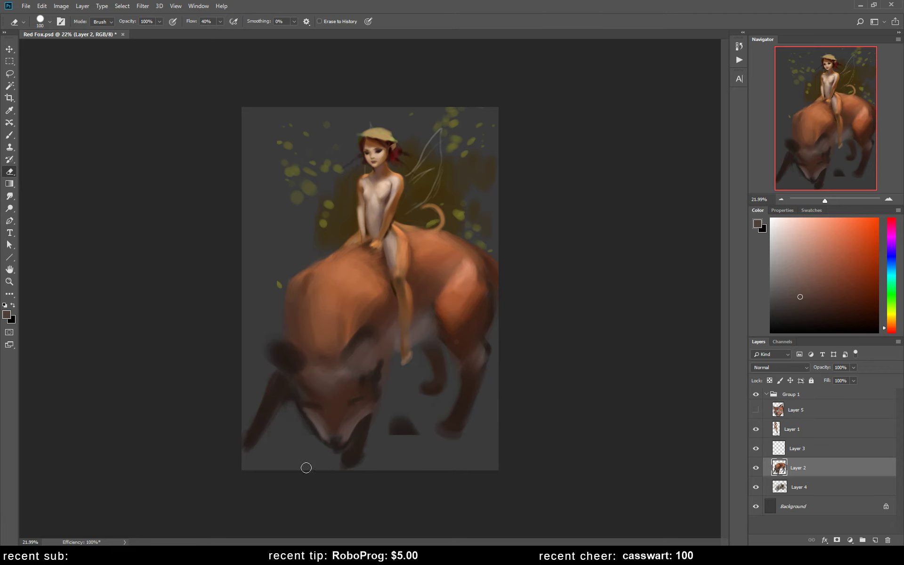
Step: Paint a dark nose on the fox and touch up its face
{"action": "key", "text": "b"}
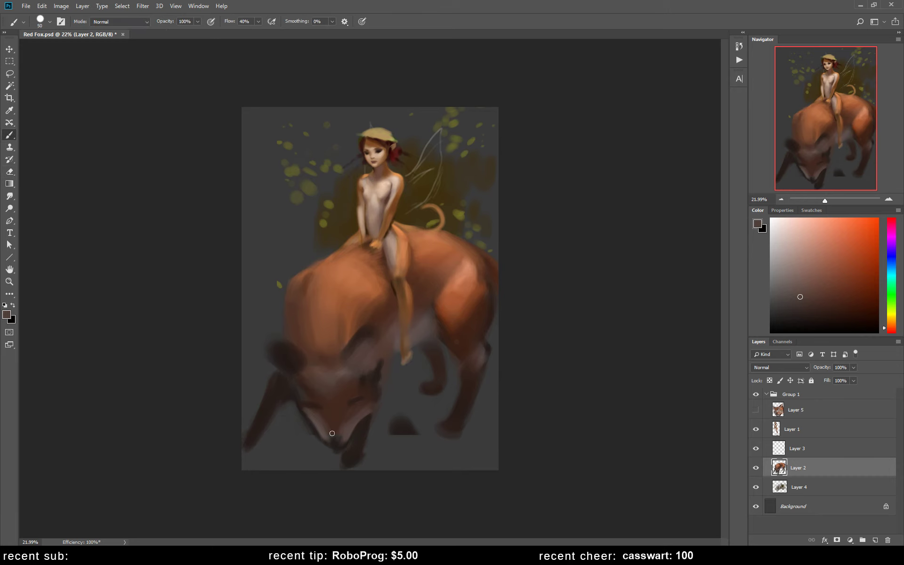
{"action": "left_click", "coordinate": [325, 436], "text": "alt"}
{"action": "left_click_drag", "start_coordinate": [326, 438], "coordinate": [320, 435]}
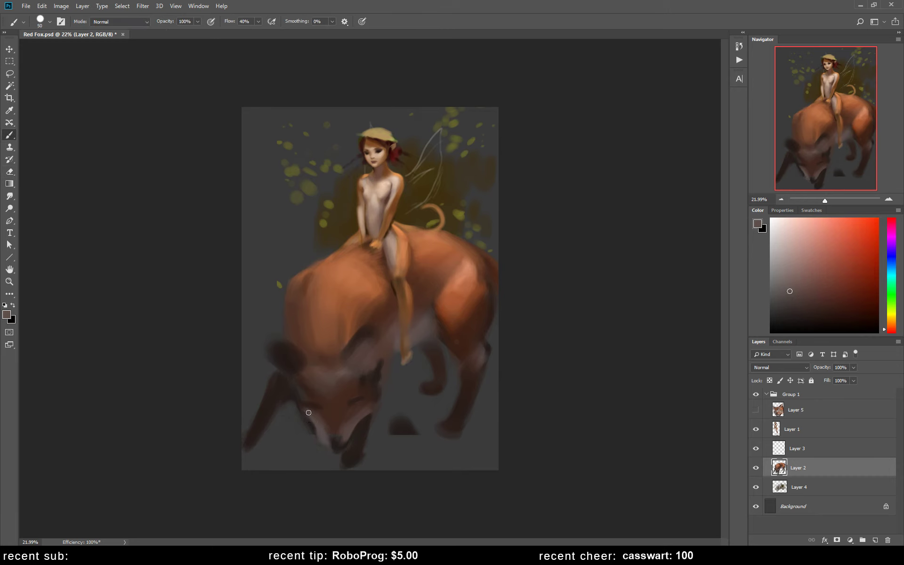
{"action": "left_click_drag", "start_coordinate": [312, 429], "coordinate": [316, 433]}
Step: Sample browns from the face, enlarge the brush, and flip the view again
{"action": "left_click", "coordinate": [316, 399], "text": "alt"}
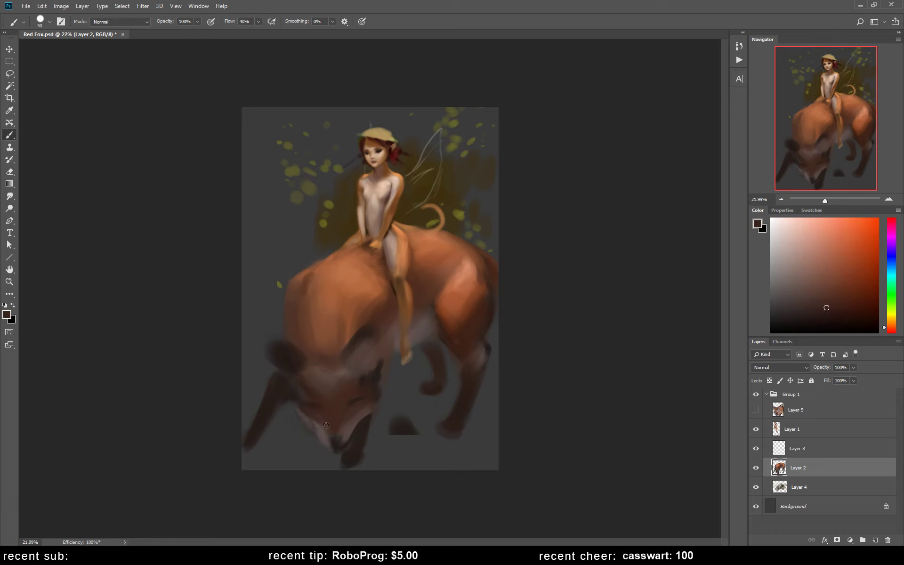
{"action": "left_click", "coordinate": [354, 294], "text": "alt"}
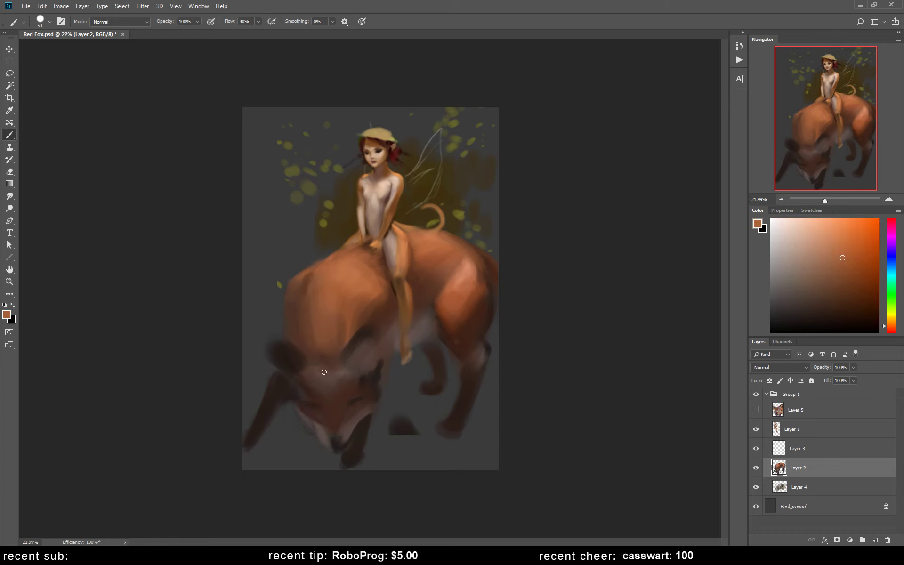
{"action": "key", "text": "bracketright"}
{"action": "key", "text": "bracketright"}
{"action": "key", "text": "bracketright"}
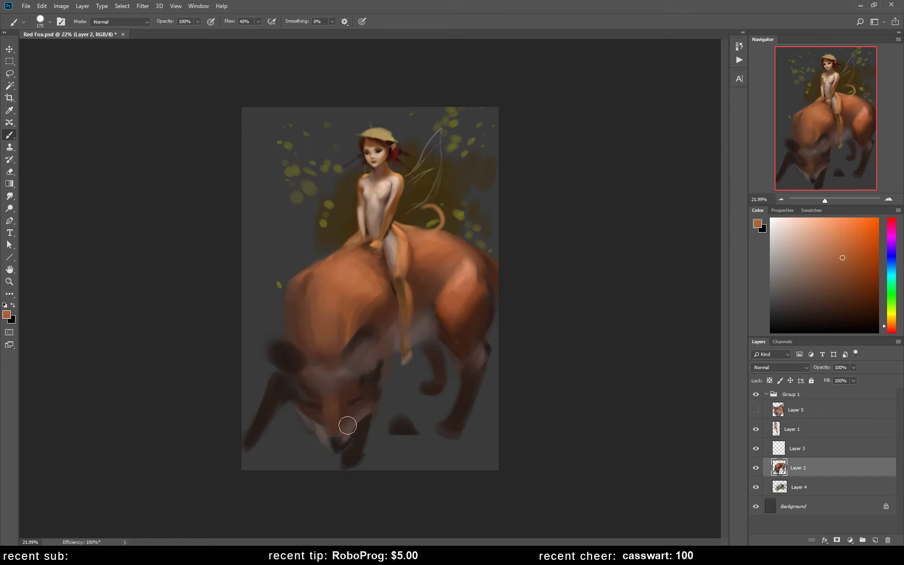
{"action": "left_click", "coordinate": [331, 411], "text": "alt"}
{"action": "key", "text": "h"}
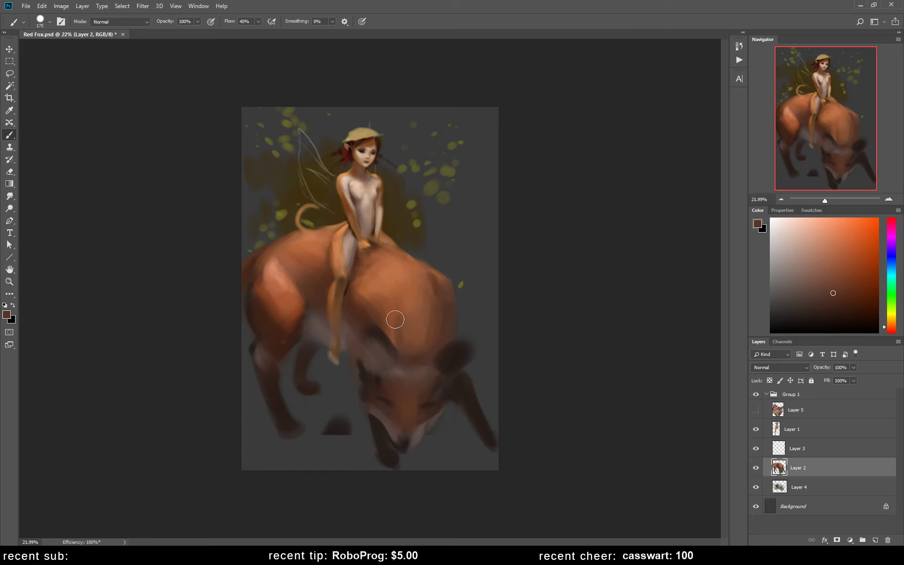
Step: Paint lighter grey ear shapes over the dark ear with a small brush
{"action": "left_click", "coordinate": [401, 441], "text": "alt"}
{"action": "key", "text": "bracketleft"}
{"action": "key", "text": "bracketleft"}
{"action": "key", "text": "bracketleft"}
{"action": "left_click", "coordinate": [422, 424], "text": "alt"}
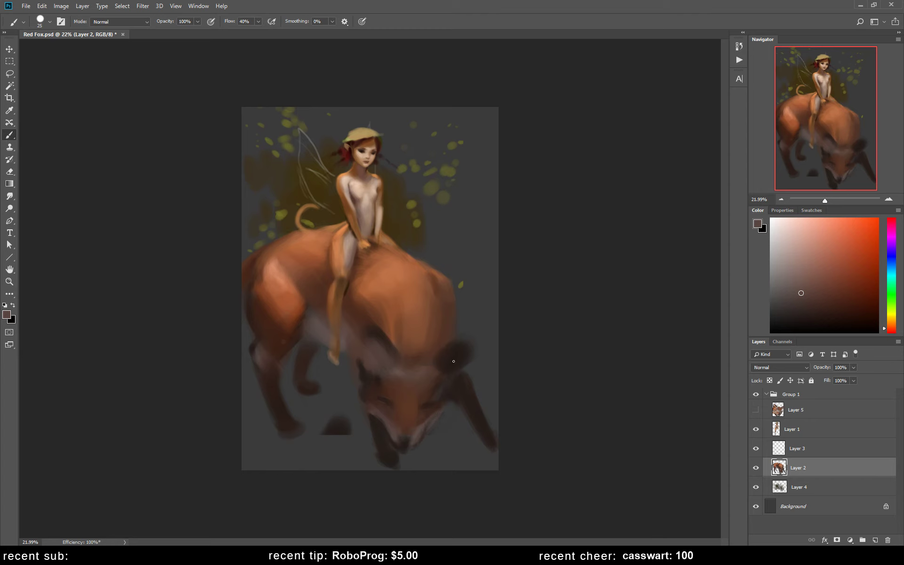
{"action": "mouse_move", "coordinate": [448, 363]}
{"action": "left_mouse_down"}
{"action": "mouse_move", "coordinate": [468, 352]}
{"action": "mouse_move", "coordinate": [440, 372]}
{"action": "left_mouse_up"}
Step: Enlarge the brush, add a faint stroke down the fox's face, and sample back colours
{"action": "key", "text": "bracketright"}
{"action": "key", "text": "bracketright"}
{"action": "key", "text": "bracketright"}
{"action": "left_click", "coordinate": [407, 341], "text": "alt"}
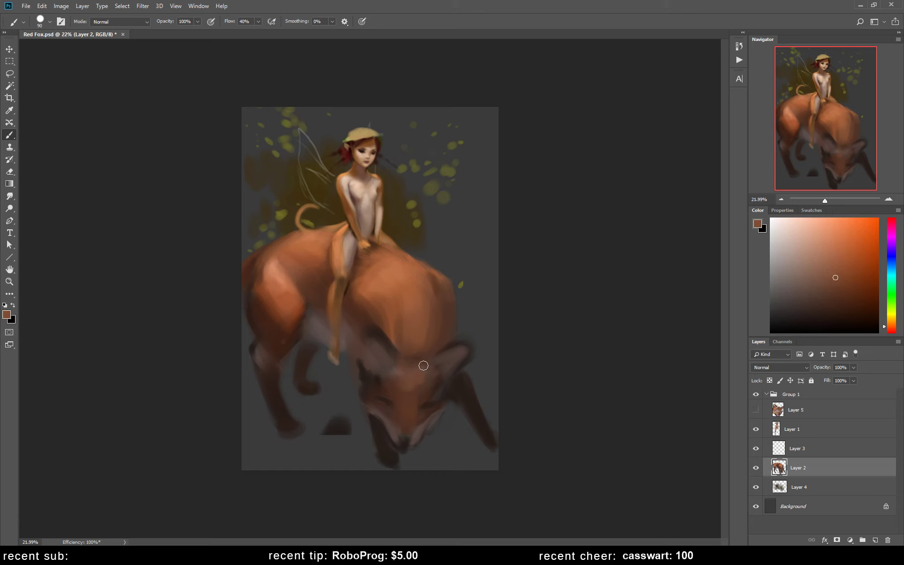
{"action": "left_click", "coordinate": [405, 385], "text": "alt"}
{"action": "left_click_drag", "start_coordinate": [399, 372], "coordinate": [408, 376]}
{"action": "left_click", "coordinate": [387, 332], "text": "alt"}
{"action": "left_click", "coordinate": [375, 318], "text": "alt"}
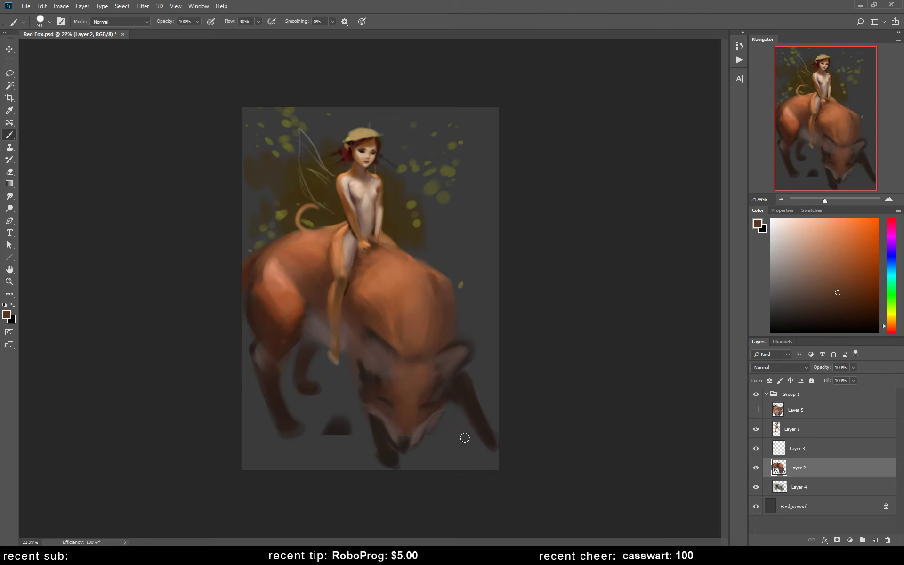
Step: Erase the dark patch below the leg, fade the lower-left leg, then flip horizontally
{"action": "key", "text": "e"}
{"action": "mouse_move", "coordinate": [341, 425]}
{"action": "left_mouse_down"}
{"action": "mouse_move", "coordinate": [327, 424]}
{"action": "mouse_move", "coordinate": [345, 422]}
{"action": "mouse_move", "coordinate": [328, 434]}
{"action": "left_mouse_up"}
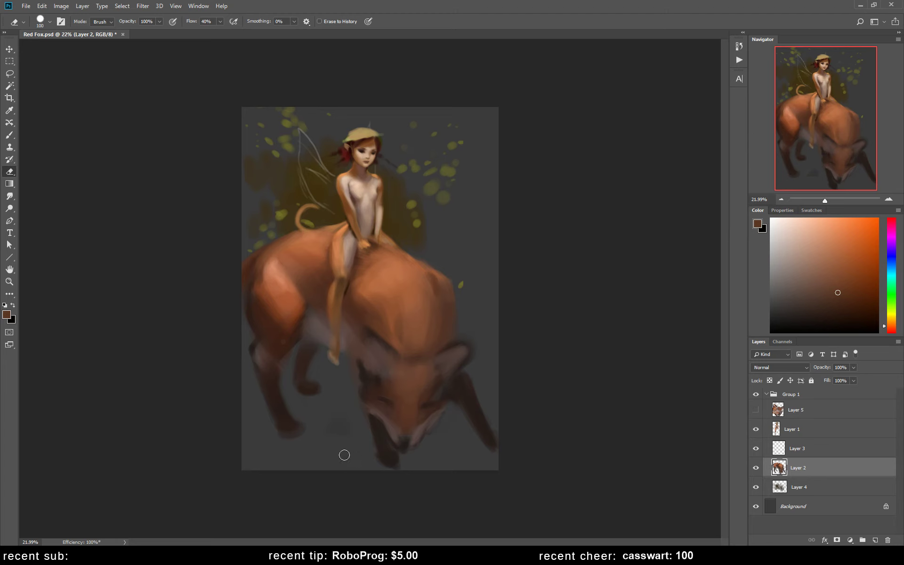
{"action": "key", "text": "b"}
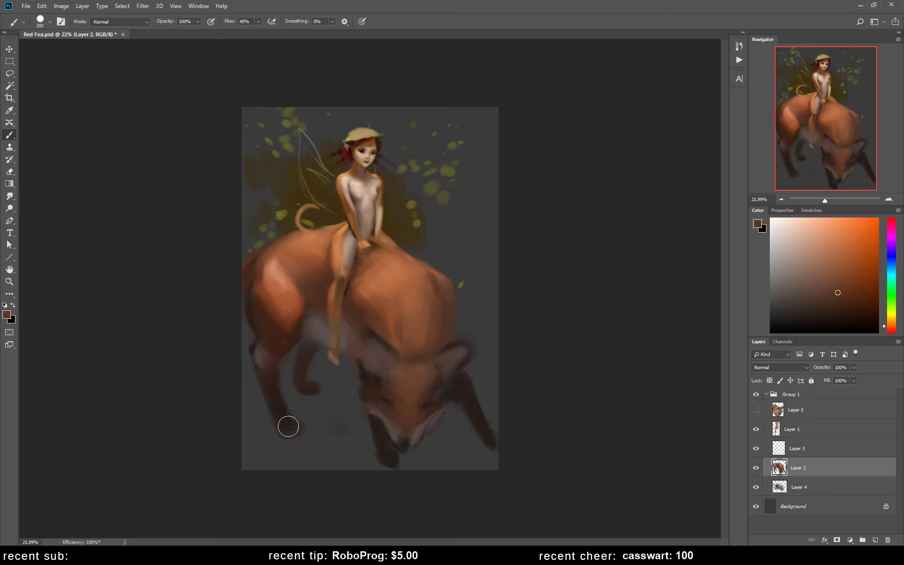
{"action": "left_click", "coordinate": [280, 409], "text": "alt"}
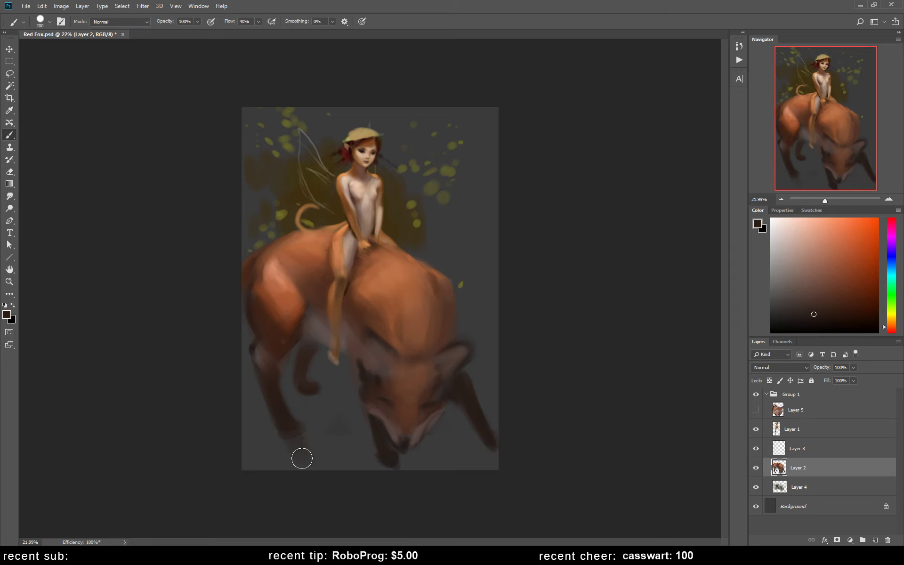
{"action": "key", "text": "e"}
{"action": "key", "text": "bracketright"}
{"action": "key", "text": "bracketright"}
{"action": "key", "text": "bracketright"}
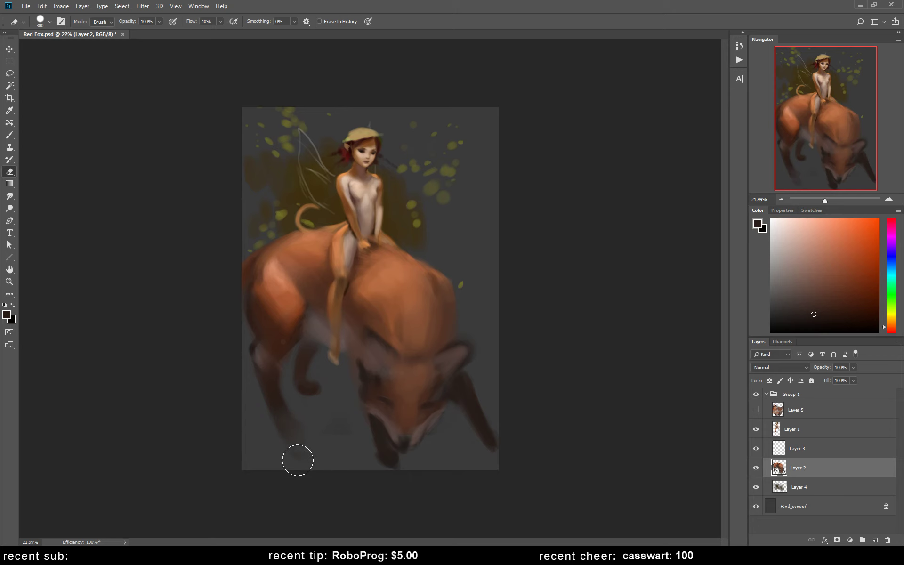
{"action": "mouse_move", "coordinate": [299, 460]}
{"action": "left_mouse_down"}
{"action": "mouse_move", "coordinate": [274, 405]}
{"action": "mouse_move", "coordinate": [312, 465]}
{"action": "mouse_move", "coordinate": [319, 436]}
{"action": "mouse_move", "coordinate": [307, 387]}
{"action": "mouse_move", "coordinate": [337, 446]}
{"action": "mouse_move", "coordinate": [396, 491]}
{"action": "mouse_move", "coordinate": [377, 452]}
{"action": "mouse_move", "coordinate": [428, 529]}
{"action": "mouse_move", "coordinate": [493, 446]}
{"action": "mouse_move", "coordinate": [510, 466]}
{"action": "mouse_move", "coordinate": [487, 426]}
{"action": "mouse_move", "coordinate": [527, 488]}
{"action": "left_mouse_up"}
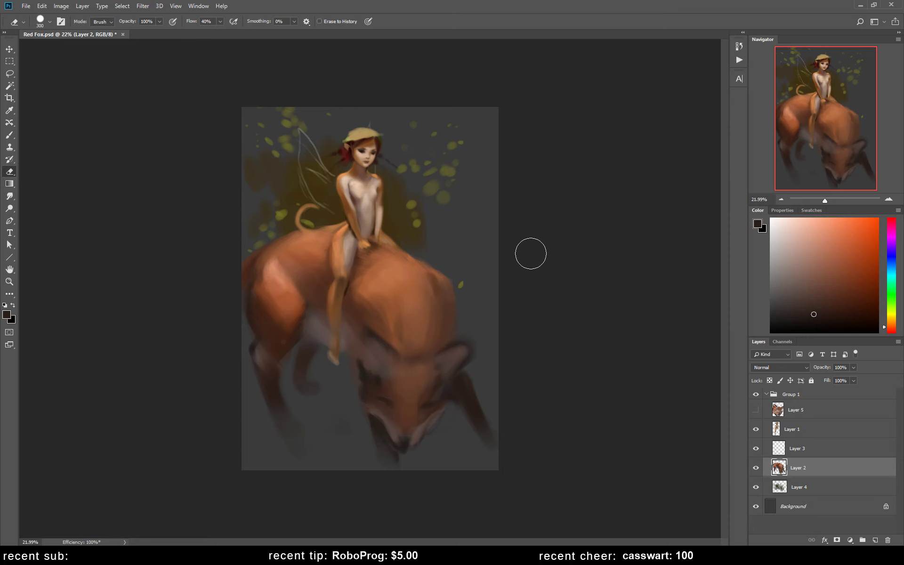
{"action": "key", "text": "h"}
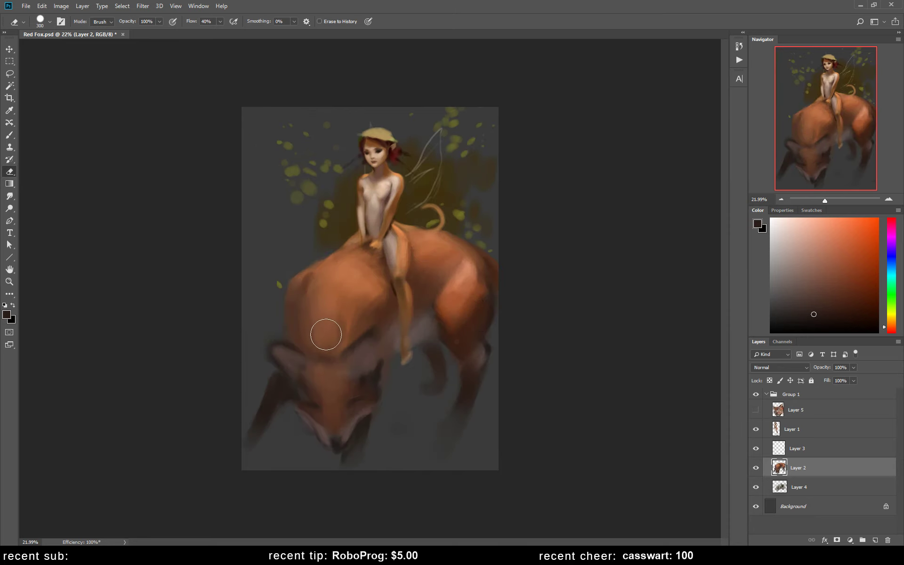
{"action": "key", "text": "b"}
{"action": "left_click", "coordinate": [374, 292], "text": "alt"}
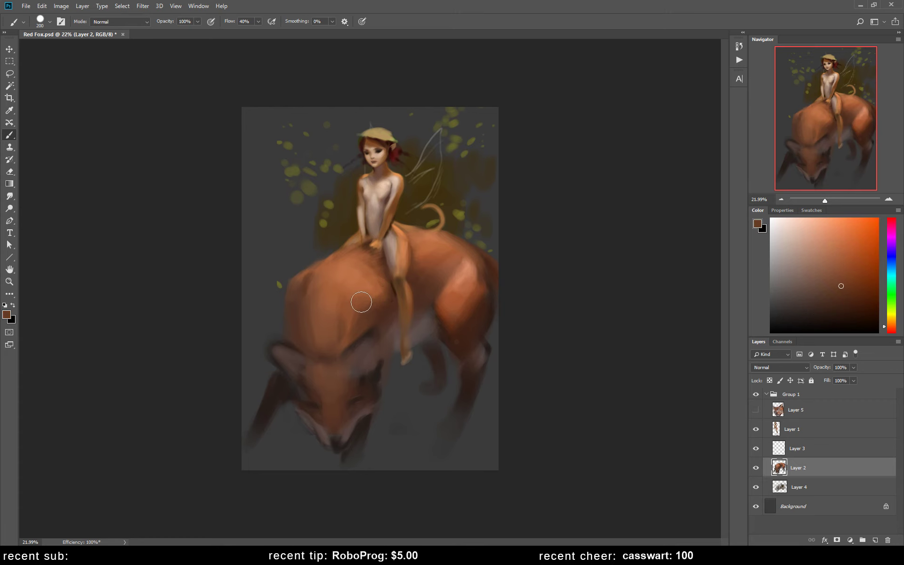
{"action": "left_click", "coordinate": [357, 272], "text": "alt"}
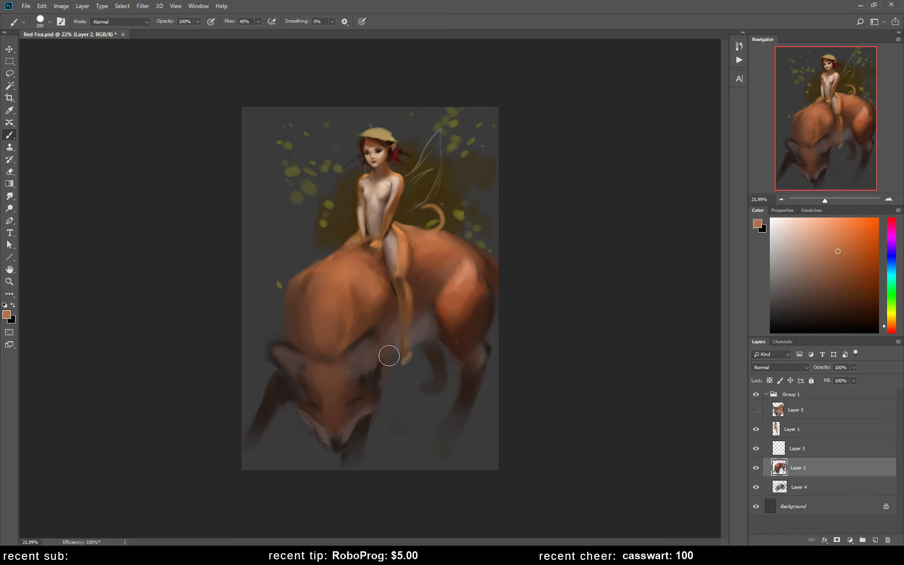
{"action": "left_click", "coordinate": [321, 278], "text": "alt"}
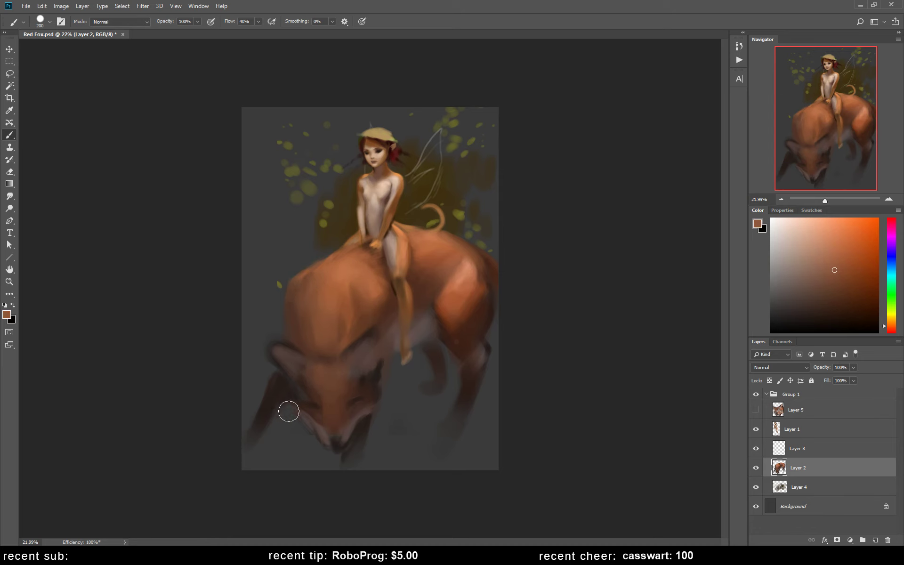
{"action": "left_click", "coordinate": [282, 380], "text": "alt"}
{"action": "key", "text": "e"}
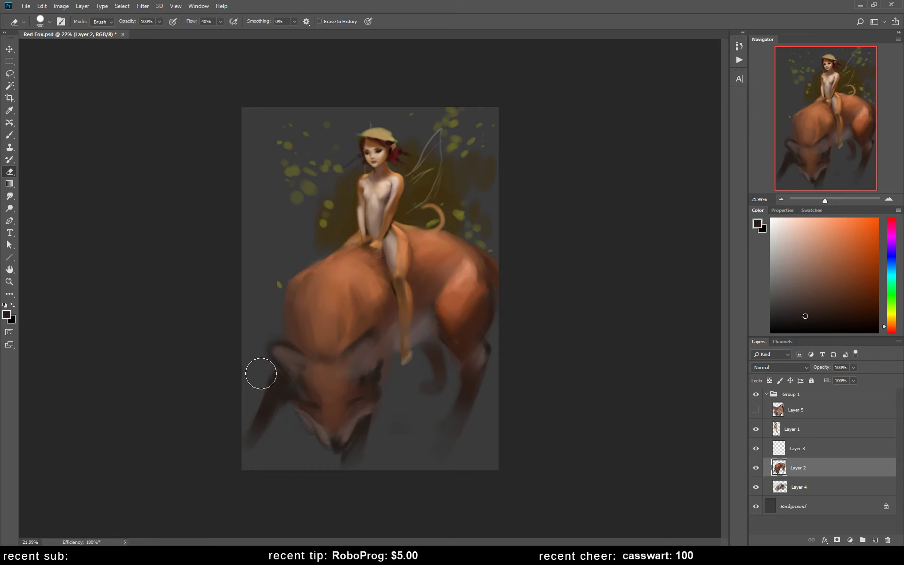
{"action": "key", "text": "bracketleft"}
{"action": "key", "text": "bracketleft"}
{"action": "key", "text": "bracketleft"}
Step: On Layer 4, paint warm brownish-orange strokes into the background left of the fairy
{"action": "left_click", "coordinate": [813, 487]}
{"action": "key", "text": "b"}
{"action": "left_click", "coordinate": [330, 235], "text": "alt"}
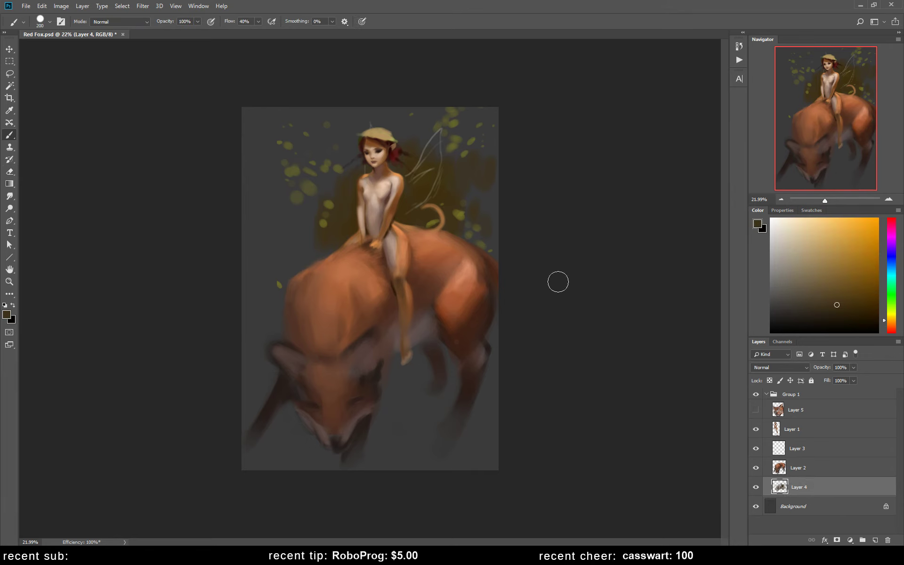
{"action": "left_click", "coordinate": [846, 298]}
{"action": "left_click", "coordinate": [892, 325]}
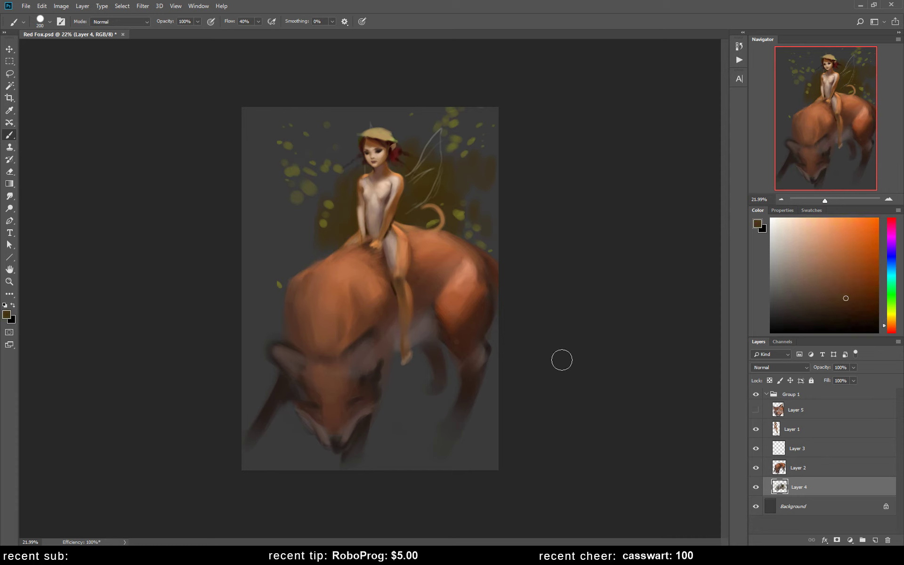
{"action": "mouse_move", "coordinate": [278, 249]}
{"action": "left_mouse_down"}
{"action": "mouse_move", "coordinate": [295, 198]}
{"action": "mouse_move", "coordinate": [306, 262]}
{"action": "mouse_move", "coordinate": [252, 218]}
{"action": "left_mouse_up"}
Step: Try dark tree trunks on the left and right of the fairy, then undo them
{"action": "left_click", "coordinate": [846, 322]}
{"action": "key", "text": "bracketleft"}
{"action": "key", "text": "bracketleft"}
{"action": "key", "text": "bracketleft"}
{"action": "key", "text": "bracketleft"}
{"action": "key", "text": "bracketleft"}
{"action": "key", "text": "bracketleft"}
{"action": "left_click_drag", "start_coordinate": [269, 246], "coordinate": [267, 205]}
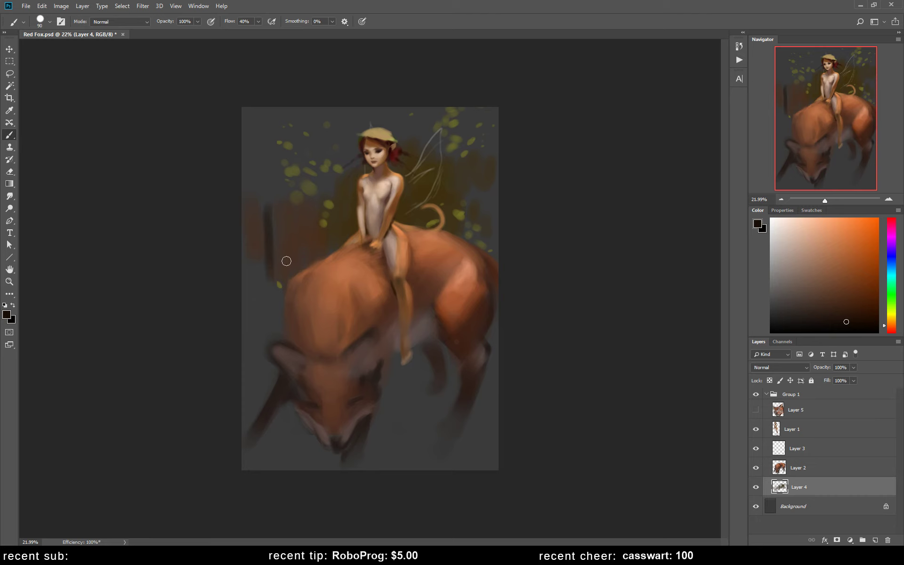
{"action": "mouse_move", "coordinate": [268, 200]}
{"action": "left_mouse_down"}
{"action": "mouse_move", "coordinate": [276, 148]}
{"action": "mouse_move", "coordinate": [290, 268]}
{"action": "mouse_move", "coordinate": [340, 452]}
{"action": "left_mouse_up"}
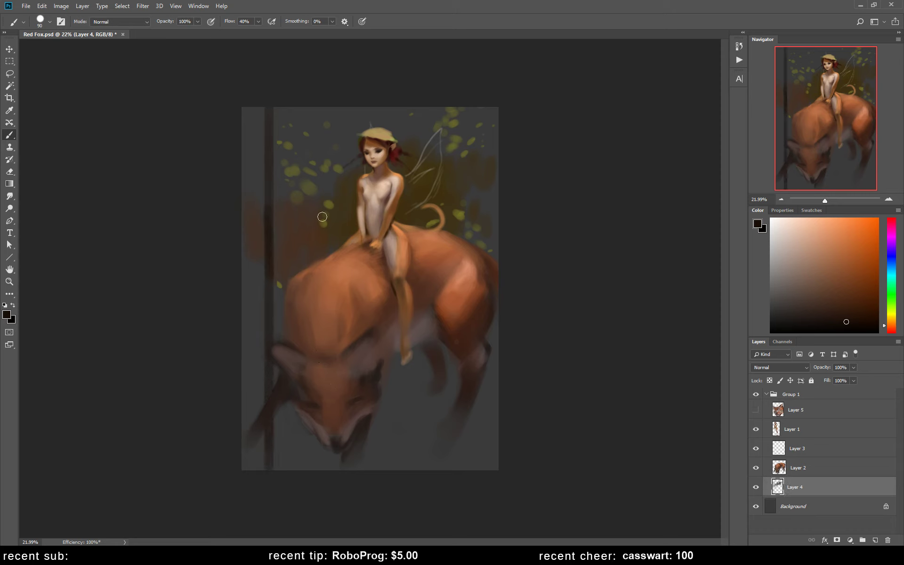
{"action": "left_click", "coordinate": [267, 304], "text": "alt"}
{"action": "left_click_drag", "start_coordinate": [303, 194], "coordinate": [304, 146]}
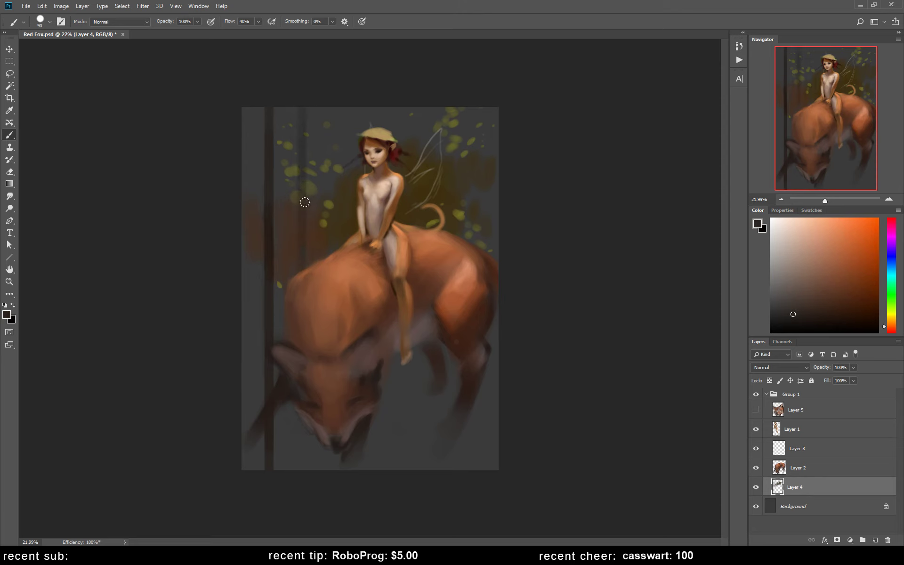
{"action": "left_click_drag", "start_coordinate": [305, 203], "coordinate": [301, 172]}
{"action": "left_click_drag", "start_coordinate": [464, 237], "coordinate": [466, 120]}
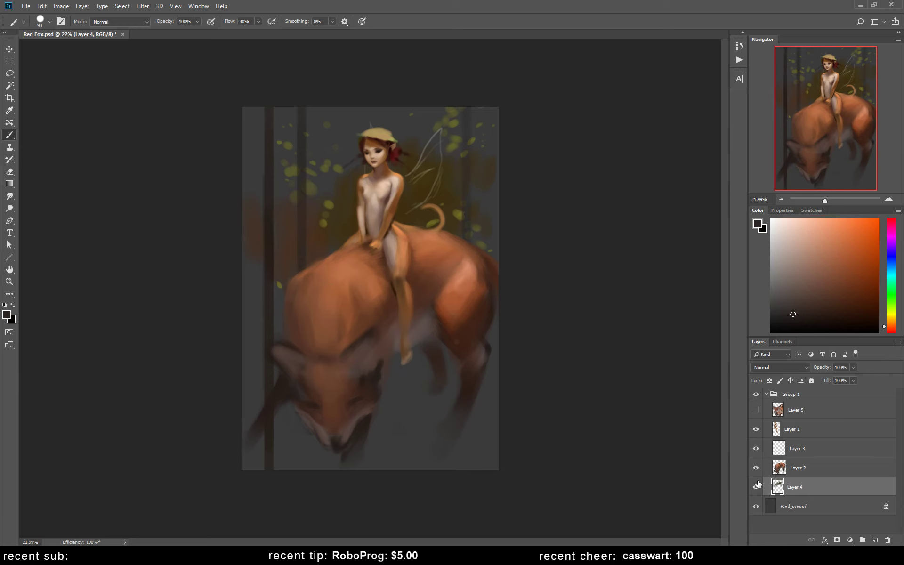
{"action": "key", "text": "ctrl+alt+z"}
{"action": "key", "text": "ctrl+alt+z"}
{"action": "key", "text": "ctrl+alt+z"}
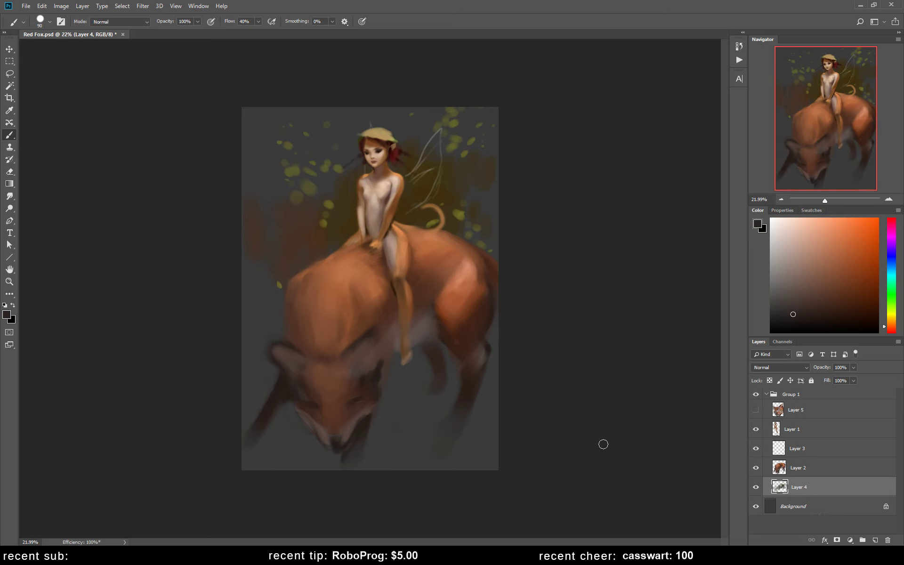
Step: Mix dark browns and olive-yellow, then paint dark brown in the upper-left background
{"action": "left_click", "coordinate": [455, 176], "text": "alt"}
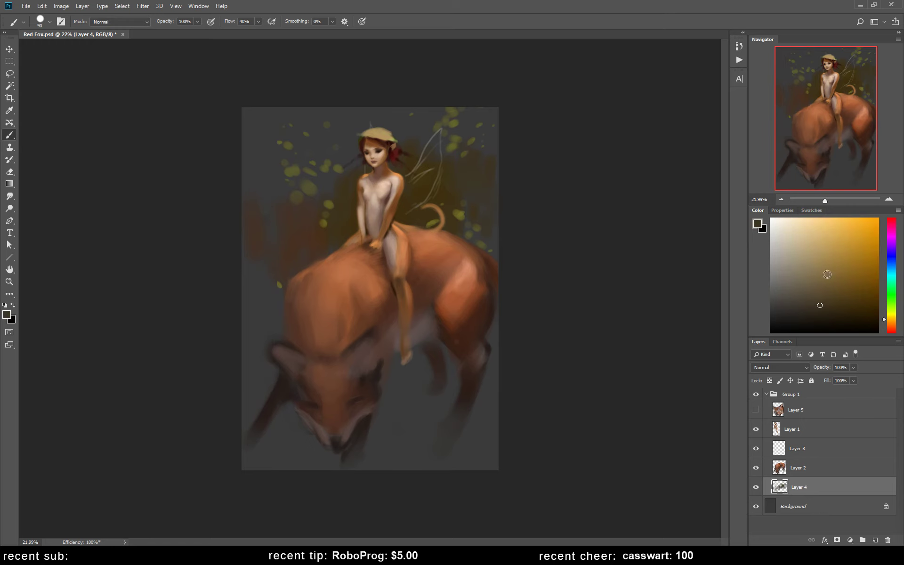
{"action": "left_click", "coordinate": [827, 278]}
{"action": "left_click", "coordinate": [824, 306]}
{"action": "key", "text": "bracketright"}
{"action": "key", "text": "bracketright"}
{"action": "key", "text": "bracketright"}
{"action": "left_click", "coordinate": [828, 286]}
{"action": "left_click", "coordinate": [891, 316]}
{"action": "key", "text": "bracketleft"}
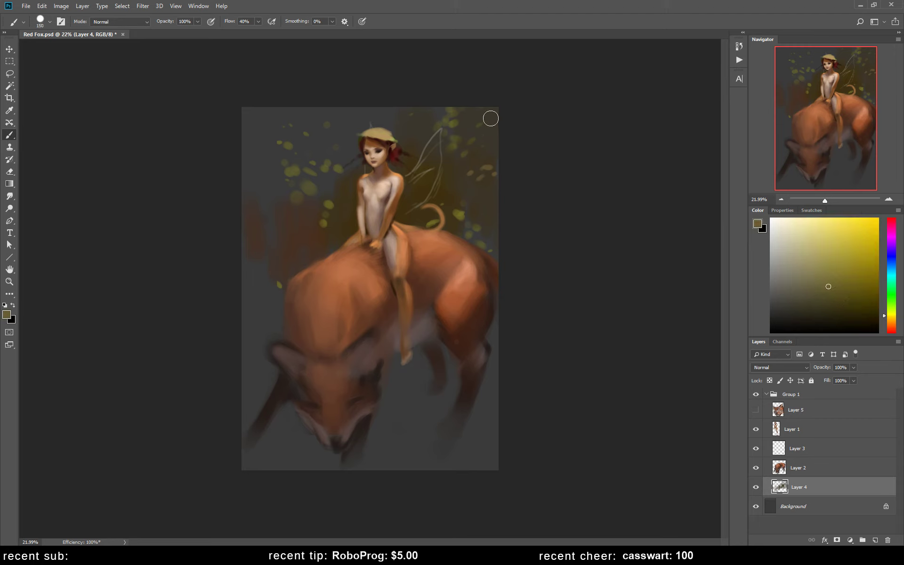
{"action": "key", "text": "bracketleft"}
{"action": "key", "text": "bracketleft"}
{"action": "key", "text": "bracketleft"}
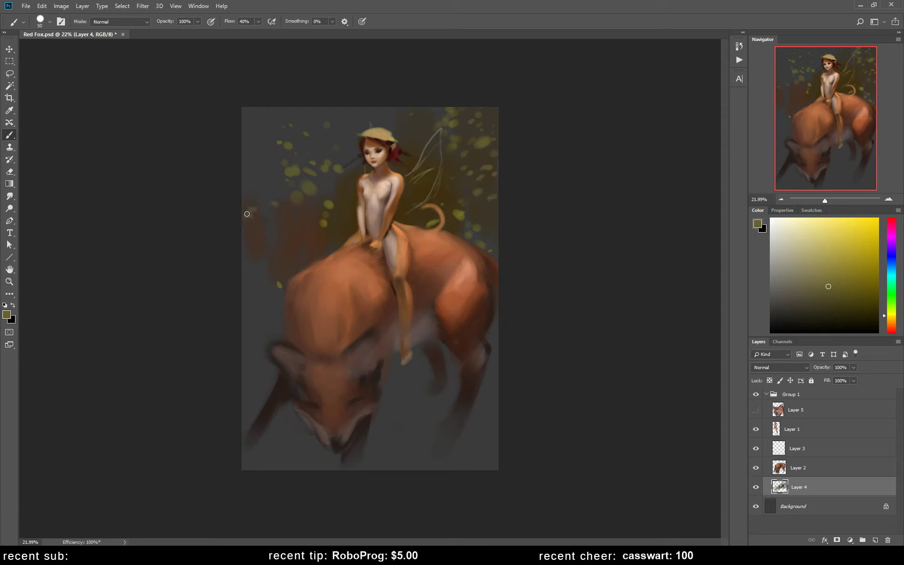
{"action": "left_click", "coordinate": [316, 236], "text": "alt"}
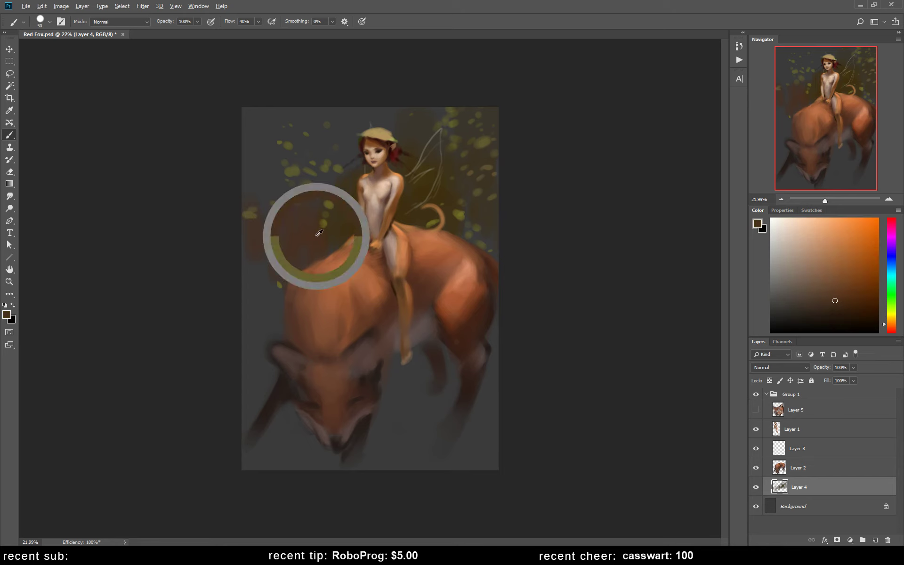
{"action": "key", "text": "bracketright"}
{"action": "key", "text": "bracketright"}
{"action": "key", "text": "bracketright"}
{"action": "left_click_drag", "start_coordinate": [277, 175], "coordinate": [283, 191]}
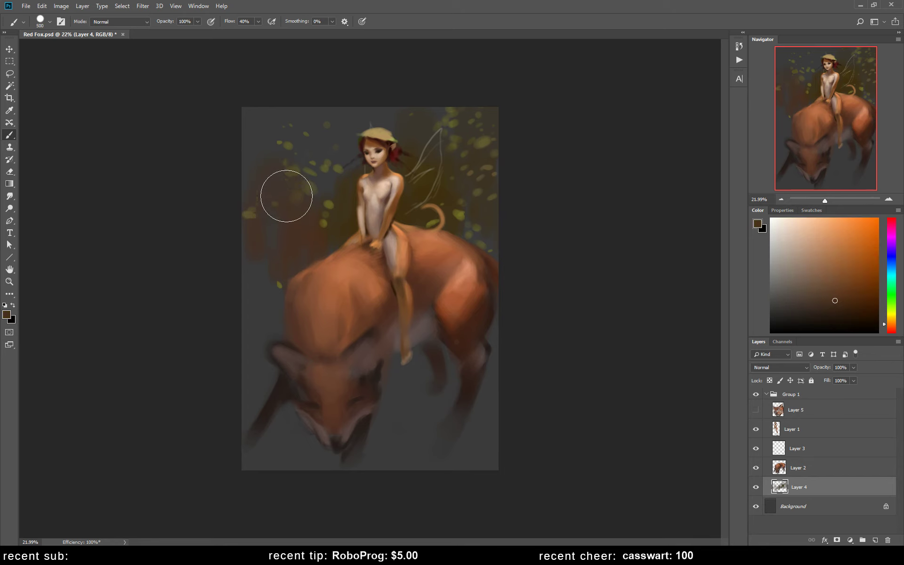
{"action": "key", "text": "bracketleft"}
{"action": "key", "text": "bracketleft"}
{"action": "key", "text": "bracketleft"}
Step: Dab olive-yellow foliage in the upper left, then dim it with sampled dark brown
{"action": "left_click", "coordinate": [845, 284]}
{"action": "left_click_drag", "start_coordinate": [894, 324], "coordinate": [882, 319]}
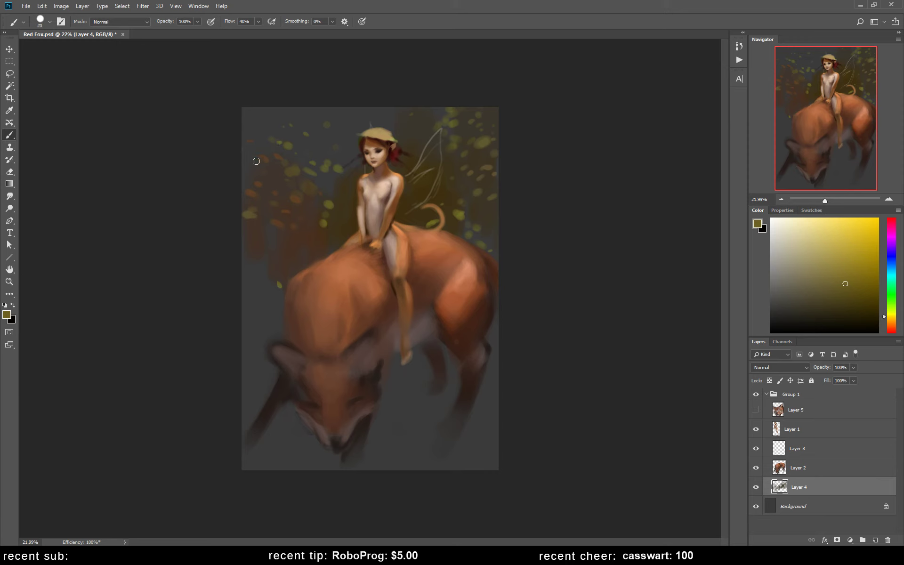
{"action": "key", "text": "bracketright"}
{"action": "key", "text": "bracketright"}
{"action": "key", "text": "bracketright"}
{"action": "mouse_move", "coordinate": [256, 161]}
{"action": "left_mouse_down"}
{"action": "mouse_move", "coordinate": [238, 157]}
{"action": "mouse_move", "coordinate": [265, 141]}
{"action": "mouse_move", "coordinate": [275, 197]}
{"action": "left_mouse_up"}
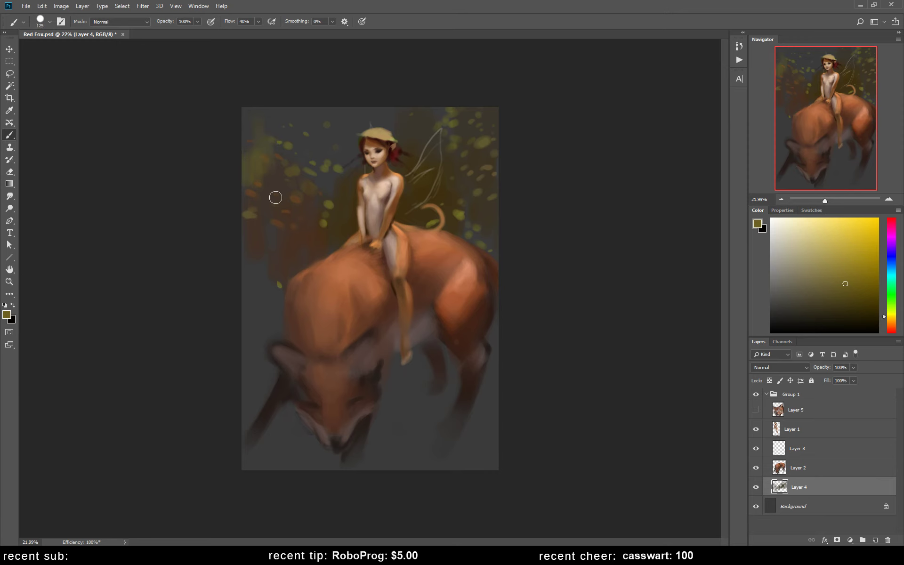
{"action": "left_click", "coordinate": [349, 194], "text": "alt"}
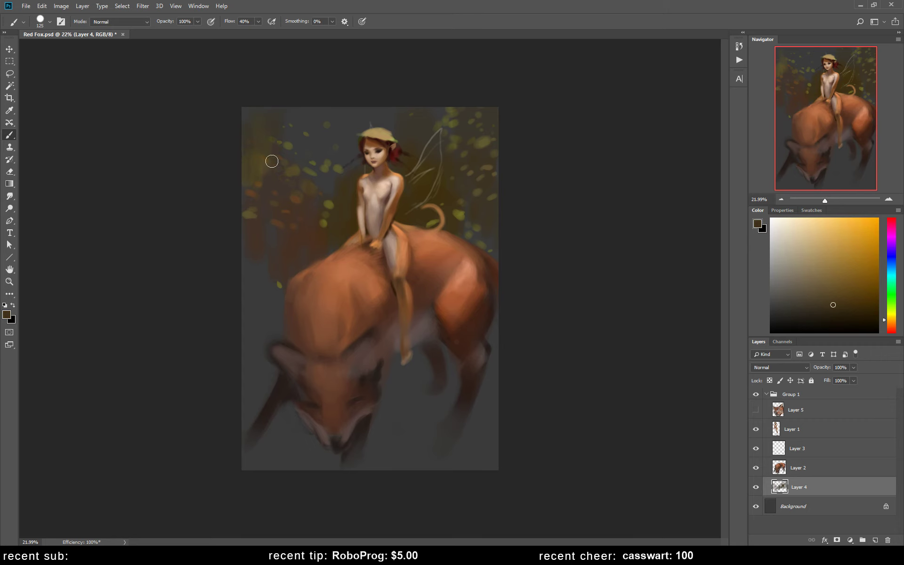
{"action": "mouse_move", "coordinate": [272, 161]}
{"action": "left_mouse_down"}
{"action": "mouse_move", "coordinate": [244, 107]}
{"action": "mouse_move", "coordinate": [282, 133]}
{"action": "mouse_move", "coordinate": [311, 123]}
{"action": "mouse_move", "coordinate": [283, 177]}
{"action": "left_mouse_up"}
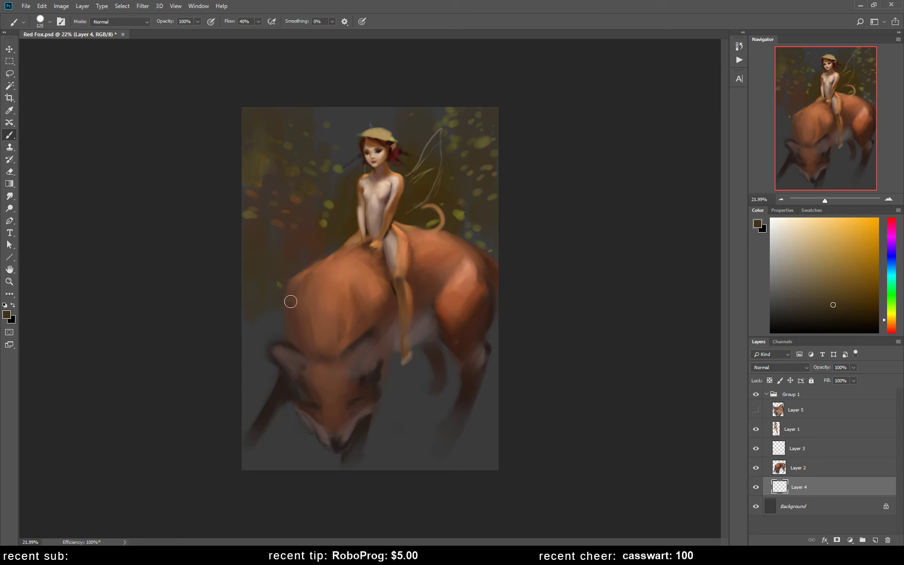
Step: Add warm strokes behind the fox's rear leg down to the canvas bottom
{"action": "left_click_drag", "start_coordinate": [486, 404], "coordinate": [470, 417]}
{"action": "mouse_move", "coordinate": [451, 451]}
{"action": "left_mouse_down"}
{"action": "mouse_move", "coordinate": [490, 438]}
{"action": "mouse_move", "coordinate": [455, 462]}
{"action": "mouse_move", "coordinate": [445, 454]}
{"action": "left_mouse_up"}
{"action": "left_click", "coordinate": [818, 288]}
{"action": "key", "text": "bracketleft"}
{"action": "key", "text": "bracketleft"}
{"action": "key", "text": "bracketleft"}
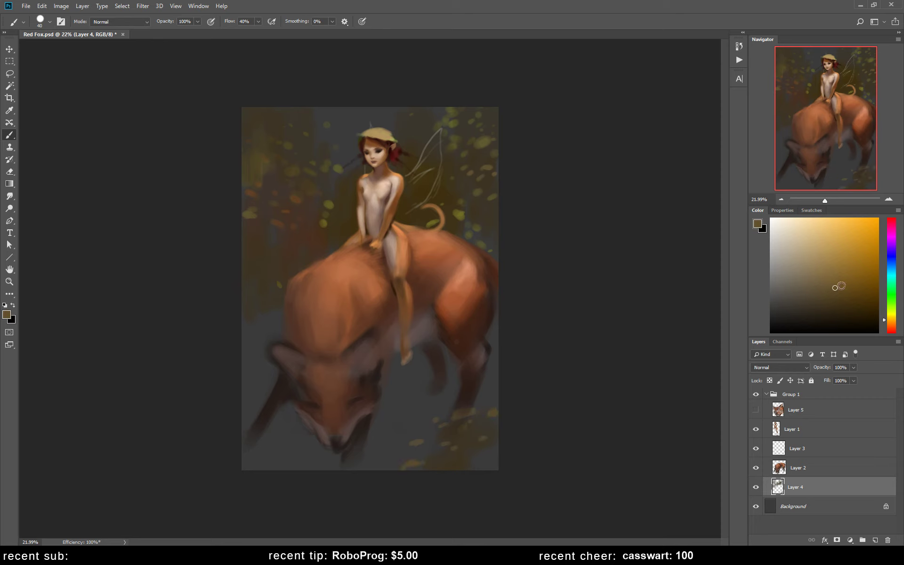
Step: Paint olive ground across the canvas bottom and below the fox's face
{"action": "left_click_drag", "start_coordinate": [892, 319], "coordinate": [891, 313]}
{"action": "key", "text": "bracketright"}
{"action": "key", "text": "bracketright"}
{"action": "key", "text": "bracketright"}
{"action": "left_click_drag", "start_coordinate": [448, 449], "coordinate": [392, 453]}
{"action": "key", "text": "bracketright"}
{"action": "key", "text": "bracketright"}
{"action": "left_click", "coordinate": [840, 311]}
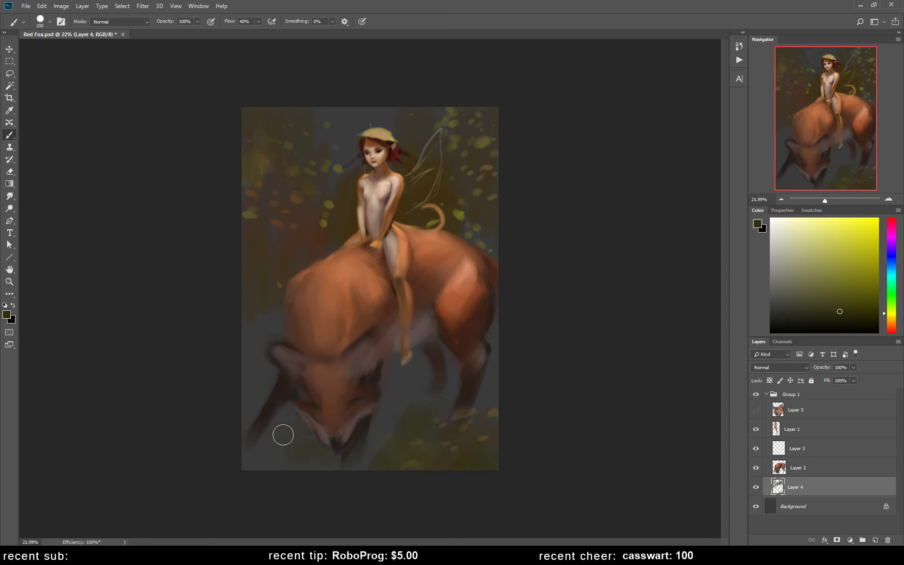
{"action": "left_click_drag", "start_coordinate": [283, 432], "coordinate": [365, 470]}
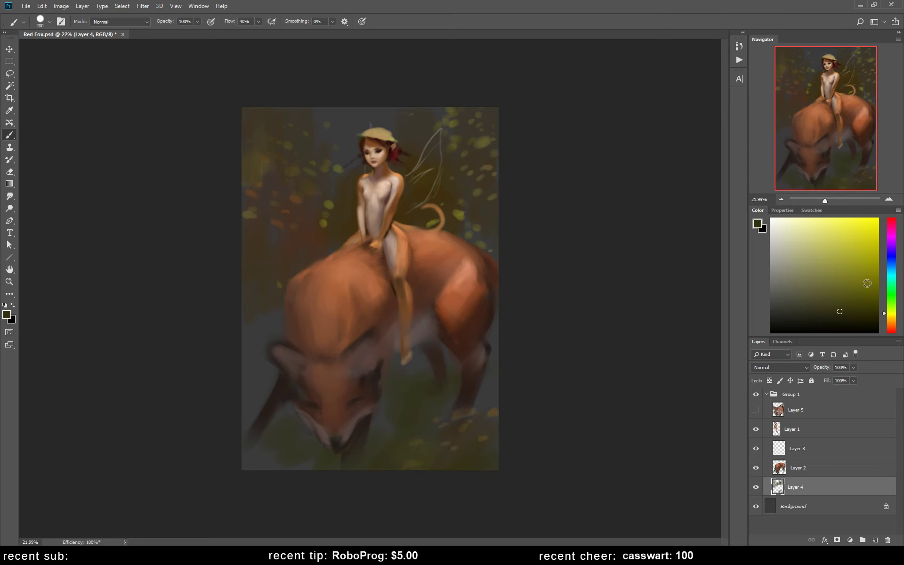
Step: Switch to a darker brown and paint a dark stroke along the fox's left side
{"action": "left_click", "coordinate": [891, 324]}
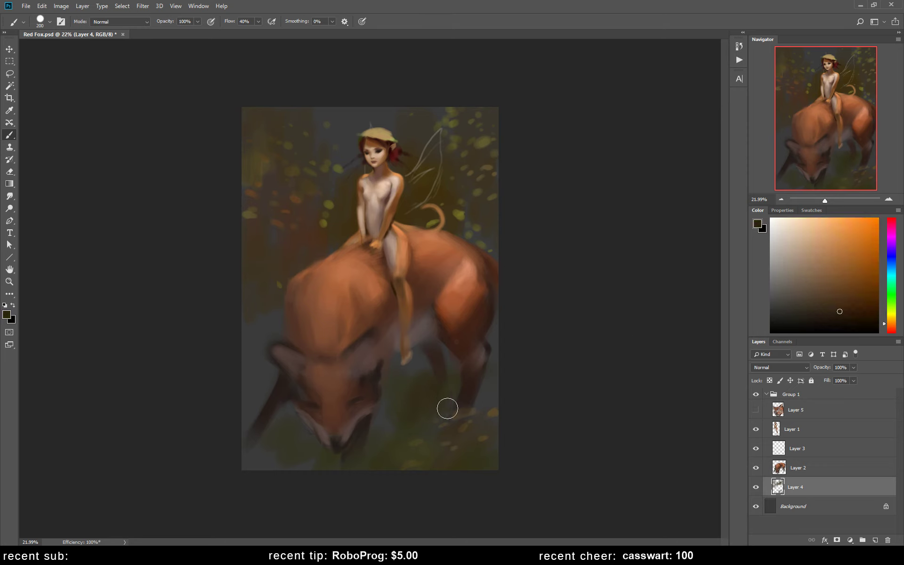
{"action": "key", "text": "bracketleft"}
{"action": "key", "text": "bracketleft"}
{"action": "key", "text": "bracketleft"}
{"action": "left_click_drag", "start_coordinate": [834, 293], "coordinate": [836, 285]}
{"action": "key", "text": "bracketright"}
{"action": "key", "text": "bracketright"}
{"action": "key", "text": "bracketright"}
{"action": "left_click", "coordinate": [852, 311]}
{"action": "left_click_drag", "start_coordinate": [255, 440], "coordinate": [250, 406]}
Step: Paint olive ground at the lower left, darken beside the fox's face, and pick dark reddish-brown
{"action": "left_click", "coordinate": [889, 318]}
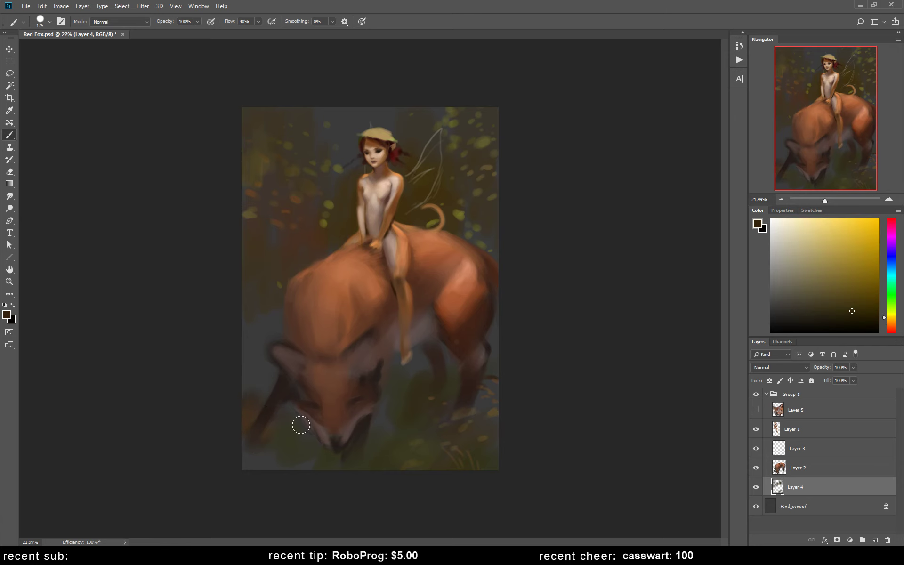
{"action": "left_click_drag", "start_coordinate": [254, 461], "coordinate": [313, 464]}
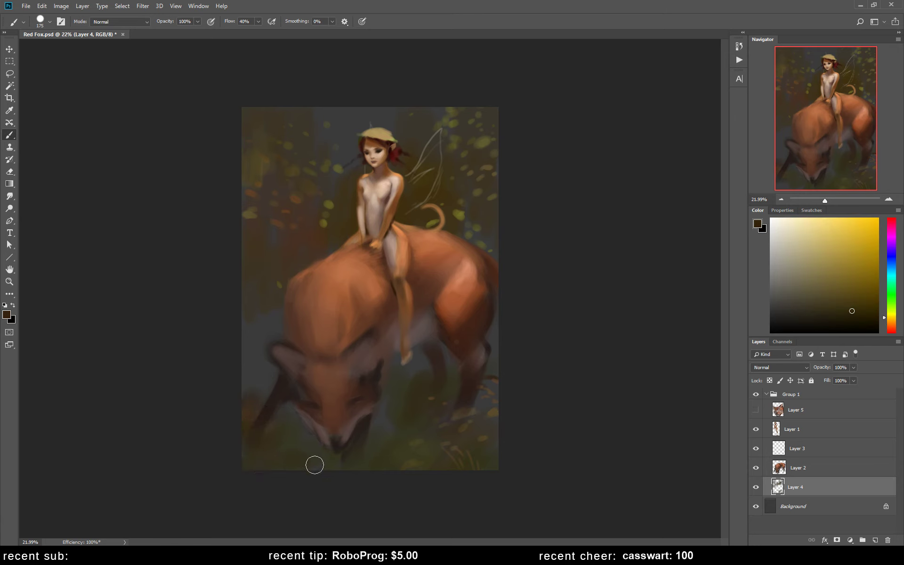
{"action": "left_click_drag", "start_coordinate": [226, 367], "coordinate": [275, 410]}
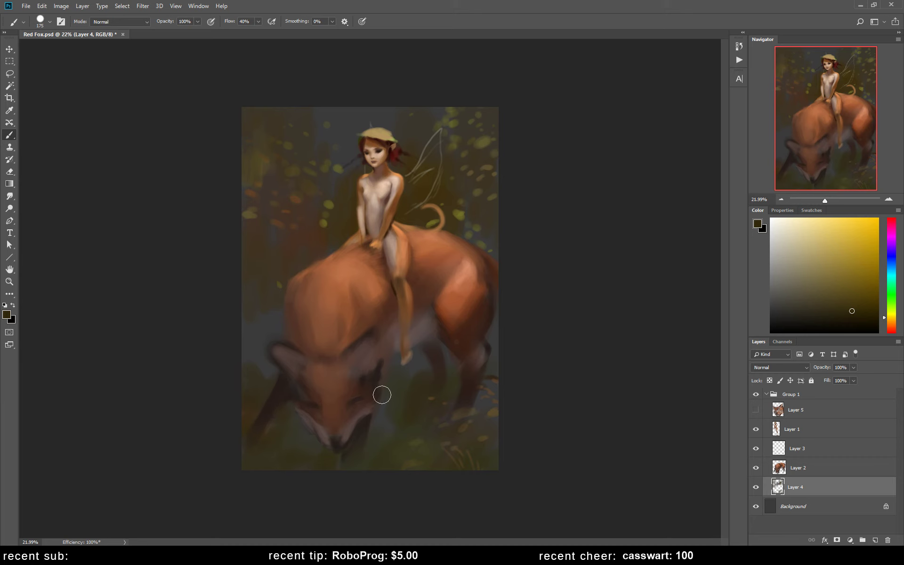
{"action": "key", "text": "bracketleft"}
{"action": "key", "text": "bracketleft"}
{"action": "key", "text": "bracketleft"}
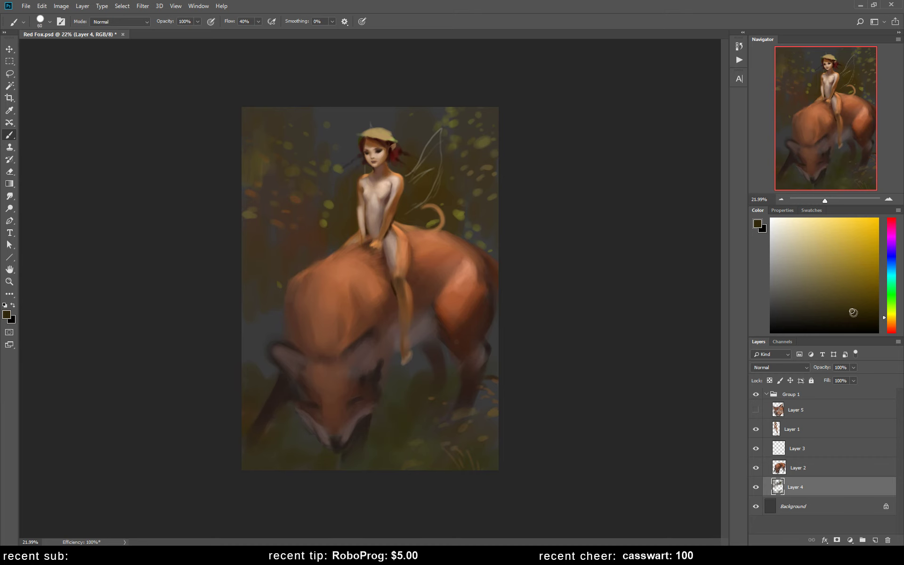
{"action": "left_click", "coordinate": [891, 327]}
{"action": "left_click", "coordinate": [857, 321]}
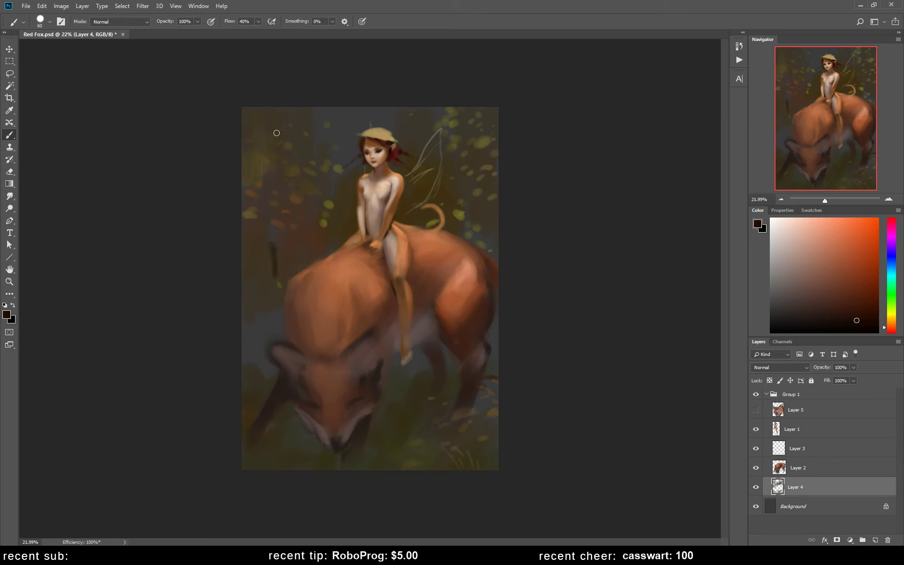
Step: Paint a dark tree trunk at the upper left and add a lighter grey edge
{"action": "mouse_move", "coordinate": [273, 150]}
{"action": "left_mouse_down"}
{"action": "mouse_move", "coordinate": [276, 120]}
{"action": "mouse_move", "coordinate": [272, 207]}
{"action": "left_mouse_up"}
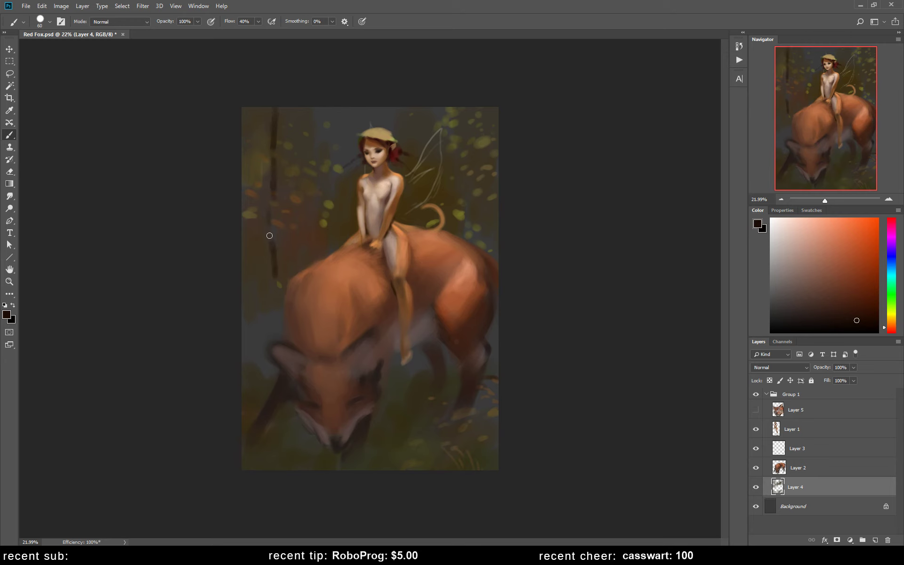
{"action": "left_click_drag", "start_coordinate": [273, 301], "coordinate": [273, 316]}
{"action": "key", "text": "bracketright"}
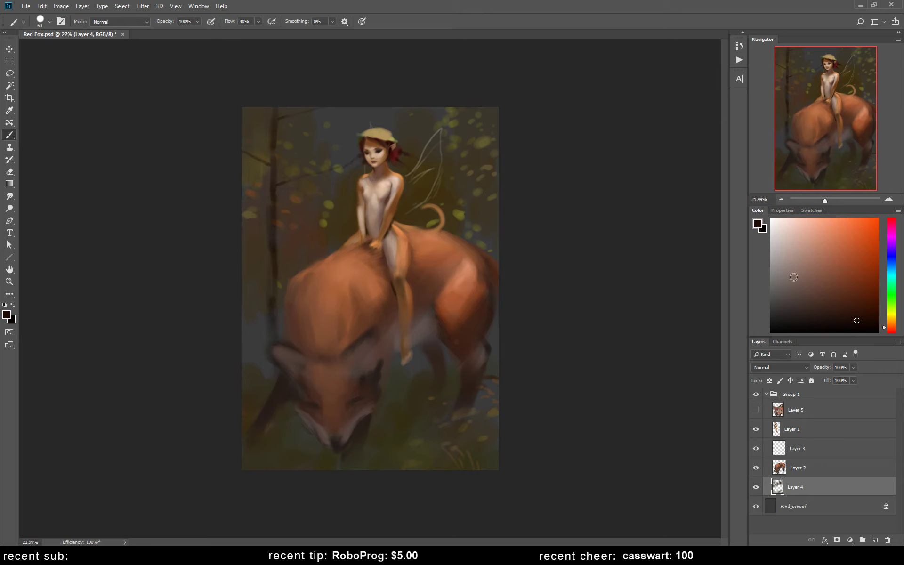
{"action": "left_click", "coordinate": [787, 299]}
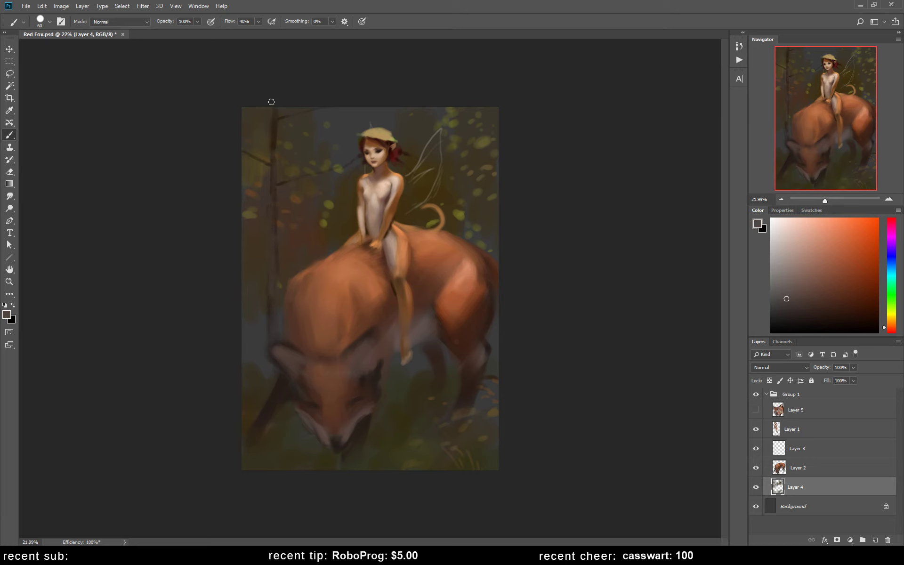
{"action": "left_click_drag", "start_coordinate": [275, 150], "coordinate": [273, 121]}
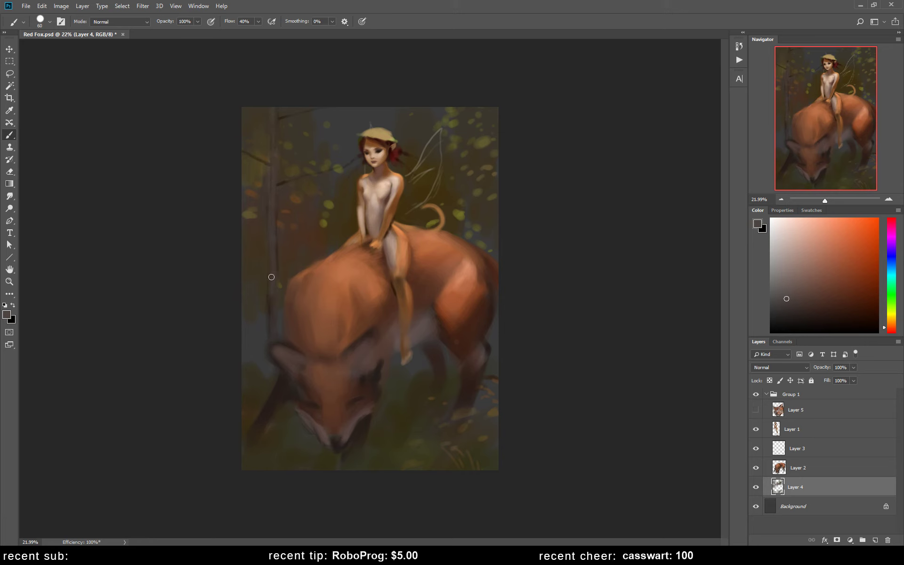
Step: Paint a light reddish-grey trunk on the right and lighten the left trunk's lower part
{"action": "left_click", "coordinate": [790, 316]}
{"action": "left_click", "coordinate": [776, 280]}
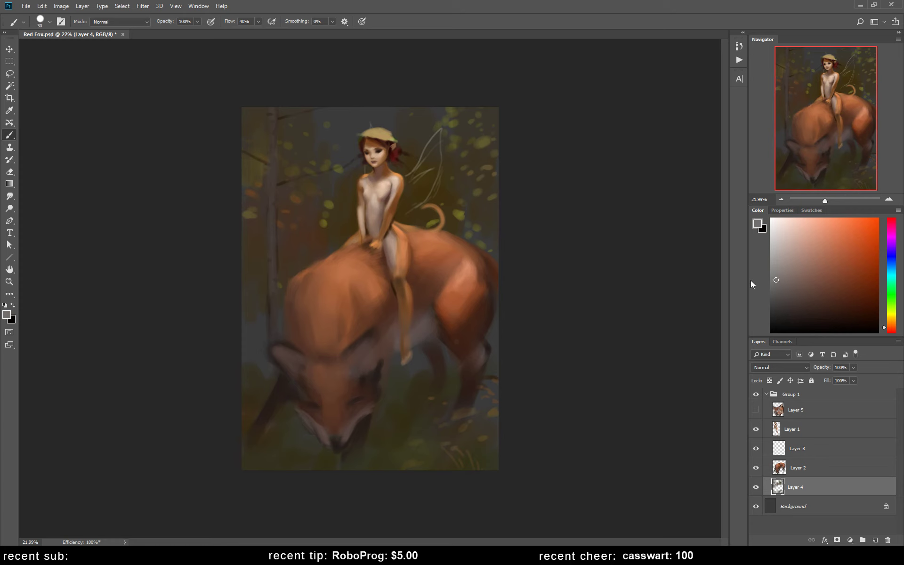
{"action": "left_click", "coordinate": [892, 332]}
{"action": "key", "text": "bracketright"}
{"action": "key", "text": "bracketright"}
{"action": "key", "text": "bracketright"}
{"action": "left_click_drag", "start_coordinate": [460, 106], "coordinate": [467, 247]}
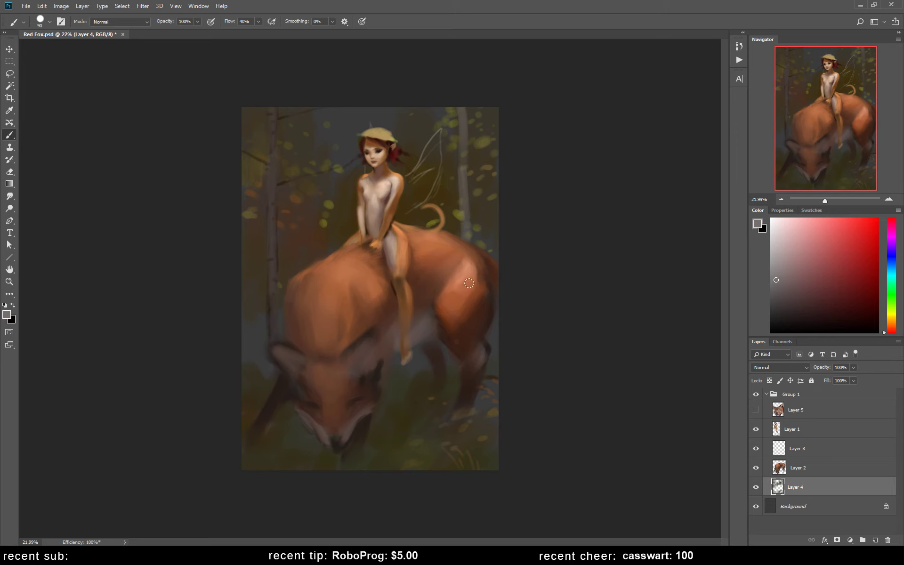
{"action": "key", "text": "bracketleft"}
{"action": "key", "text": "bracketleft"}
{"action": "key", "text": "bracketleft"}
{"action": "left_click_drag", "start_coordinate": [276, 186], "coordinate": [278, 374]}
{"action": "key", "text": "bracketleft"}
{"action": "key", "text": "bracketleft"}
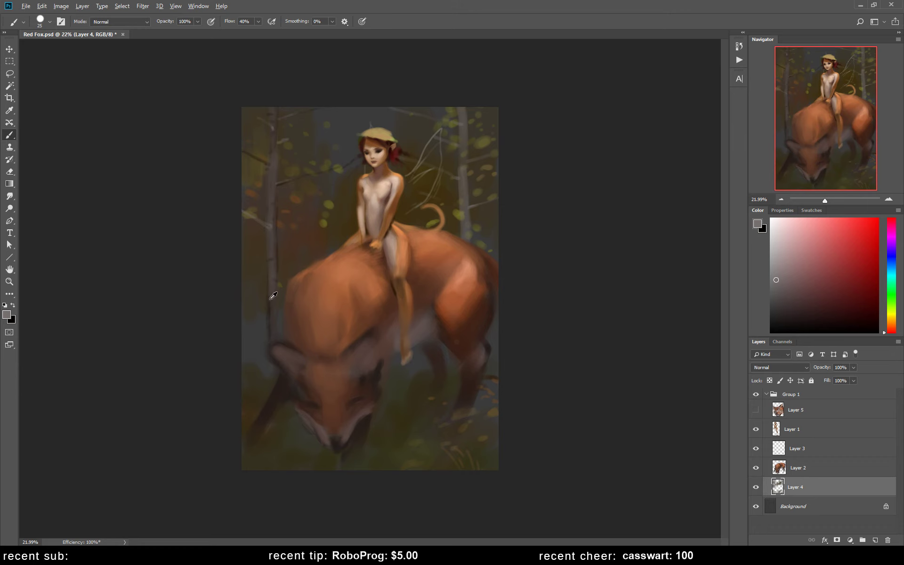
{"action": "left_click", "coordinate": [270, 298], "text": "alt"}
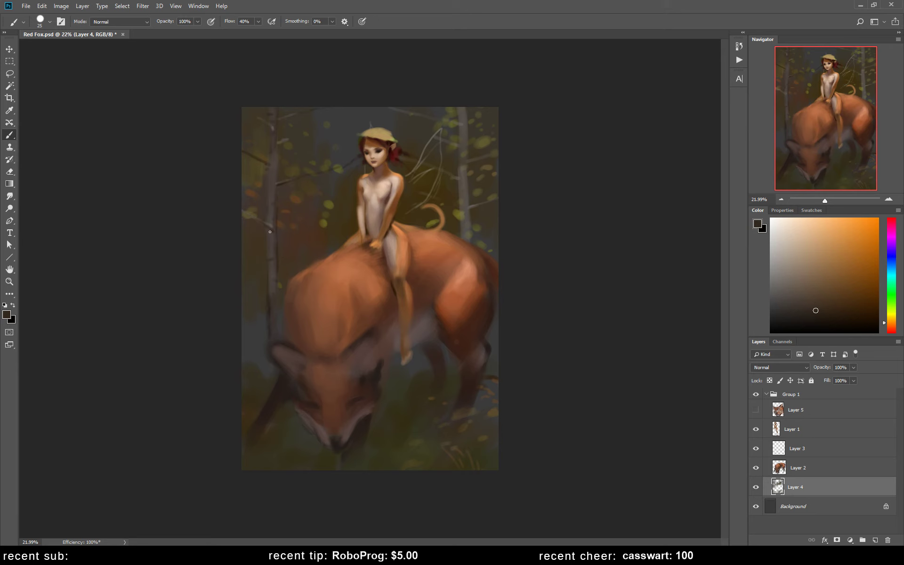
Step: Flip the canvas horizontally and paint dark brown shadow along and left of the right tree
{"action": "key", "text": "ctrl+shift+h"}
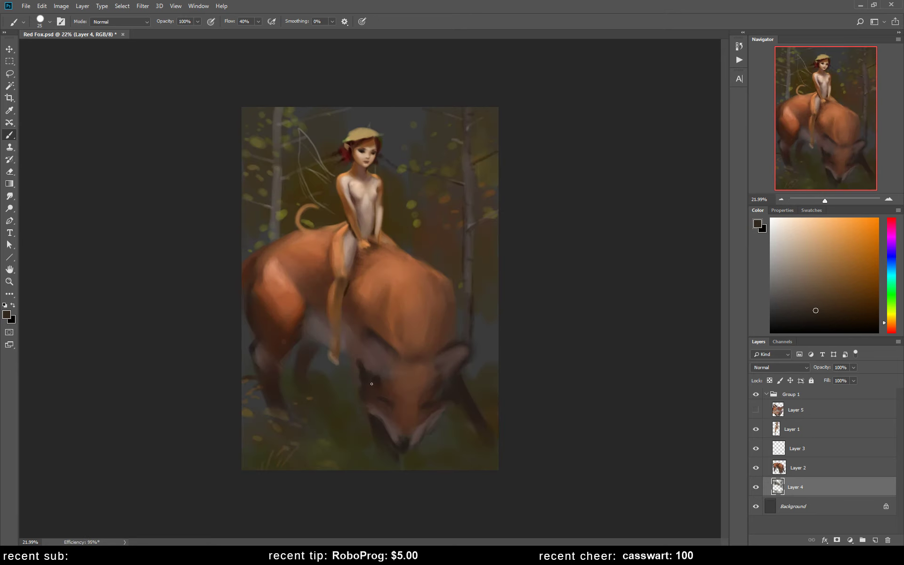
{"action": "left_click_drag", "start_coordinate": [825, 304], "coordinate": [851, 309]}
{"action": "key", "text": "bracketright"}
{"action": "key", "text": "bracketright"}
{"action": "key", "text": "bracketright"}
{"action": "left_click", "coordinate": [850, 321]}
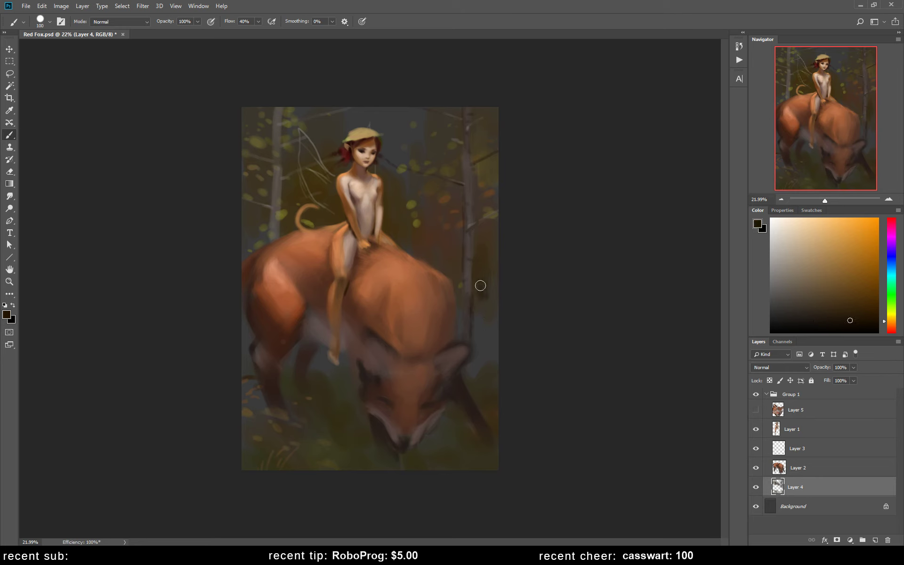
{"action": "mouse_move", "coordinate": [480, 286]}
{"action": "left_mouse_down"}
{"action": "mouse_move", "coordinate": [478, 323]}
{"action": "mouse_move", "coordinate": [476, 255]}
{"action": "mouse_move", "coordinate": [487, 281]}
{"action": "left_mouse_up"}
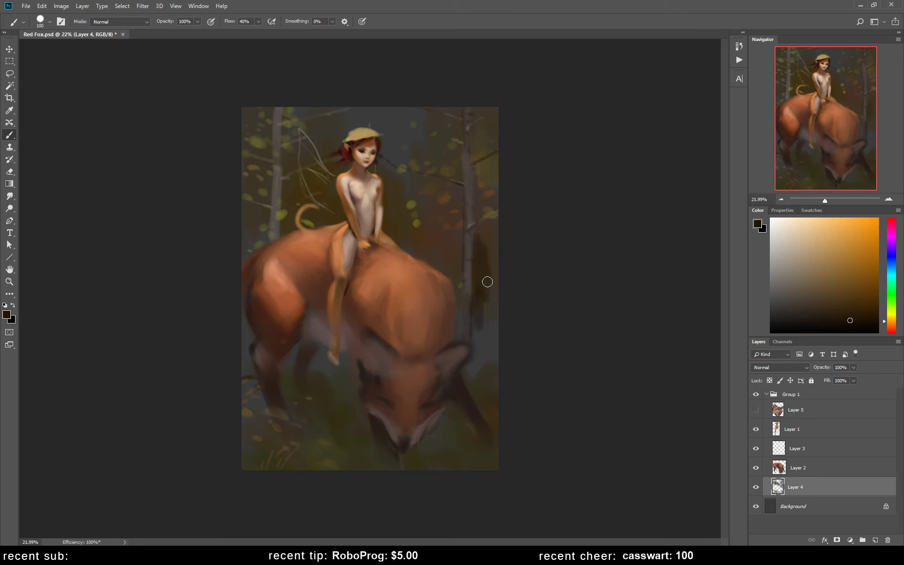
{"action": "mouse_move", "coordinate": [448, 252]}
{"action": "left_mouse_down"}
{"action": "mouse_move", "coordinate": [454, 247]}
{"action": "mouse_move", "coordinate": [465, 306]}
{"action": "left_mouse_up"}
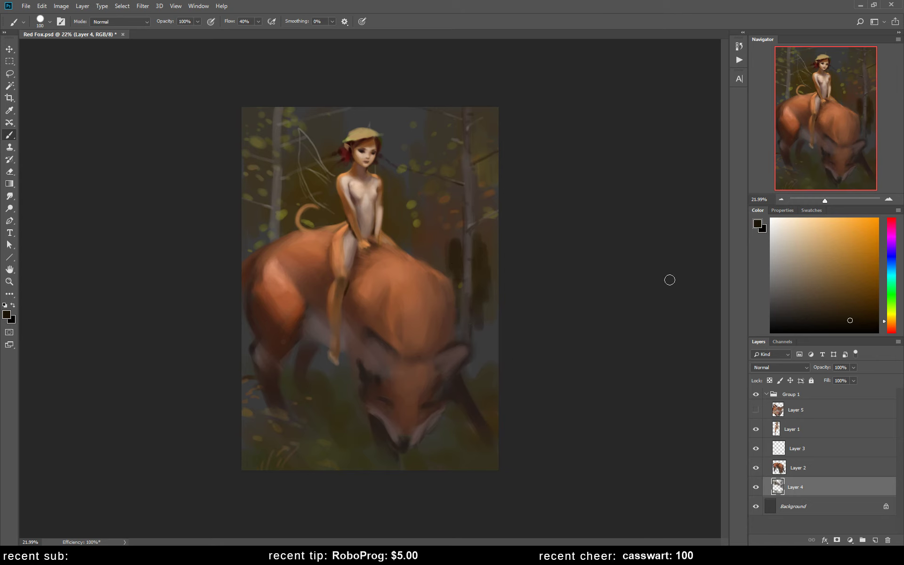
Step: Paint a dark olive-green bush behind the fox beside the right tree
{"action": "left_click", "coordinate": [848, 309]}
{"action": "left_click", "coordinate": [891, 309]}
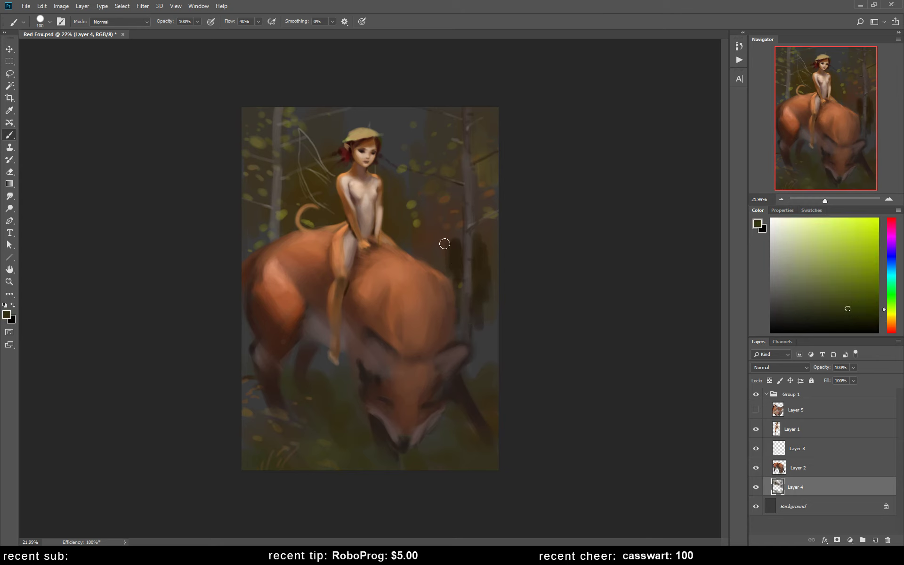
{"action": "mouse_move", "coordinate": [445, 243]}
{"action": "left_mouse_down"}
{"action": "mouse_move", "coordinate": [447, 264]}
{"action": "mouse_move", "coordinate": [442, 250]}
{"action": "left_mouse_up"}
{"action": "left_click", "coordinate": [824, 323]}
{"action": "left_click_drag", "start_coordinate": [441, 271], "coordinate": [413, 249]}
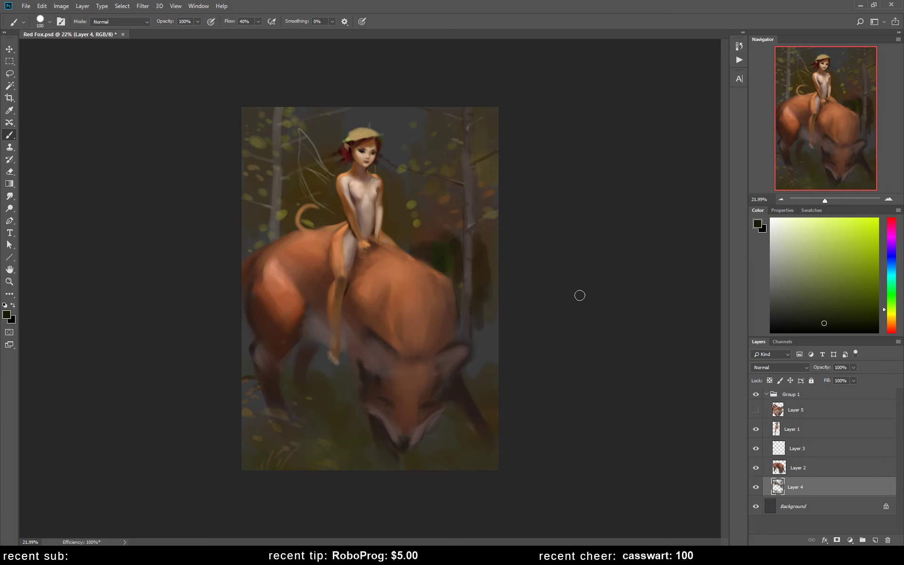
{"action": "left_click_drag", "start_coordinate": [891, 320], "coordinate": [891, 316]}
{"action": "left_click_drag", "start_coordinate": [451, 258], "coordinate": [415, 227]}
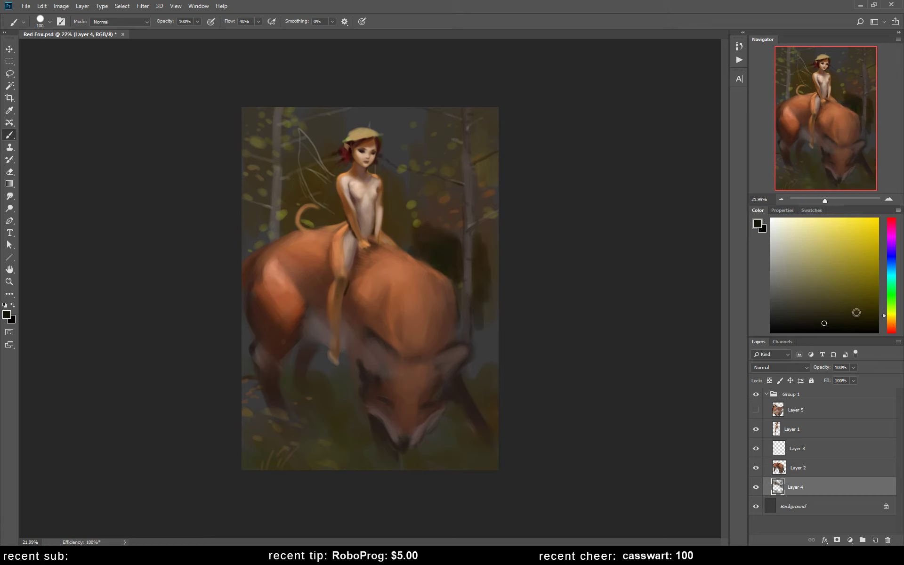
{"action": "left_click", "coordinate": [848, 317]}
Step: Sample orange-brown and darken the right edge and the lower-left ground
{"action": "left_click", "coordinate": [485, 255], "text": "alt"}
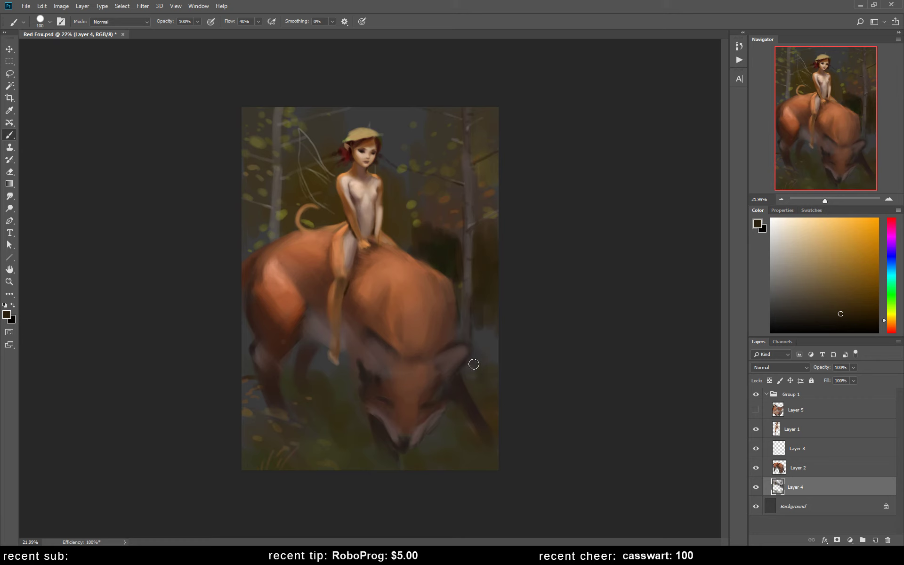
{"action": "left_click_drag", "start_coordinate": [480, 320], "coordinate": [479, 323]}
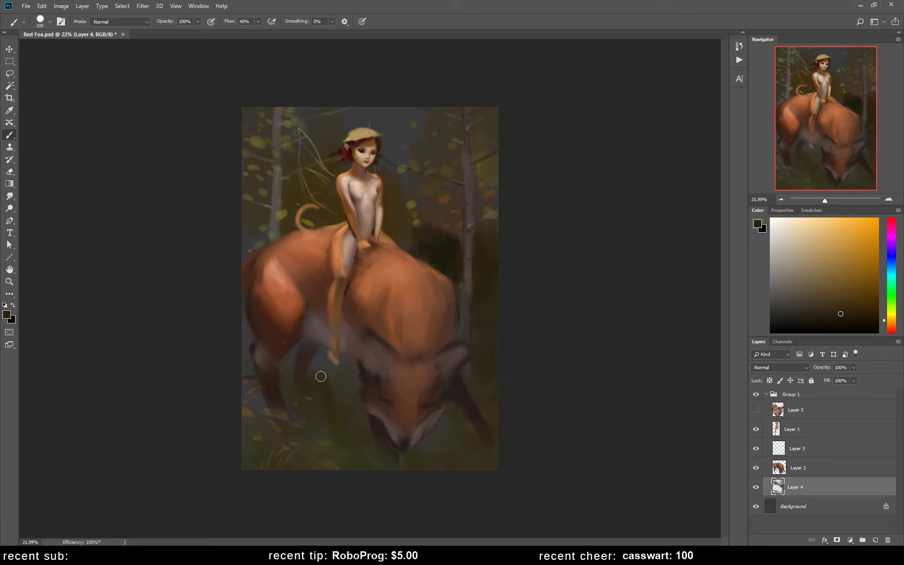
{"action": "mouse_move", "coordinate": [248, 408]}
{"action": "left_mouse_down"}
{"action": "mouse_move", "coordinate": [263, 443]}
{"action": "mouse_move", "coordinate": [333, 466]}
{"action": "left_mouse_up"}
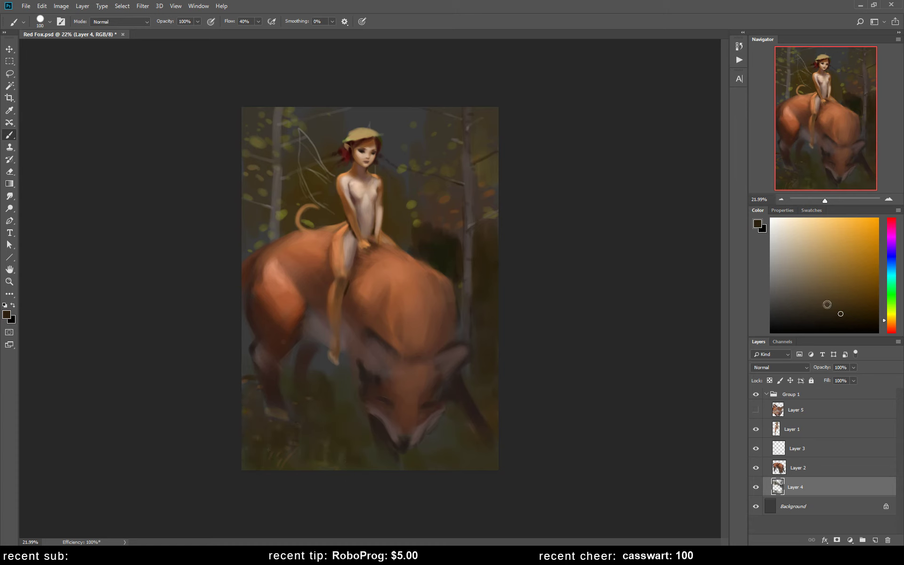
Step: Add small lighter brown marks on the bush and darken the trees along the right edge
{"action": "left_click", "coordinate": [846, 291]}
{"action": "key", "text": "bracketleft"}
{"action": "key", "text": "bracketleft"}
{"action": "key", "text": "bracketleft"}
{"action": "left_click_drag", "start_coordinate": [439, 258], "coordinate": [448, 263]}
{"action": "left_click", "coordinate": [884, 316]}
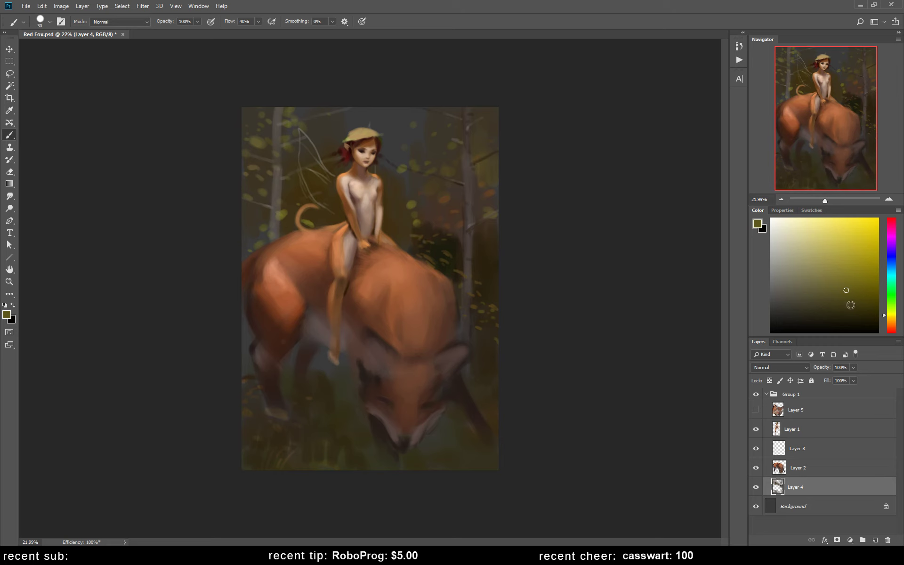
{"action": "left_click", "coordinate": [854, 312]}
{"action": "left_click", "coordinate": [855, 324]}
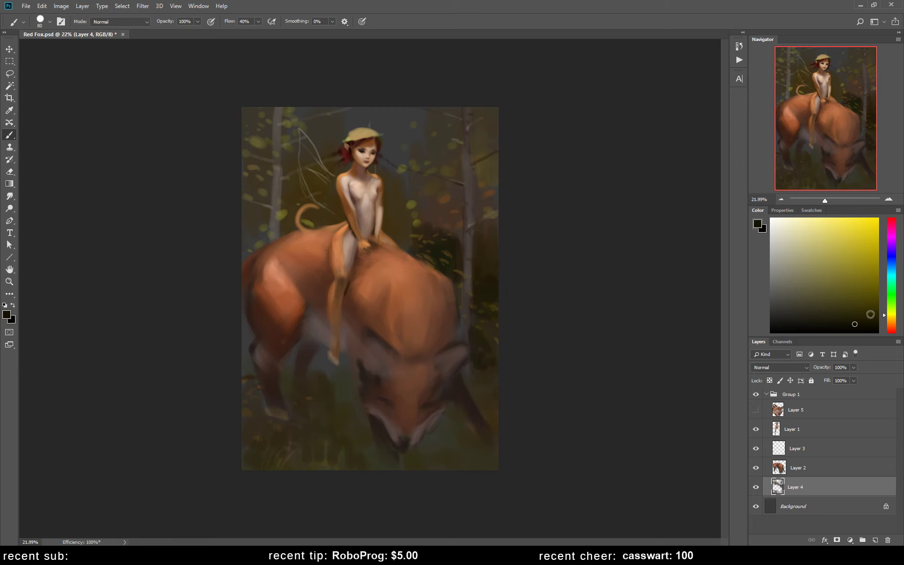
{"action": "left_click", "coordinate": [888, 318]}
{"action": "left_click", "coordinate": [850, 317]}
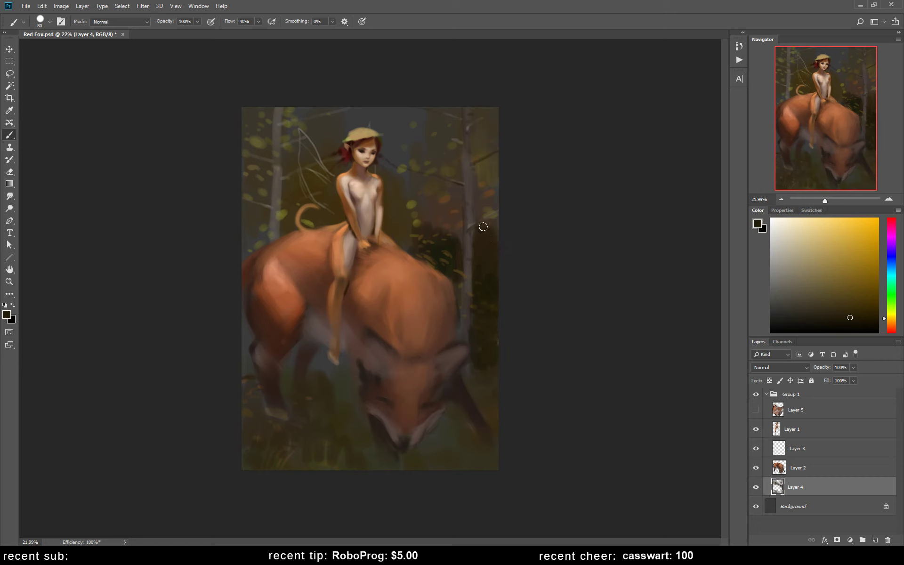
{"action": "left_click_drag", "start_coordinate": [488, 209], "coordinate": [496, 222]}
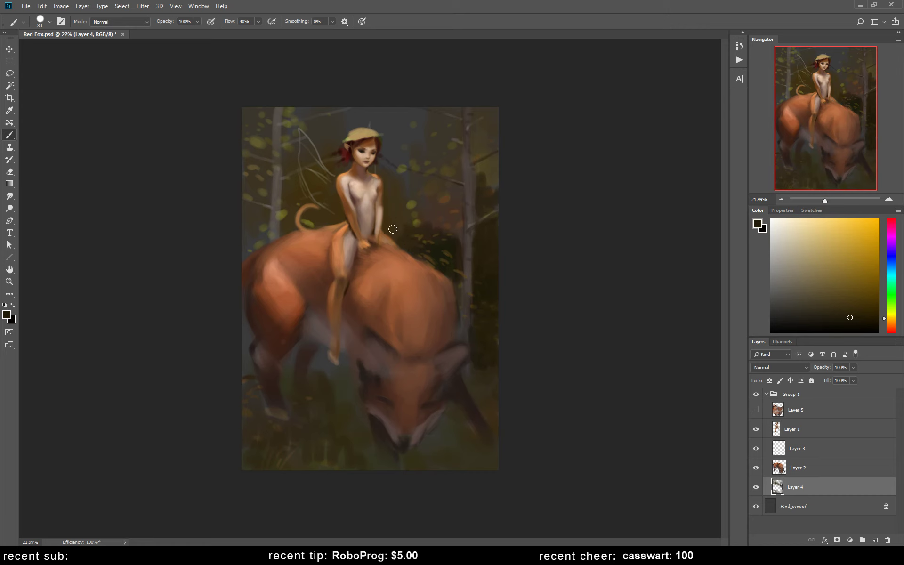
Step: Paint yellow then orange strokes across and around the bush to deepen it
{"action": "left_click", "coordinate": [892, 315]}
{"action": "left_click_drag", "start_coordinate": [417, 211], "coordinate": [464, 237]}
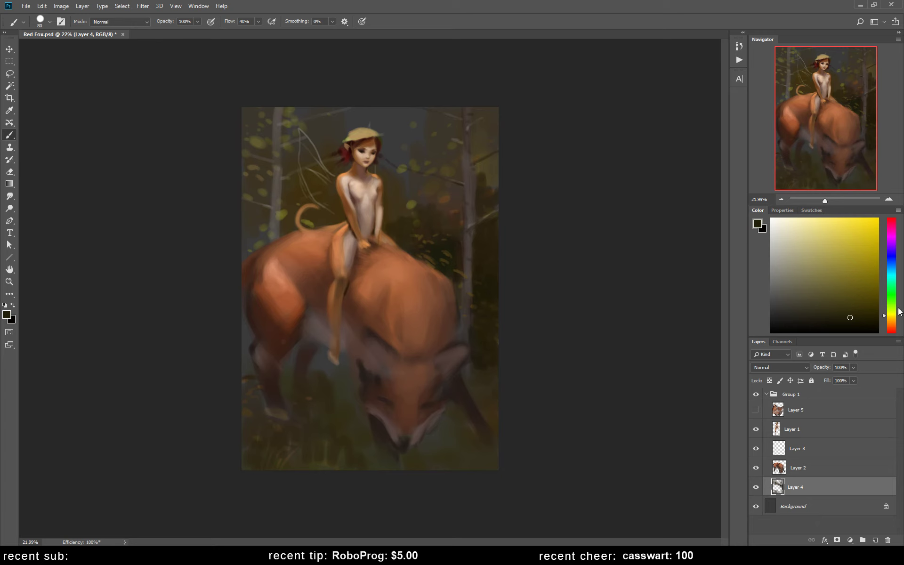
{"action": "left_click", "coordinate": [891, 324]}
{"action": "mouse_move", "coordinate": [456, 209]}
{"action": "left_mouse_down"}
{"action": "mouse_move", "coordinate": [446, 204]}
{"action": "mouse_move", "coordinate": [454, 194]}
{"action": "mouse_move", "coordinate": [460, 227]}
{"action": "left_mouse_up"}
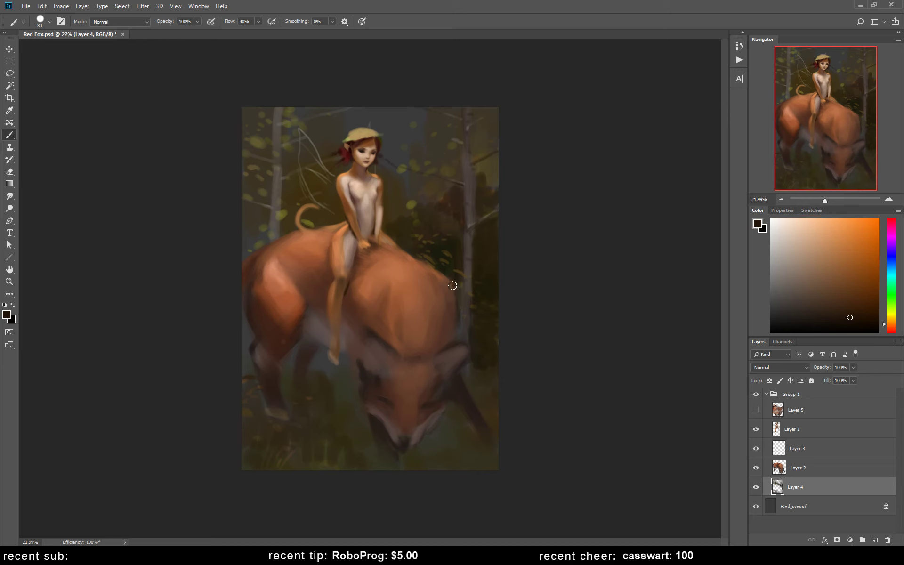
Step: Resample a dark olive from the painting and save Red Fox.psd
{"action": "left_click", "coordinate": [489, 171], "text": "alt"}
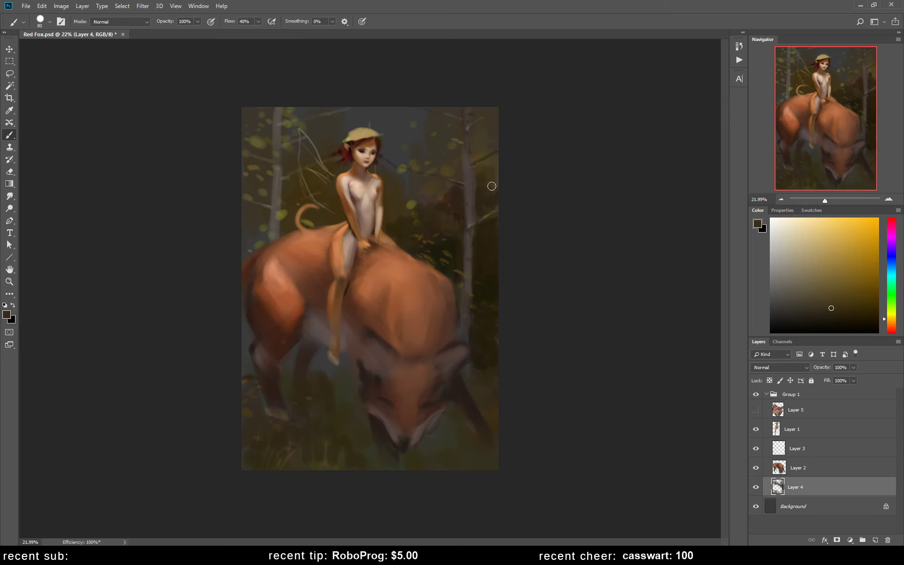
{"action": "left_click", "coordinate": [483, 168], "text": "alt"}
{"action": "left_click", "coordinate": [485, 187], "text": "alt"}
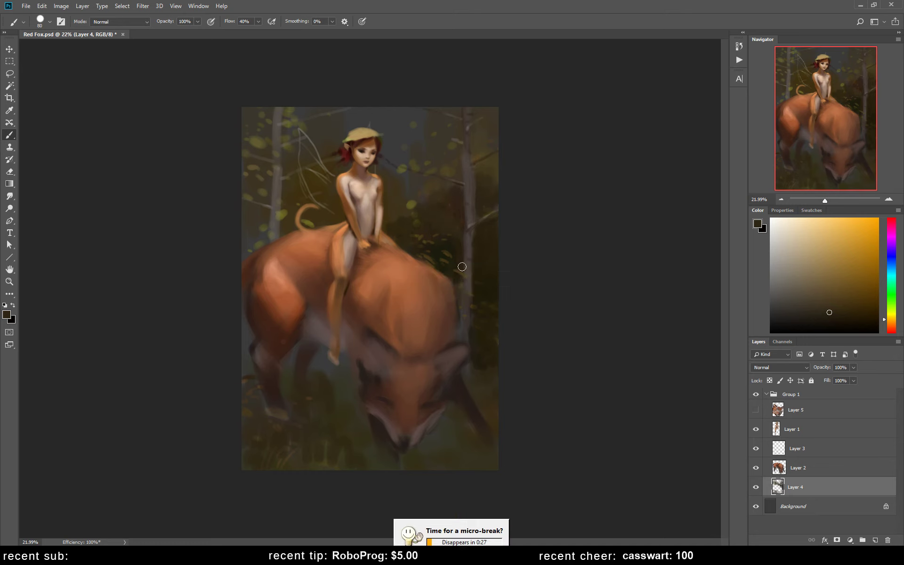
{"action": "key", "text": "ctrl+s"}
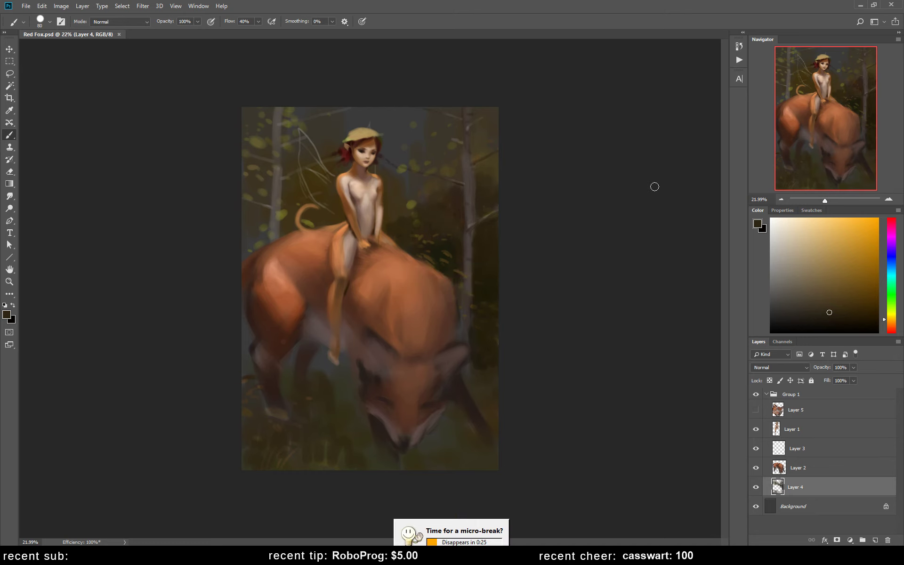
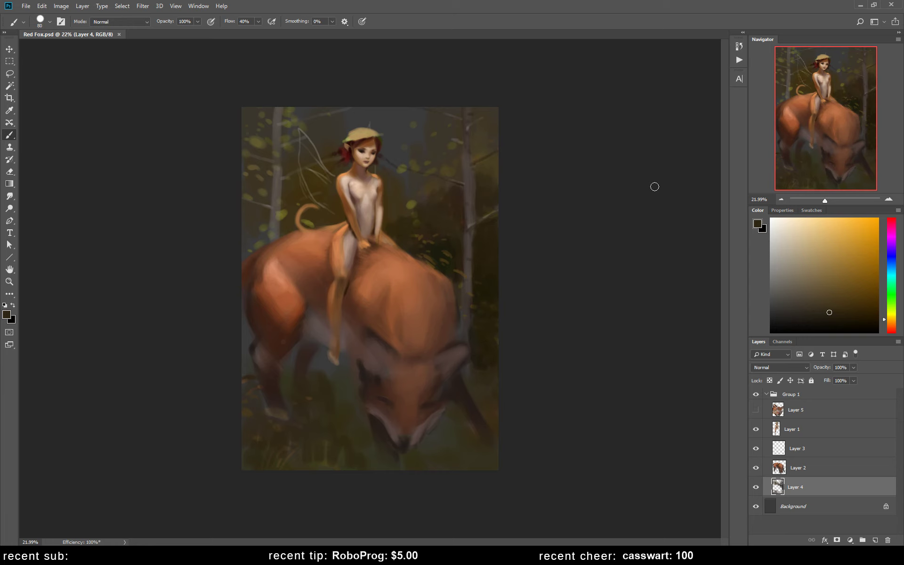
Step: Select Layer 2 and test-erase part of the fox's leg, then undo it
{"action": "left_click", "coordinate": [806, 467]}
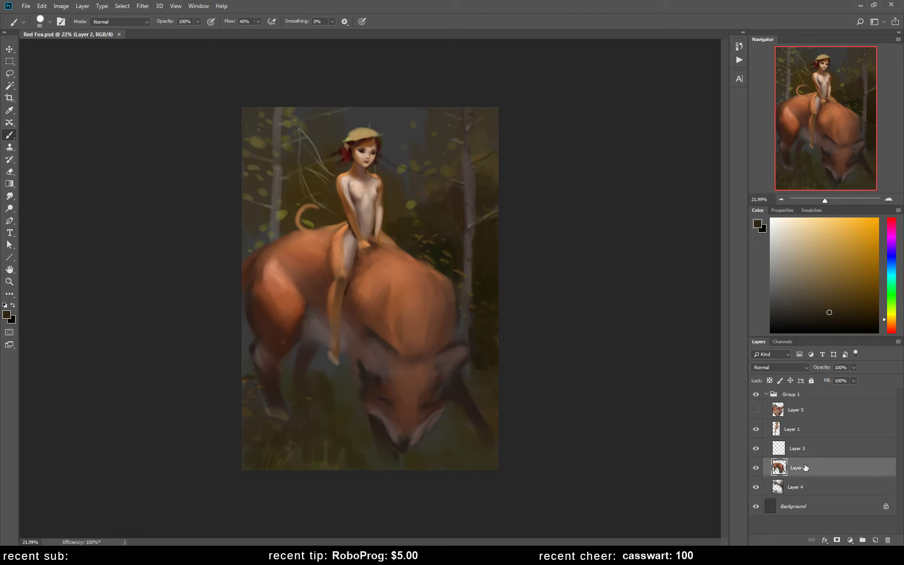
{"action": "key", "text": "e"}
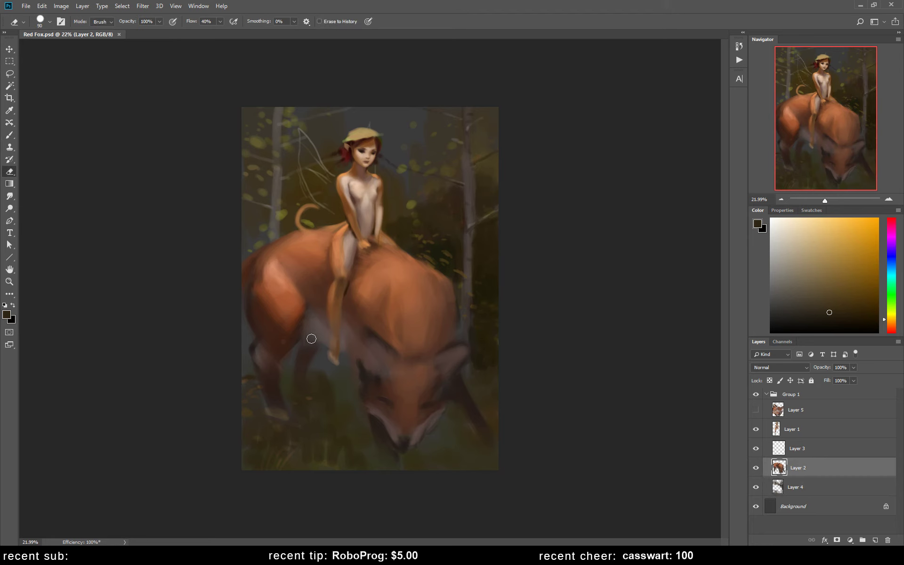
{"action": "left_click_drag", "start_coordinate": [309, 339], "coordinate": [326, 354]}
{"action": "key", "text": "ctrl+z"}
{"action": "key", "text": "ctrl+z"}
{"action": "key", "text": "ctrl+z"}
Step: Paint a red-orange stroke on the fox's belly and sample lighter and darker fox browns
{"action": "key", "text": "b"}
{"action": "left_click", "coordinate": [309, 344], "text": "alt"}
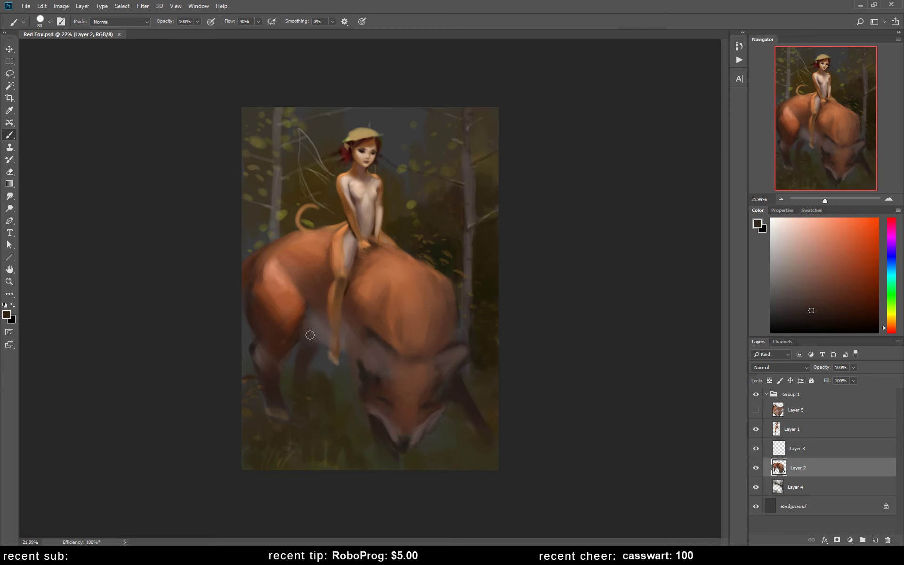
{"action": "left_click_drag", "start_coordinate": [309, 332], "coordinate": [325, 330]}
{"action": "left_click", "coordinate": [347, 342], "text": "alt"}
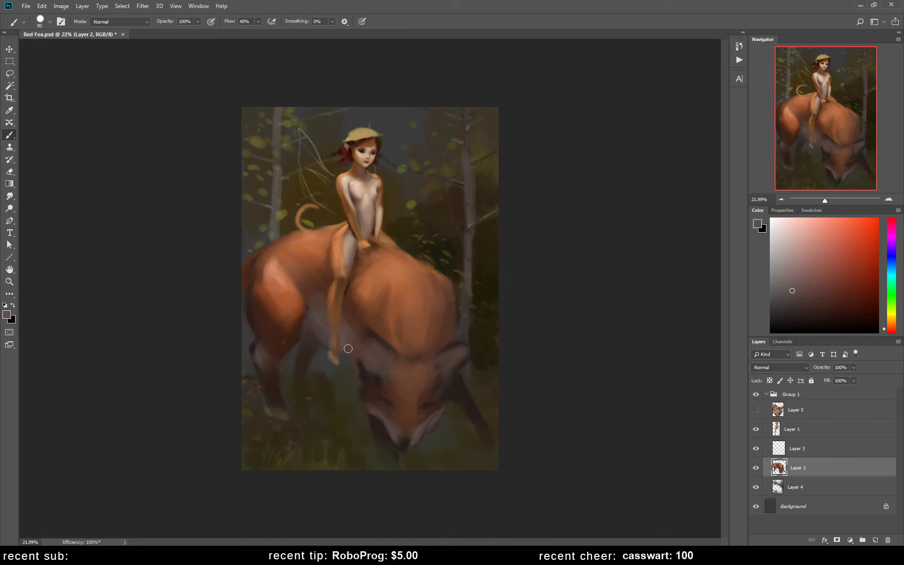
{"action": "left_click", "coordinate": [307, 351], "text": "alt"}
{"action": "left_click", "coordinate": [272, 377], "text": "alt"}
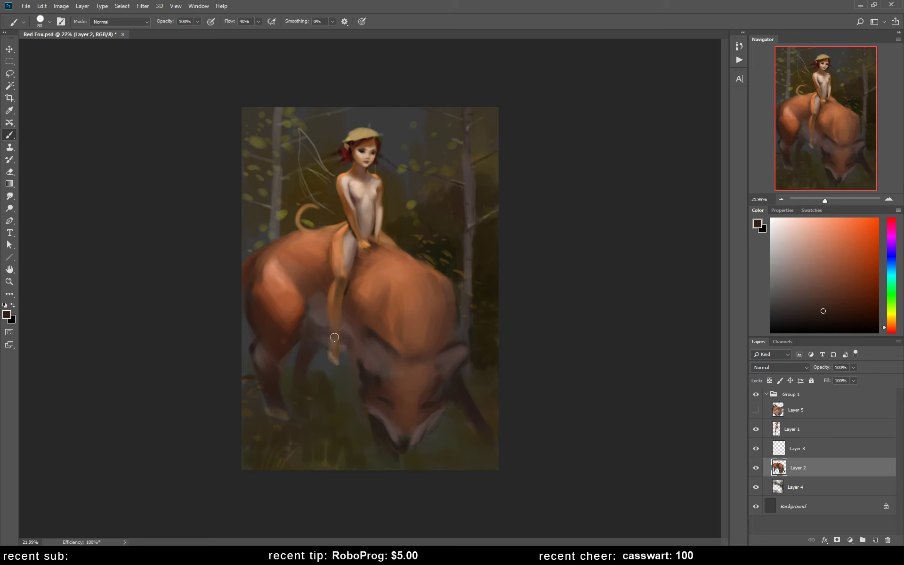
Step: Mirror the canvas to check the drawing and sample new colours from the fox's thigh
{"action": "key", "text": "e"}
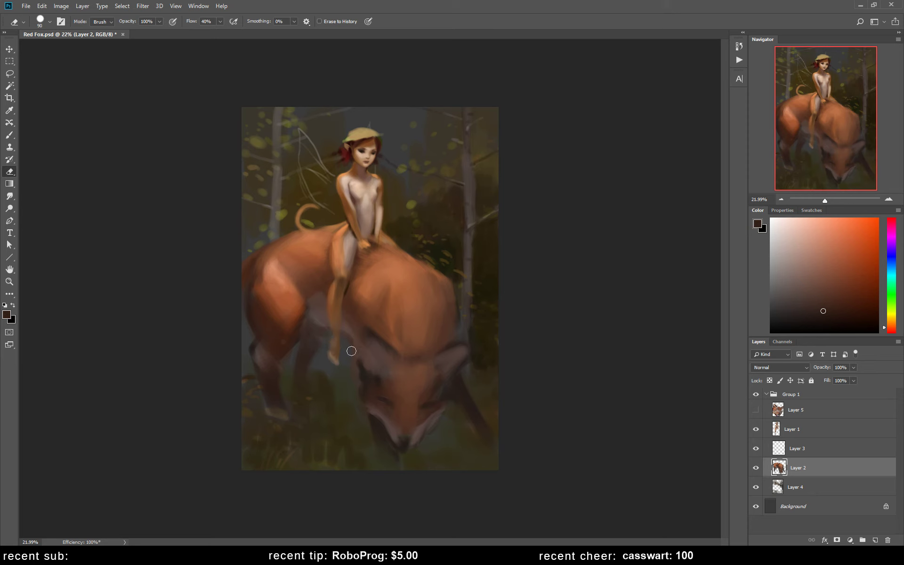
{"action": "key", "text": "shift+h"}
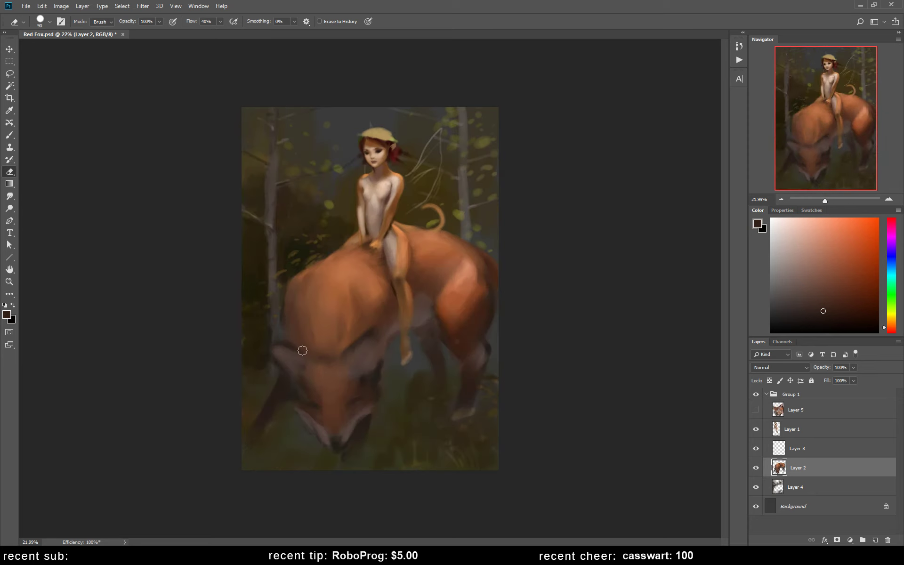
{"action": "key", "text": "b"}
{"action": "left_click", "coordinate": [477, 321], "text": "alt"}
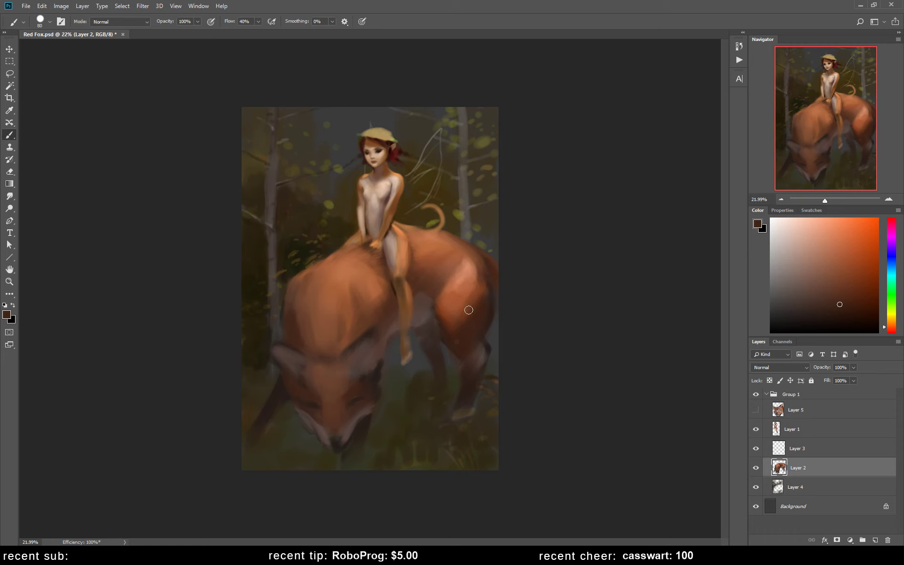
{"action": "left_click", "coordinate": [466, 322]}
{"action": "left_click", "coordinate": [472, 375], "text": "alt"}
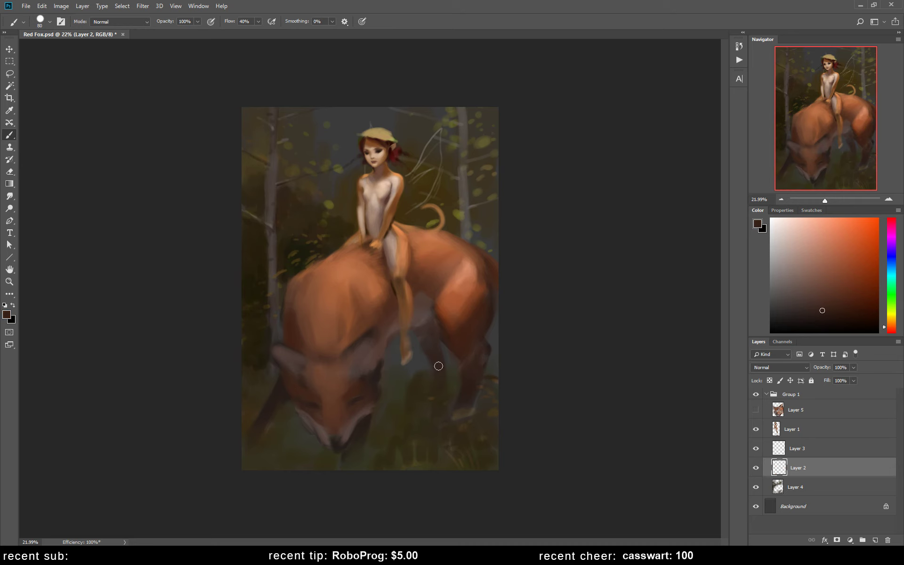
{"action": "left_click", "coordinate": [380, 371], "text": "alt"}
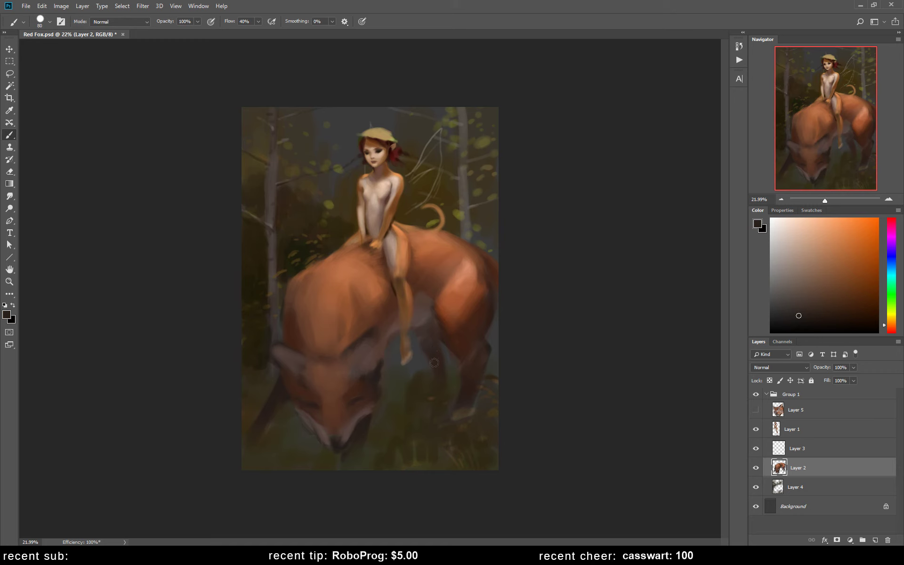
Step: Fine-tune a dark reddish-brown from the fox, then flip the canvas back to normal
{"action": "key", "text": "e"}
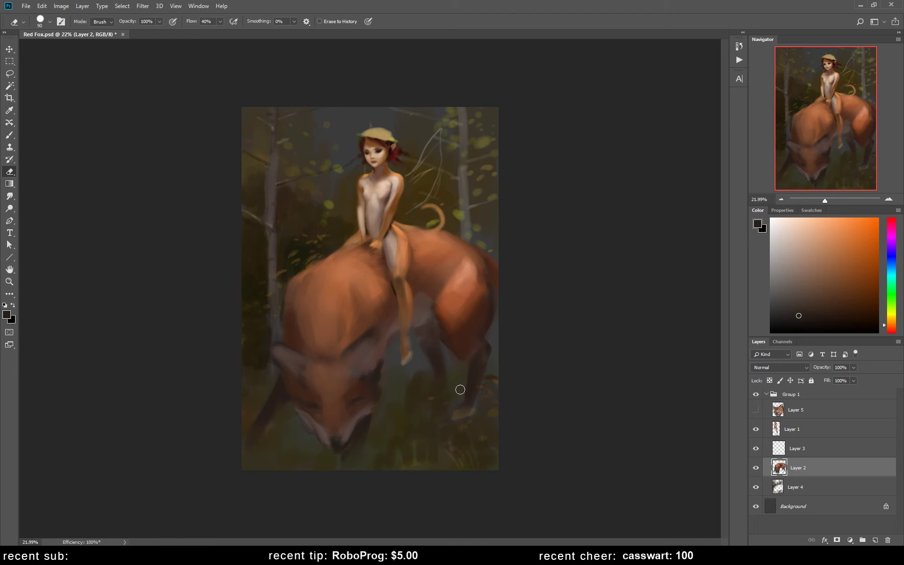
{"action": "key", "text": "b"}
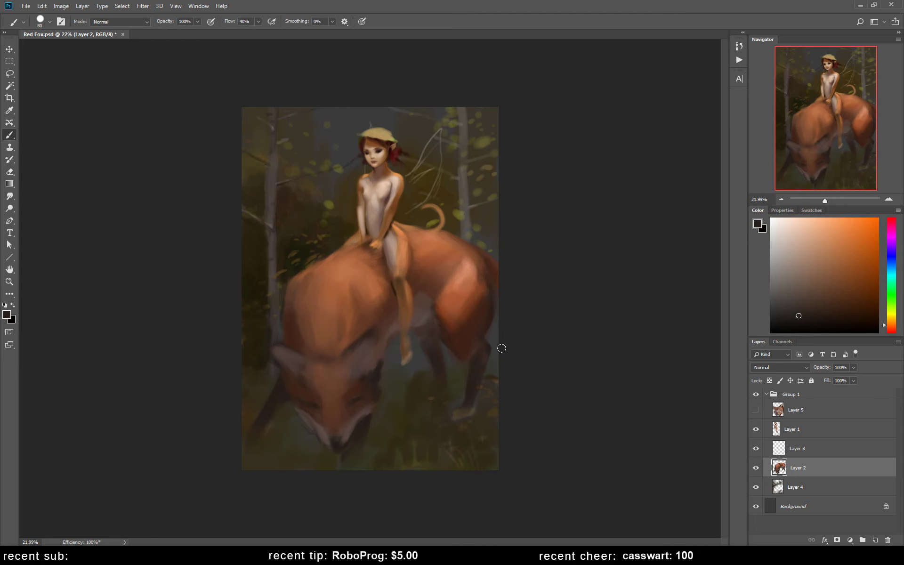
{"action": "left_click", "coordinate": [485, 326], "text": "alt"}
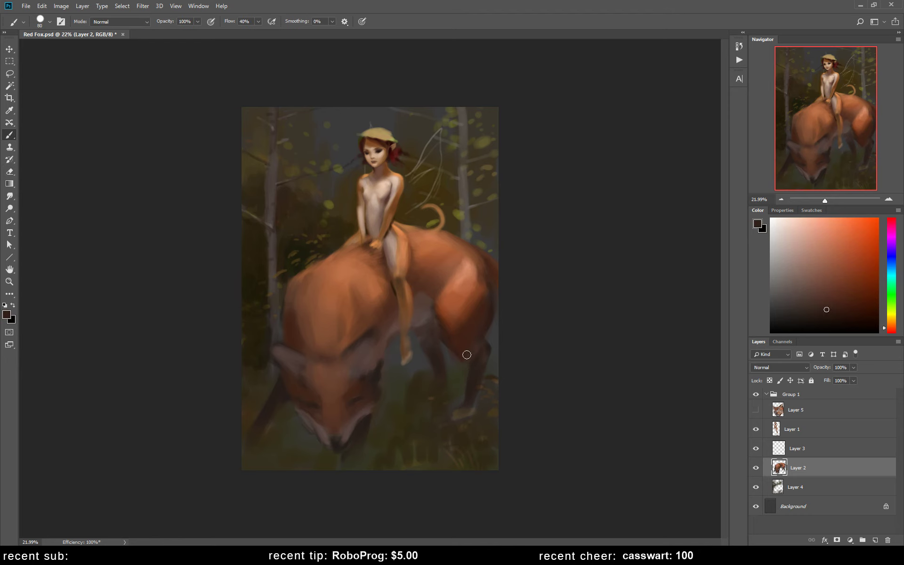
{"action": "left_click", "coordinate": [491, 351], "text": "alt"}
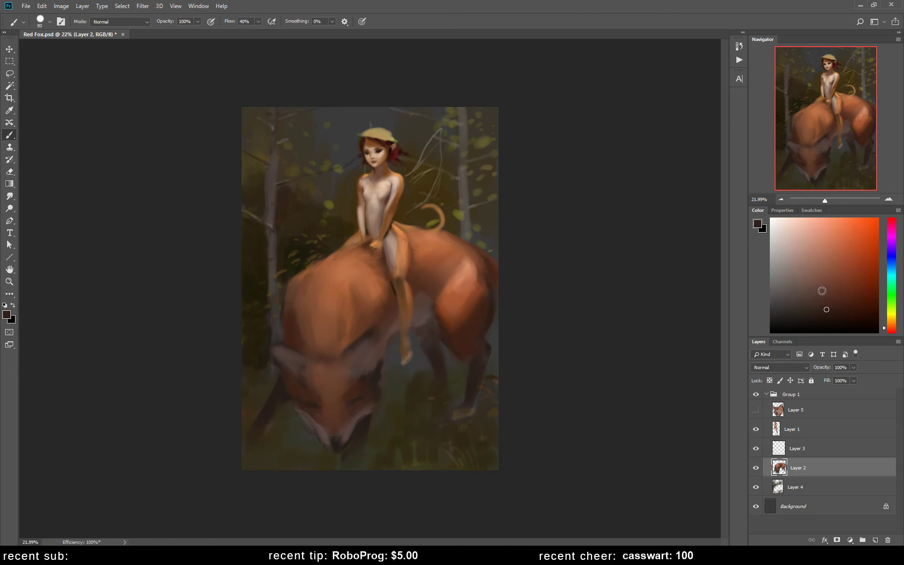
{"action": "left_click", "coordinate": [463, 350], "text": "alt"}
{"action": "left_click", "coordinate": [468, 351], "text": "alt"}
{"action": "left_click", "coordinate": [467, 354], "text": "alt"}
{"action": "left_click", "coordinate": [479, 324], "text": "alt"}
{"action": "key", "text": "h"}
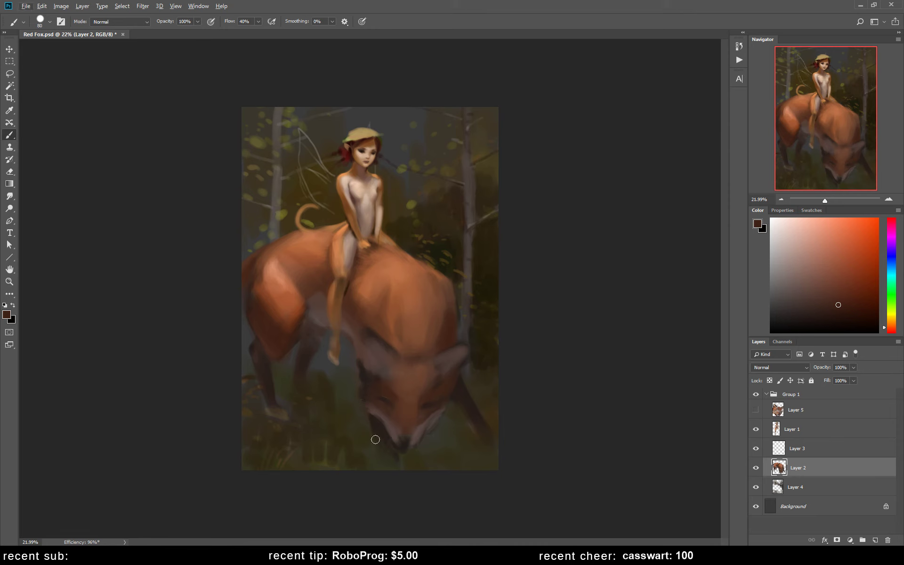
Step: Pick a darker tone and alternate erasing and painting on the fox's leg
{"action": "left_click", "coordinate": [377, 422], "text": "alt"}
{"action": "key", "text": "e"}
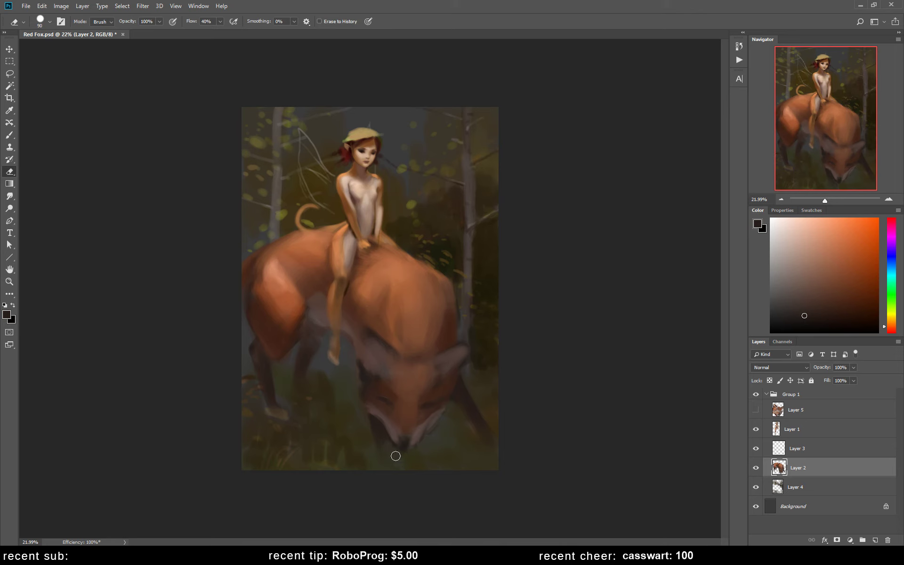
{"action": "key", "text": "b"}
{"action": "key", "text": "e"}
{"action": "key", "text": "b"}
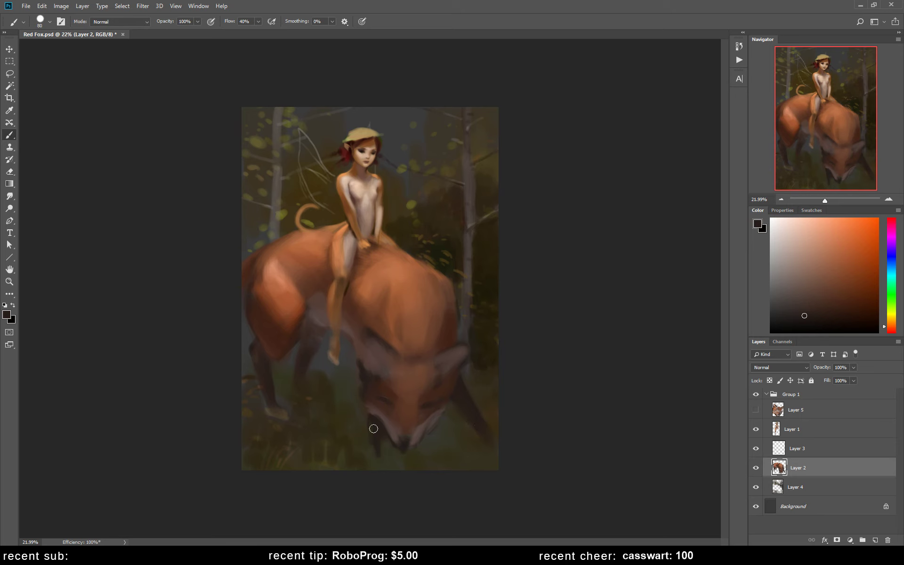
Step: Sample the fox's nose colour, erase stray paint, and mirror the canvas to check
{"action": "left_click", "coordinate": [374, 406], "text": "alt"}
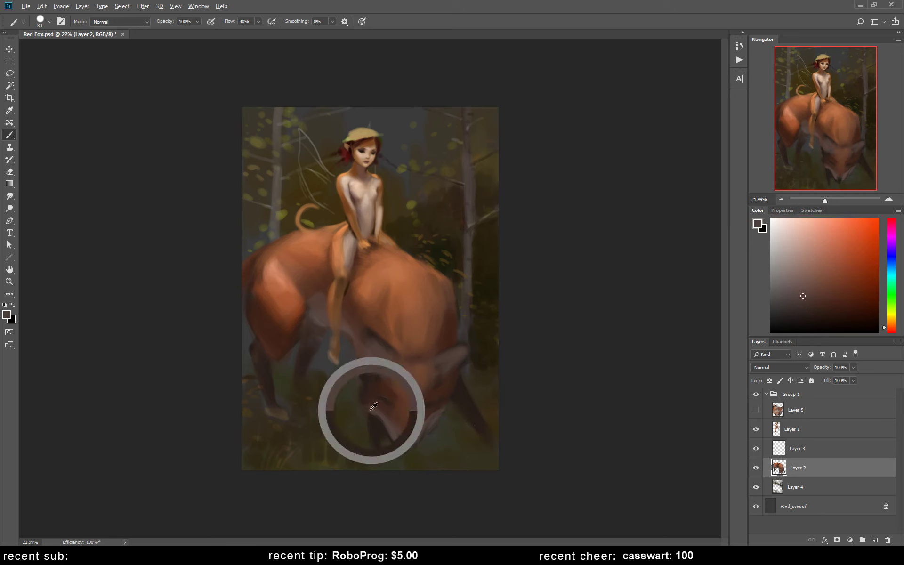
{"action": "left_click_drag", "start_coordinate": [374, 406], "coordinate": [367, 405]}
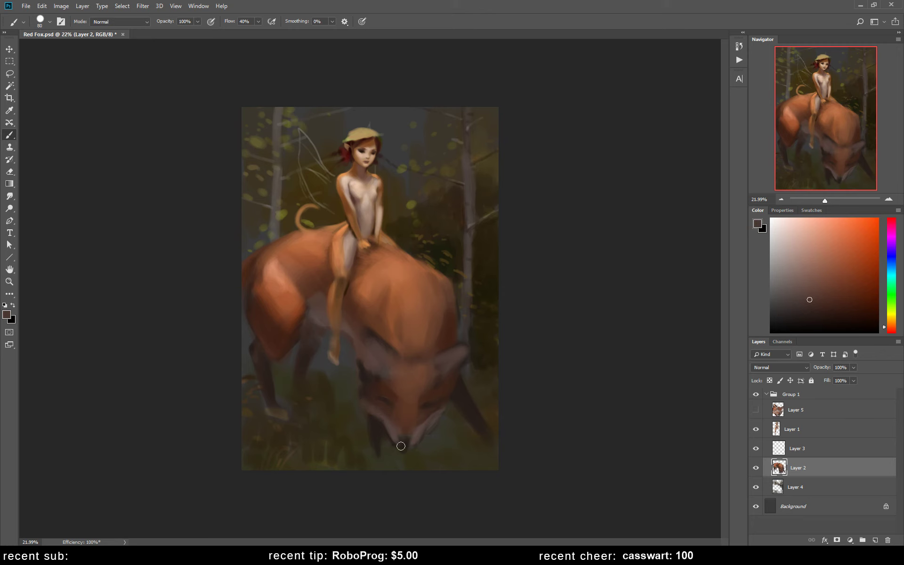
{"action": "key", "text": "e"}
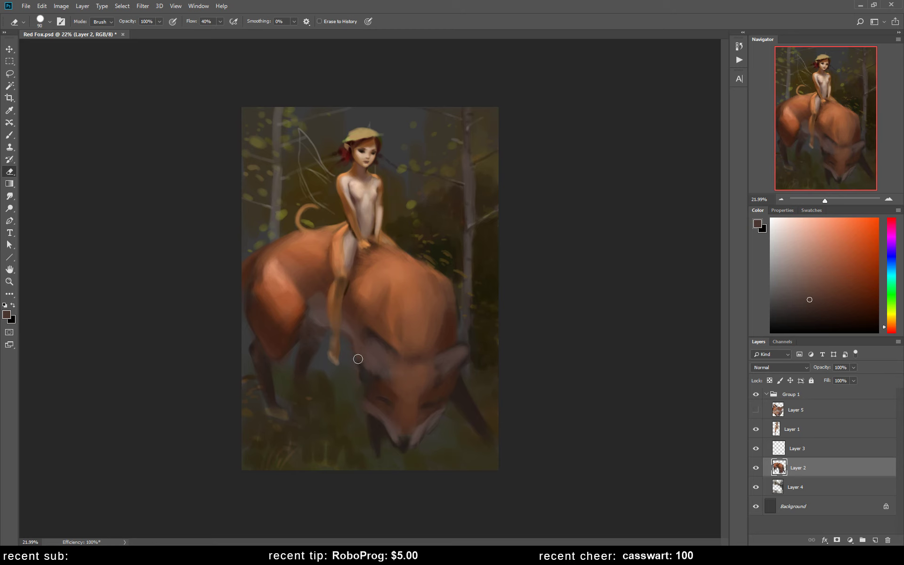
{"action": "key", "text": "b"}
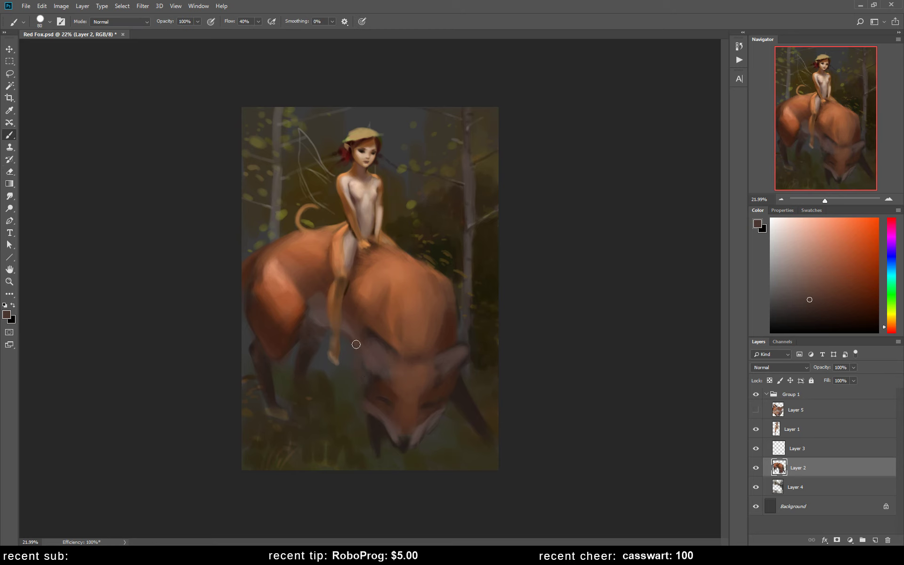
{"action": "key", "text": "e"}
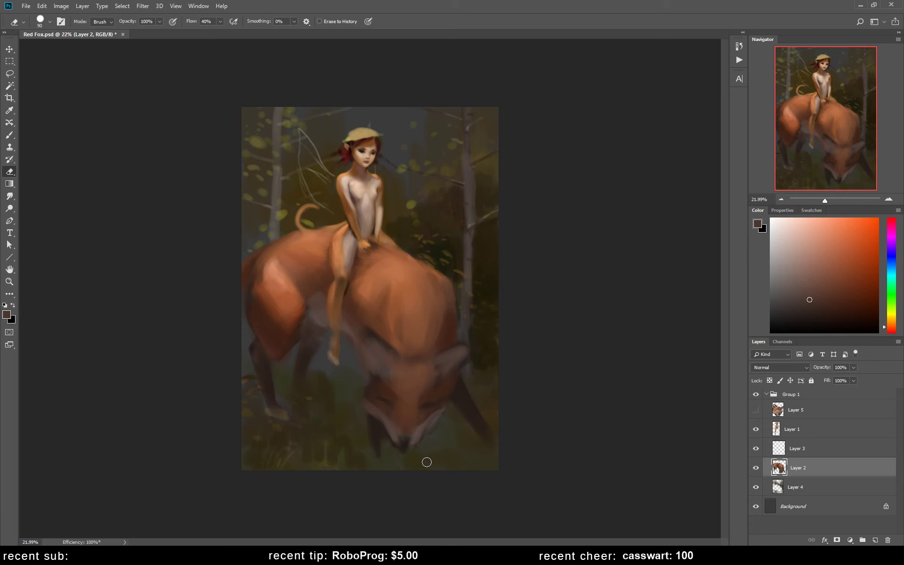
{"action": "key", "text": "h"}
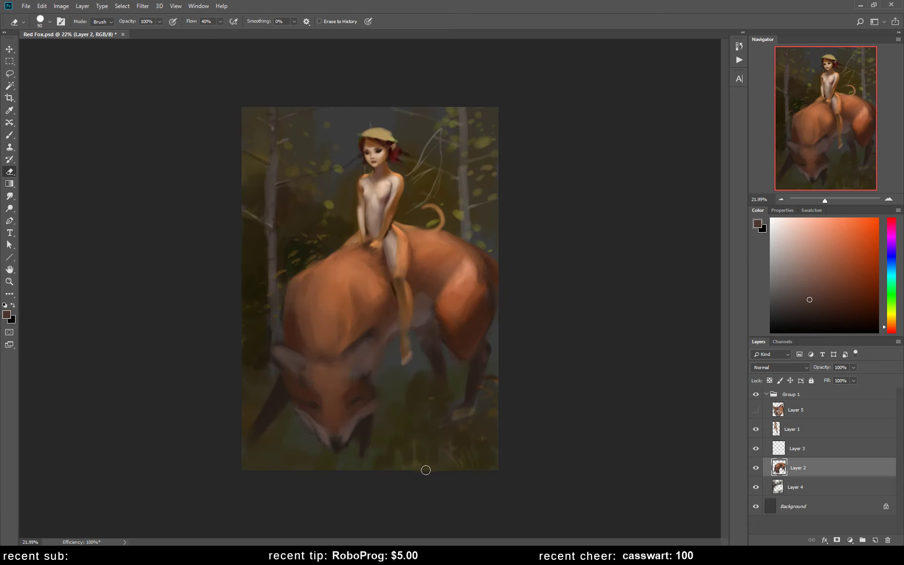
{"action": "key", "text": "b"}
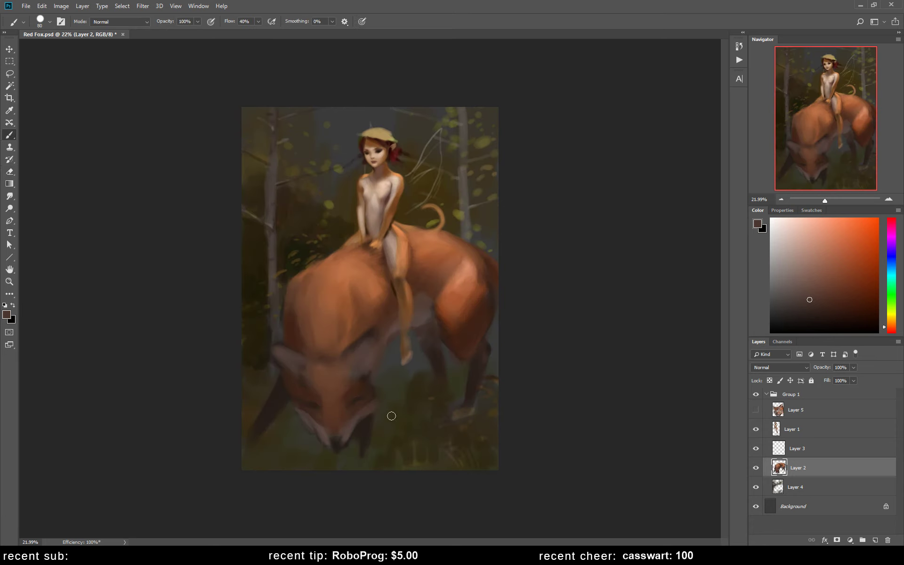
Step: Paint dark brown strokes in the grass below the fox's chest and along its leg
{"action": "left_click", "coordinate": [384, 395], "text": "alt"}
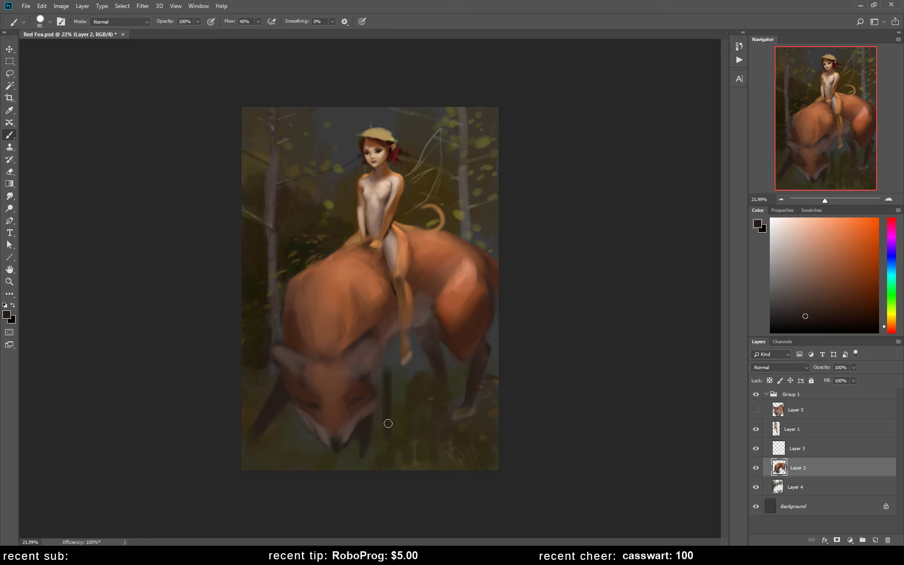
{"action": "mouse_move", "coordinate": [388, 380]}
{"action": "left_mouse_down"}
{"action": "mouse_move", "coordinate": [396, 366]}
{"action": "mouse_move", "coordinate": [394, 386]}
{"action": "left_mouse_up"}
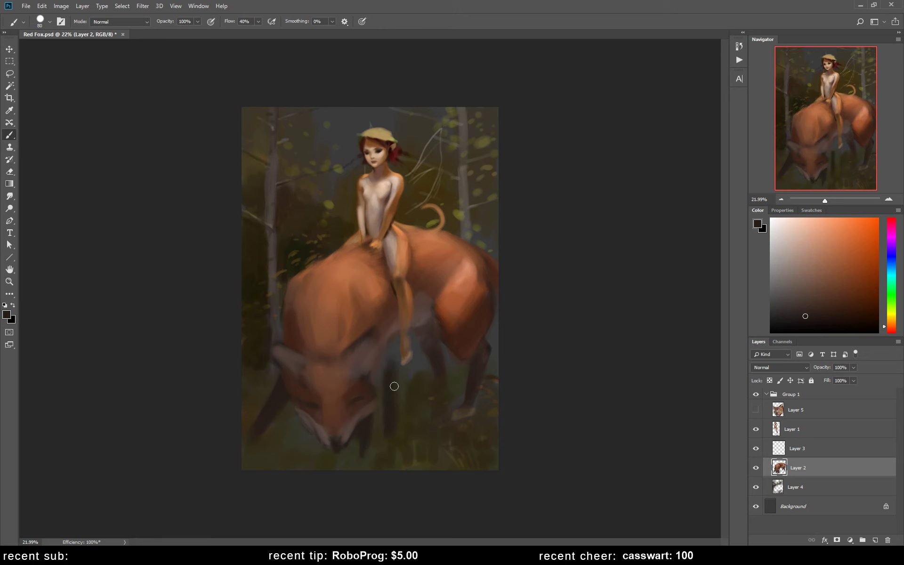
{"action": "left_click", "coordinate": [389, 336], "text": "alt"}
{"action": "left_click", "coordinate": [384, 353], "text": "alt"}
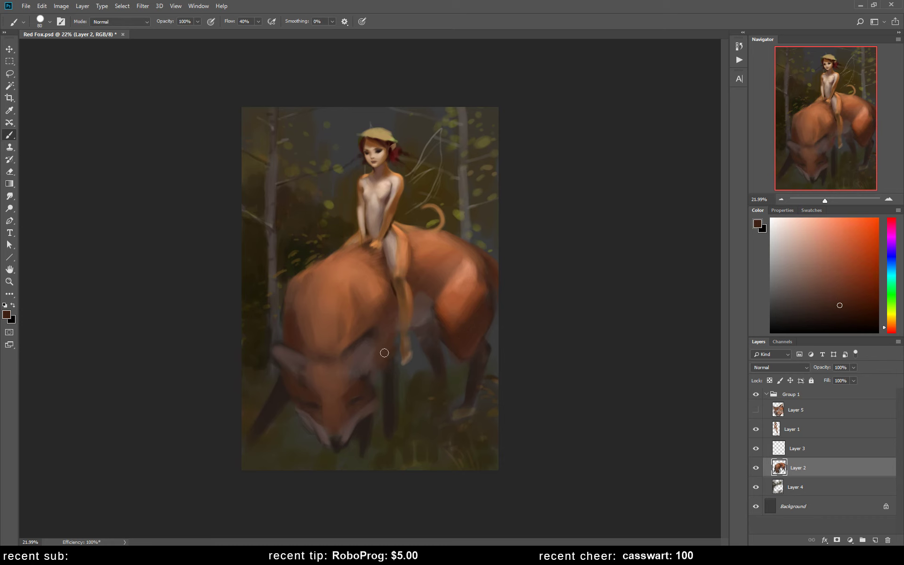
{"action": "left_click_drag", "start_coordinate": [394, 326], "coordinate": [387, 373]}
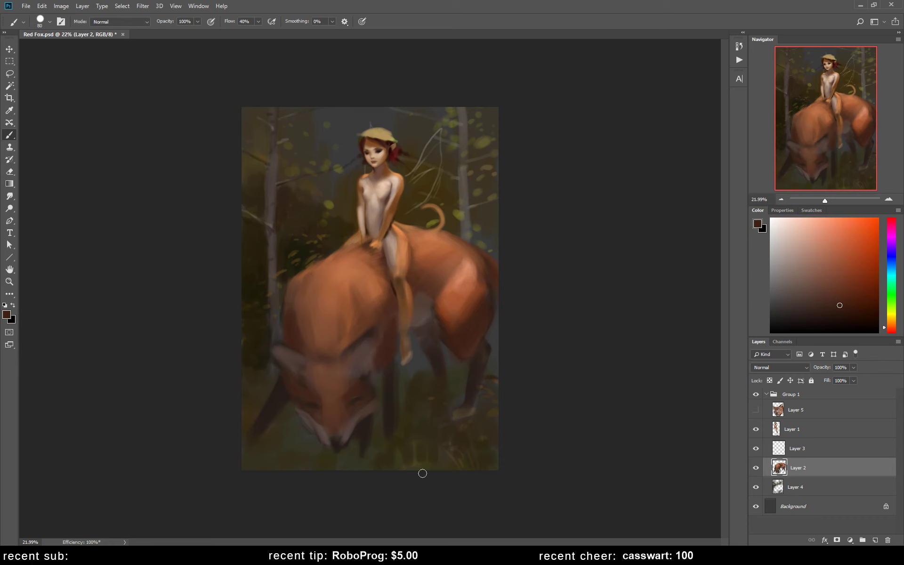
{"action": "left_click", "coordinate": [382, 331], "text": "alt"}
Step: Pick a deeper brown and carry the leg stroke further down the canvas
{"action": "key", "text": "e"}
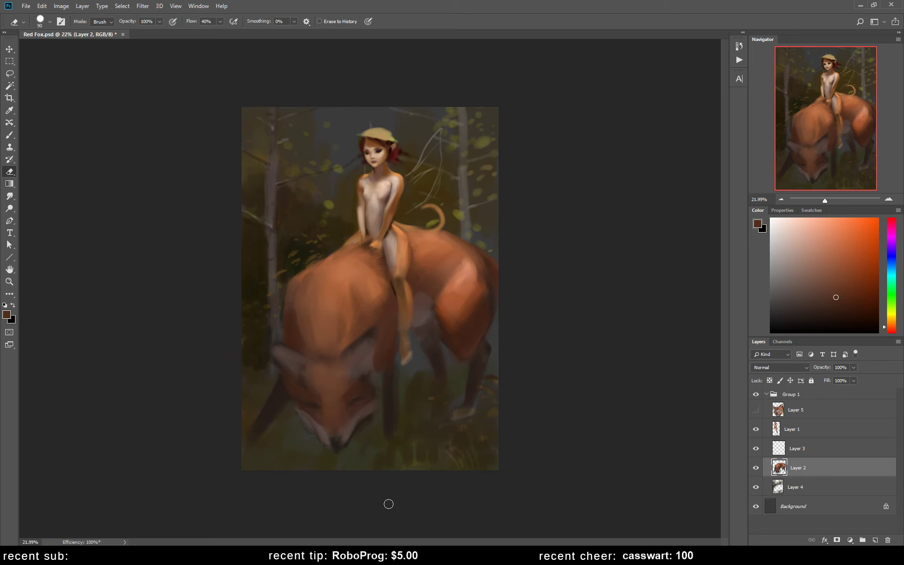
{"action": "key", "text": "b"}
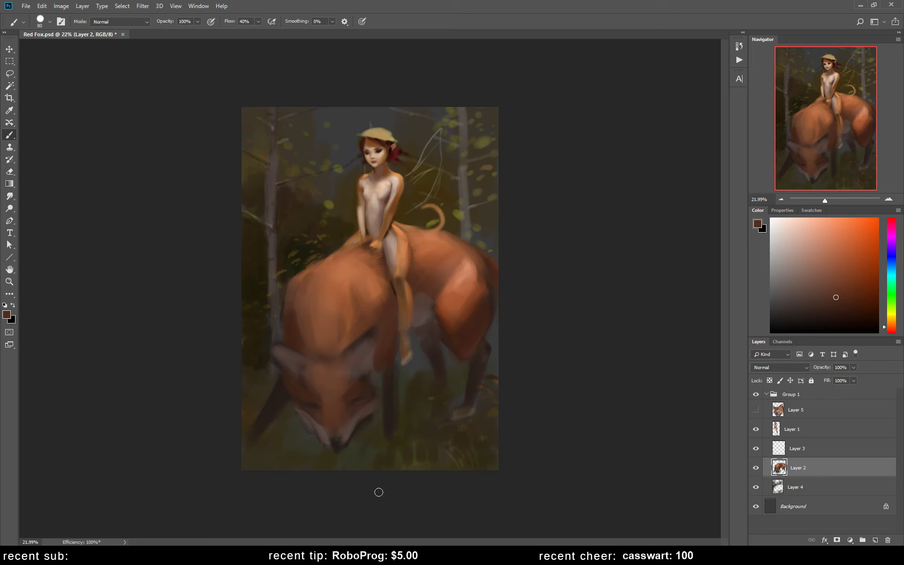
{"action": "left_click", "coordinate": [286, 374], "text": "alt"}
{"action": "left_click_drag", "start_coordinate": [388, 435], "coordinate": [391, 452]}
Step: Zoom in on the girl's face and, with a smaller brush, touch up the right eye's dark shading
{"action": "key", "text": "z"}
{"action": "left_click_drag", "start_coordinate": [407, 136], "coordinate": [410, 125]}
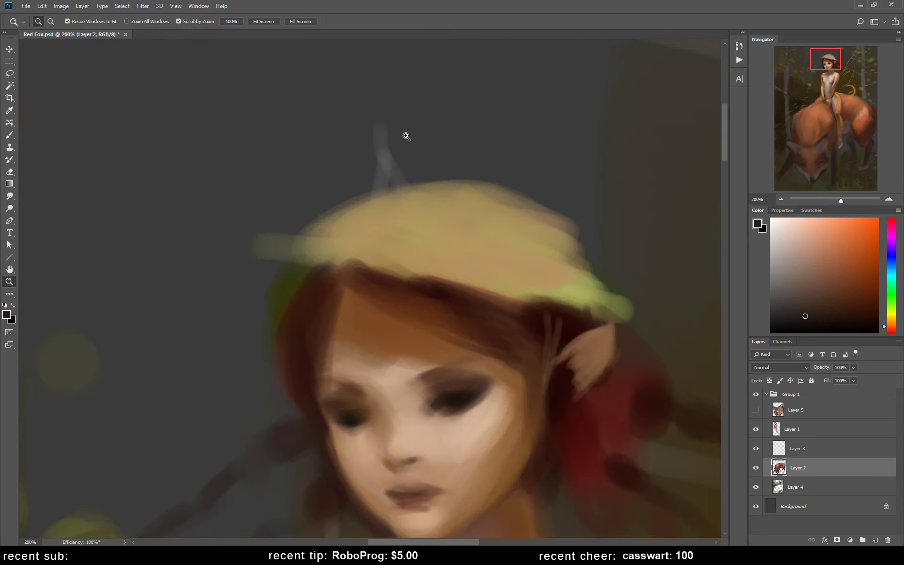
{"action": "left_click_drag", "start_coordinate": [452, 274], "coordinate": [434, 278]}
{"action": "key", "text": "b"}
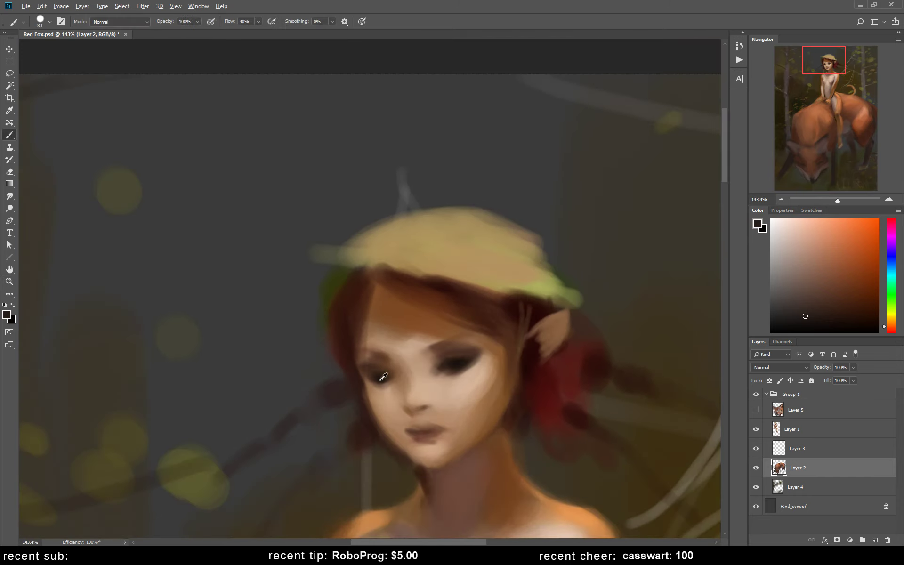
{"action": "key", "text": "bracketleft"}
{"action": "key", "text": "bracketleft"}
{"action": "key", "text": "bracketleft"}
{"action": "key", "text": "bracketleft"}
{"action": "key", "text": "bracketleft"}
{"action": "key", "text": "bracketleft"}
{"action": "left_click_drag", "start_coordinate": [452, 365], "coordinate": [459, 361]}
Step: Make Layer 1 the active layer and sample a skin tone from the face
{"action": "key", "text": "l"}
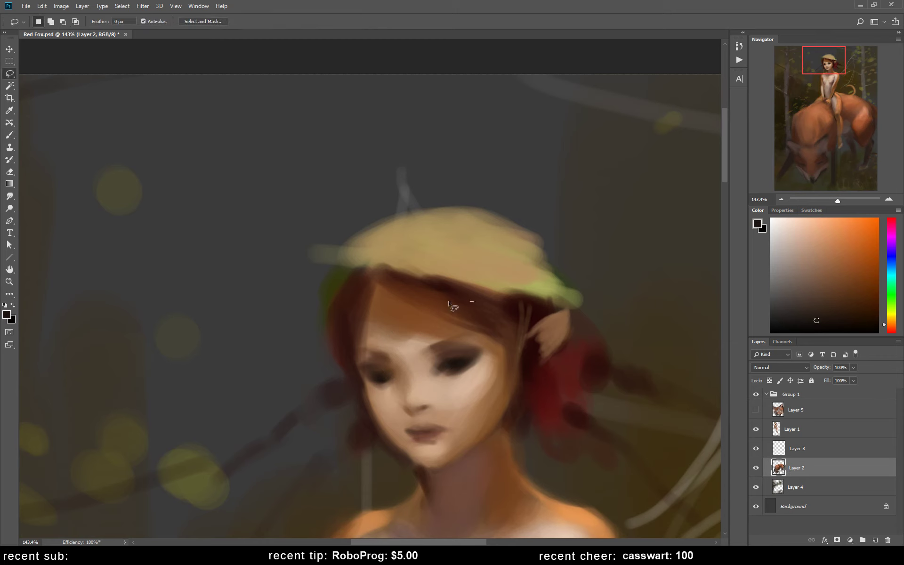
{"action": "mouse_move", "coordinate": [502, 311]}
{"action": "left_mouse_down"}
{"action": "mouse_move", "coordinate": [475, 302]}
{"action": "mouse_move", "coordinate": [490, 305]}
{"action": "left_mouse_up"}
{"action": "key", "text": "ctrl+d"}
{"action": "key", "text": "v"}
{"action": "left_click", "coordinate": [479, 382], "text": "ctrl"}
{"action": "key", "text": "b"}
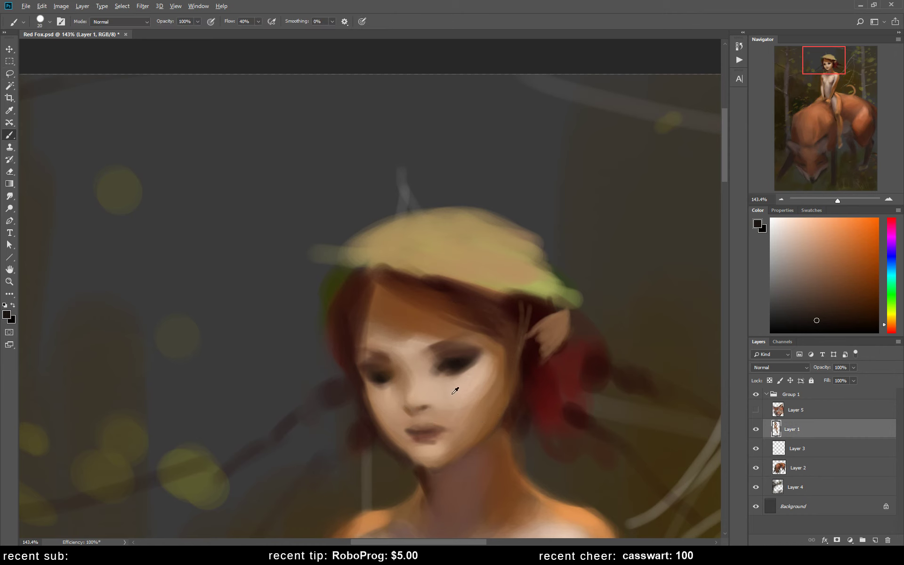
{"action": "left_click", "coordinate": [450, 391], "text": "alt"}
{"action": "left_click_drag", "start_coordinate": [478, 428], "coordinate": [458, 338]}
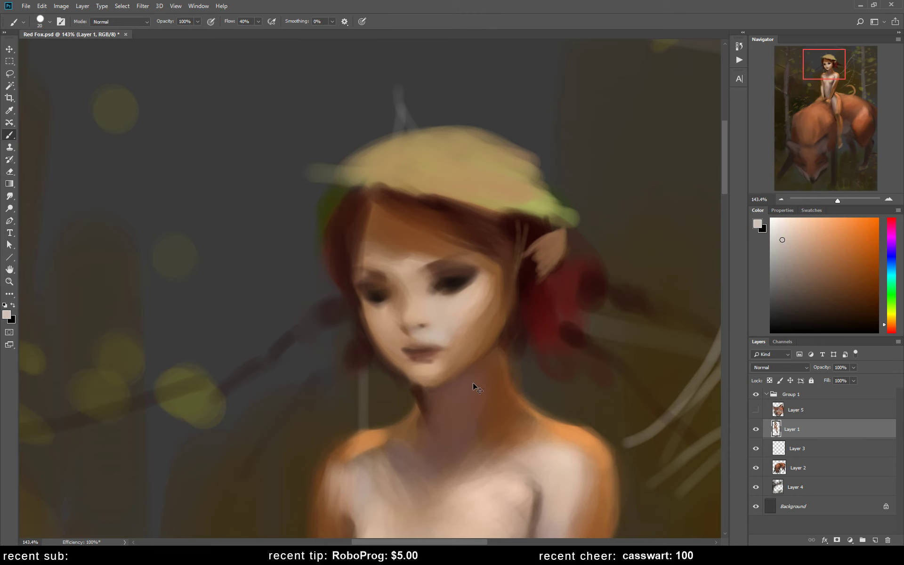
Step: Mirror the canvas, brighten the forehead above the left eye, and repaint cheek and jaw skin tones
{"action": "key", "text": "h"}
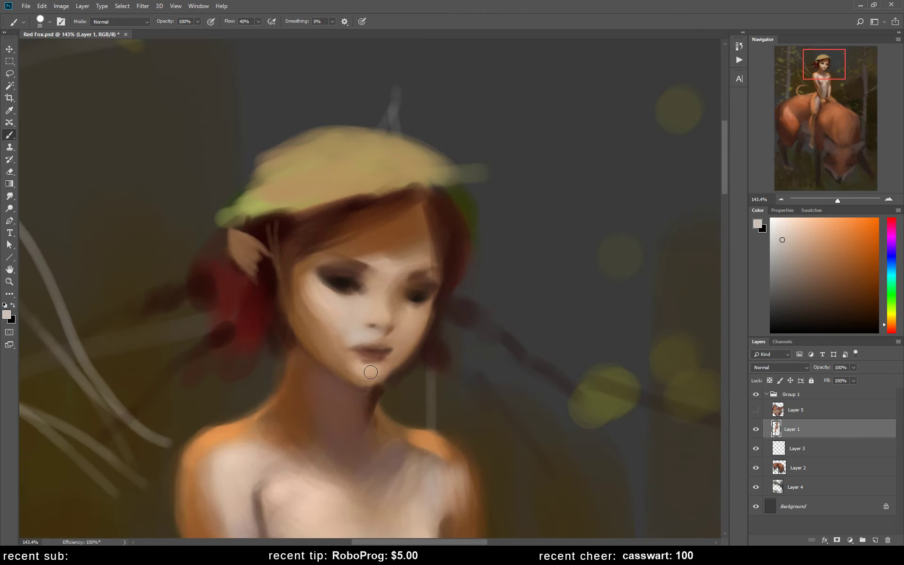
{"action": "left_click_drag", "start_coordinate": [385, 267], "coordinate": [371, 257]}
{"action": "key", "text": "alt"}
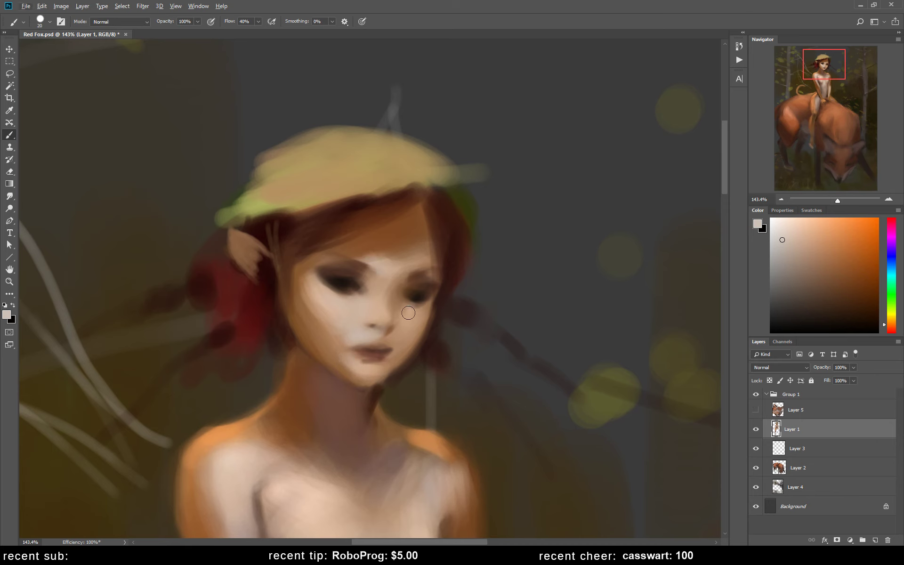
{"action": "left_click", "coordinate": [414, 314], "text": "alt"}
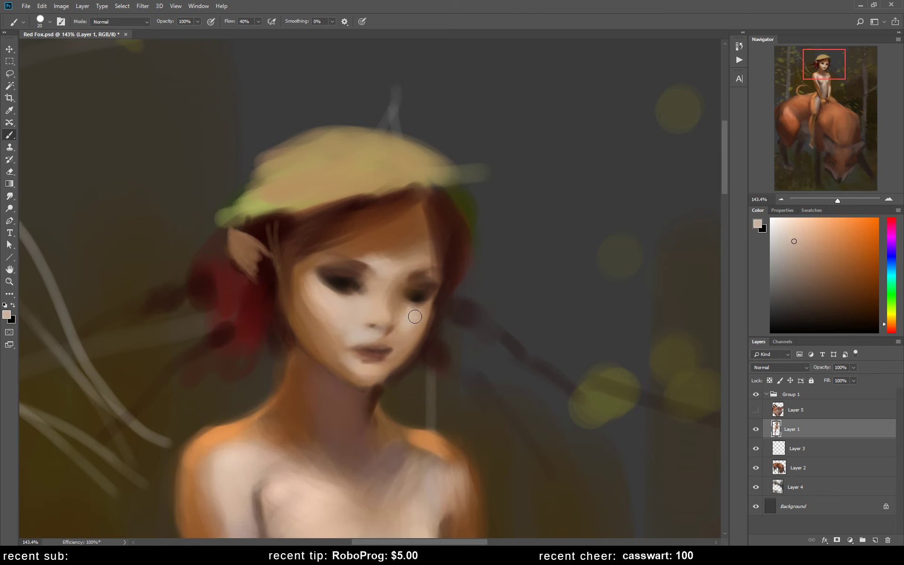
{"action": "left_click_drag", "start_coordinate": [419, 319], "coordinate": [384, 314]}
{"action": "left_click_drag", "start_coordinate": [793, 234], "coordinate": [782, 234]}
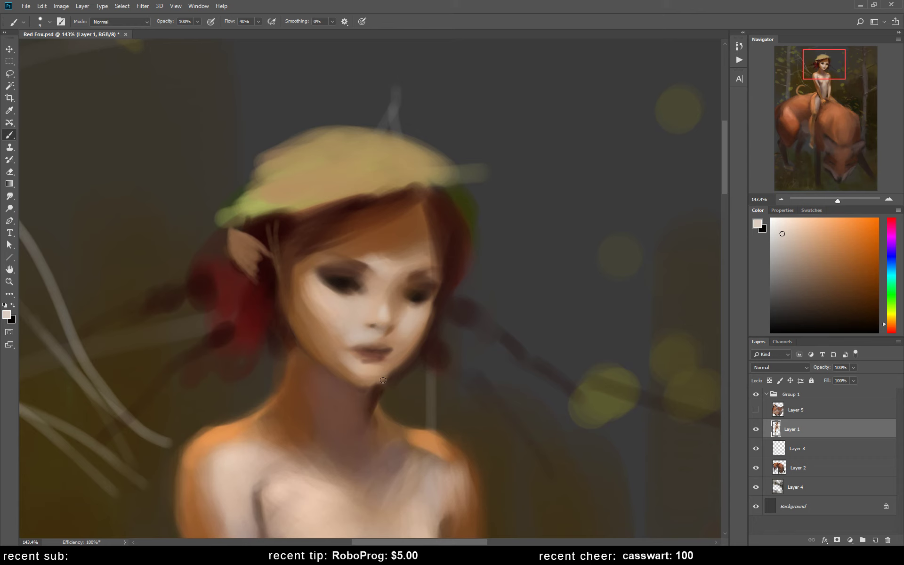
{"action": "left_click", "coordinate": [385, 306], "text": "alt"}
{"action": "left_click", "coordinate": [797, 257]}
Step: Sample dark browns and near-black from around the girl's eyes
{"action": "mouse_move", "coordinate": [428, 375]}
{"action": "left_mouse_down"}
{"action": "mouse_move", "coordinate": [471, 310]}
{"action": "mouse_move", "coordinate": [446, 312]}
{"action": "mouse_move", "coordinate": [456, 316]}
{"action": "left_mouse_up"}
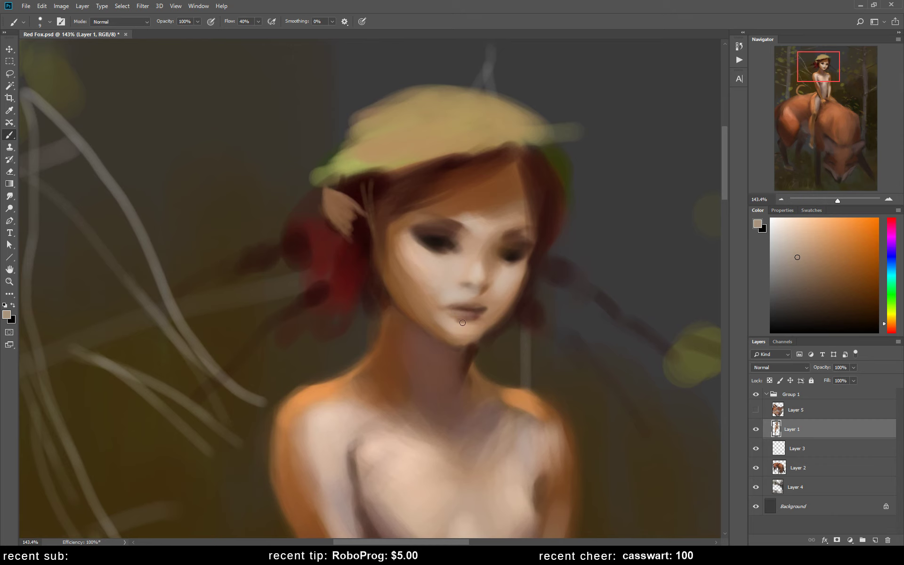
{"action": "left_click", "coordinate": [429, 232], "text": "alt"}
{"action": "left_click", "coordinate": [799, 282]}
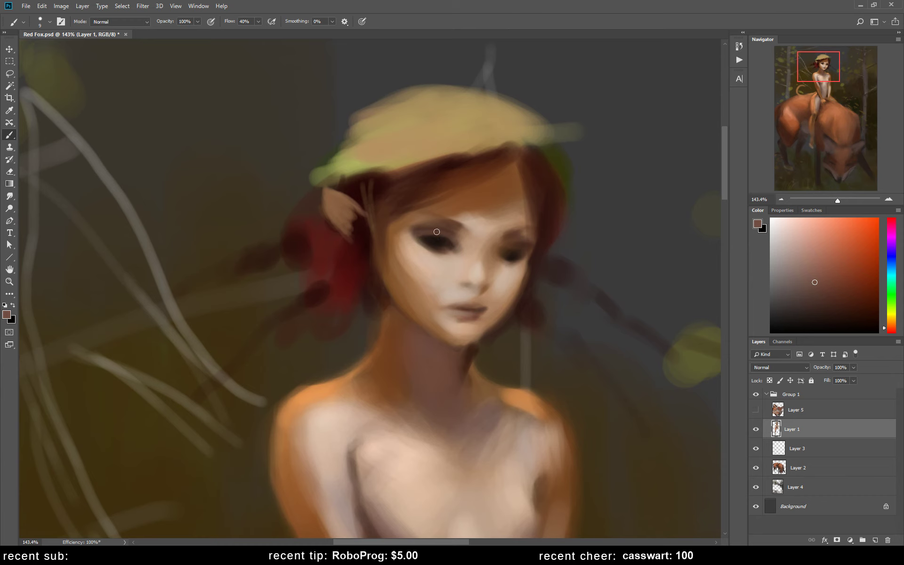
{"action": "left_click", "coordinate": [424, 238], "text": "alt"}
{"action": "left_click", "coordinate": [505, 247], "text": "alt"}
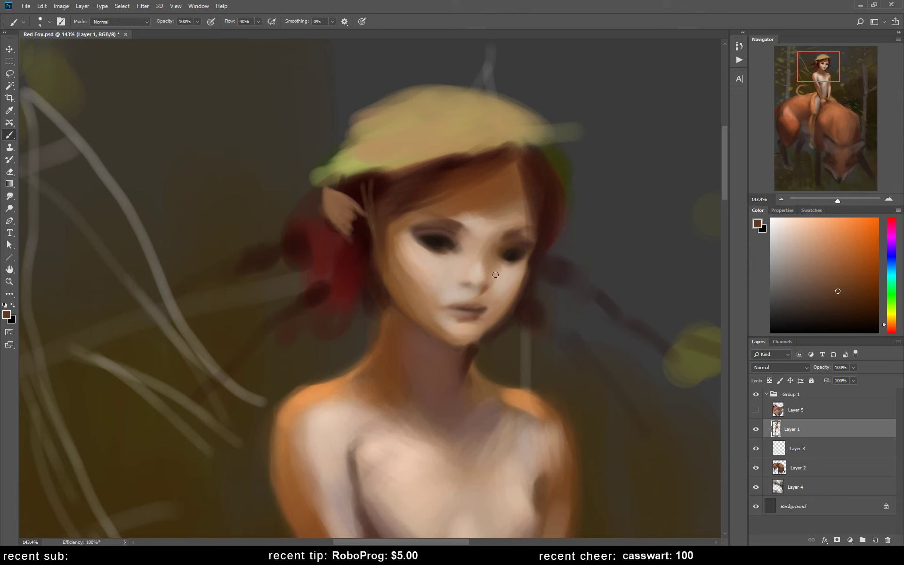
{"action": "left_click", "coordinate": [510, 253], "text": "alt"}
{"action": "left_click", "coordinate": [421, 240], "text": "alt"}
{"action": "left_click", "coordinate": [442, 243], "text": "alt"}
Step: Try deepening the left eyebrow, undo it, and resample browns from the brow and hair
{"action": "left_click_drag", "start_coordinate": [433, 217], "coordinate": [438, 216]}
{"action": "key", "text": "ctrl+z"}
{"action": "left_click", "coordinate": [401, 219], "text": "alt"}
{"action": "left_click", "coordinate": [399, 198], "text": "alt"}
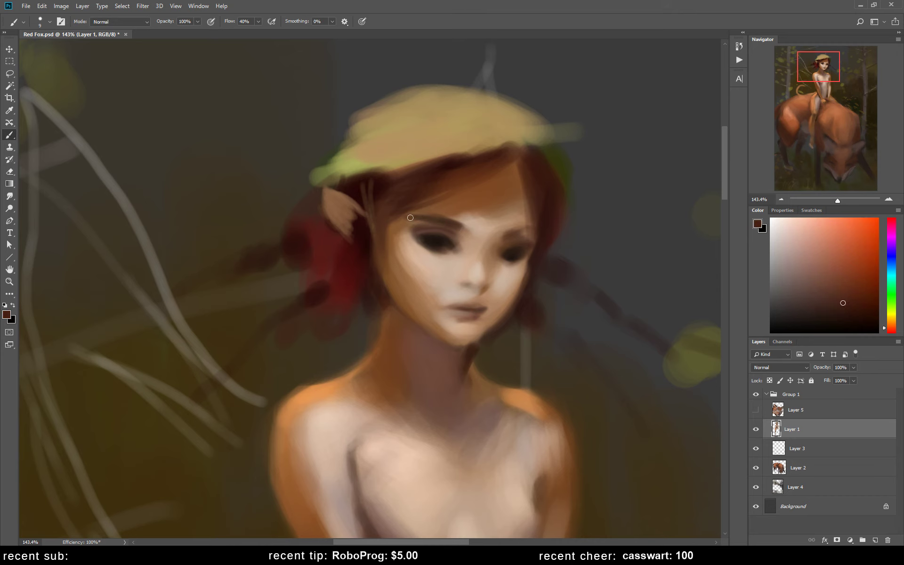
{"action": "left_click", "coordinate": [412, 223], "text": "alt"}
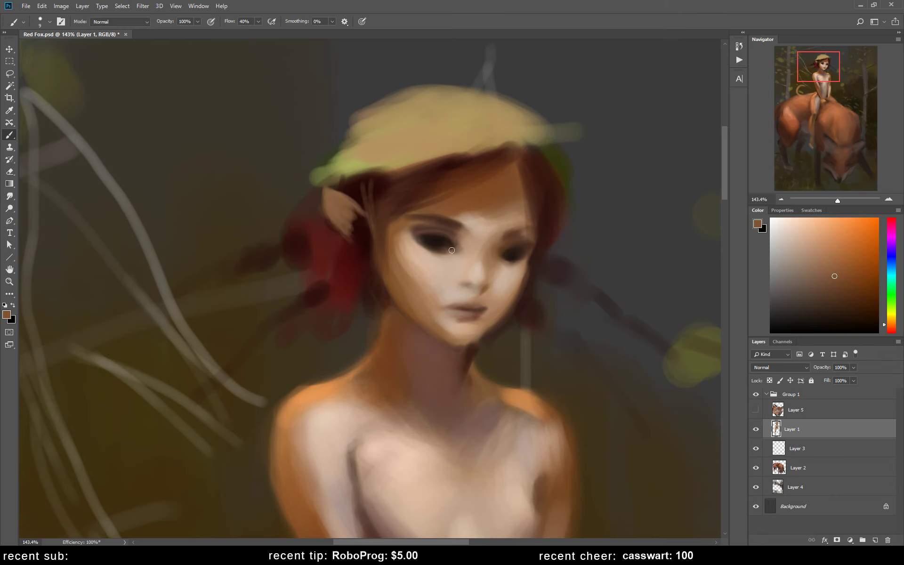
{"action": "left_click", "coordinate": [453, 224], "text": "alt"}
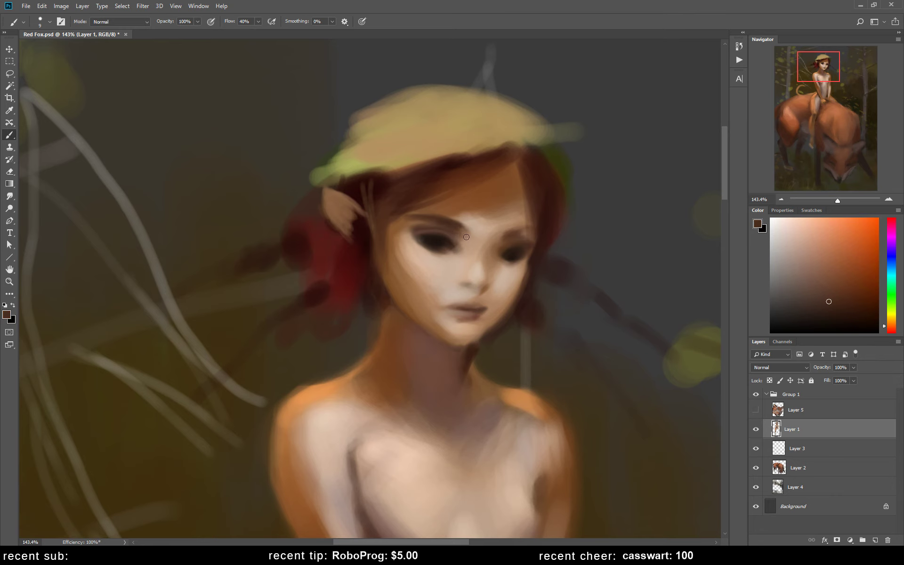
Step: Resize the brush and sample medium-to-dark eye browns plus tan skin tones from the face
{"action": "key", "text": "bracketright"}
{"action": "key", "text": "bracketright"}
{"action": "left_click", "coordinate": [445, 219], "text": "alt"}
{"action": "left_click", "coordinate": [470, 199], "text": "alt"}
{"action": "left_click", "coordinate": [429, 218], "text": "alt"}
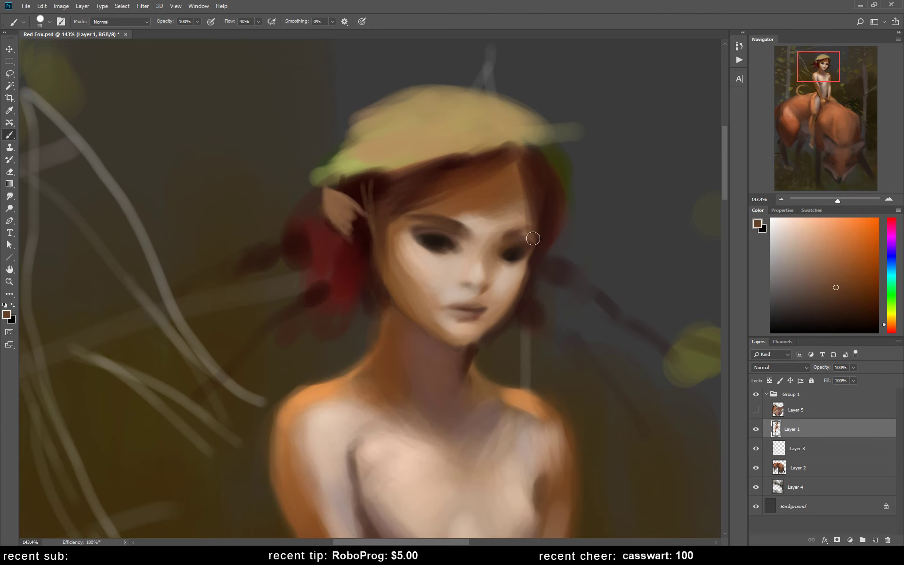
{"action": "left_click", "coordinate": [510, 247], "text": "alt"}
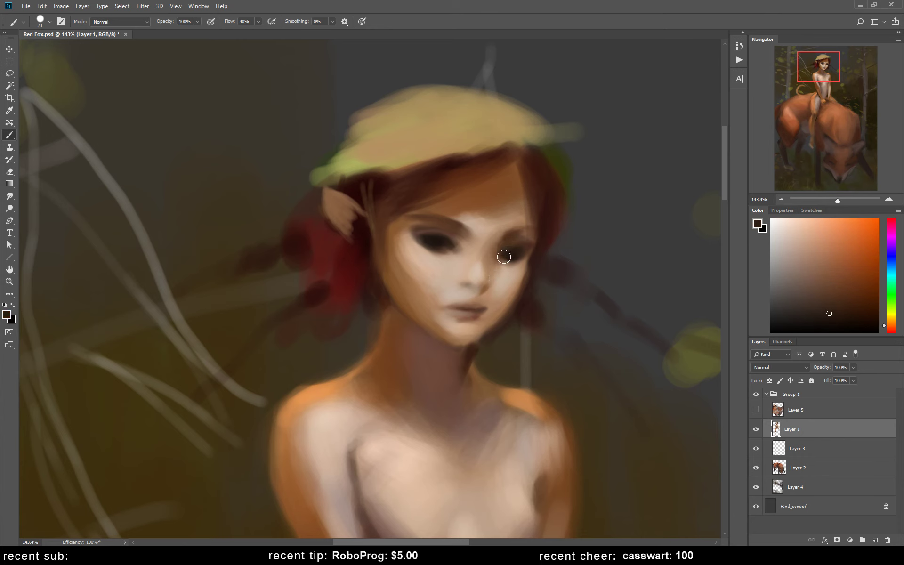
{"action": "key", "text": "bracketleft"}
{"action": "left_click", "coordinate": [453, 300], "text": "alt"}
{"action": "left_click", "coordinate": [485, 306], "text": "alt"}
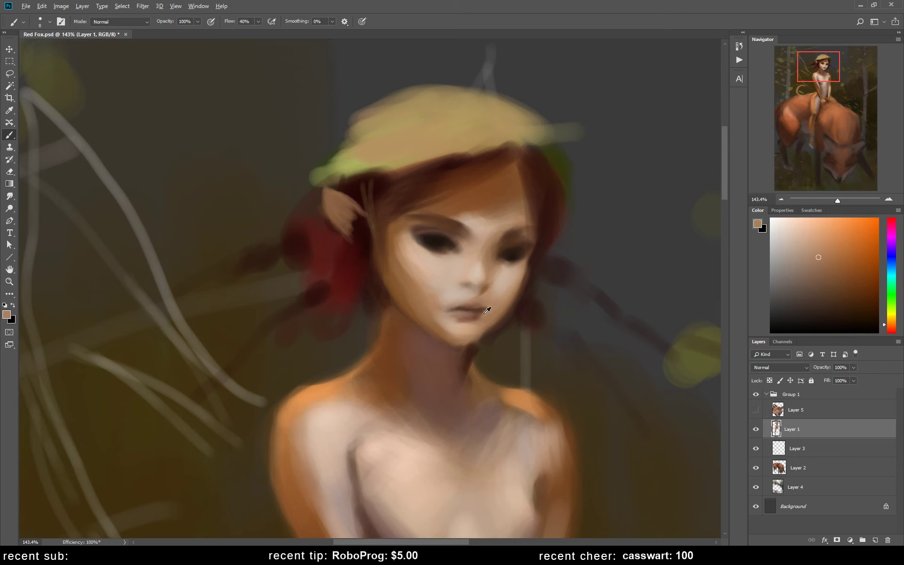
{"action": "left_click", "coordinate": [485, 313], "text": "alt"}
Step: Flip the canvas back and shade the chin with browns sampled near the lips and neck
{"action": "key", "text": "ctrl+shift+h"}
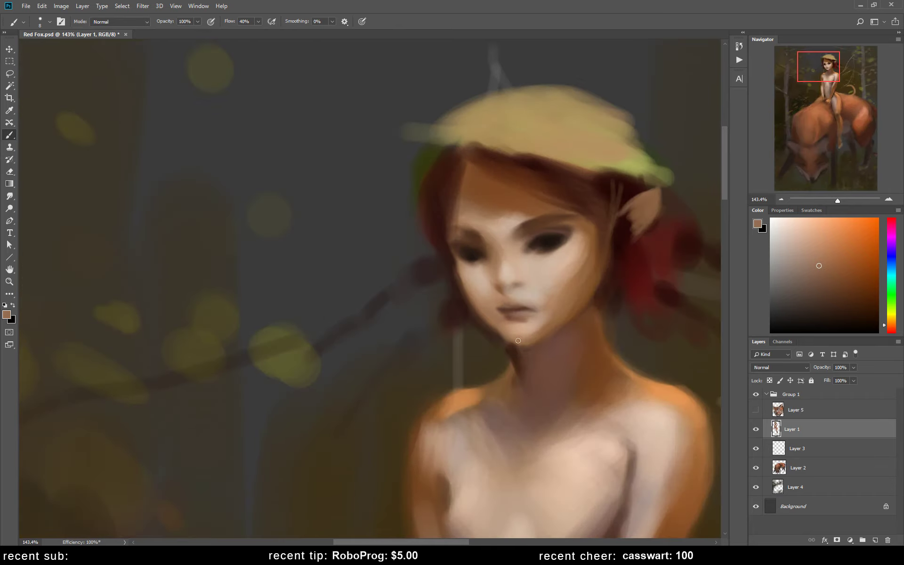
{"action": "left_click", "coordinate": [490, 312], "text": "alt"}
{"action": "left_click", "coordinate": [500, 335], "text": "alt"}
{"action": "left_click", "coordinate": [516, 349], "text": "alt"}
{"action": "left_click", "coordinate": [537, 359], "text": "alt"}
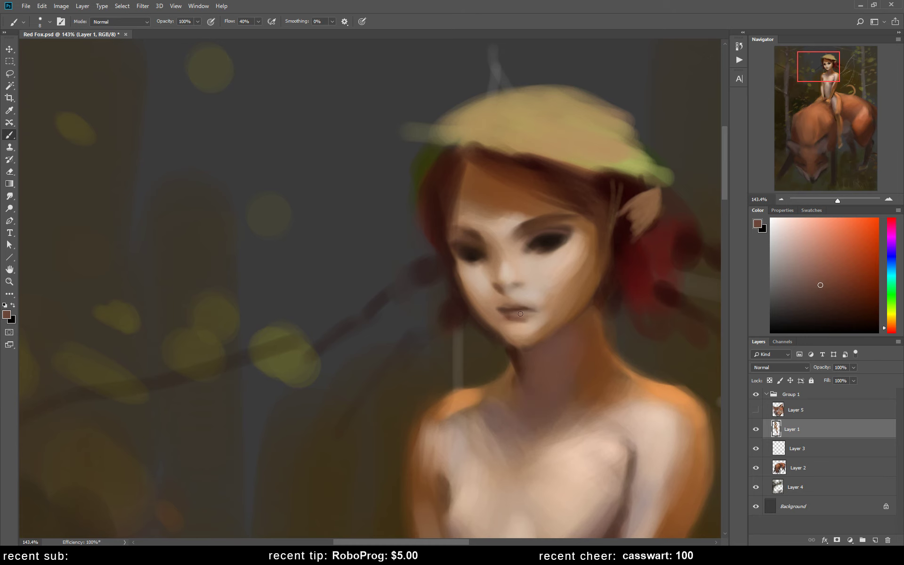
{"action": "mouse_move", "coordinate": [551, 356]}
{"action": "left_mouse_down"}
{"action": "mouse_move", "coordinate": [499, 355]}
{"action": "mouse_move", "coordinate": [500, 335]}
{"action": "left_mouse_up"}
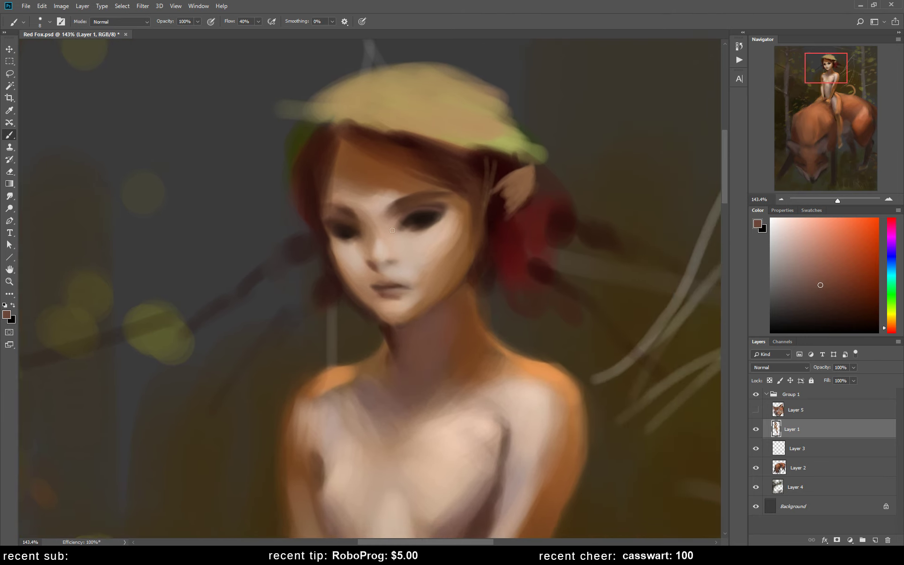
Step: With a larger brush, smooth the chin and cheek using light and darker sampled skin tones
{"action": "left_click", "coordinate": [374, 245], "text": "alt"}
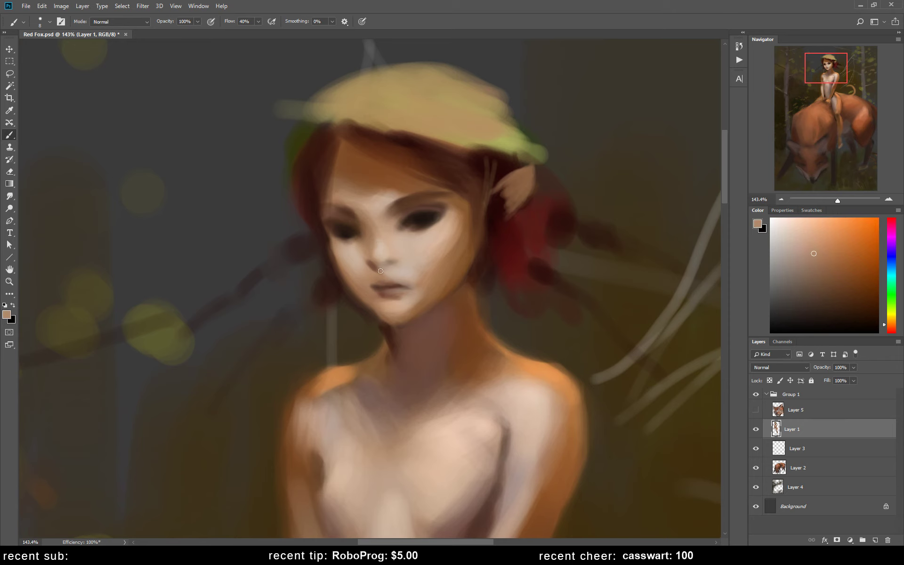
{"action": "left_click", "coordinate": [374, 238], "text": "alt"}
{"action": "left_click", "coordinate": [366, 290], "text": "alt"}
{"action": "left_click", "coordinate": [371, 295], "text": "alt"}
{"action": "key", "text": "bracketright"}
{"action": "key", "text": "bracketright"}
{"action": "key", "text": "bracketright"}
{"action": "left_click", "coordinate": [405, 306], "text": "alt"}
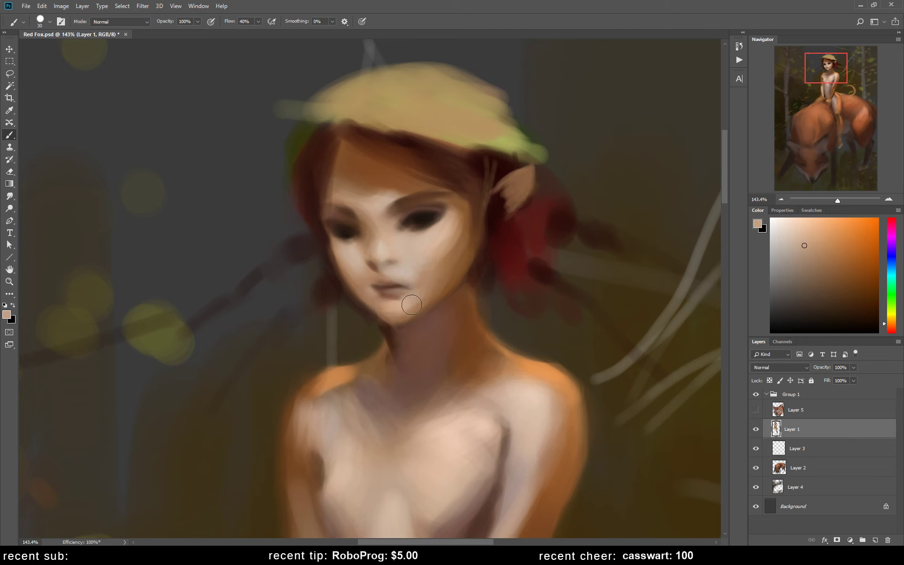
{"action": "left_click", "coordinate": [447, 244], "text": "alt"}
{"action": "left_click", "coordinate": [447, 254], "text": "alt"}
{"action": "left_click", "coordinate": [420, 237], "text": "alt"}
{"action": "left_click", "coordinate": [807, 246]}
Step: With a smaller brush, deepen the eye shadows in the eyes' dark colour, then choose a neutral grey
{"action": "key", "text": "bracketleft"}
{"action": "key", "text": "bracketleft"}
{"action": "key", "text": "bracketright"}
{"action": "left_click", "coordinate": [424, 221], "text": "alt"}
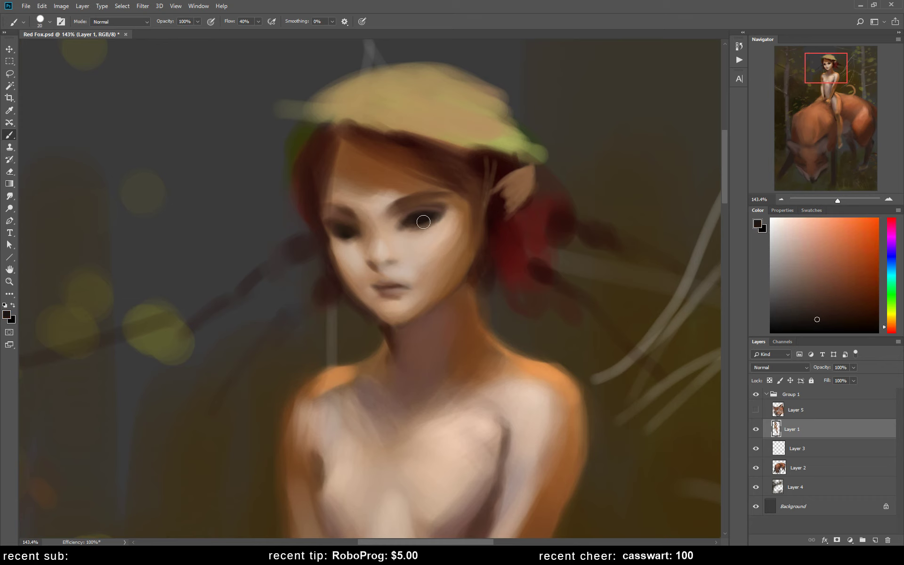
{"action": "key", "text": "bracketleft"}
{"action": "left_click", "coordinate": [426, 212], "text": "alt"}
{"action": "left_click_drag", "start_coordinate": [782, 287], "coordinate": [772, 272]}
{"action": "left_click", "coordinate": [891, 332]}
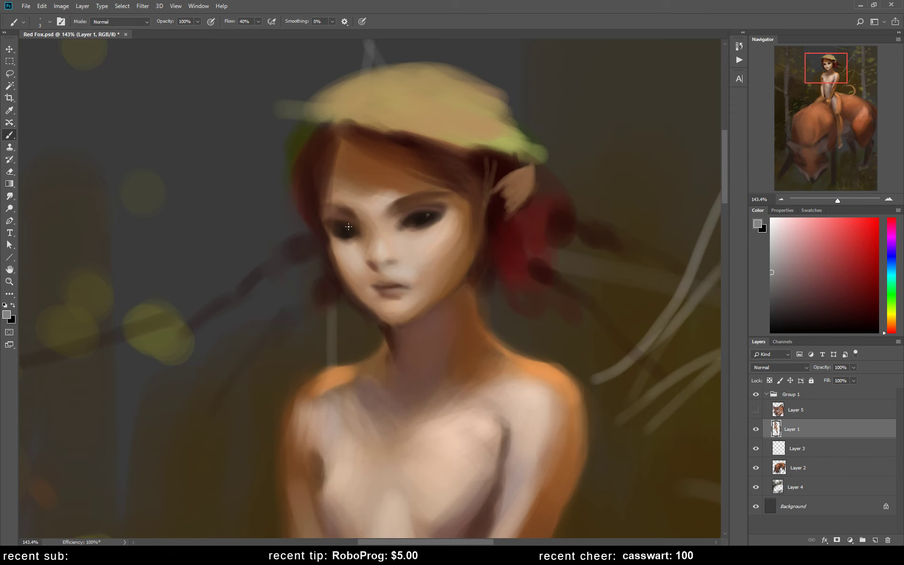
Step: Zoom in on the face and darken the hairline with a sampled dark reddish brown
{"action": "key", "text": "z"}
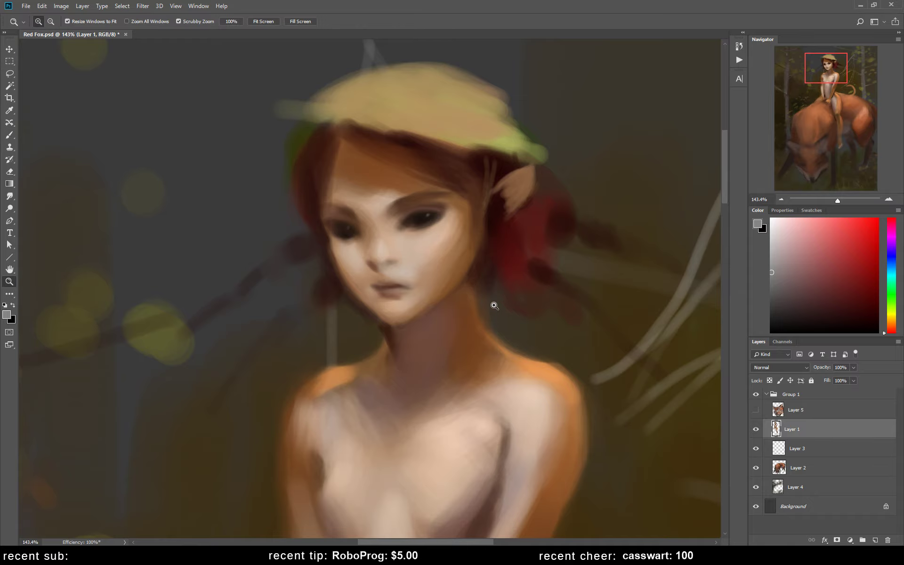
{"action": "left_click", "coordinate": [492, 303], "text": "alt"}
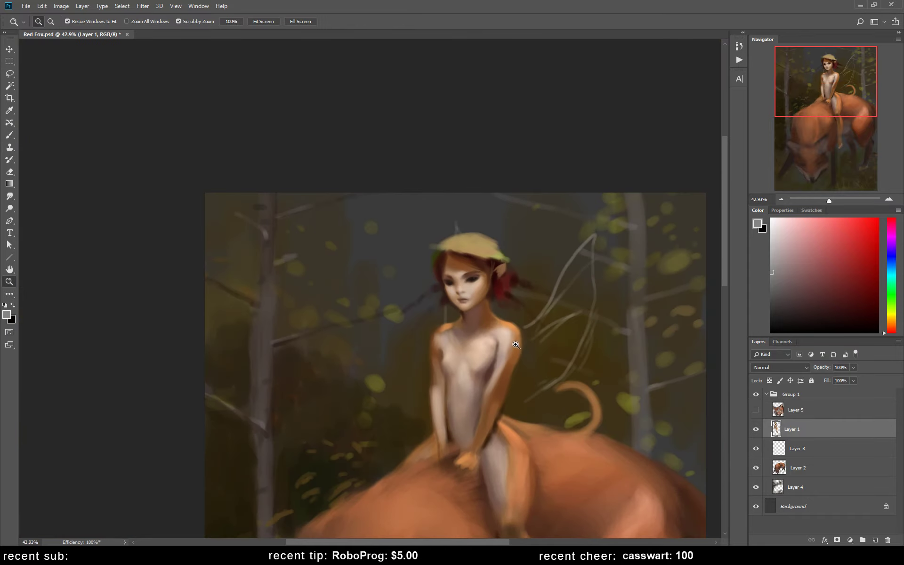
{"action": "left_click_drag", "start_coordinate": [477, 271], "coordinate": [504, 267]}
{"action": "key", "text": "b"}
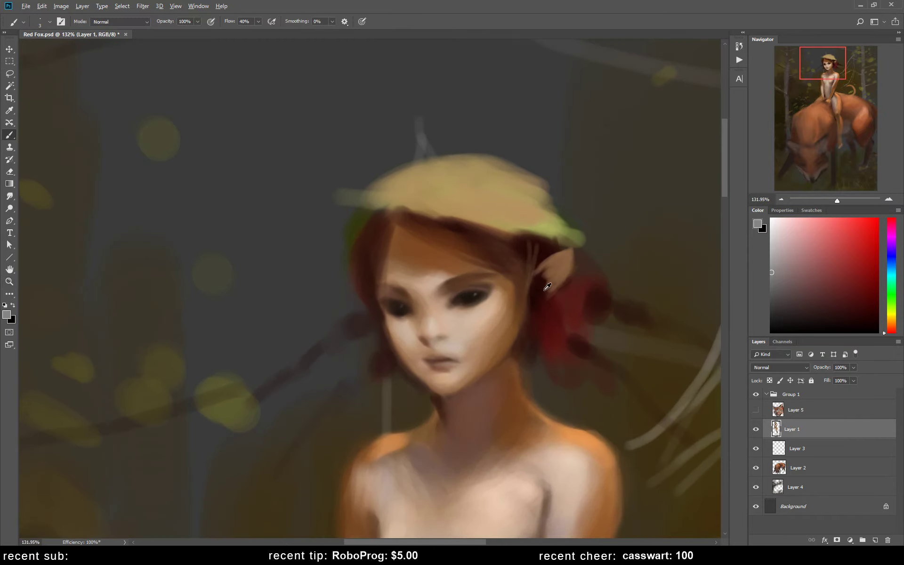
{"action": "left_click", "coordinate": [546, 287], "text": "alt"}
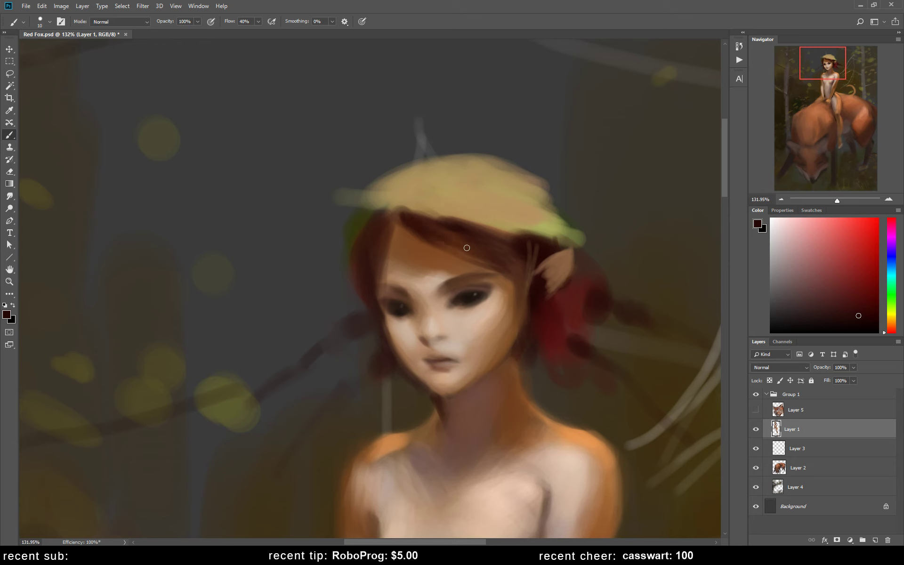
{"action": "key", "text": "bracketright"}
{"action": "key", "text": "bracketright"}
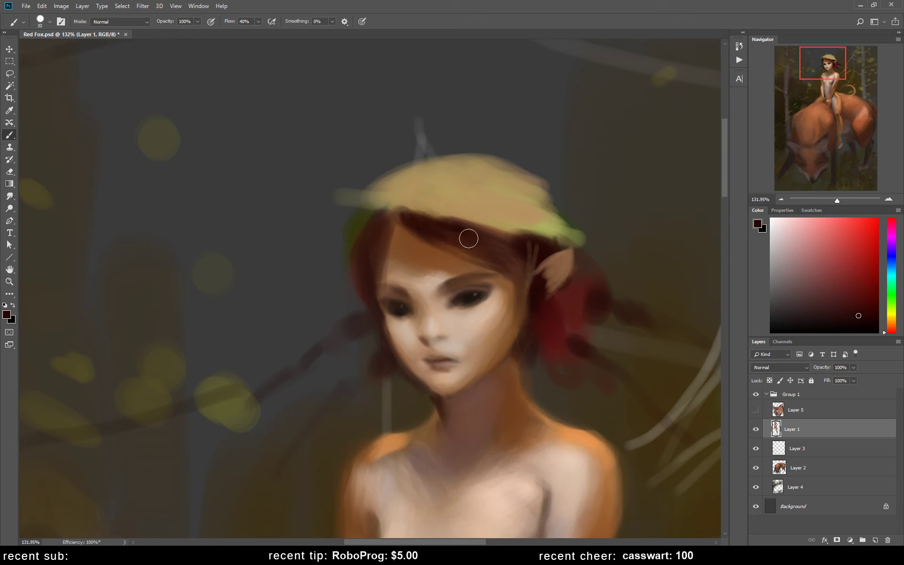
{"action": "key", "text": "bracketleft"}
{"action": "key", "text": "bracketleft"}
{"action": "left_click_drag", "start_coordinate": [410, 215], "coordinate": [484, 262]}
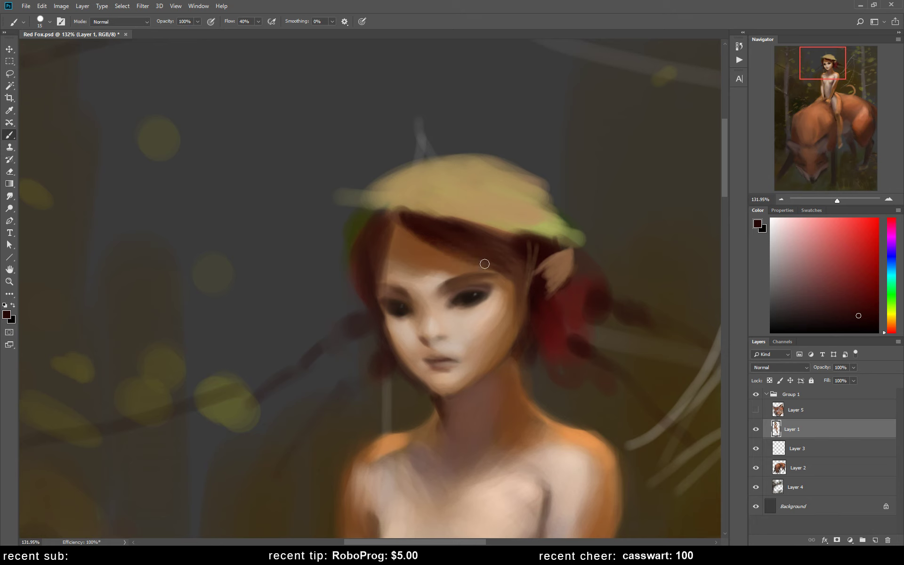
Step: Sample hair colours across the face, including a darker red near the ear
{"action": "left_click", "coordinate": [423, 236], "text": "alt"}
{"action": "left_click", "coordinate": [424, 235], "text": "alt"}
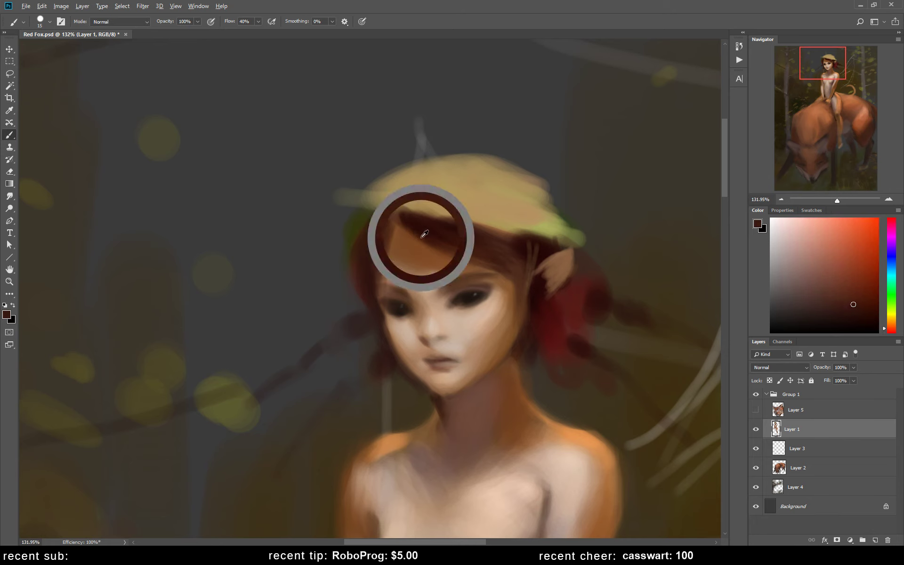
{"action": "left_click", "coordinate": [411, 230], "text": "alt"}
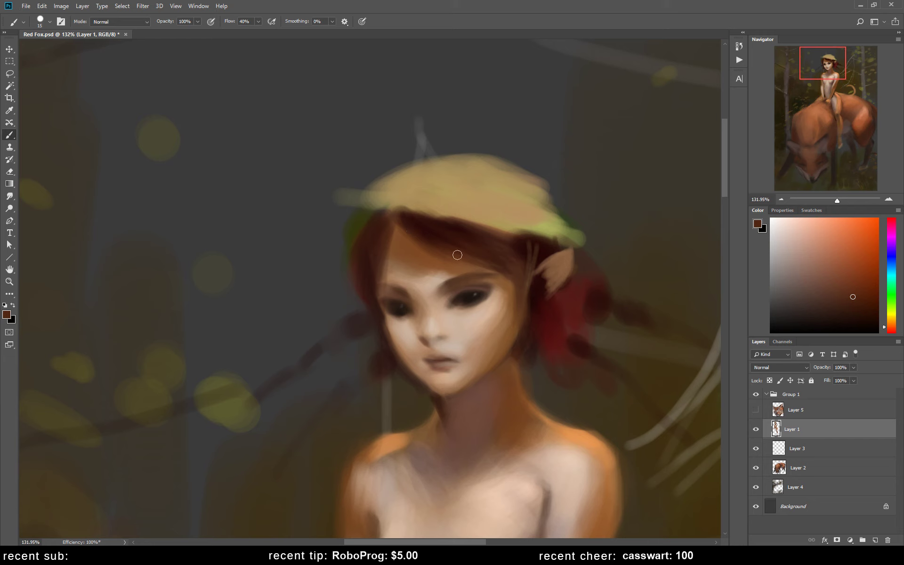
{"action": "left_click_drag", "start_coordinate": [562, 310], "coordinate": [600, 258]}
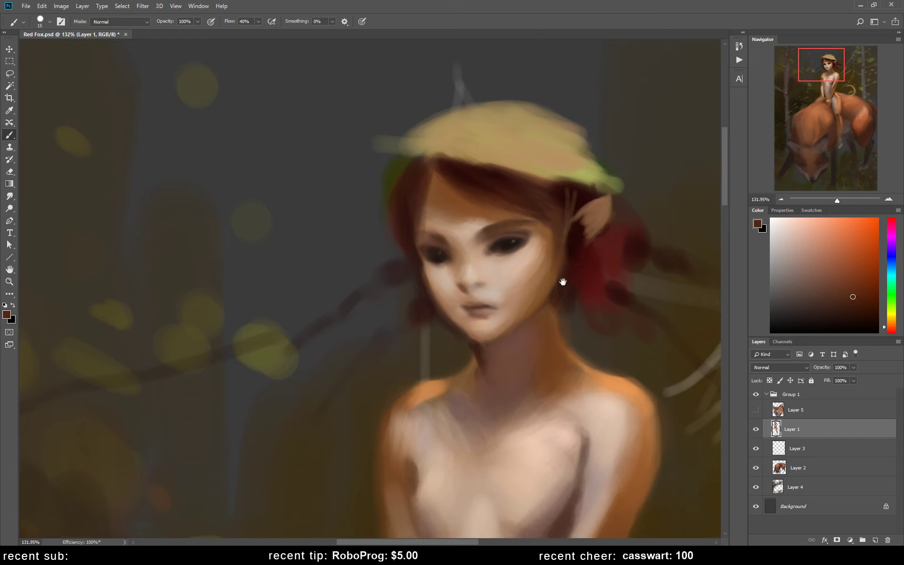
{"action": "left_click", "coordinate": [581, 235], "text": "alt"}
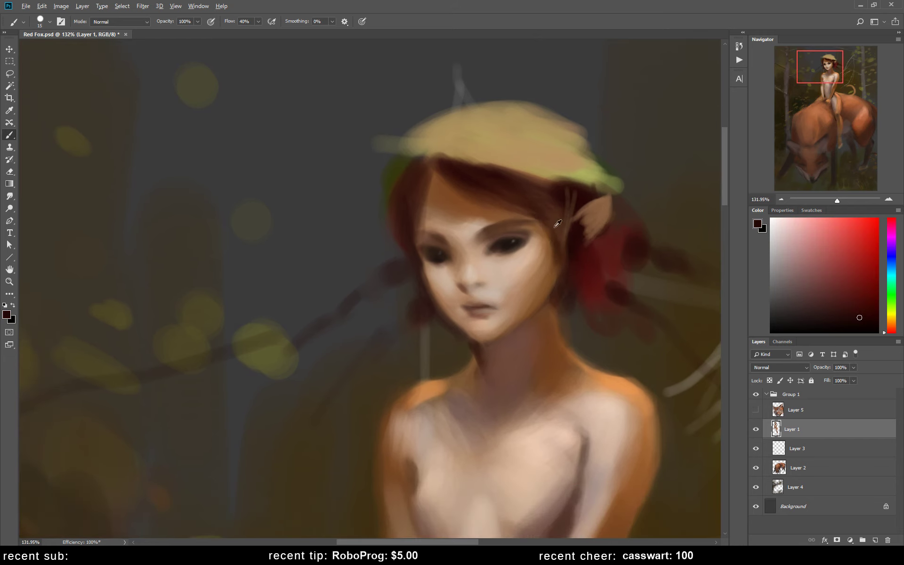
{"action": "left_click", "coordinate": [551, 262], "text": "alt"}
{"action": "left_click", "coordinate": [574, 236], "text": "alt"}
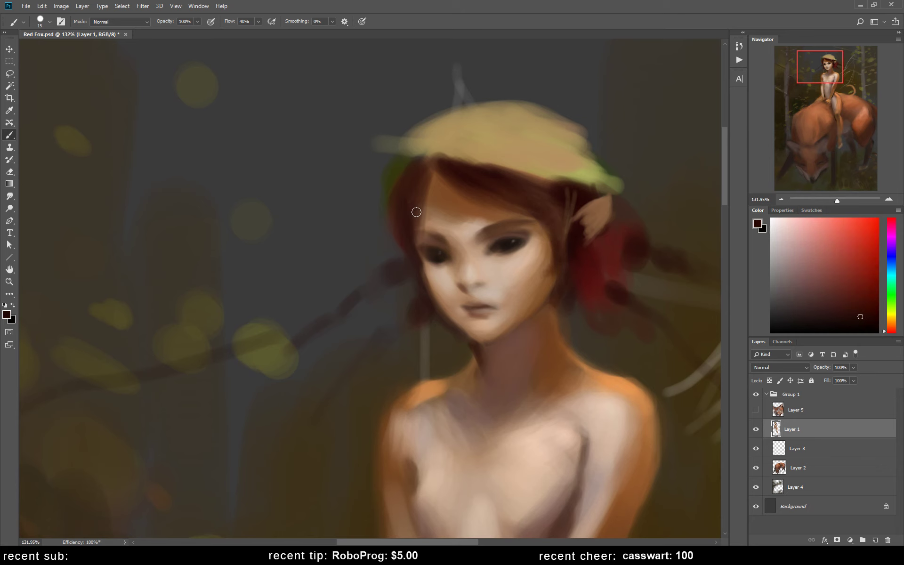
Step: Shift the paint toward red-orange and settle on a dark brown for the hair framing the face
{"action": "left_click", "coordinate": [420, 240], "text": "alt"}
{"action": "left_click", "coordinate": [859, 319]}
{"action": "left_click", "coordinate": [433, 281], "text": "alt"}
{"action": "left_click", "coordinate": [836, 271]}
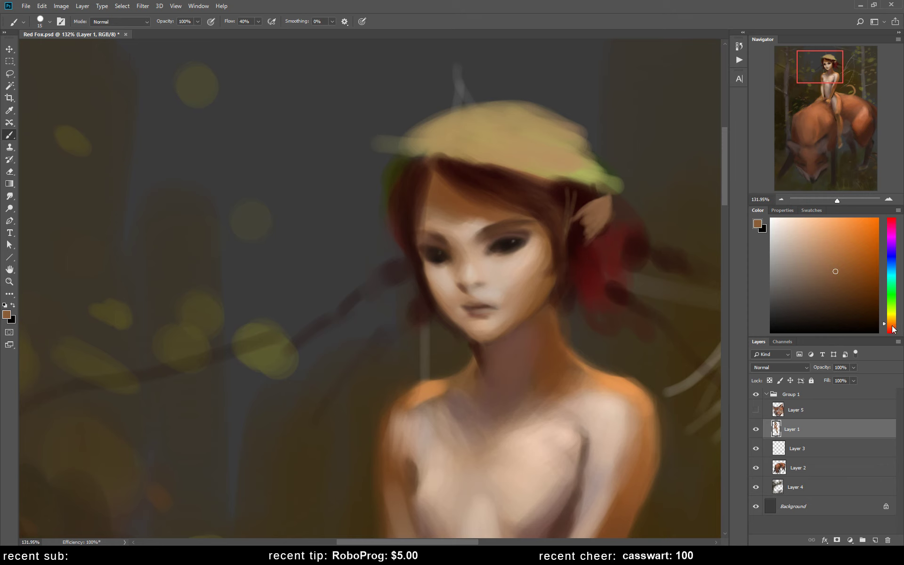
{"action": "left_click", "coordinate": [892, 325]}
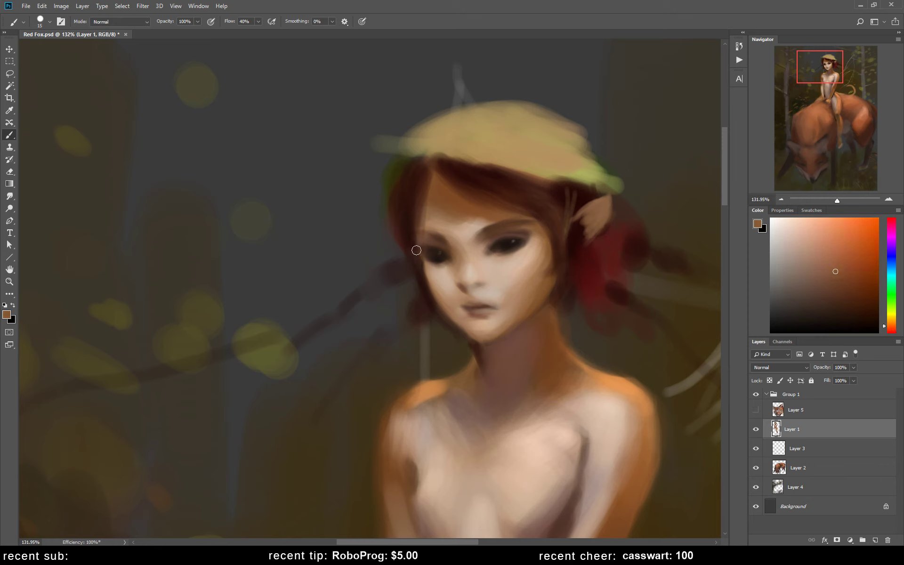
{"action": "left_click", "coordinate": [433, 281], "text": "alt"}
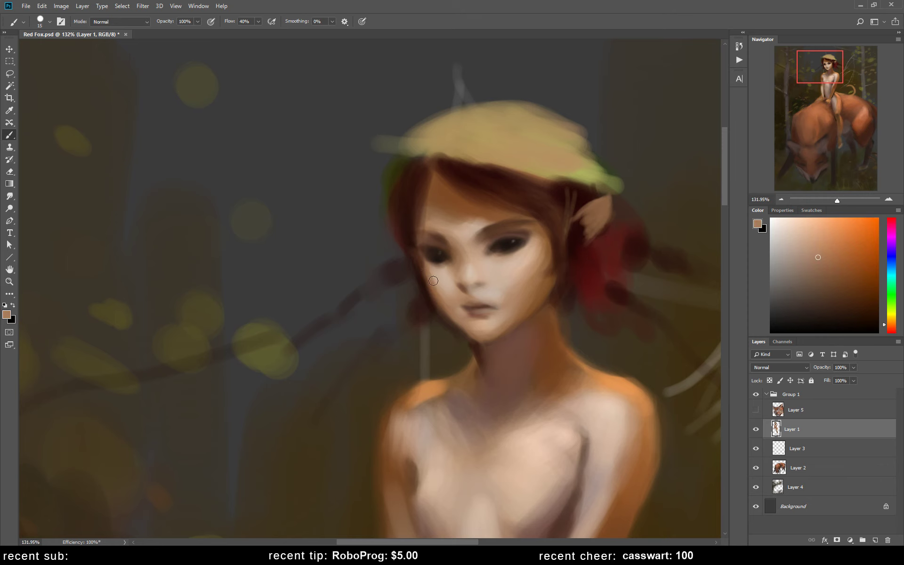
{"action": "left_click", "coordinate": [410, 243], "text": "alt"}
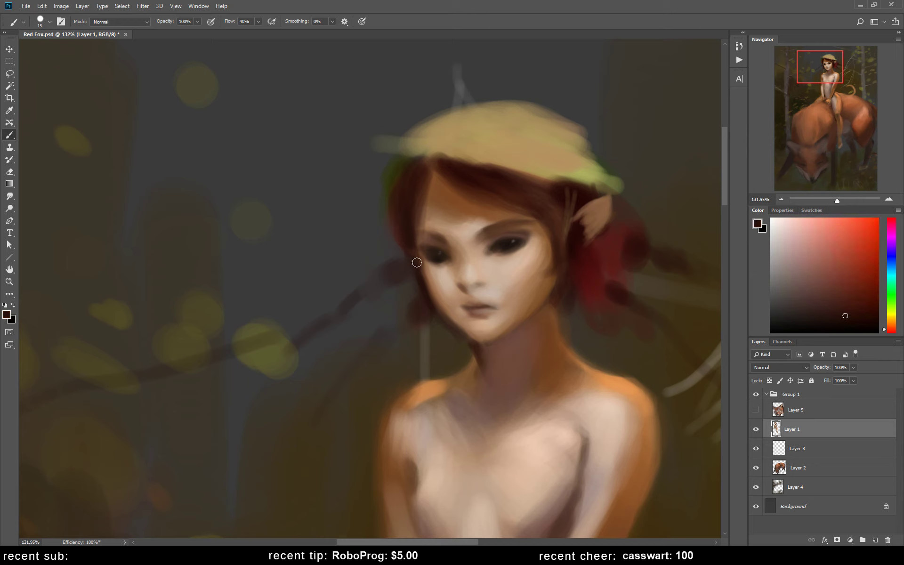
{"action": "left_click", "coordinate": [426, 283], "text": "alt"}
Step: Mirror the canvas and lighten the pointed ear tip with a skin tone sampled from the face
{"action": "key", "text": "e"}
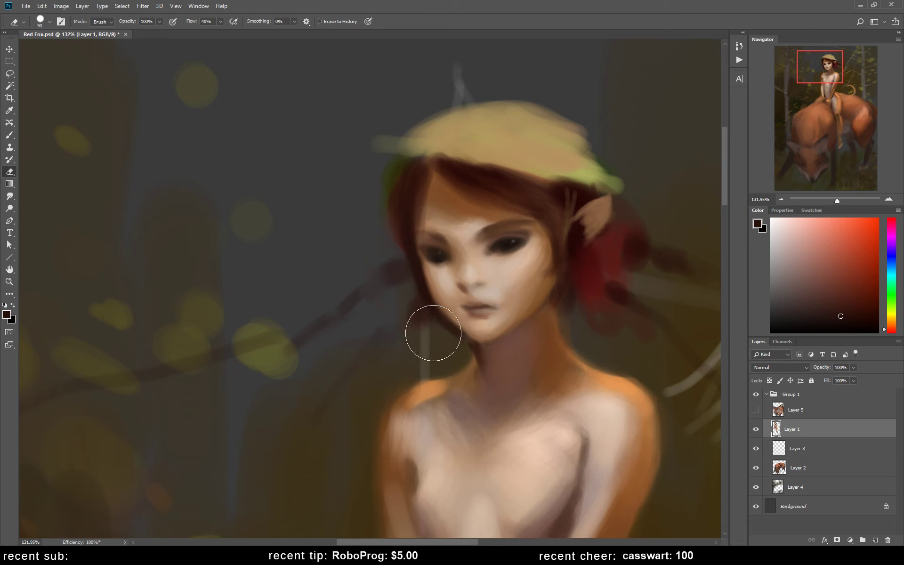
{"action": "key", "text": "bracketleft"}
{"action": "key", "text": "bracketleft"}
{"action": "key", "text": "bracketleft"}
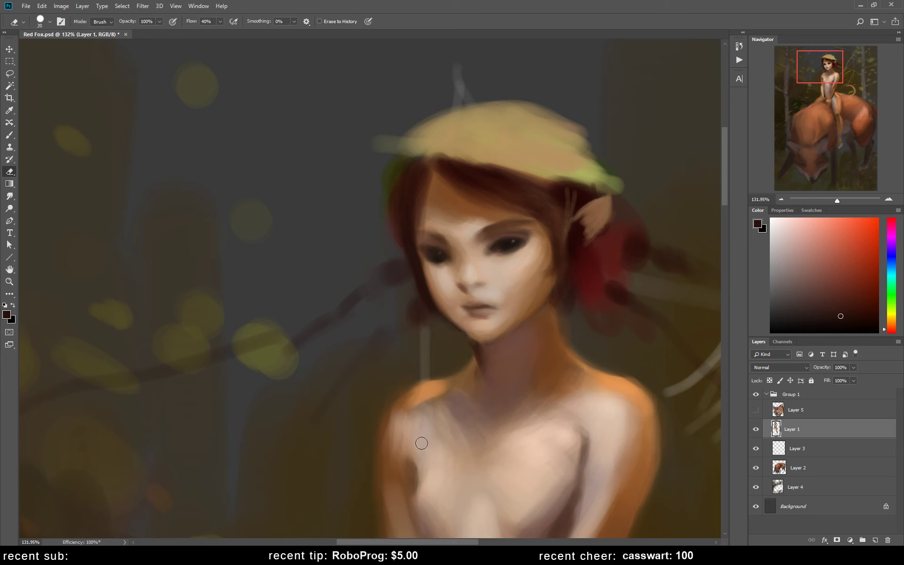
{"action": "key", "text": "h"}
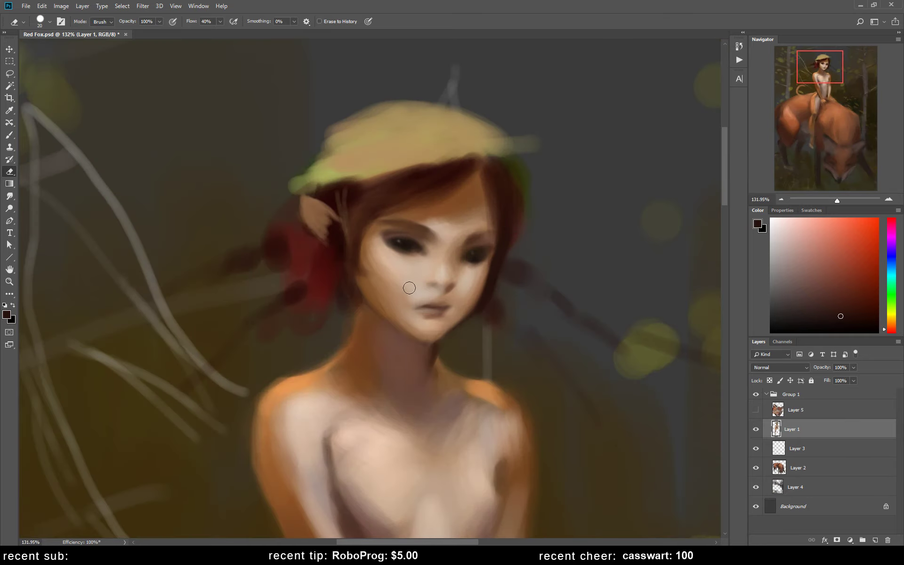
{"action": "key", "text": "b"}
{"action": "left_click", "coordinate": [404, 268], "text": "alt"}
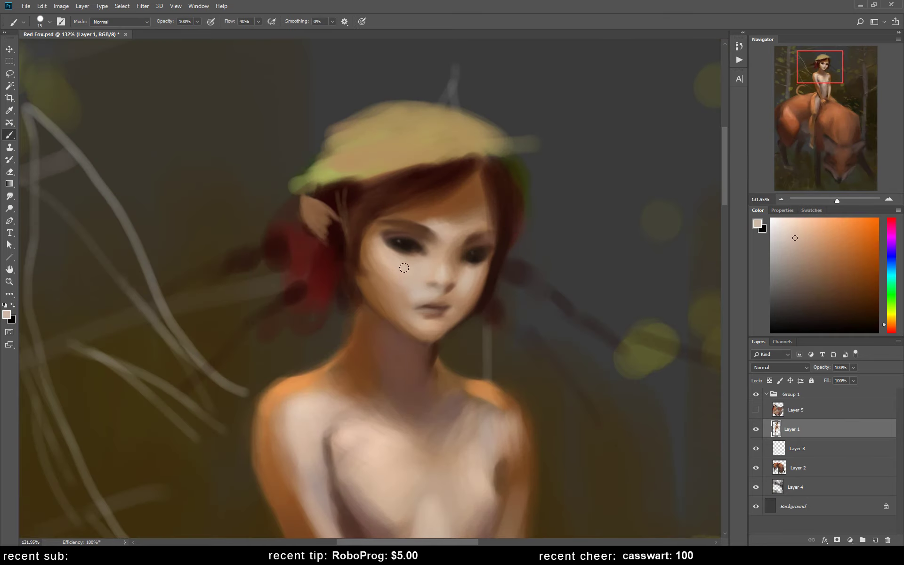
{"action": "key", "text": "bracketleft"}
{"action": "key", "text": "bracketleft"}
{"action": "key", "text": "bracketleft"}
{"action": "key", "text": "bracketright"}
{"action": "key", "text": "bracketright"}
{"action": "key", "text": "bracketright"}
{"action": "left_click_drag", "start_coordinate": [306, 204], "coordinate": [312, 218]}
Step: Sample darker browns and a dark maroon from the hair around the ear
{"action": "left_click", "coordinate": [324, 209], "text": "alt"}
{"action": "left_click", "coordinate": [330, 227], "text": "alt"}
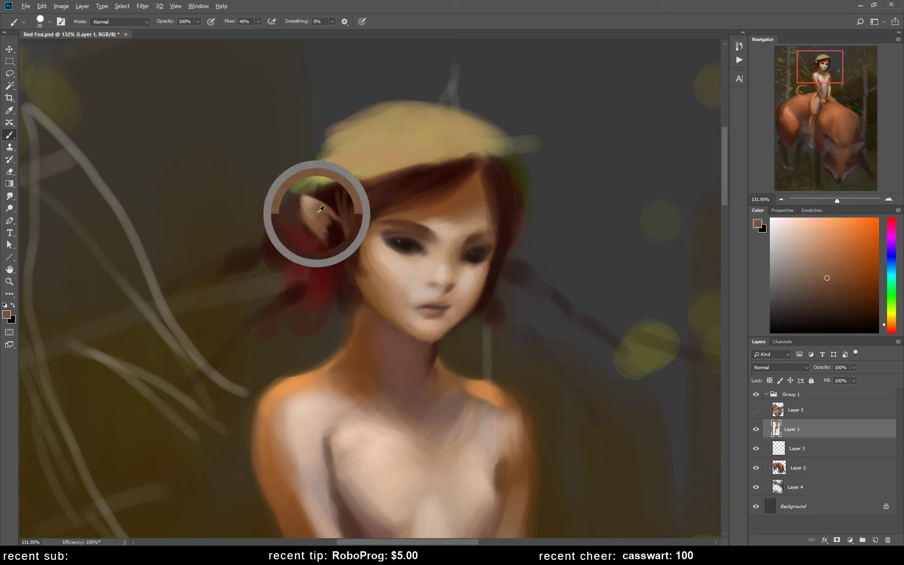
{"action": "left_click", "coordinate": [321, 218], "text": "alt"}
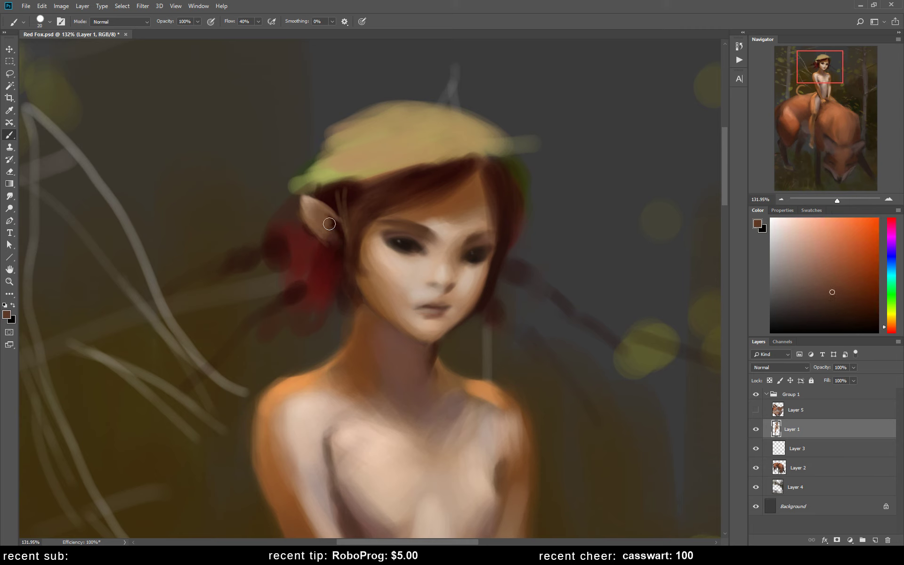
{"action": "left_click", "coordinate": [325, 234], "text": "alt"}
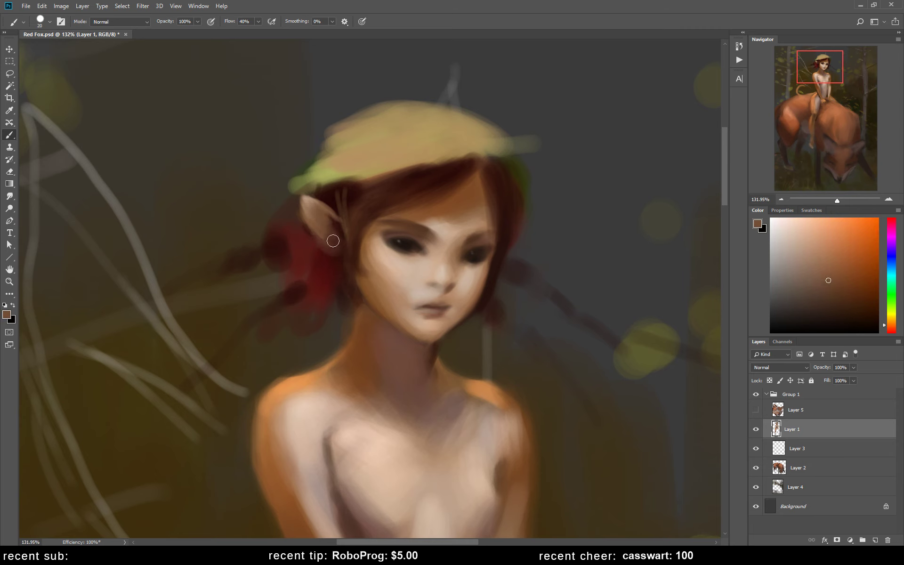
{"action": "left_click", "coordinate": [323, 194], "text": "alt"}
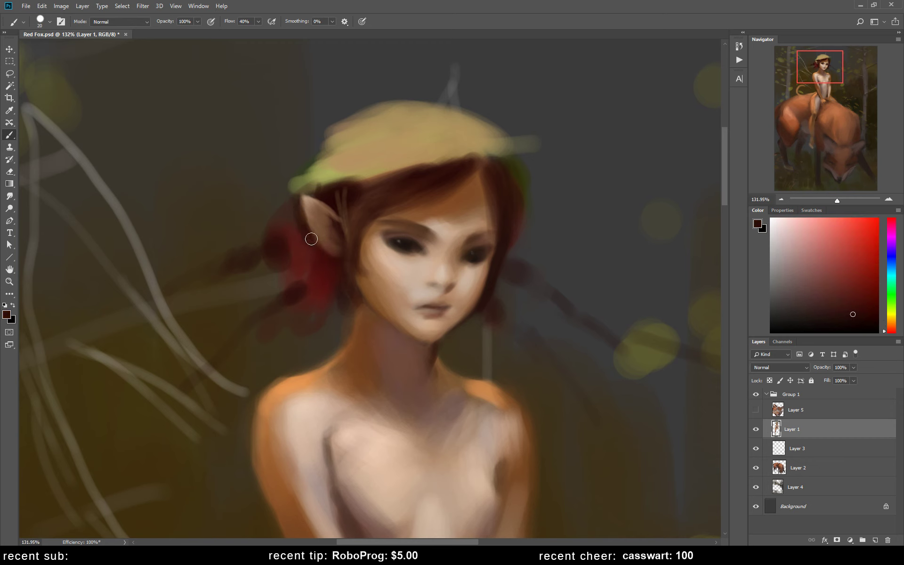
{"action": "left_click", "coordinate": [303, 228], "text": "alt"}
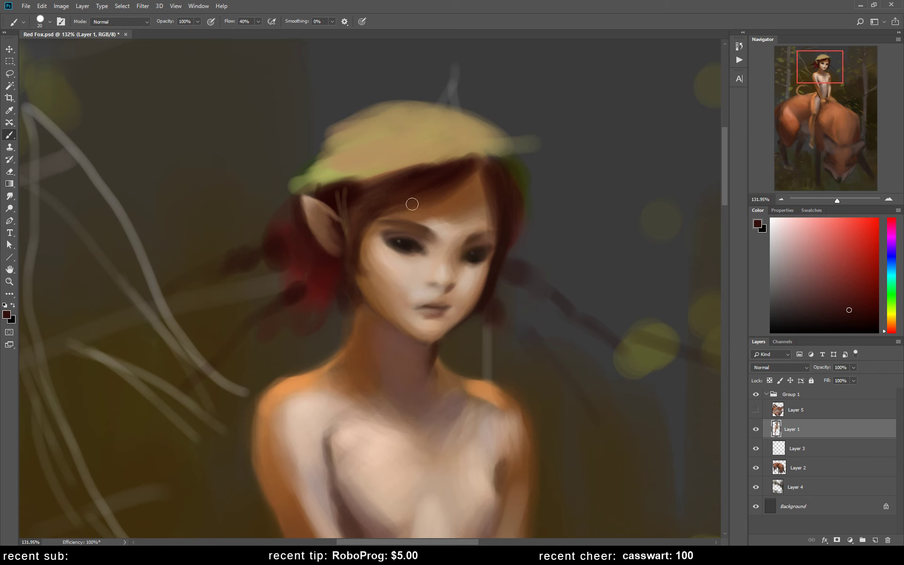
Step: Extend the tan hat brim further left and curve it around the right side
{"action": "left_click", "coordinate": [323, 152], "text": "alt"}
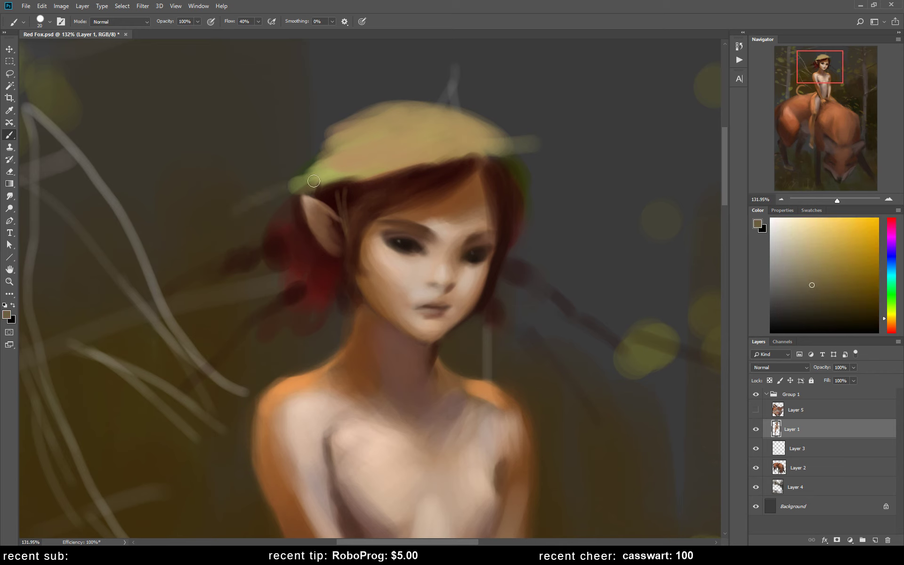
{"action": "mouse_move", "coordinate": [304, 182]}
{"action": "left_mouse_down"}
{"action": "mouse_move", "coordinate": [264, 200]}
{"action": "mouse_move", "coordinate": [250, 219]}
{"action": "left_mouse_up"}
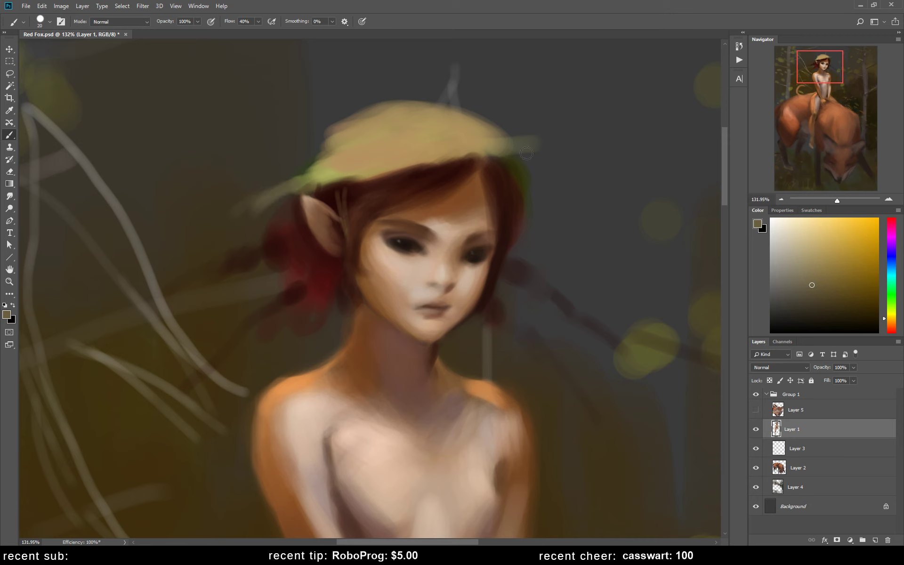
{"action": "left_click_drag", "start_coordinate": [531, 213], "coordinate": [554, 195]}
{"action": "left_click_drag", "start_coordinate": [536, 151], "coordinate": [524, 225]}
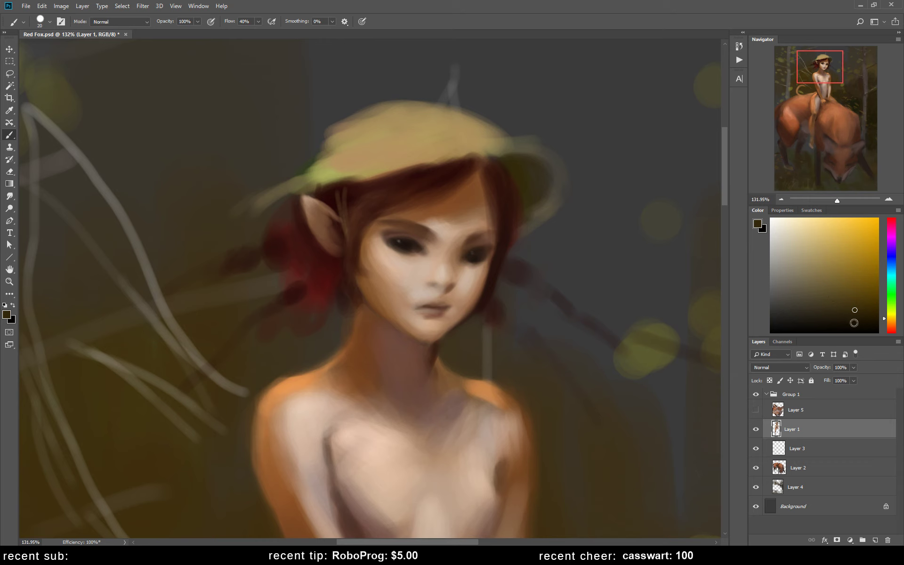
Step: Darken the hair edge under the hat and where the brim meets the hair
{"action": "left_click", "coordinate": [845, 327]}
{"action": "mouse_move", "coordinate": [507, 182]}
{"action": "left_mouse_down"}
{"action": "mouse_move", "coordinate": [504, 192]}
{"action": "mouse_move", "coordinate": [547, 193]}
{"action": "left_mouse_up"}
{"action": "left_click", "coordinate": [523, 182], "text": "alt"}
{"action": "left_click_drag", "start_coordinate": [529, 226], "coordinate": [516, 232]}
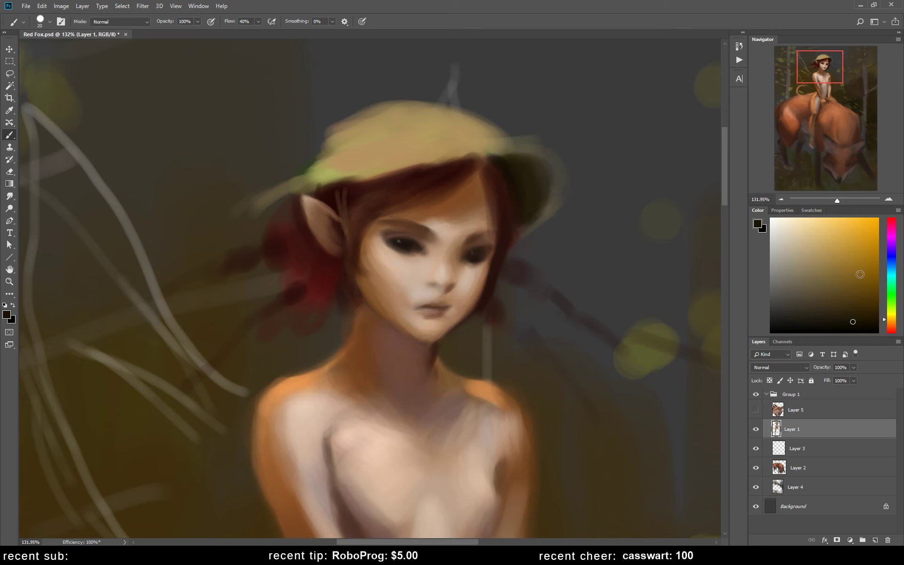
{"action": "left_click", "coordinate": [868, 305]}
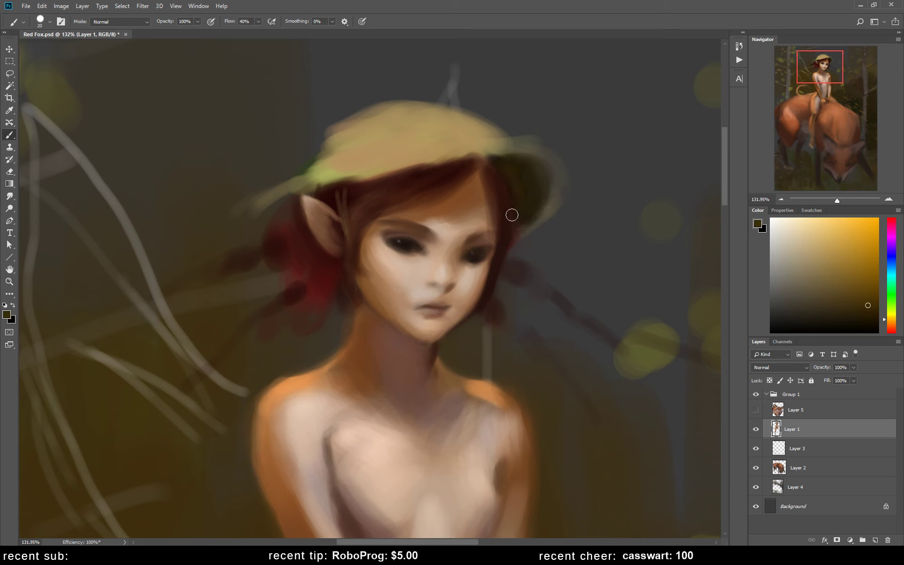
{"action": "left_click", "coordinate": [518, 187], "text": "alt"}
{"action": "left_click_drag", "start_coordinate": [499, 163], "coordinate": [535, 189]}
Step: Flip the canvas back and extend the hat's right brim in olive-yellow and light green
{"action": "key", "text": "ctrl+shift+h"}
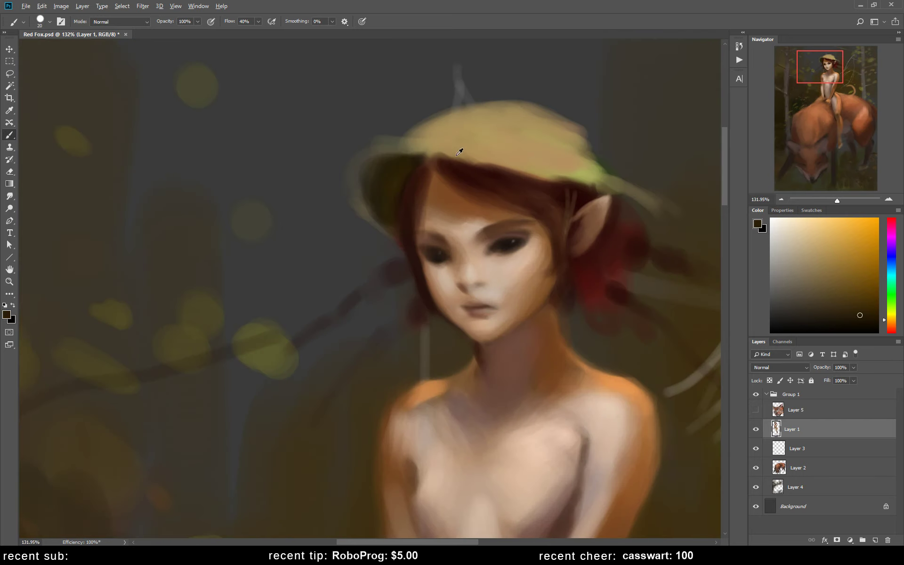
{"action": "left_click", "coordinate": [456, 154], "text": "alt"}
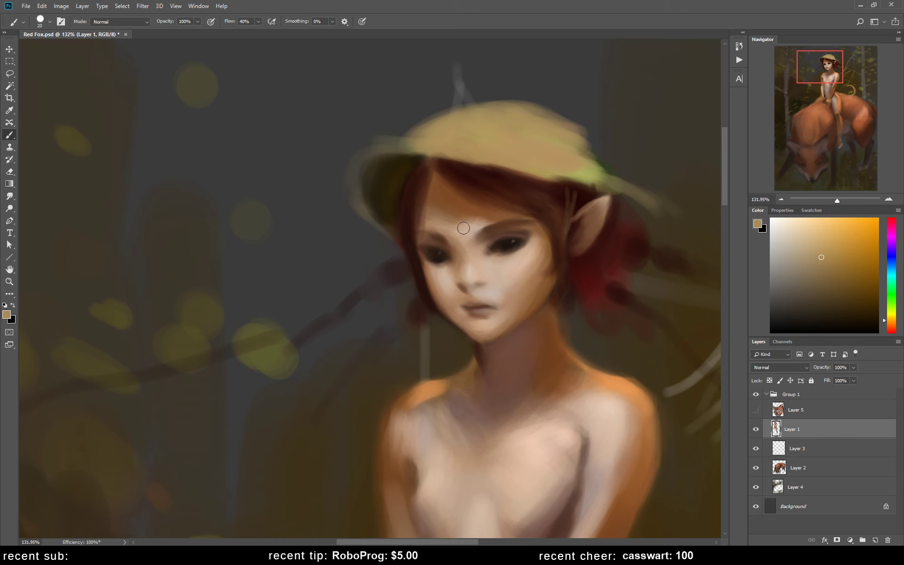
{"action": "left_click", "coordinate": [580, 150], "text": "alt"}
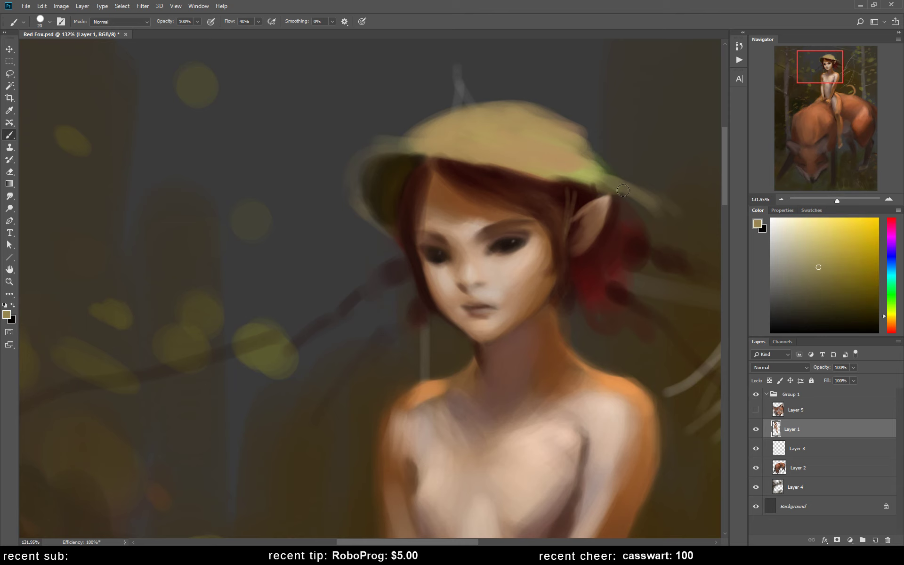
{"action": "mouse_move", "coordinate": [579, 137]}
{"action": "left_mouse_down"}
{"action": "mouse_move", "coordinate": [635, 192]}
{"action": "mouse_move", "coordinate": [620, 184]}
{"action": "left_mouse_up"}
{"action": "left_click", "coordinate": [586, 152], "text": "alt"}
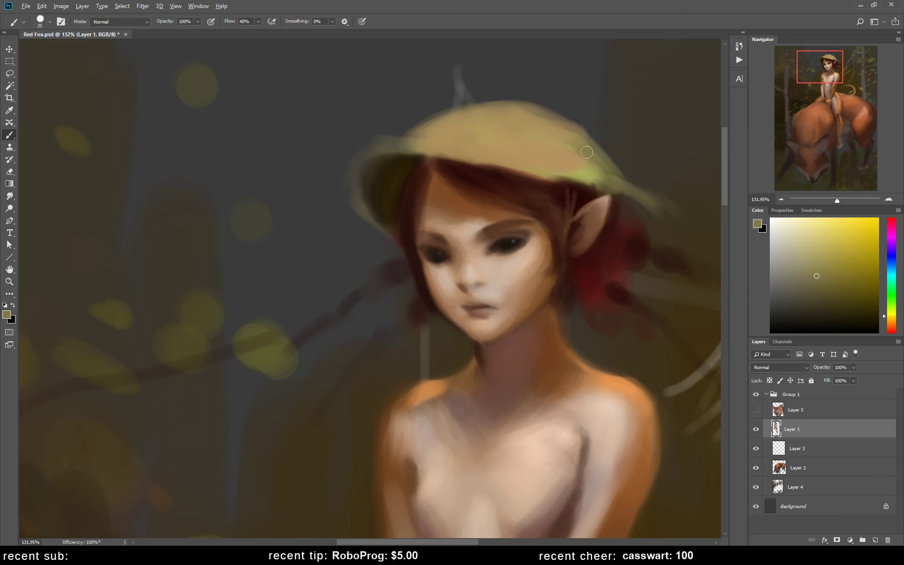
{"action": "left_click_drag", "start_coordinate": [567, 132], "coordinate": [654, 203]}
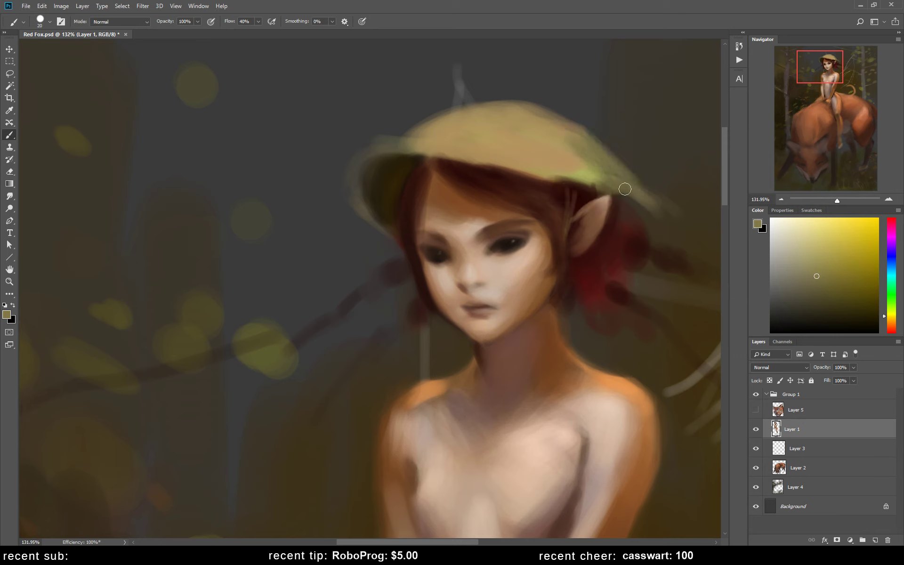
{"action": "left_click", "coordinate": [634, 205], "text": "alt"}
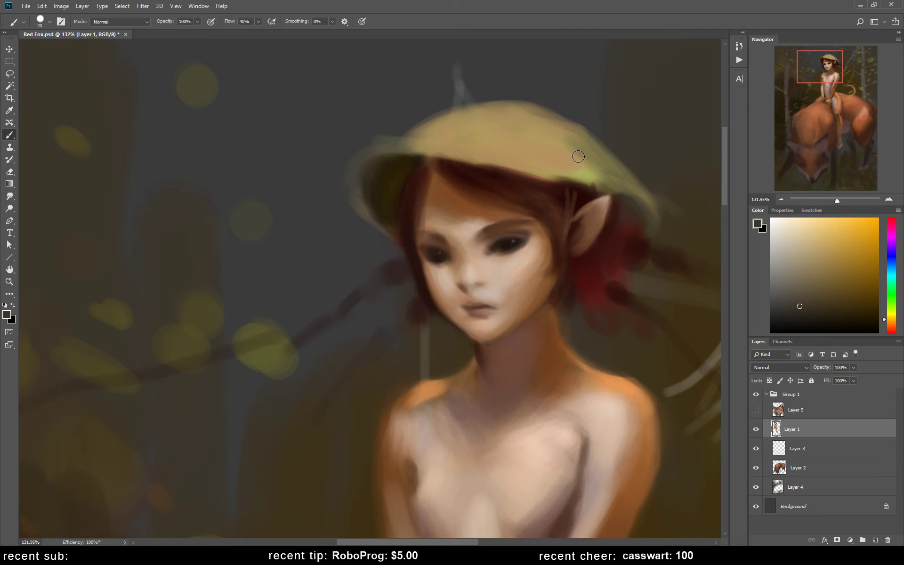
Step: Paint olive-gold under the hat's left brim with a larger brush
{"action": "left_click", "coordinate": [871, 268]}
{"action": "key", "text": "bracketright"}
{"action": "key", "text": "bracketright"}
{"action": "key", "text": "bracketright"}
{"action": "left_click_drag", "start_coordinate": [385, 171], "coordinate": [377, 201]}
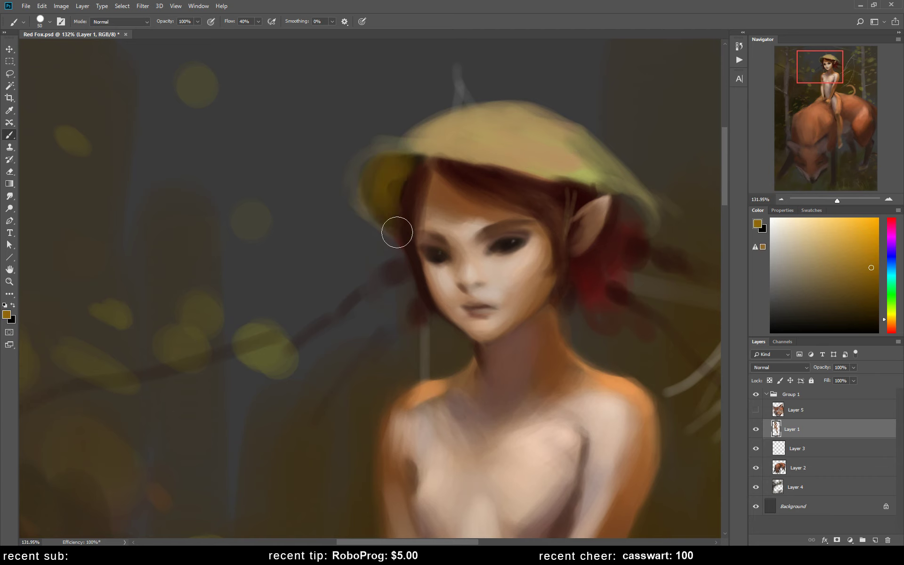
{"action": "mouse_move", "coordinate": [397, 166]}
{"action": "left_mouse_down"}
{"action": "mouse_move", "coordinate": [359, 203]}
{"action": "mouse_move", "coordinate": [400, 167]}
{"action": "mouse_move", "coordinate": [396, 228]}
{"action": "left_mouse_up"}
Step: Mix an olive-green and paint a green stroke along the hat brim
{"action": "left_click", "coordinate": [887, 310]}
{"action": "left_click", "coordinate": [390, 184], "text": "alt"}
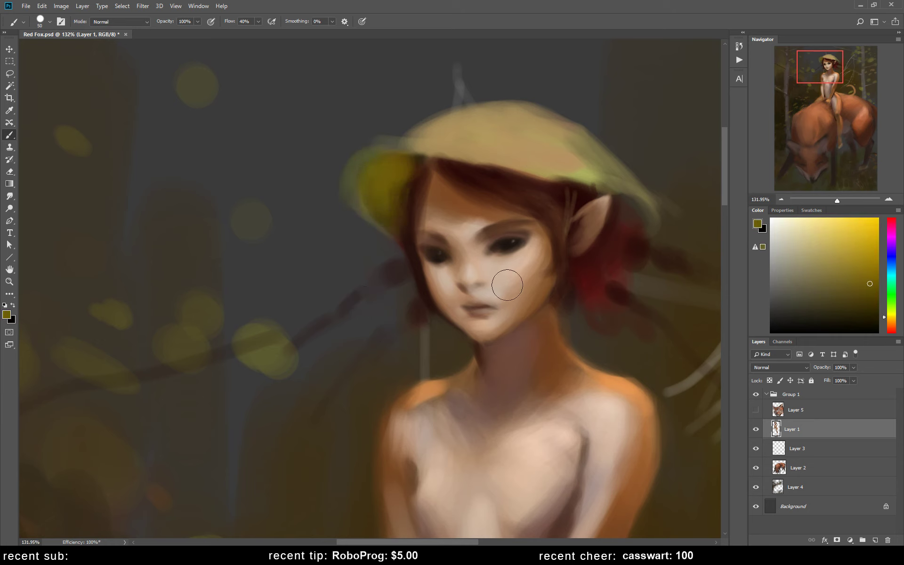
{"action": "left_click", "coordinate": [823, 256]}
{"action": "left_click", "coordinate": [848, 286]}
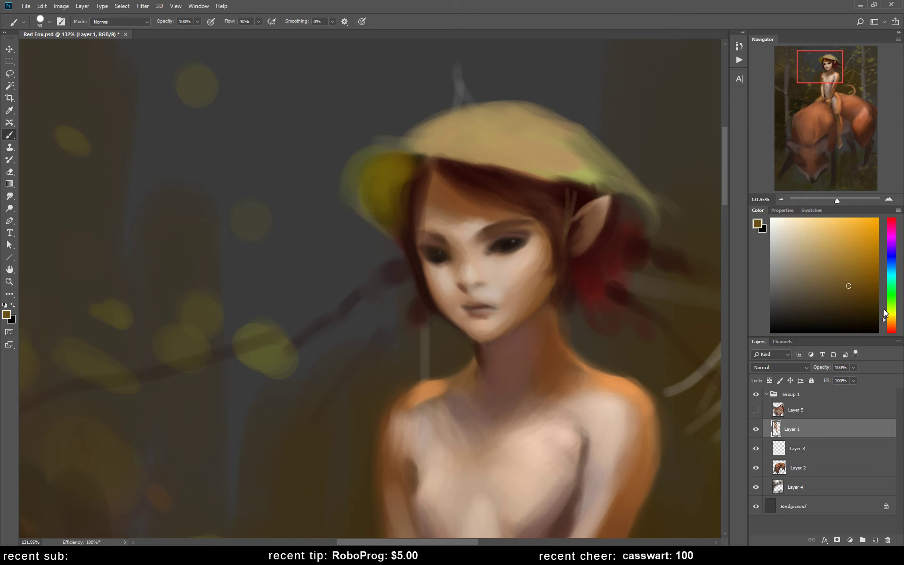
{"action": "left_click", "coordinate": [887, 306]}
{"action": "mouse_move", "coordinate": [405, 137]}
{"action": "left_mouse_down"}
{"action": "mouse_move", "coordinate": [534, 163]}
{"action": "mouse_move", "coordinate": [484, 137]}
{"action": "mouse_move", "coordinate": [536, 163]}
{"action": "mouse_move", "coordinate": [418, 145]}
{"action": "mouse_move", "coordinate": [514, 162]}
{"action": "mouse_move", "coordinate": [575, 185]}
{"action": "mouse_move", "coordinate": [601, 165]}
{"action": "mouse_move", "coordinate": [578, 151]}
{"action": "mouse_move", "coordinate": [612, 171]}
{"action": "left_mouse_up"}
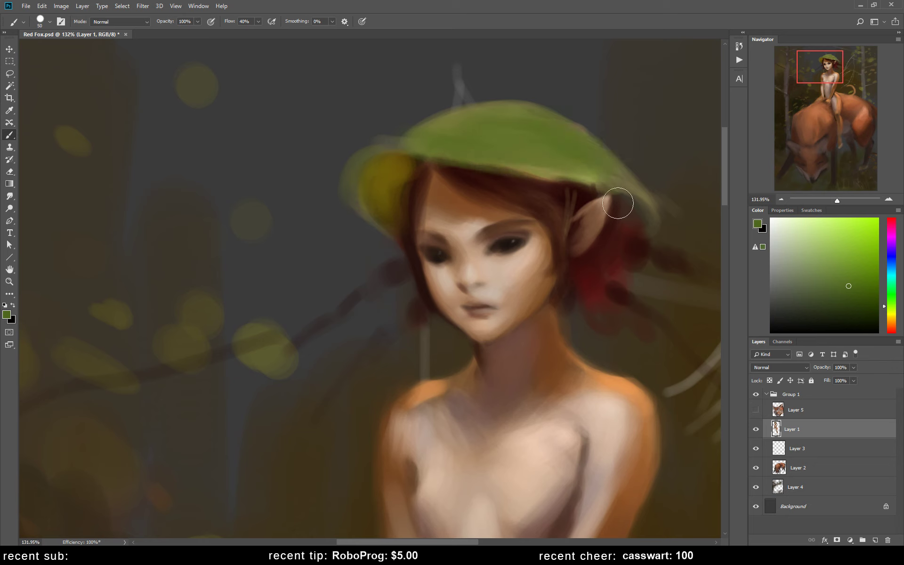
Step: Paint darker olive green across the hat top and a yellowish-brown touch at its right edge
{"action": "left_click", "coordinate": [824, 302]}
{"action": "mouse_move", "coordinate": [467, 135]}
{"action": "left_mouse_down"}
{"action": "mouse_move", "coordinate": [531, 154]}
{"action": "mouse_move", "coordinate": [448, 133]}
{"action": "mouse_move", "coordinate": [460, 125]}
{"action": "mouse_move", "coordinate": [549, 129]}
{"action": "mouse_move", "coordinate": [632, 208]}
{"action": "mouse_move", "coordinate": [637, 184]}
{"action": "mouse_move", "coordinate": [628, 184]}
{"action": "left_mouse_up"}
{"action": "key", "text": "["}
{"action": "key", "text": "["}
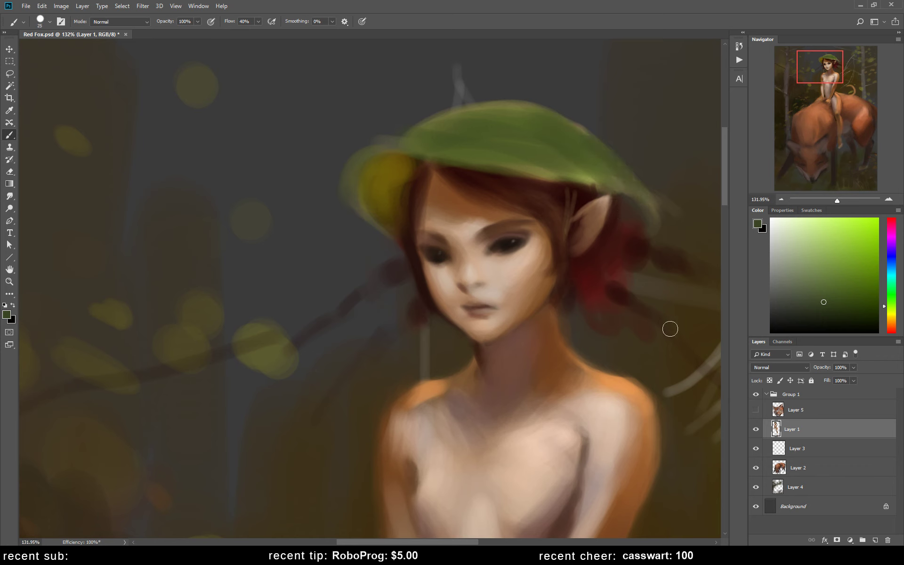
{"action": "left_click", "coordinate": [855, 273]}
{"action": "left_click", "coordinate": [892, 321]}
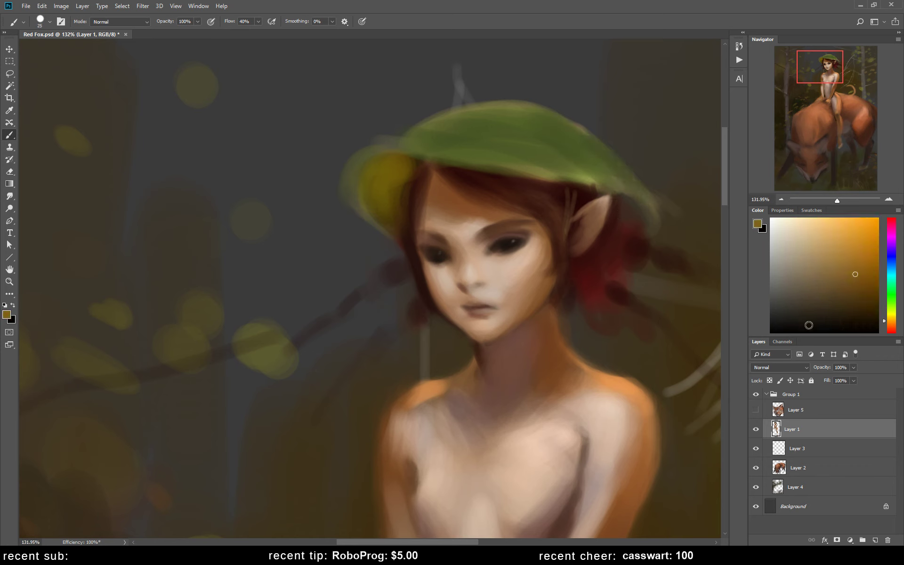
{"action": "left_click_drag", "start_coordinate": [629, 205], "coordinate": [637, 214]}
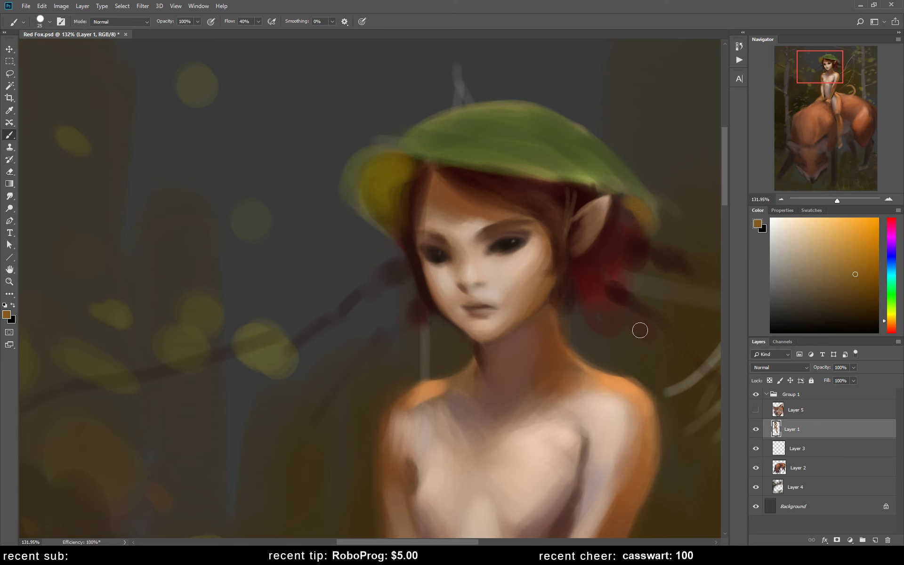
{"action": "left_click", "coordinate": [891, 310]}
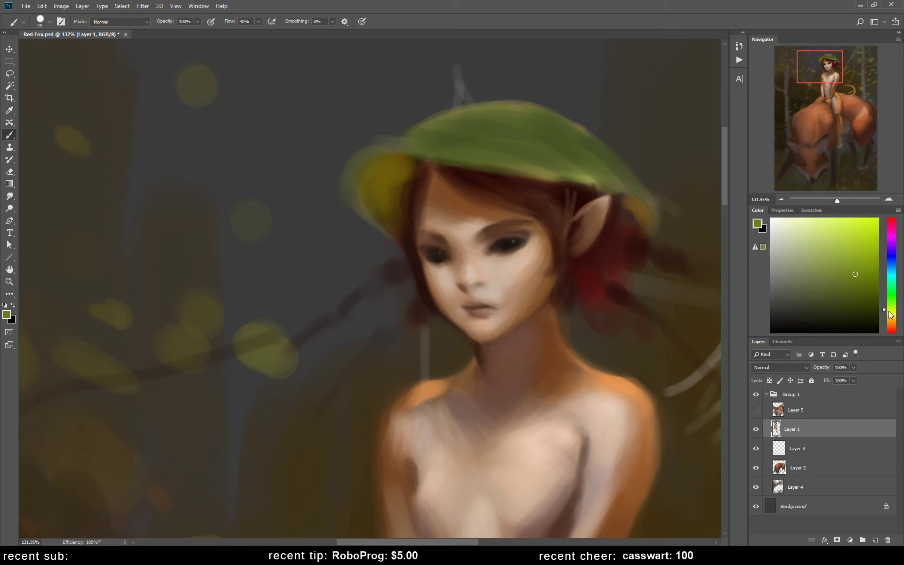
{"action": "left_click", "coordinate": [621, 202], "text": "alt"}
{"action": "left_click", "coordinate": [630, 207], "text": "alt"}
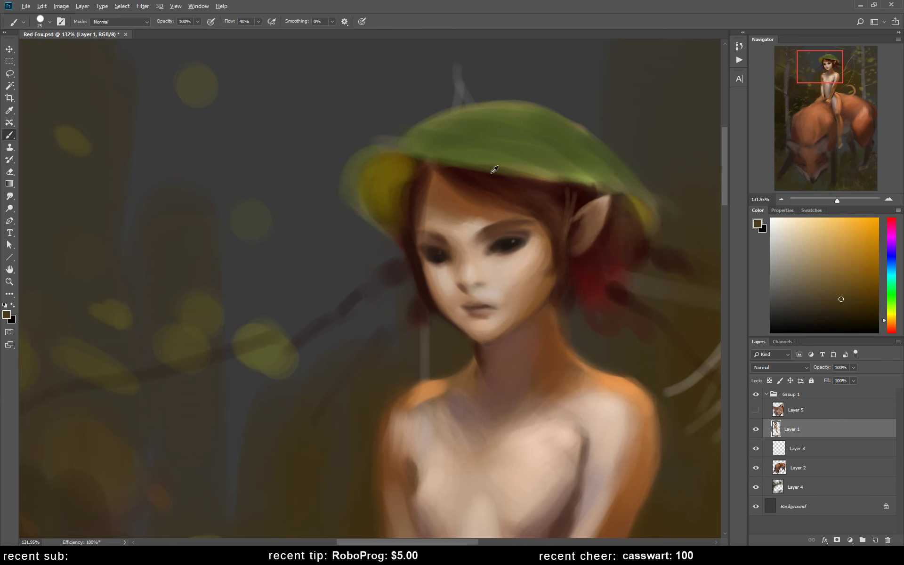
Step: Brighten the yellow hat brim with lightened olive sampled from the brim
{"action": "left_click", "coordinate": [378, 128], "text": "alt"}
{"action": "left_click", "coordinate": [383, 170], "text": "alt"}
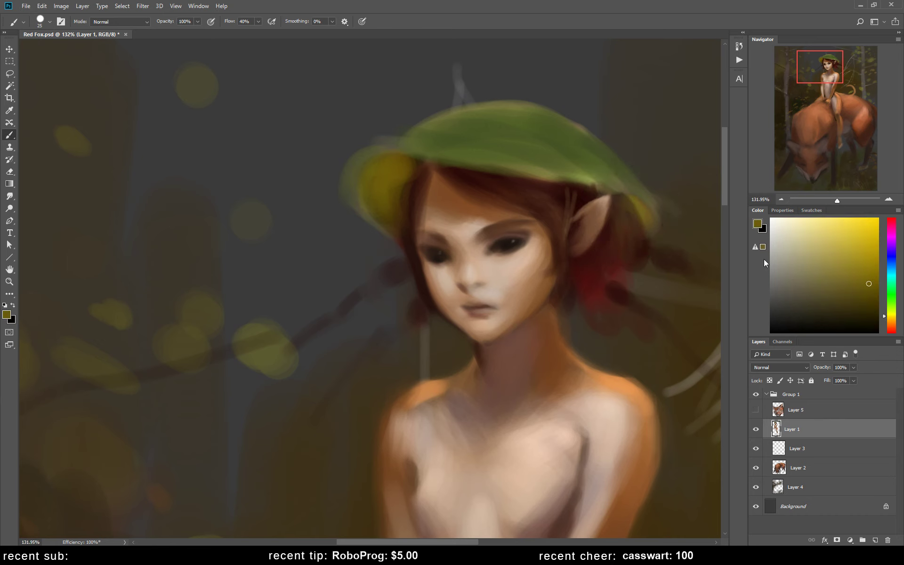
{"action": "left_click", "coordinate": [853, 264]}
{"action": "left_click_drag", "start_coordinate": [380, 181], "coordinate": [403, 239]}
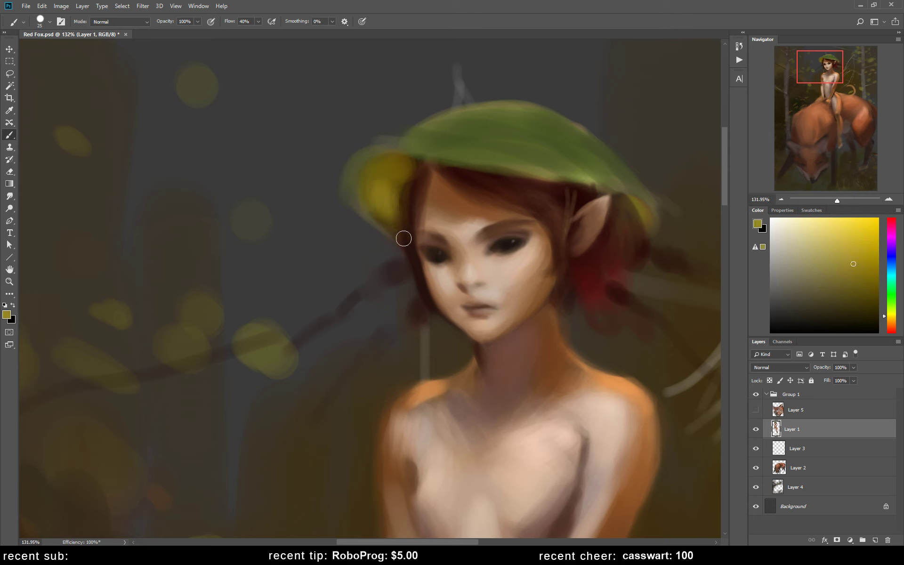
{"action": "left_click", "coordinate": [382, 179], "text": "alt"}
{"action": "left_click", "coordinate": [394, 167], "text": "alt"}
{"action": "left_click_drag", "start_coordinate": [393, 167], "coordinate": [394, 223]}
{"action": "left_click", "coordinate": [377, 202], "text": "alt"}
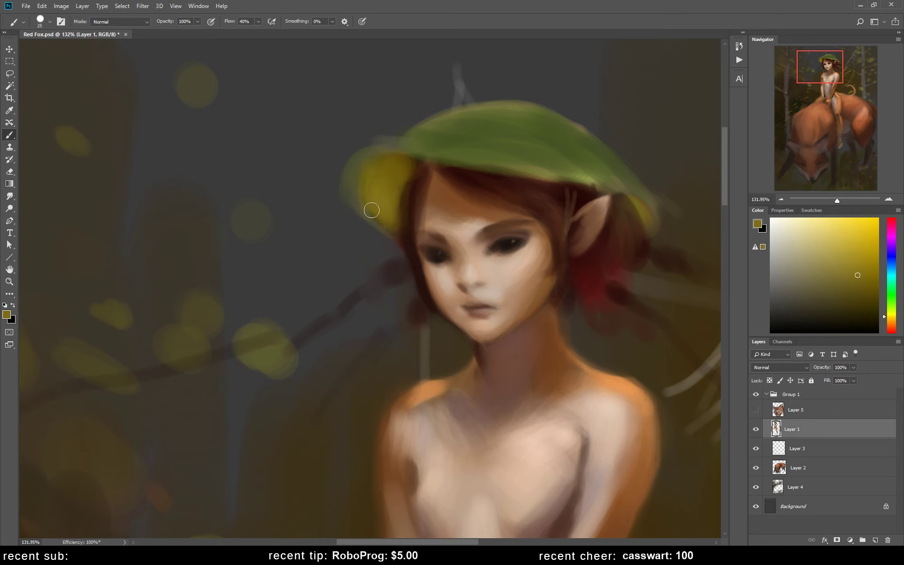
{"action": "left_click_drag", "start_coordinate": [365, 162], "coordinate": [361, 170]}
Step: Shade the hat's right and lower edges with deeper and yellow-green strokes
{"action": "key", "text": "e"}
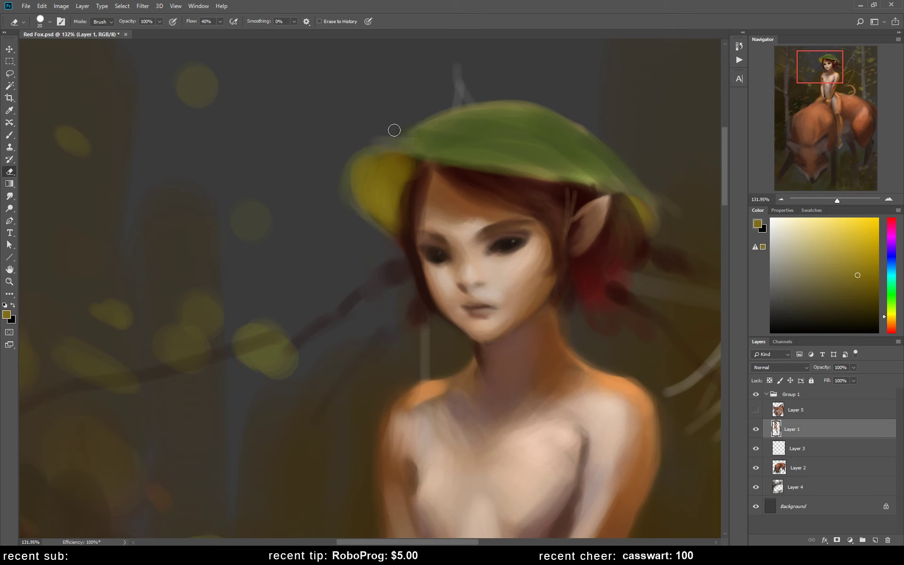
{"action": "key", "text": "b"}
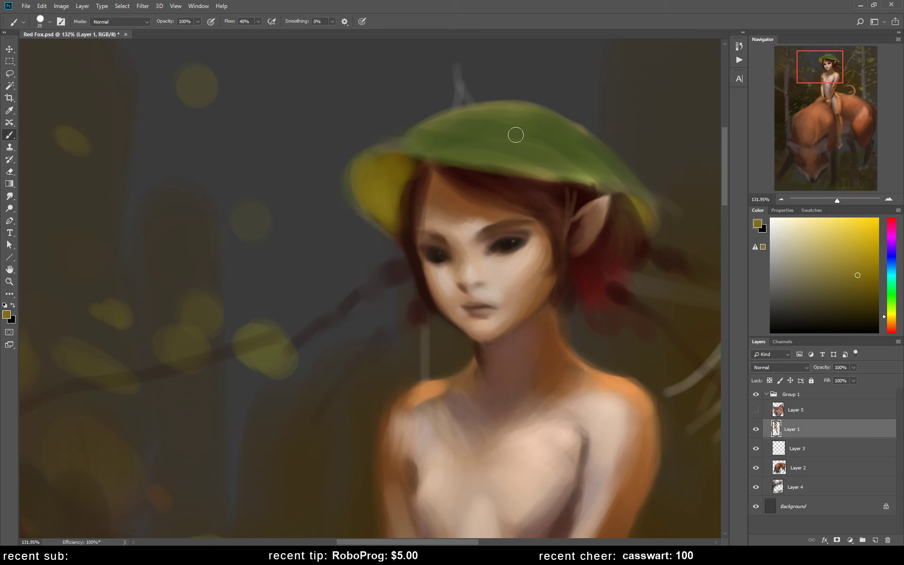
{"action": "left_click", "coordinate": [508, 136], "text": "alt"}
{"action": "left_click_drag", "start_coordinate": [892, 307], "coordinate": [892, 286]}
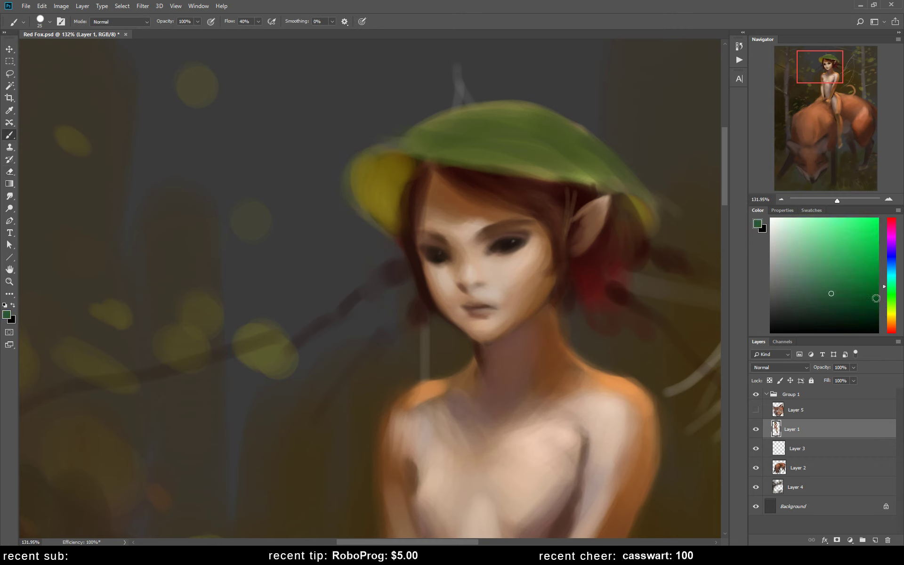
{"action": "left_click", "coordinate": [829, 310]}
{"action": "key", "text": "bracketleft"}
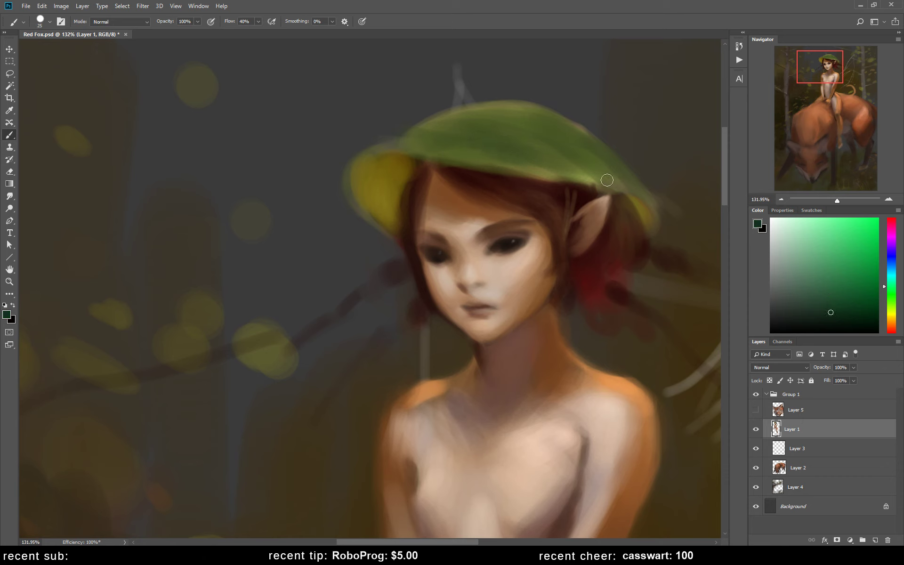
{"action": "key", "text": "bracketleft"}
{"action": "key", "text": "bracketleft"}
{"action": "key", "text": "bracketleft"}
{"action": "left_click_drag", "start_coordinate": [605, 169], "coordinate": [652, 200]}
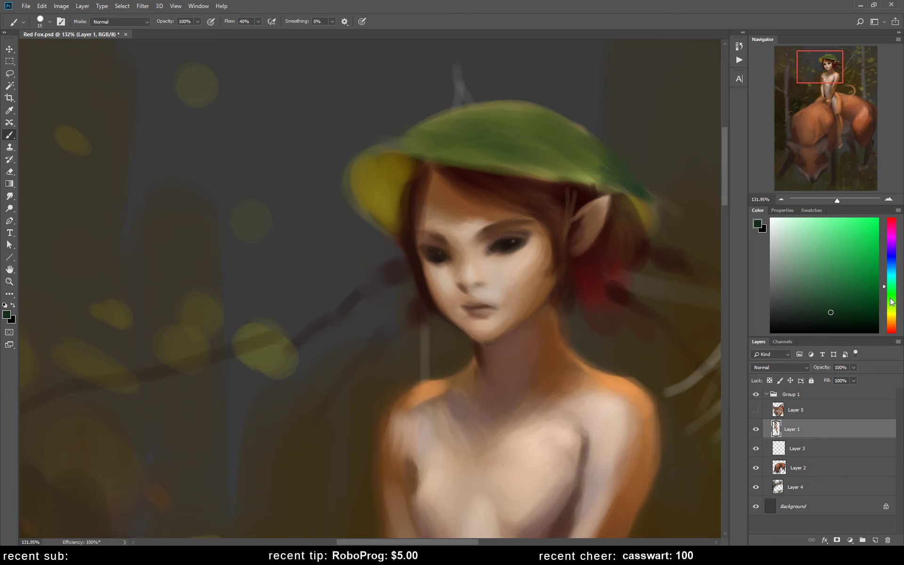
{"action": "left_click_drag", "start_coordinate": [890, 299], "coordinate": [891, 306]}
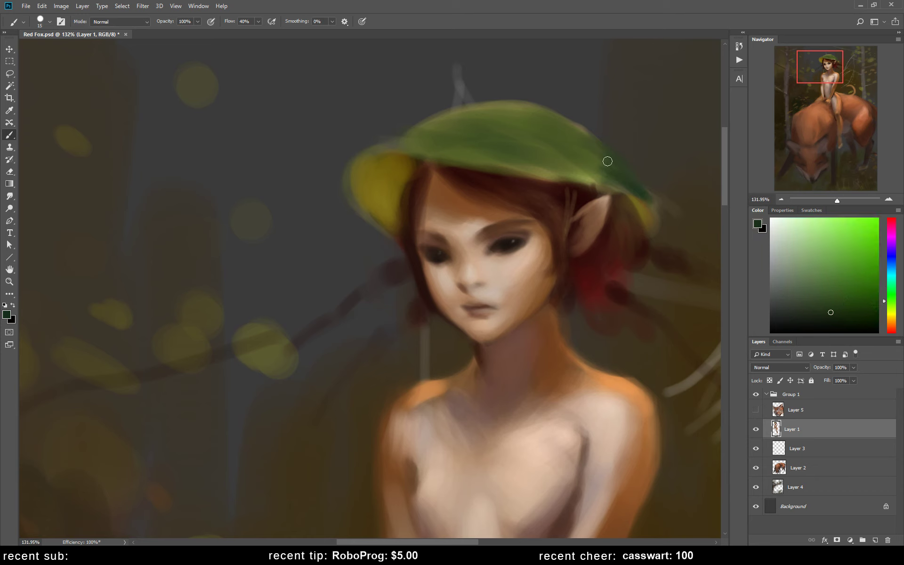
{"action": "mouse_move", "coordinate": [631, 185]}
{"action": "left_mouse_down"}
{"action": "mouse_move", "coordinate": [601, 158]}
{"action": "mouse_move", "coordinate": [572, 171]}
{"action": "mouse_move", "coordinate": [571, 149]}
{"action": "mouse_move", "coordinate": [583, 148]}
{"action": "mouse_move", "coordinate": [530, 175]}
{"action": "mouse_move", "coordinate": [583, 171]}
{"action": "mouse_move", "coordinate": [562, 121]}
{"action": "mouse_move", "coordinate": [536, 112]}
{"action": "mouse_move", "coordinate": [595, 141]}
{"action": "left_mouse_up"}
{"action": "left_click", "coordinate": [577, 153], "text": "alt"}
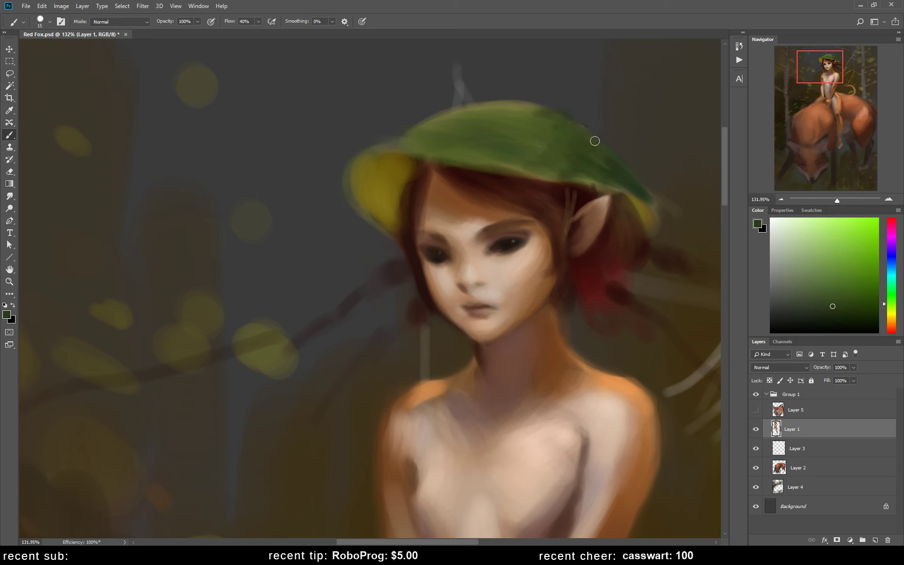
Step: Mirror the canvas, add faint dark green on the hat's upper edge and reddish hair strands
{"action": "key", "text": "h"}
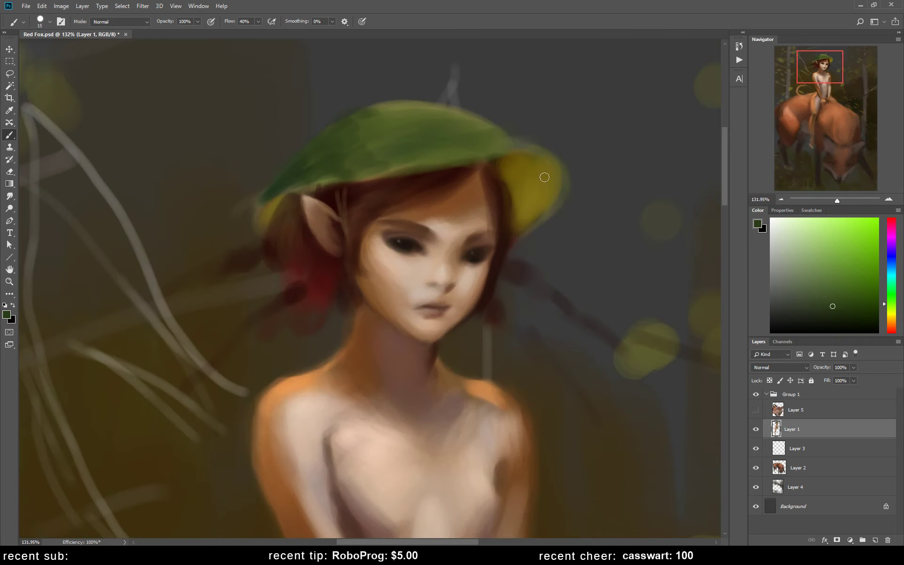
{"action": "mouse_move", "coordinate": [527, 148]}
{"action": "left_mouse_down"}
{"action": "mouse_move", "coordinate": [476, 134]}
{"action": "mouse_move", "coordinate": [529, 148]}
{"action": "mouse_move", "coordinate": [389, 157]}
{"action": "left_mouse_up"}
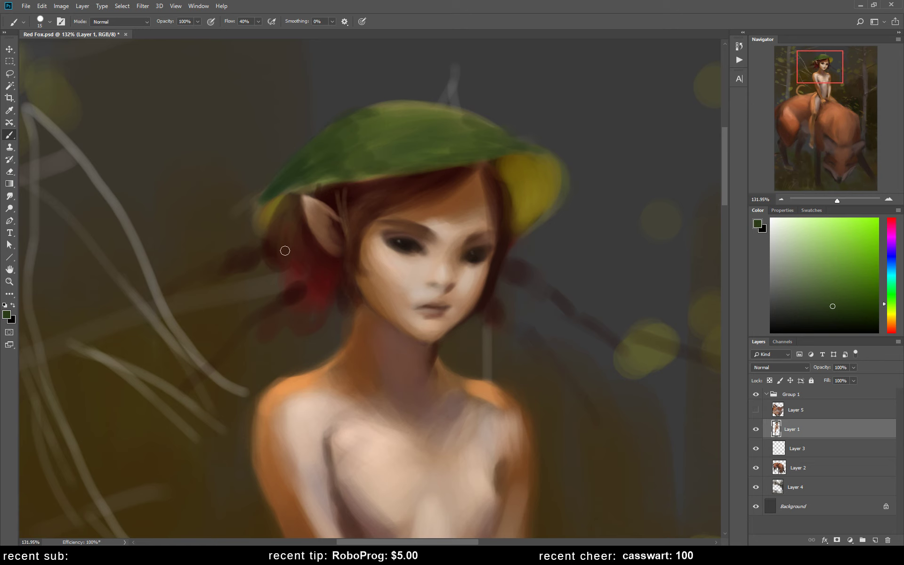
{"action": "left_click", "coordinate": [306, 295], "text": "alt"}
{"action": "left_click_drag", "start_coordinate": [239, 261], "coordinate": [252, 251]}
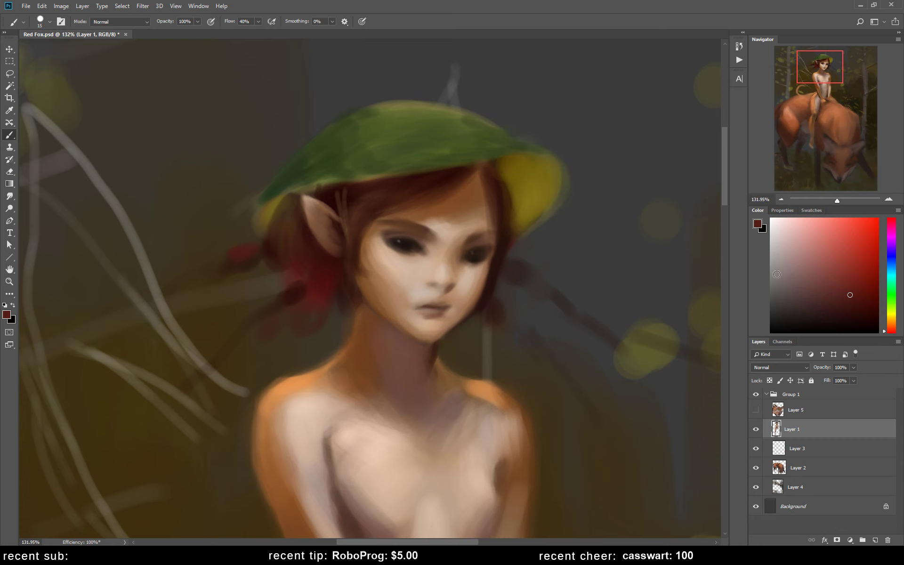
Step: Dab small light grey highlights onto the red hair
{"action": "left_click", "coordinate": [777, 268]}
{"action": "left_click", "coordinate": [890, 326]}
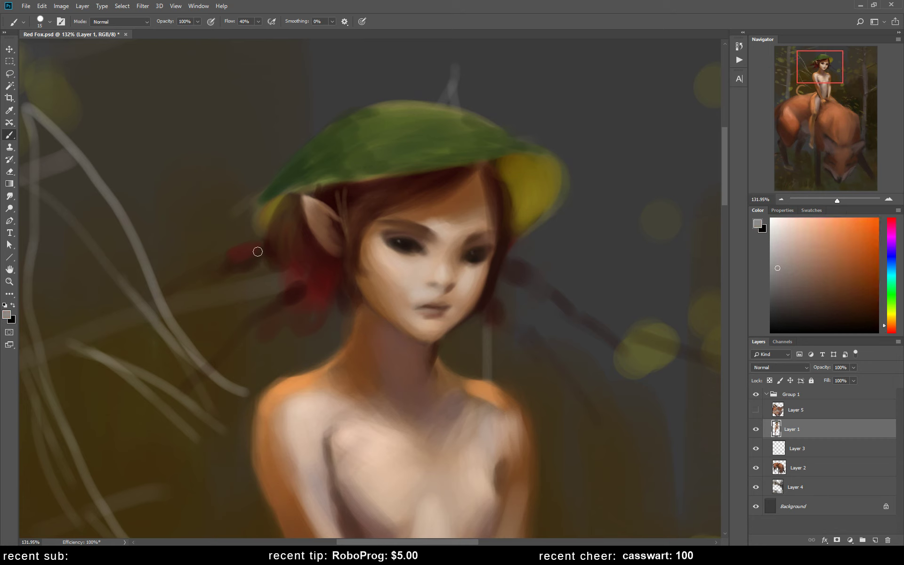
{"action": "left_click_drag", "start_coordinate": [258, 251], "coordinate": [259, 253]}
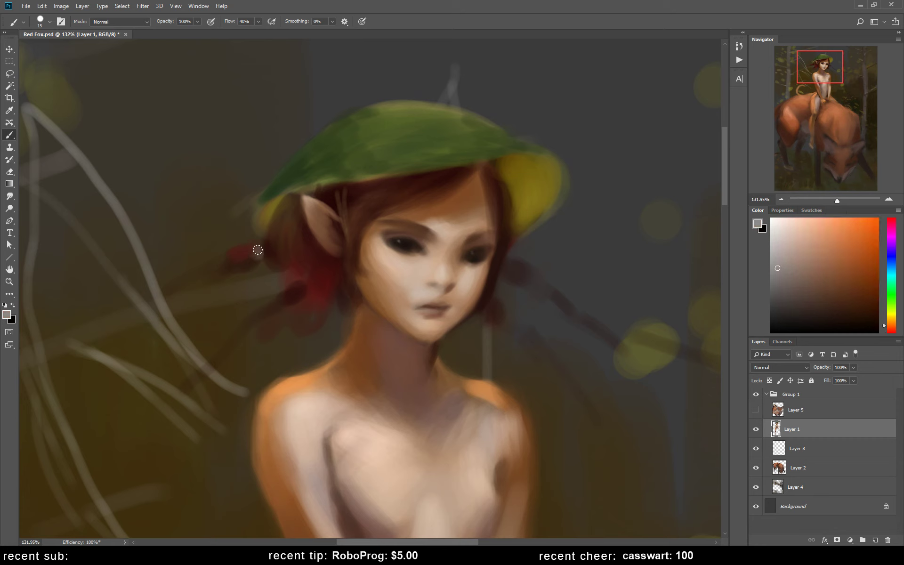
{"action": "left_click", "coordinate": [283, 292]}
{"action": "left_click", "coordinate": [291, 304]}
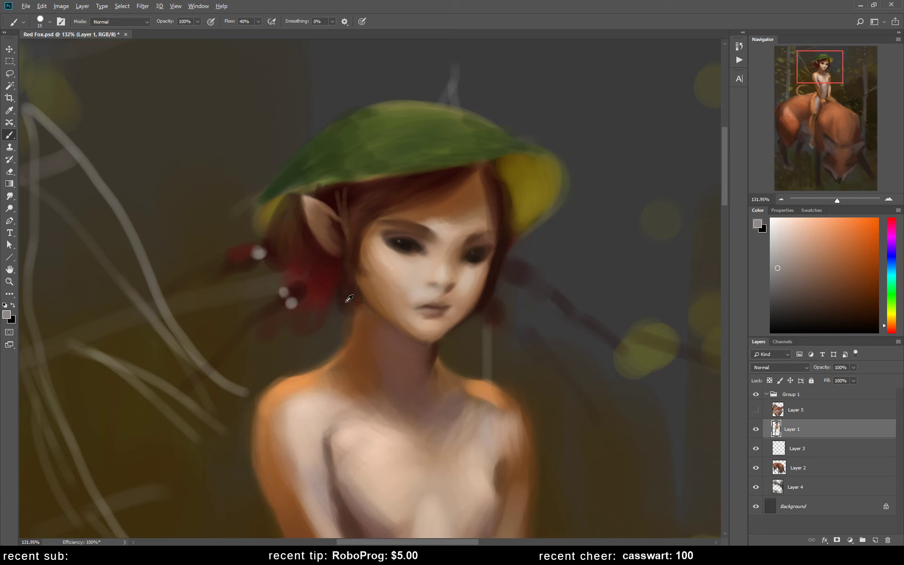
Step: Darken the hair edge beside the ear with deeper red-brown strokes using a larger brush
{"action": "left_click", "coordinate": [349, 277], "text": "alt"}
{"action": "left_click", "coordinate": [873, 318]}
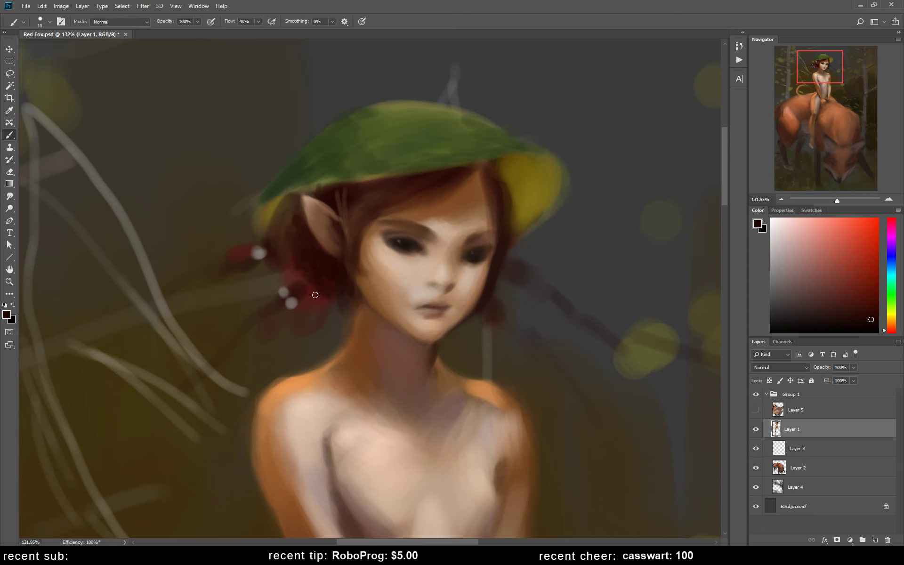
{"action": "left_click", "coordinate": [857, 299]}
{"action": "key", "text": "]"}
{"action": "left_click", "coordinate": [301, 262], "text": "alt"}
{"action": "left_click", "coordinate": [331, 270], "text": "alt"}
{"action": "left_click_drag", "start_coordinate": [291, 204], "coordinate": [276, 223]}
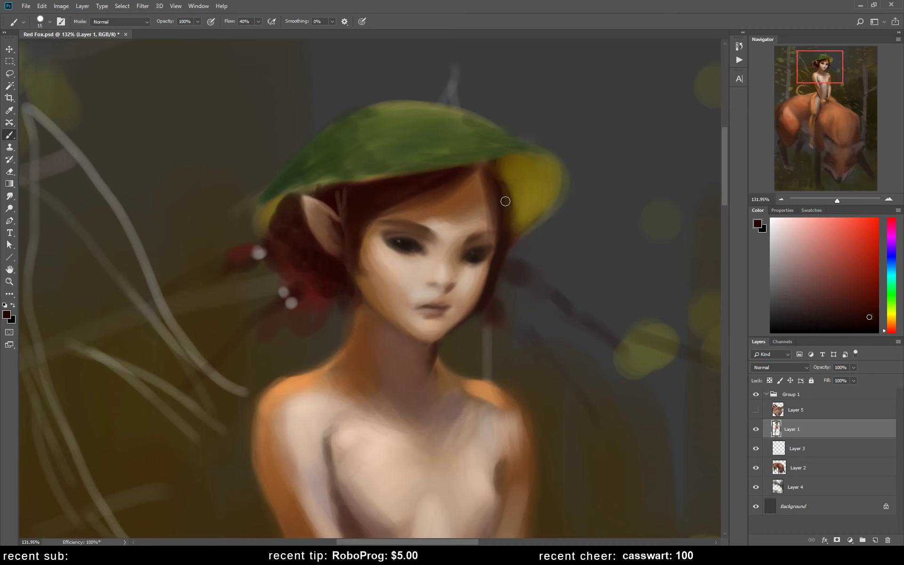
{"action": "left_click_drag", "start_coordinate": [505, 201], "coordinate": [492, 175]}
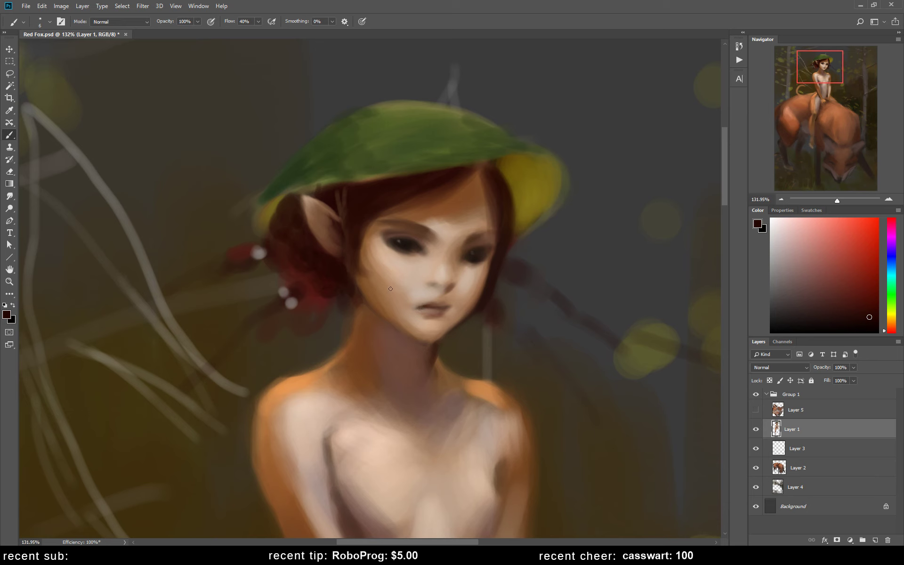
{"action": "left_click", "coordinate": [416, 305], "text": "alt"}
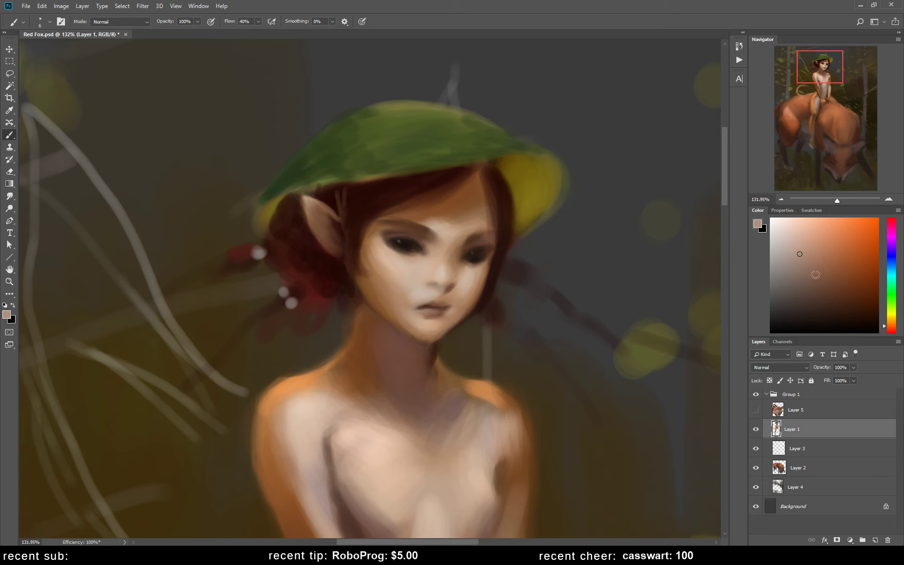
{"action": "left_click", "coordinate": [832, 282]}
Step: Zoom out to the whole painting, then zoom in on the girl's upper body
{"action": "key", "text": "z"}
{"action": "left_click_drag", "start_coordinate": [473, 335], "coordinate": [423, 364]}
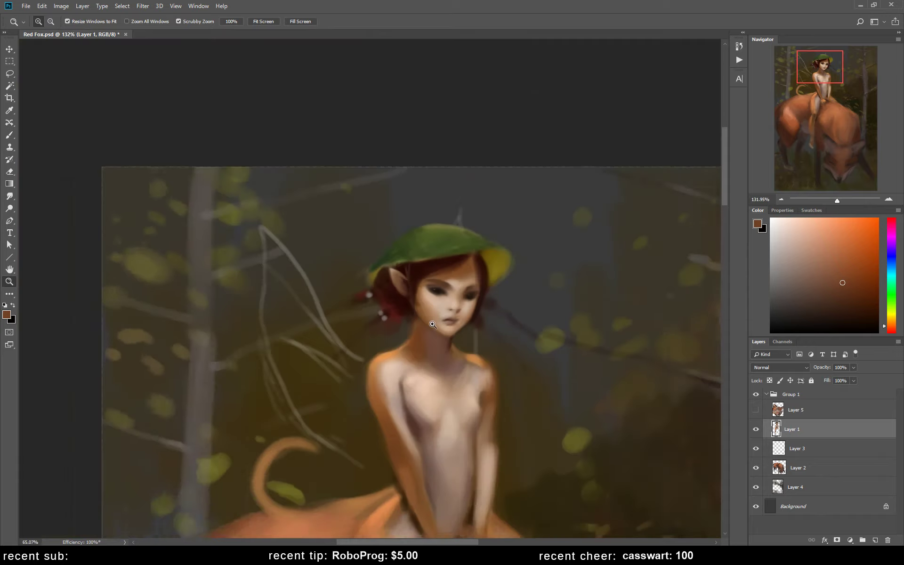
{"action": "left_click_drag", "start_coordinate": [567, 365], "coordinate": [553, 363]}
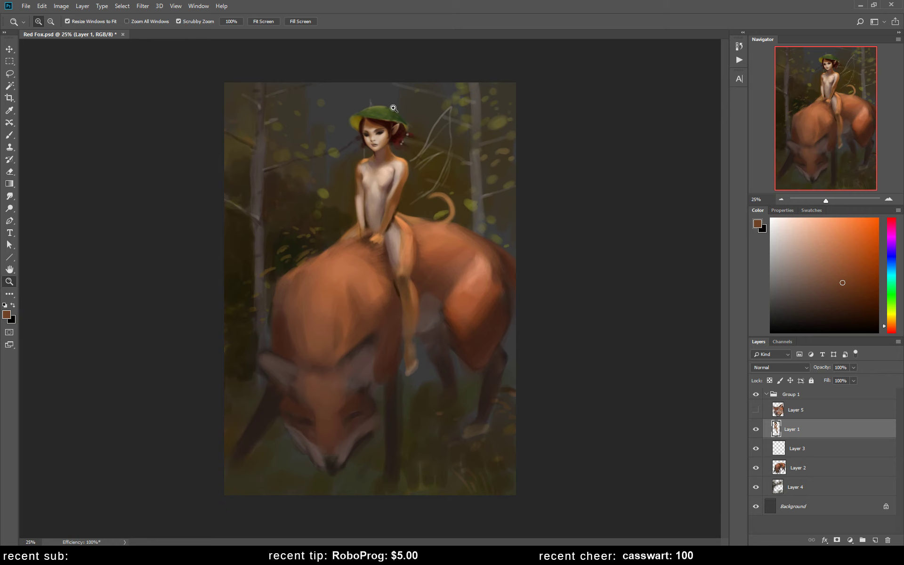
{"action": "left_click_drag", "start_coordinate": [393, 108], "coordinate": [395, 86]}
{"action": "key", "text": "b"}
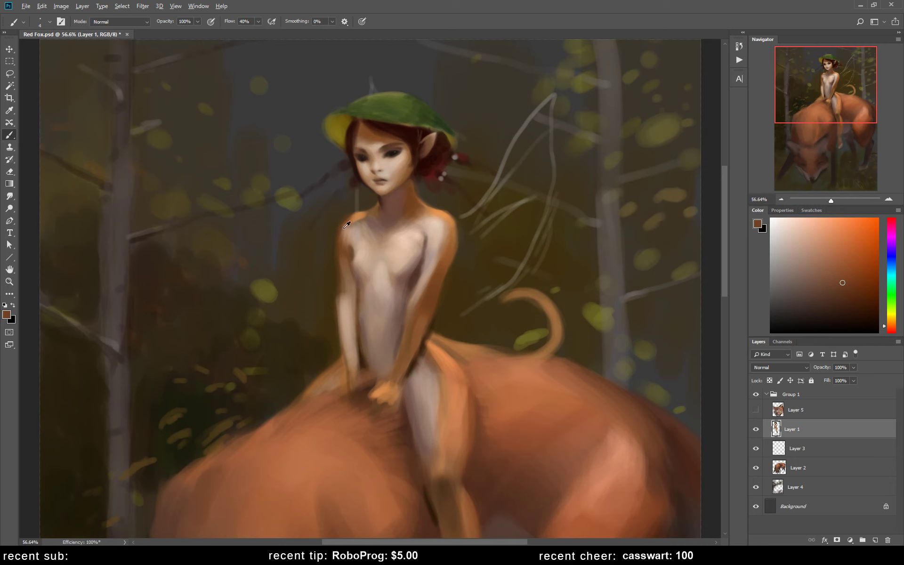
Step: Sample and fine-tune brown neck tones, then mirror the canvas to check proportions
{"action": "left_click", "coordinate": [375, 216], "text": "alt"}
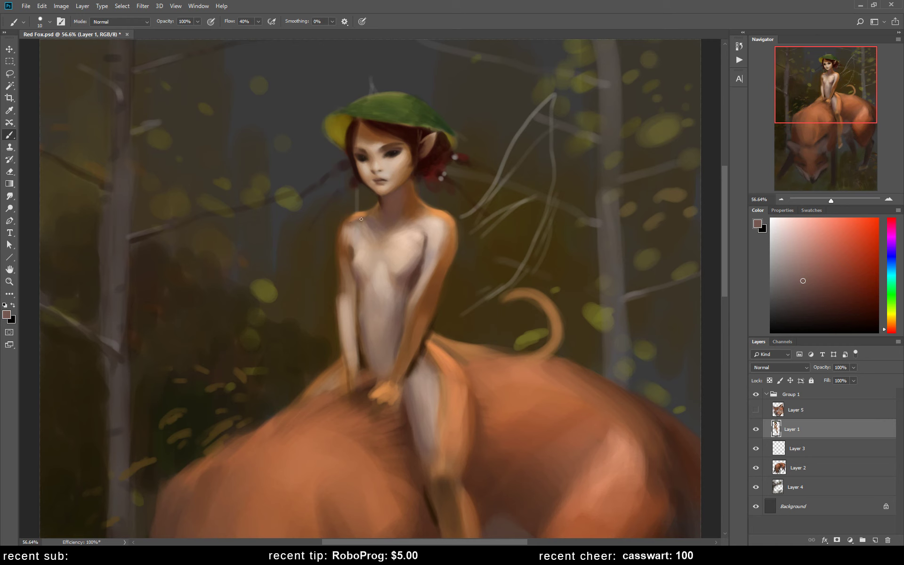
{"action": "left_click", "coordinate": [361, 222], "text": "alt"}
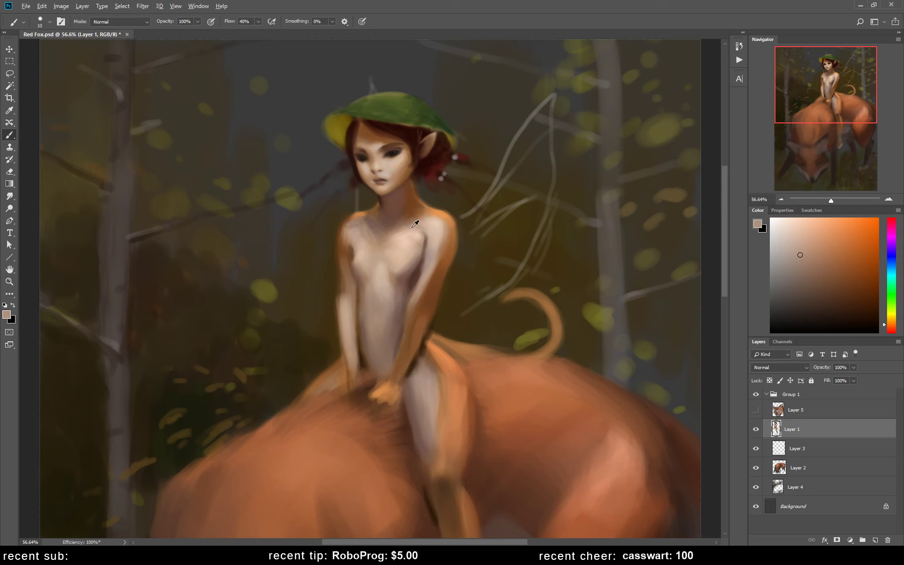
{"action": "left_click", "coordinate": [392, 221], "text": "alt"}
{"action": "left_click_drag", "start_coordinate": [774, 250], "coordinate": [810, 273]}
{"action": "left_click", "coordinate": [387, 219], "text": "alt"}
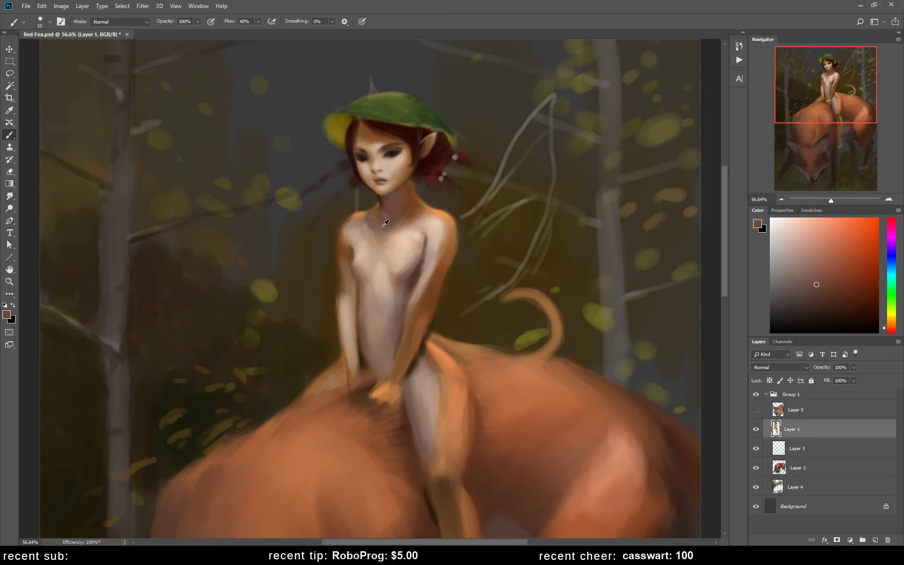
{"action": "left_click", "coordinate": [378, 220], "text": "alt"}
{"action": "left_click", "coordinate": [383, 220], "text": "alt"}
{"action": "left_click", "coordinate": [384, 218], "text": "alt"}
{"action": "left_click", "coordinate": [383, 203], "text": "alt"}
{"action": "left_click", "coordinate": [389, 211], "text": "alt"}
{"action": "key", "text": "h"}
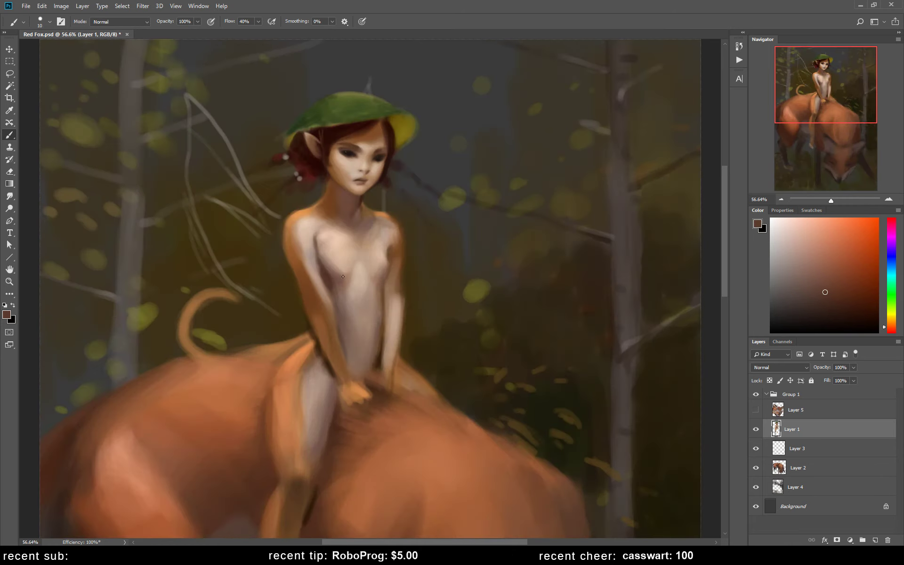
Step: Add darker reddish-brown shading to the torso with an enlarged brush
{"action": "left_click", "coordinate": [346, 210], "text": "alt"}
{"action": "left_click", "coordinate": [814, 277]}
{"action": "key", "text": "bracketright"}
{"action": "left_click", "coordinate": [387, 247], "text": "alt"}
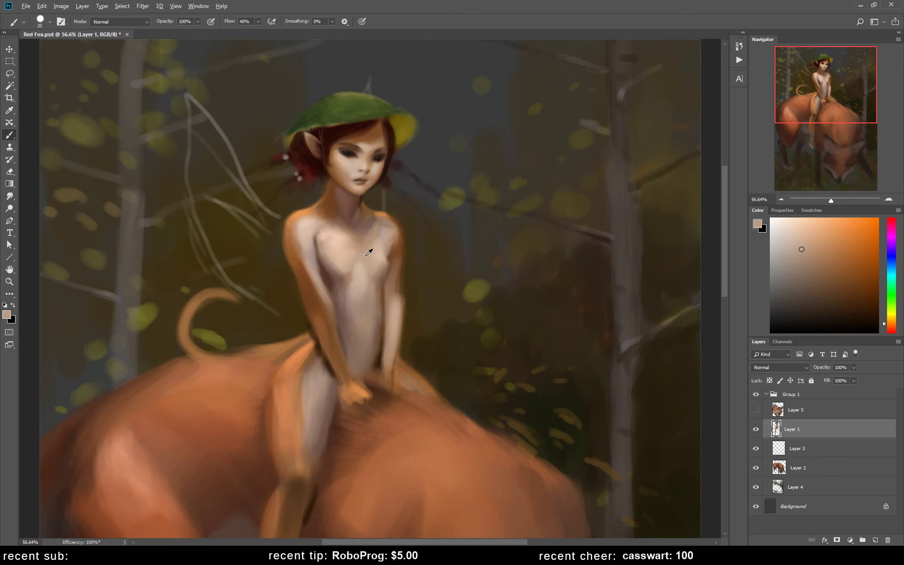
{"action": "left_click", "coordinate": [336, 269], "text": "alt"}
{"action": "left_click_drag", "start_coordinate": [392, 241], "coordinate": [384, 258]}
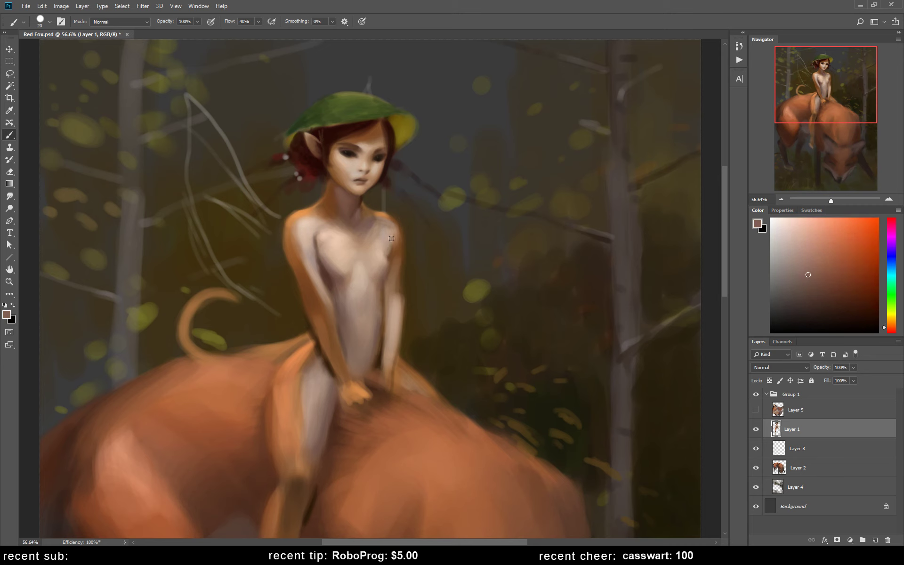
Step: Sample torso skin tones and shade the right edge of the torso and arm in dark brown
{"action": "left_click", "coordinate": [386, 253], "text": "alt"}
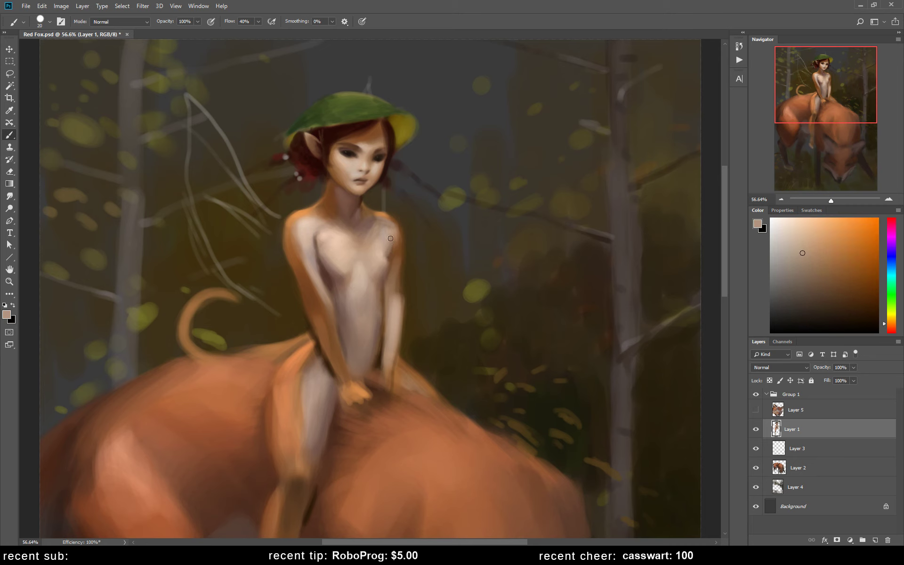
{"action": "left_click", "coordinate": [386, 257], "text": "alt"}
{"action": "left_click", "coordinate": [384, 259], "text": "alt"}
{"action": "left_click", "coordinate": [382, 245], "text": "alt"}
{"action": "left_click", "coordinate": [388, 356], "text": "alt"}
{"action": "mouse_move", "coordinate": [387, 281]}
{"action": "left_mouse_down"}
{"action": "mouse_move", "coordinate": [391, 268]}
{"action": "mouse_move", "coordinate": [394, 283]}
{"action": "left_mouse_up"}
{"action": "key", "text": "bracketleft"}
Step: Soften the chest shading with a light tan and a much larger brush
{"action": "left_click", "coordinate": [383, 279], "text": "alt"}
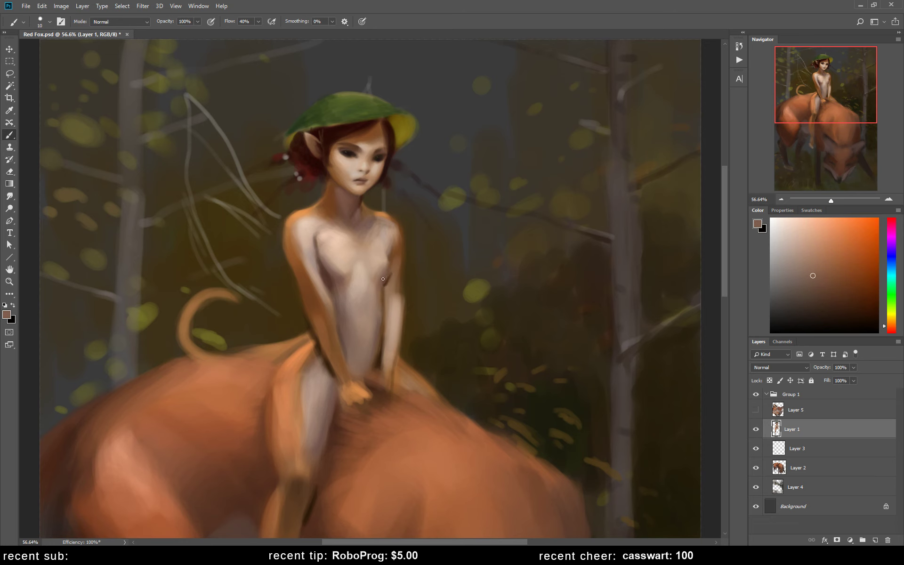
{"action": "left_click", "coordinate": [393, 270], "text": "alt"}
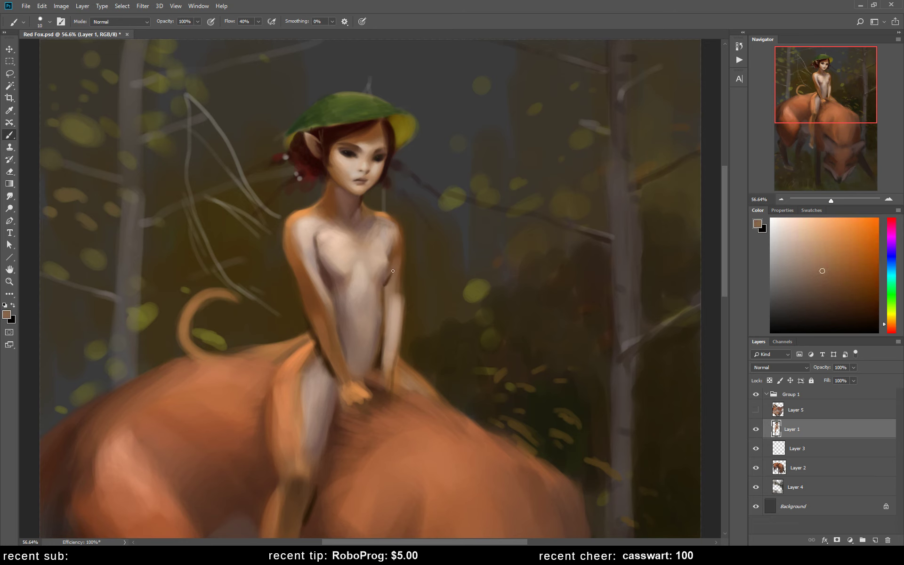
{"action": "left_click", "coordinate": [391, 274], "text": "alt"}
{"action": "key", "text": "bracketright"}
{"action": "key", "text": "bracketright"}
{"action": "key", "text": "bracketright"}
{"action": "left_click", "coordinate": [347, 276], "text": "alt"}
{"action": "left_click", "coordinate": [341, 263], "text": "alt"}
{"action": "left_click_drag", "start_coordinate": [341, 263], "coordinate": [339, 252]}
{"action": "left_click", "coordinate": [340, 277], "text": "alt"}
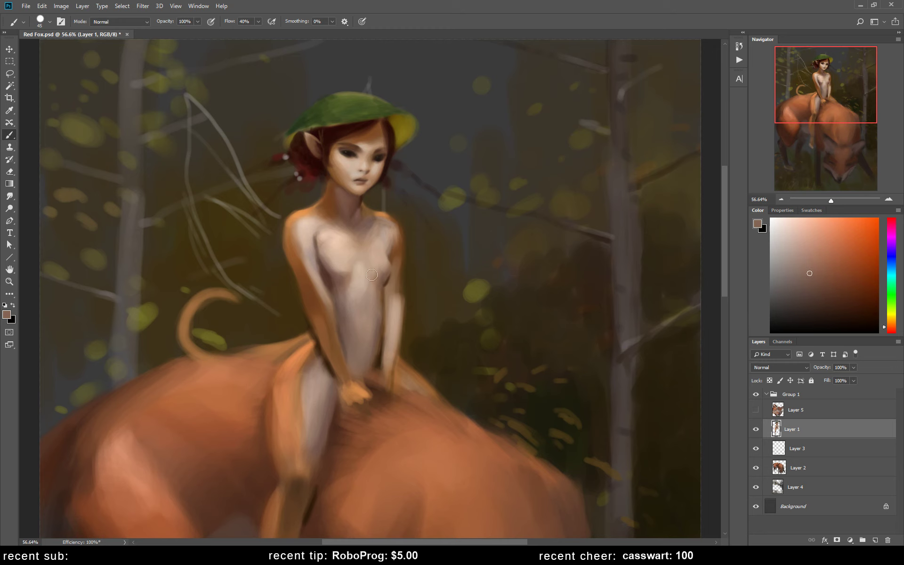
Step: Mirror the canvas back and paint subtle skin-brown shading on the belly
{"action": "left_click_drag", "start_coordinate": [419, 298], "coordinate": [446, 266]}
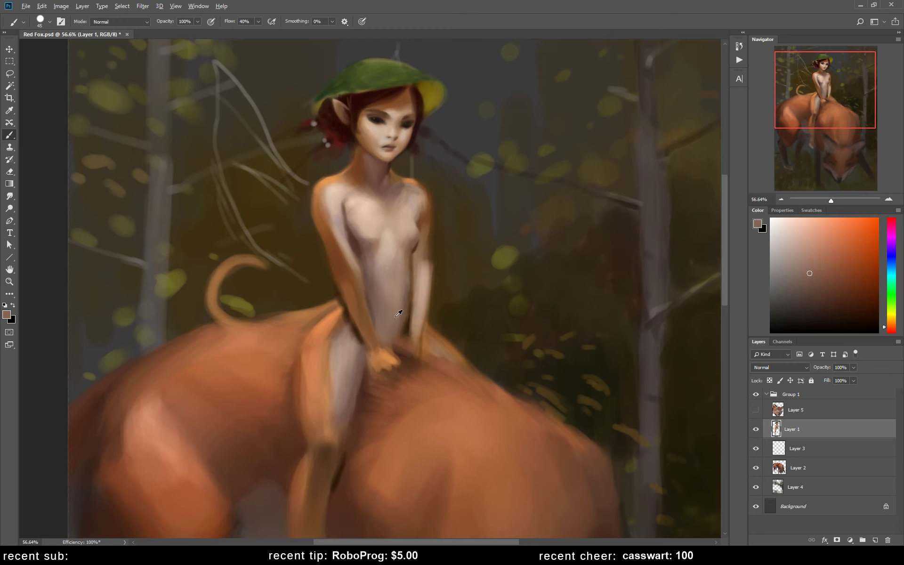
{"action": "left_click", "coordinate": [362, 358], "text": "alt"}
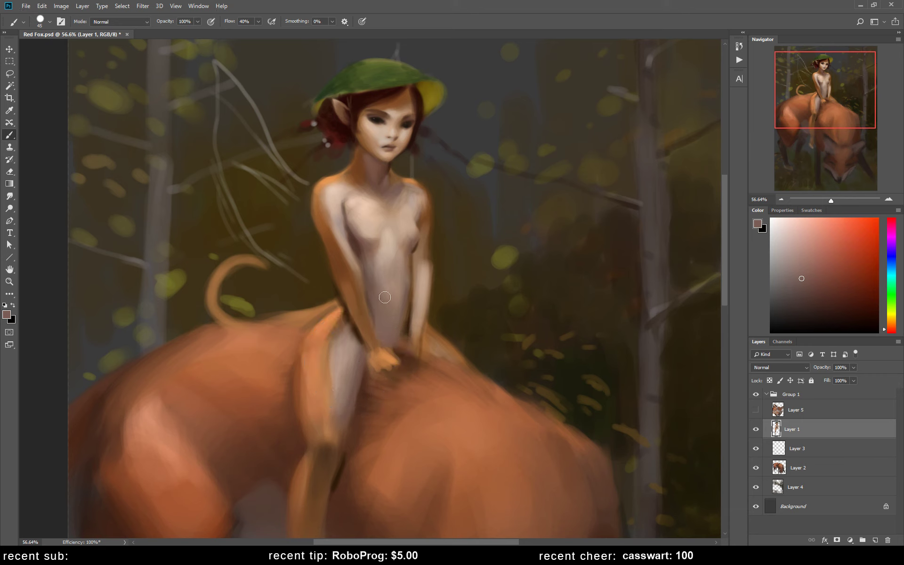
{"action": "key", "text": "h"}
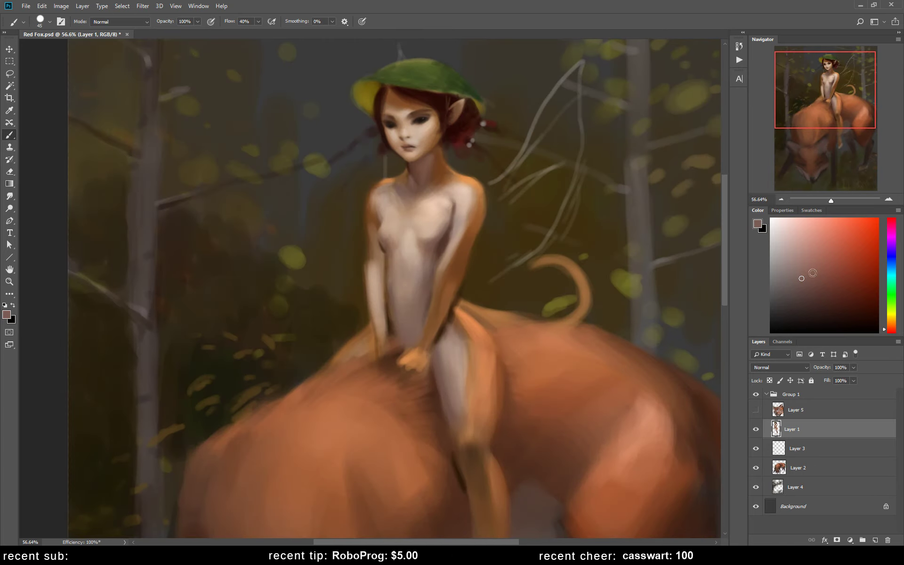
{"action": "left_click", "coordinate": [804, 302]}
{"action": "key", "text": "bracketleft"}
{"action": "key", "text": "bracketleft"}
{"action": "key", "text": "bracketleft"}
{"action": "left_click", "coordinate": [406, 306], "text": "alt"}
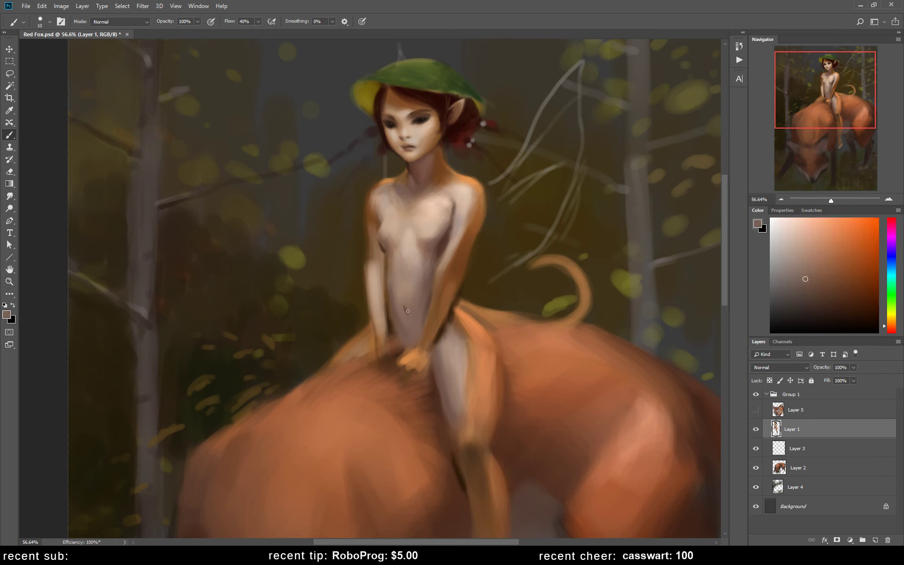
{"action": "left_click", "coordinate": [403, 301], "text": "alt"}
{"action": "left_click", "coordinate": [411, 270], "text": "alt"}
{"action": "left_click_drag", "start_coordinate": [406, 317], "coordinate": [404, 313]}
{"action": "left_click", "coordinate": [401, 309], "text": "alt"}
Step: Zoom in on the girl and fox's back, then pick an orange-brown with a larger brush
{"action": "key", "text": "z"}
{"action": "key", "text": "ctrl+0"}
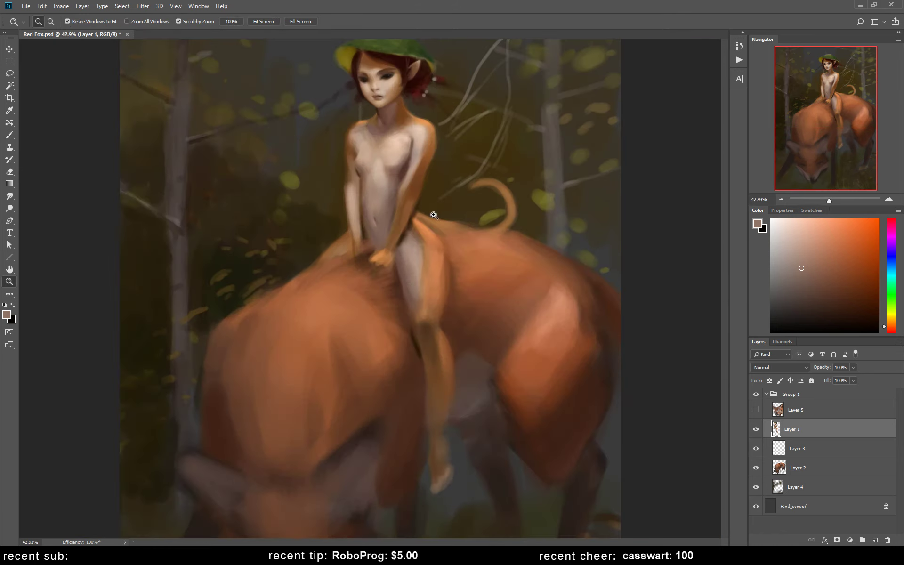
{"action": "left_click_drag", "start_coordinate": [418, 213], "coordinate": [444, 267]}
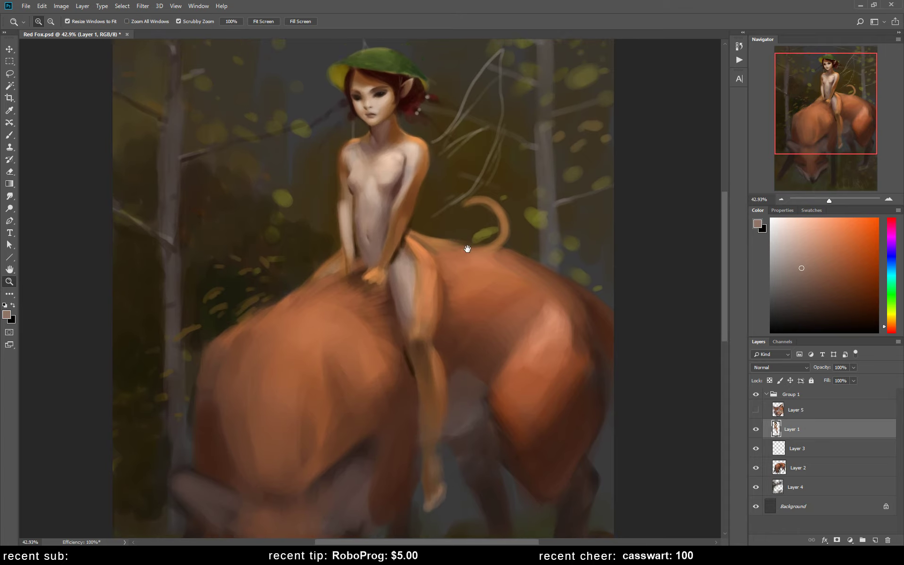
{"action": "left_click_drag", "start_coordinate": [468, 229], "coordinate": [458, 263]}
{"action": "key", "text": "b"}
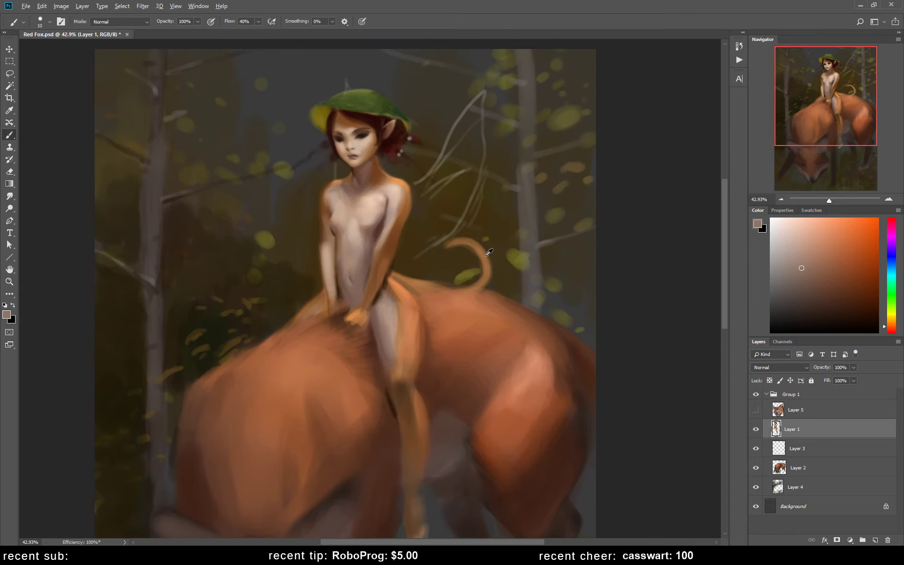
{"action": "left_click", "coordinate": [487, 255], "text": "alt"}
{"action": "key", "text": "bracketright"}
{"action": "key", "text": "bracketright"}
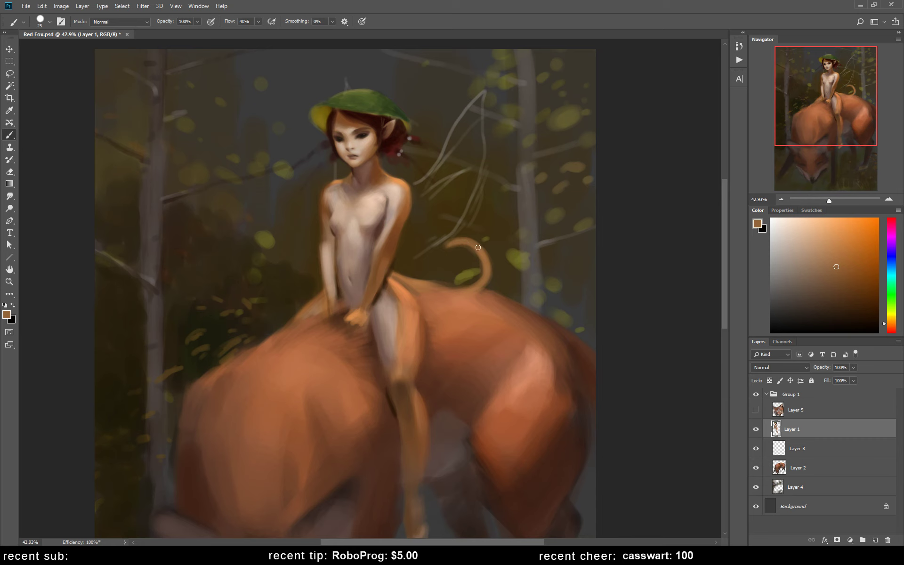
Step: Erase rough areas and sample darker browns, mirroring the canvas to check the composition
{"action": "key", "text": "e"}
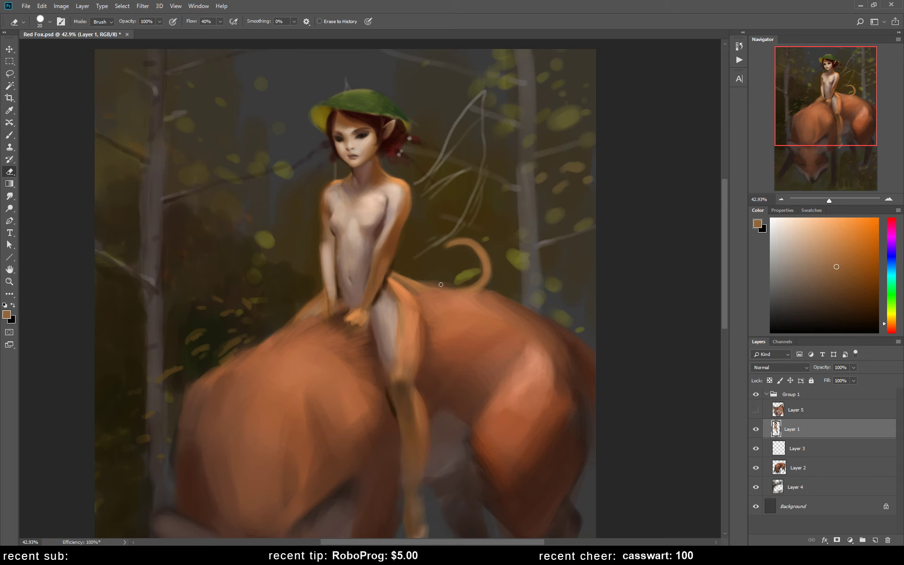
{"action": "key", "text": "b"}
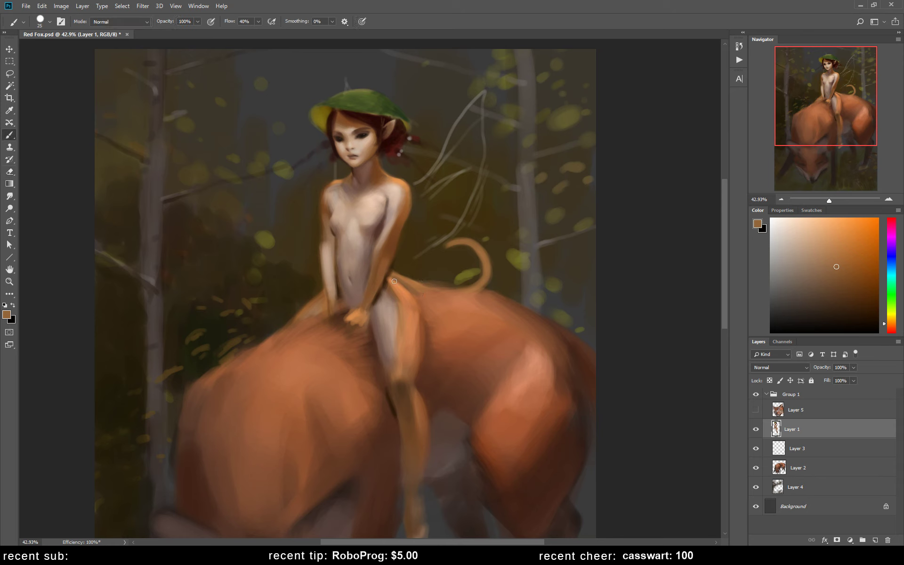
{"action": "left_click", "coordinate": [387, 263], "text": "alt"}
{"action": "left_click", "coordinate": [386, 264], "text": "alt"}
{"action": "key", "text": "h"}
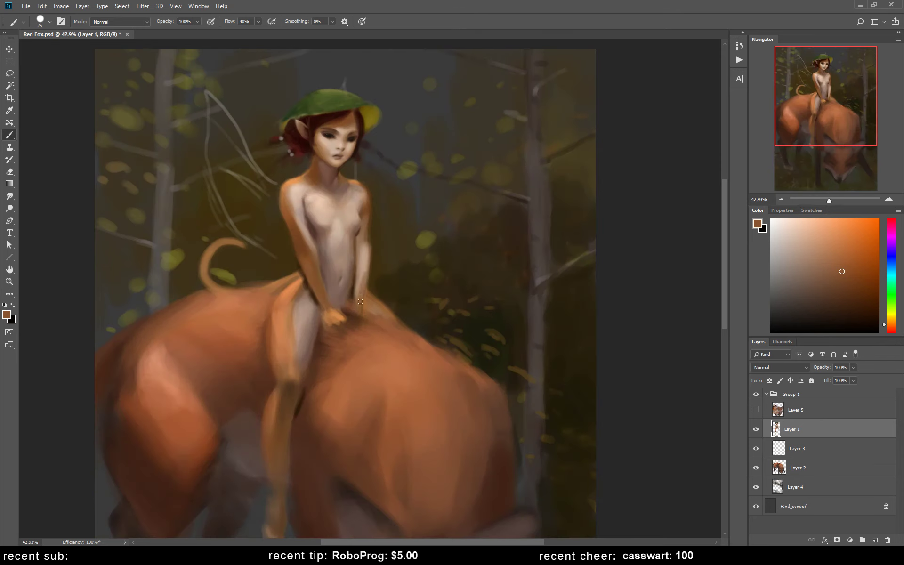
{"action": "left_click", "coordinate": [343, 328], "text": "alt"}
Step: Lighten the girl's hands with a light skin tone sampled from the torso
{"action": "key", "text": "e"}
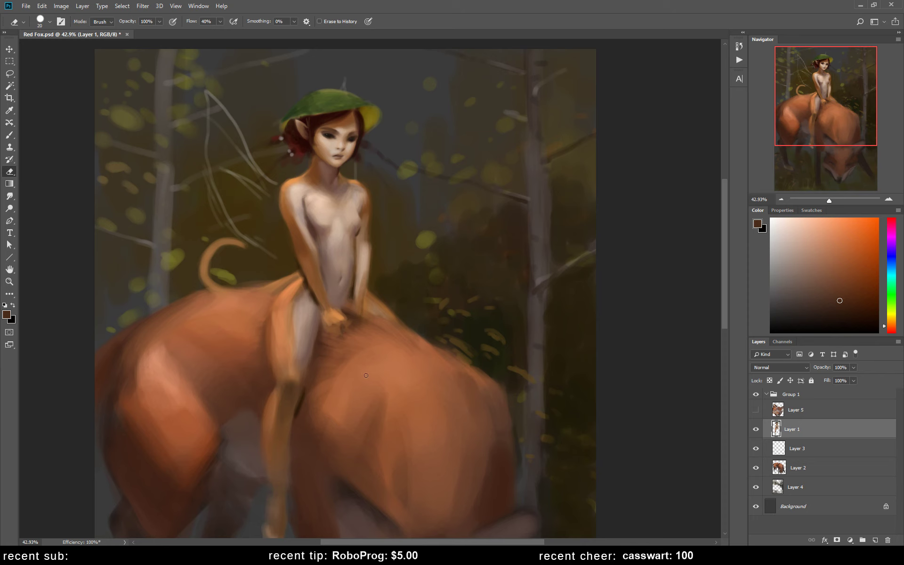
{"action": "key", "text": "b"}
{"action": "left_click", "coordinate": [337, 233], "text": "alt"}
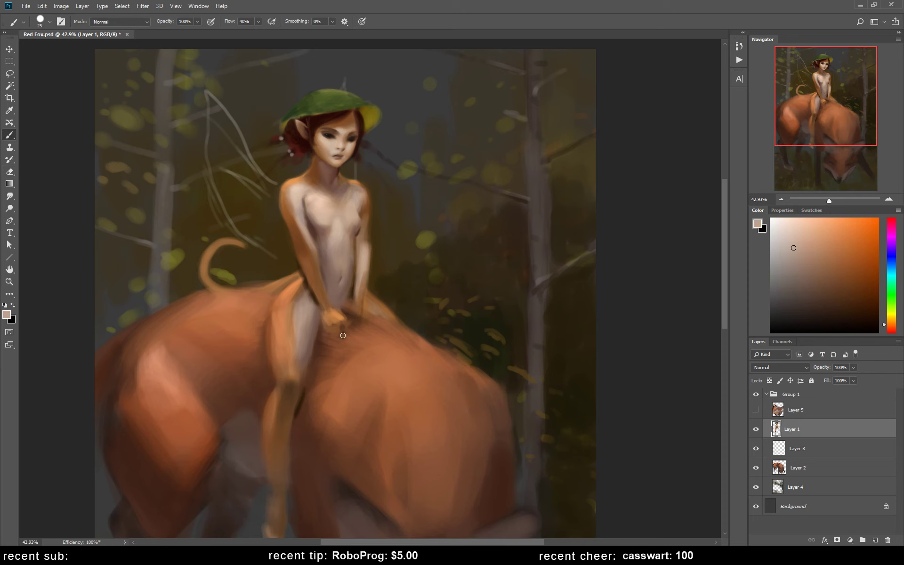
{"action": "left_click_drag", "start_coordinate": [328, 327], "coordinate": [349, 324]}
Step: Shade the torso and arm, alternating sampled light, pinkish and dark brown skin tones
{"action": "left_click", "coordinate": [322, 226], "text": "alt"}
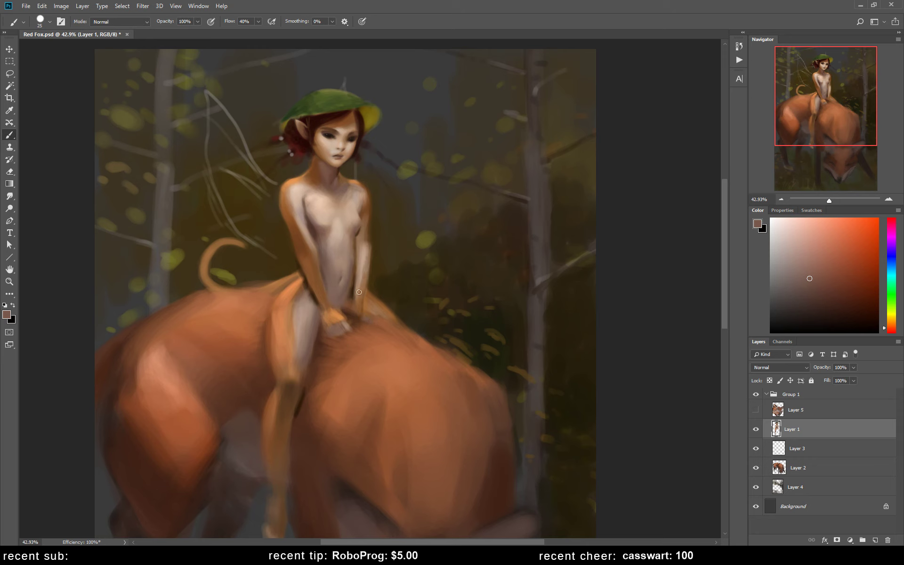
{"action": "left_click", "coordinate": [368, 270], "text": "alt"}
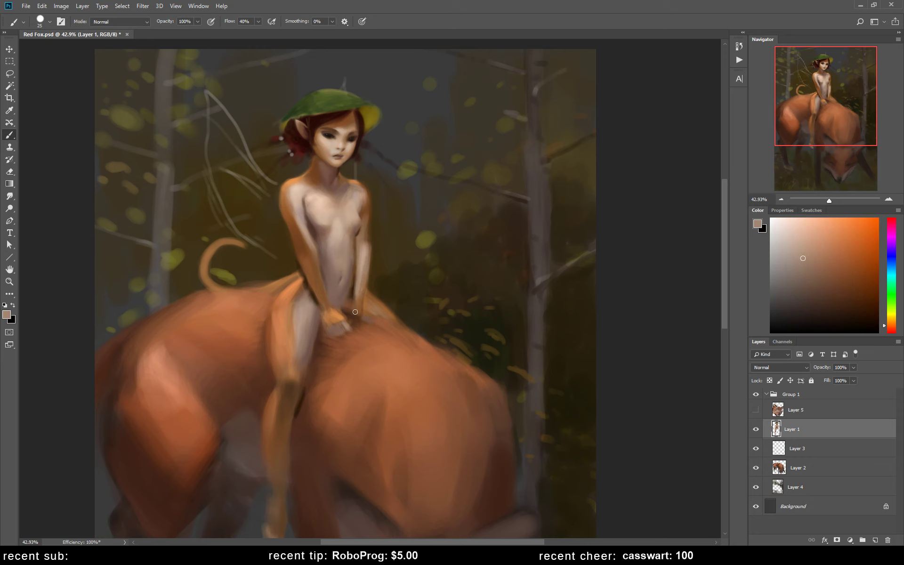
{"action": "left_click", "coordinate": [321, 229], "text": "alt"}
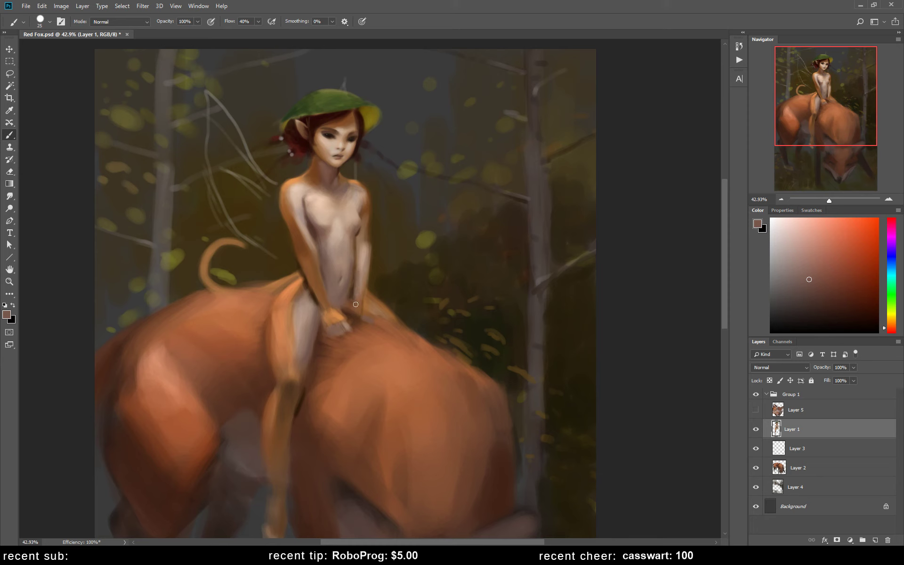
{"action": "left_click", "coordinate": [364, 274], "text": "alt"}
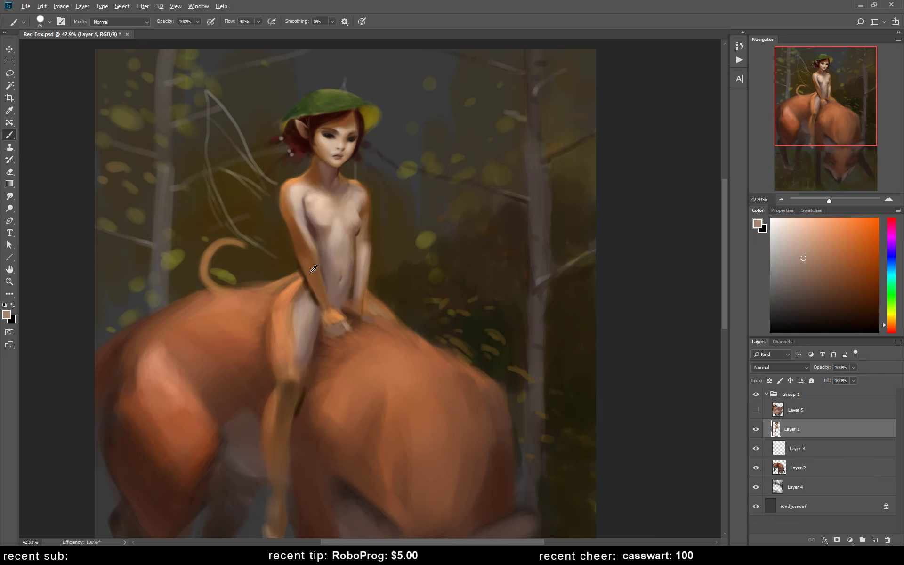
{"action": "left_click", "coordinate": [298, 252], "text": "alt"}
{"action": "left_click", "coordinate": [302, 253], "text": "alt"}
{"action": "left_click", "coordinate": [292, 296], "text": "alt"}
{"action": "left_click", "coordinate": [291, 301], "text": "alt"}
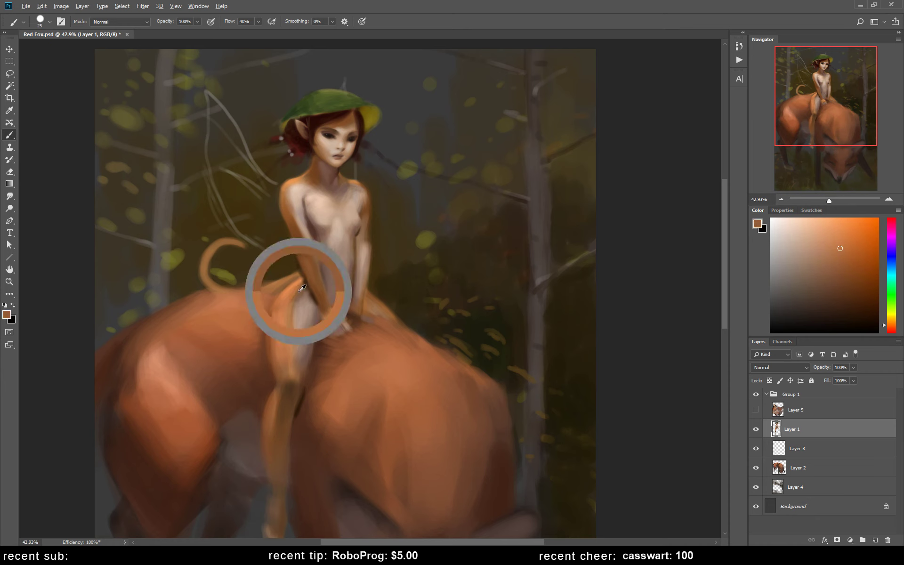
{"action": "left_click", "coordinate": [295, 296], "text": "alt"}
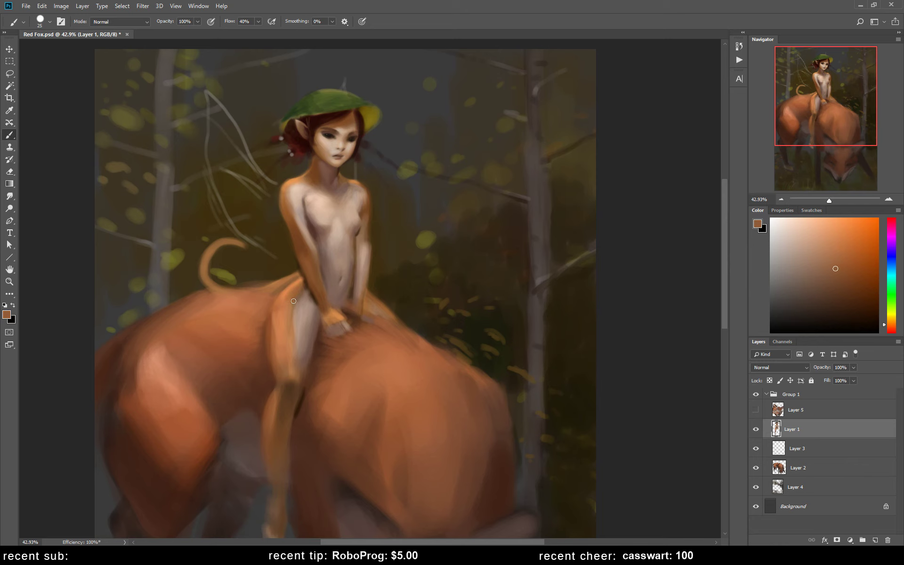
{"action": "left_click_drag", "start_coordinate": [353, 317], "coordinate": [387, 362]}
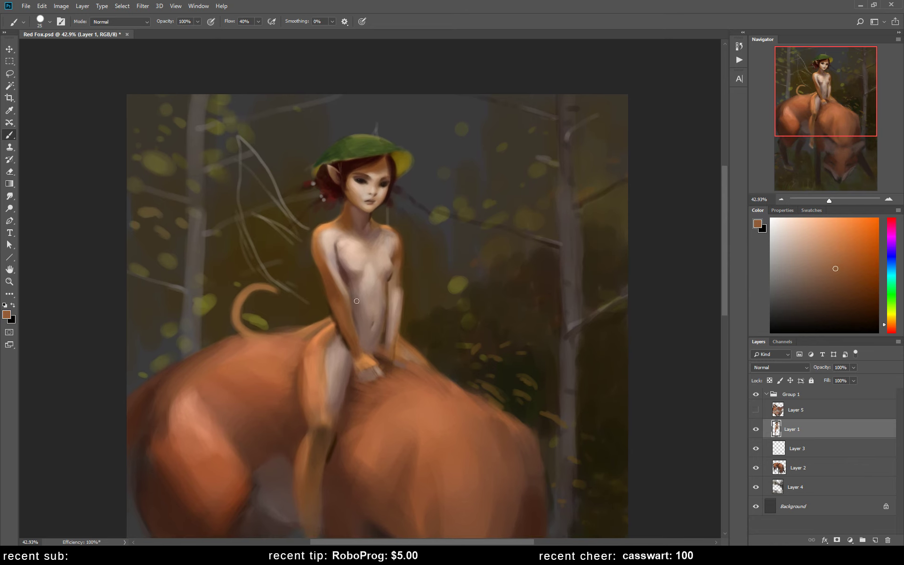
Step: Paint chest shadows with deeper red-brown and crimson tones using a smaller brush
{"action": "left_click", "coordinate": [354, 272], "text": "alt"}
{"action": "left_click", "coordinate": [825, 300]}
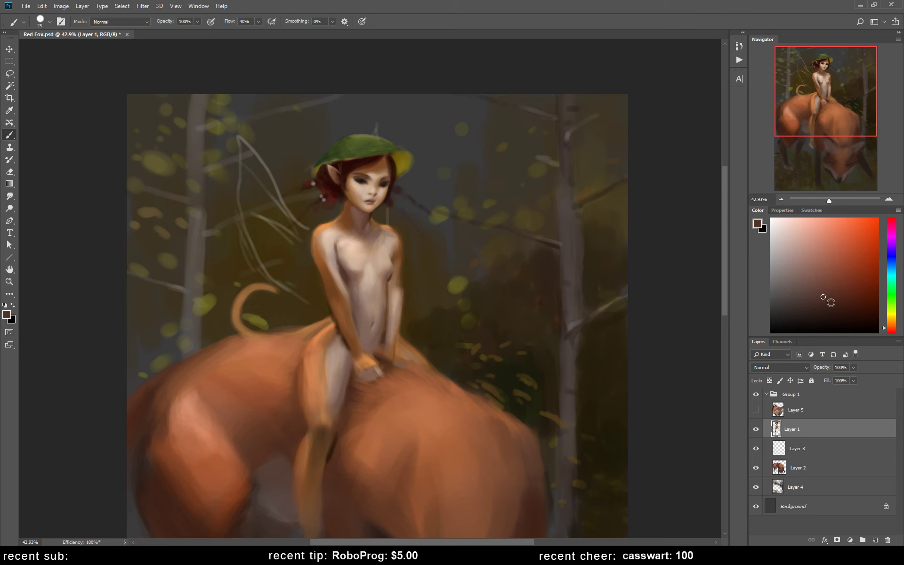
{"action": "left_click", "coordinate": [808, 311]}
{"action": "left_click", "coordinate": [892, 333]}
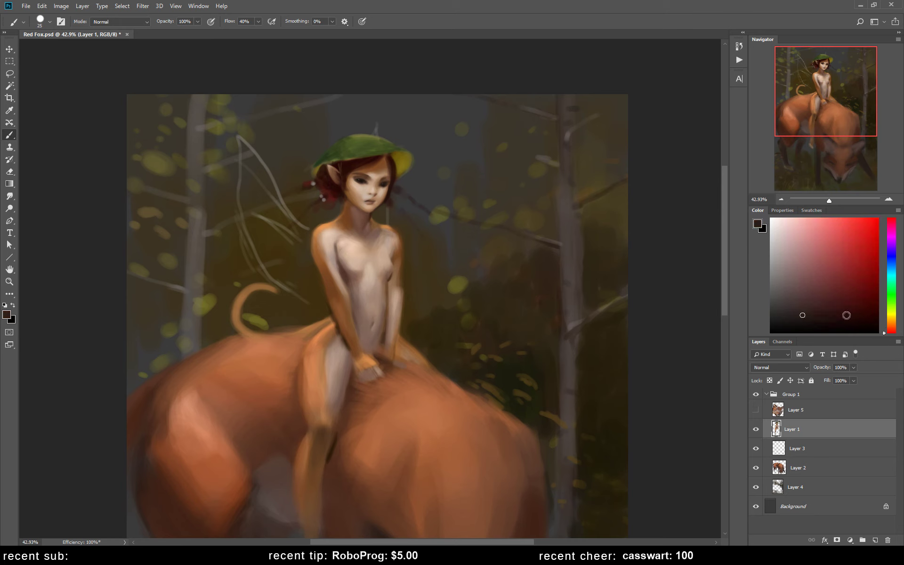
{"action": "key", "text": "bracketleft"}
{"action": "left_click", "coordinate": [339, 261], "text": "alt"}
{"action": "left_click", "coordinate": [341, 258], "text": "alt"}
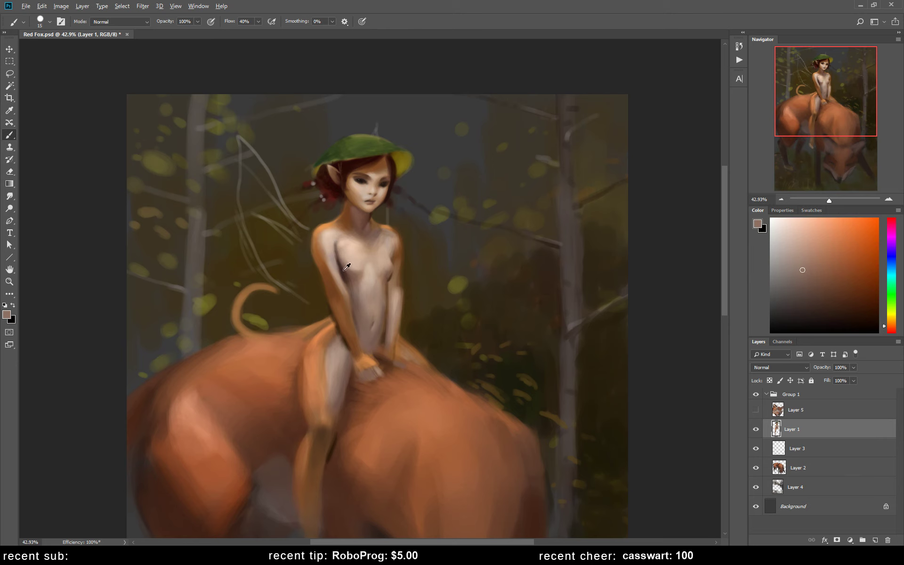
{"action": "left_click", "coordinate": [344, 270], "text": "alt"}
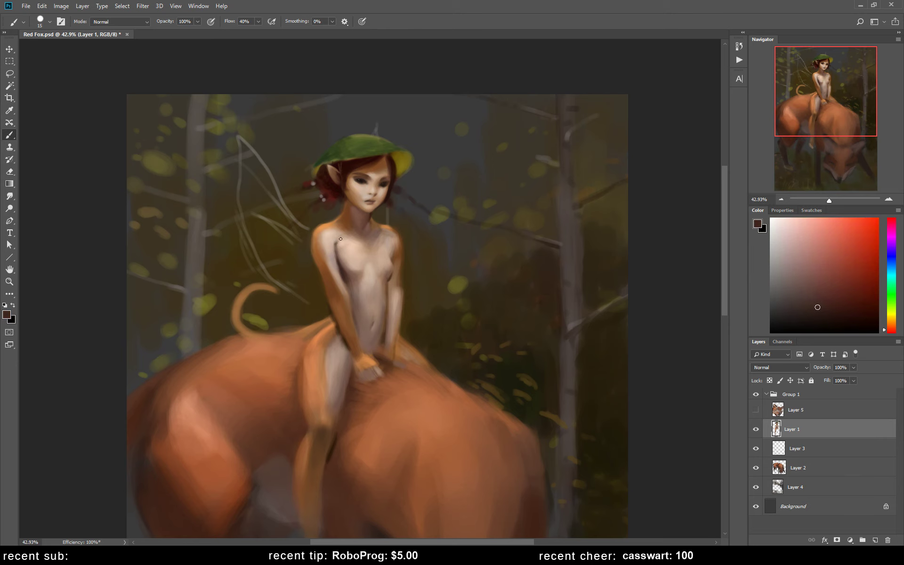
Step: Smooth the shoulder with lighter and darker skin tones, then flip the canvas horizontally to check
{"action": "left_click", "coordinate": [340, 238], "text": "alt"}
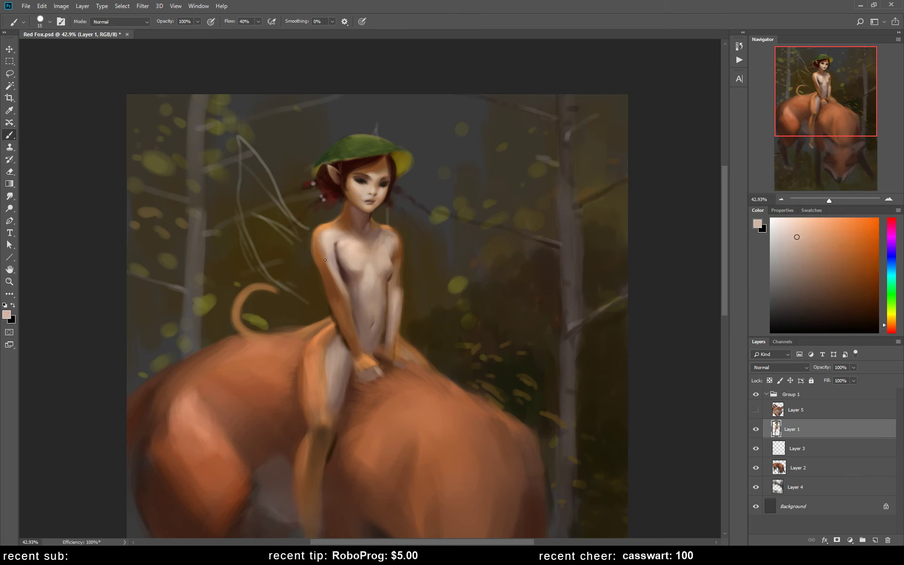
{"action": "left_click", "coordinate": [365, 237], "text": "alt"}
{"action": "left_click", "coordinate": [332, 230], "text": "alt"}
{"action": "left_click", "coordinate": [333, 231], "text": "alt"}
{"action": "key", "text": "bracketright"}
{"action": "key", "text": "bracketright"}
{"action": "key", "text": "bracketright"}
{"action": "left_click", "coordinate": [332, 232], "text": "alt"}
{"action": "left_click", "coordinate": [335, 230], "text": "alt"}
{"action": "key", "text": "ctrl+shift+h"}
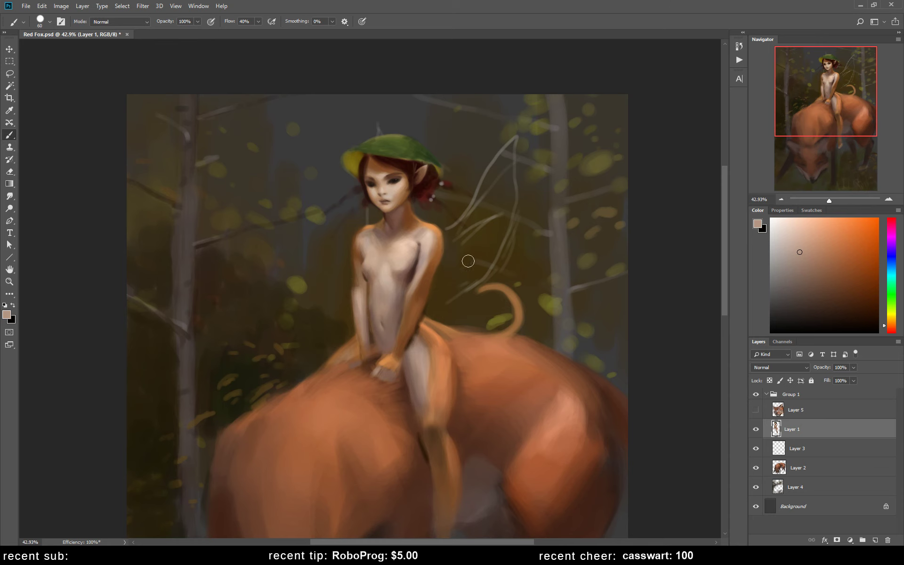
{"action": "left_click_drag", "start_coordinate": [499, 254], "coordinate": [470, 136]}
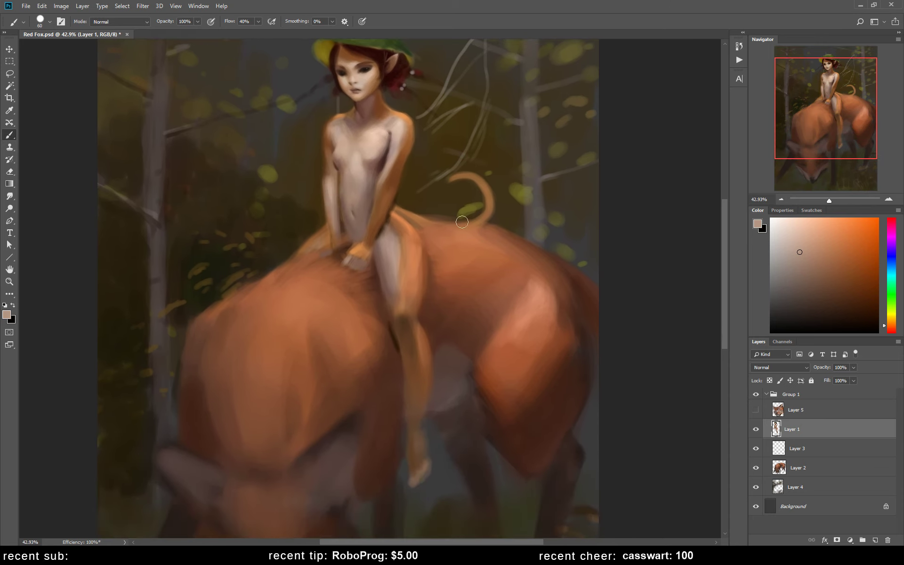
Step: Erase and repaint the fox's back near its tail on Layer 2 with dark brown
{"action": "key", "text": "e"}
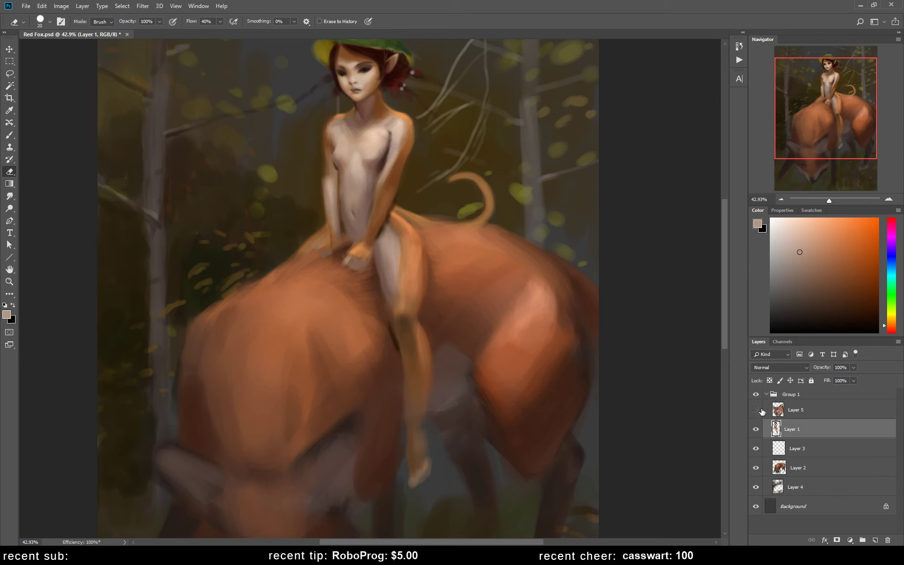
{"action": "left_click", "coordinate": [756, 467]}
{"action": "left_click", "coordinate": [796, 468]}
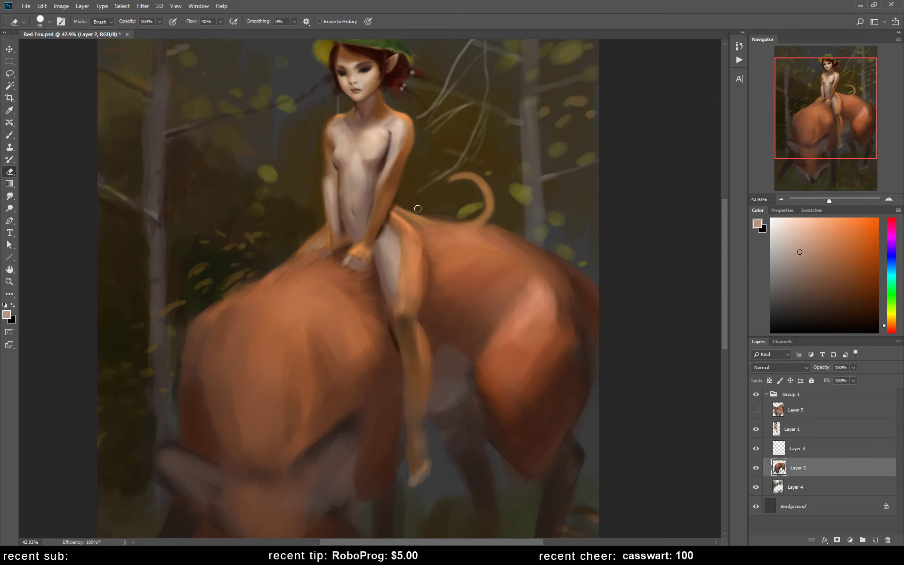
{"action": "key", "text": "bracketright"}
{"action": "key", "text": "b"}
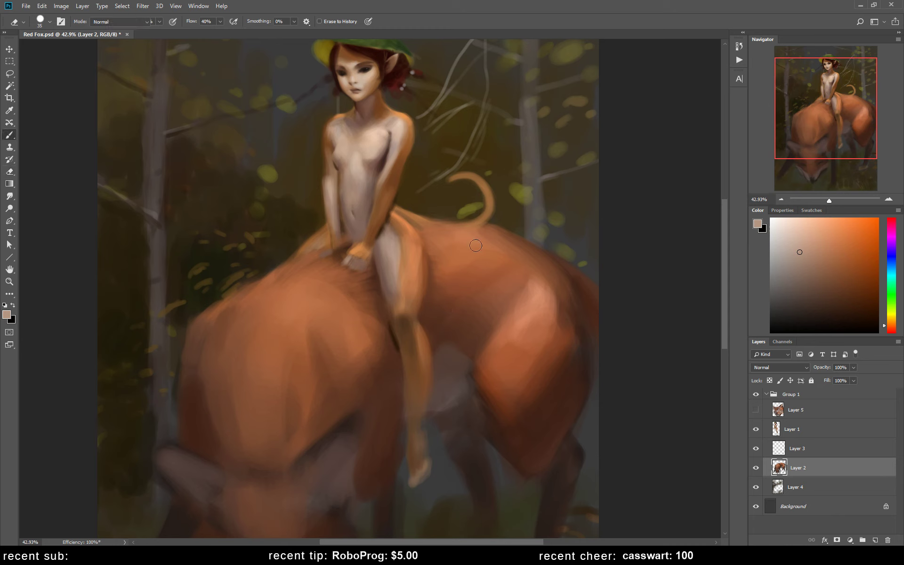
{"action": "left_click", "coordinate": [584, 285], "text": "alt"}
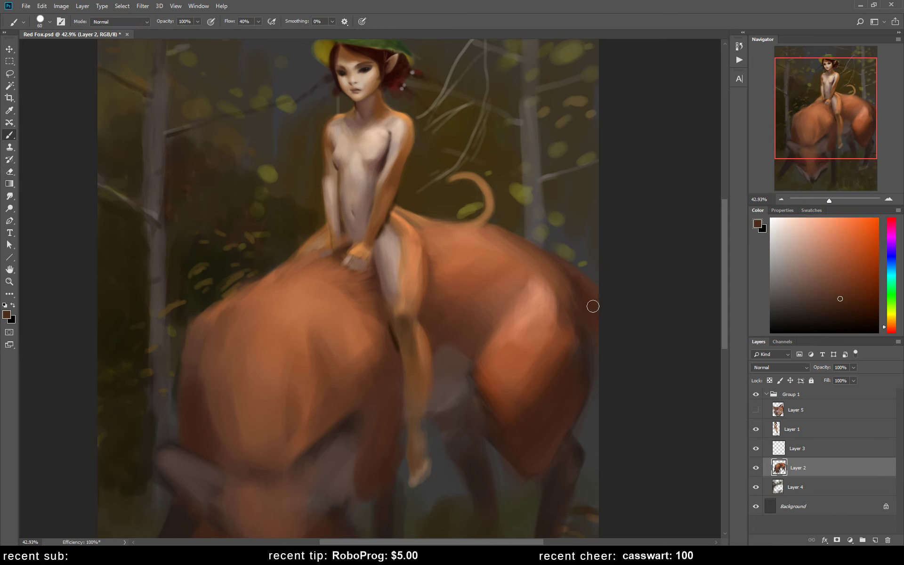
Step: Reselect Layer 1 and add a new empty Layer 6 above it
{"action": "left_click", "coordinate": [803, 428]}
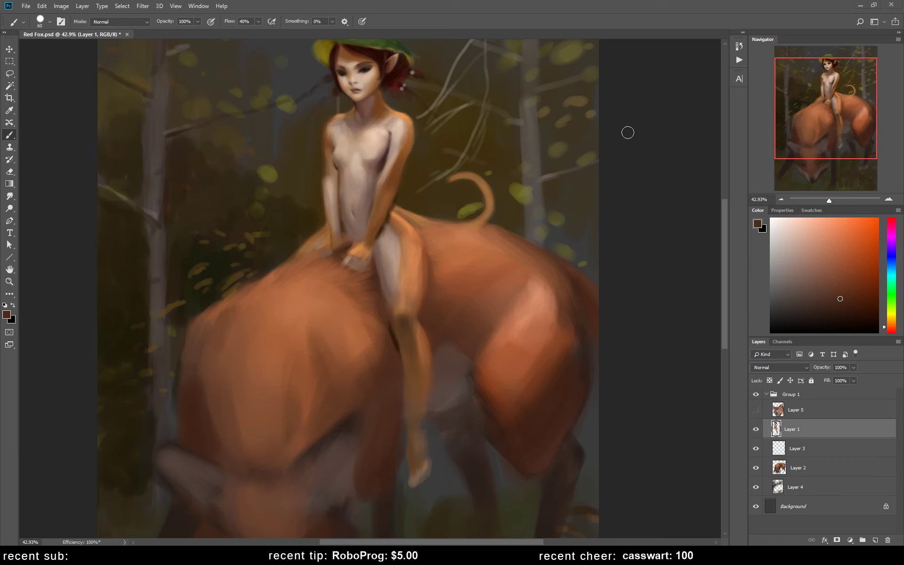
{"action": "left_click_drag", "start_coordinate": [500, 158], "coordinate": [506, 203]}
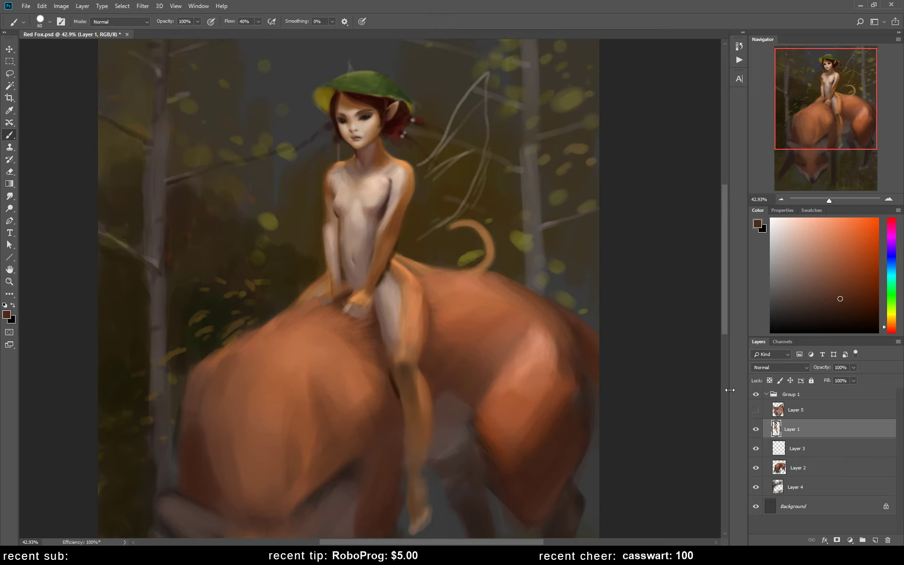
{"action": "left_click", "coordinate": [875, 540]}
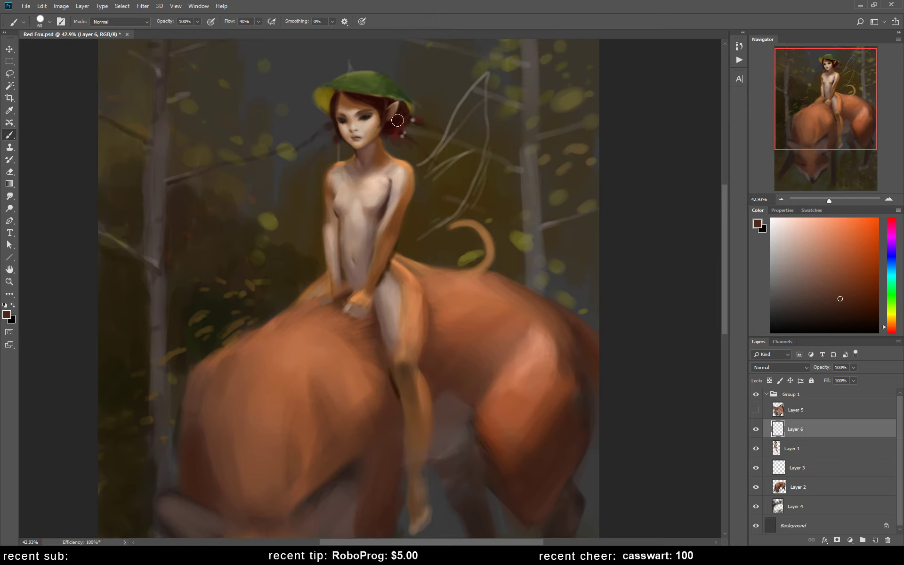
Step: Paint a thin dark brown necklace cord across the neck with a size 10 brush
{"action": "left_click", "coordinate": [872, 316]}
{"action": "key", "text": "bracketleft"}
{"action": "key", "text": "bracketleft"}
{"action": "key", "text": "bracketleft"}
{"action": "key", "text": "bracketleft"}
{"action": "key", "text": "bracketleft"}
{"action": "mouse_move", "coordinate": [353, 155]}
{"action": "left_mouse_down"}
{"action": "mouse_move", "coordinate": [350, 167]}
{"action": "mouse_move", "coordinate": [386, 152]}
{"action": "left_mouse_up"}
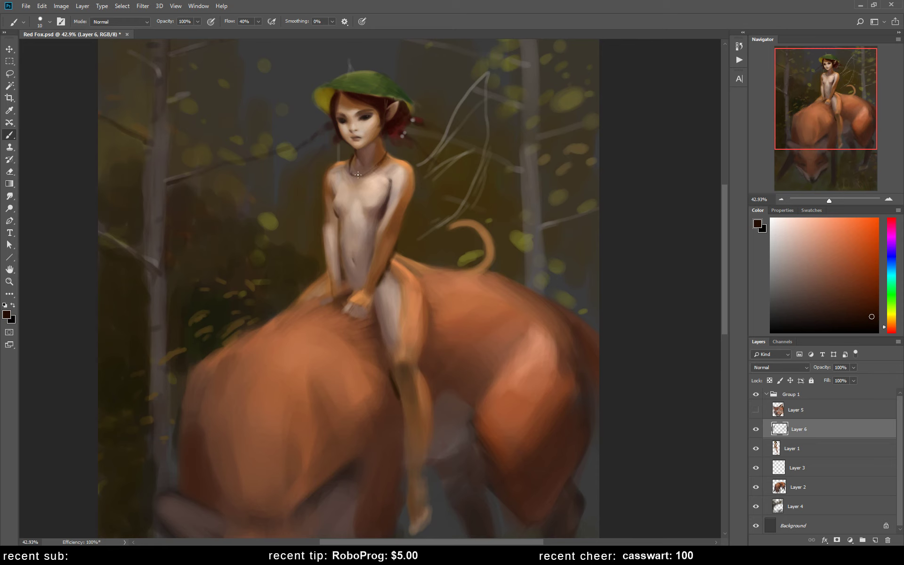
{"action": "left_click_drag", "start_coordinate": [358, 174], "coordinate": [380, 165]}
Step: Mirror the canvas to check, then strengthen the cord along the neckline and add small pendants
{"action": "key", "text": "ctrl+shift+h"}
{"action": "key", "text": "e"}
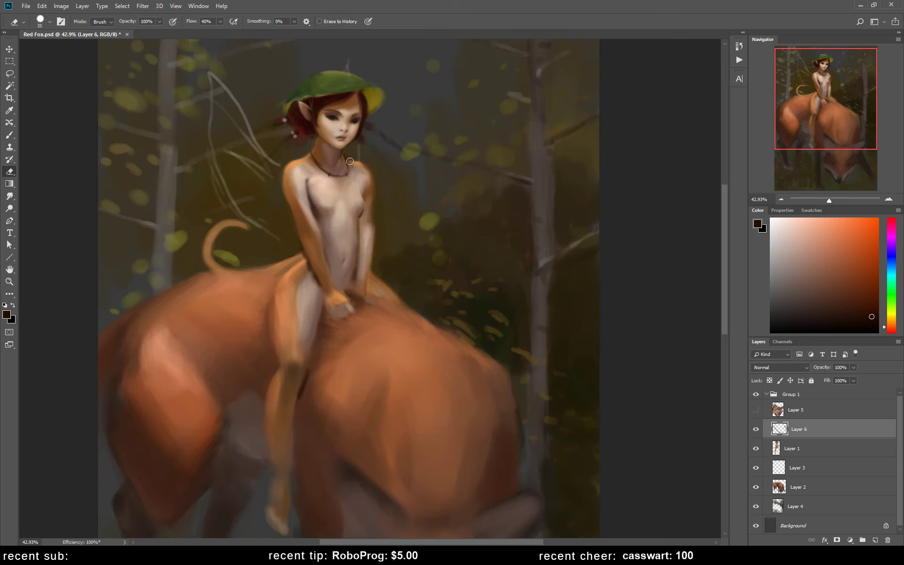
{"action": "key", "text": "b"}
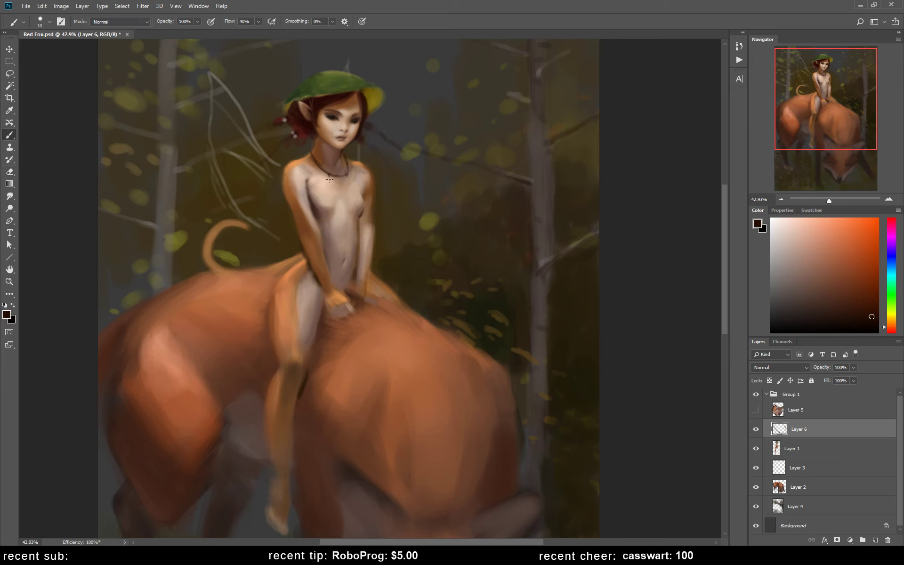
{"action": "left_click_drag", "start_coordinate": [348, 179], "coordinate": [327, 178]}
{"action": "left_click_drag", "start_coordinate": [332, 182], "coordinate": [335, 182]}
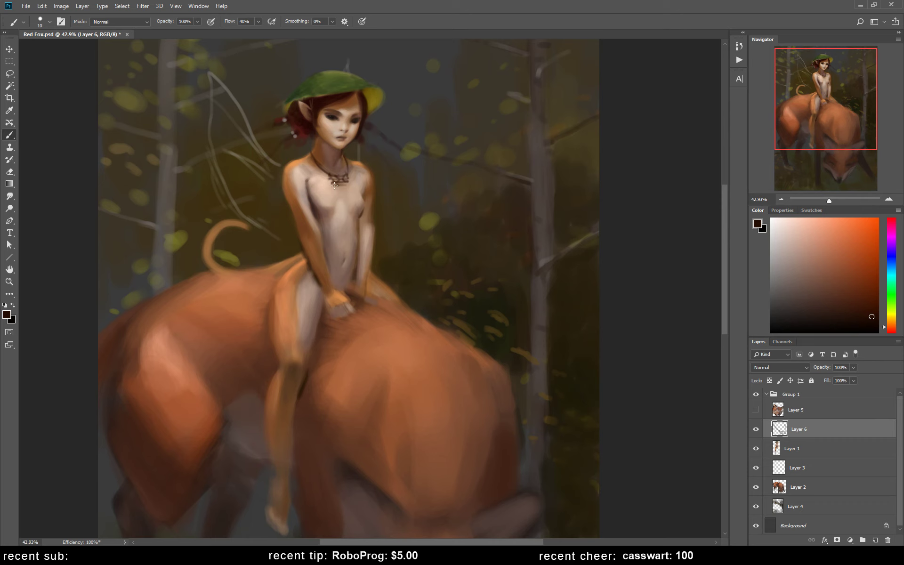
Step: Paint small dark marks on the necklace pendants, then zoom out and back in on the fairy
{"action": "left_click_drag", "start_coordinate": [334, 185], "coordinate": [338, 186]}
{"action": "left_click_drag", "start_coordinate": [344, 188], "coordinate": [338, 190]}
{"action": "key", "text": "z"}
{"action": "left_click_drag", "start_coordinate": [358, 249], "coordinate": [333, 283]}
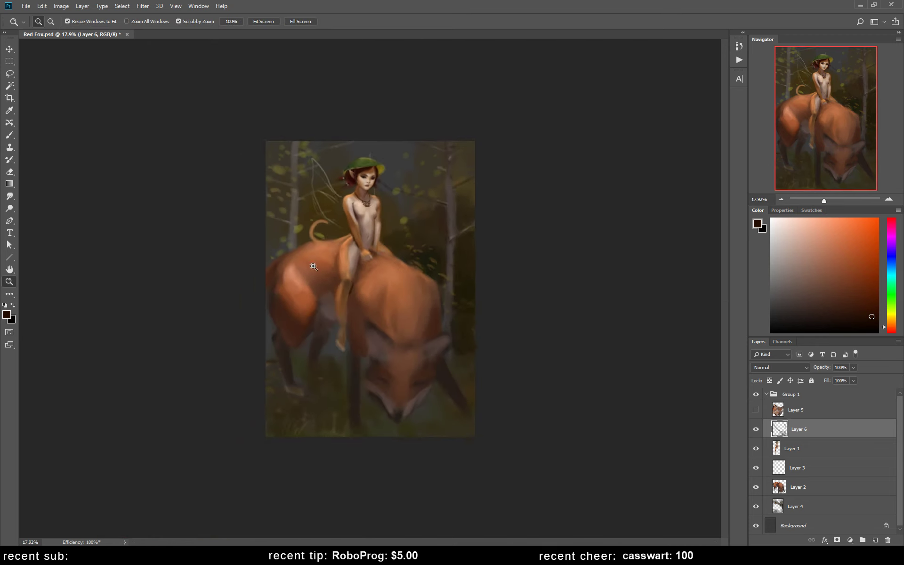
{"action": "left_click", "coordinate": [333, 283]}
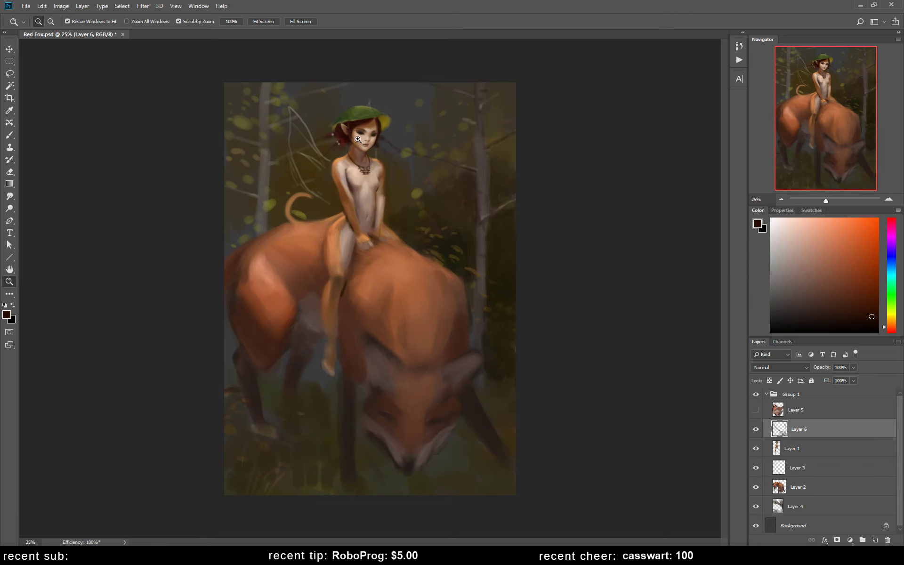
{"action": "left_click_drag", "start_coordinate": [343, 206], "coordinate": [362, 206]}
Step: Dab fox-fur orange onto the figure with a slightly larger brush, then sample tan skin tones
{"action": "key", "text": "b"}
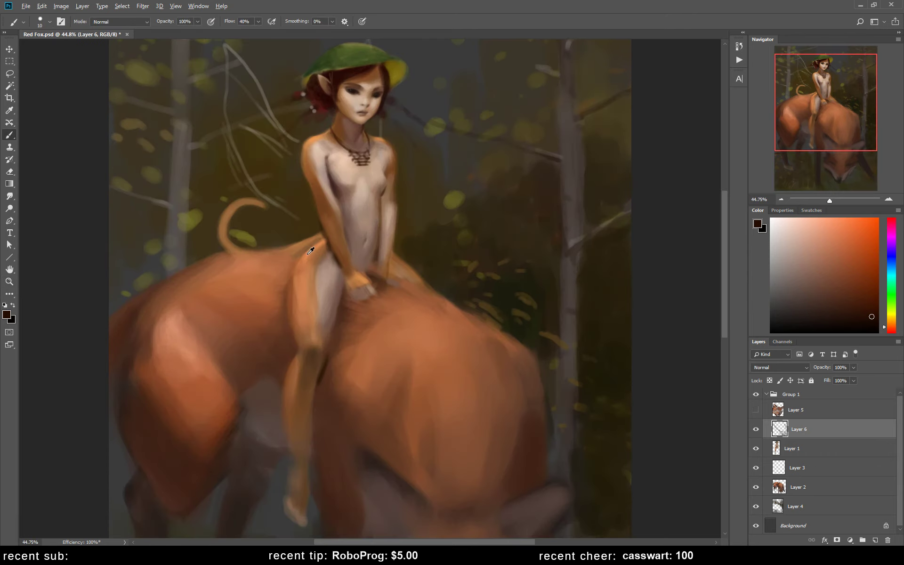
{"action": "left_click", "coordinate": [297, 281], "text": "alt"}
{"action": "key", "text": "bracketright"}
{"action": "left_click_drag", "start_coordinate": [300, 264], "coordinate": [300, 265]}
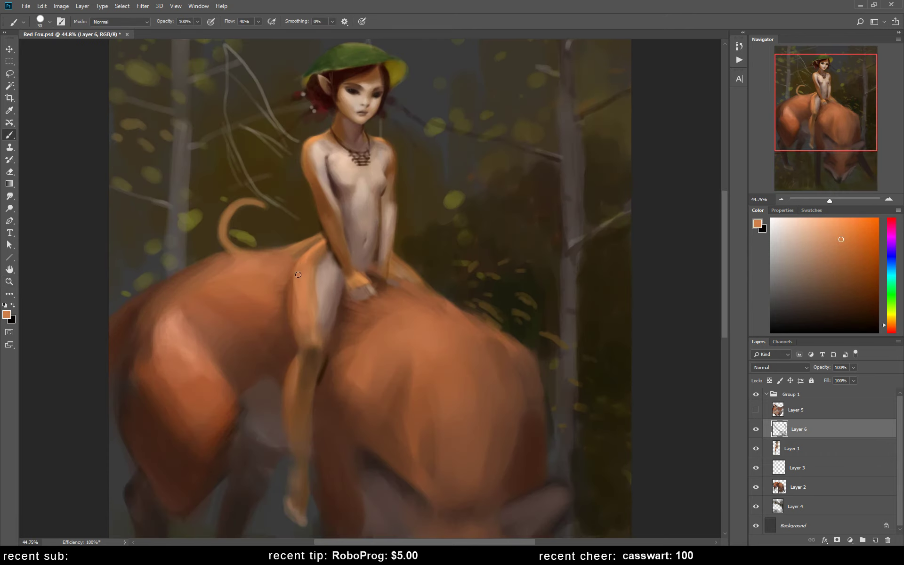
{"action": "left_click", "coordinate": [323, 280], "text": "alt"}
{"action": "left_click", "coordinate": [314, 331], "text": "alt"}
{"action": "left_click", "coordinate": [318, 286], "text": "alt"}
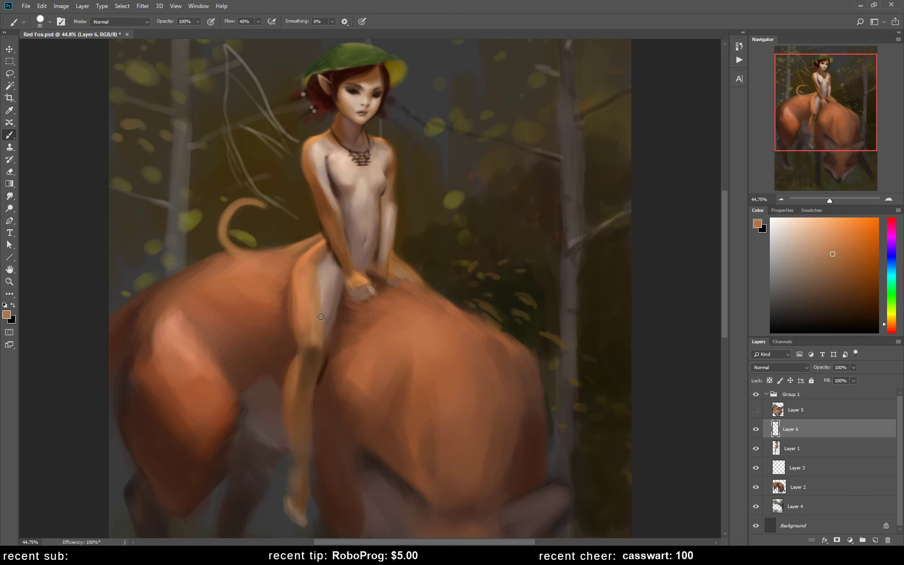
Step: Lasso the torso and leg strokes on Layer 6, move them above Layer 1, and Merge Down
{"action": "key", "text": "l"}
{"action": "left_click_drag", "start_coordinate": [349, 160], "coordinate": [377, 277]}
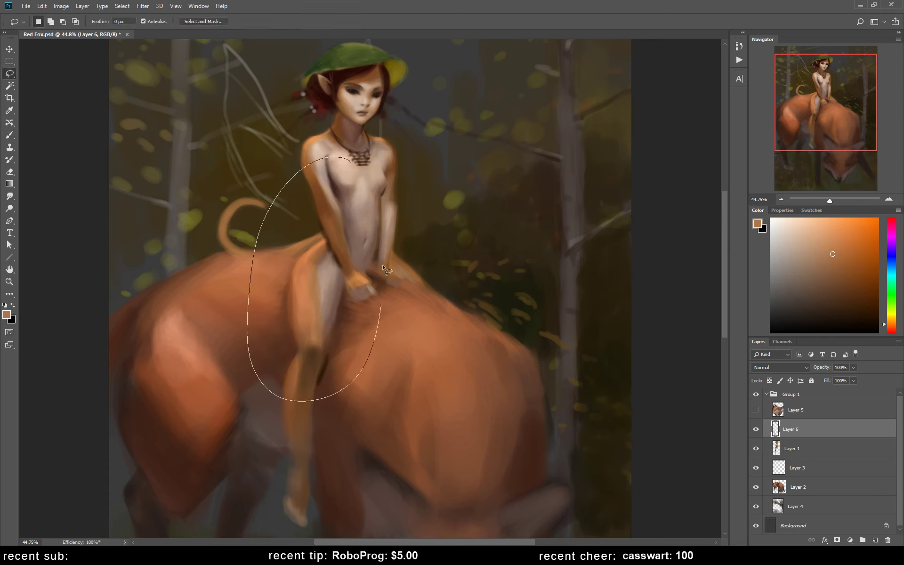
{"action": "key", "text": "Delete"}
{"action": "key", "text": "ctrl+d"}
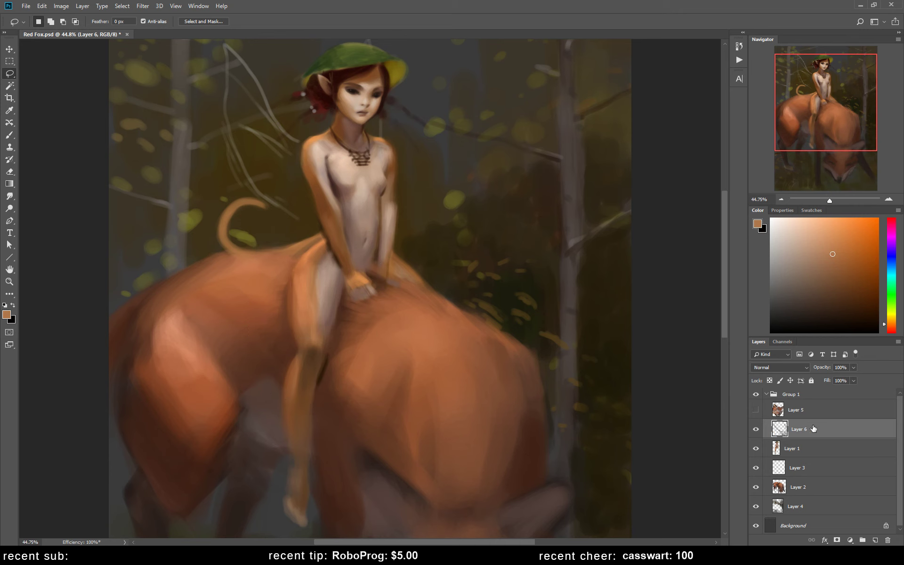
{"action": "left_click", "coordinate": [756, 429]}
{"action": "left_click", "coordinate": [756, 429]}
{"action": "left_click", "coordinate": [797, 452]}
{"action": "key", "text": "ctrl+j"}
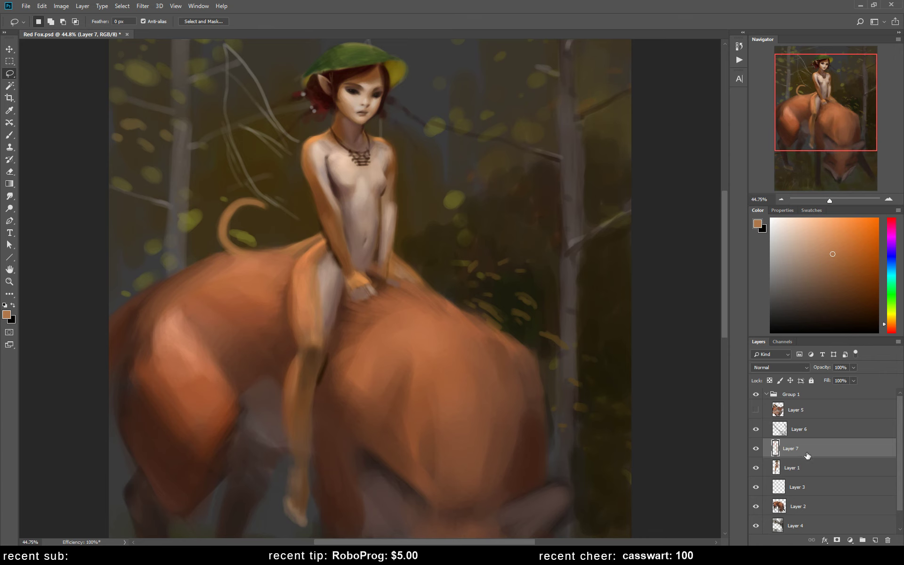
{"action": "right_click", "coordinate": [818, 448]}
{"action": "left_click", "coordinate": [826, 326]}
{"action": "key", "text": "b"}
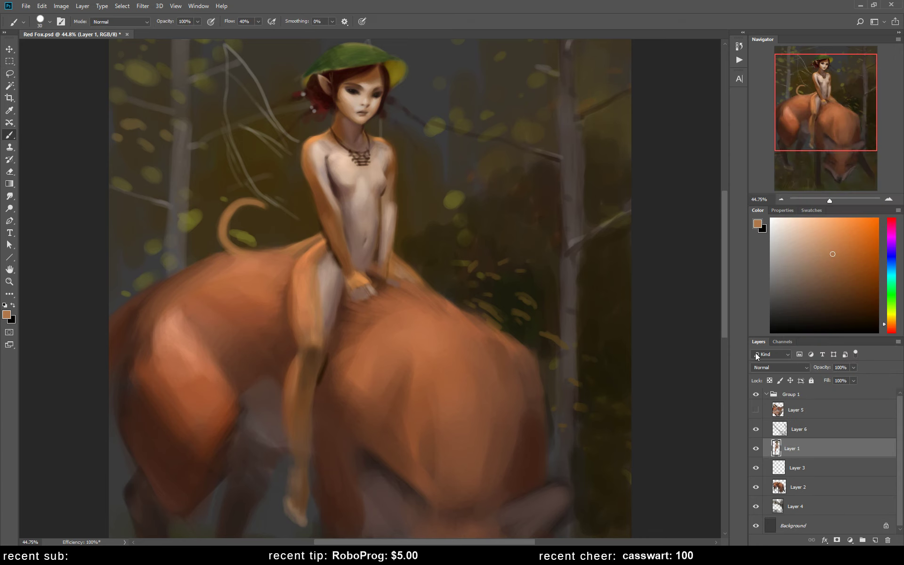
Step: Sample light peach and dark and medium browns, resizing the brush between picks
{"action": "left_click", "coordinate": [319, 149], "text": "alt"}
{"action": "left_click", "coordinate": [789, 222]}
{"action": "key", "text": "bracketright"}
{"action": "key", "text": "bracketright"}
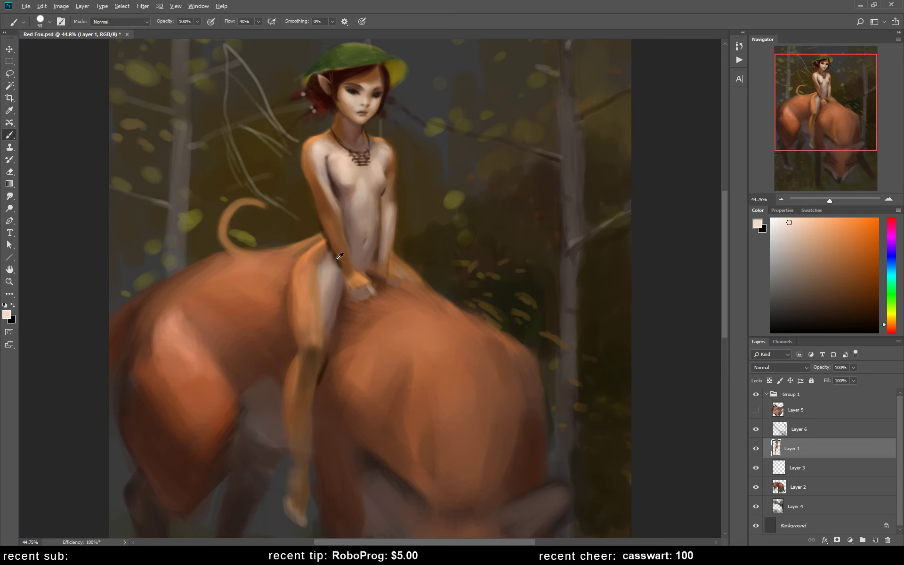
{"action": "left_click", "coordinate": [339, 262], "text": "alt"}
{"action": "key", "text": "bracketleft"}
{"action": "key", "text": "bracketleft"}
{"action": "left_click", "coordinate": [328, 244], "text": "alt"}
Step: Paint a dark brown line along the tail and leg edge, then flip the canvas horizontally
{"action": "key", "text": "e"}
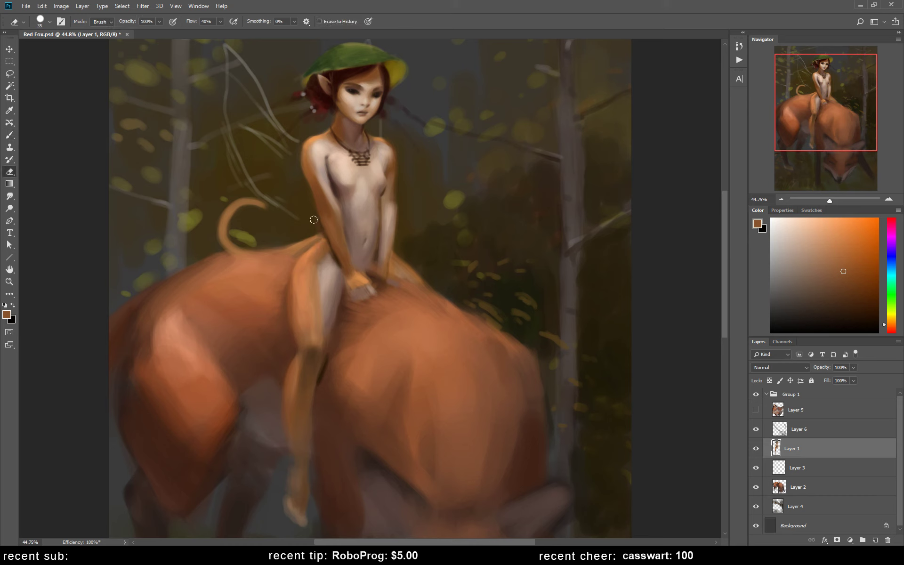
{"action": "key", "text": "b"}
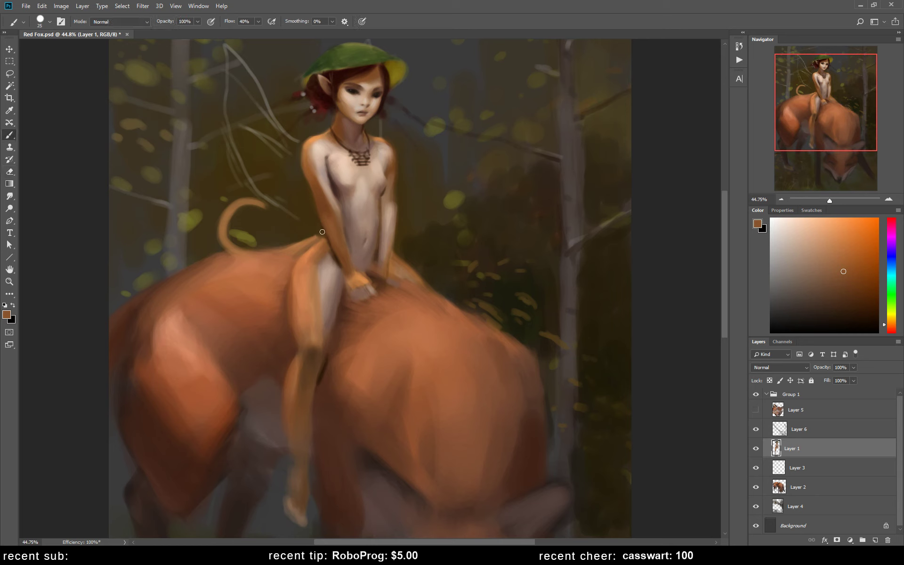
{"action": "left_click", "coordinate": [315, 237], "text": "alt"}
{"action": "left_click", "coordinate": [337, 257], "text": "alt"}
{"action": "key", "text": "bracketleft"}
{"action": "left_click_drag", "start_coordinate": [297, 259], "coordinate": [304, 250]}
{"action": "left_click", "coordinate": [309, 244], "text": "alt"}
{"action": "key", "text": "h"}
{"action": "key", "text": "e"}
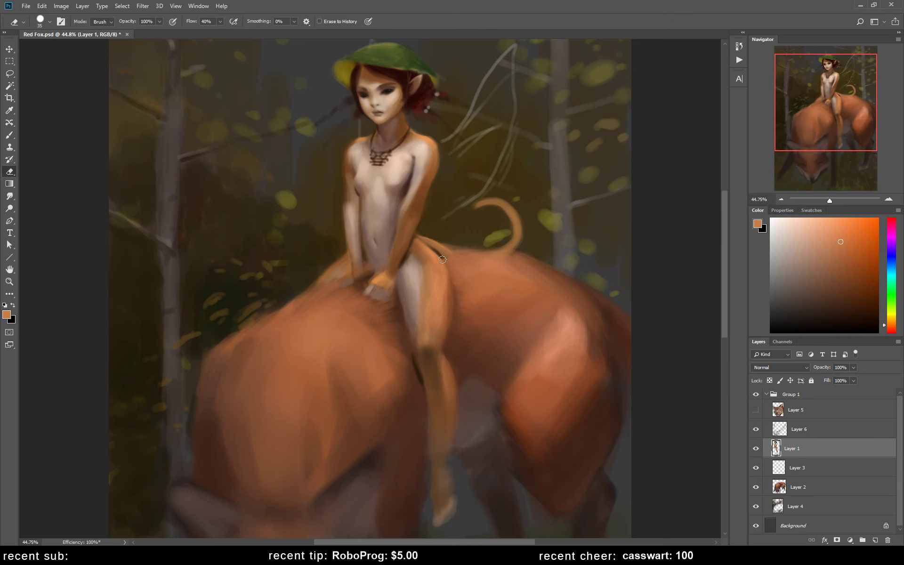
Step: Sample several darker and lighter orange-browns from the fairy's hip area
{"action": "key", "text": "b"}
{"action": "left_click", "coordinate": [445, 290], "text": "alt"}
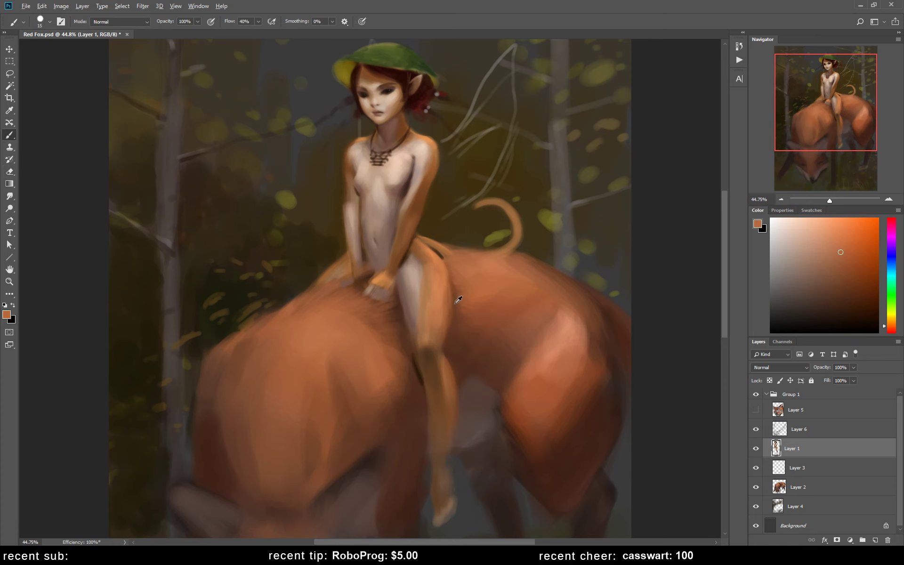
{"action": "left_click", "coordinate": [455, 300], "text": "alt"}
{"action": "left_click", "coordinate": [440, 333], "text": "alt"}
{"action": "left_click", "coordinate": [444, 294], "text": "alt"}
{"action": "key", "text": "e"}
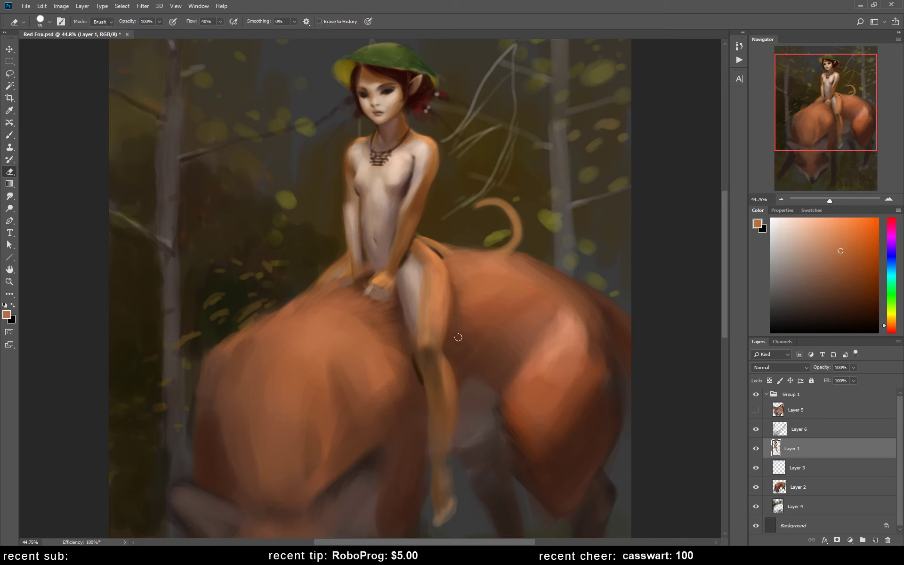
{"action": "key", "text": "b"}
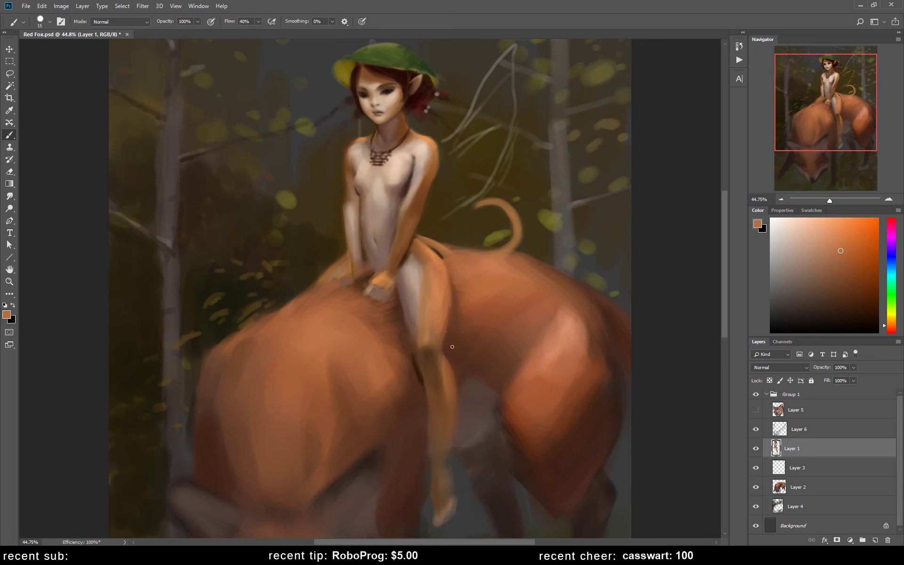
Step: Paint lighter orange highlights along the fairy's hip, thigh and leg edge with a larger brush
{"action": "left_click", "coordinate": [429, 241], "text": "alt"}
{"action": "left_click", "coordinate": [429, 277], "text": "alt"}
{"action": "key", "text": "bracketright"}
{"action": "key", "text": "bracketright"}
{"action": "left_click_drag", "start_coordinate": [427, 278], "coordinate": [428, 253]}
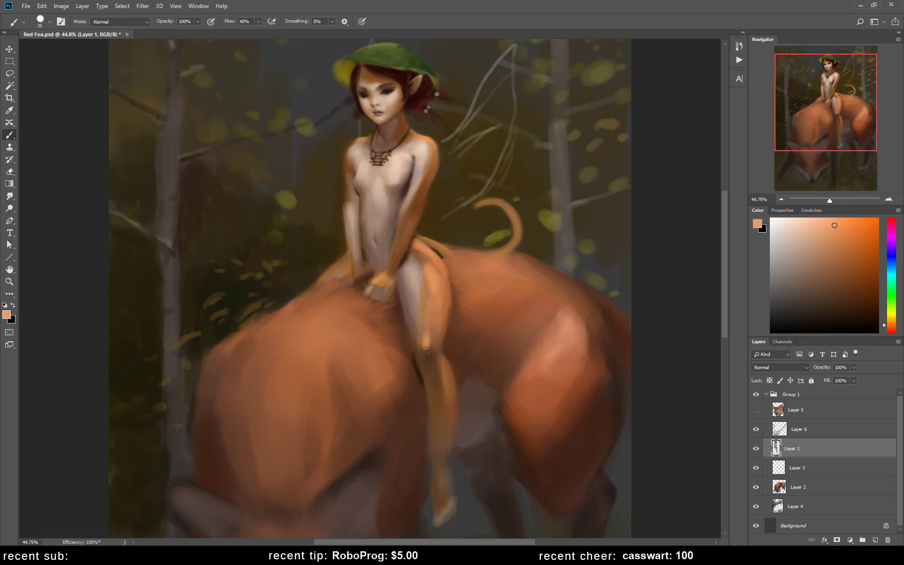
{"action": "left_click_drag", "start_coordinate": [426, 335], "coordinate": [426, 351]}
{"action": "left_click_drag", "start_coordinate": [428, 304], "coordinate": [427, 327]}
Step: Saturate the leg edge with a redder orange and flip the canvas back to its original orientation
{"action": "left_click", "coordinate": [849, 224]}
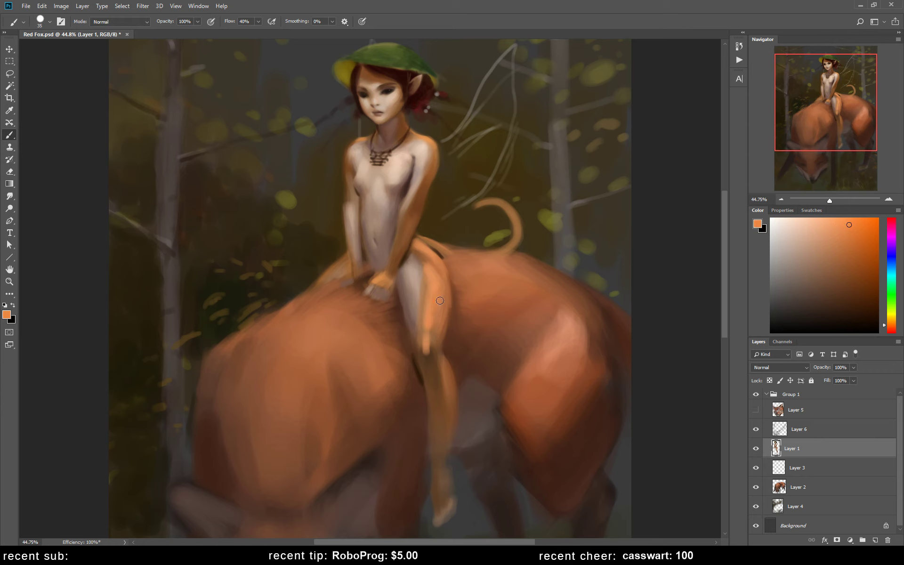
{"action": "left_click_drag", "start_coordinate": [440, 300], "coordinate": [428, 335]}
{"action": "left_click", "coordinate": [890, 326]}
{"action": "left_click", "coordinate": [845, 234]}
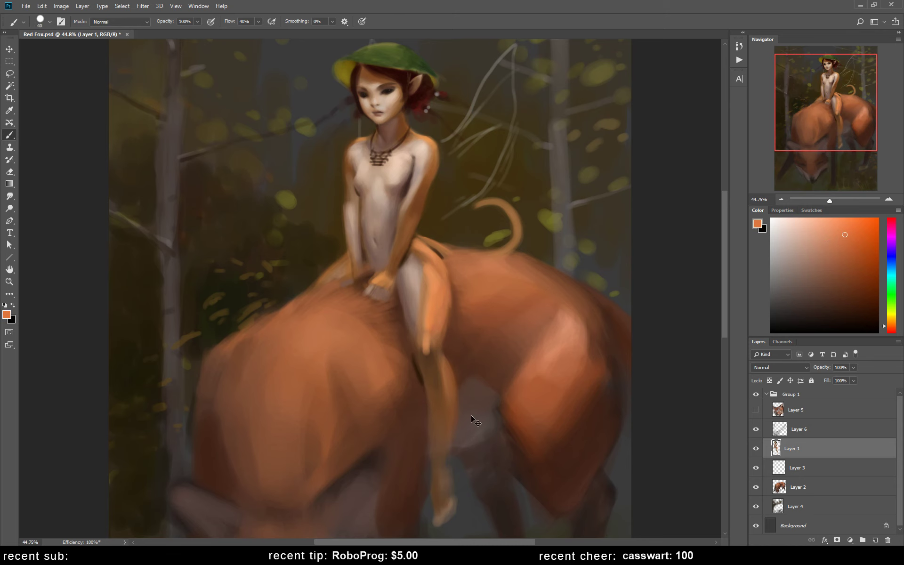
{"action": "key", "text": "ctrl+shift+h"}
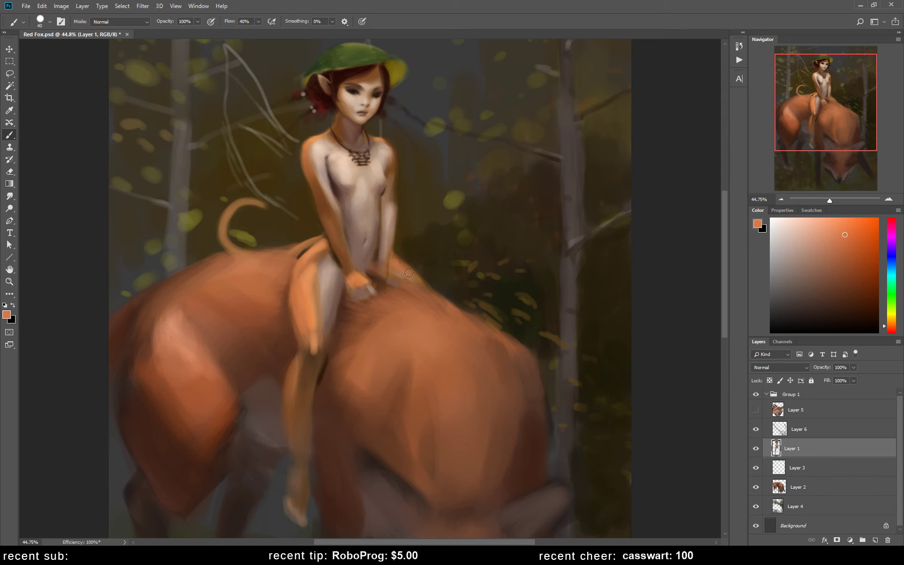
Step: Shift the colour range to reds, sample pale and orange skin tones, and mirror the canvas again
{"action": "key", "text": "e"}
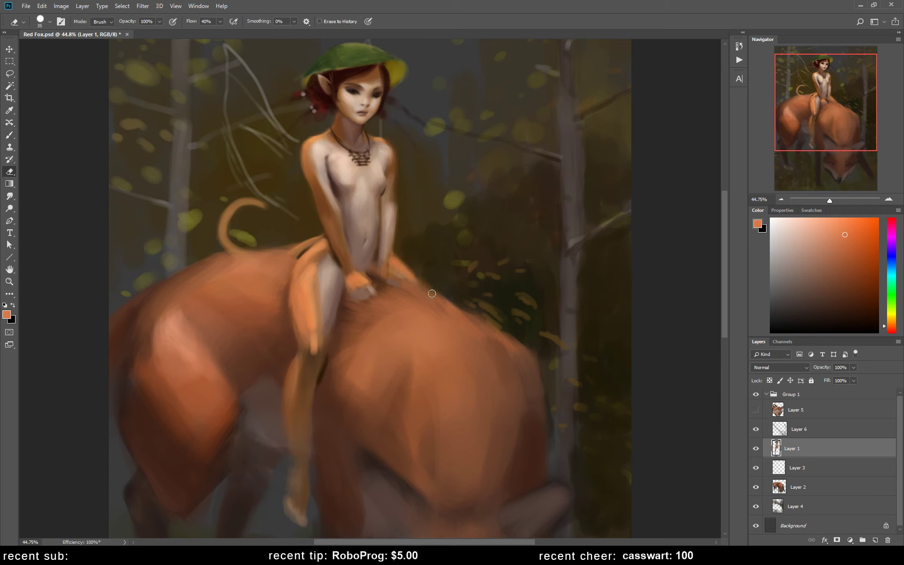
{"action": "key", "text": "b"}
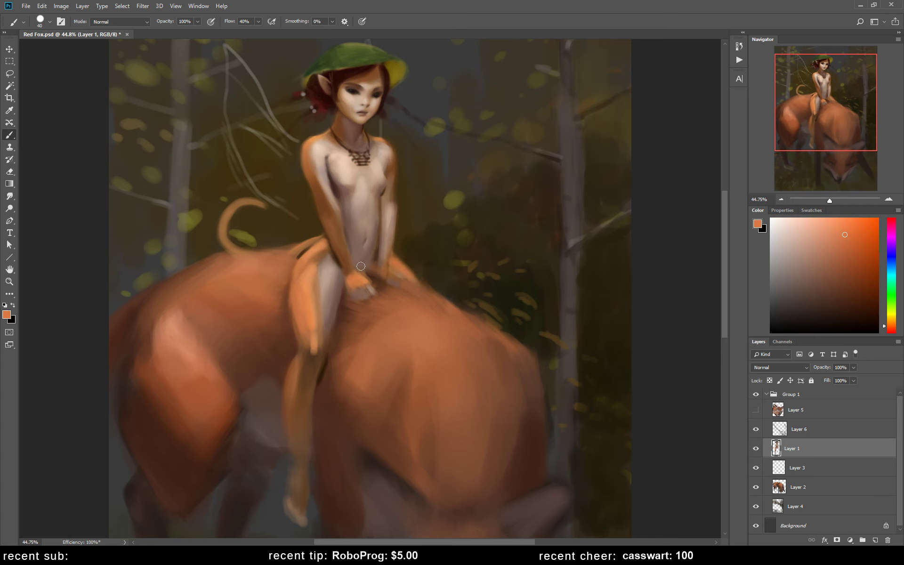
{"action": "left_click", "coordinate": [362, 261], "text": "alt"}
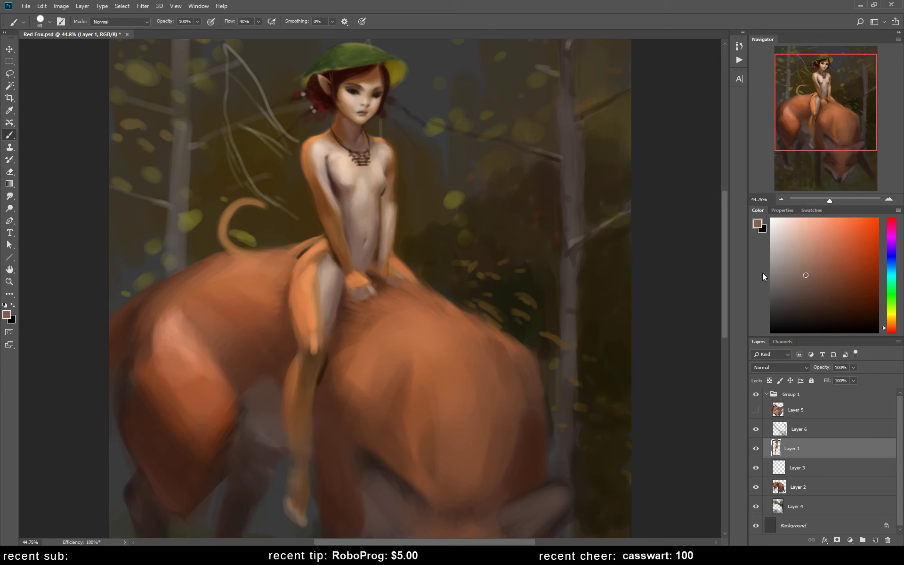
{"action": "left_click", "coordinate": [891, 332]}
{"action": "key", "text": "["}
{"action": "key", "text": "["}
{"action": "key", "text": "["}
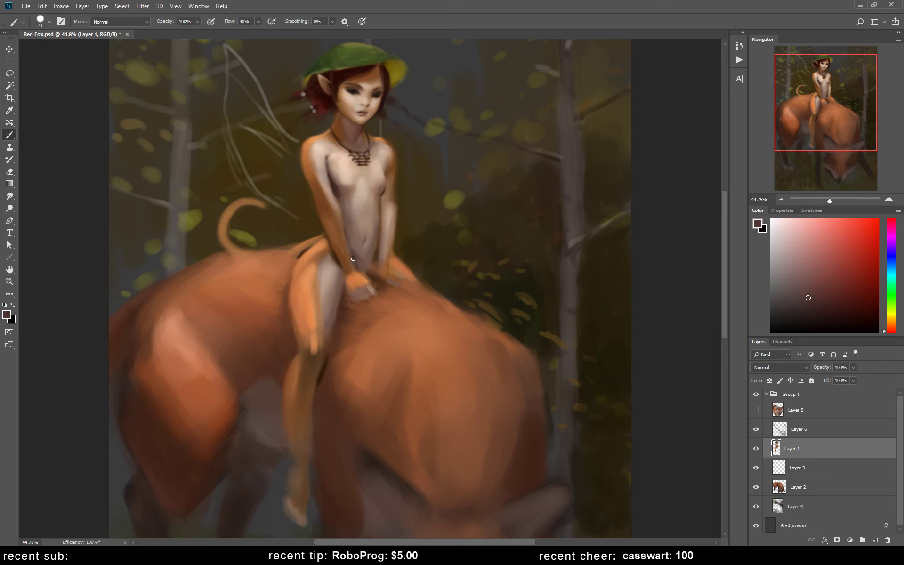
{"action": "left_click", "coordinate": [353, 259], "text": "alt"}
{"action": "left_click", "coordinate": [358, 247], "text": "alt"}
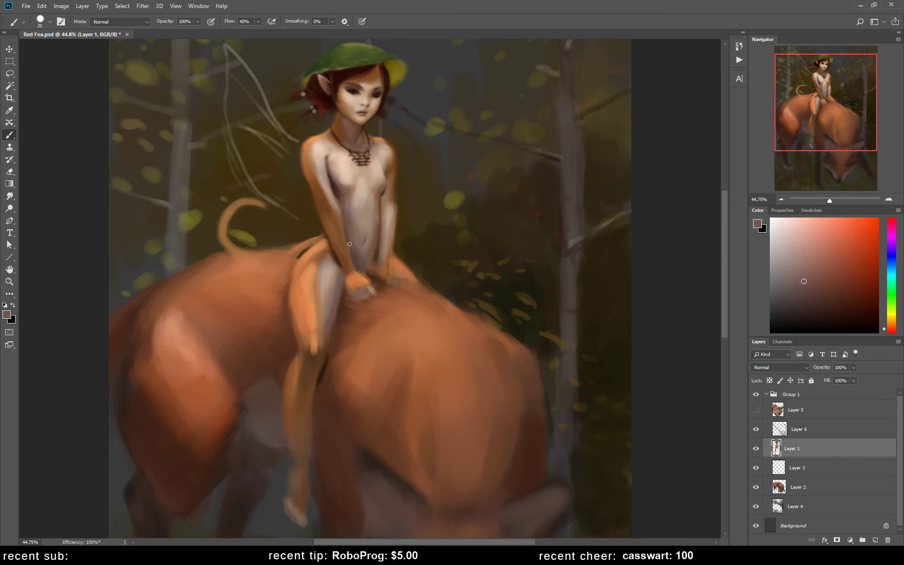
{"action": "left_click", "coordinate": [349, 237], "text": "alt"}
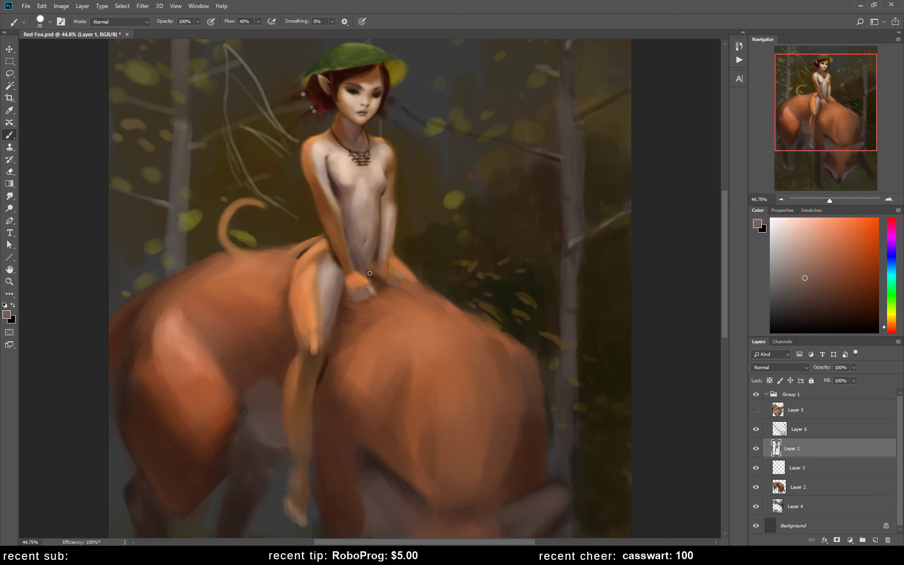
{"action": "key", "text": "ctrl+shift+h"}
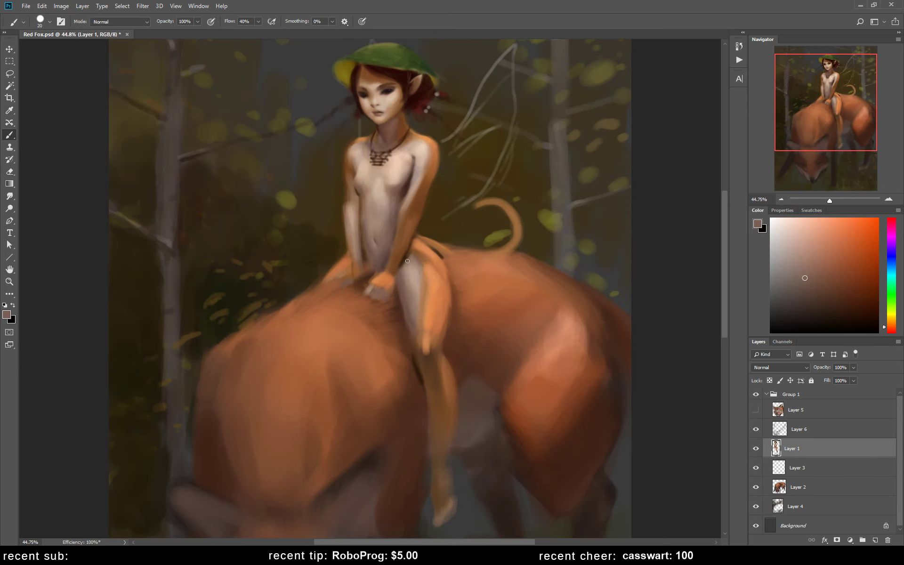
Step: Mix a muted reddish brown and paint a subtle stroke near the girl's hands
{"action": "left_click", "coordinate": [384, 260], "text": "alt"}
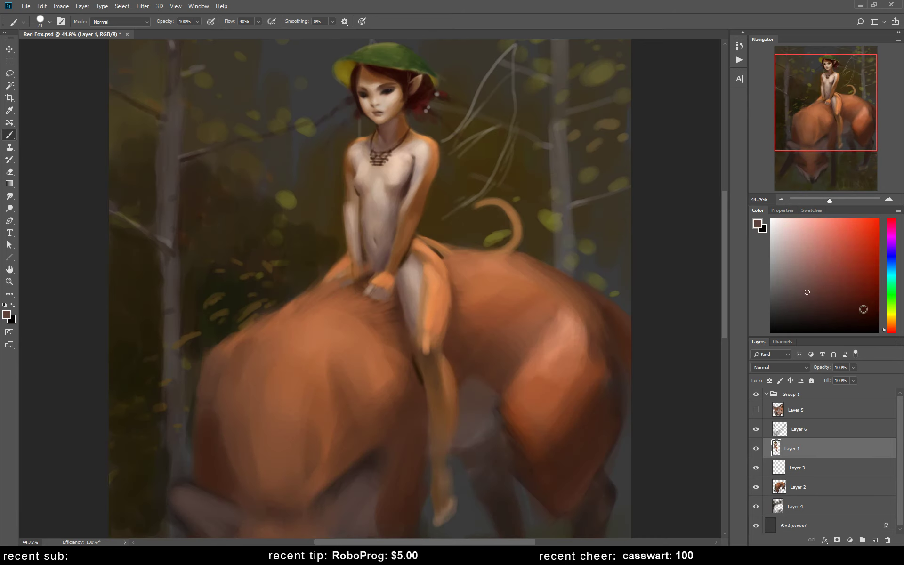
{"action": "left_click", "coordinate": [891, 329]}
{"action": "left_click_drag", "start_coordinate": [818, 278], "coordinate": [807, 282]}
{"action": "left_click", "coordinate": [382, 249], "text": "alt"}
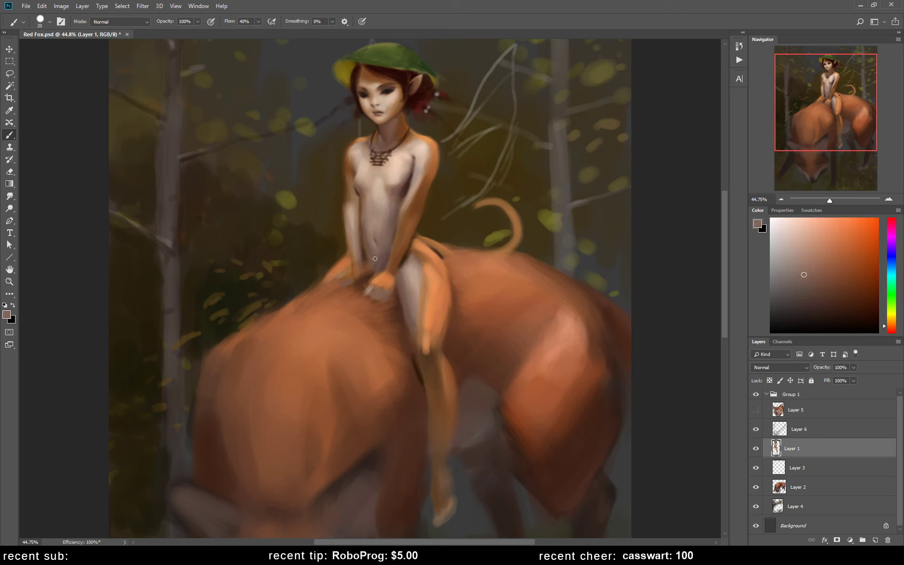
{"action": "left_click", "coordinate": [384, 263], "text": "alt"}
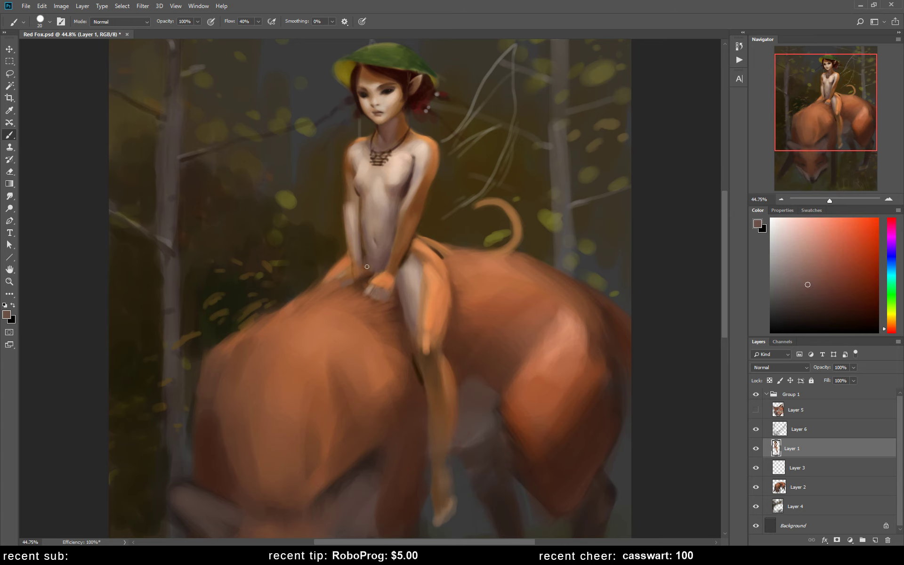
{"action": "left_click", "coordinate": [367, 264], "text": "alt"}
{"action": "left_click_drag", "start_coordinate": [367, 260], "coordinate": [370, 263]}
Step: Sample the torso's skin, pinkish shadow and lighter tones for shading
{"action": "left_click", "coordinate": [357, 183], "text": "alt"}
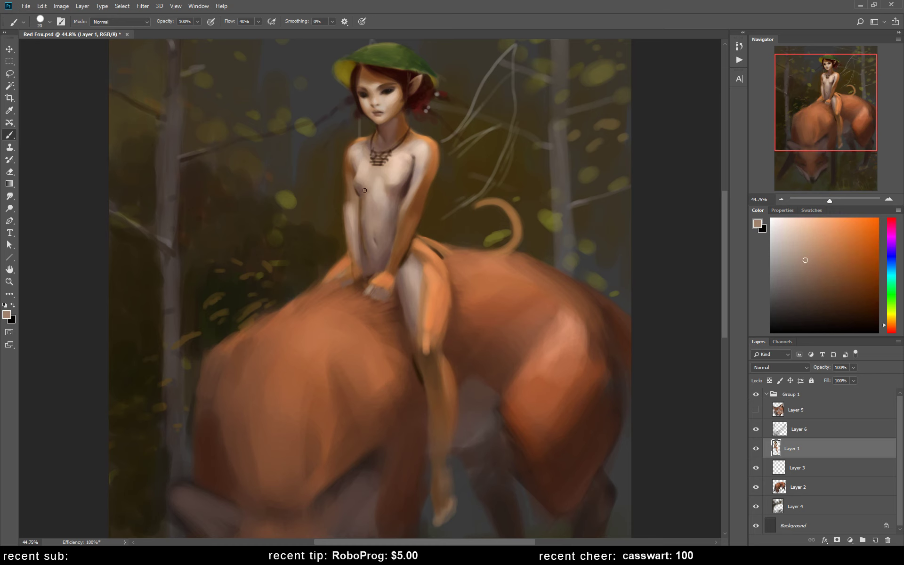
{"action": "left_click", "coordinate": [369, 178], "text": "alt"}
{"action": "left_click", "coordinate": [400, 189], "text": "alt"}
{"action": "left_click", "coordinate": [398, 194], "text": "alt"}
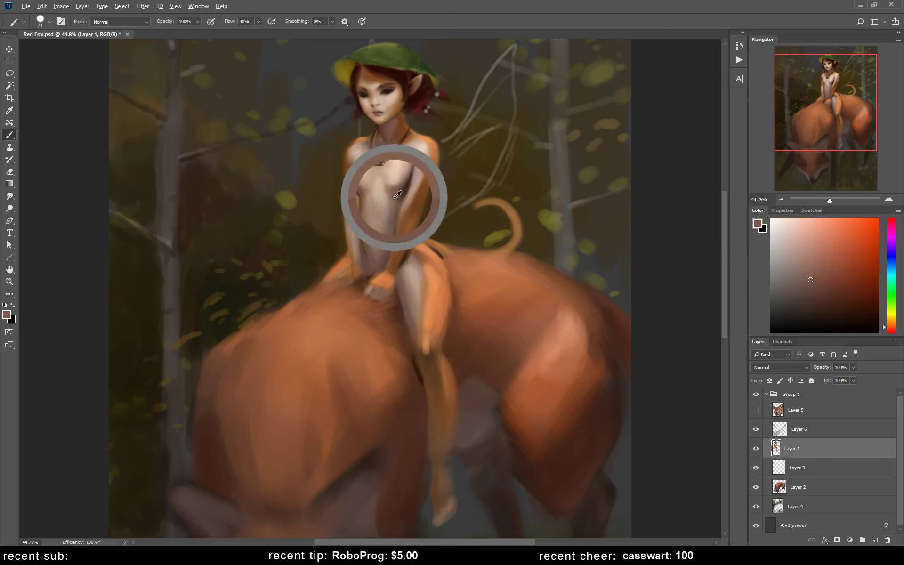
{"action": "left_click", "coordinate": [381, 197], "text": "alt"}
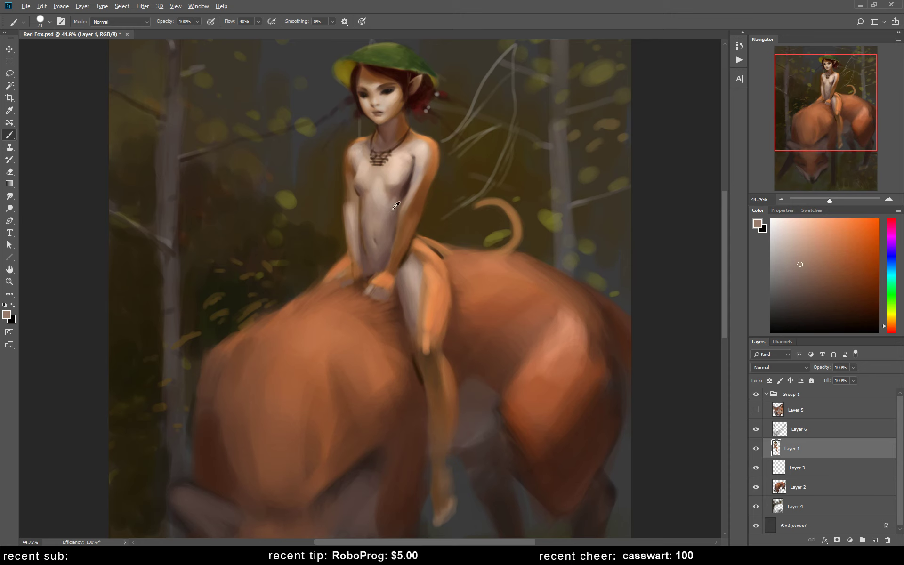
{"action": "left_click", "coordinate": [392, 207], "text": "alt"}
{"action": "left_click", "coordinate": [395, 204], "text": "alt"}
{"action": "left_click", "coordinate": [404, 201], "text": "alt"}
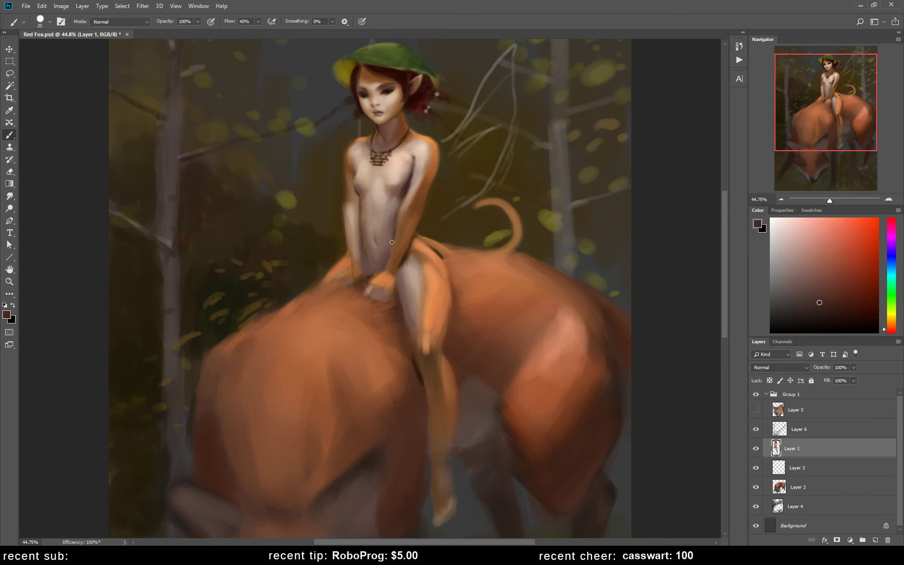
{"action": "left_click", "coordinate": [392, 230], "text": "alt"}
{"action": "left_click", "coordinate": [393, 226], "text": "alt"}
{"action": "left_click", "coordinate": [386, 230], "text": "alt"}
Step: Mirror the canvas to check the drawing and sample darker and lighter chest tones
{"action": "key", "text": "ctrl+shift+h"}
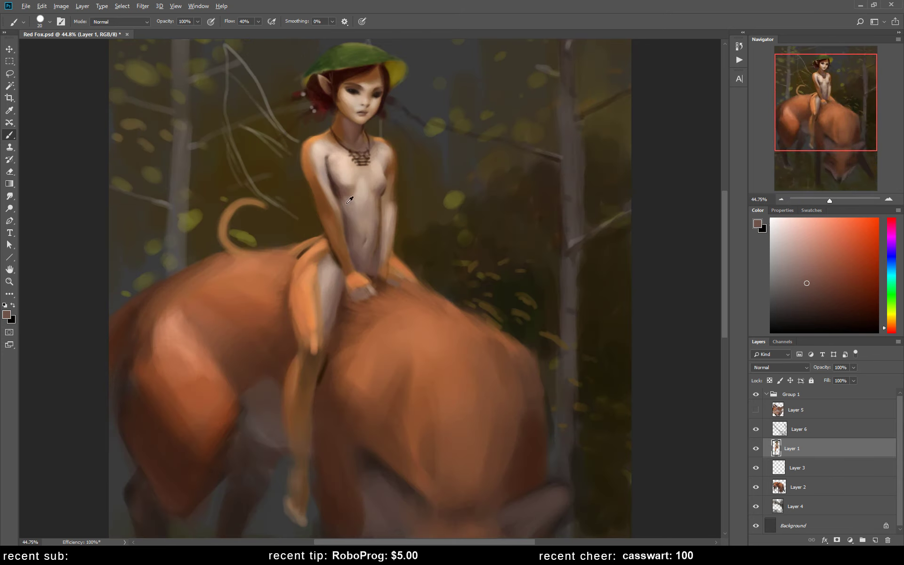
{"action": "left_click", "coordinate": [339, 185], "text": "alt"}
{"action": "left_click", "coordinate": [379, 217], "text": "alt"}
{"action": "left_click", "coordinate": [371, 231], "text": "alt"}
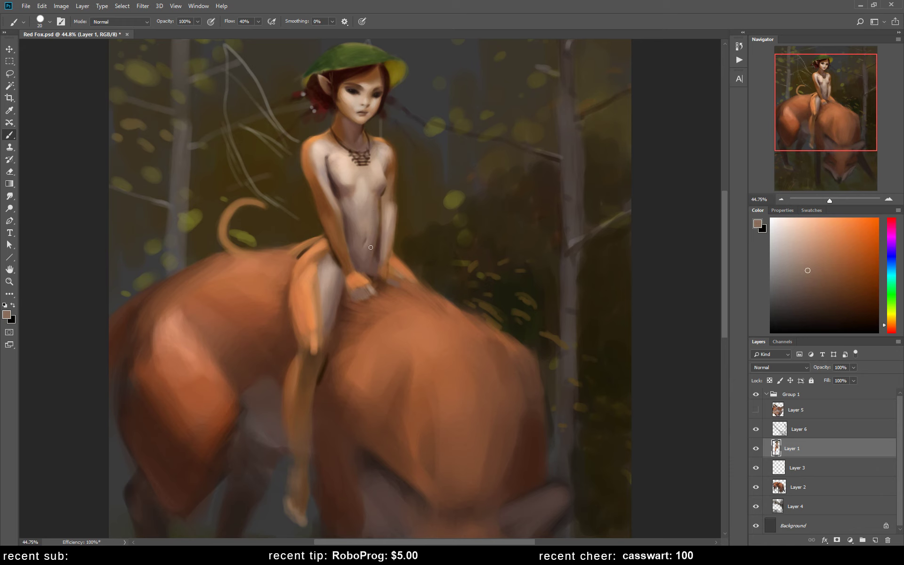
{"action": "left_click", "coordinate": [372, 196], "text": "alt"}
{"action": "left_click", "coordinate": [375, 214], "text": "alt"}
Step: Pick a darker redder brown, sample shoulder skin tones, then a lighter greyish brown
{"action": "left_click", "coordinate": [812, 280]}
{"action": "left_click", "coordinate": [814, 289]}
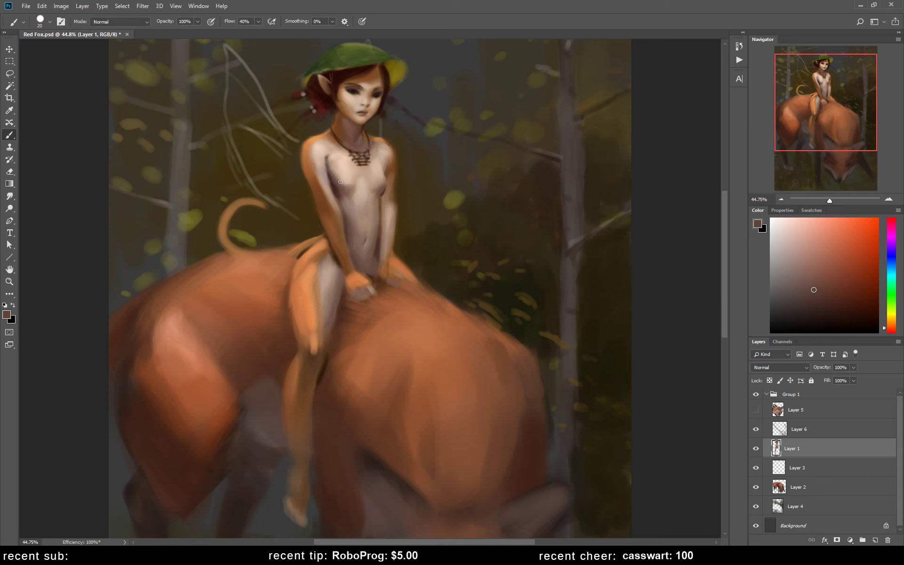
{"action": "left_click", "coordinate": [331, 150], "text": "alt"}
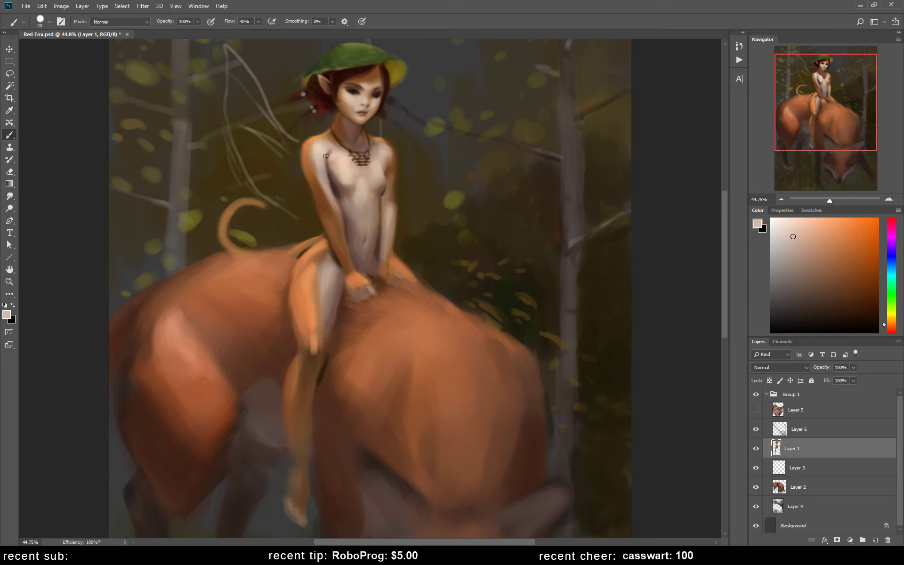
{"action": "left_click_drag", "start_coordinate": [331, 149], "coordinate": [326, 154]}
{"action": "left_click", "coordinate": [326, 153], "text": "alt"}
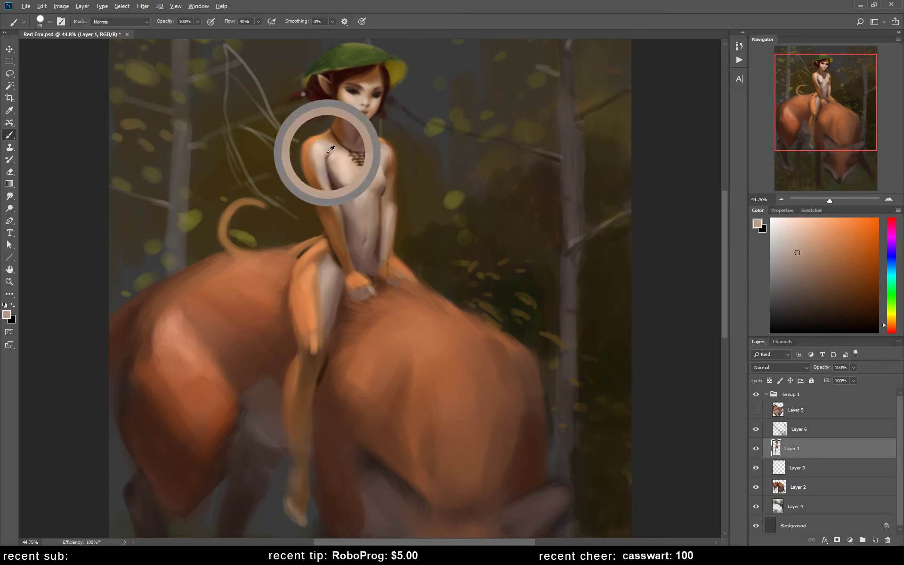
{"action": "left_click", "coordinate": [346, 137], "text": "alt"}
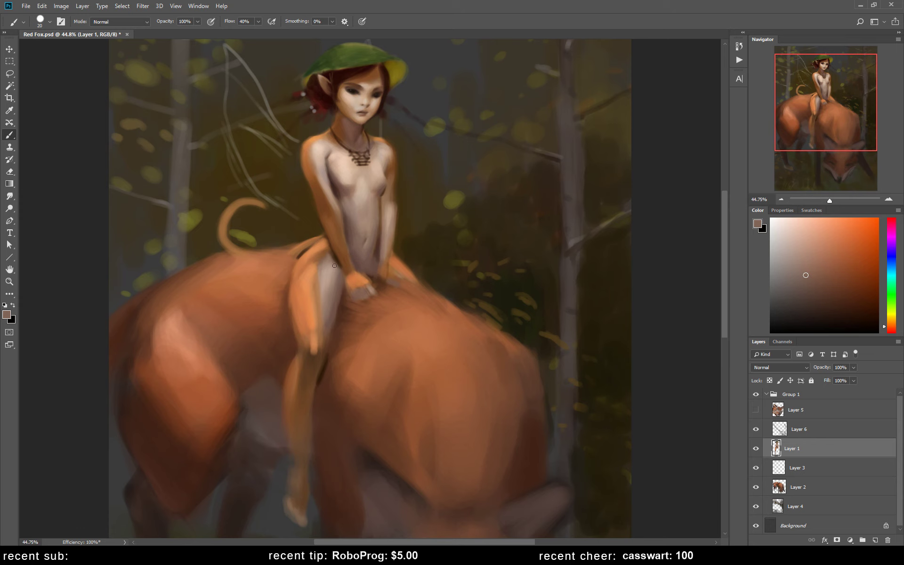
{"action": "left_click", "coordinate": [339, 187], "text": "alt"}
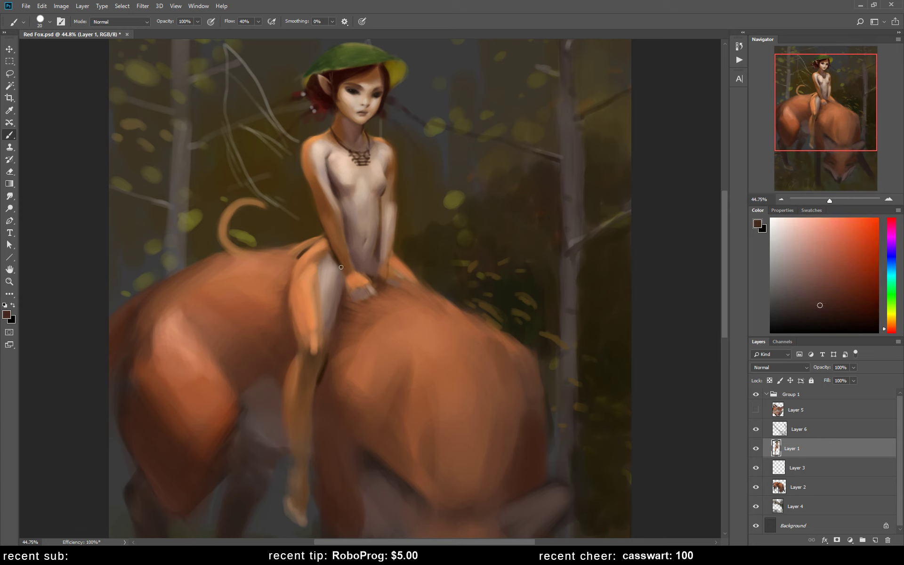
{"action": "left_click", "coordinate": [330, 336], "text": "alt"}
{"action": "left_click", "coordinate": [331, 295], "text": "alt"}
{"action": "left_click", "coordinate": [330, 290], "text": "alt"}
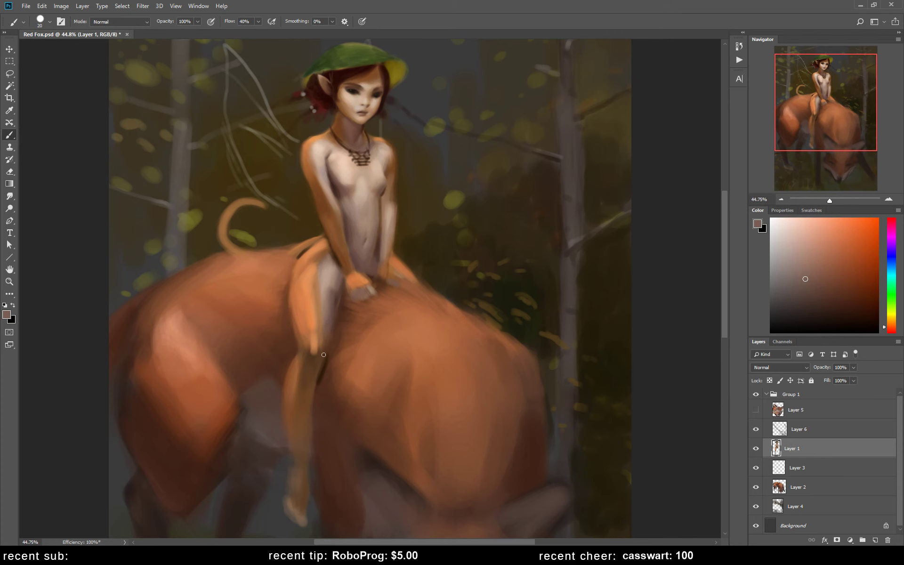
Step: Flip the canvas back to normal and sample darker reddish browns, erasing briefly
{"action": "key", "text": "ctrl+shift+h"}
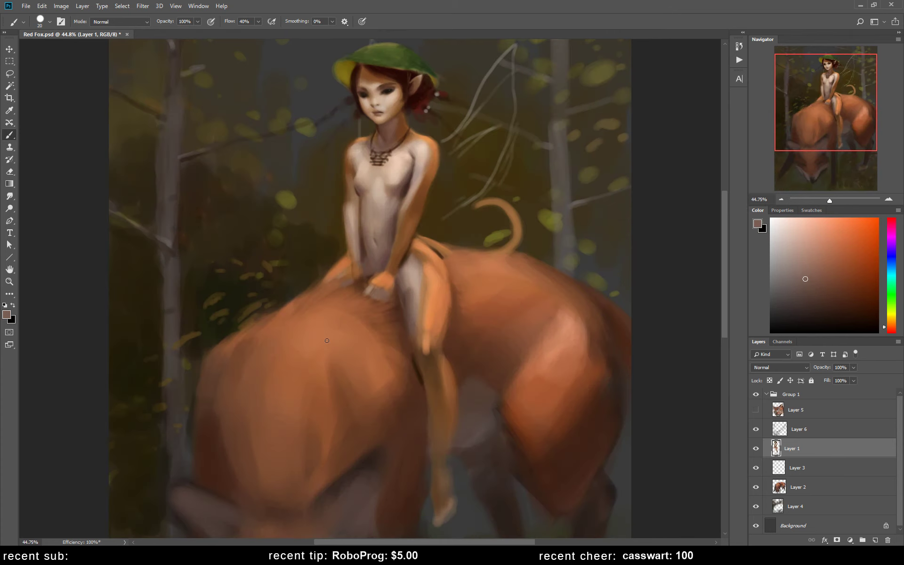
{"action": "left_click", "coordinate": [401, 263], "text": "alt"}
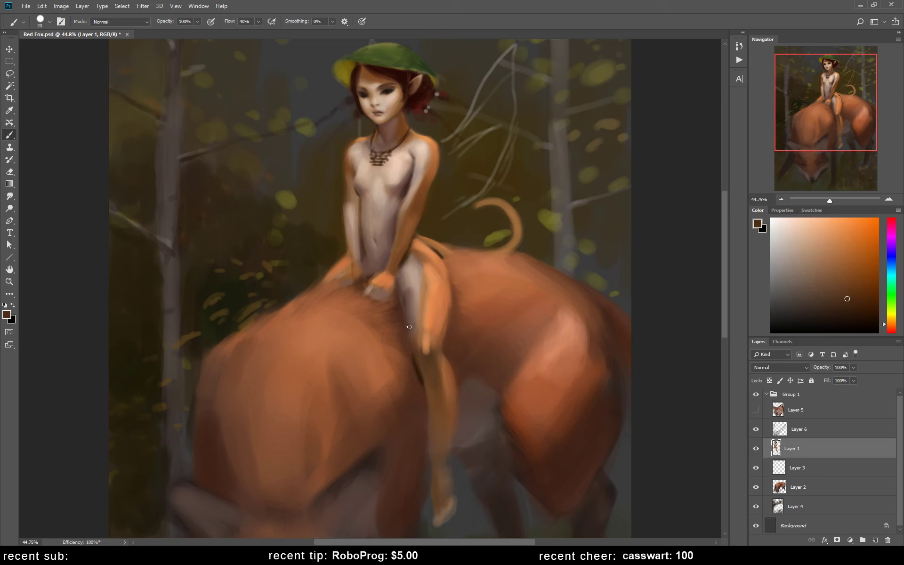
{"action": "left_click", "coordinate": [413, 325], "text": "alt"}
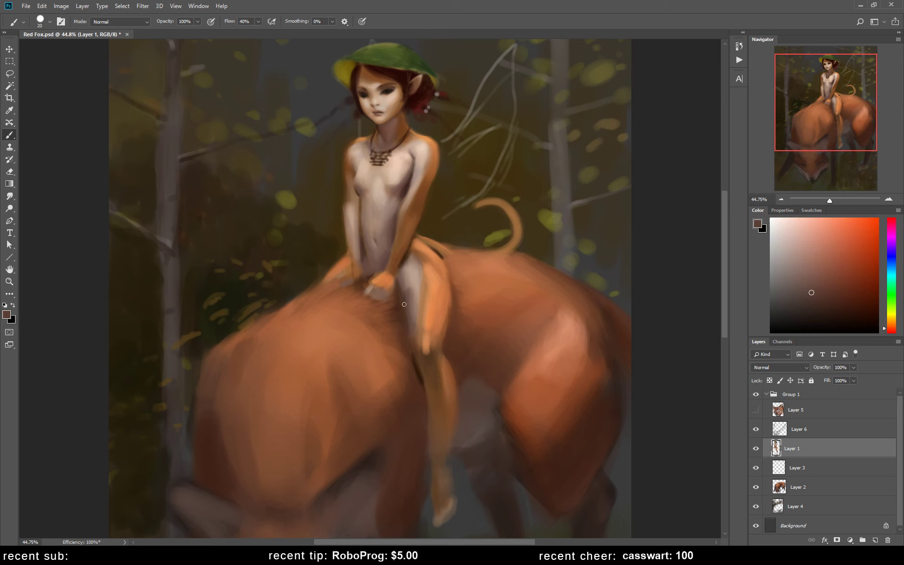
{"action": "left_click", "coordinate": [408, 332], "text": "alt"}
{"action": "key", "text": "e"}
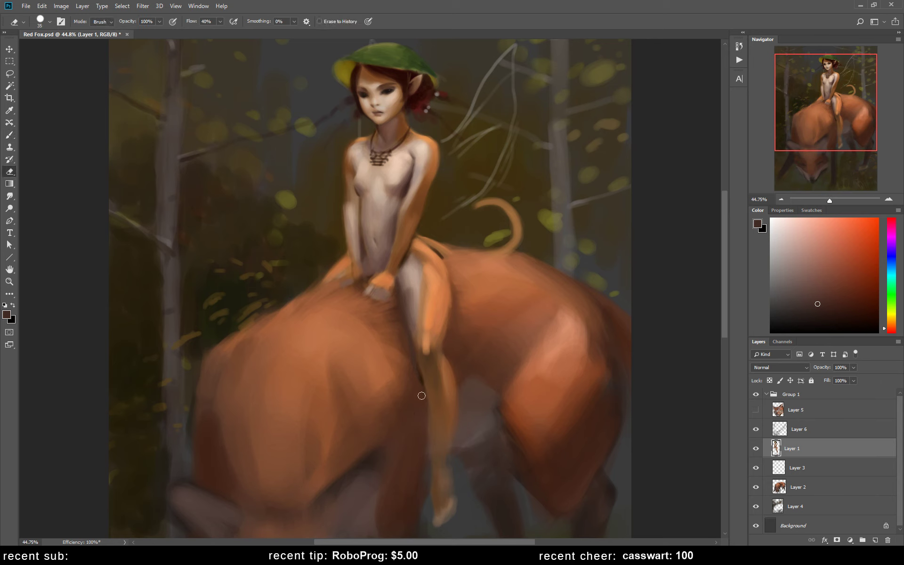
{"action": "key", "text": "b"}
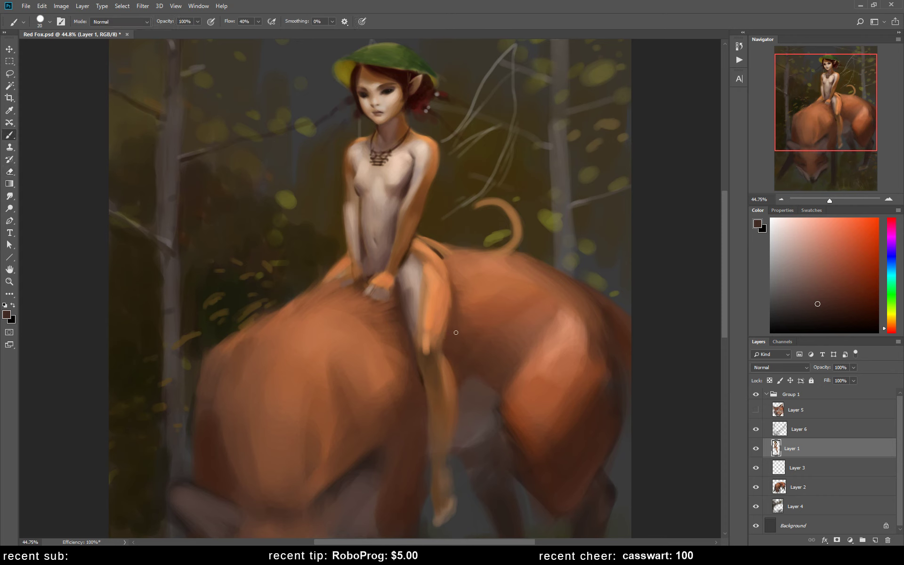
Step: With a much larger brush, paint darker brown strokes on the fairy's leg and its right edge
{"action": "left_click", "coordinate": [442, 336], "text": "alt"}
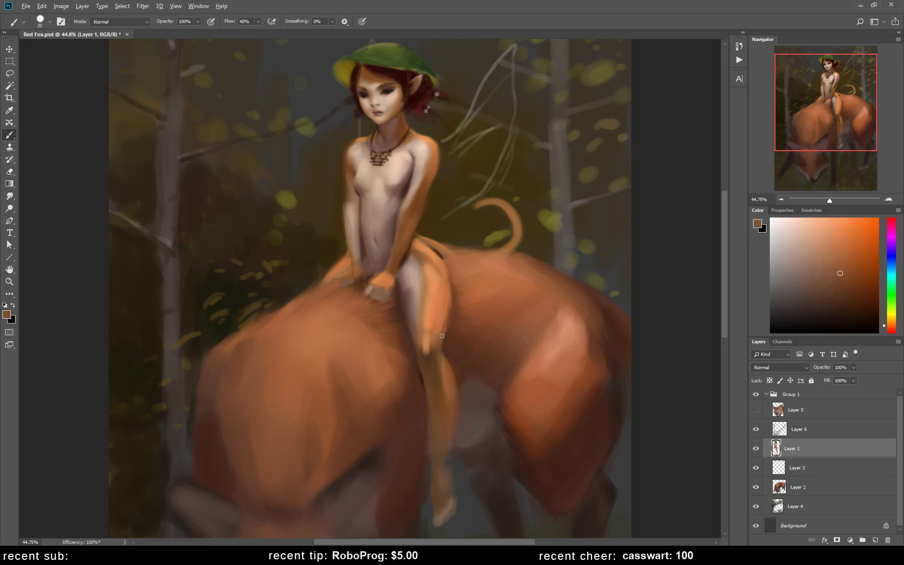
{"action": "key", "text": "e"}
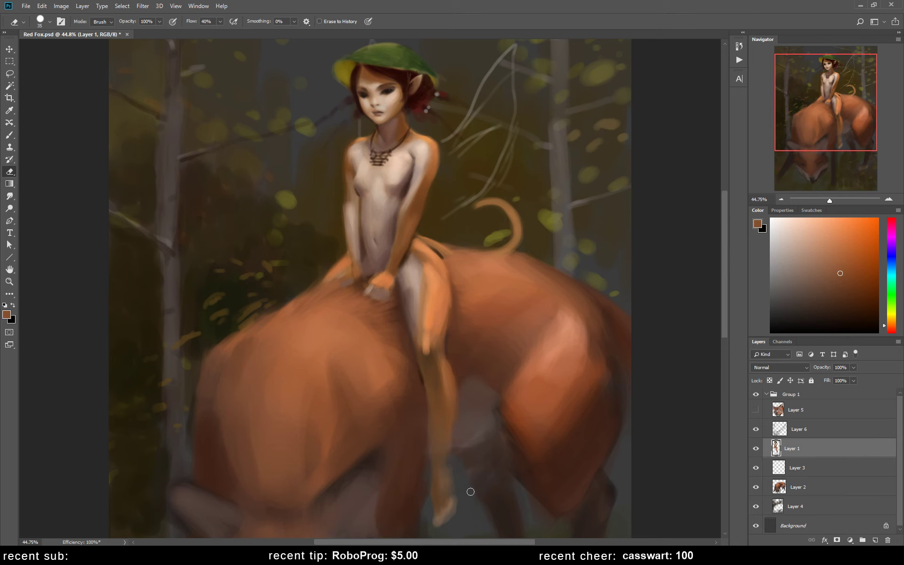
{"action": "key", "text": "b"}
{"action": "left_click", "coordinate": [430, 340], "text": "alt"}
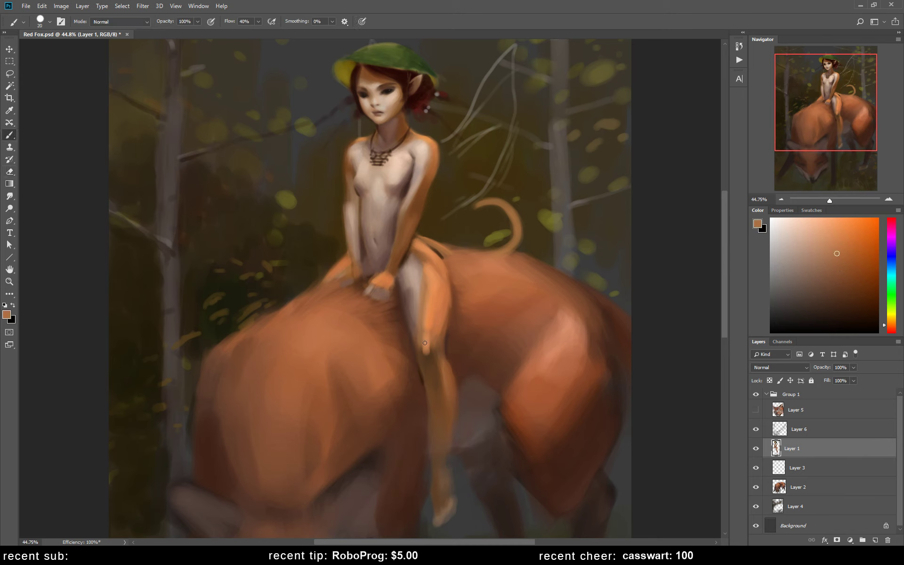
{"action": "left_click", "coordinate": [852, 269]}
{"action": "key", "text": "bracketright"}
{"action": "key", "text": "bracketright"}
{"action": "key", "text": "bracketright"}
{"action": "left_click_drag", "start_coordinate": [432, 348], "coordinate": [427, 314]}
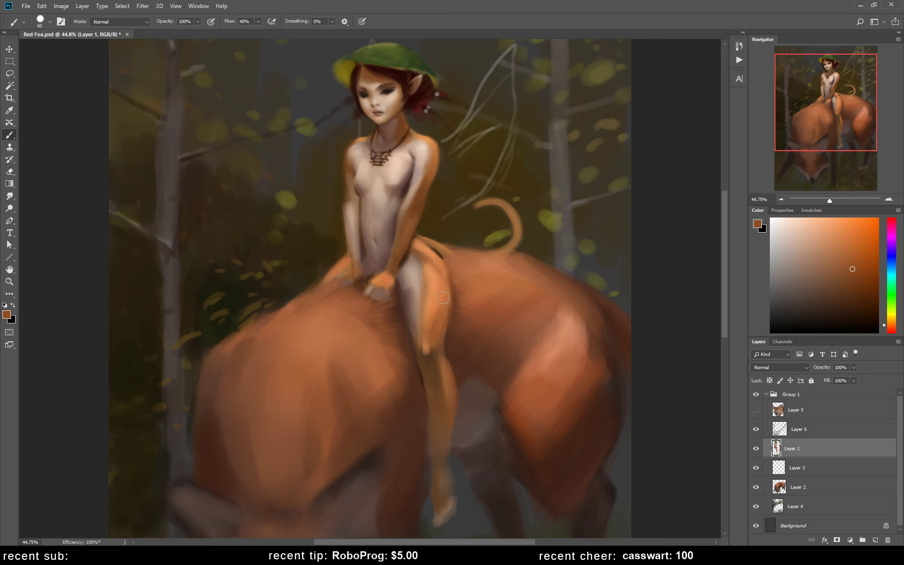
{"action": "left_click_drag", "start_coordinate": [451, 406], "coordinate": [451, 418]}
Step: Paint a saturated dark brown stroke down the leg and lighter orange on the upper leg
{"action": "left_click", "coordinate": [429, 359], "text": "alt"}
{"action": "left_click", "coordinate": [859, 296]}
{"action": "left_click_drag", "start_coordinate": [428, 359], "coordinate": [452, 438]}
{"action": "left_click", "coordinate": [429, 341], "text": "alt"}
{"action": "left_click", "coordinate": [428, 349], "text": "alt"}
{"action": "left_click_drag", "start_coordinate": [429, 350], "coordinate": [442, 333]}
Step: Mirror the canvas and sample brown and light orange tones from the fairy's leg
{"action": "key", "text": "h"}
{"action": "left_click", "coordinate": [293, 387], "text": "alt"}
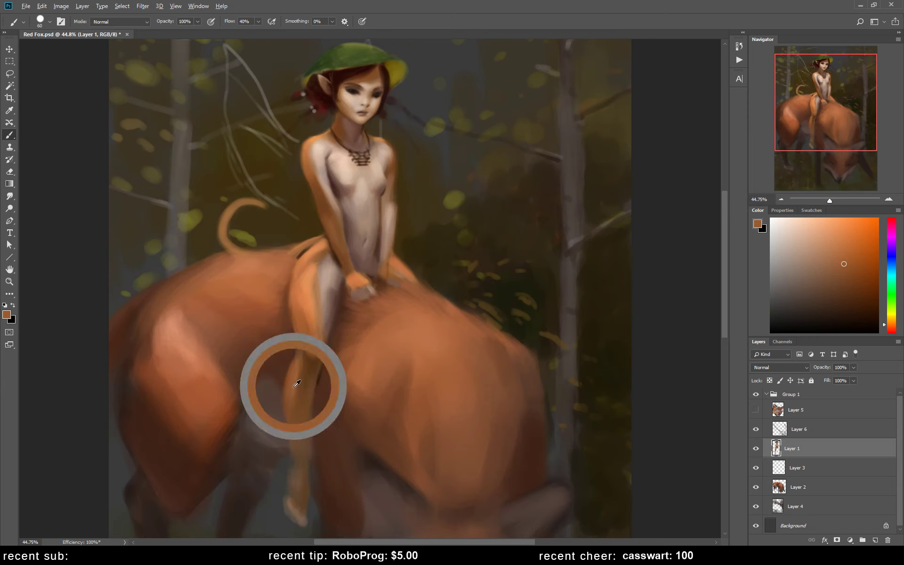
{"action": "left_click", "coordinate": [300, 402], "text": "alt"}
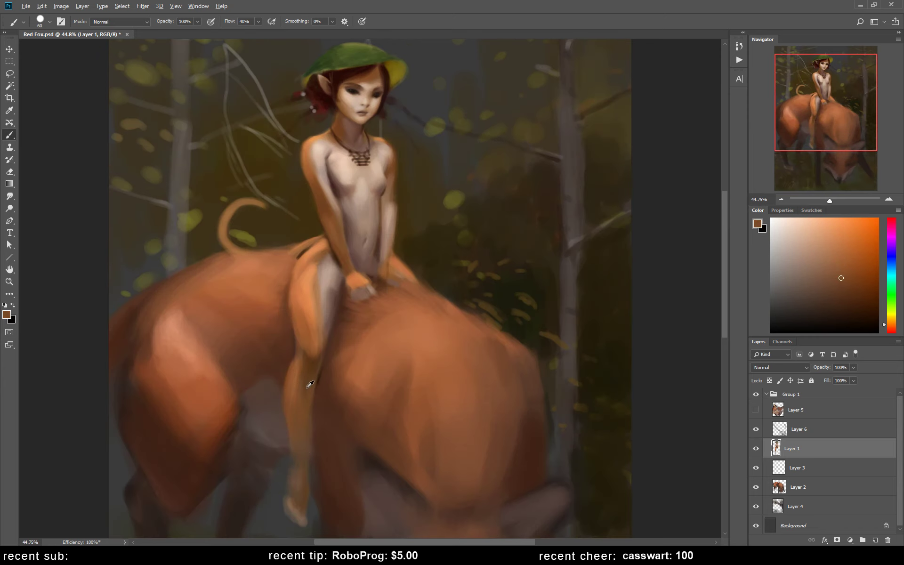
{"action": "left_click", "coordinate": [303, 401], "text": "alt"}
{"action": "left_click", "coordinate": [853, 297]}
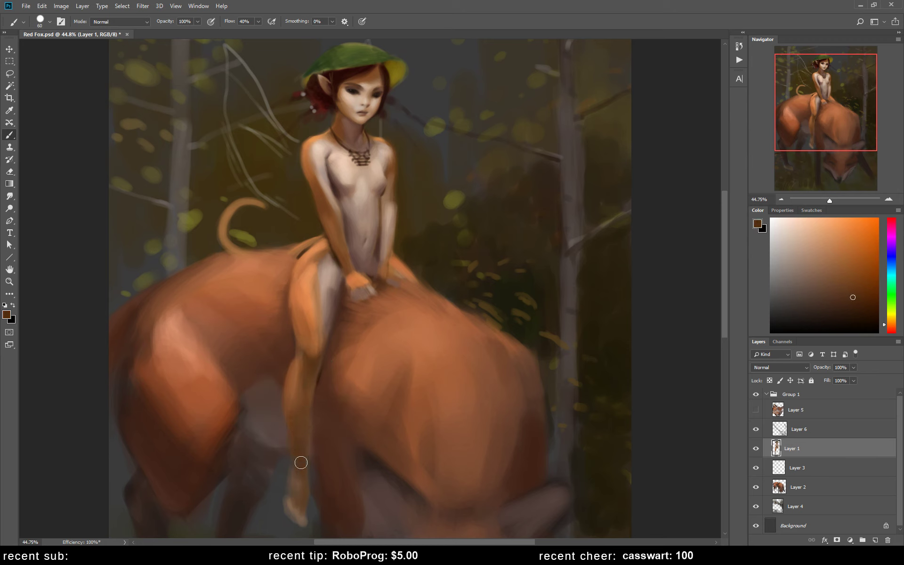
{"action": "left_click", "coordinate": [295, 412], "text": "alt"}
{"action": "left_click", "coordinate": [307, 307], "text": "alt"}
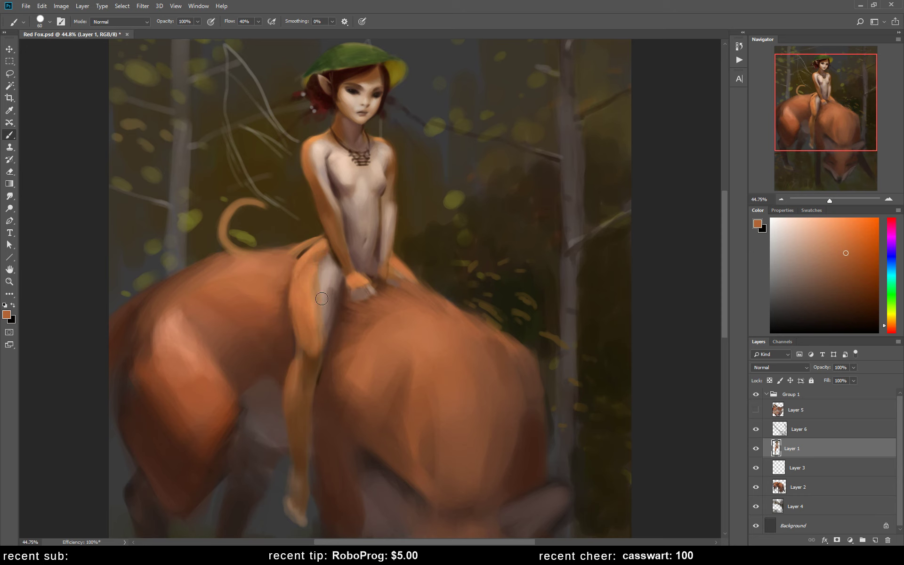
Step: Sample tan and pinkish-brown hip tones, shift to a darker redder brown, and shrink the brush
{"action": "left_click", "coordinate": [324, 270], "text": "alt"}
{"action": "left_click", "coordinate": [329, 293], "text": "alt"}
{"action": "left_click", "coordinate": [335, 290], "text": "alt"}
{"action": "left_click", "coordinate": [808, 282]}
{"action": "left_click", "coordinate": [884, 329]}
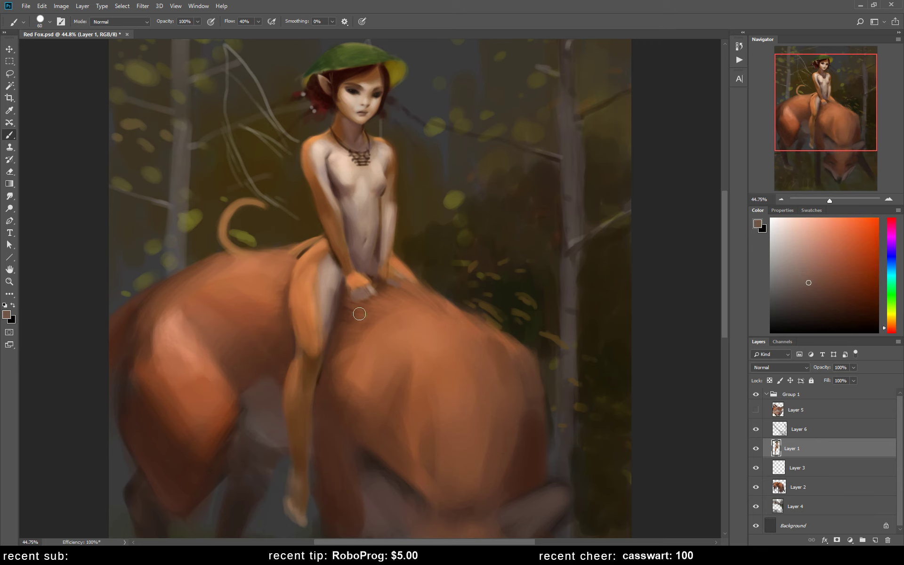
{"action": "key", "text": "bracketleft"}
{"action": "key", "text": "bracketleft"}
Step: Pick lighter tans and reddish or orange browns from around the fairy's hip
{"action": "left_click", "coordinate": [331, 279], "text": "alt"}
{"action": "left_click", "coordinate": [326, 320], "text": "alt"}
{"action": "left_click", "coordinate": [348, 271], "text": "alt"}
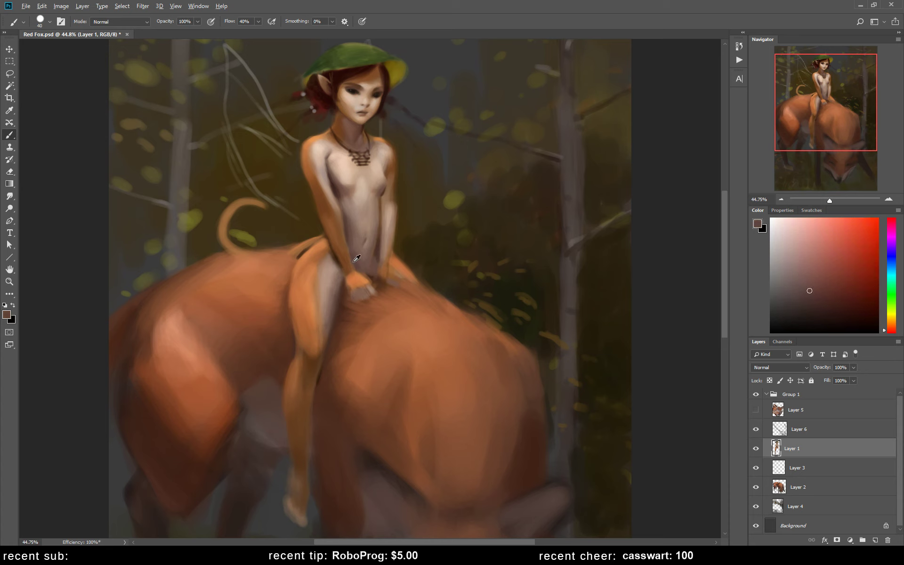
{"action": "left_click", "coordinate": [334, 276], "text": "alt"}
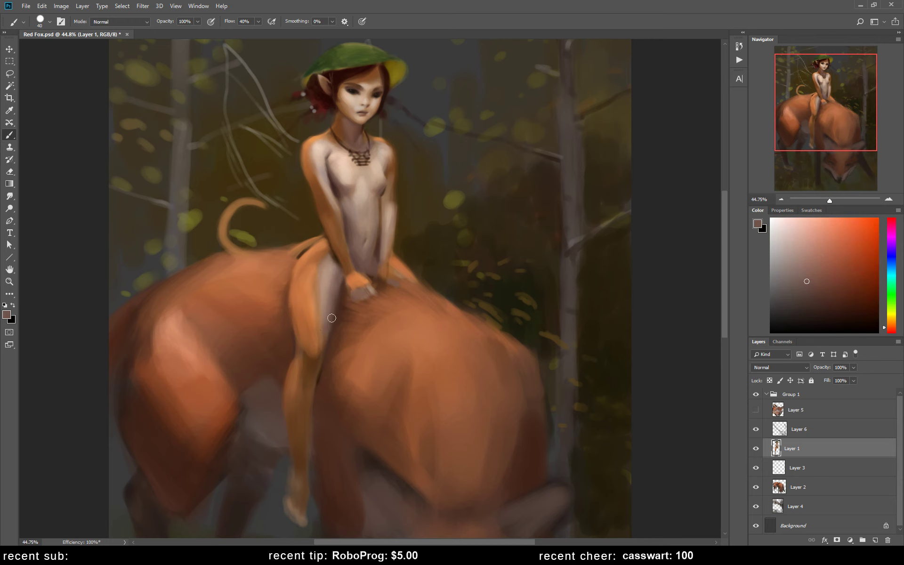
{"action": "left_click", "coordinate": [331, 286], "text": "alt"}
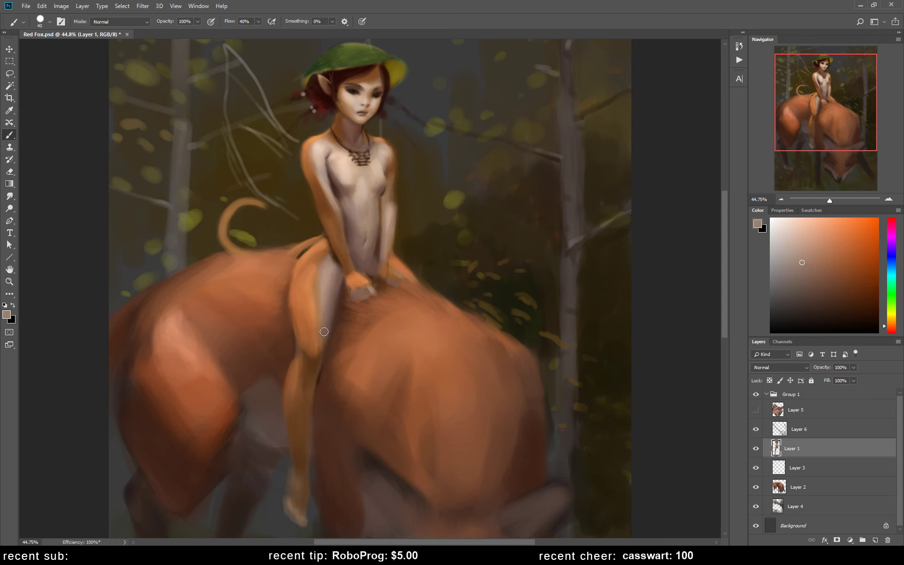
Step: Sample darker and lighter browns along the leg for its shading
{"action": "left_click", "coordinate": [322, 344], "text": "alt"}
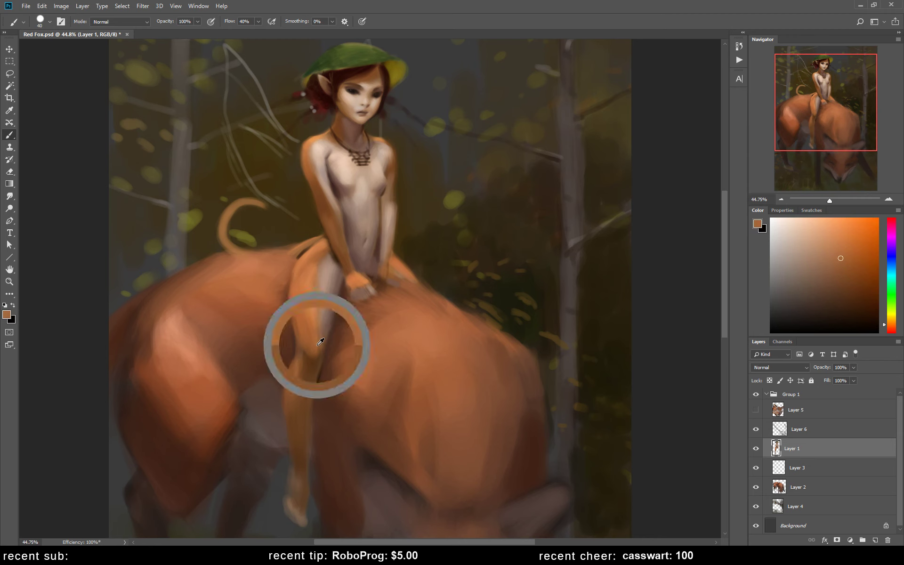
{"action": "left_click", "coordinate": [322, 344], "text": "alt"}
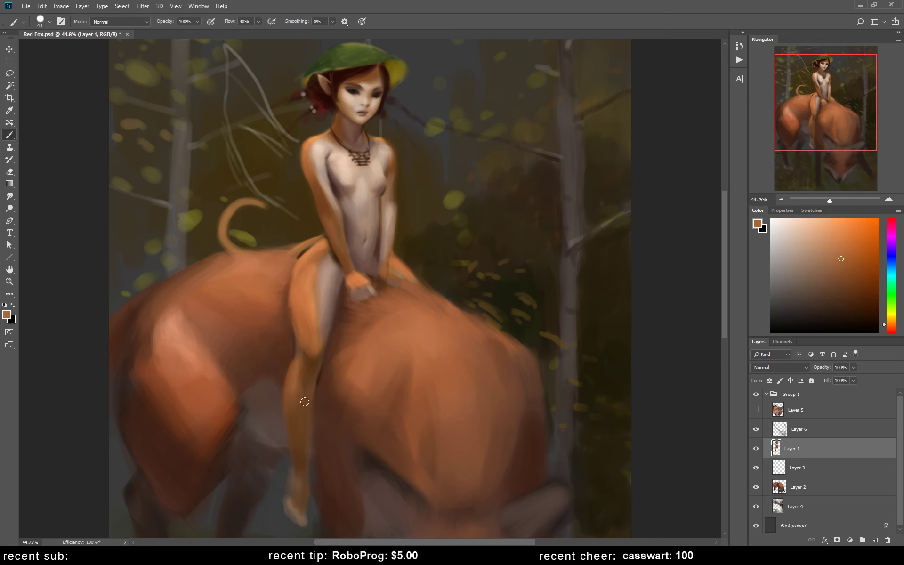
{"action": "left_click", "coordinate": [317, 358], "text": "alt"}
{"action": "left_click", "coordinate": [311, 384], "text": "alt"}
{"action": "left_click", "coordinate": [309, 369], "text": "alt"}
{"action": "left_click", "coordinate": [333, 220], "text": "alt"}
Step: Use a smaller brush with chest, arm and torso skin tones, ending on a muted brown
{"action": "left_click", "coordinate": [348, 173], "text": "alt"}
{"action": "key", "text": "bracketleft"}
{"action": "left_click", "coordinate": [324, 174], "text": "alt"}
{"action": "left_click", "coordinate": [319, 155], "text": "alt"}
{"action": "left_click", "coordinate": [322, 182], "text": "alt"}
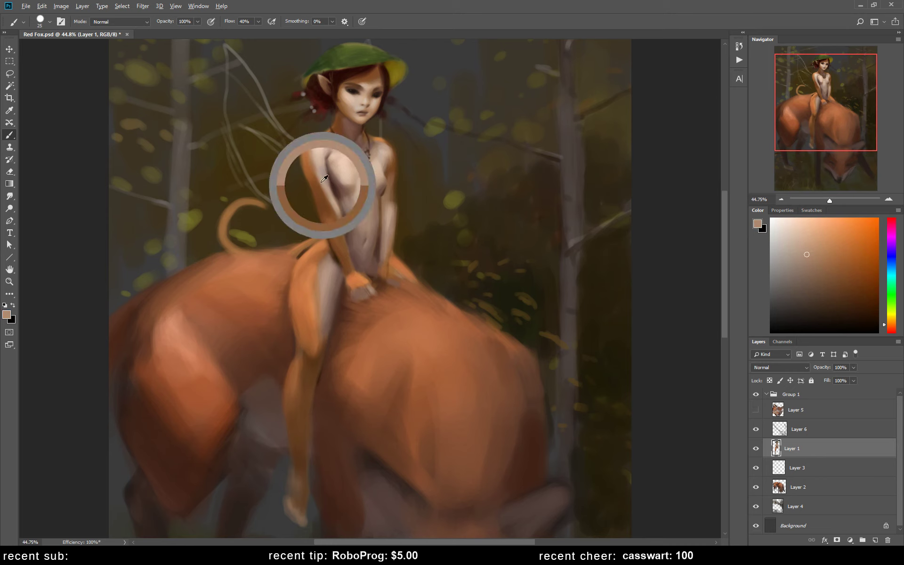
Step: Flip the canvas and blend faint light-orange shading onto the fairy's hip
{"action": "key", "text": "h"}
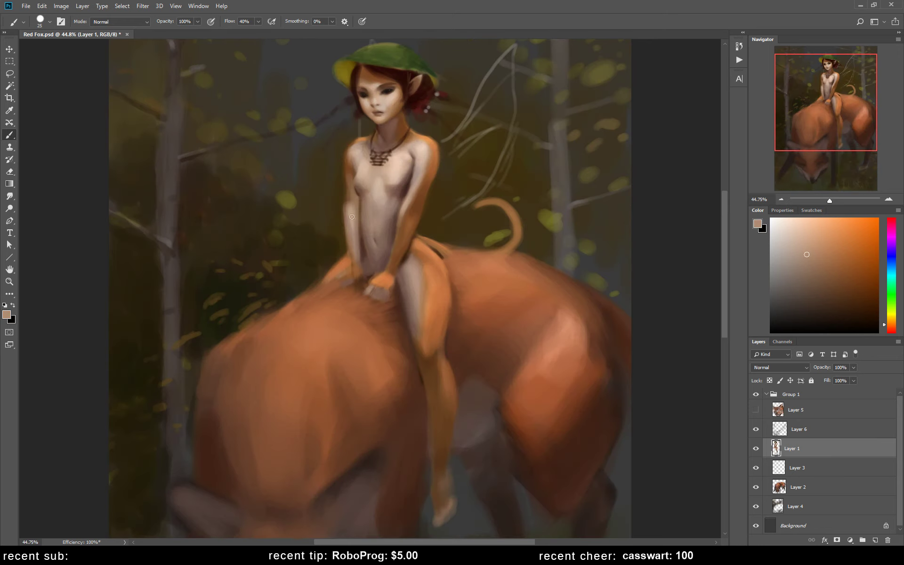
{"action": "left_click", "coordinate": [418, 204], "text": "alt"}
{"action": "left_click", "coordinate": [425, 186], "text": "alt"}
{"action": "left_click", "coordinate": [427, 138], "text": "alt"}
{"action": "left_click_drag", "start_coordinate": [347, 259], "coordinate": [320, 288]}
Step: Sample alternating dark browns and pale beiges from the figure's hip area
{"action": "left_click", "coordinate": [404, 262], "text": "alt"}
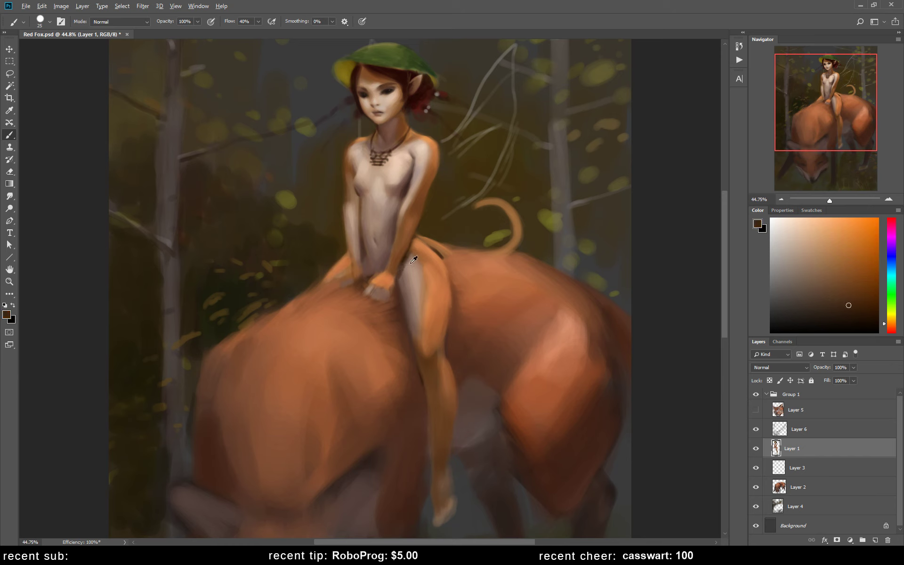
{"action": "left_click", "coordinate": [407, 265], "text": "alt"}
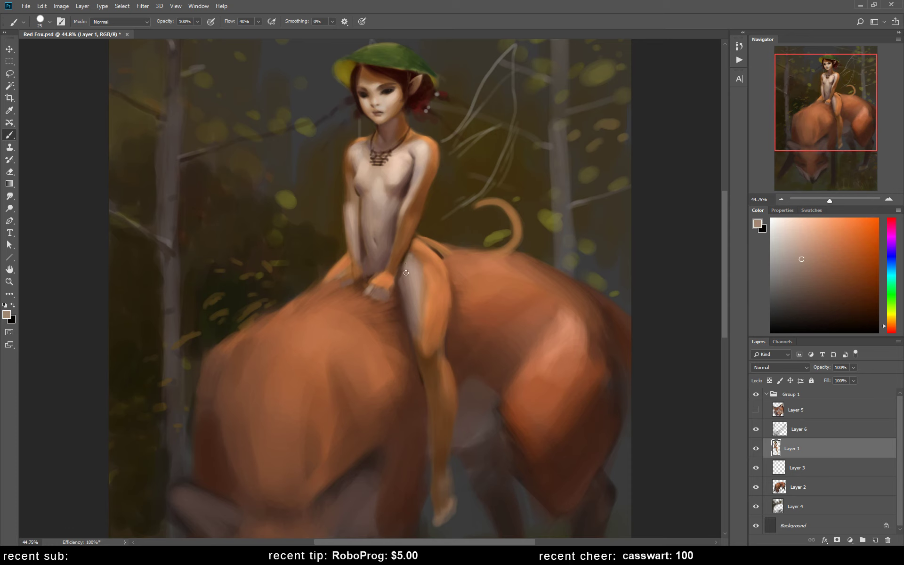
{"action": "left_click", "coordinate": [404, 273], "text": "alt"}
{"action": "left_click", "coordinate": [406, 272], "text": "alt"}
{"action": "left_click", "coordinate": [399, 267], "text": "alt"}
{"action": "left_click", "coordinate": [396, 271], "text": "alt"}
Step: Pick lighter skin tones, a darker brown, and a pale chest tone
{"action": "left_click", "coordinate": [394, 272], "text": "alt"}
{"action": "left_click", "coordinate": [386, 276], "text": "alt"}
{"action": "left_click", "coordinate": [390, 274], "text": "alt"}
{"action": "left_click", "coordinate": [407, 214], "text": "alt"}
{"action": "left_click", "coordinate": [402, 209], "text": "alt"}
{"action": "left_click", "coordinate": [404, 173], "text": "alt"}
Step: Mirror the painting back and sample browns and skin tones from the figure
{"action": "key", "text": "ctrl+shift+h"}
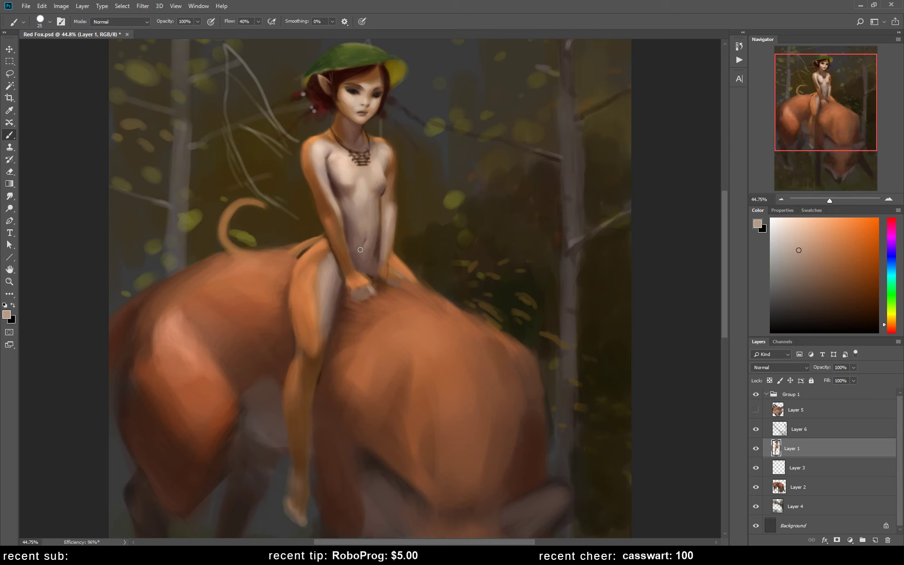
{"action": "left_click", "coordinate": [335, 180], "text": "alt"}
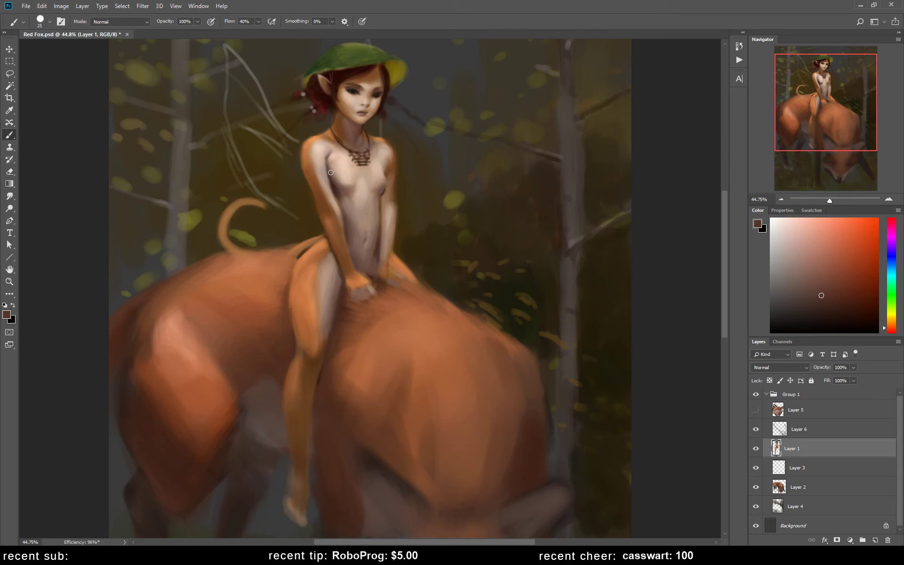
{"action": "left_click", "coordinate": [332, 169], "text": "alt"}
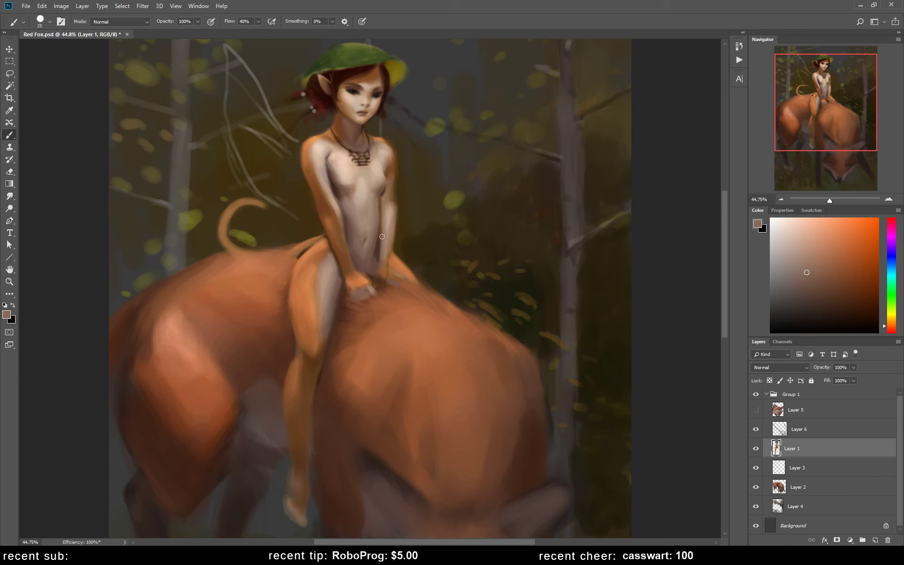
{"action": "left_click", "coordinate": [348, 185], "text": "alt"}
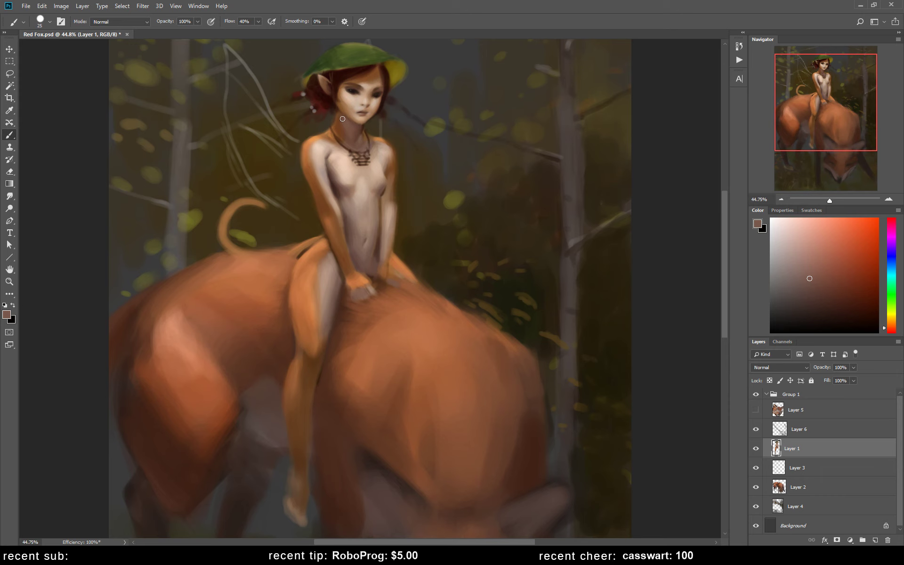
{"action": "left_click", "coordinate": [343, 119], "text": "alt"}
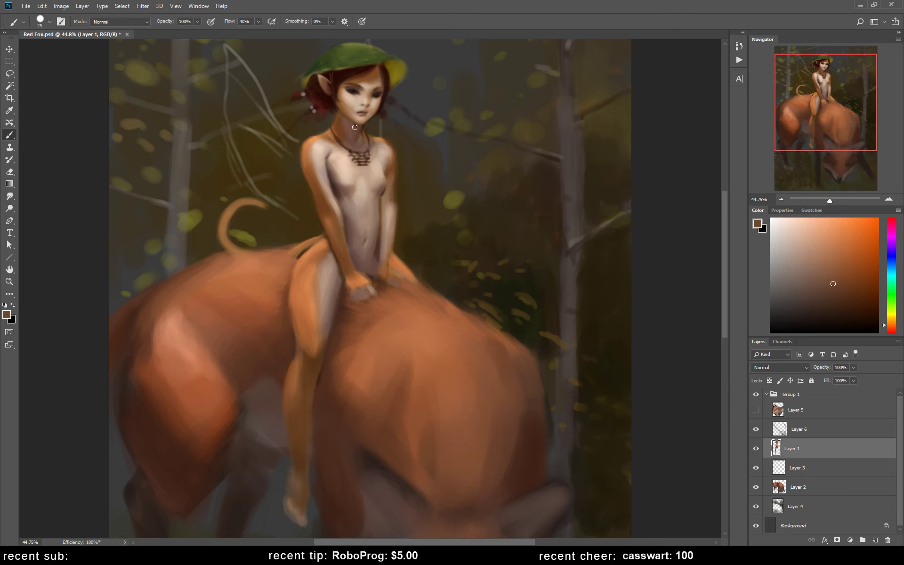
{"action": "left_click", "coordinate": [362, 124], "text": "alt"}
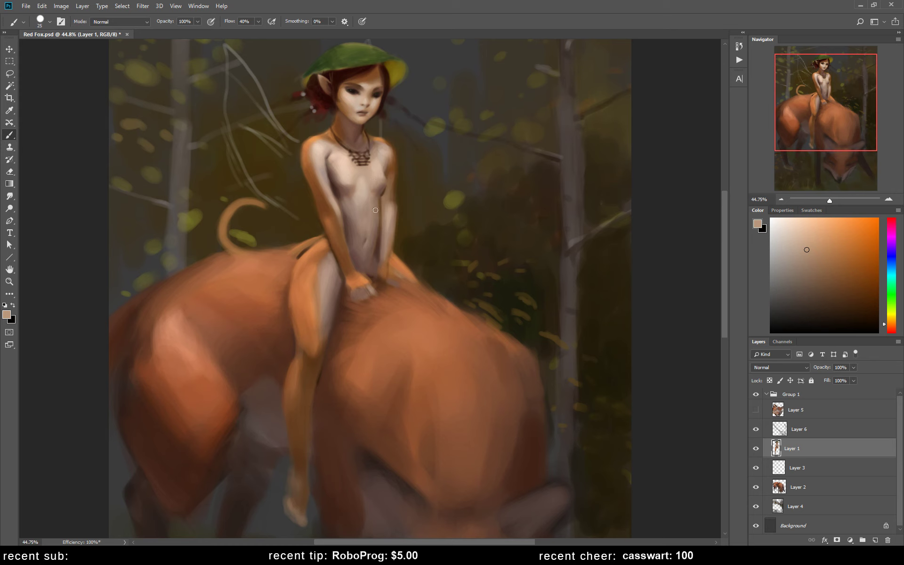
{"action": "left_click", "coordinate": [328, 226], "text": "alt"}
{"action": "left_click", "coordinate": [337, 248], "text": "alt"}
{"action": "left_click", "coordinate": [332, 241], "text": "alt"}
Step: Zoom out to view the whole painting, then return to the Brush
{"action": "key", "text": "z"}
{"action": "left_click_drag", "start_coordinate": [407, 223], "coordinate": [387, 223]}
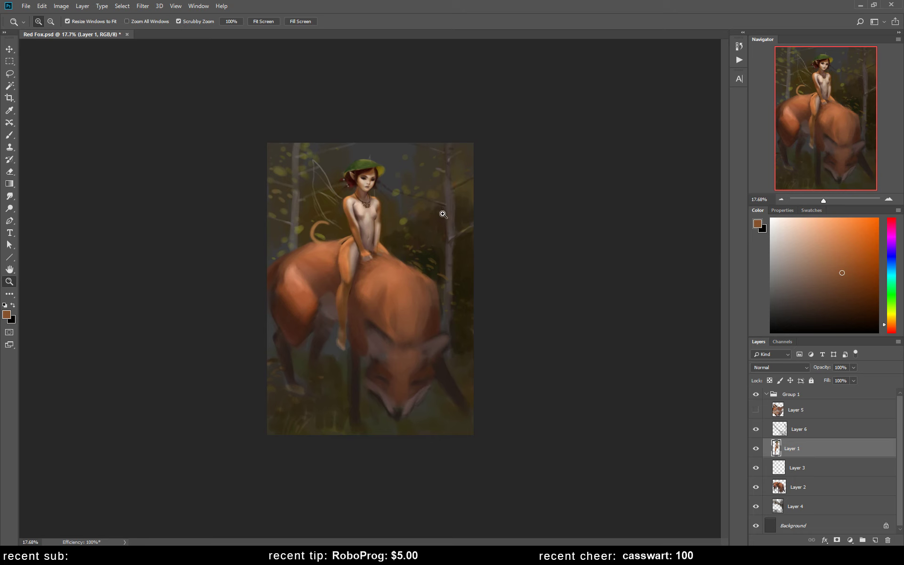
{"action": "left_click", "coordinate": [540, 173]}
{"action": "key", "text": "b"}
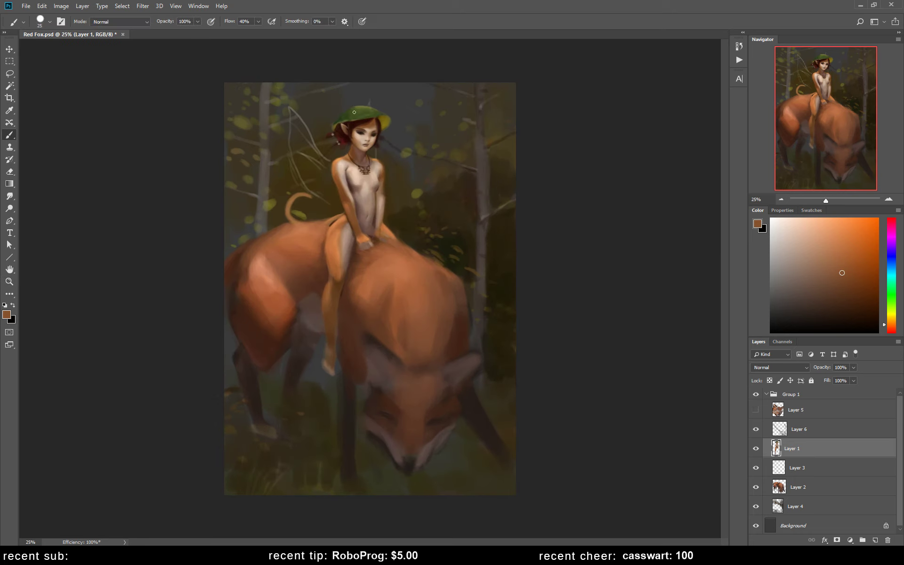
Step: Paint the leaf hat with dark greens, yellow-greens and olive yellow sampled from it
{"action": "left_click", "coordinate": [340, 119], "text": "alt"}
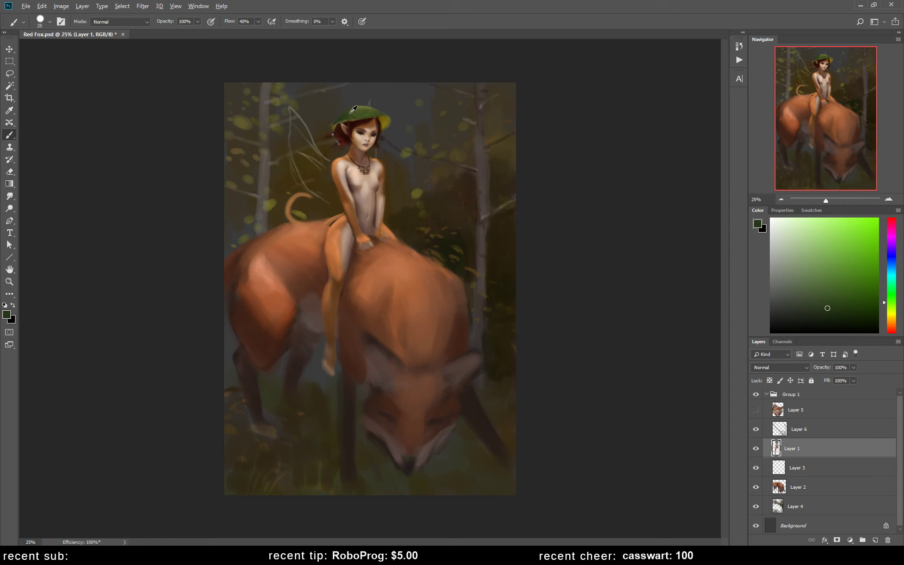
{"action": "left_click", "coordinate": [345, 115], "text": "alt"}
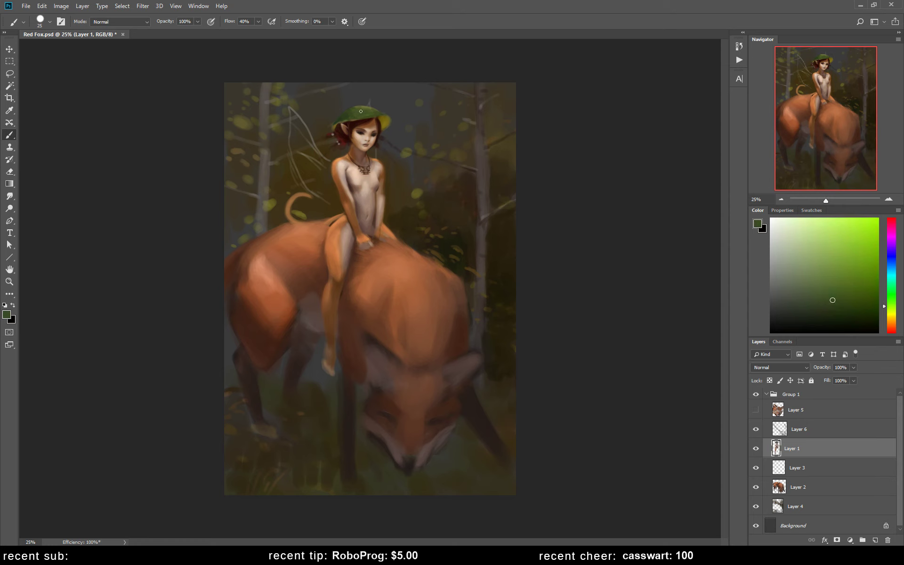
{"action": "left_click", "coordinate": [350, 111], "text": "alt"}
{"action": "left_click", "coordinate": [390, 120], "text": "alt"}
{"action": "left_click", "coordinate": [391, 120], "text": "alt"}
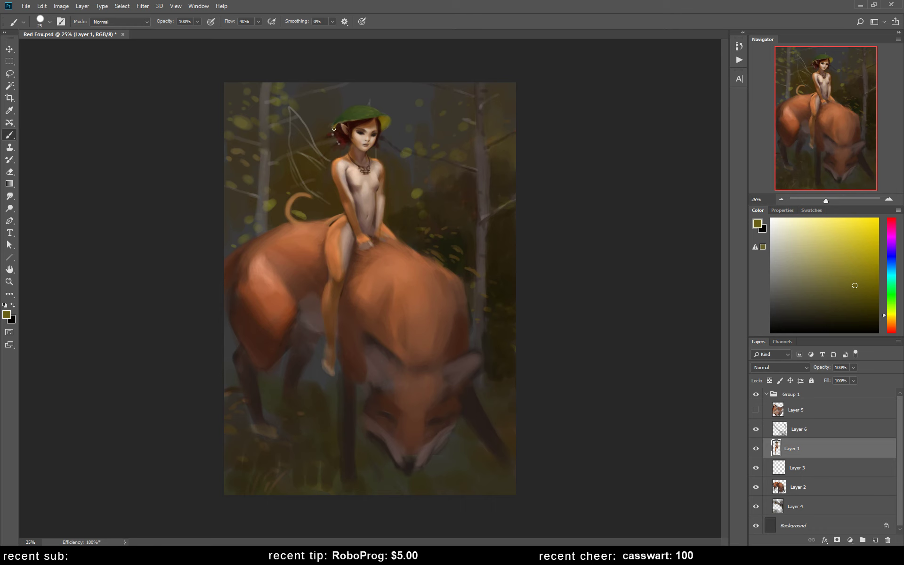
{"action": "left_click", "coordinate": [340, 124], "text": "alt"}
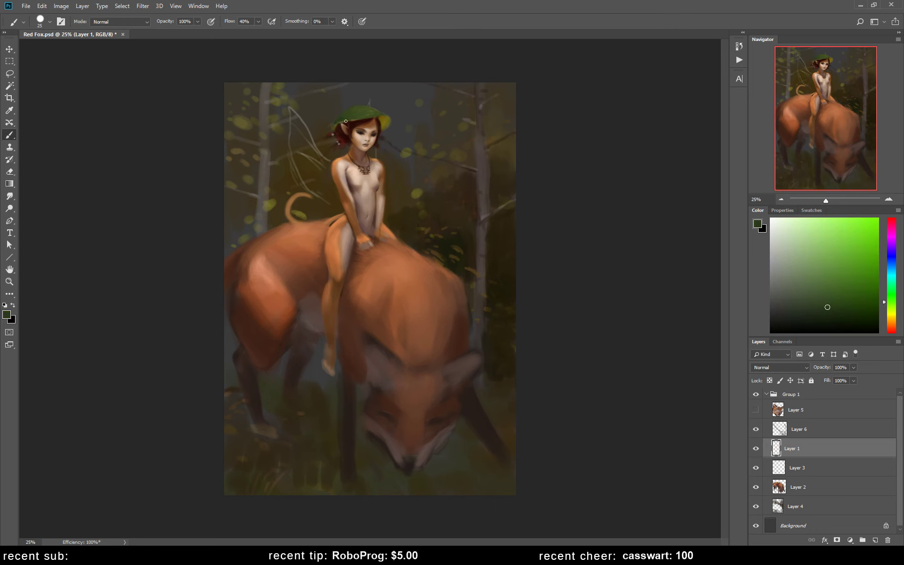
{"action": "left_click", "coordinate": [337, 122], "text": "alt"}
Step: Brush a dark olive-brown stroke under the leaf hat, enlarge the brush, and select Layer 6
{"action": "key", "text": "h"}
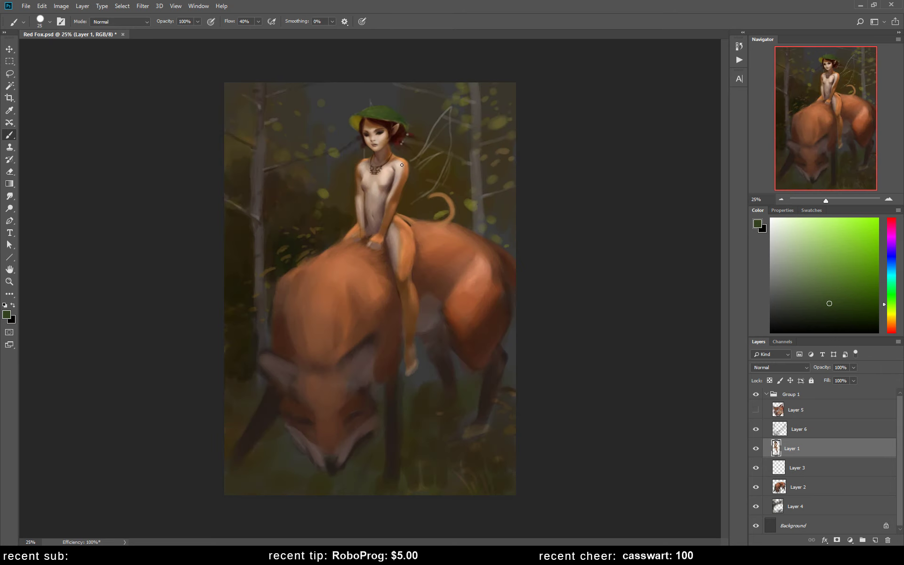
{"action": "left_click", "coordinate": [399, 118], "text": "alt"}
{"action": "left_click", "coordinate": [372, 121], "text": "alt"}
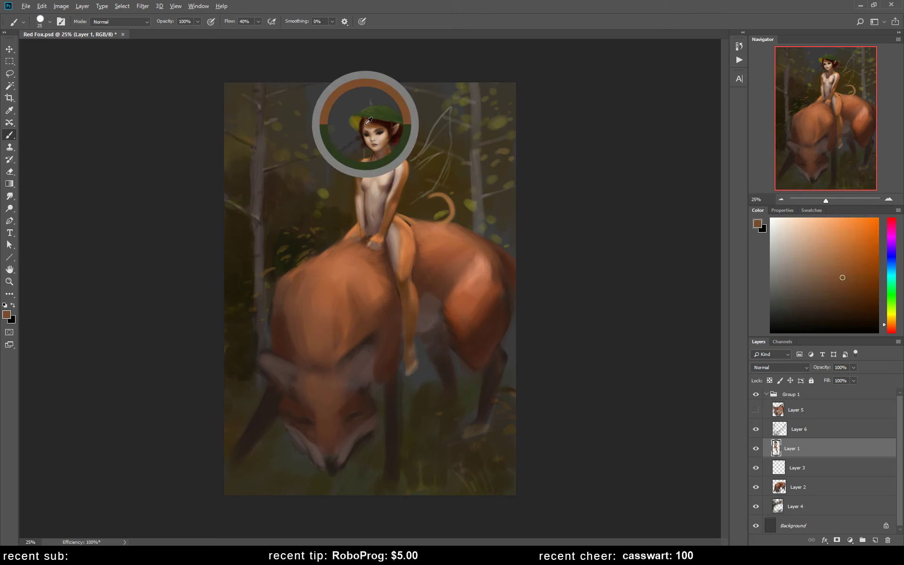
{"action": "left_click", "coordinate": [888, 307]}
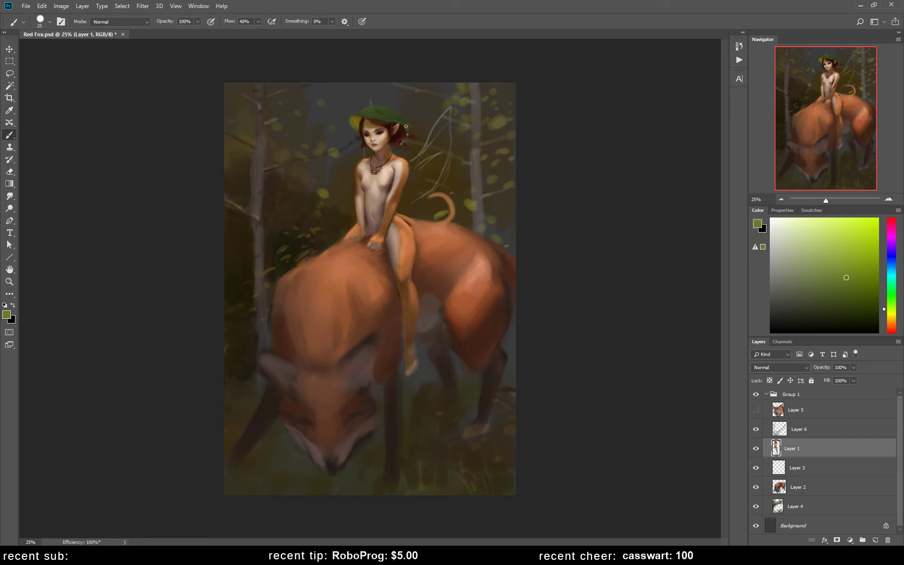
{"action": "left_click_drag", "start_coordinate": [370, 122], "coordinate": [390, 120]}
{"action": "key", "text": "bracketright"}
{"action": "key", "text": "bracketright"}
{"action": "key", "text": "bracketright"}
{"action": "key", "text": "bracketright"}
{"action": "key", "text": "bracketright"}
{"action": "left_click", "coordinate": [817, 429]}
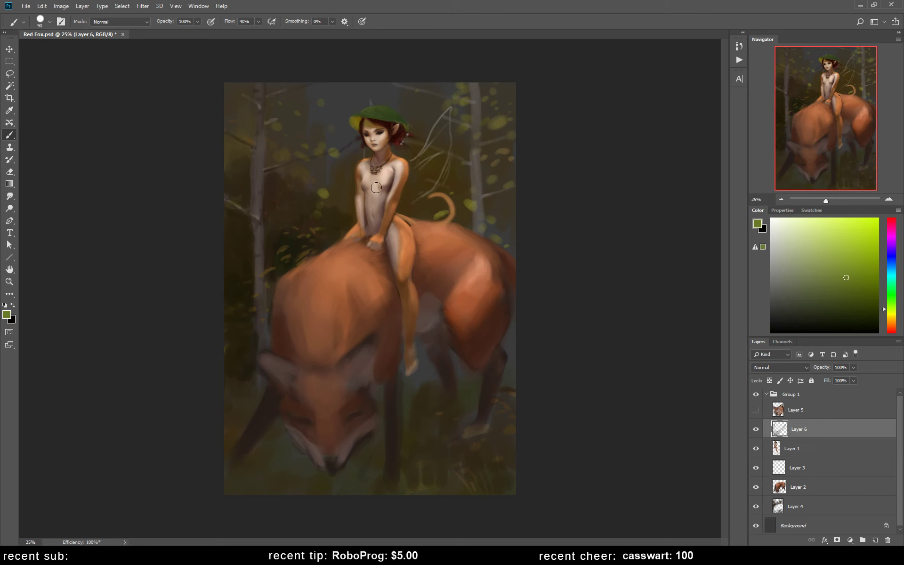
Step: Paint a thin dark red-brown band across the upper arm with a fine brush
{"action": "left_click", "coordinate": [385, 121], "text": "alt"}
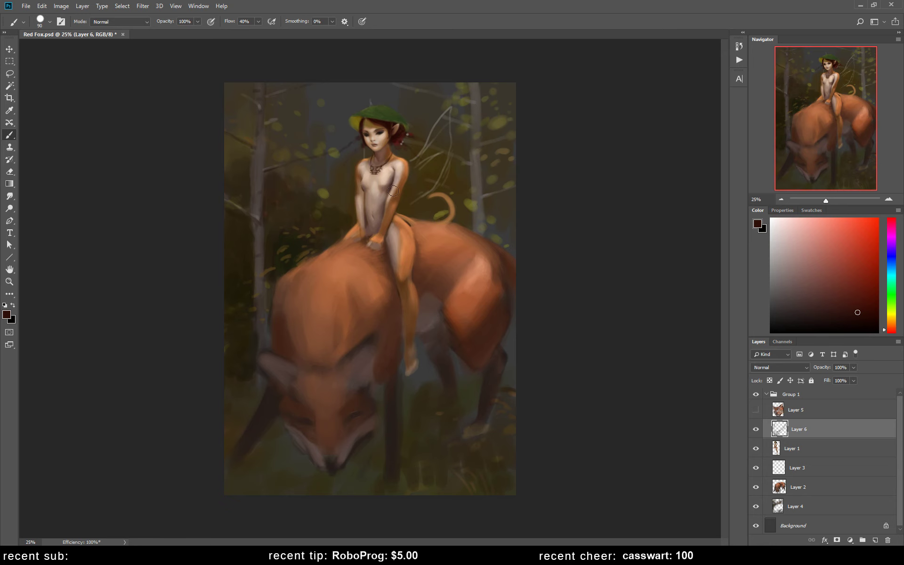
{"action": "key", "text": "bracketleft"}
{"action": "key", "text": "bracketleft"}
{"action": "key", "text": "bracketleft"}
{"action": "left_click_drag", "start_coordinate": [409, 171], "coordinate": [413, 238]}
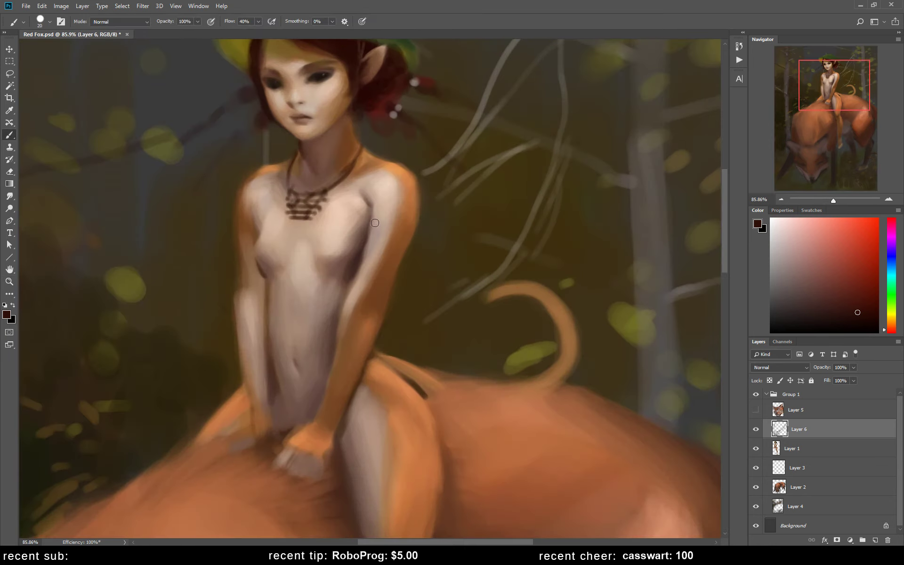
{"action": "key", "text": "bracketleft"}
{"action": "key", "text": "bracketleft"}
{"action": "key", "text": "bracketleft"}
{"action": "left_click_drag", "start_coordinate": [373, 227], "coordinate": [390, 233]}
{"action": "left_click_drag", "start_coordinate": [403, 237], "coordinate": [411, 239]}
Step: Sample skin and armband tones and erase stray bits with a small eraser
{"action": "left_click", "coordinate": [387, 229], "text": "alt"}
{"action": "left_click", "coordinate": [394, 233], "text": "alt"}
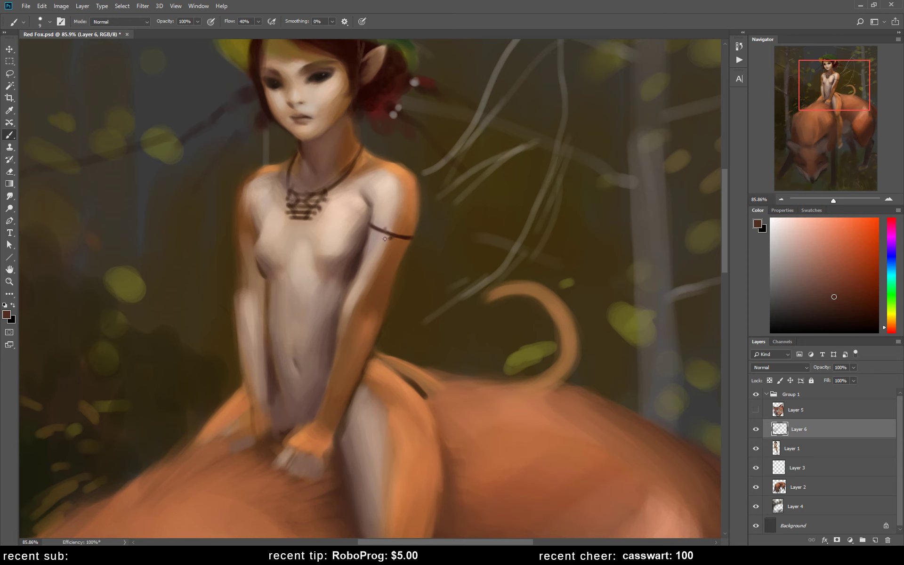
{"action": "left_click", "coordinate": [386, 233], "text": "alt"}
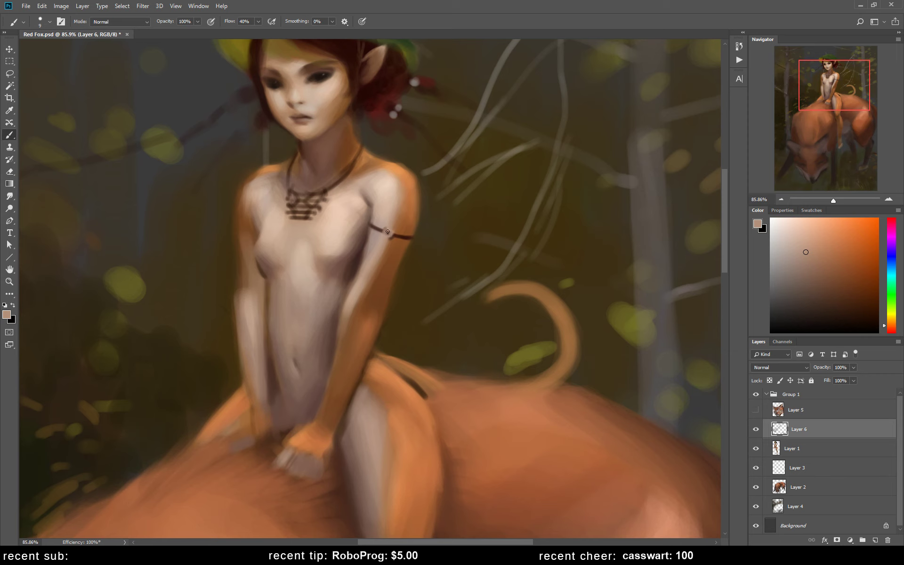
{"action": "left_click", "coordinate": [381, 230], "text": "alt"}
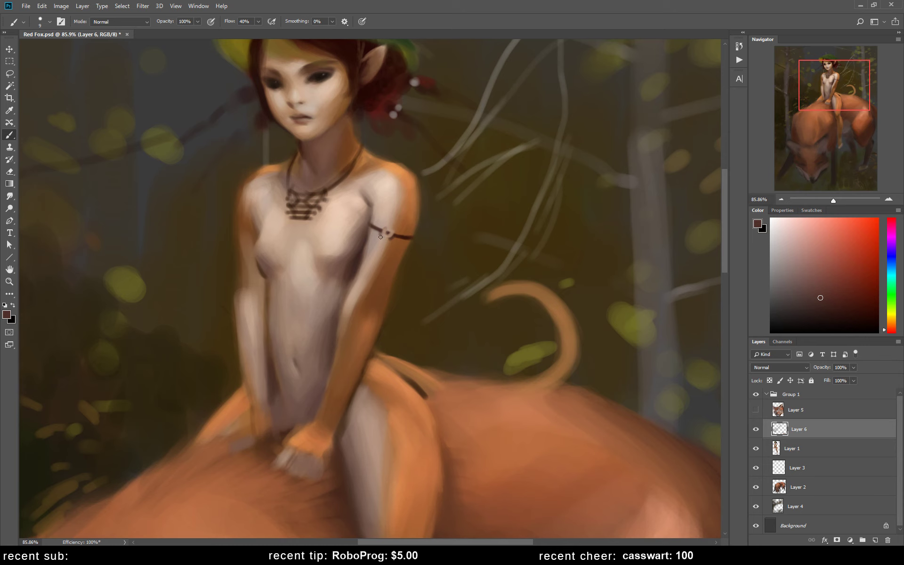
{"action": "key", "text": "e"}
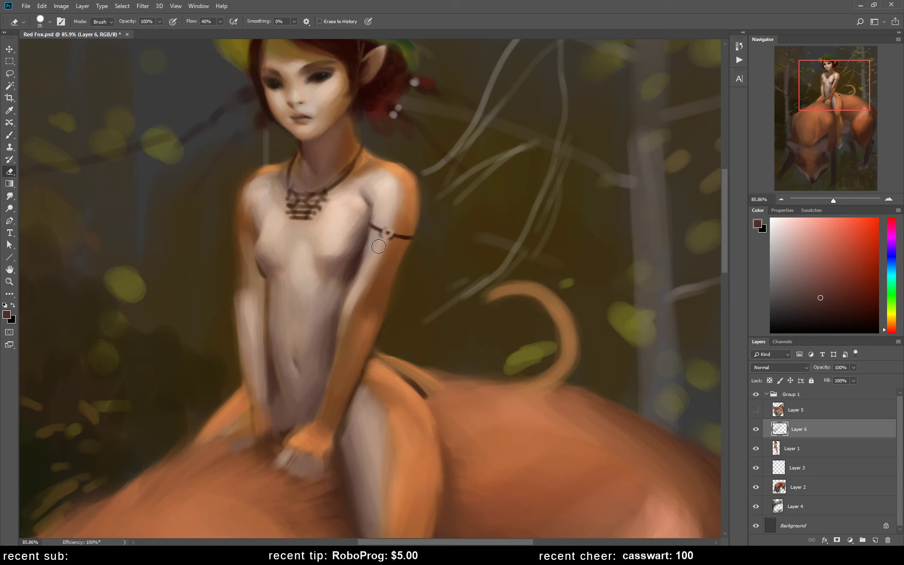
{"action": "key", "text": "bracketleft"}
{"action": "key", "text": "bracketleft"}
{"action": "key", "text": "bracketleft"}
{"action": "key", "text": "b"}
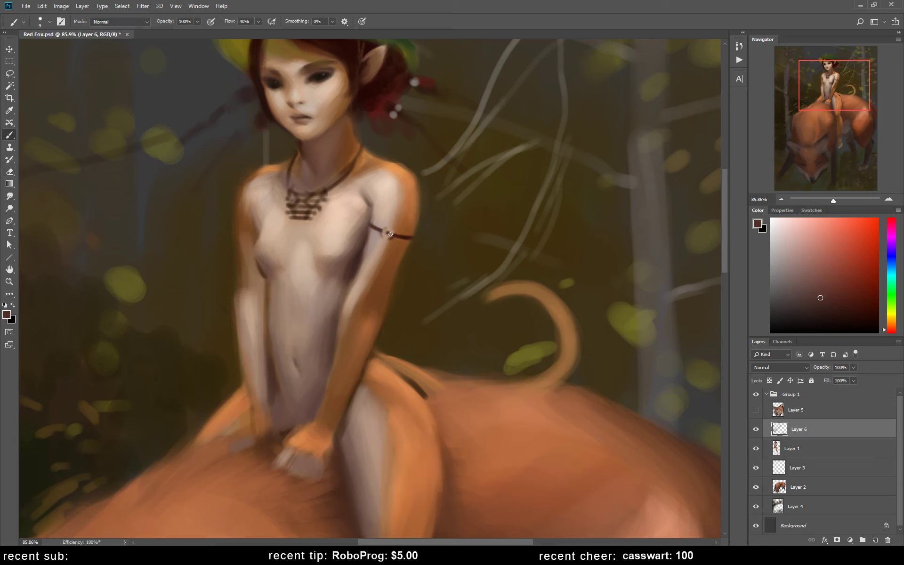
Step: Paint a small light bead on the armband, lighten to pale peach, and mirror the canvas
{"action": "left_click", "coordinate": [388, 224], "text": "alt"}
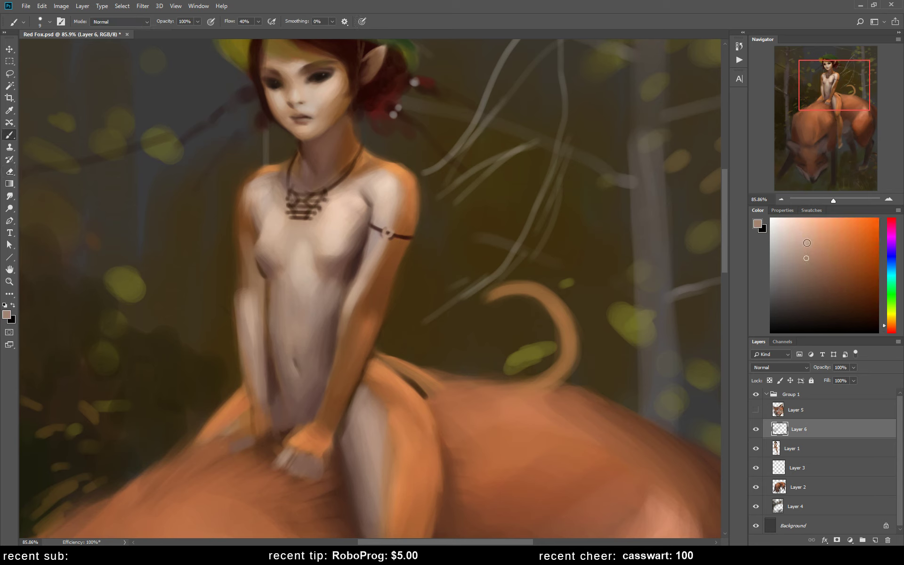
{"action": "left_click", "coordinate": [806, 243]}
{"action": "left_click_drag", "start_coordinate": [385, 230], "coordinate": [384, 234]}
{"action": "left_click_drag", "start_coordinate": [801, 227], "coordinate": [793, 219]}
{"action": "key", "text": "ctrl+shift+h"}
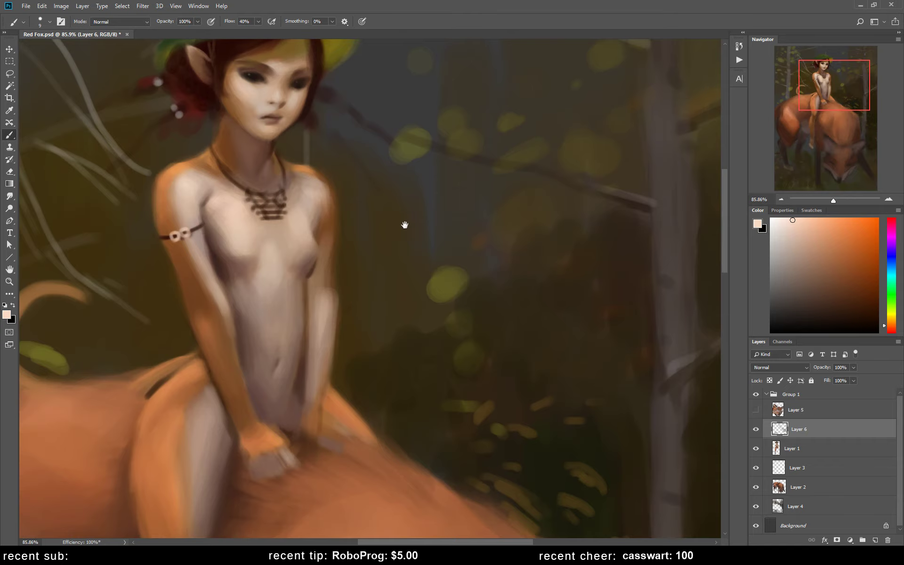
Step: Dab light peach highlights on the armband beads, then erase briefly
{"action": "left_click_drag", "start_coordinate": [156, 241], "coordinate": [245, 297]}
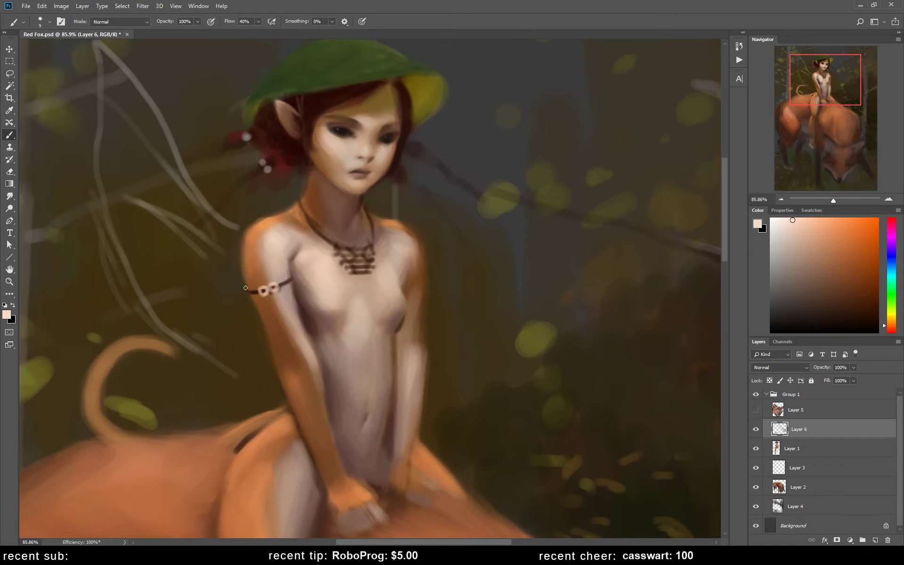
{"action": "left_click", "coordinate": [246, 288]}
{"action": "left_click_drag", "start_coordinate": [249, 297], "coordinate": [248, 291]}
{"action": "left_click", "coordinate": [248, 291]}
{"action": "key", "text": "e"}
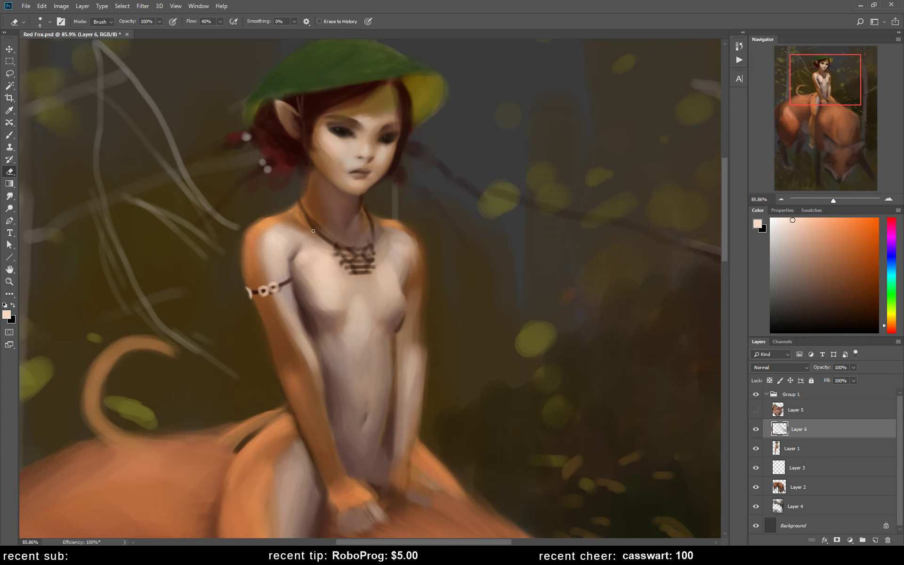
Step: Refine the armband's outline with dark brown sampled from the canvas
{"action": "key", "text": "b"}
{"action": "left_click", "coordinate": [305, 312], "text": "alt"}
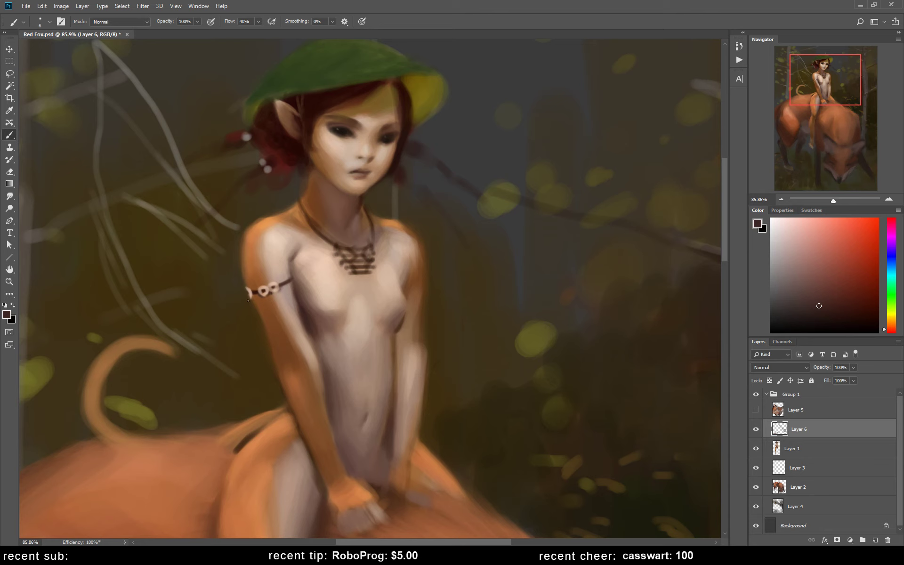
{"action": "left_click_drag", "start_coordinate": [251, 298], "coordinate": [226, 304]}
{"action": "key", "text": "z"}
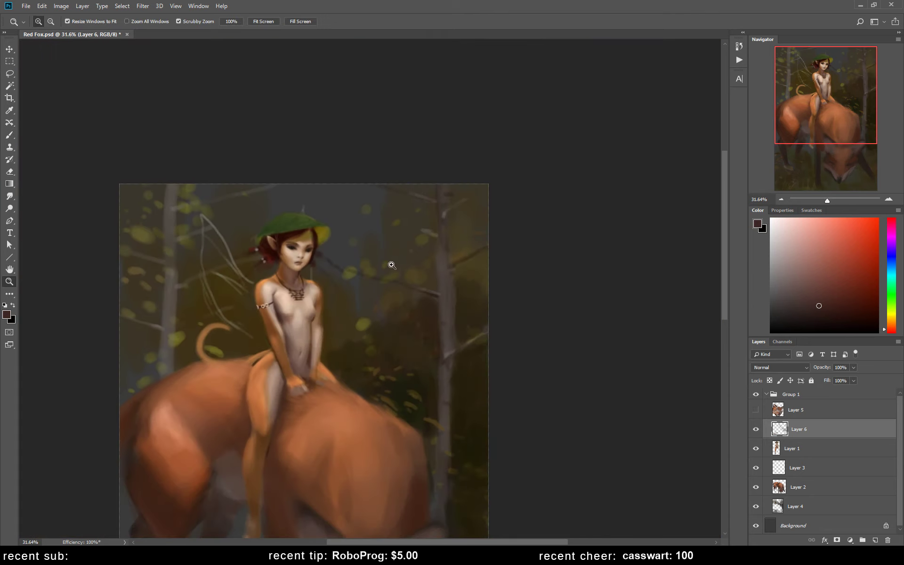
Step: Paint around the tip of the fairy's foot with a muted brown from the fox
{"action": "mouse_move", "coordinate": [376, 280]}
{"action": "left_mouse_down"}
{"action": "mouse_move", "coordinate": [367, 282]}
{"action": "mouse_move", "coordinate": [372, 263]}
{"action": "left_mouse_up"}
{"action": "key", "text": "b"}
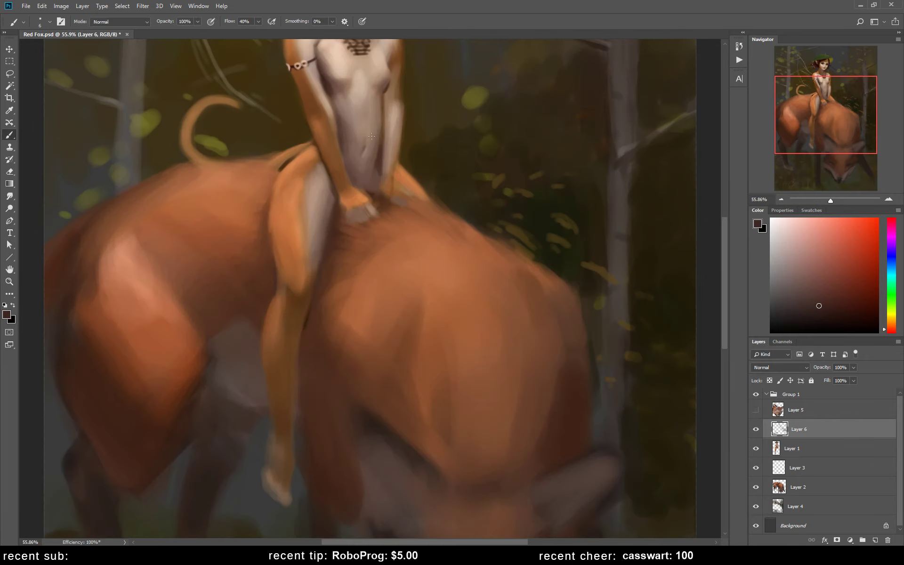
{"action": "left_click", "coordinate": [343, 245], "text": "alt"}
{"action": "scroll", "coordinate": [343, 264], "scroll_direction": "down", "scroll_amount": 5}
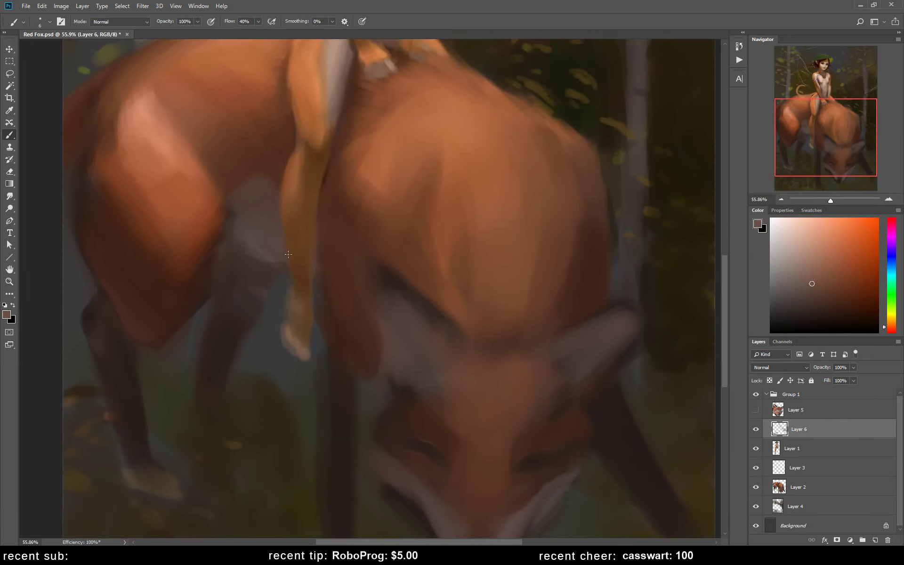
{"action": "key", "text": "bracketright"}
{"action": "key", "text": "bracketright"}
{"action": "key", "text": "bracketright"}
{"action": "key", "text": "bracketleft"}
{"action": "left_click_drag", "start_coordinate": [305, 350], "coordinate": [309, 353]}
Step: Lasso around the fairy's foot, deselect, and make Layer 1 the working layer
{"action": "key", "text": "l"}
{"action": "left_click_drag", "start_coordinate": [291, 281], "coordinate": [297, 272]}
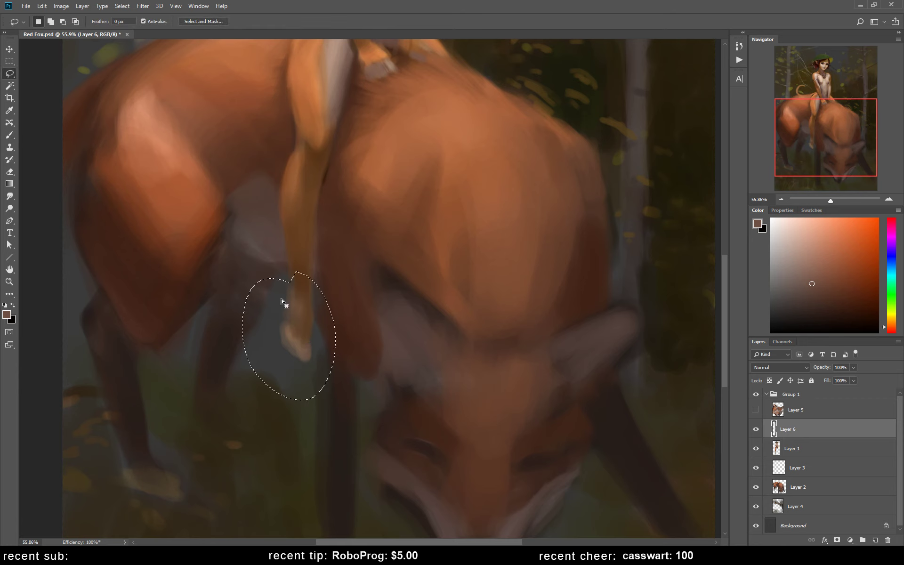
{"action": "key", "text": "ctrl+d"}
{"action": "left_click", "coordinate": [773, 445]}
{"action": "key", "text": "b"}
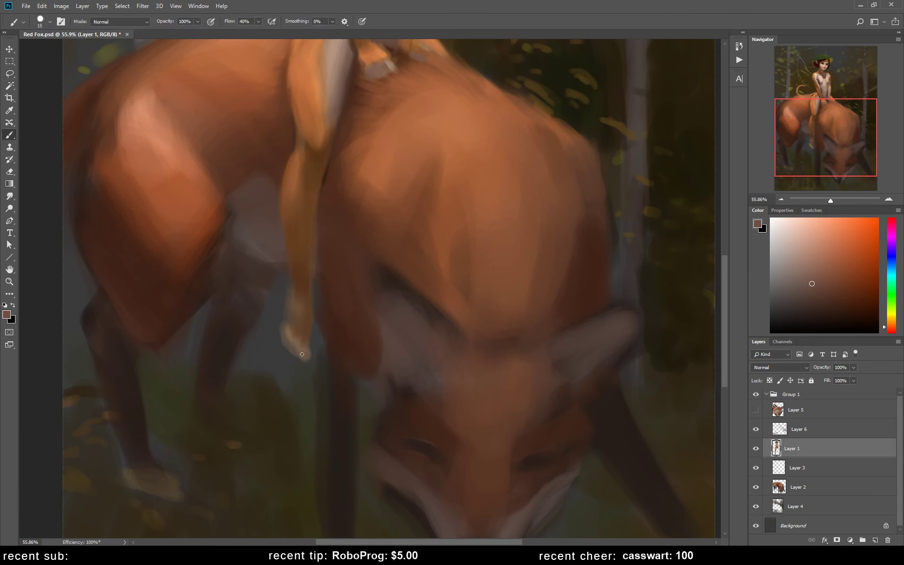
Step: Pick darker and lighter browns and a pinkish tan for the fox's leg shading
{"action": "left_click", "coordinate": [799, 304]}
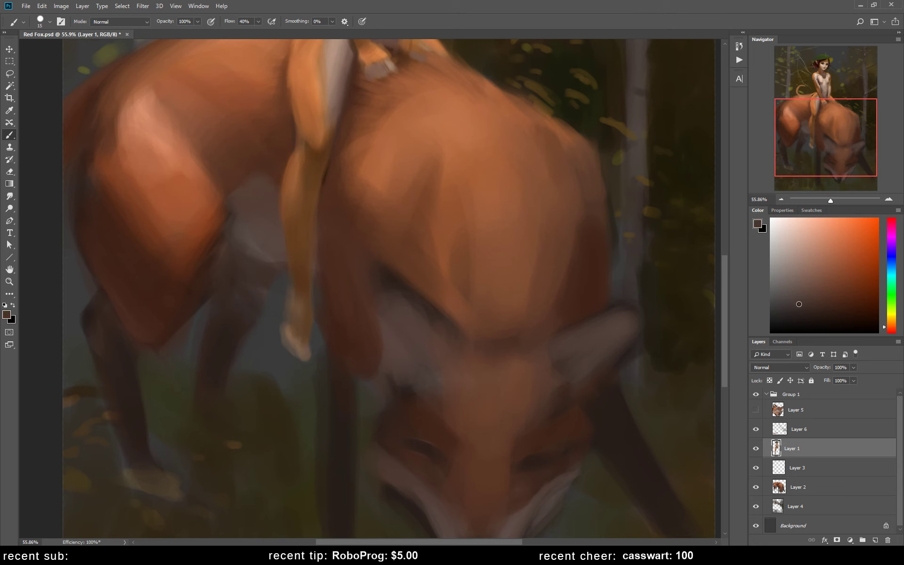
{"action": "left_click", "coordinate": [297, 343], "text": "alt"}
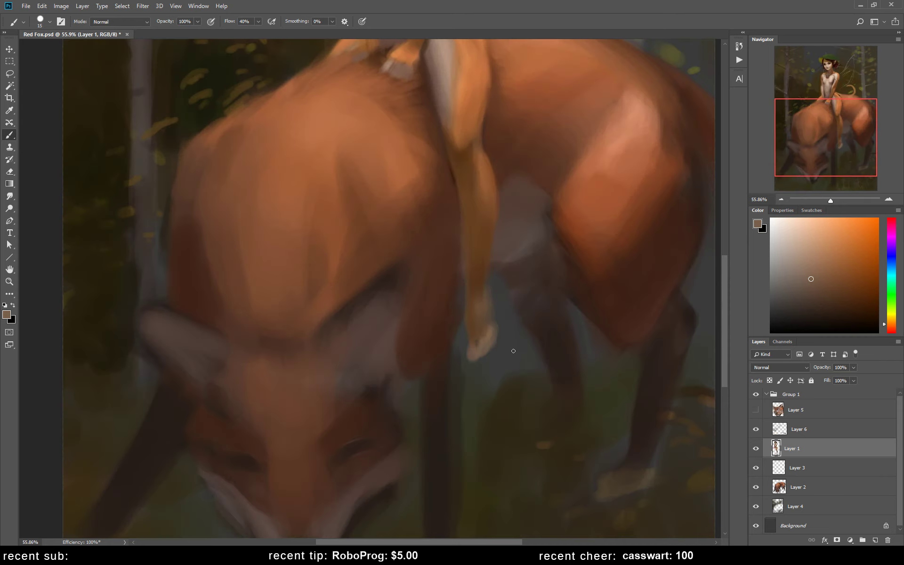
{"action": "scroll", "coordinate": [513, 351], "scroll_direction": "up", "scroll_amount": 5}
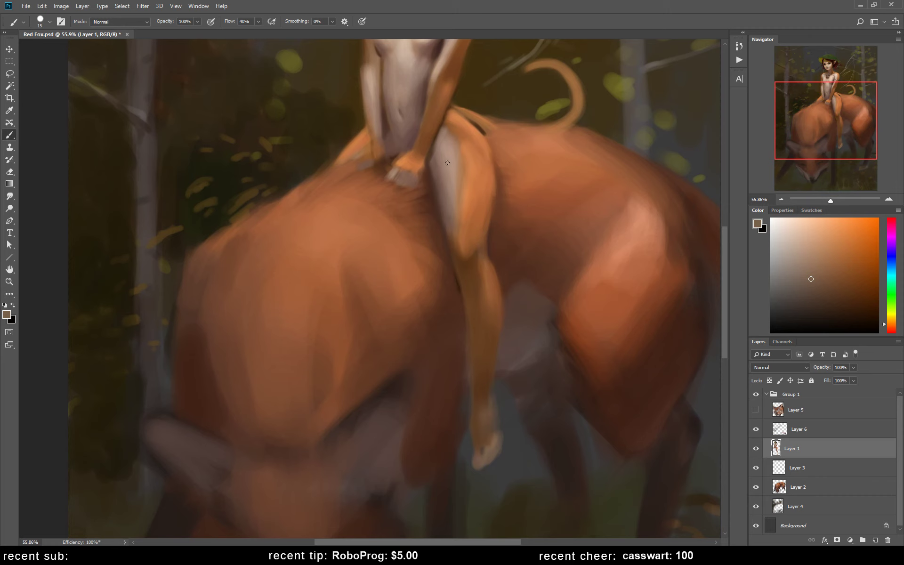
{"action": "left_click", "coordinate": [454, 157], "text": "alt"}
{"action": "left_click_drag", "start_coordinate": [521, 325], "coordinate": [511, 332]}
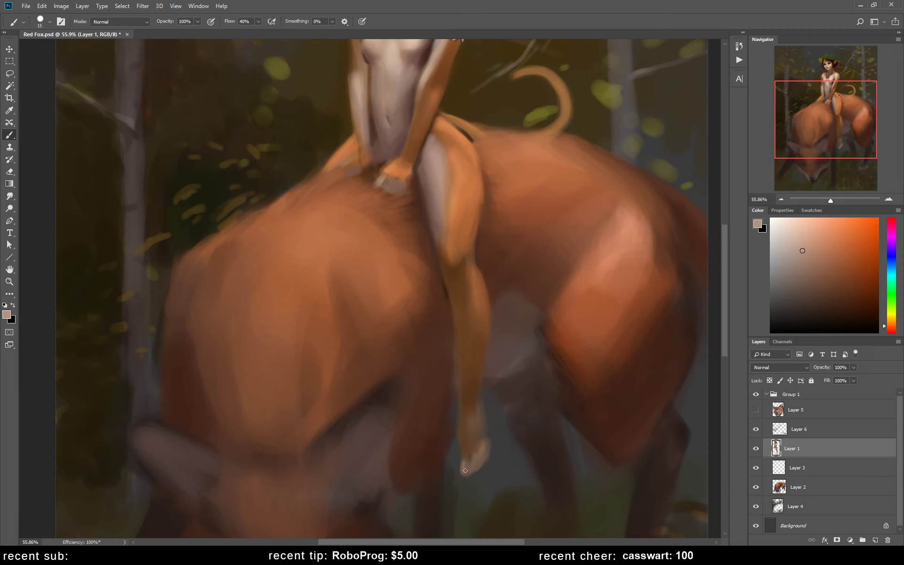
{"action": "left_click", "coordinate": [465, 463], "text": "alt"}
{"action": "left_click", "coordinate": [467, 449], "text": "alt"}
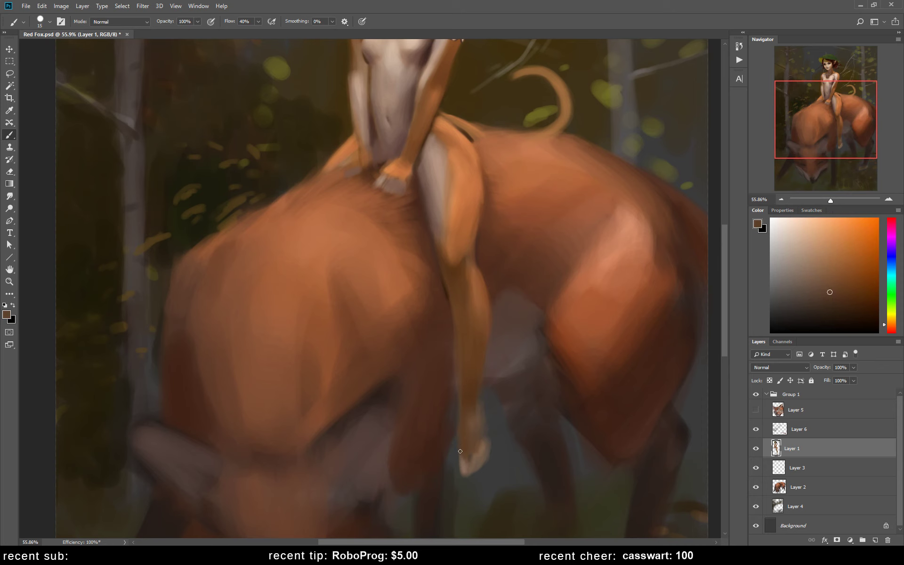
{"action": "left_click", "coordinate": [469, 403], "text": "alt"}
Step: Shade with a darker brown and redder fox-leg tone, then save and zoom out
{"action": "left_click", "coordinate": [849, 306]}
{"action": "key", "text": "bracketleft"}
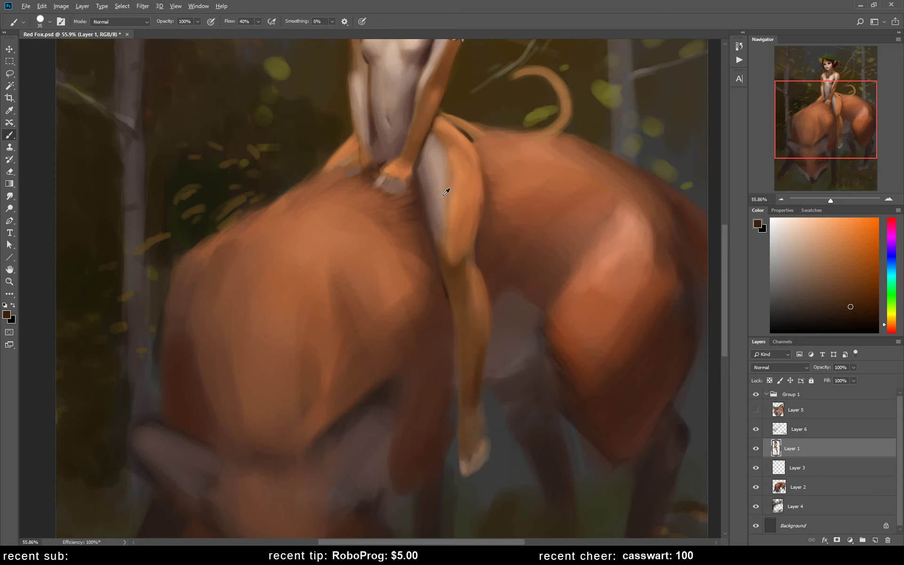
{"action": "left_click", "coordinate": [464, 267], "text": "alt"}
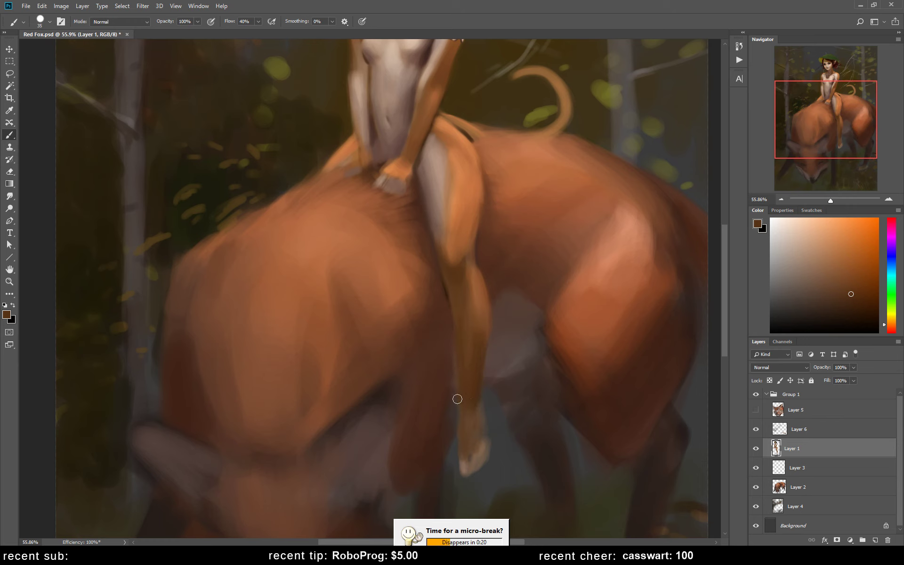
{"action": "left_click", "coordinate": [448, 350], "text": "alt"}
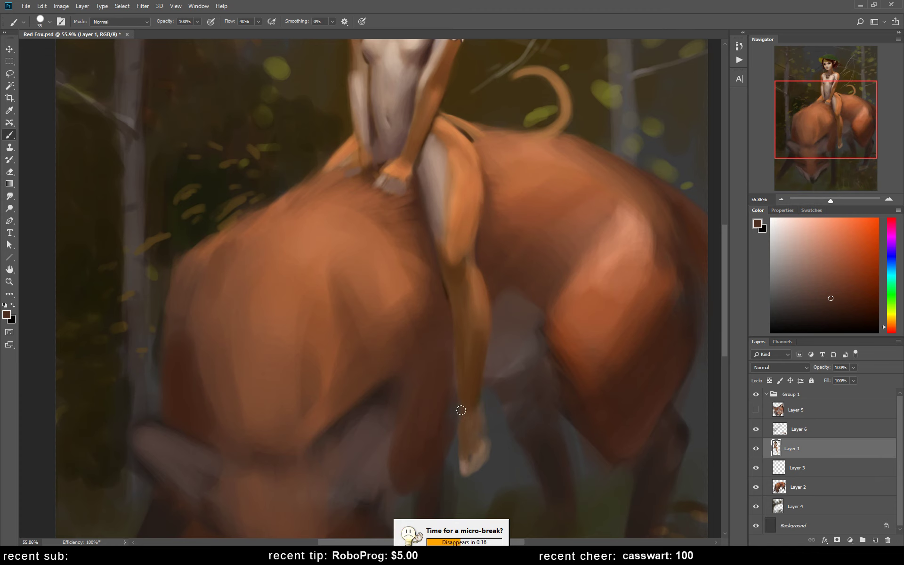
{"action": "key", "text": "ctrl+s"}
{"action": "key", "text": "z"}
{"action": "left_click_drag", "start_coordinate": [577, 325], "coordinate": [564, 317]}
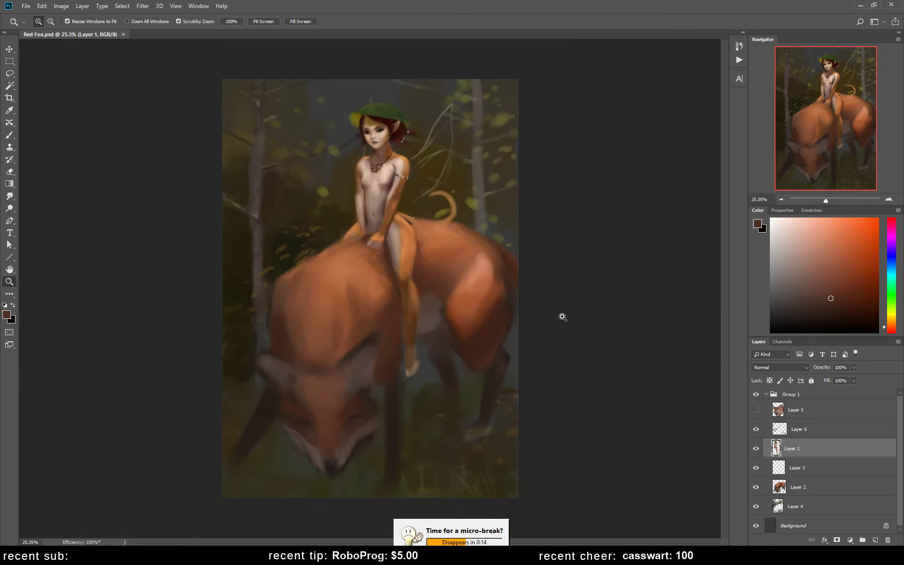